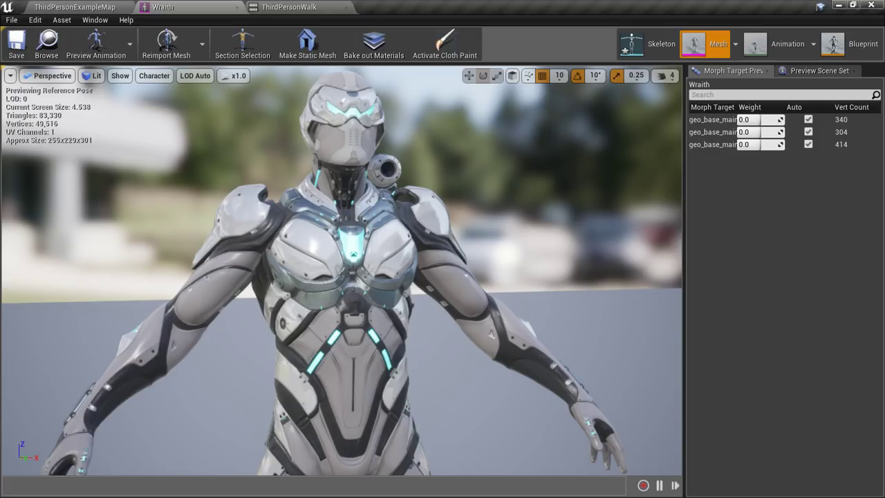
# Zoom out to frame the whole Wraith mesh, then open the ThirdPersonWalk animation editor.
pyautogui.scroll(2, 341, 269)
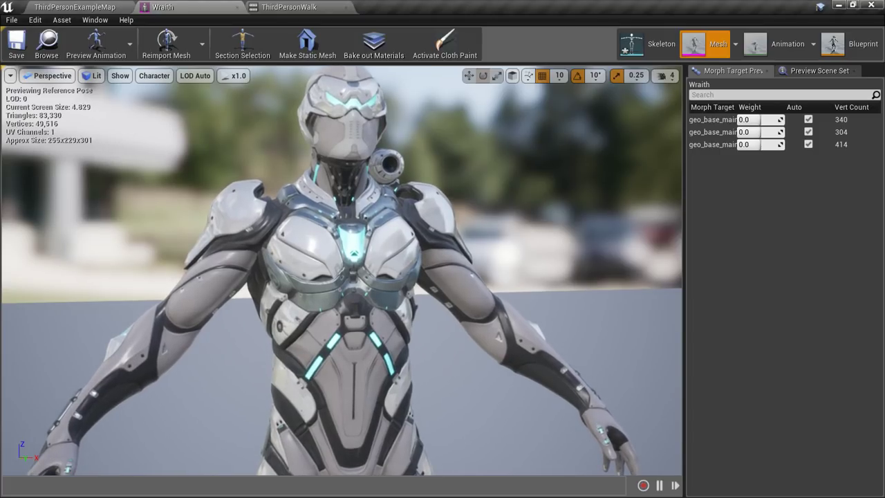
pyautogui.scroll(-5, 342, 269)
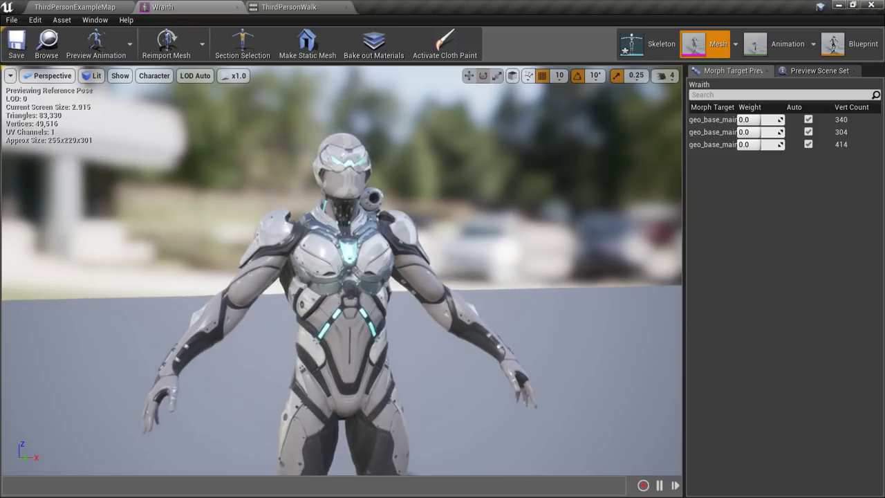
pyautogui.scroll(-3, 341, 269)
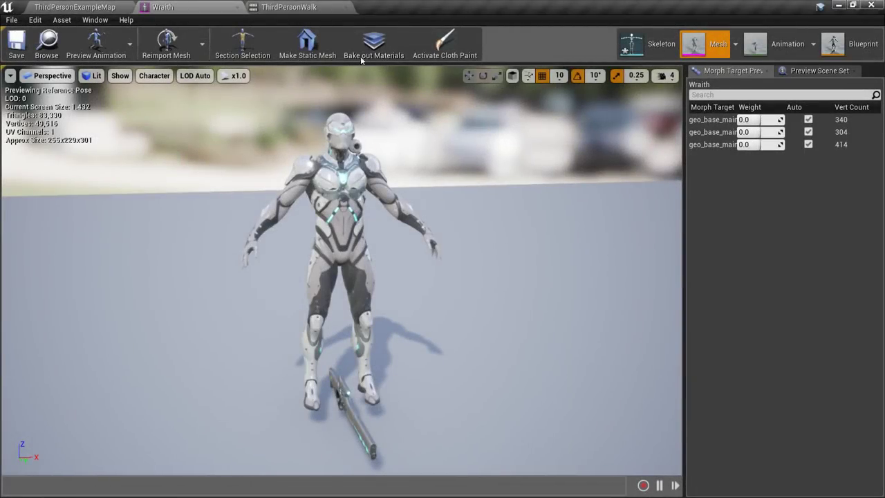
pyautogui.click(297, 7)
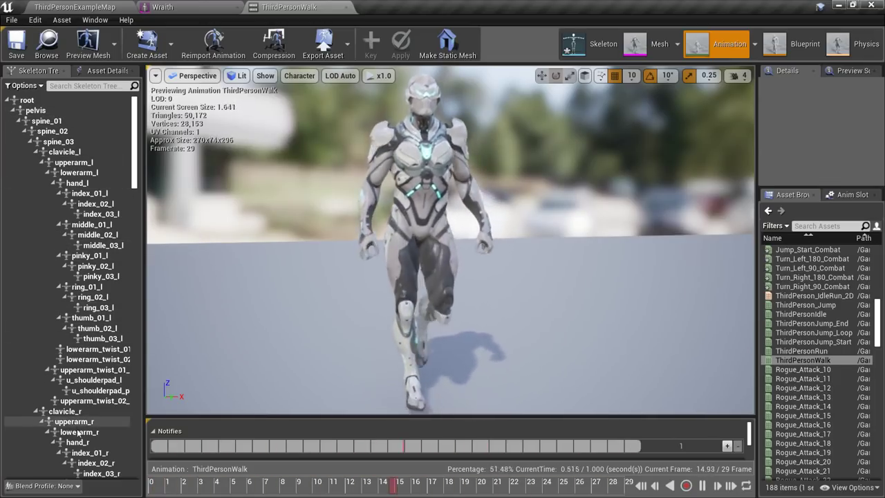
# Preview Rogue_Attack_11, Rogue_Attack_15, Rogue_Attack_20 and Rogue_Attack_05 on the Wraith.
pyautogui.click(812, 378)
pyautogui.click(814, 415)
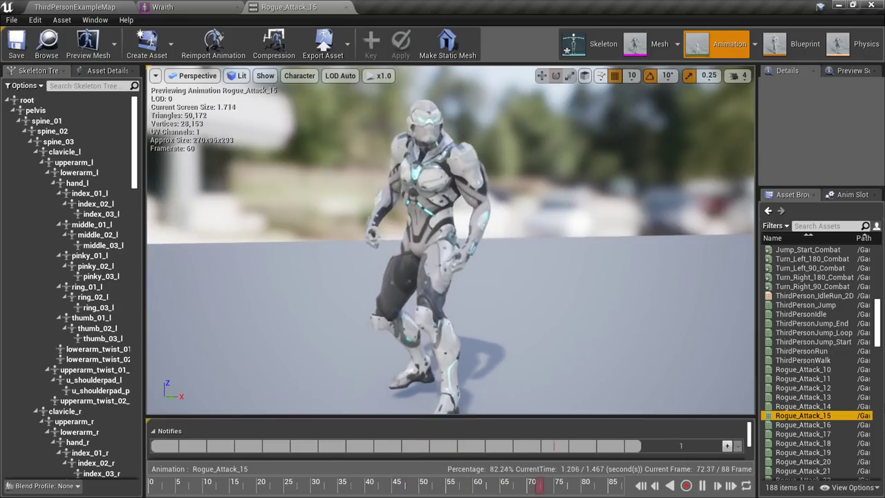
pyautogui.click(802, 461)
pyautogui.scroll(-4, 799, 415)
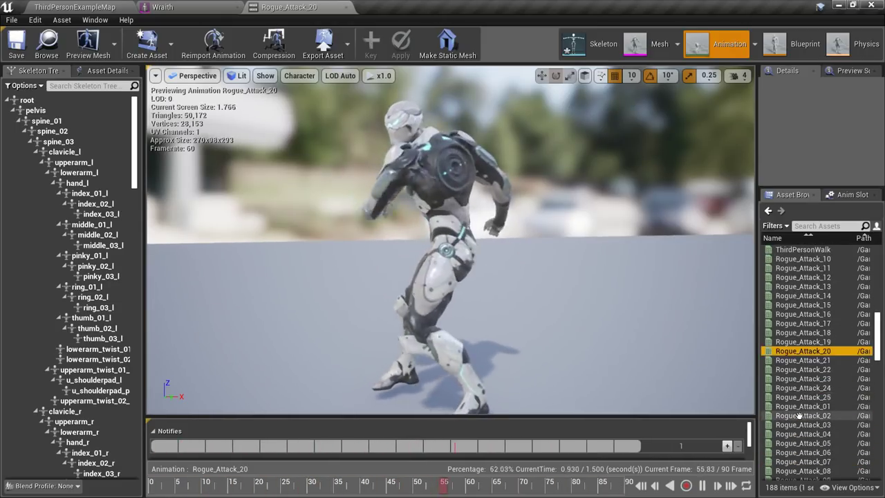
pyautogui.click(802, 443)
# Preview Rogue_Death_05 and Rogue_Attack_19, then go back to the Wraith mesh editor.
pyautogui.scroll(-4, 806, 425)
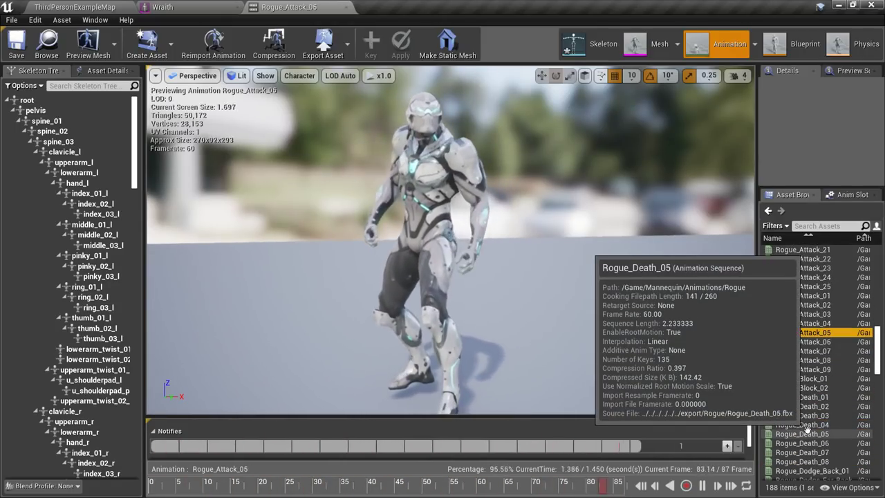
pyautogui.click(804, 433)
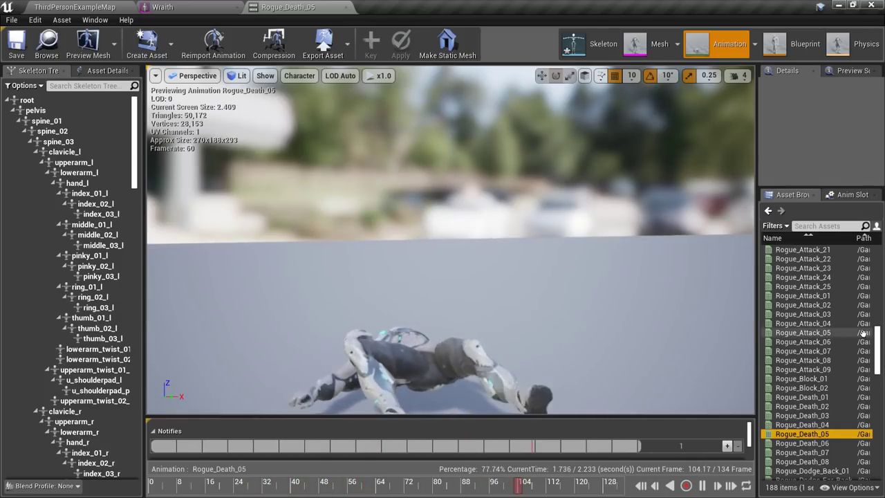
pyautogui.scroll(4, 857, 335)
pyautogui.click(803, 342)
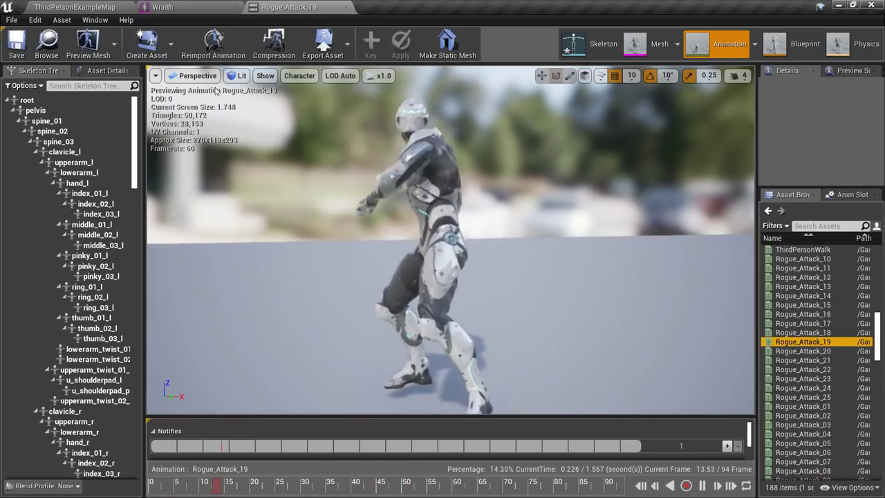
pyautogui.click(75, 7)
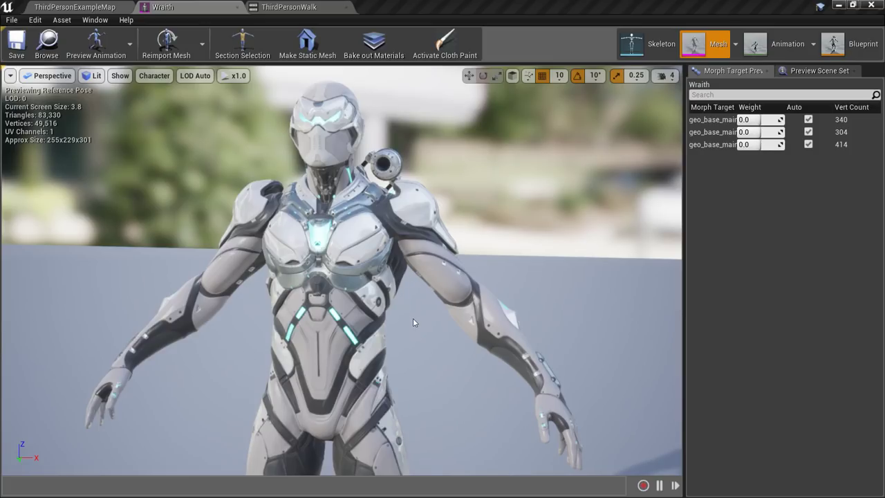
# Zoom and tilt to show more floor, then play Rogue_Attack_19 in the ThirdPersonWalk editor.
pyautogui.scroll(-5, 415, 332)
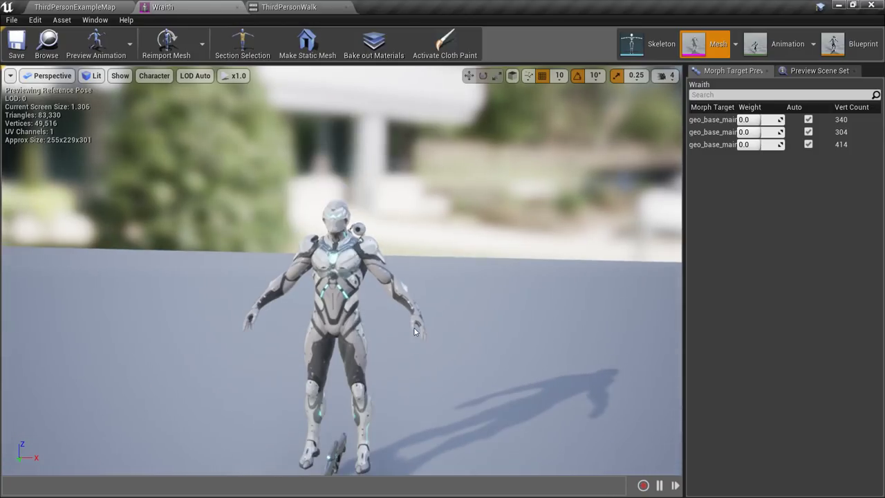
pyautogui.moveTo(415, 331); pyautogui.dragTo(414, 359, button='right')
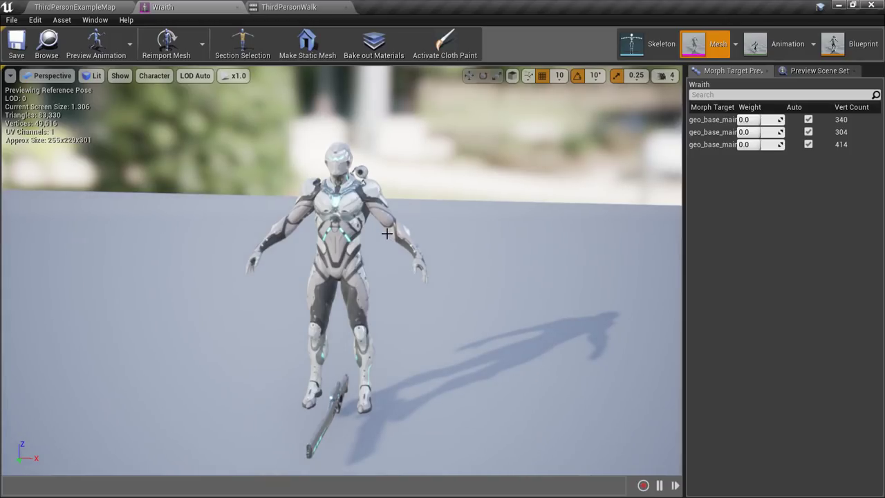
pyautogui.scroll(2, 384, 232)
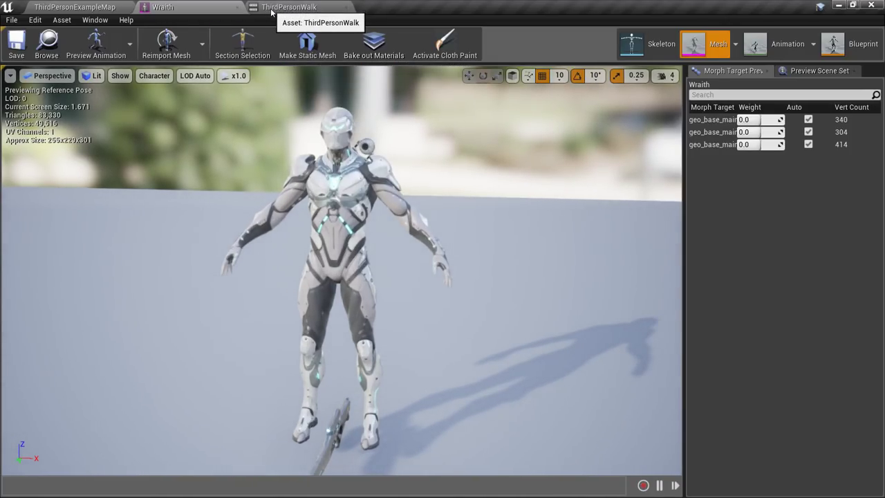
pyautogui.click(272, 8)
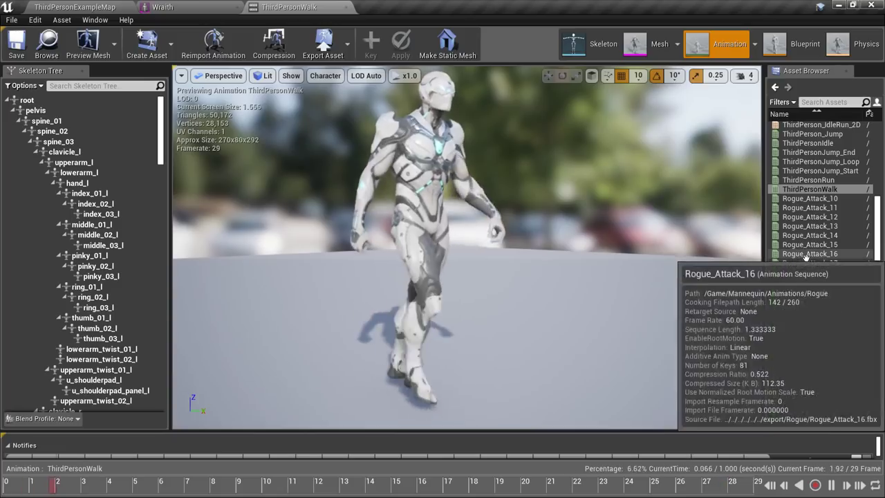
pyautogui.click(820, 281)
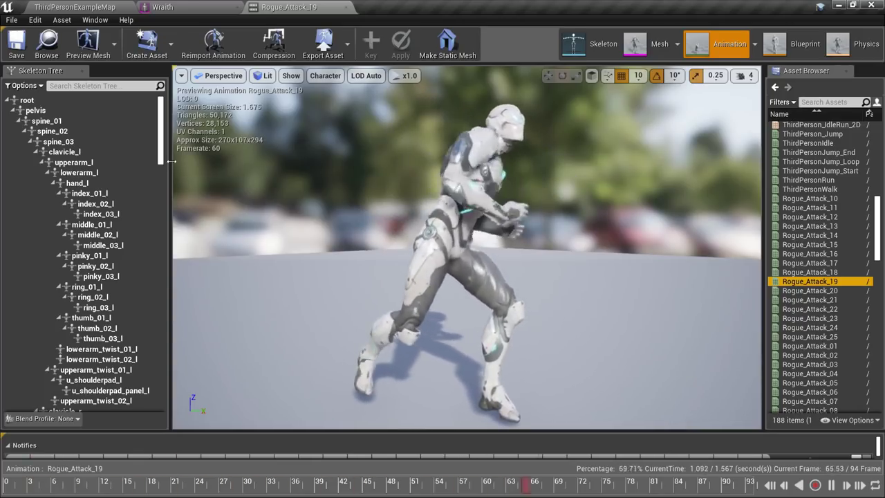
# Preview Rogue_Attack_19 on SK_Mannequin, axis_face_ue4_joints and troll_ue_joint, then wrait_uefy_epic_bone_rolls again.
pyautogui.click(107, 61)
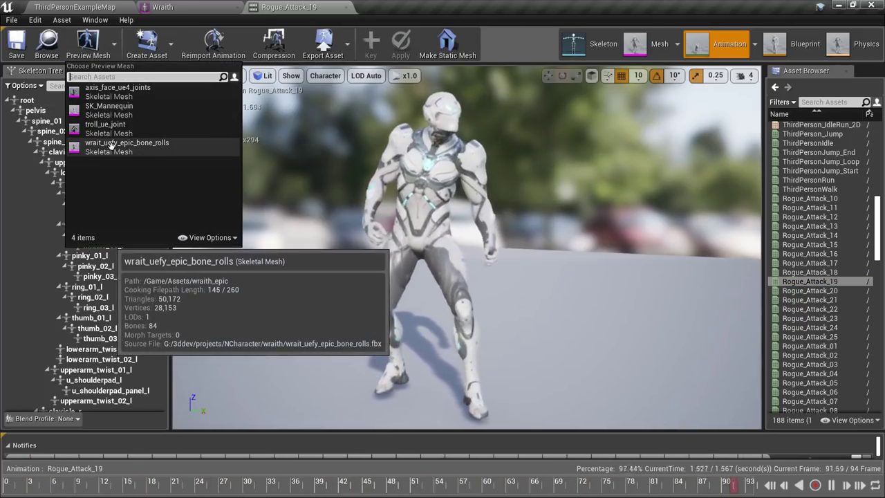
pyautogui.click(110, 107)
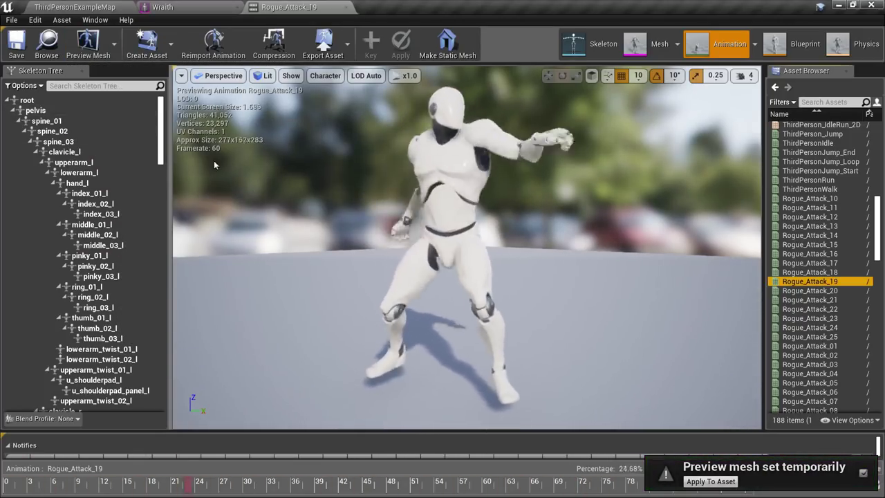
pyautogui.click(108, 52)
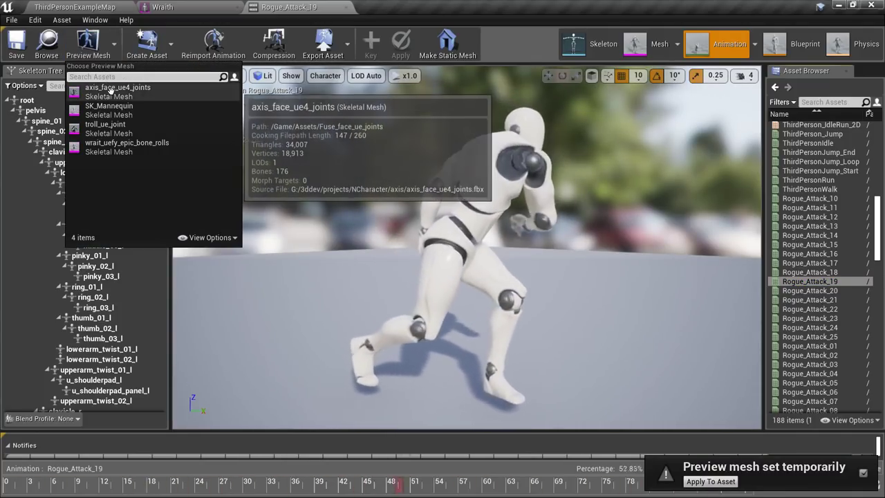
pyautogui.click(110, 91)
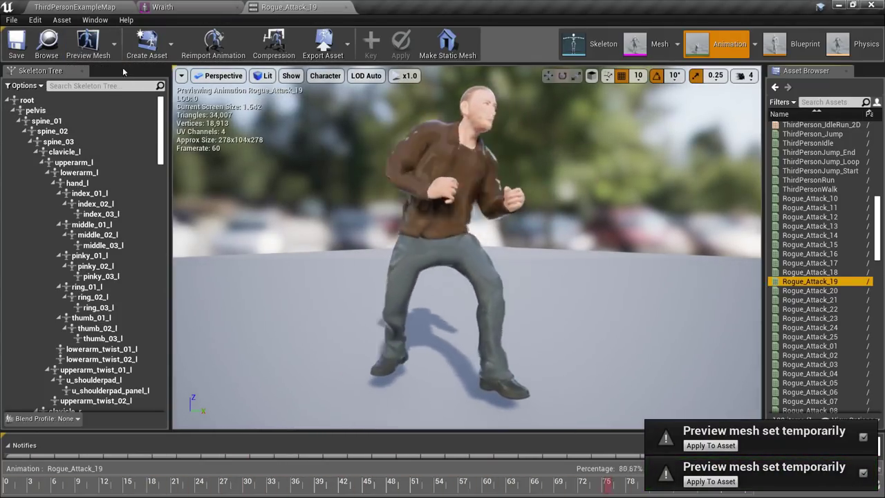
pyautogui.click(105, 47)
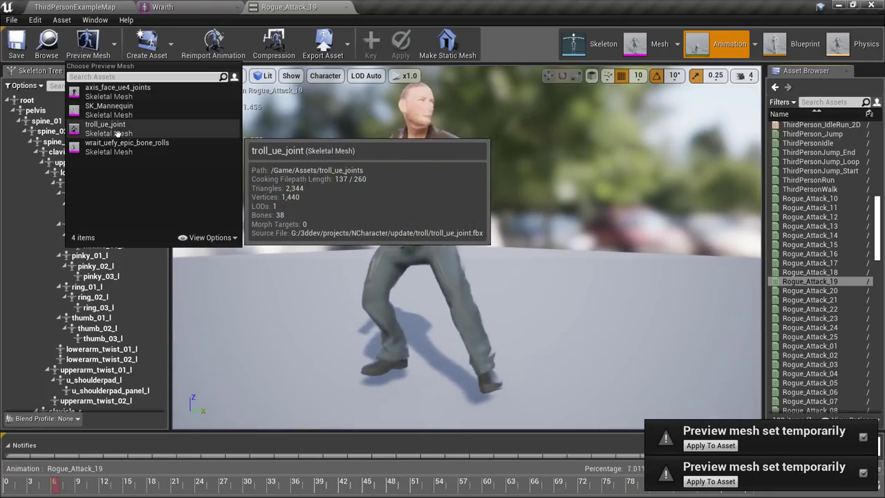
pyautogui.click(119, 131)
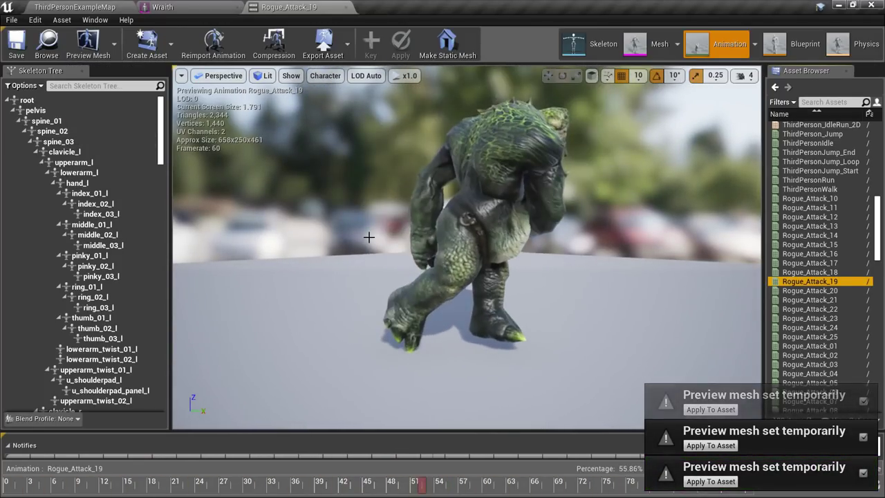
pyautogui.click(87, 45)
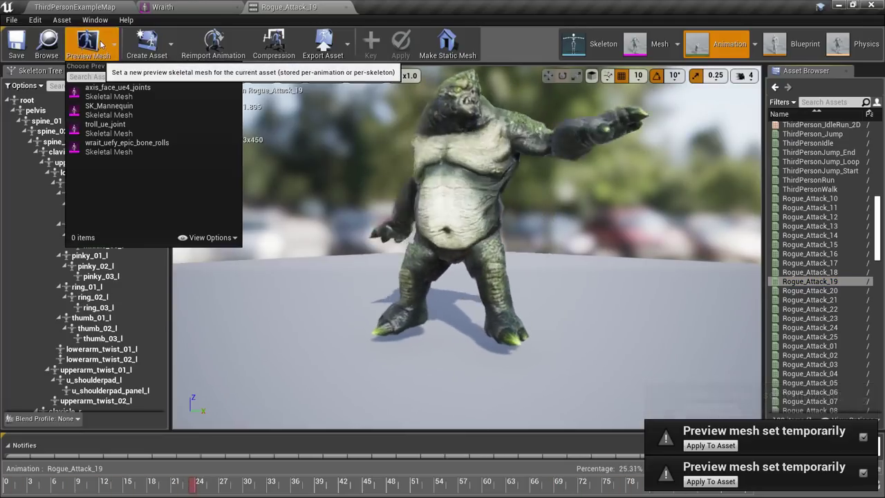
pyautogui.click(125, 146)
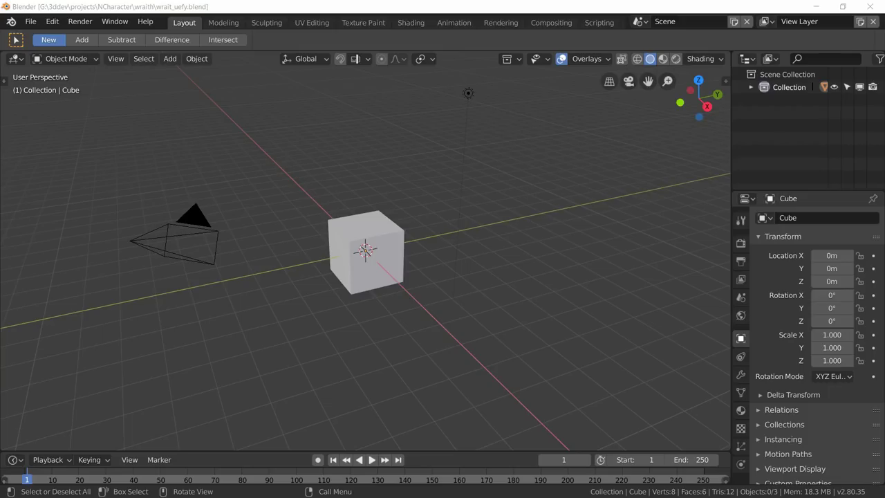
# Delete the default cube, camera and light from the scene.
pyautogui.press('a')
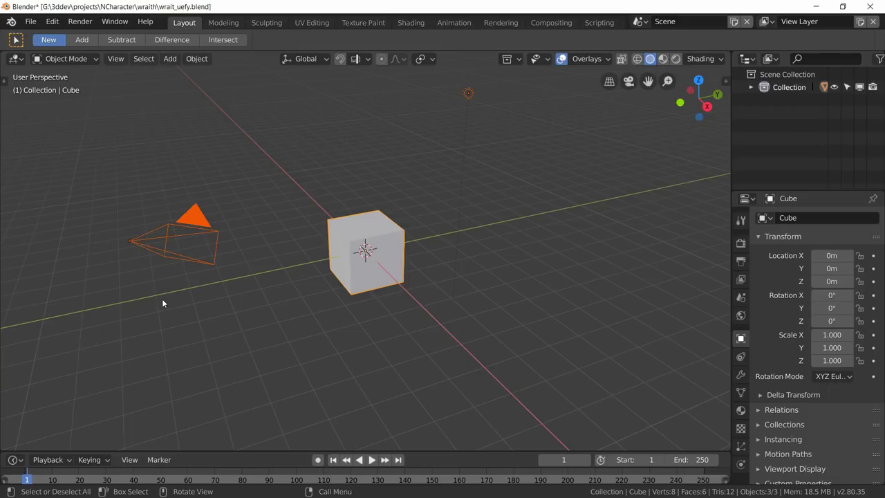
pyautogui.press('x')
pyautogui.click(163, 298)
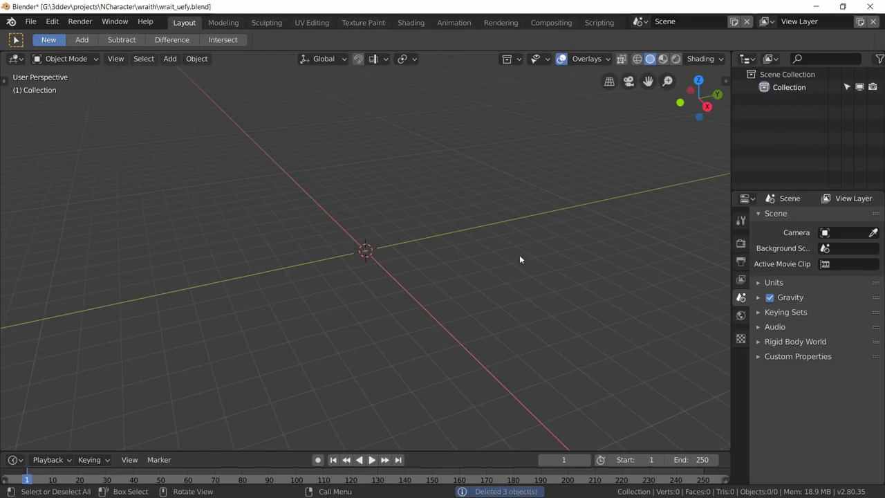
# Set the scene's unit scale to 0.01.
pyautogui.click(797, 282)
pyautogui.click(829, 317)
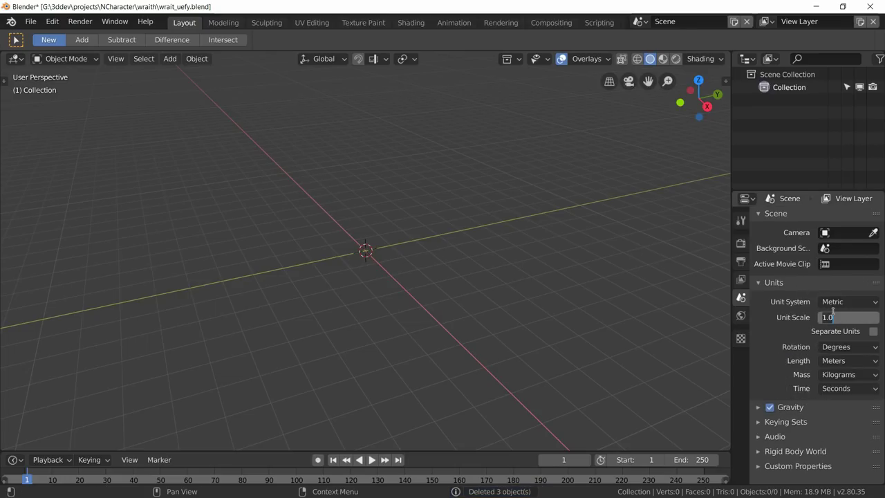
pyautogui.write('0.01')
pyautogui.press('Return')
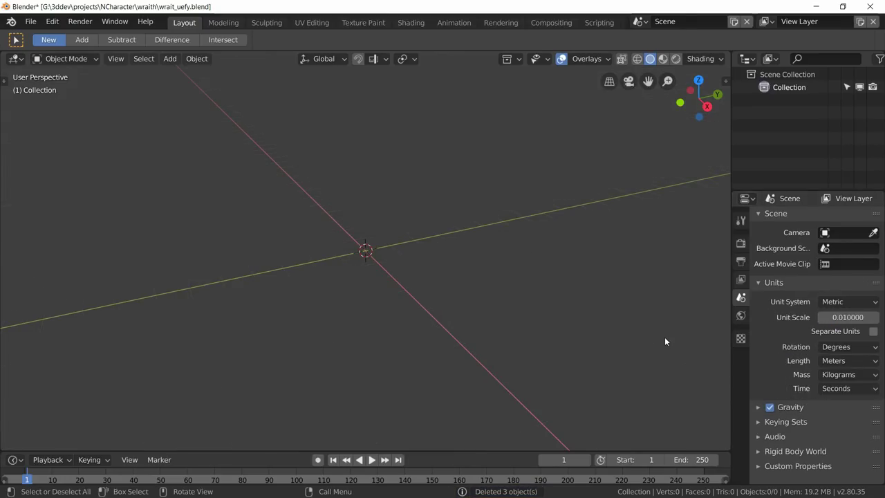
# Raise the view's Clip End to 50 m in the sidebar.
pyautogui.scroll(-4, 429, 294)
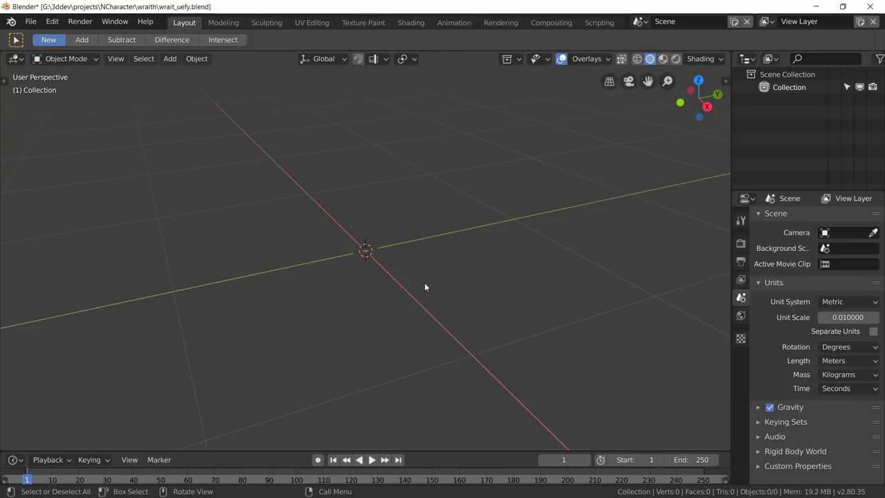
pyautogui.moveTo(412, 268); pyautogui.dragTo(399, 328, button='middle')
pyautogui.press('n')
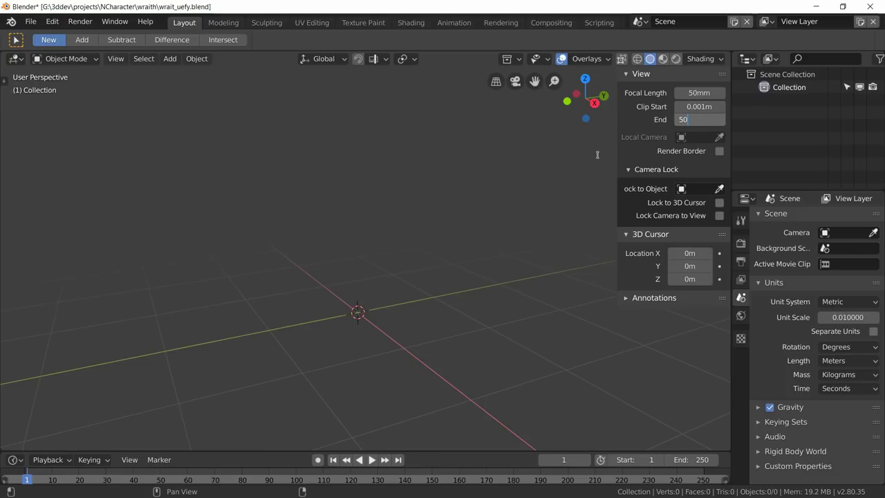
pyautogui.write('50')
pyautogui.press('Return')
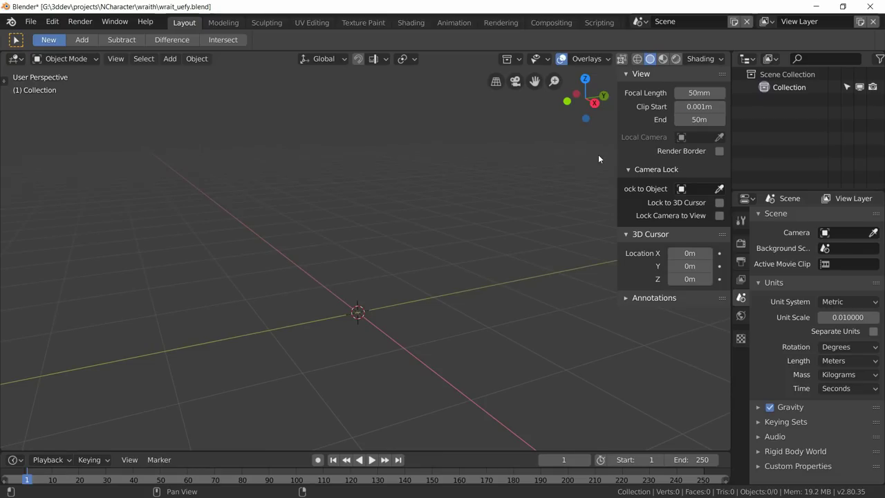
# Import SK_Mannequin_421.FBX from the recent UE4_mannequin folder with automatic bone orientation.
pyautogui.click(31, 23)
pyautogui.moveTo(83, 254)
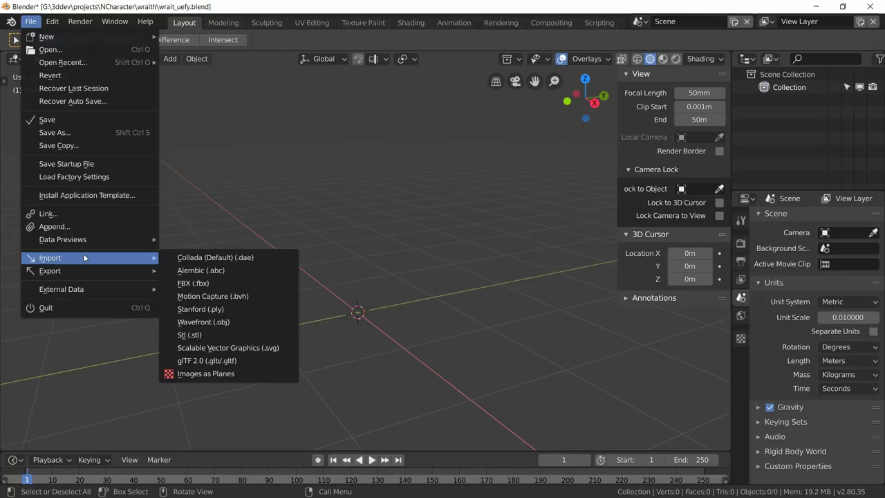
pyautogui.click(215, 284)
pyautogui.click(69, 192)
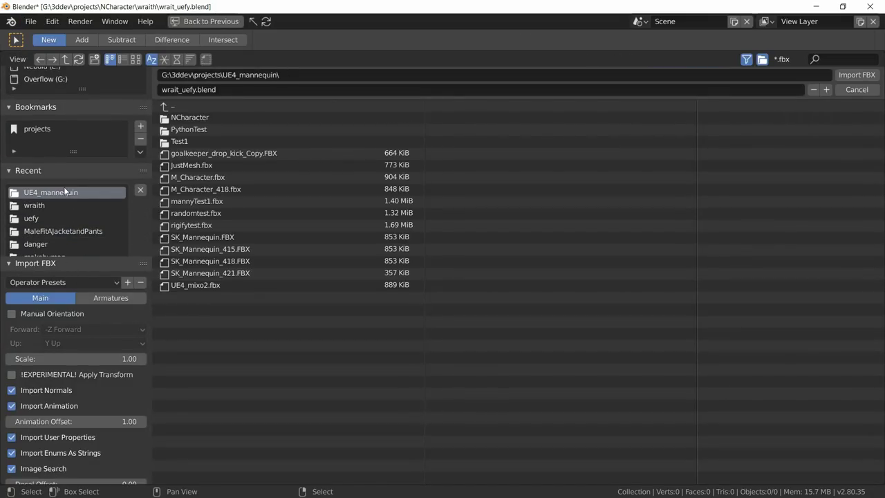
pyautogui.click(205, 273)
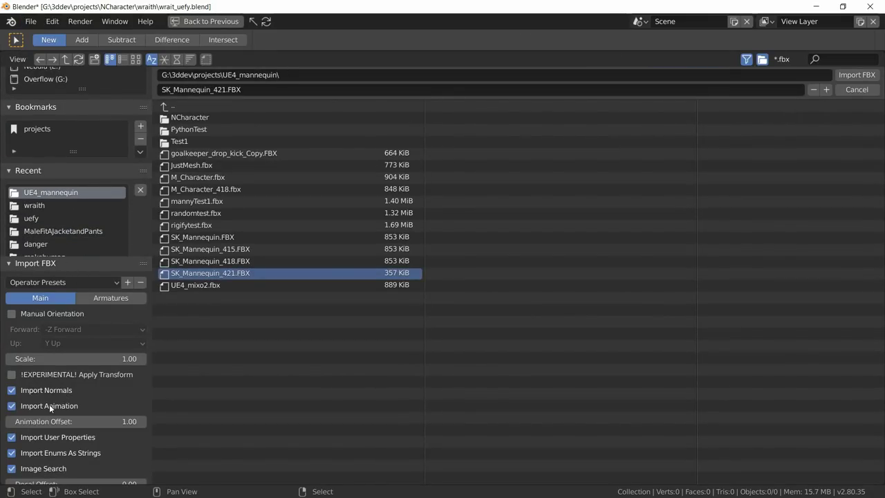
pyautogui.click(100, 297)
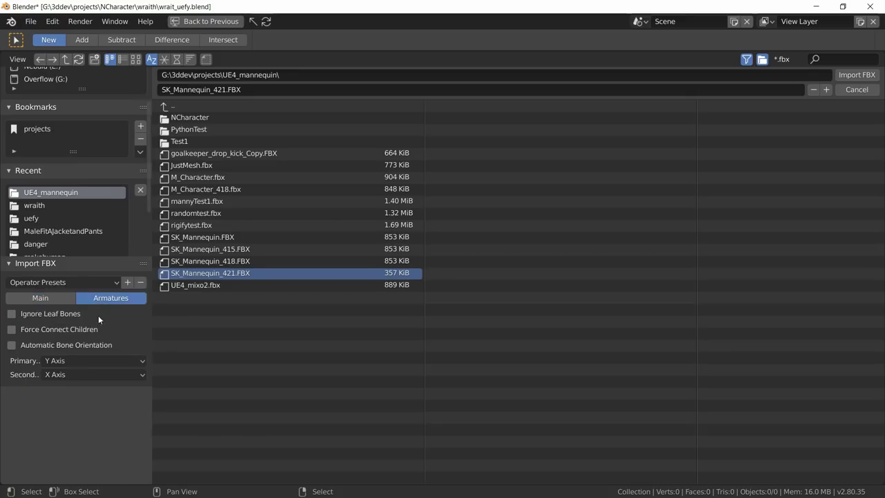
pyautogui.click(847, 78)
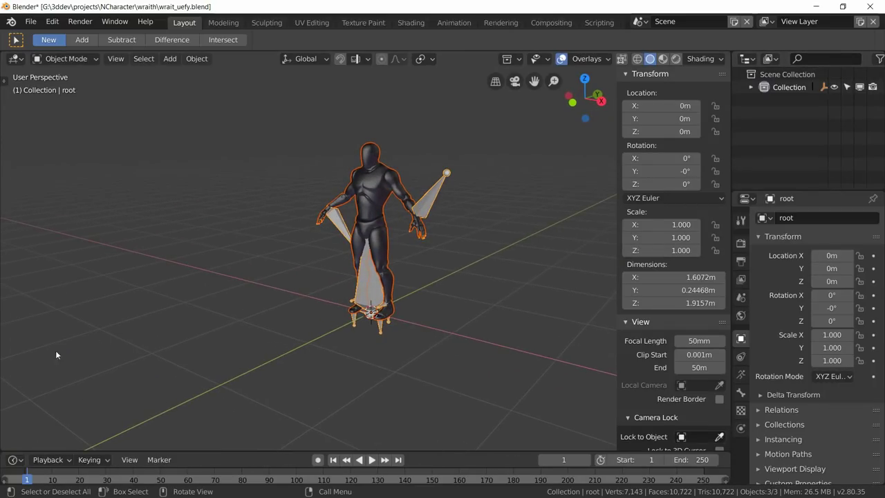
# Save the file and create a new Collection 2 as the active collection.
pyautogui.hotkey('ctrl', 's')
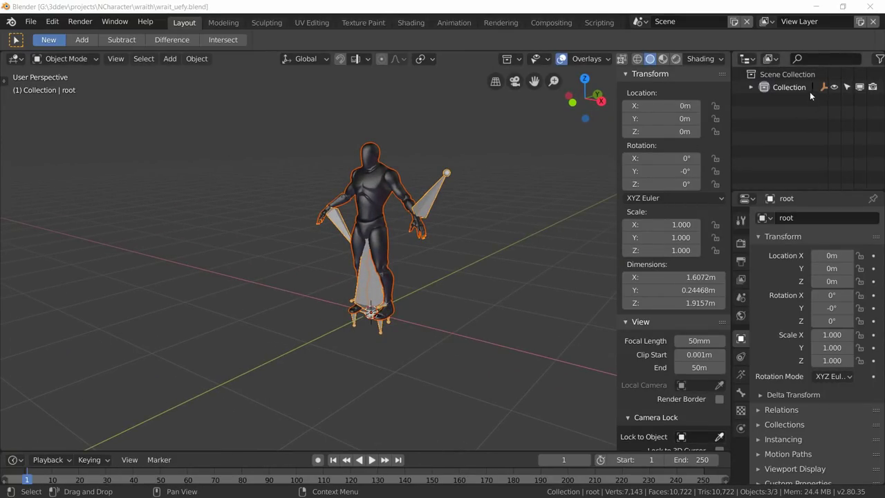
pyautogui.rightClick(787, 73)
pyautogui.click(769, 74)
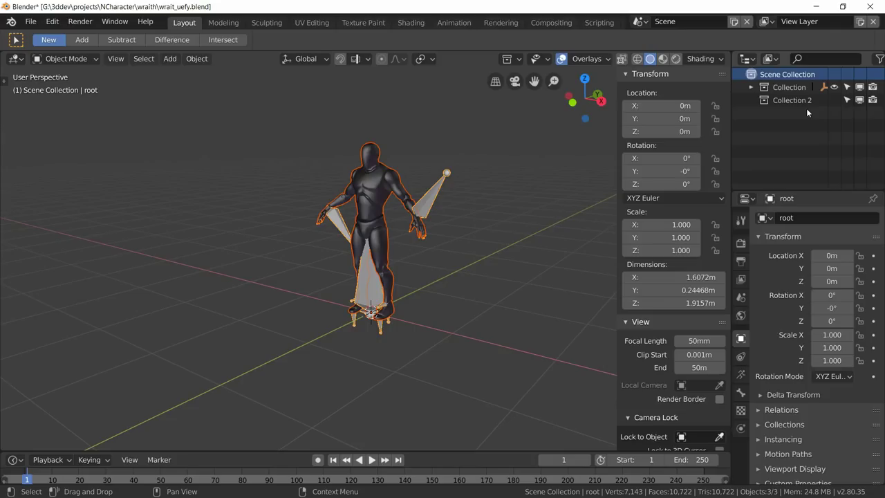
pyautogui.click(800, 100)
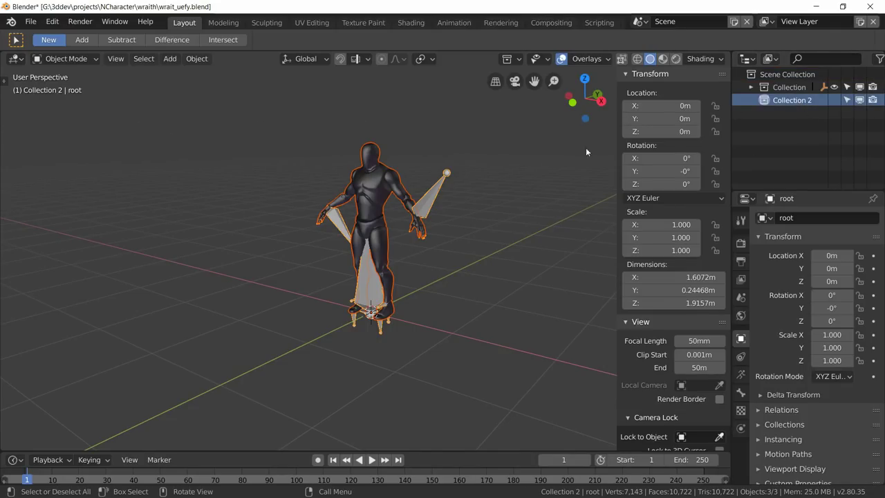
# Import Wraith.FBX into Collection 2, then hide the mannequin and Wraith collections.
pyautogui.click(38, 25)
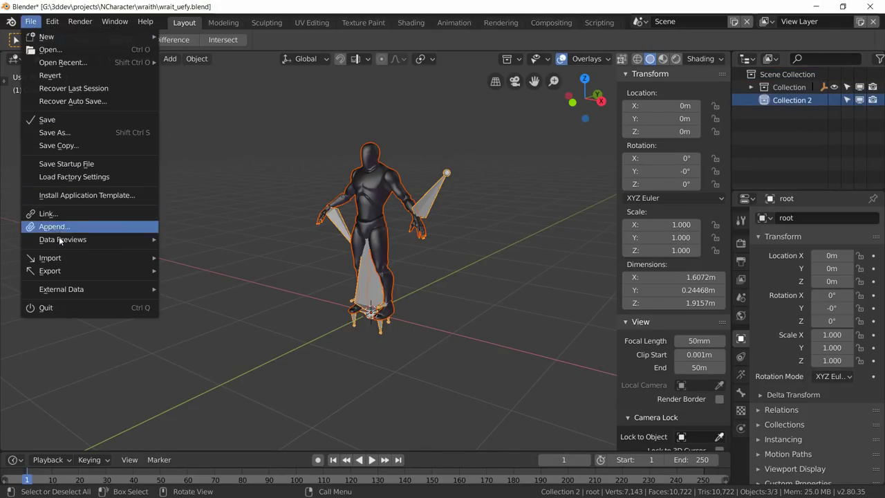
pyautogui.moveTo(73, 257)
pyautogui.click(179, 284)
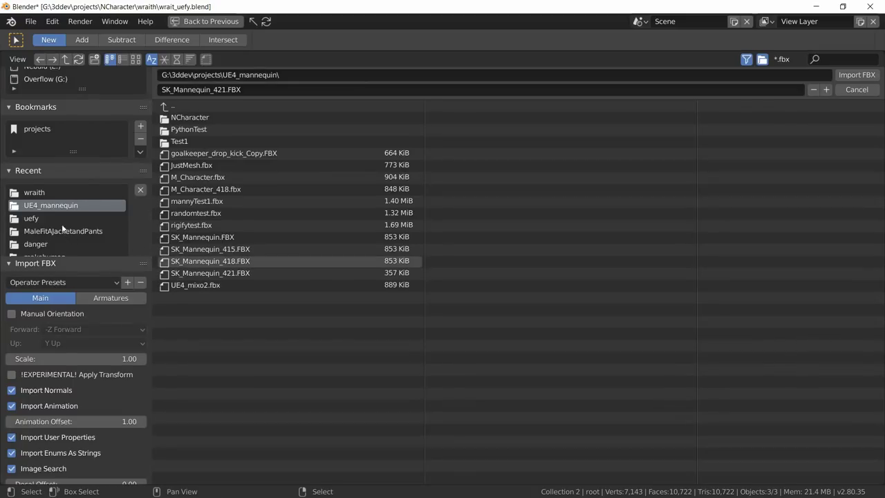
pyautogui.click(50, 192)
pyautogui.click(197, 118)
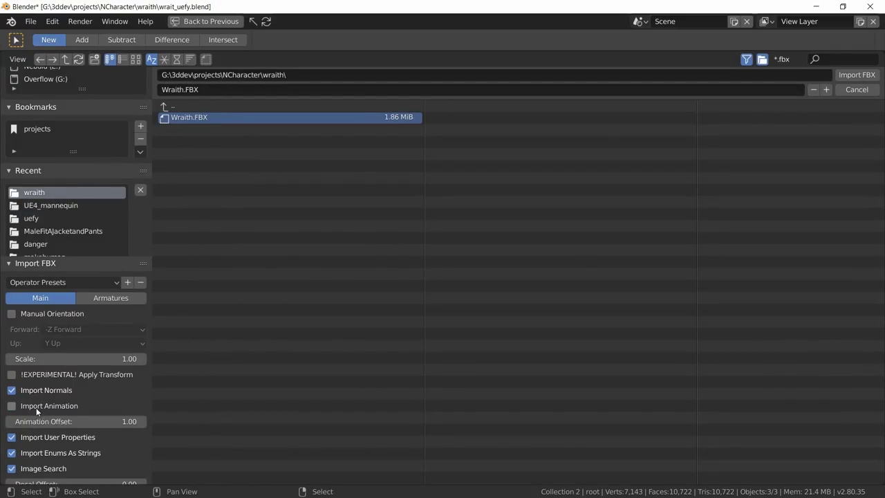
pyautogui.click(112, 298)
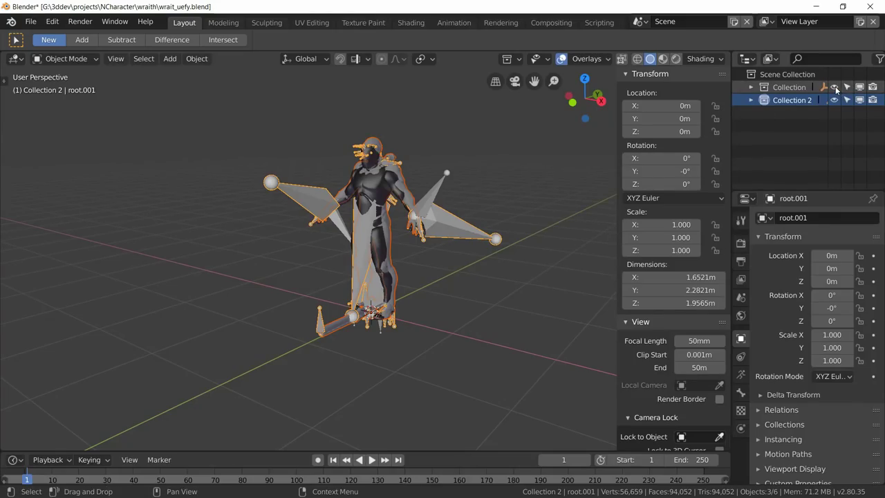
pyautogui.click(834, 87)
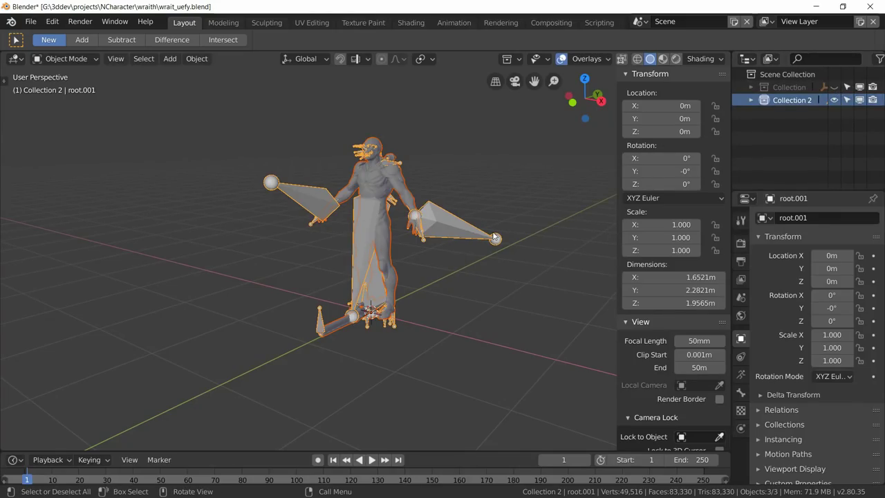
pyautogui.click(834, 100)
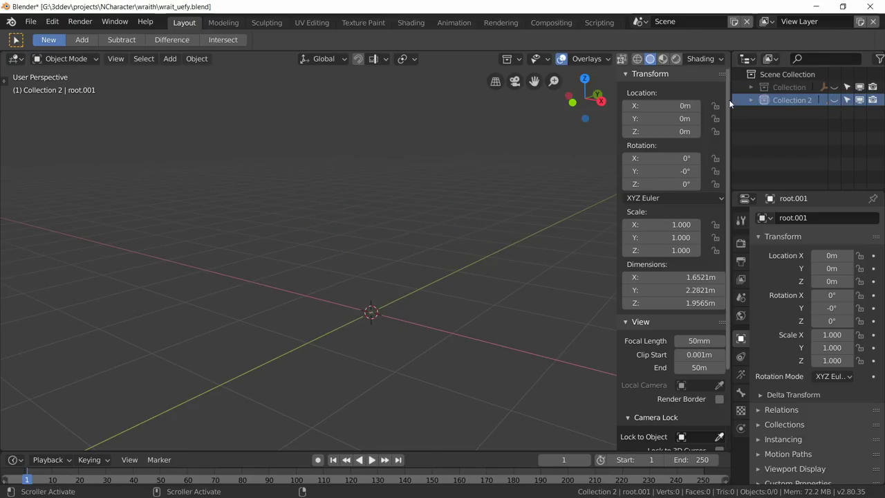
# Create a new Collection 3 under the Scene Collection and make it active.
pyautogui.click(780, 73)
pyautogui.rightClick(774, 73)
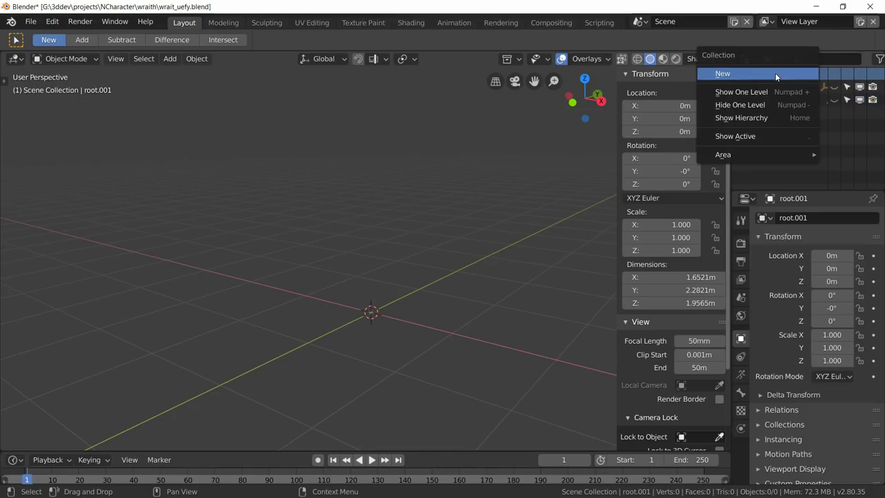
pyautogui.click(750, 72)
pyautogui.click(789, 113)
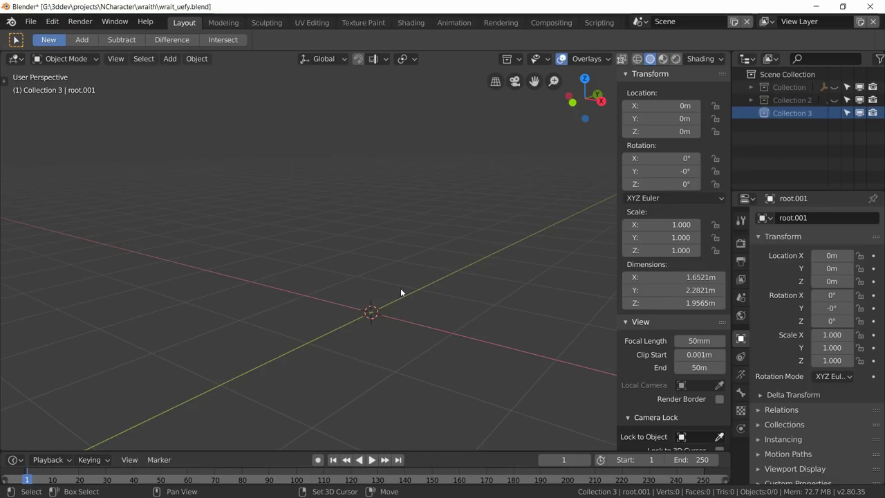
pyautogui.hotkey('shift', 'a')
pyautogui.moveTo(404, 291)
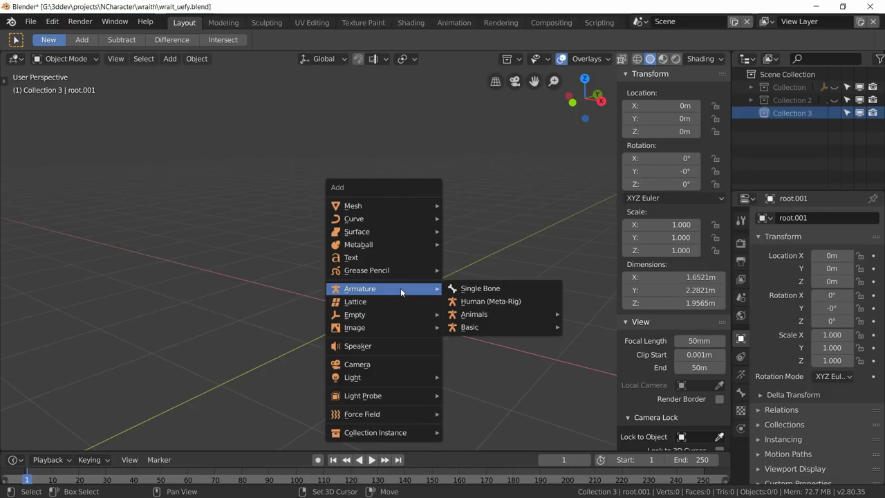
# Add a Human meta-rig and scale it by 100.
pyautogui.click(515, 304)
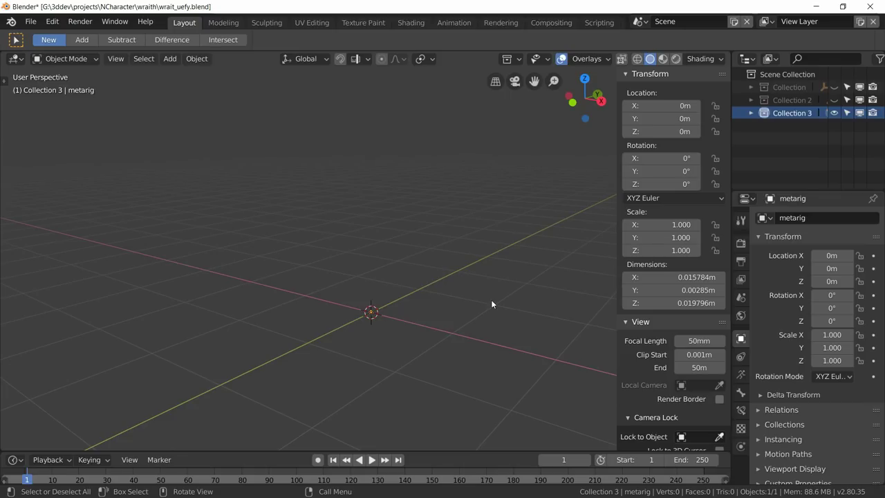
pyautogui.press('s')
pyautogui.write('1')
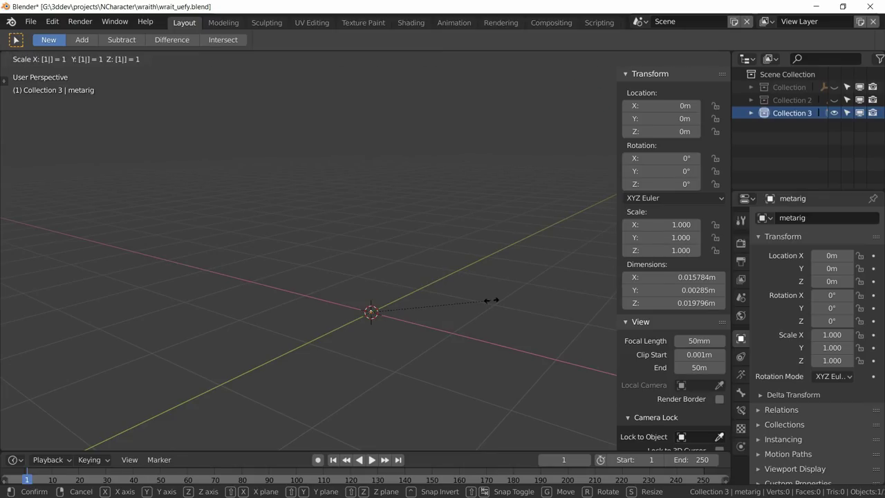
pyautogui.write('00')
pyautogui.press('Return')
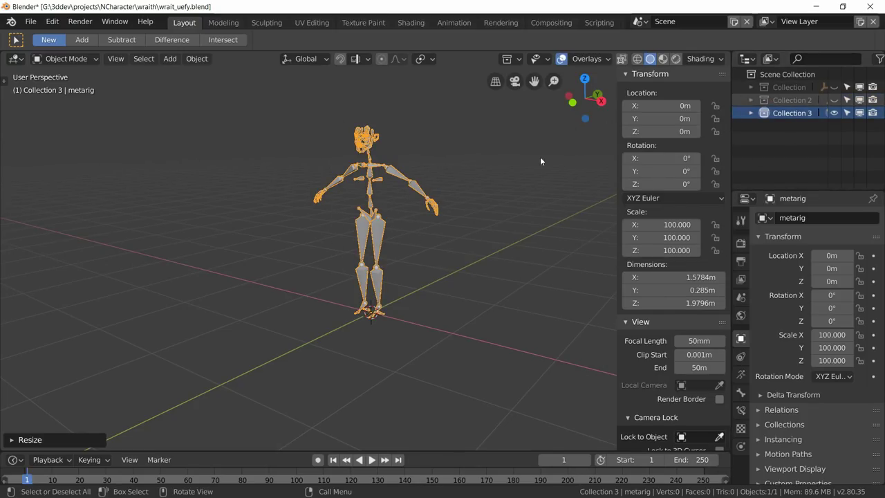
# Show the Wraith and mannequin collections again and switch to the Scripting workspace.
pyautogui.click(835, 100)
pyautogui.moveTo(429, 277); pyautogui.dragTo(387, 280, button='middle')
pyautogui.click(833, 87)
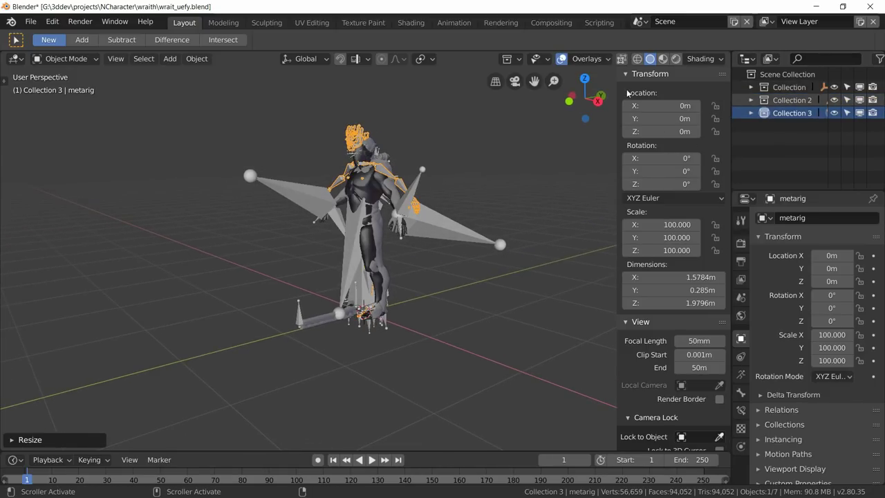
pyautogui.click(607, 23)
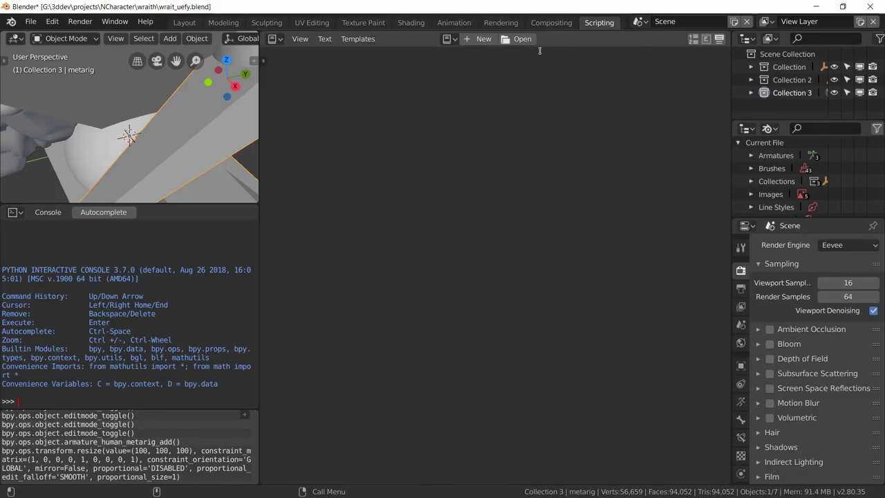
# Open uefy.py from the recent uefy folder in the Text Editor.
pyautogui.click(522, 39)
pyautogui.scroll(-3, 104, 138)
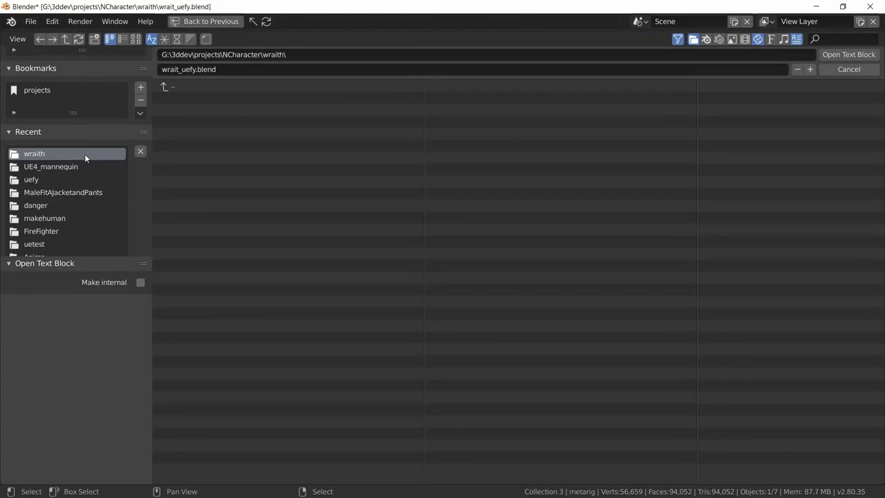
pyautogui.click(31, 181)
pyautogui.click(198, 97)
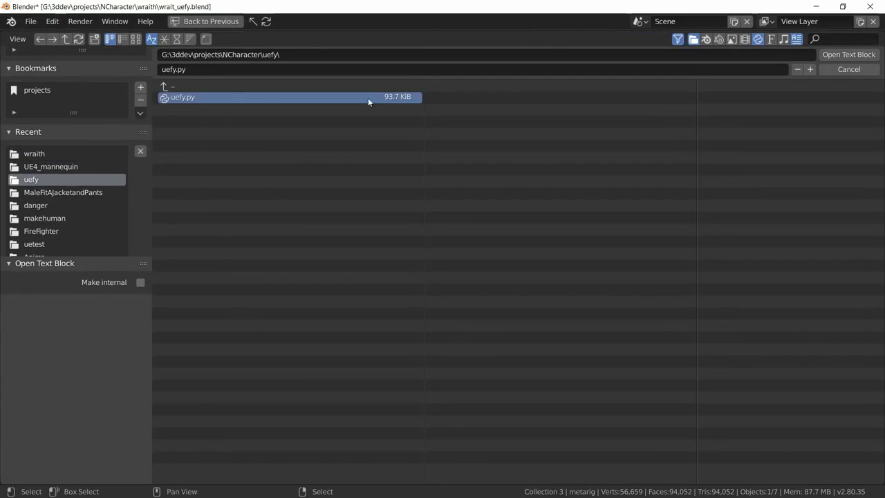
pyautogui.click(843, 57)
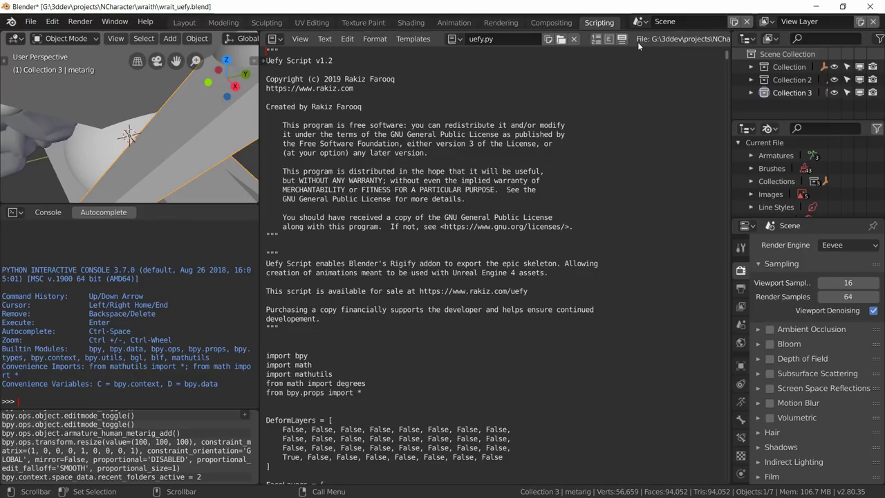
# Run the uefy script and return to the Layout workspace.
pyautogui.scroll(-5, 645, 41)
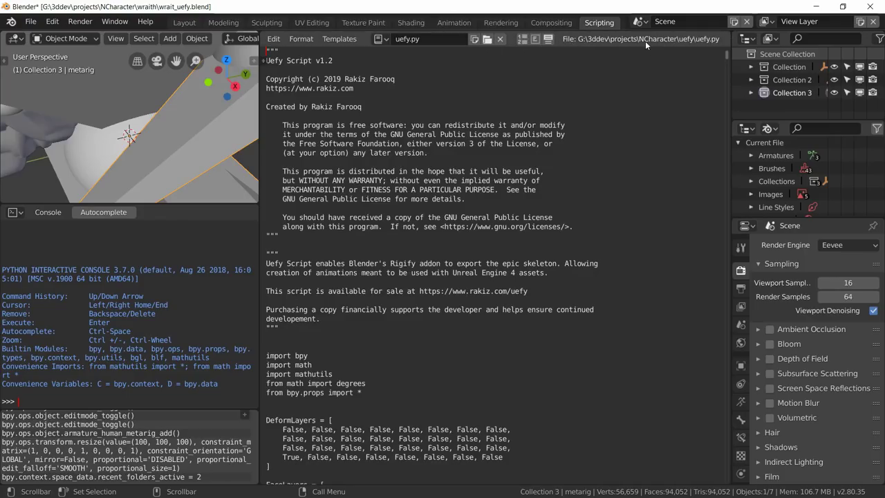
pyautogui.click(698, 39)
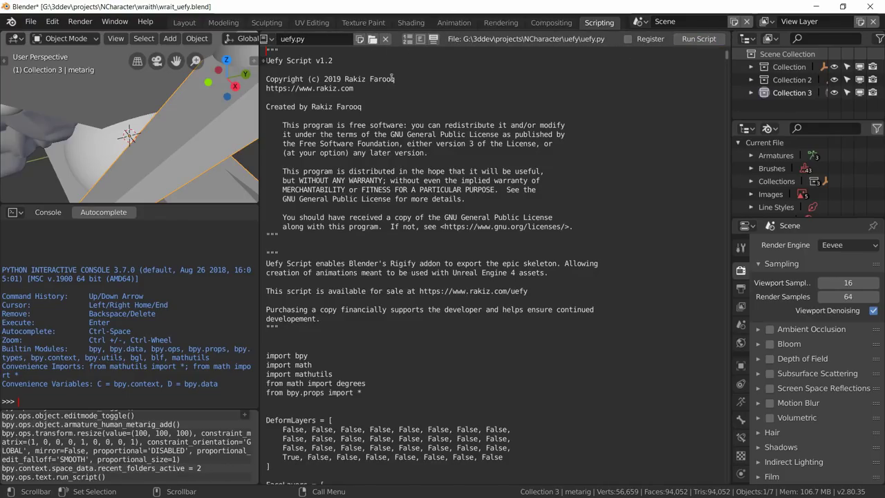
pyautogui.click(184, 22)
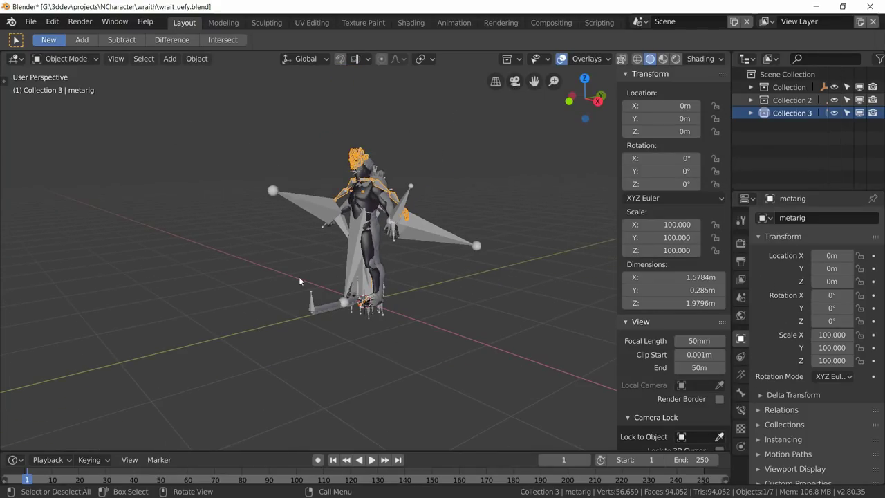
# Hide Collections 3 and 2, then move SK_Mannequin 1 m along Y with G Y 1.
pyautogui.click(833, 113)
pyautogui.click(832, 100)
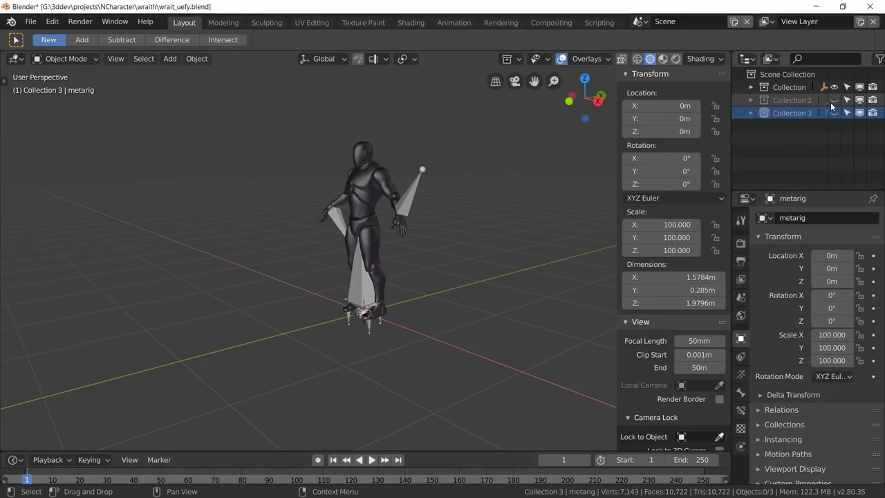
pyautogui.click(413, 195)
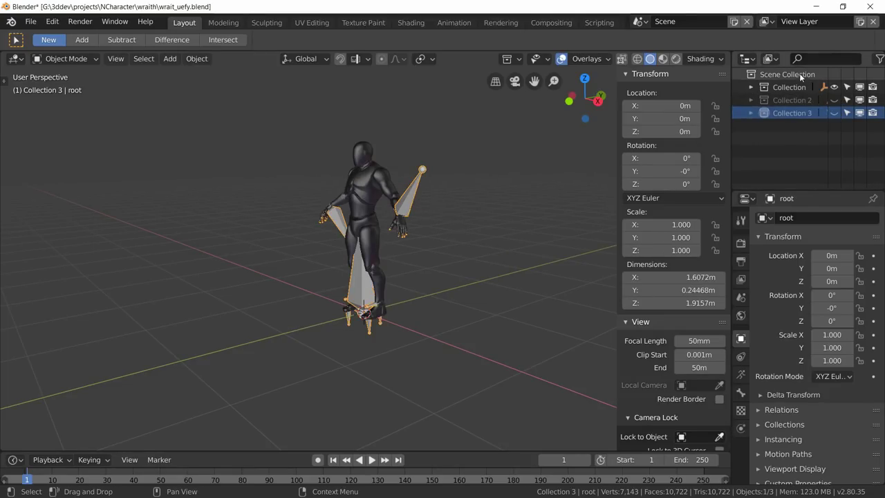
pyautogui.click(751, 88)
pyautogui.click(792, 100)
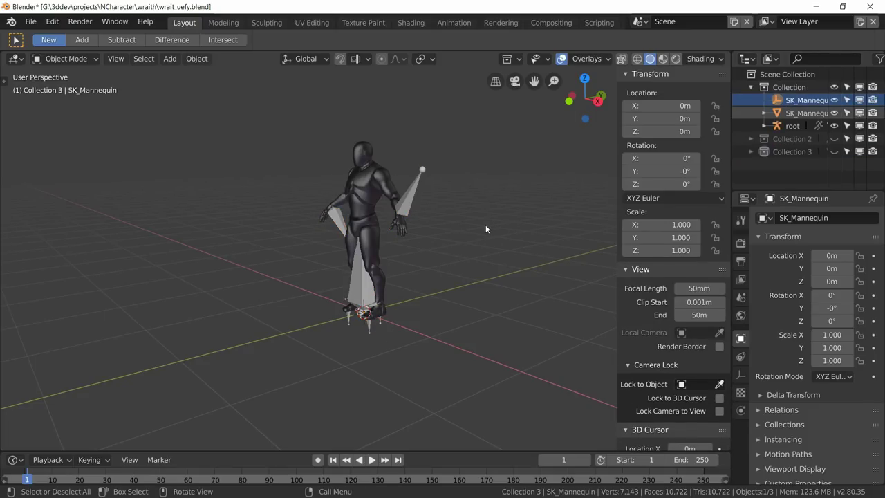
pyautogui.write('gy')
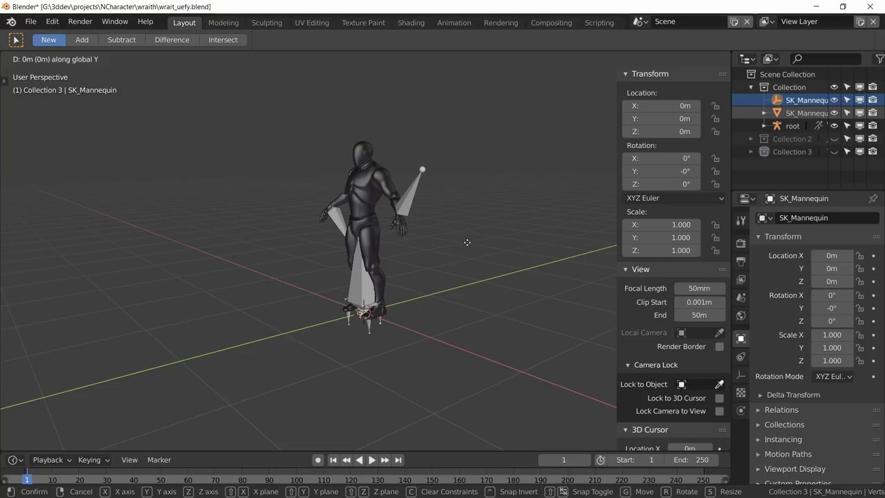
pyautogui.write('1')
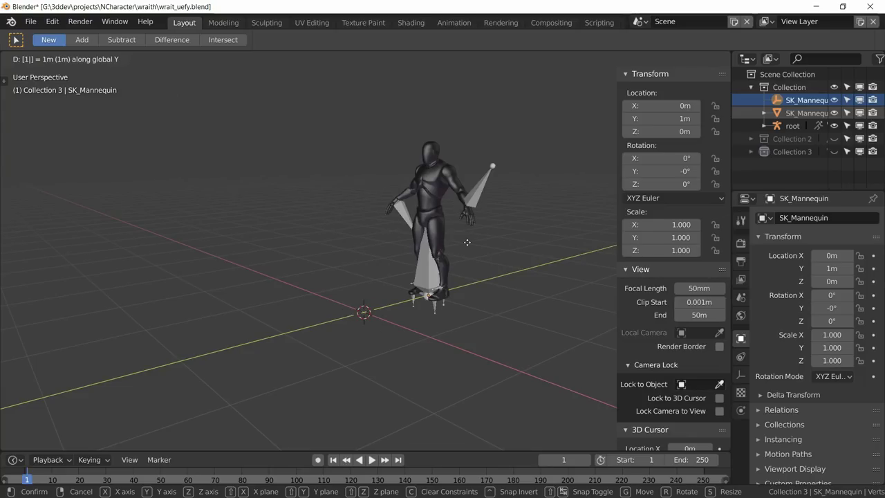
pyautogui.press('Return')
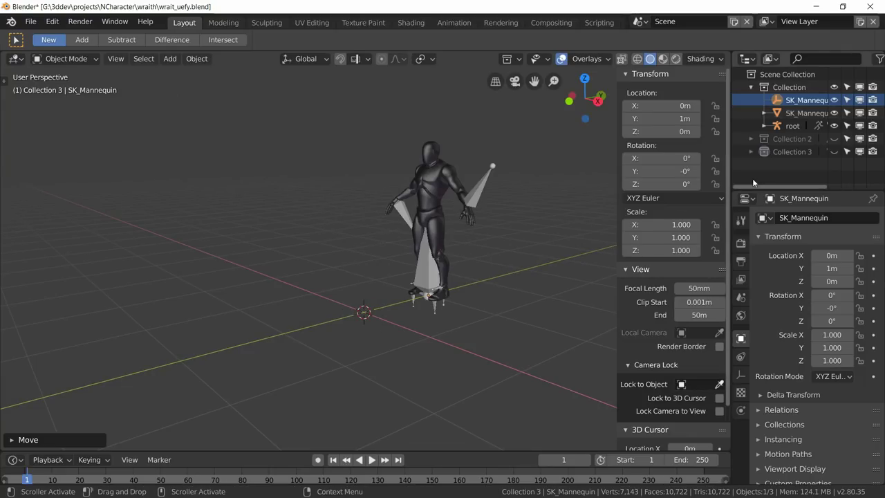
# Show Collection 2 again and make root.001's bones display In Front.
pyautogui.click(752, 88)
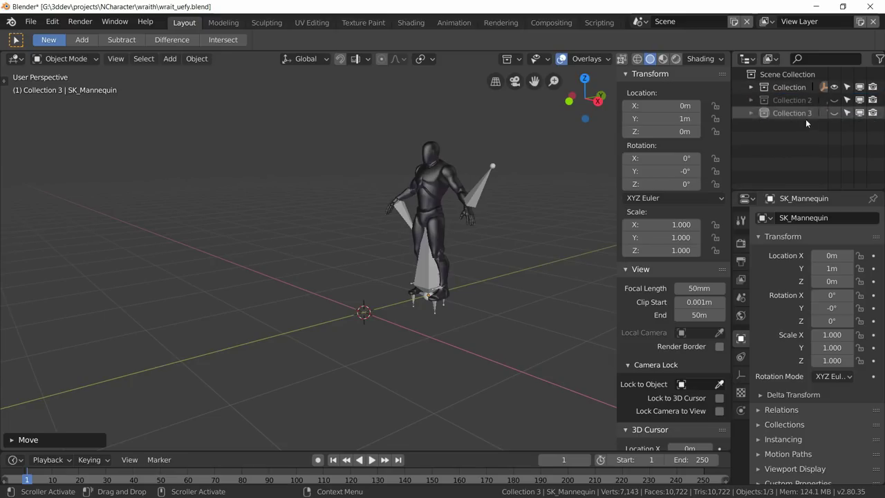
pyautogui.click(833, 100)
pyautogui.scroll(6, 410, 258)
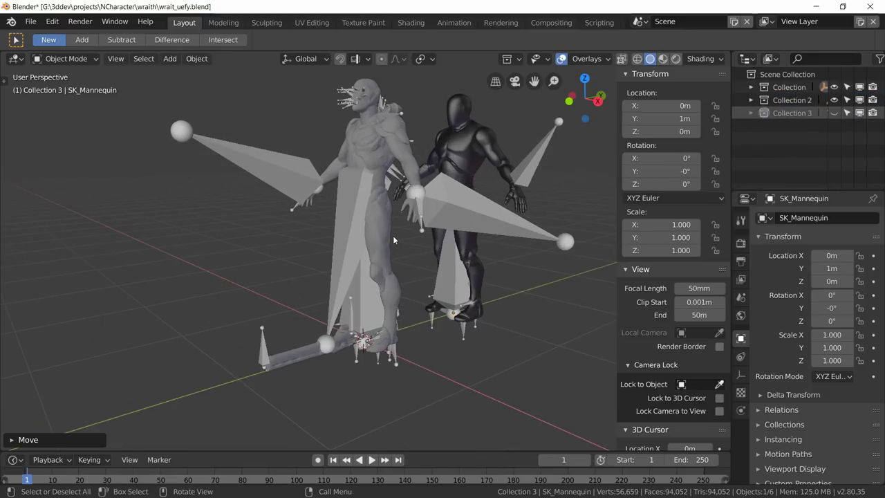
pyautogui.scroll(-2, 408, 266)
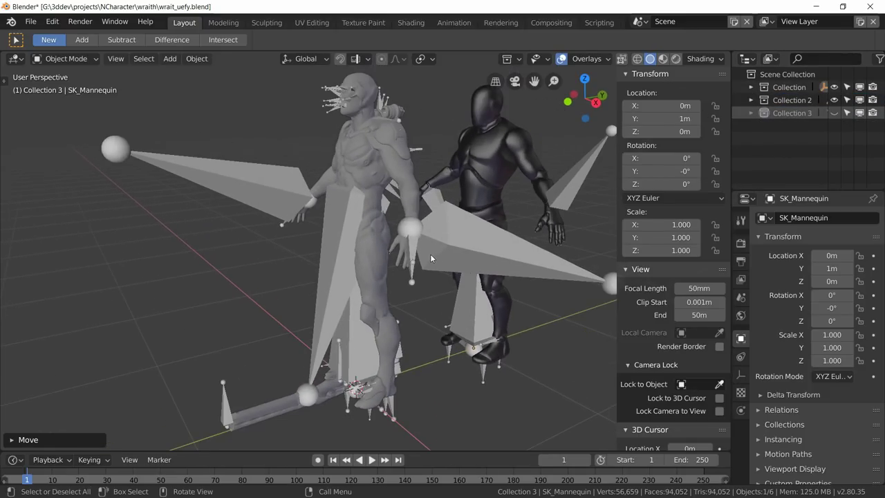
pyautogui.click(221, 172)
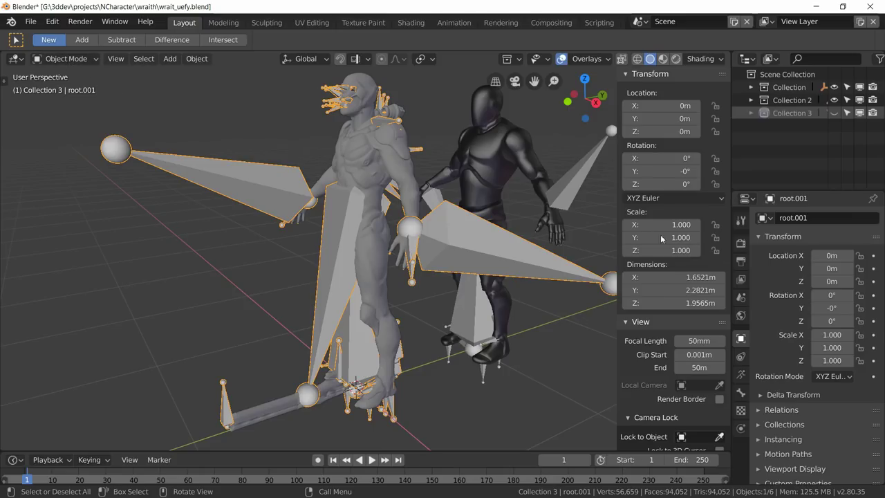
pyautogui.click(741, 374)
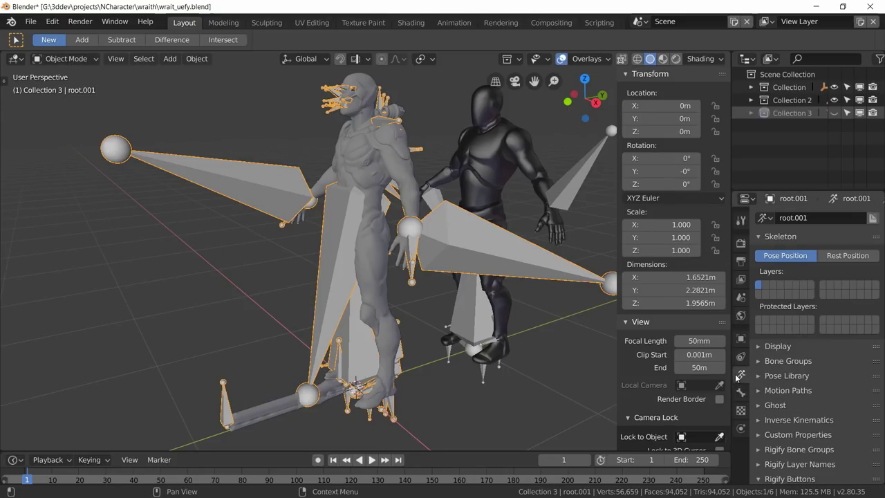
pyautogui.click(777, 346)
pyautogui.click(860, 437)
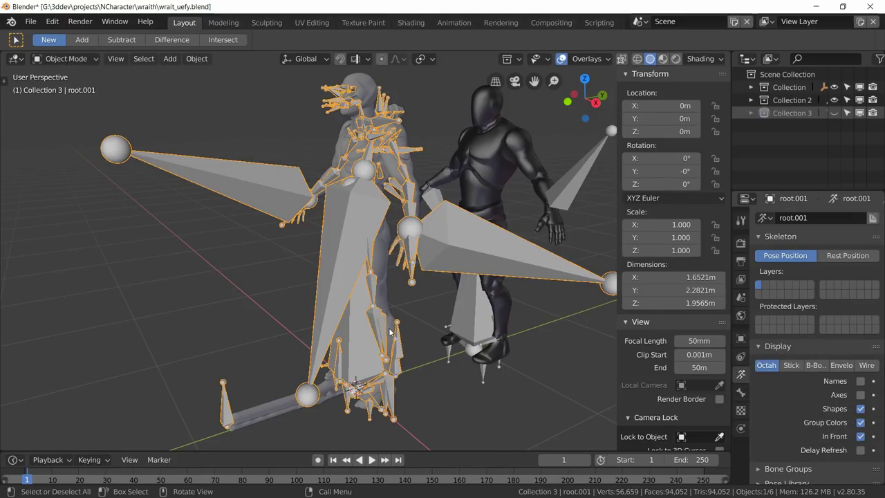
pyautogui.moveTo(389, 333)
pyautogui.mouseDown(button='middle')
pyautogui.moveTo(429, 331)
pyautogui.moveTo(391, 330)
pyautogui.mouseUp(button='middle')
# Switch root.001 to Pose Mode and select only the ik_hand_r bone.
pyautogui.click(54, 59)
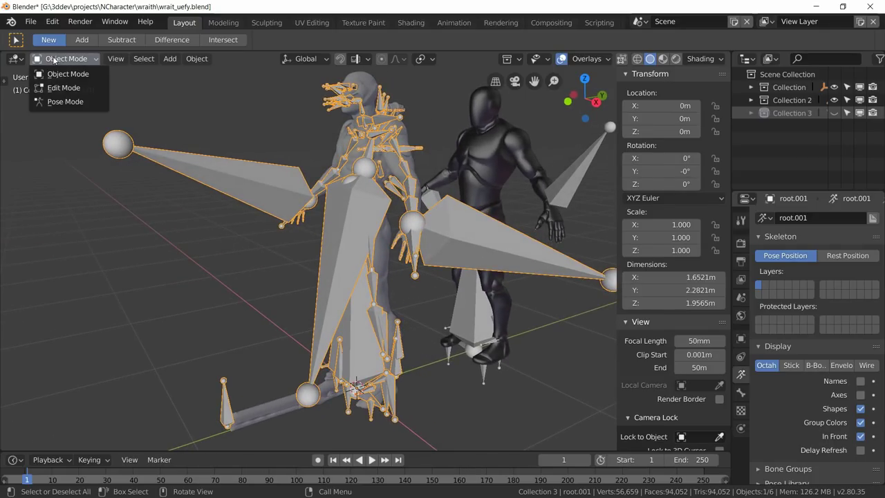
pyautogui.click(72, 104)
pyautogui.moveTo(379, 283); pyautogui.dragTo(343, 262, button='middle')
pyautogui.hotkey('alt', 'a')
pyautogui.click(235, 181)
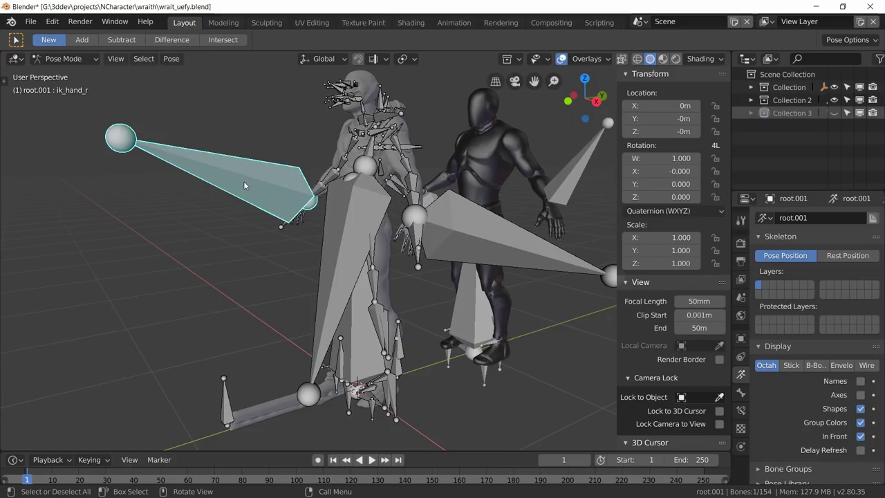
# Hide the ik_hand_r and ik_hand_gun bones.
pyautogui.press('h')
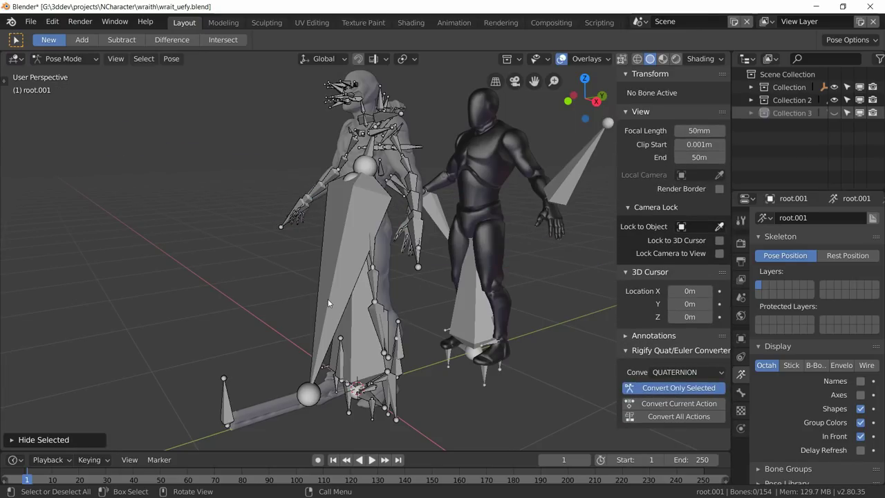
pyautogui.click(327, 299)
pyautogui.hotkey('ctrl', 'z')
pyautogui.click(347, 307)
pyautogui.press('h')
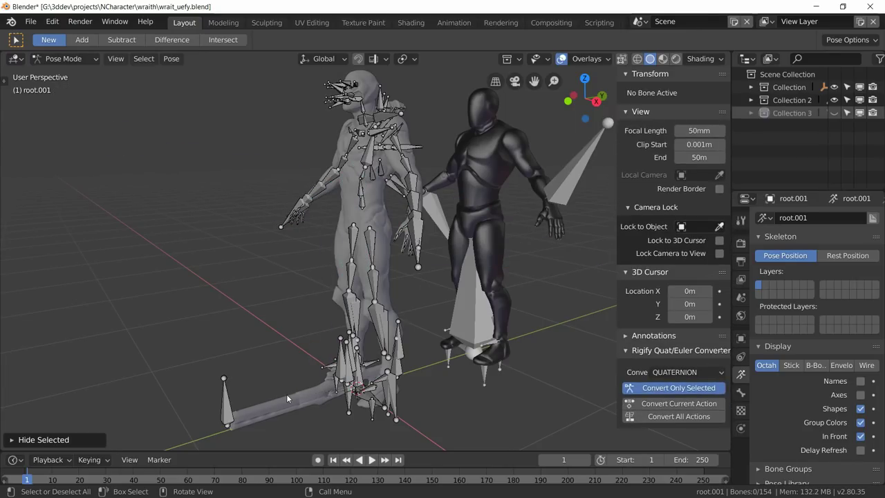
# Orbit around both rigs to inspect them from the side, feet and rear three-quarter view.
pyautogui.scroll(6, 330, 354)
pyautogui.moveTo(387, 336)
pyautogui.mouseDown(button='middle')
pyautogui.moveTo(418, 325)
pyautogui.moveTo(317, 333)
pyautogui.moveTo(401, 335)
pyautogui.mouseUp(button='middle')
pyautogui.scroll(2, 400, 335)
pyautogui.scroll(-3, 400, 330)
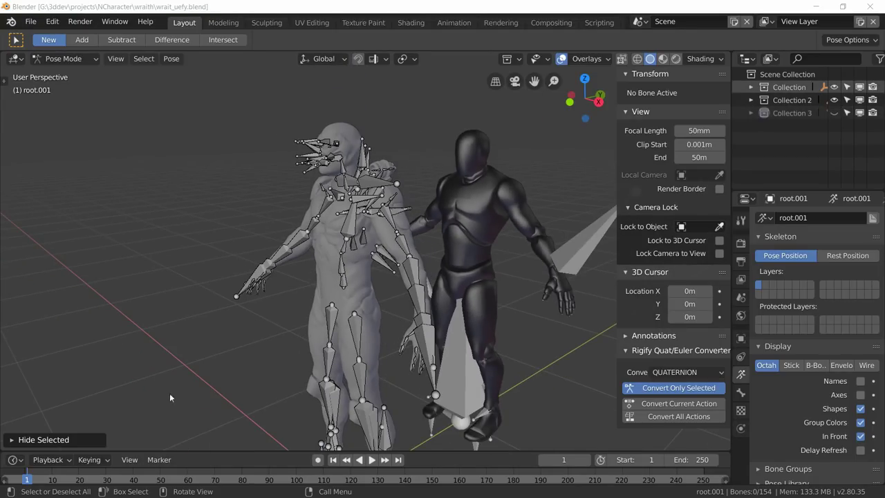
pyautogui.moveTo(296, 310); pyautogui.dragTo(365, 295, button='middle')
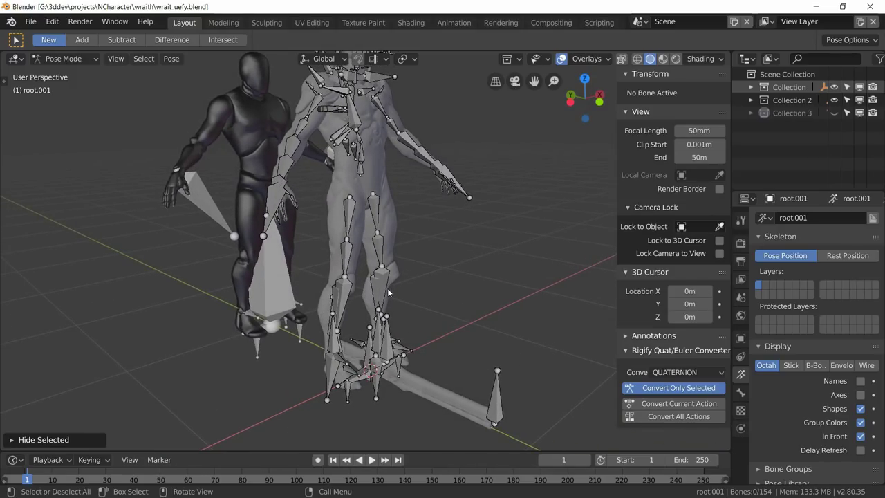
pyautogui.moveTo(388, 292); pyautogui.dragTo(298, 174, button='middle')
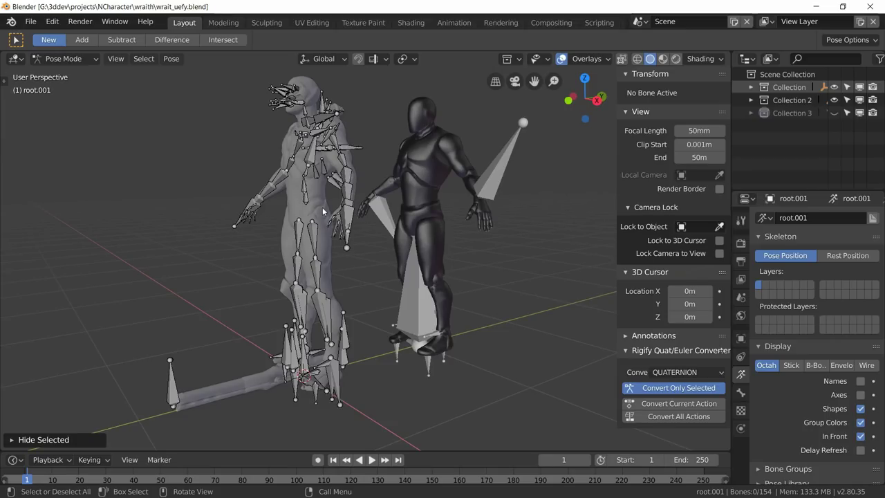
pyautogui.moveTo(324, 212)
pyautogui.mouseDown(button='middle')
pyautogui.moveTo(359, 215)
pyautogui.moveTo(311, 223)
pyautogui.moveTo(321, 220)
pyautogui.mouseUp(button='middle')
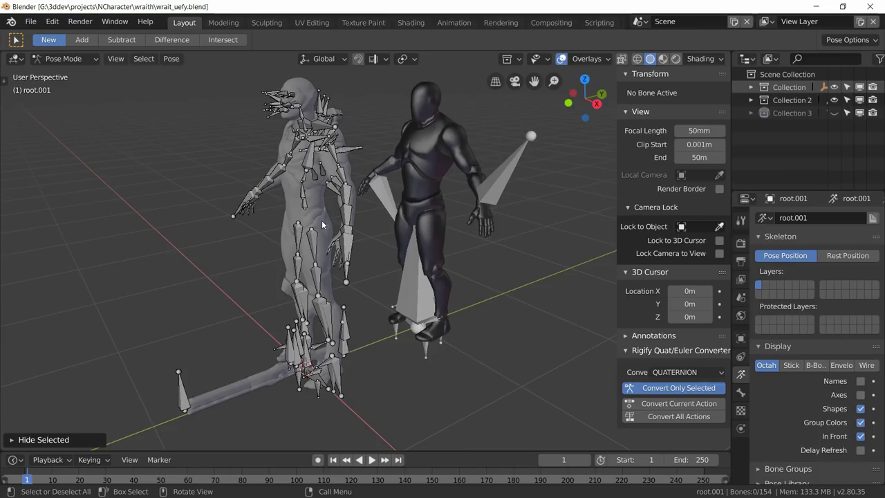
pyautogui.moveTo(321, 220); pyautogui.dragTo(323, 256, button='middle')
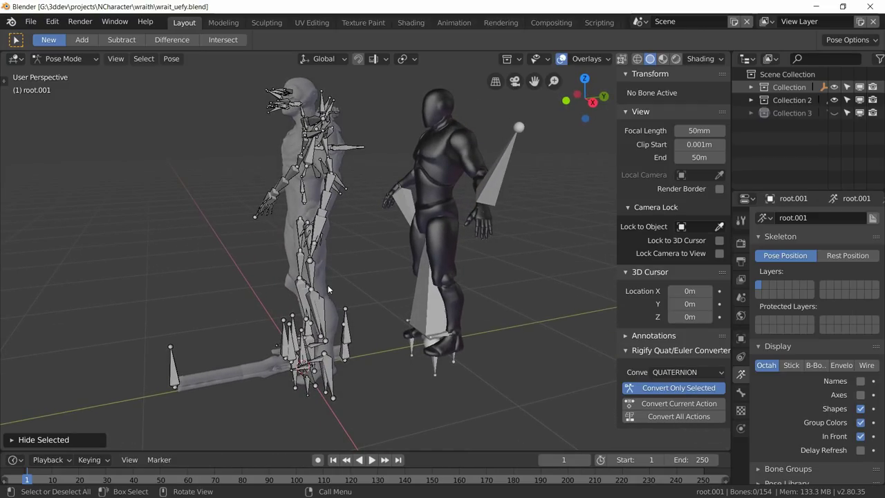
pyautogui.scroll(3, 298, 318)
pyautogui.moveTo(290, 297); pyautogui.dragTo(319, 265, button='middle')
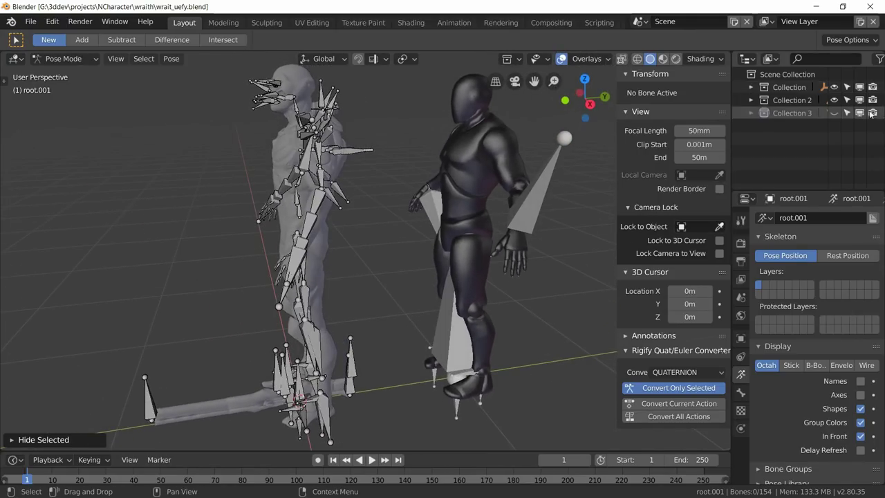
# Hide the mannequin's collection and move the backpack bone 1 m along Y.
pyautogui.click(834, 86)
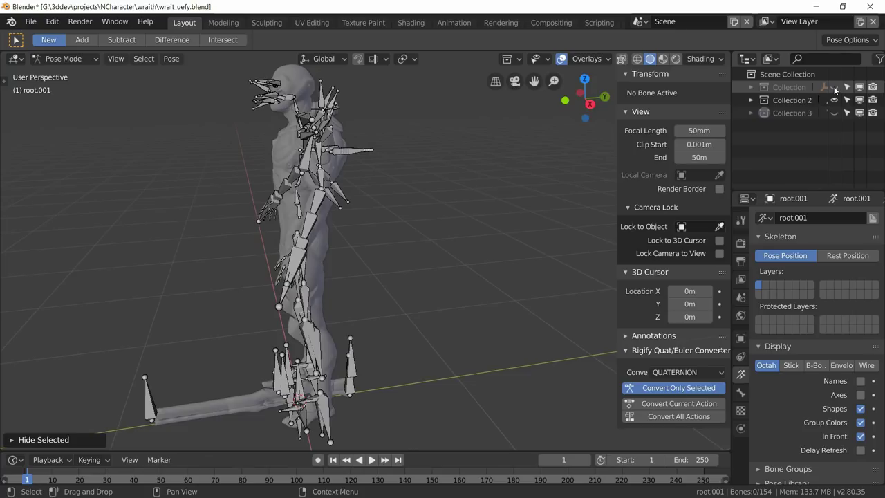
pyautogui.moveTo(466, 225); pyautogui.dragTo(357, 229, button='middle')
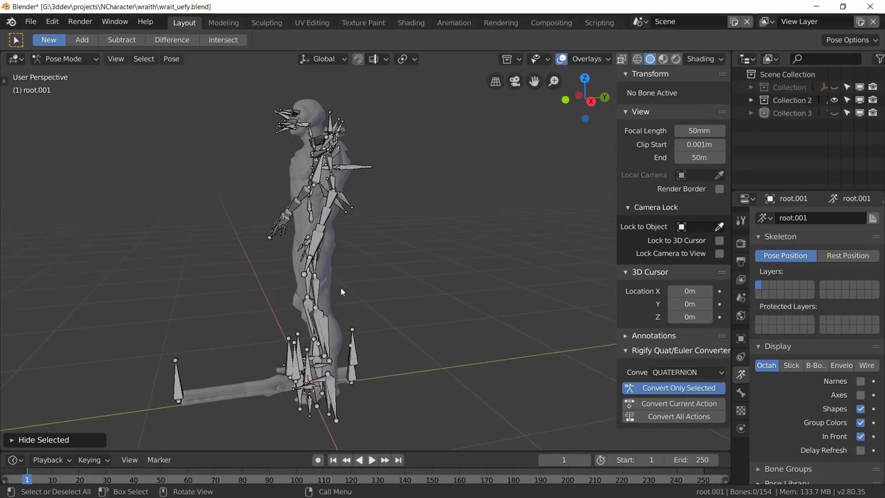
pyautogui.moveTo(340, 287); pyautogui.dragTo(291, 295, button='middle')
pyautogui.scroll(5, 363, 205)
pyautogui.moveTo(362, 205); pyautogui.dragTo(389, 160, button='middle')
pyautogui.click(363, 170)
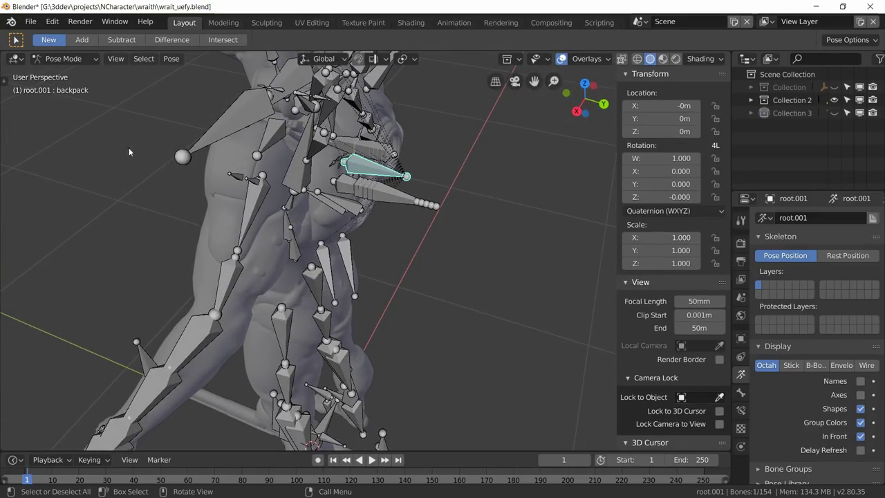
pyautogui.scroll(-5, 387, 297)
pyautogui.moveTo(387, 297); pyautogui.dragTo(412, 277, button='middle')
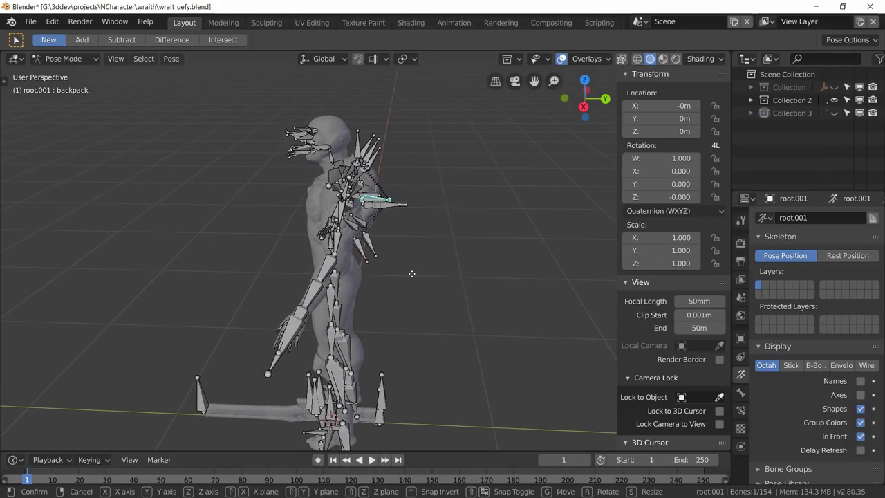
pyautogui.press('g')
pyautogui.press('y')
pyautogui.press('1')
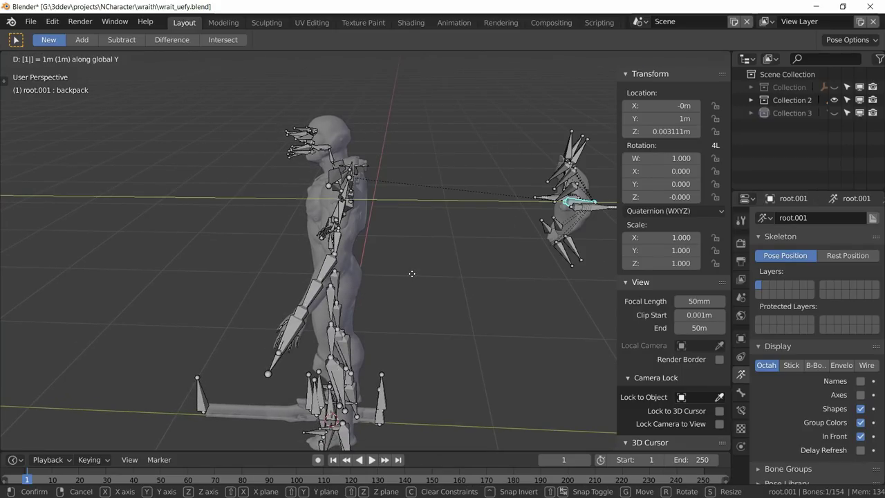
pyautogui.press('Return')
# Move the weapon_r bone -1 m along Y.
pyautogui.moveTo(368, 270); pyautogui.dragTo(332, 251, button='middle')
pyautogui.click(277, 241)
pyautogui.click(307, 210)
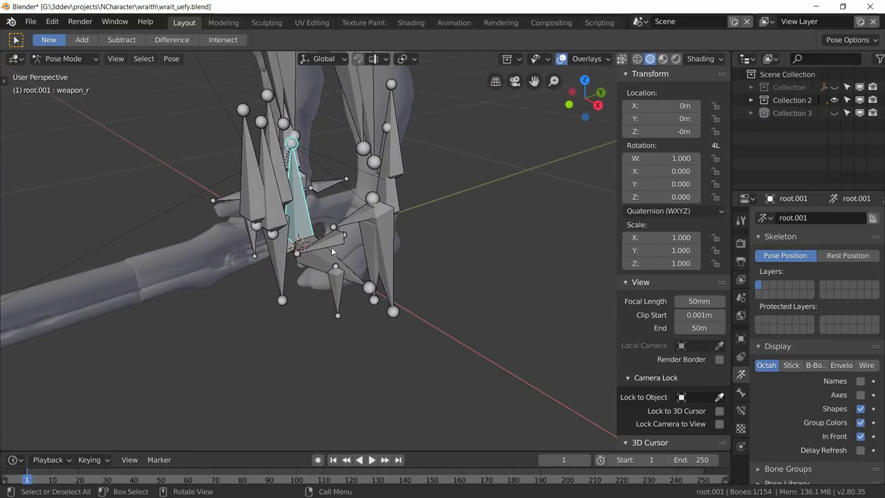
pyautogui.write('gy-1')
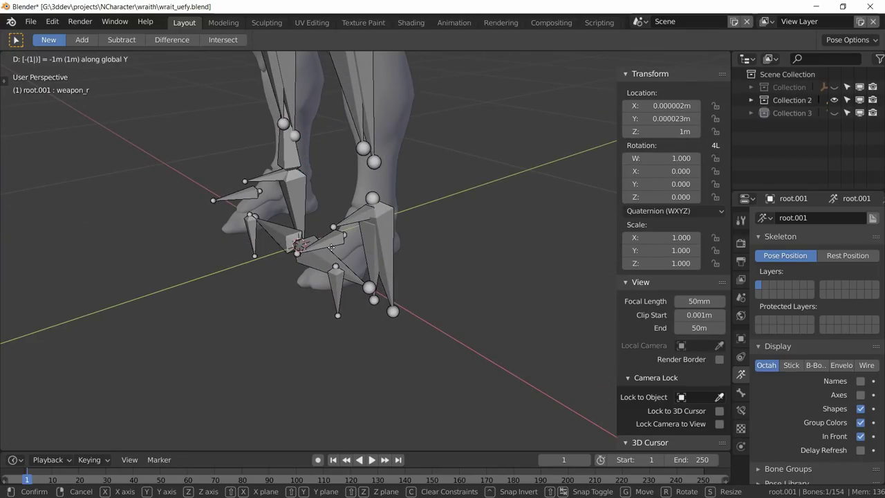
pyautogui.press('Return')
# Raise the canon_base bone on the shoulder 1 m along Z.
pyautogui.moveTo(331, 248); pyautogui.dragTo(306, 327, button='middle')
pyautogui.scroll(4, 264, 260)
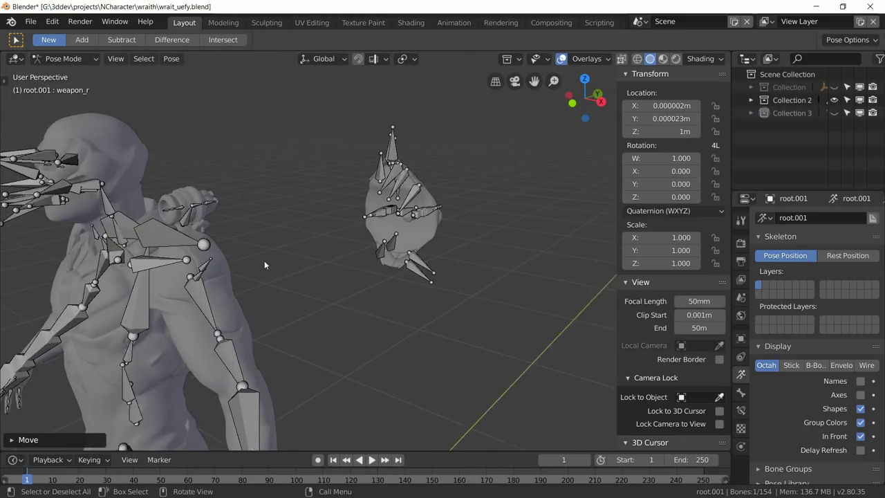
pyautogui.scroll(3, 264, 260)
pyautogui.moveTo(259, 265); pyautogui.dragTo(280, 261, button='middle')
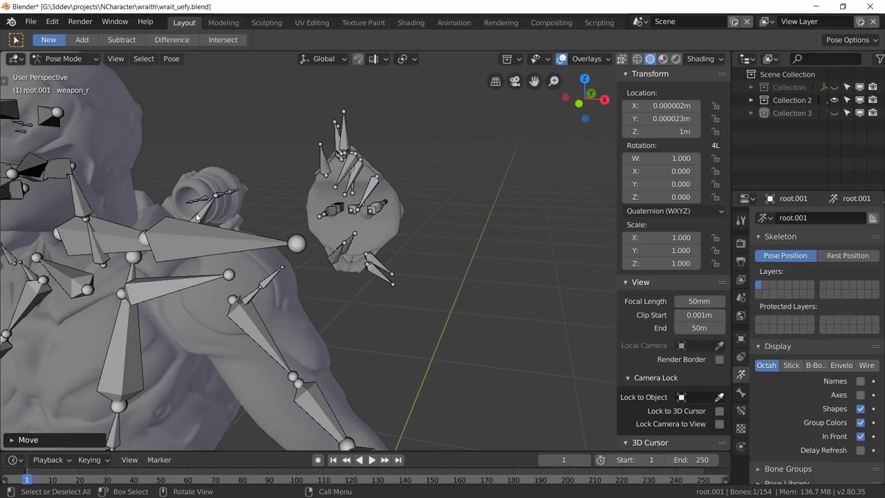
pyautogui.click(198, 219)
pyautogui.scroll(-6, 243, 230)
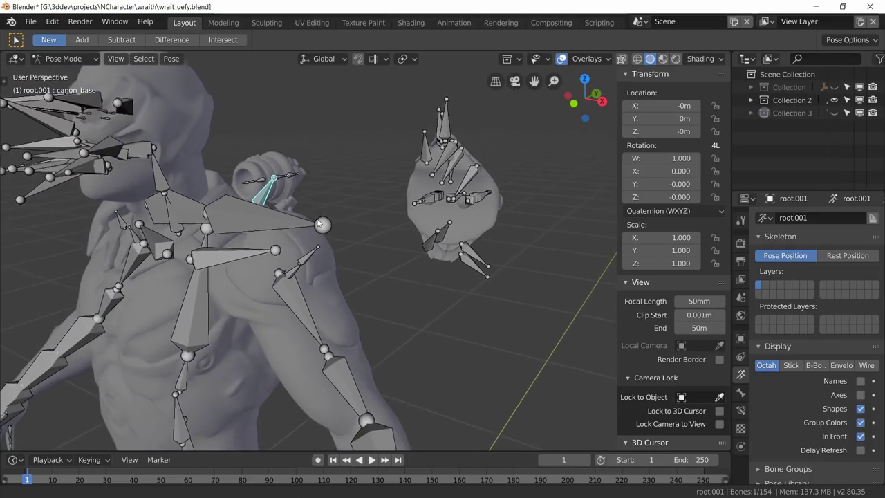
pyautogui.keyDown('shift'); pyautogui.moveTo(328, 234); pyautogui.dragTo(325, 283, button='middle'); pyautogui.keyUp('shift')
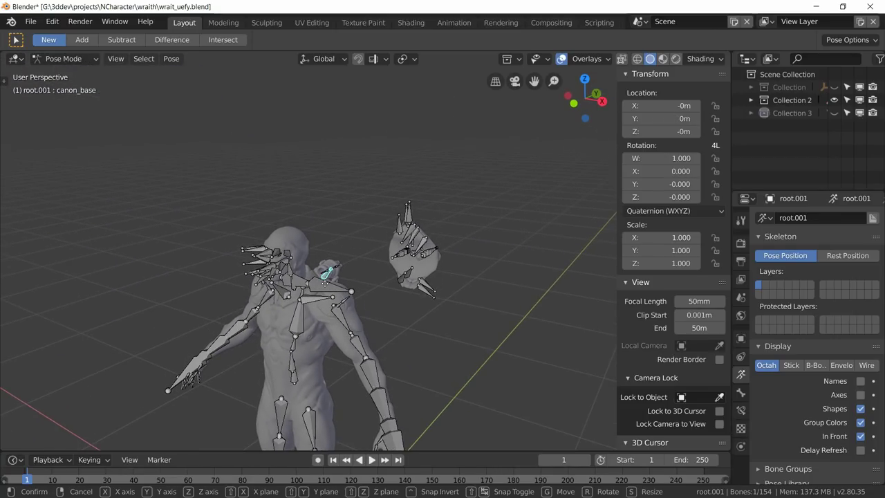
pyautogui.write('gz1')
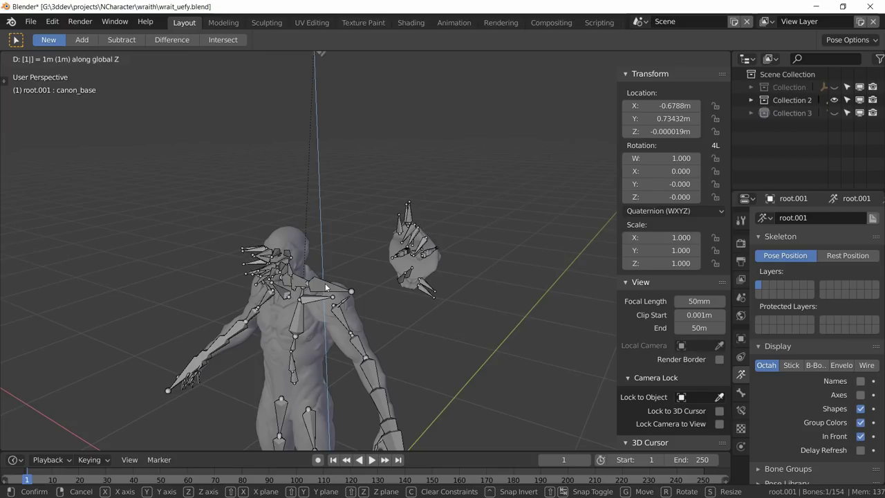
pyautogui.press('Return')
pyautogui.moveTo(325, 282); pyautogui.dragTo(380, 287, button='middle')
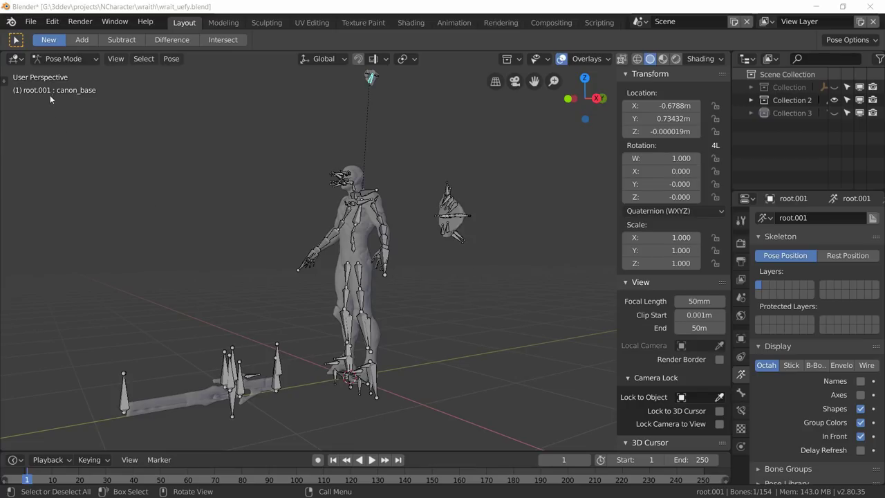
pyautogui.click(65, 59)
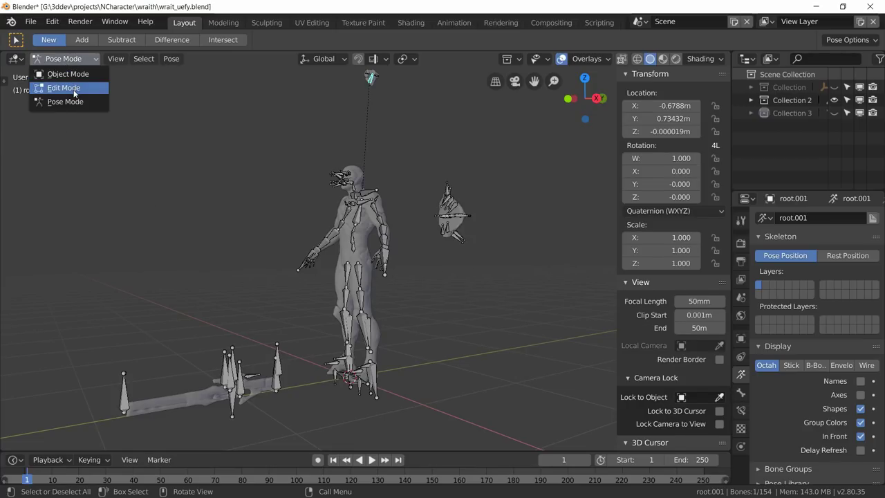
pyautogui.click(64, 88)
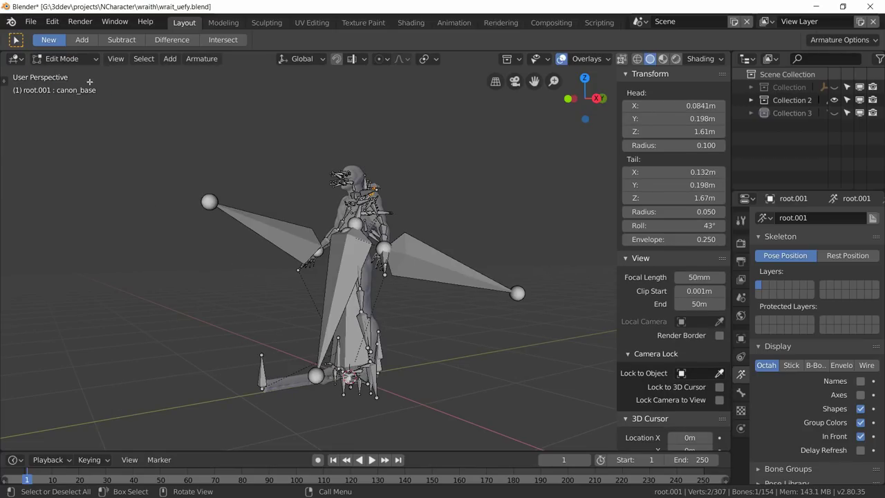
pyautogui.press('ctrl')
pyautogui.press('Tab')
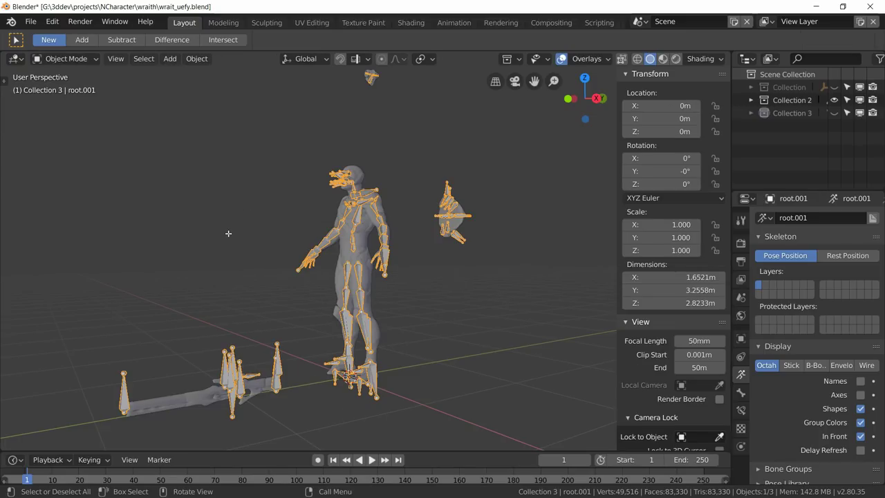
pyautogui.click(255, 265)
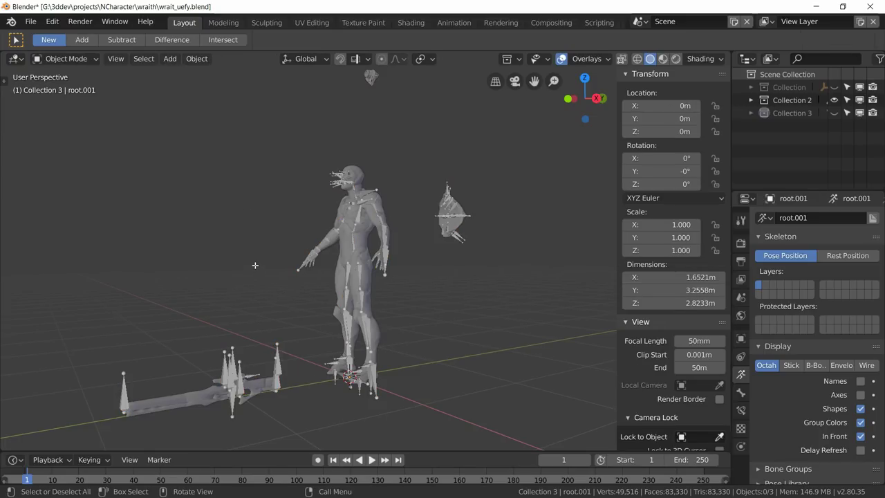
pyautogui.click(230, 357)
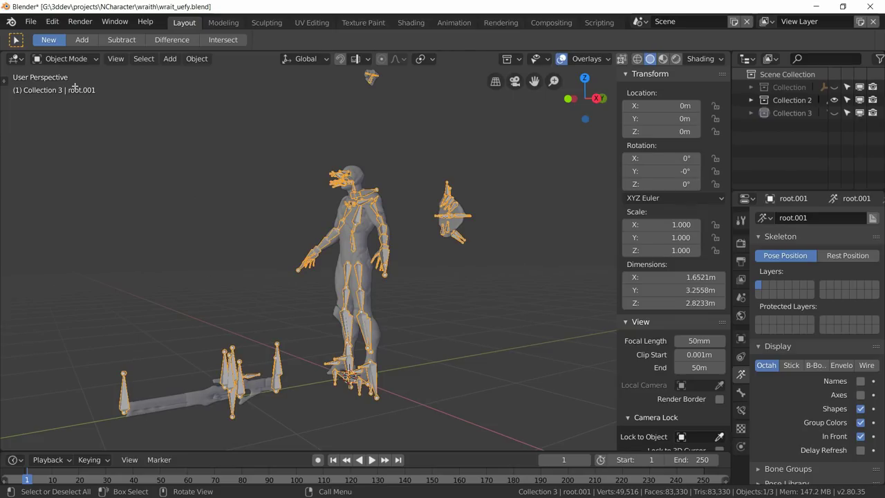
pyautogui.click(71, 62)
pyautogui.click(65, 102)
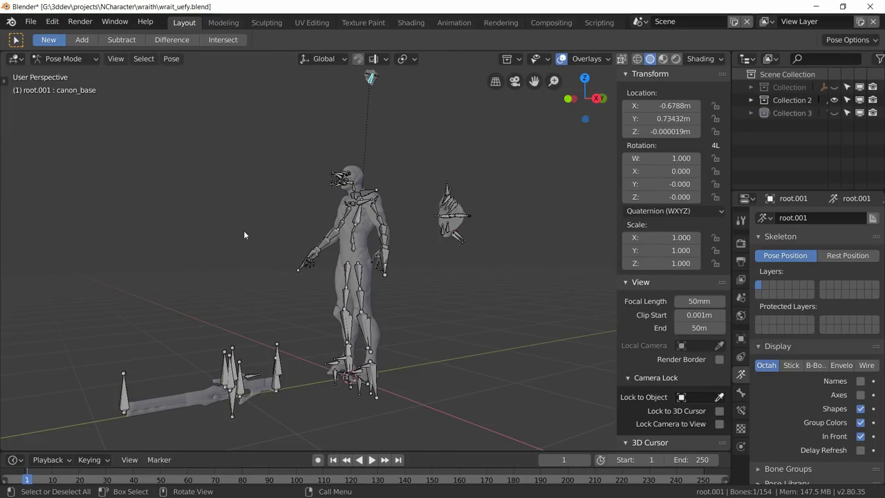
pyautogui.hotkey('ctrl', 'a')
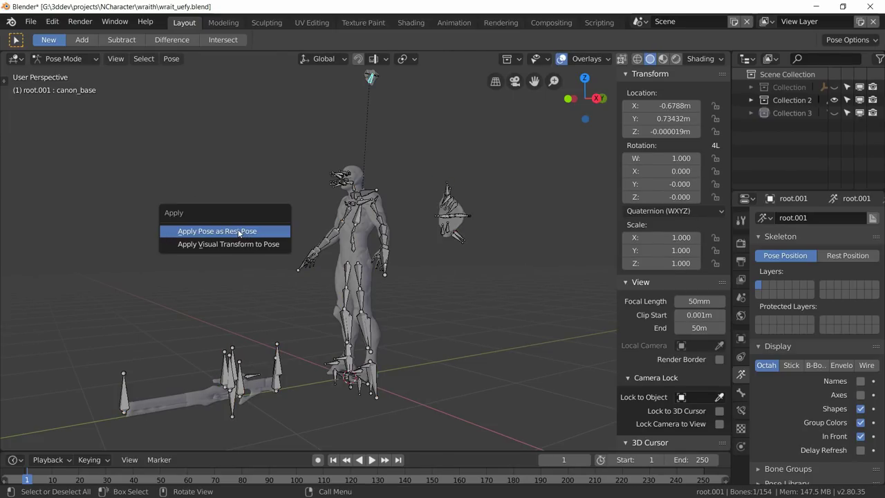
pyautogui.click(238, 232)
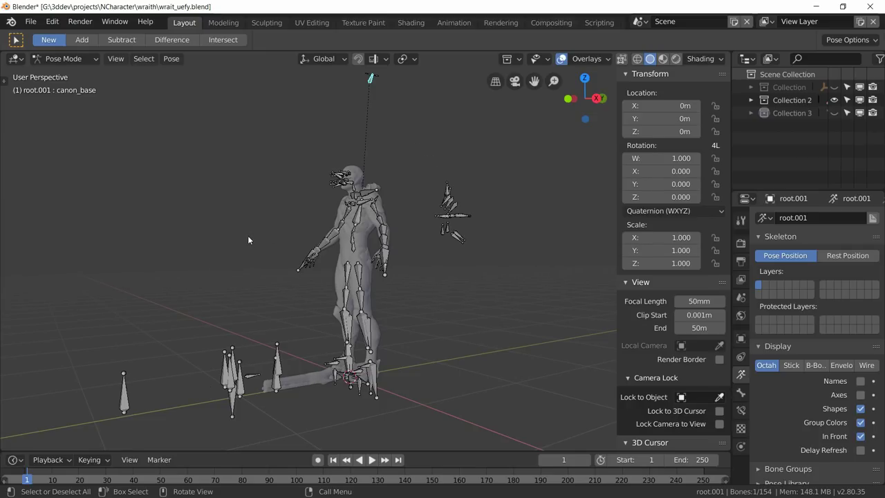
pyautogui.press('ctrl')
pyautogui.hotkey('ctrl', 'v')
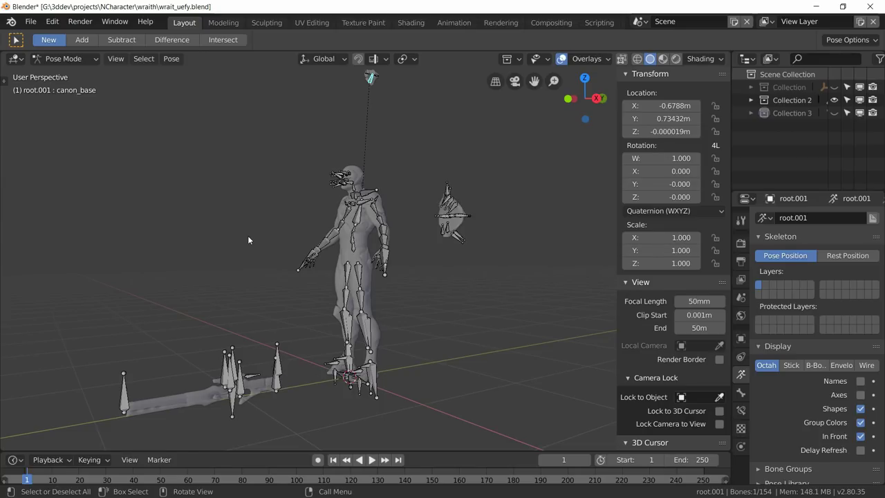
# In Object Mode, apply a copy of Wraith.001's Armature modifier, then select root.001.
pyautogui.click(68, 60)
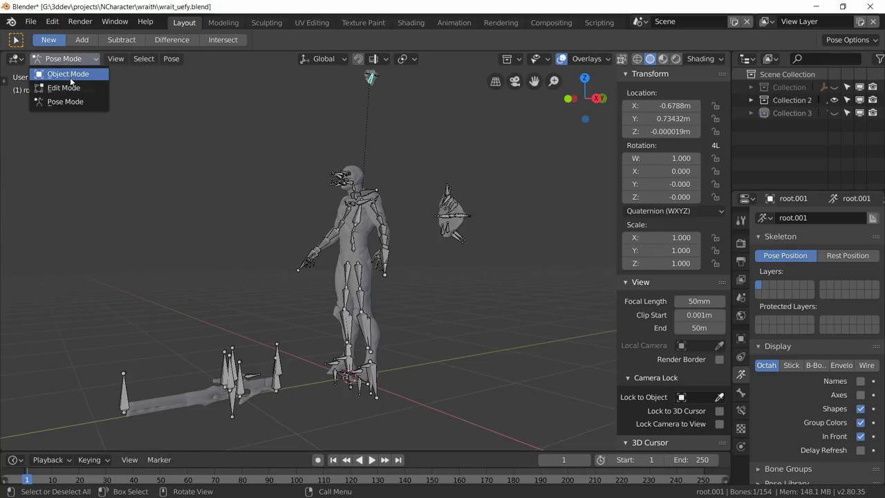
pyautogui.click(70, 77)
pyautogui.click(359, 238)
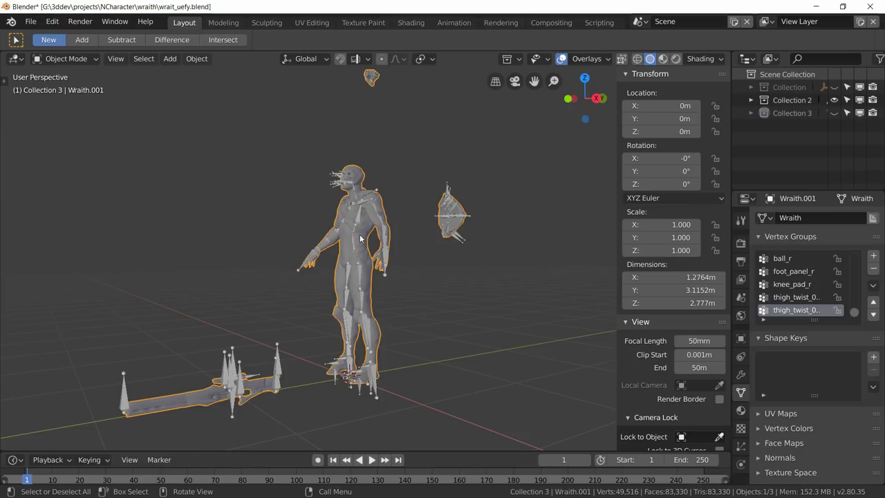
pyautogui.click(740, 375)
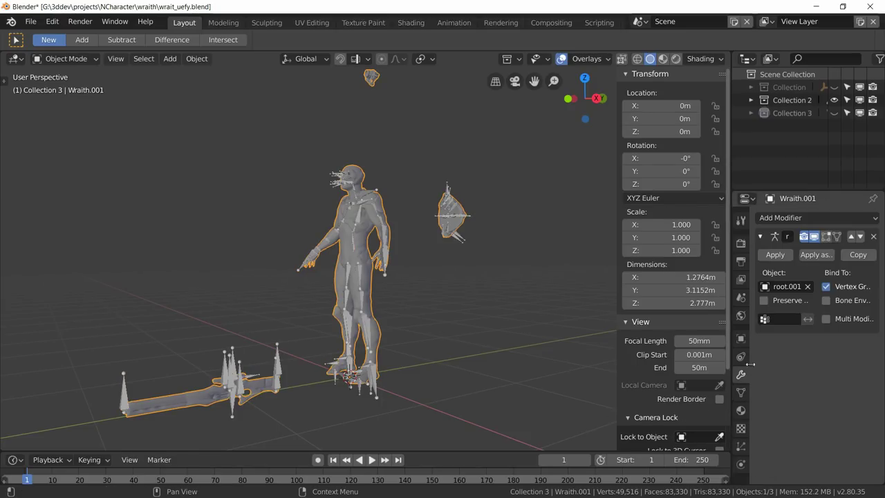
pyautogui.click(857, 255)
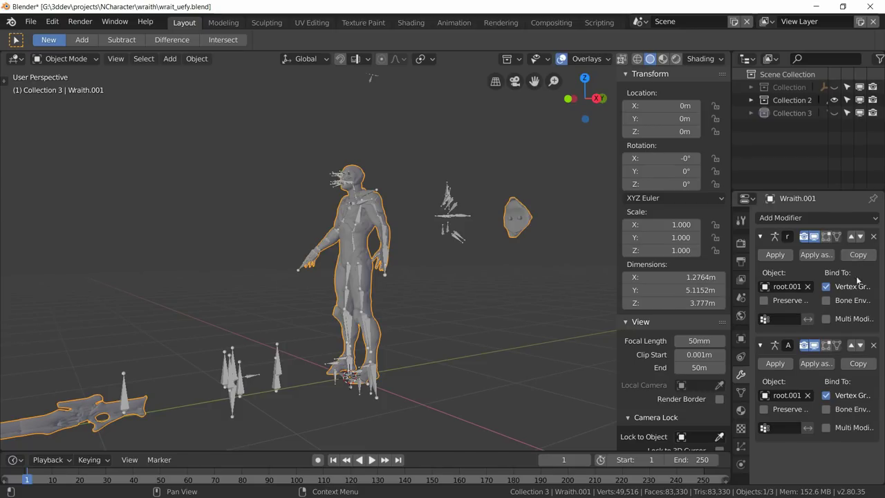
pyautogui.click(775, 364)
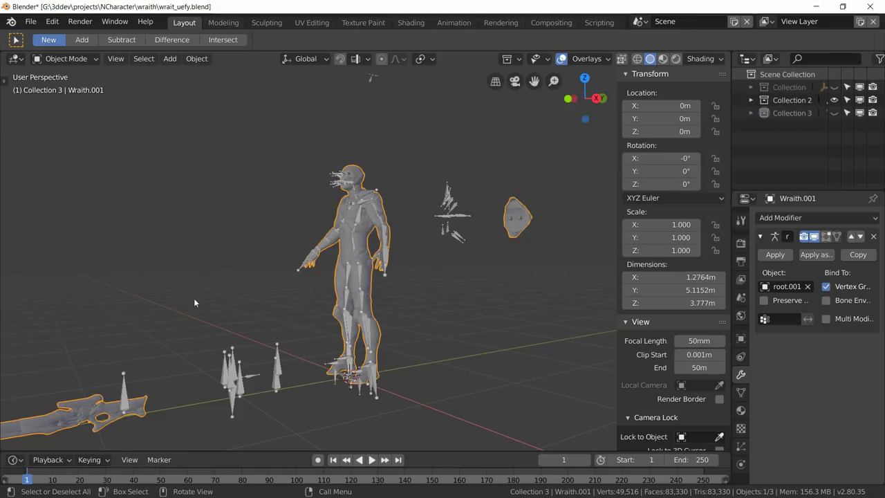
pyautogui.click(79, 58)
pyautogui.click(236, 370)
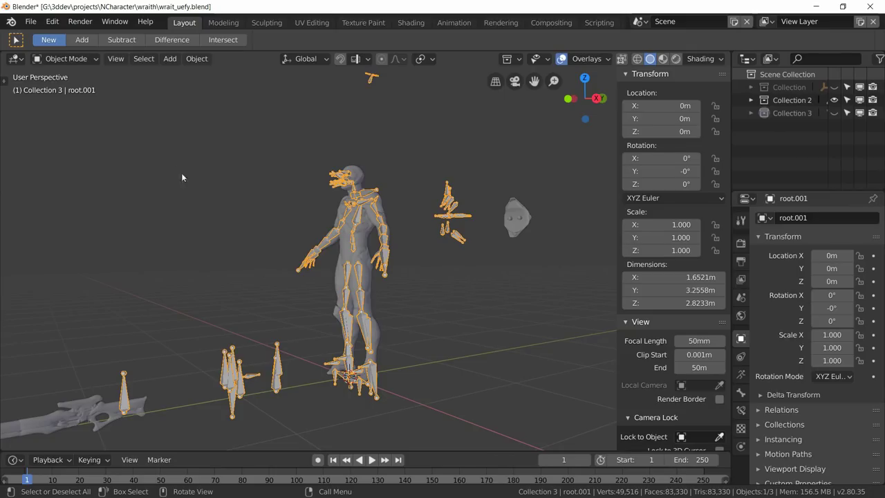
# In Pose Mode, apply the current pose as root.001's rest pose.
pyautogui.click(72, 60)
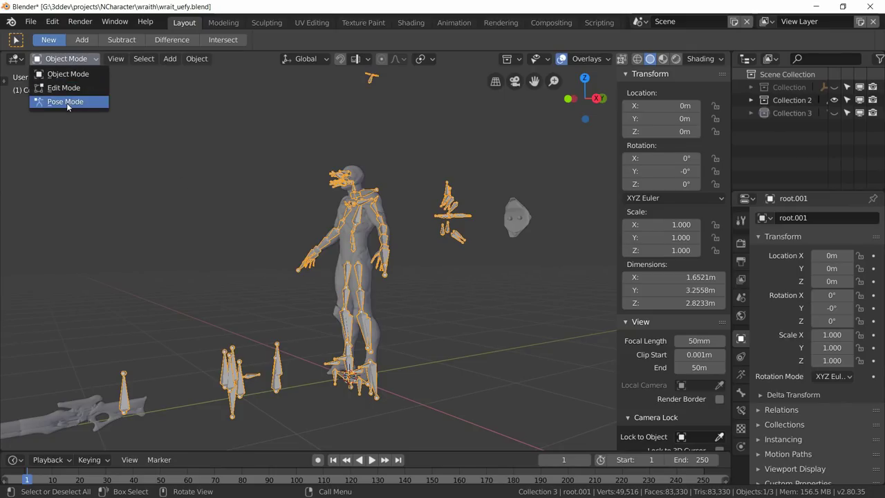
pyautogui.click(68, 102)
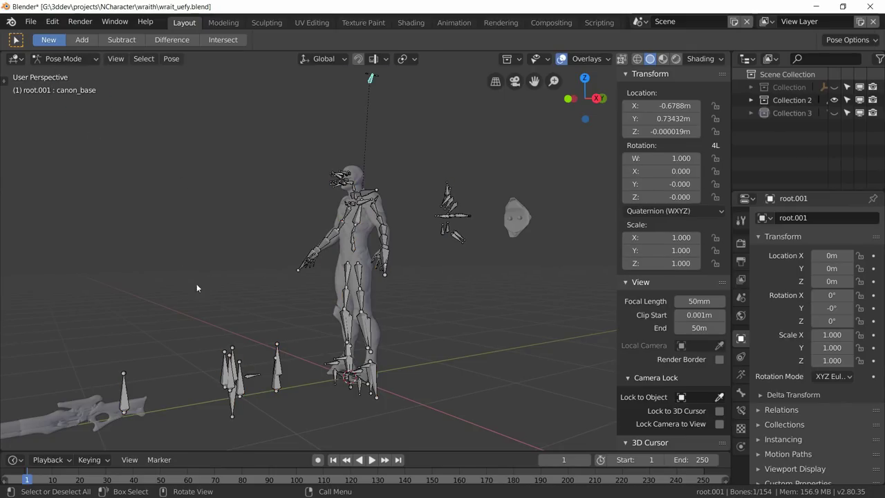
pyautogui.hotkey('ctrl', 'a')
pyautogui.click(211, 335)
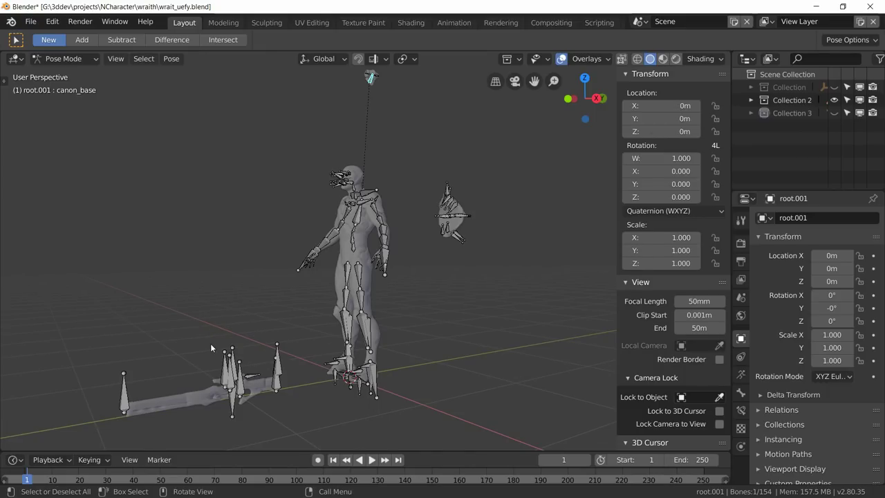
# In Edit Mode, delete the ten weapon bones on the left.
pyautogui.click(58, 60)
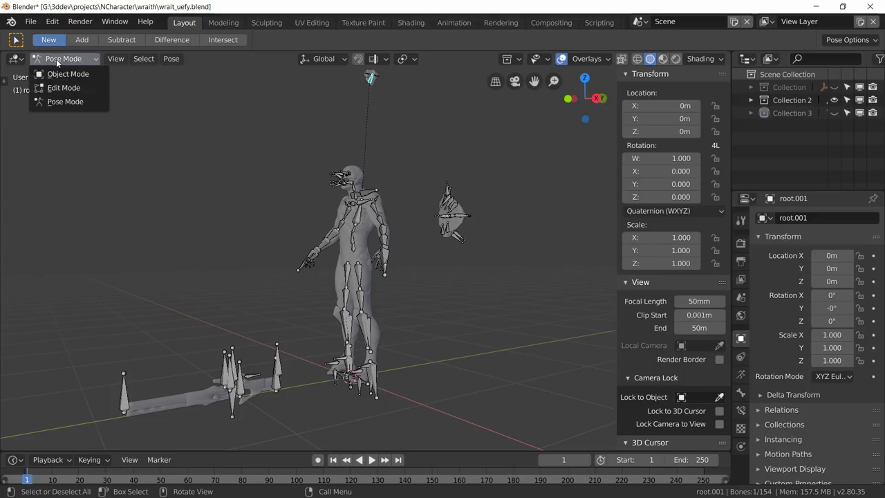
pyautogui.click(60, 89)
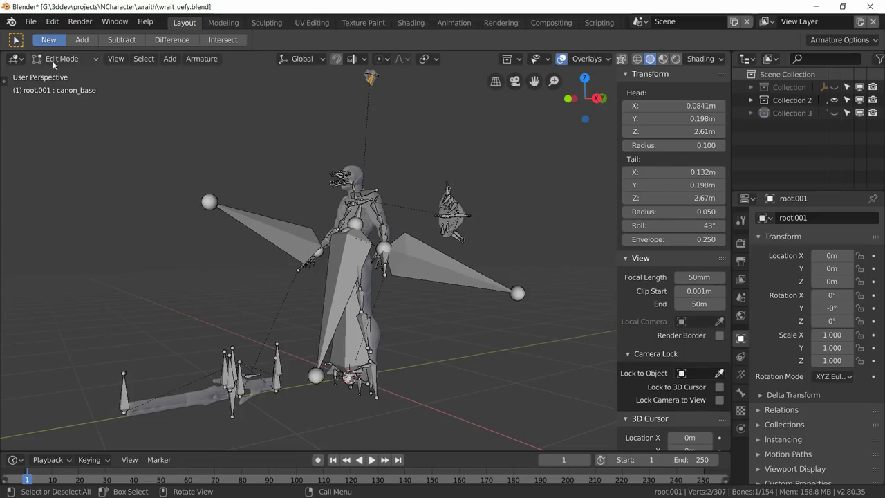
pyautogui.moveTo(209, 376); pyautogui.dragTo(239, 354, button='middle')
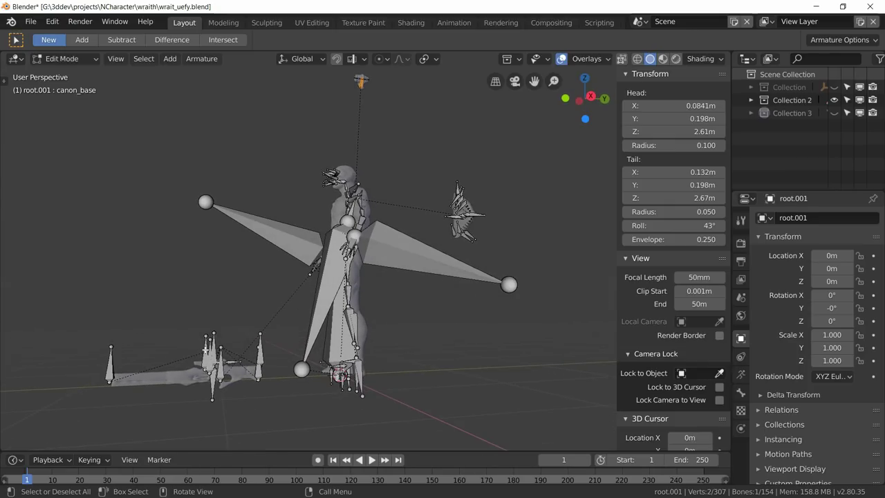
pyautogui.hotkey('alt', 'a')
pyautogui.moveTo(79, 309); pyautogui.dragTo(277, 427)
pyautogui.press('x')
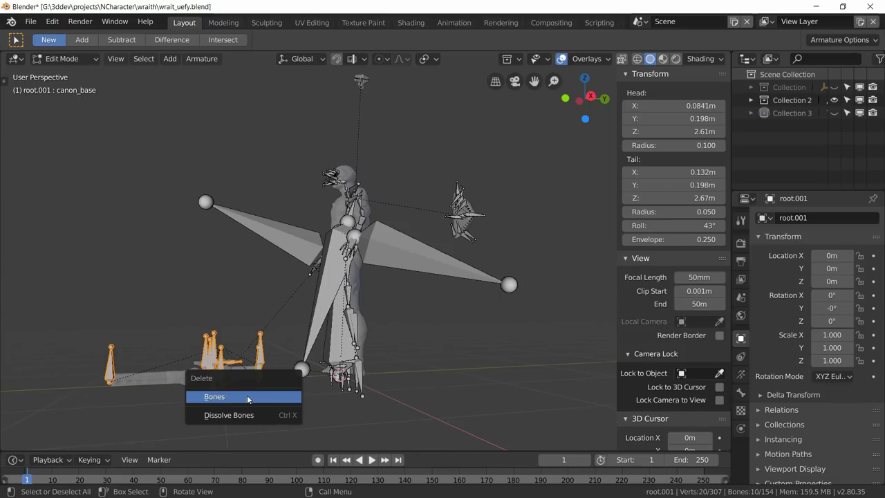
pyautogui.click(248, 399)
# Delete the 25-bone floating group to the right of the character.
pyautogui.moveTo(433, 197)
pyautogui.mouseDown(button='middle')
pyautogui.moveTo(442, 201)
pyautogui.moveTo(434, 201)
pyautogui.mouseUp(button='middle')
pyautogui.press('b')
pyautogui.moveTo(428, 165); pyautogui.dragTo(508, 253)
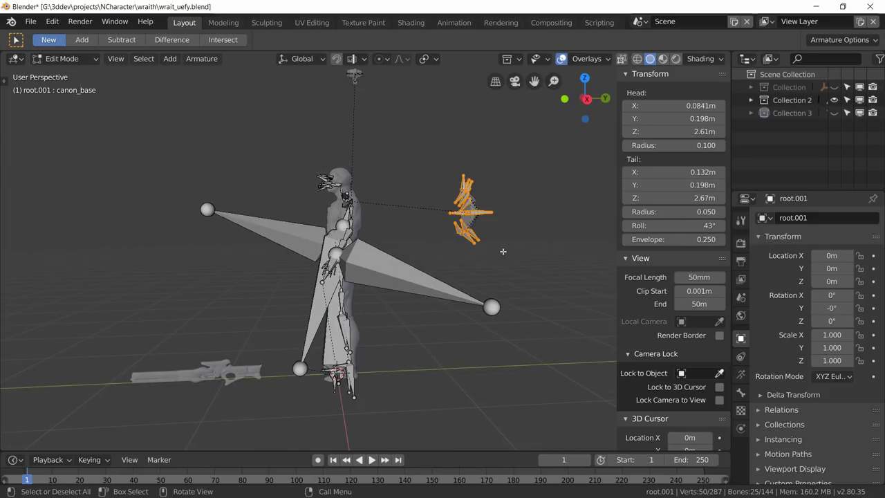
pyautogui.press('x')
pyautogui.click(501, 251)
# Delete the seven bones above the character and return to Object Mode.
pyautogui.moveTo(501, 250); pyautogui.dragTo(330, 161, button='middle')
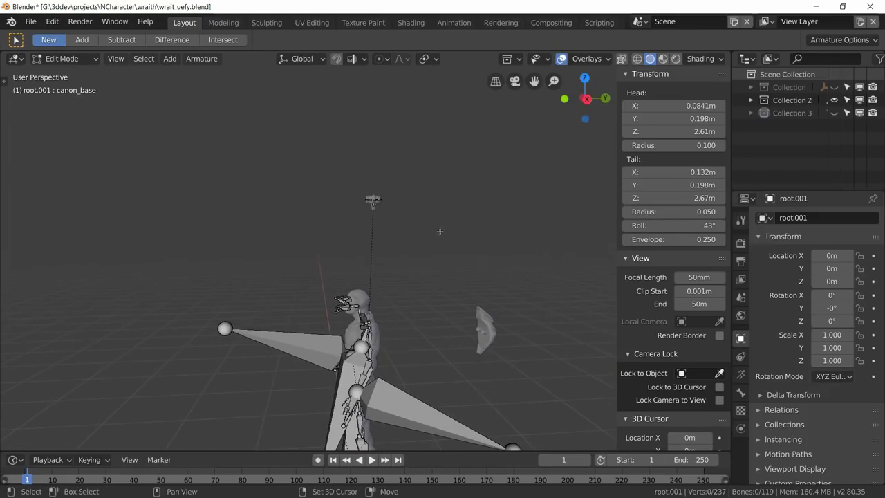
pyautogui.press('b')
pyautogui.moveTo(321, 151); pyautogui.dragTo(405, 221)
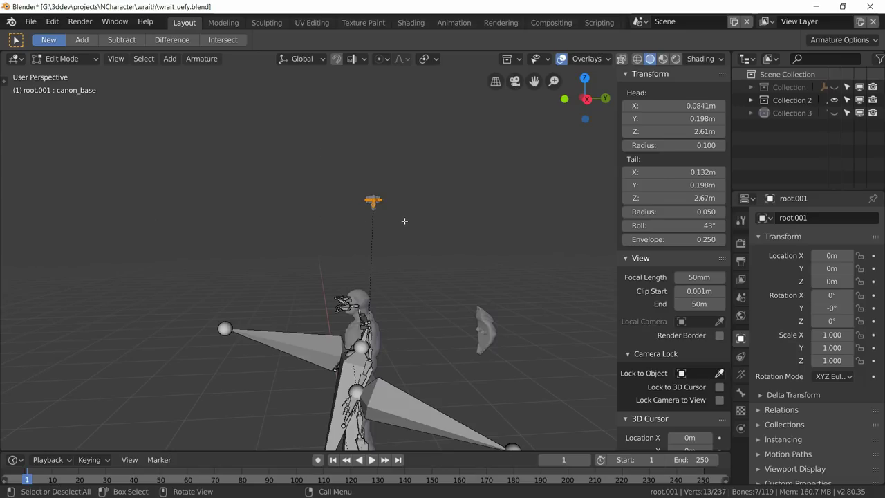
pyautogui.press('x')
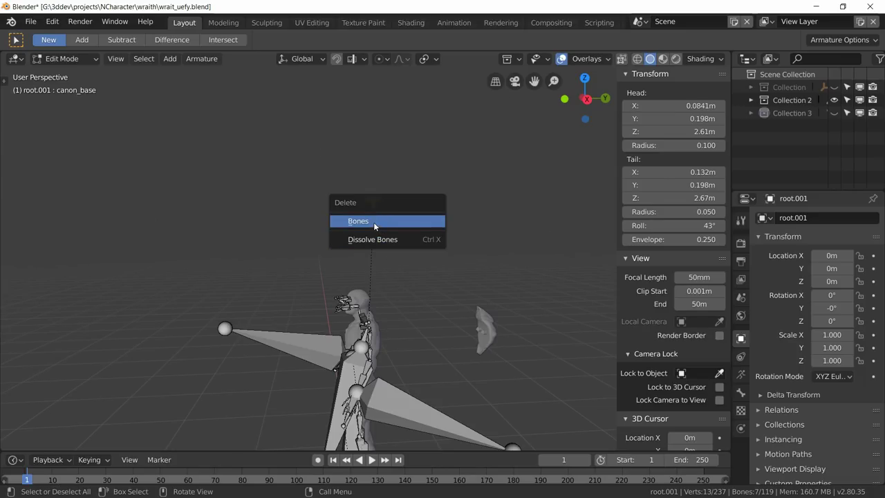
pyautogui.click(374, 222)
pyautogui.keyDown('shift'); pyautogui.moveTo(374, 226); pyautogui.dragTo(374, 161, button='middle'); pyautogui.keyUp('shift')
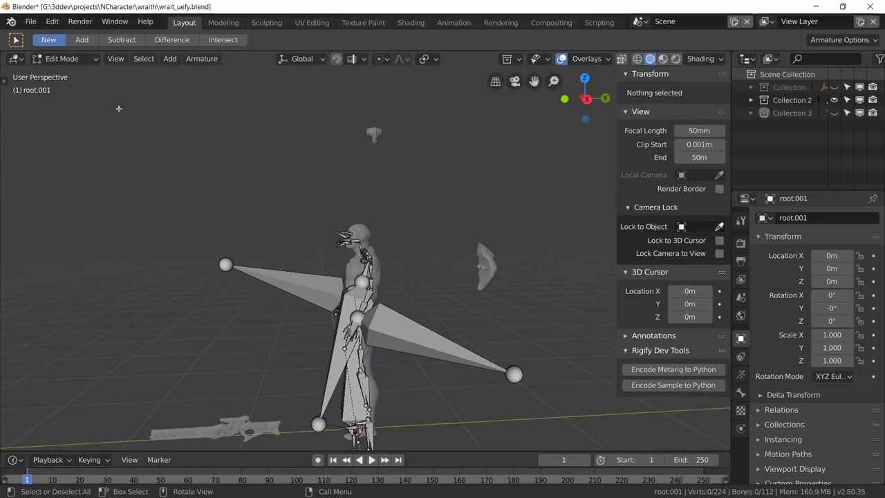
pyautogui.click(66, 59)
pyautogui.click(68, 74)
# Enter Edit Mode on Wraith.001 with everything deselected and wireframe shading on.
pyautogui.moveTo(243, 217); pyautogui.dragTo(333, 270, button='middle')
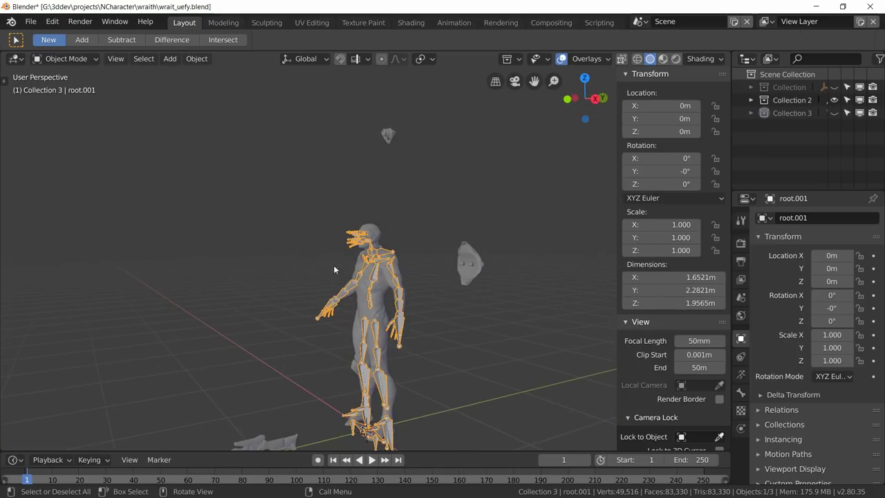
pyautogui.click(379, 298)
pyautogui.keyDown('shift'); pyautogui.moveTo(380, 297); pyautogui.dragTo(379, 229, button='middle'); pyautogui.keyUp('shift')
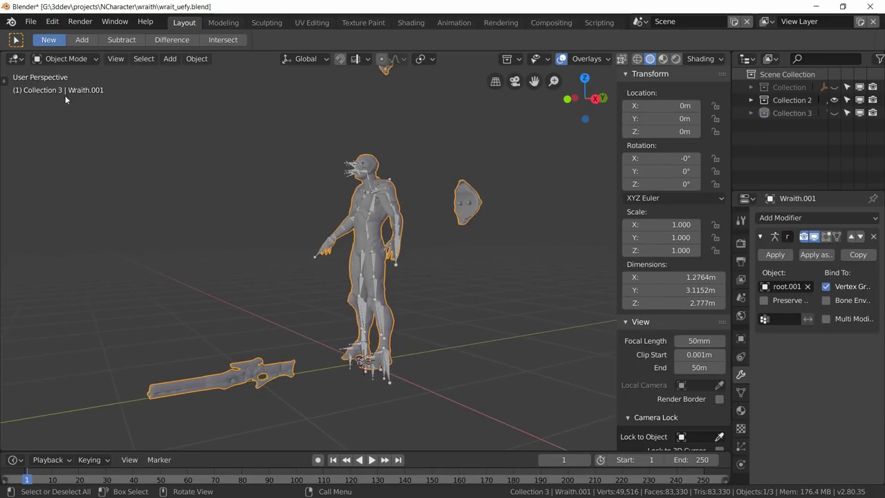
pyautogui.click(69, 59)
pyautogui.click(63, 88)
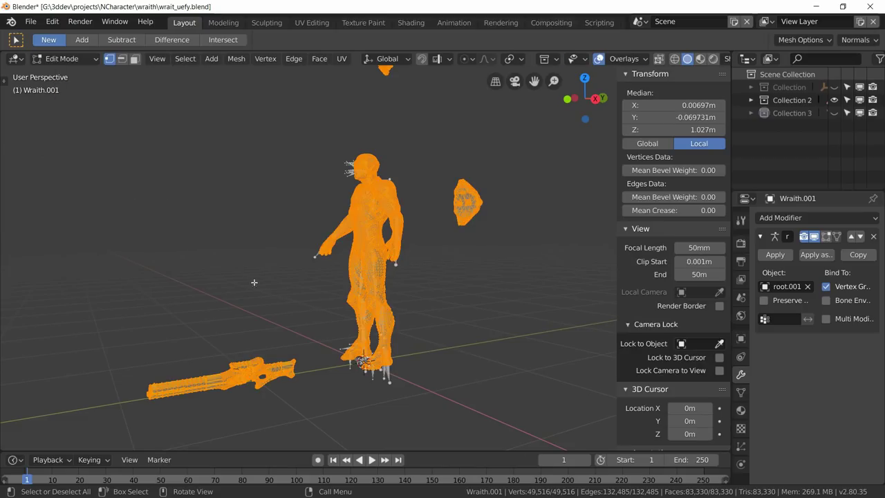
pyautogui.moveTo(254, 283)
pyautogui.mouseDown(button='middle')
pyautogui.moveTo(274, 299)
pyautogui.moveTo(234, 326)
pyautogui.mouseUp(button='middle')
pyautogui.hotkey('alt', 'a')
pyautogui.press('z')
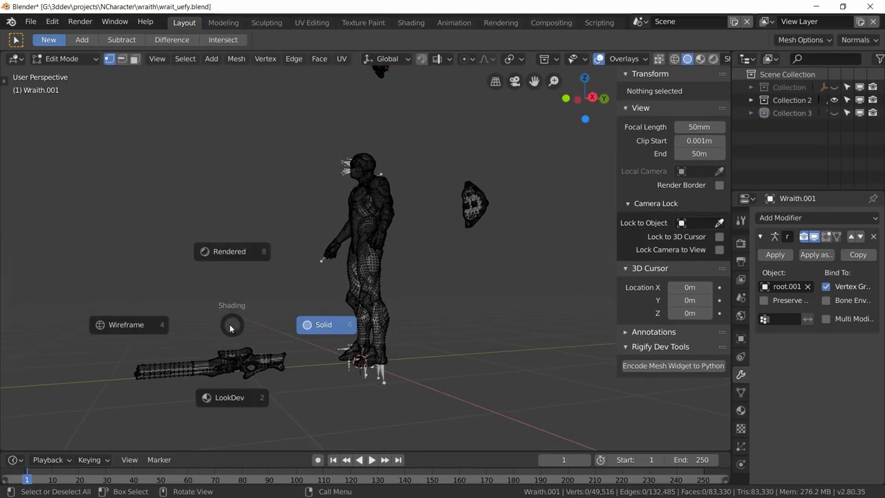
pyautogui.click(130, 324)
# Box-select the gun, floating head piece and small blob, and delete their vertices.
pyautogui.hotkey('ctrl', 's')
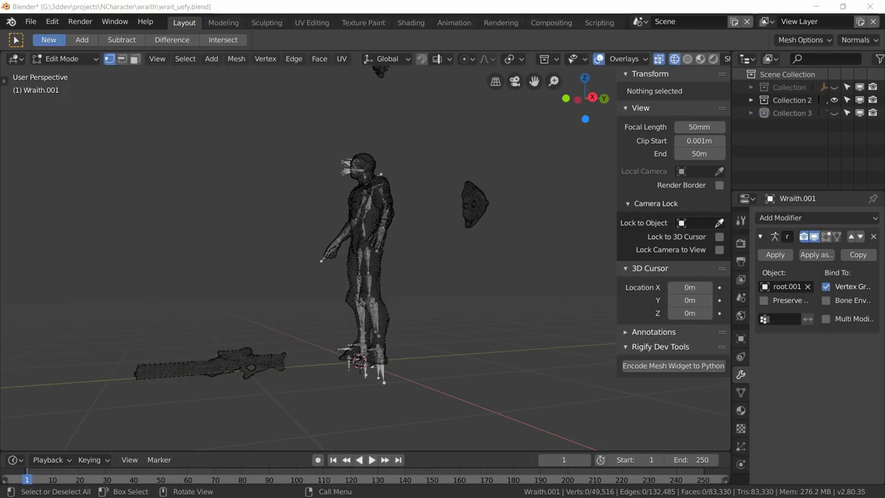
pyautogui.moveTo(72, 313); pyautogui.dragTo(314, 417)
pyautogui.moveTo(103, 315); pyautogui.dragTo(300, 418)
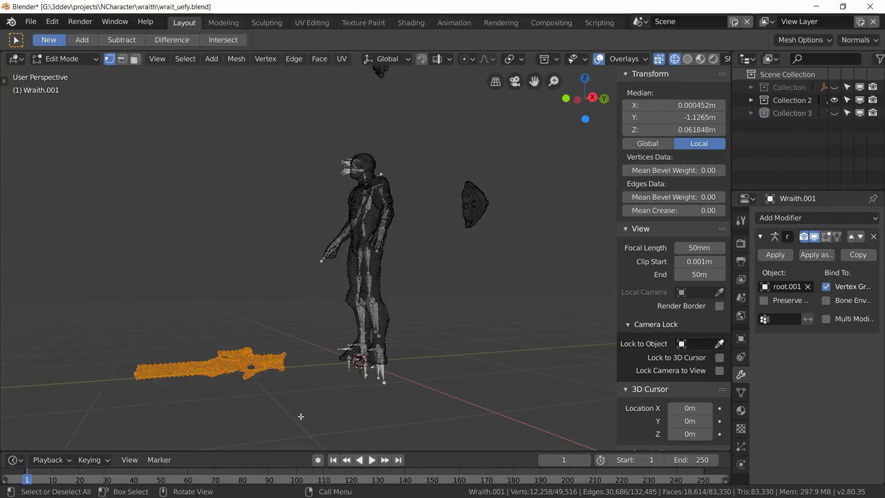
pyautogui.keyDown('shift'); pyautogui.moveTo(445, 154); pyautogui.dragTo(533, 266); pyautogui.keyUp('shift')
pyautogui.moveTo(435, 191); pyautogui.dragTo(375, 105, button='middle')
pyautogui.press('b')
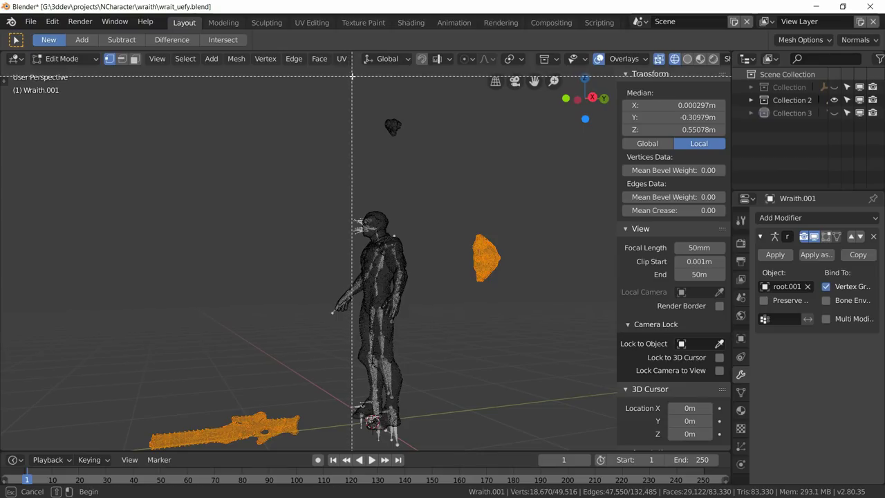
pyautogui.moveTo(355, 67)
pyautogui.mouseDown()
pyautogui.moveTo(446, 182)
pyautogui.moveTo(415, 177)
pyautogui.mouseUp()
pyautogui.moveTo(438, 273); pyautogui.dragTo(441, 238, button='middle')
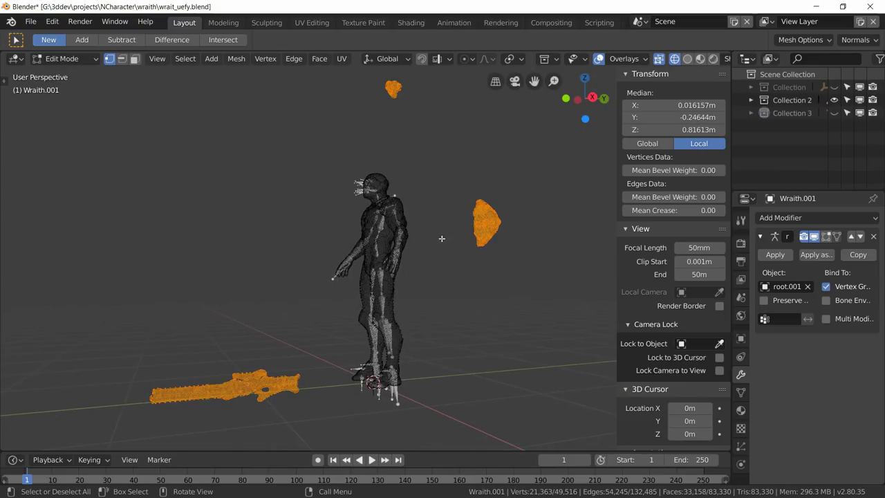
pyautogui.press('x')
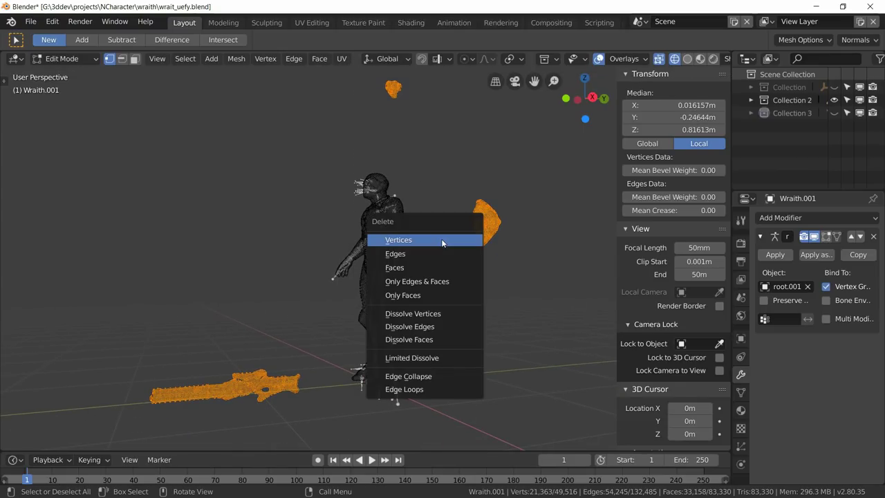
pyautogui.click(398, 240)
pyautogui.moveTo(304, 290); pyautogui.dragTo(60, 67, button='middle')
pyautogui.click(62, 60)
pyautogui.click(64, 75)
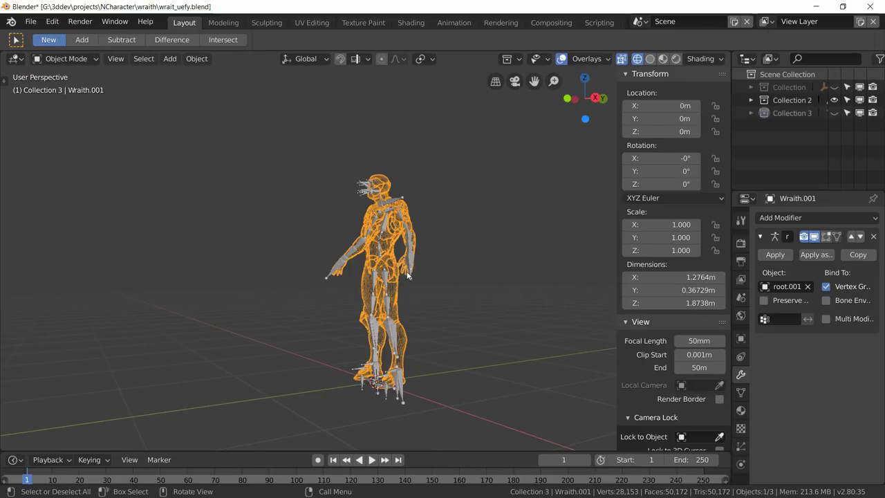
pyautogui.press('z')
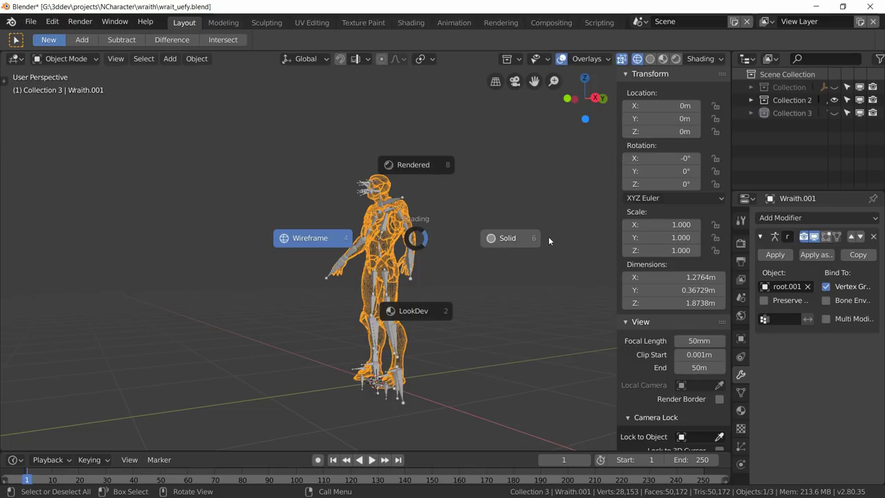
pyautogui.click(516, 236)
pyautogui.scroll(3, 456, 241)
pyautogui.click(408, 193)
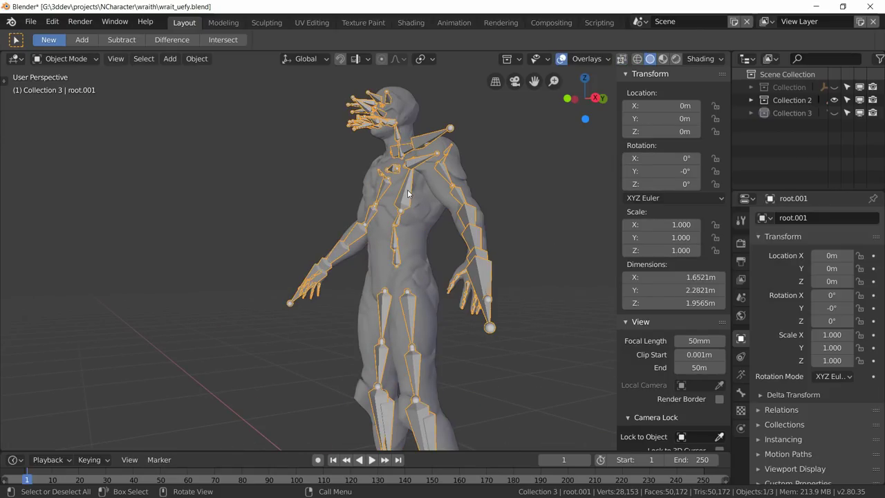
pyautogui.moveTo(422, 250); pyautogui.dragTo(339, 218, button='middle')
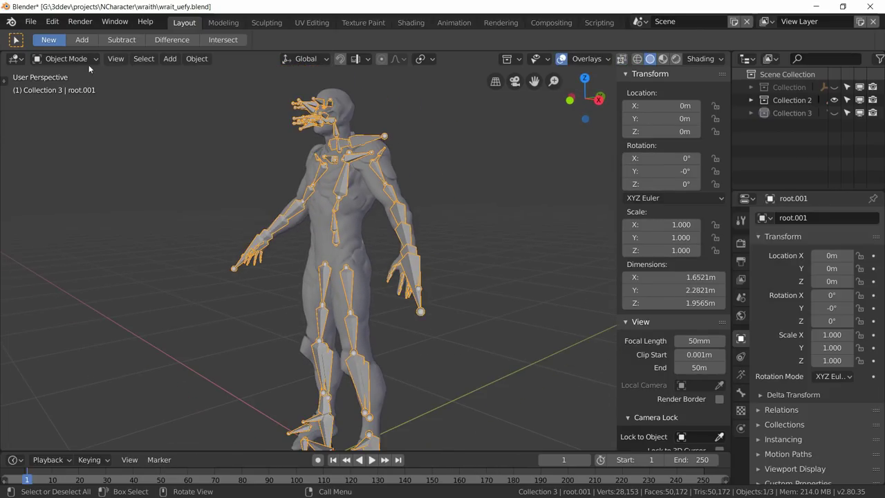
pyautogui.click(64, 59)
pyautogui.click(75, 105)
pyautogui.moveTo(371, 257); pyautogui.dragTo(468, 282, button='middle')
pyautogui.scroll(3, 401, 242)
pyautogui.scroll(-2, 387, 273)
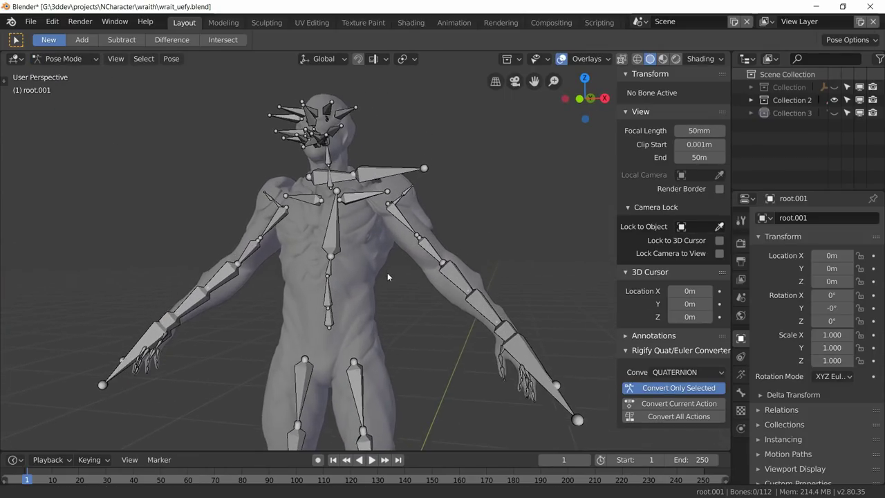
pyautogui.scroll(4, 382, 280)
pyautogui.scroll(-4, 382, 280)
pyautogui.moveTo(382, 281); pyautogui.dragTo(363, 271, button='middle')
pyautogui.scroll(-4, 413, 291)
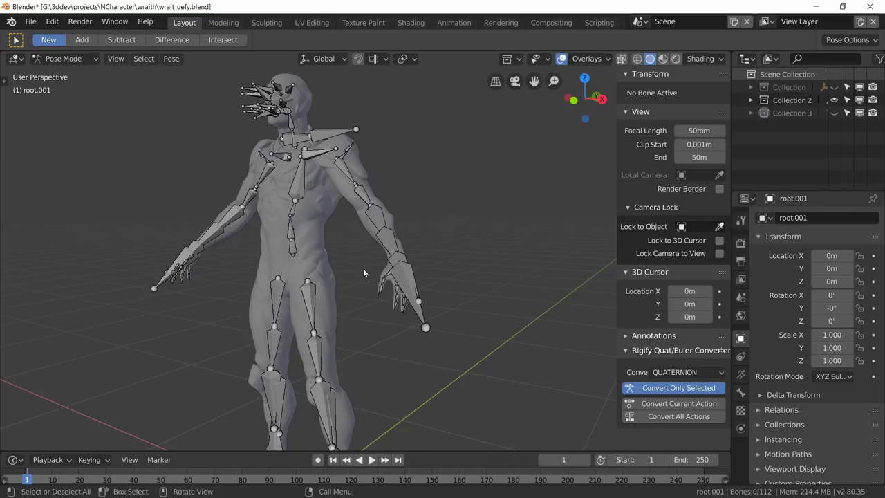
pyautogui.scroll(4, 362, 266)
pyautogui.scroll(1, 316, 234)
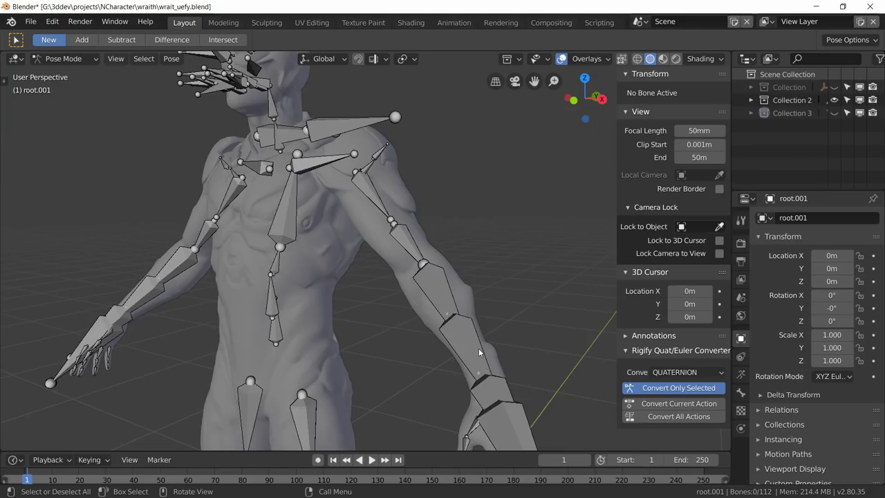
pyautogui.moveTo(396, 226); pyautogui.dragTo(366, 308, button='middle')
pyautogui.scroll(5, 335, 176)
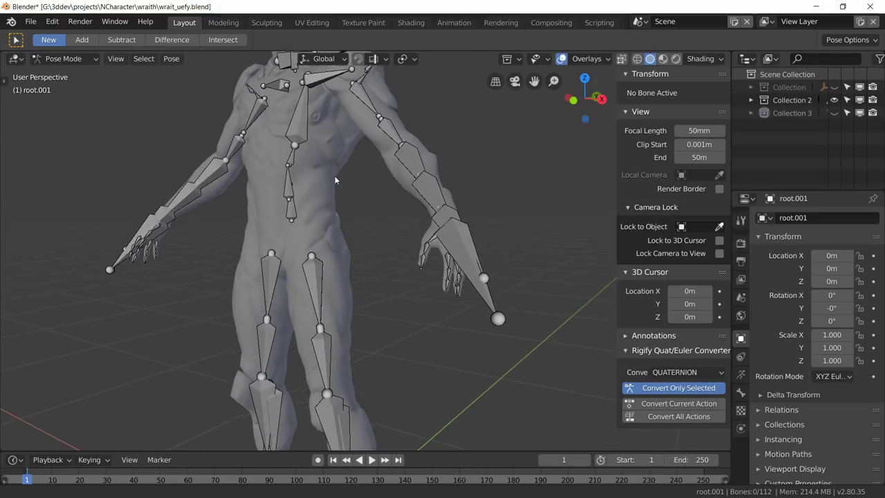
pyautogui.keyDown('shift'); pyautogui.moveTo(356, 186); pyautogui.dragTo(341, 300, button='middle'); pyautogui.keyUp('shift')
pyautogui.click(334, 255)
pyautogui.press('g')
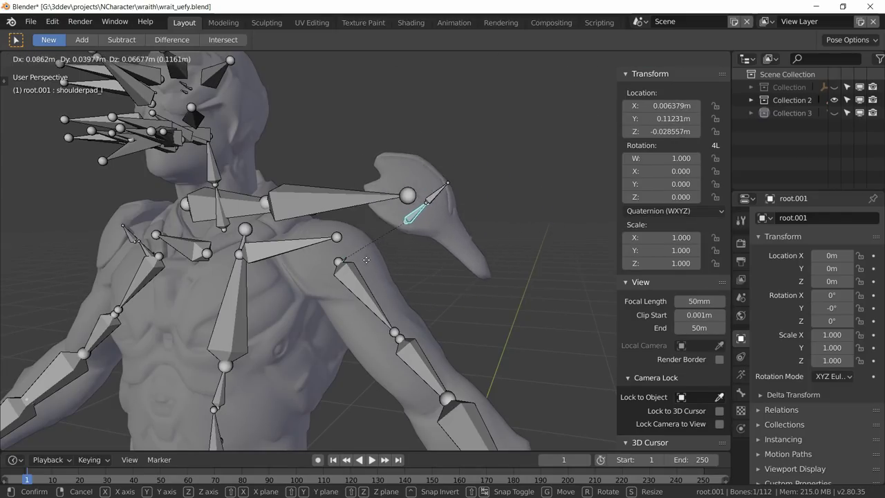
pyautogui.press('Escape')
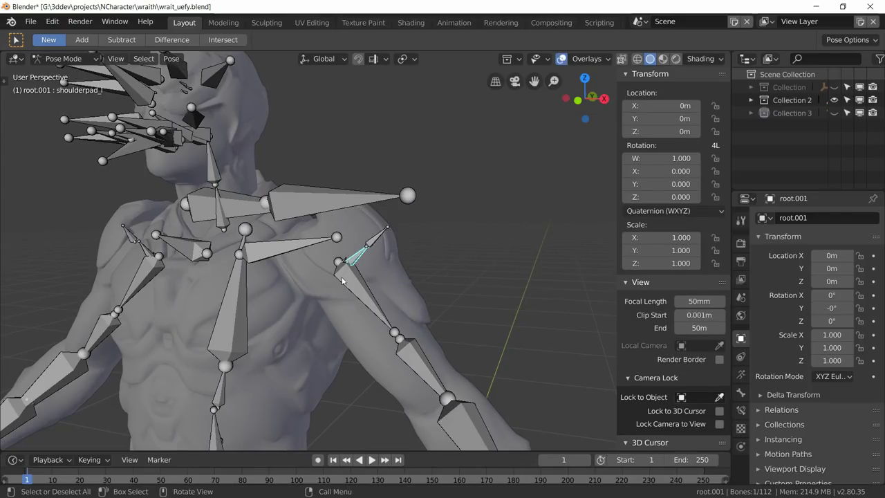
pyautogui.moveTo(269, 215); pyautogui.dragTo(307, 200, button='middle')
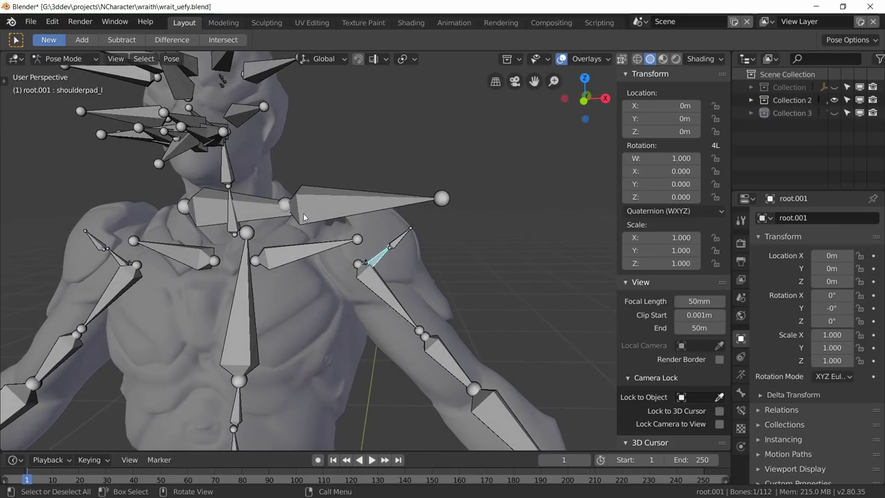
pyautogui.click(306, 199)
pyautogui.press('g')
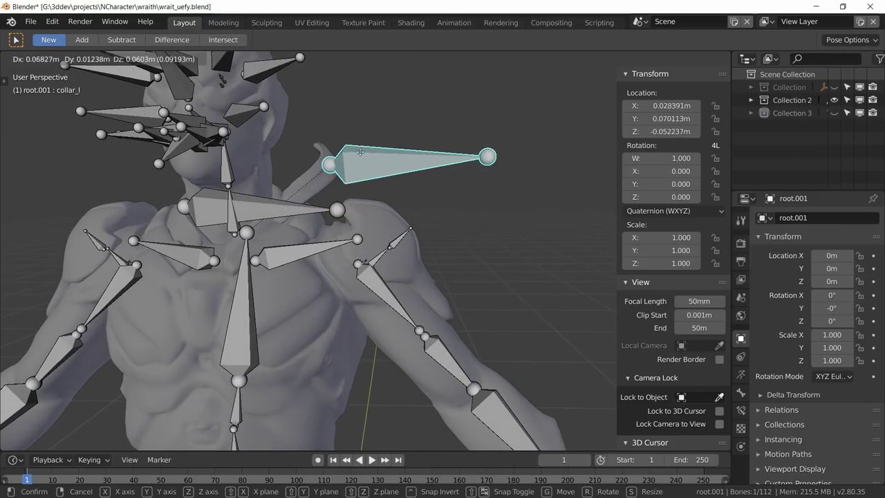
pyautogui.press('Escape')
pyautogui.scroll(-5, 301, 190)
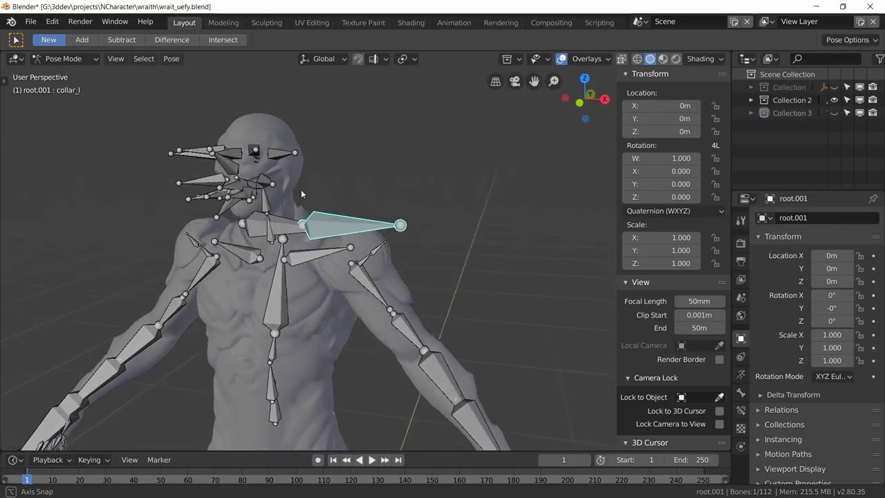
pyautogui.moveTo(300, 189); pyautogui.dragTo(227, 130, button='middle')
pyautogui.moveTo(194, 163); pyautogui.dragTo(223, 146, button='middle')
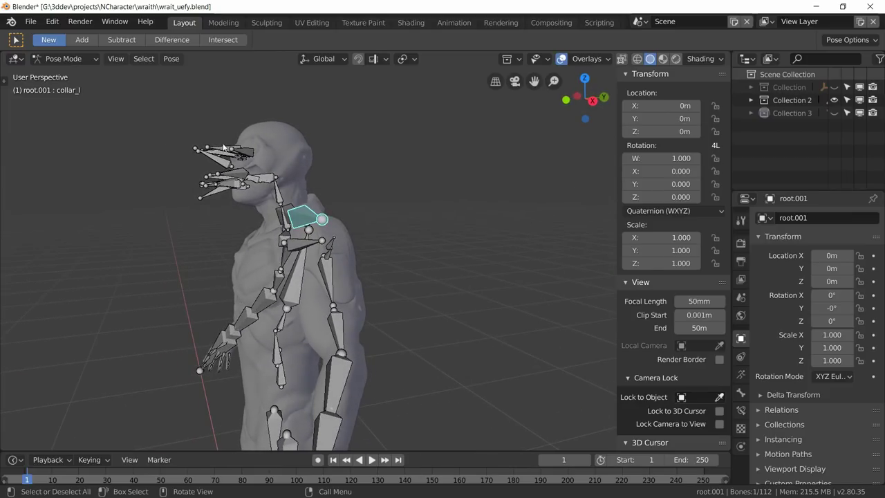
pyautogui.scroll(3, 220, 166)
pyautogui.keyDown('shift'); pyautogui.moveTo(179, 189); pyautogui.dragTo(257, 240, button='middle'); pyautogui.keyUp('shift')
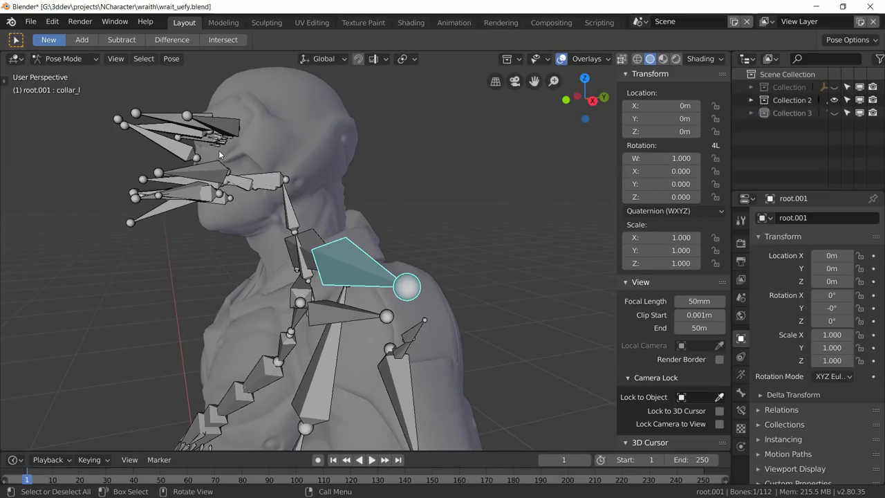
pyautogui.scroll(2, 251, 115)
pyautogui.moveTo(251, 114); pyautogui.dragTo(231, 103, button='middle')
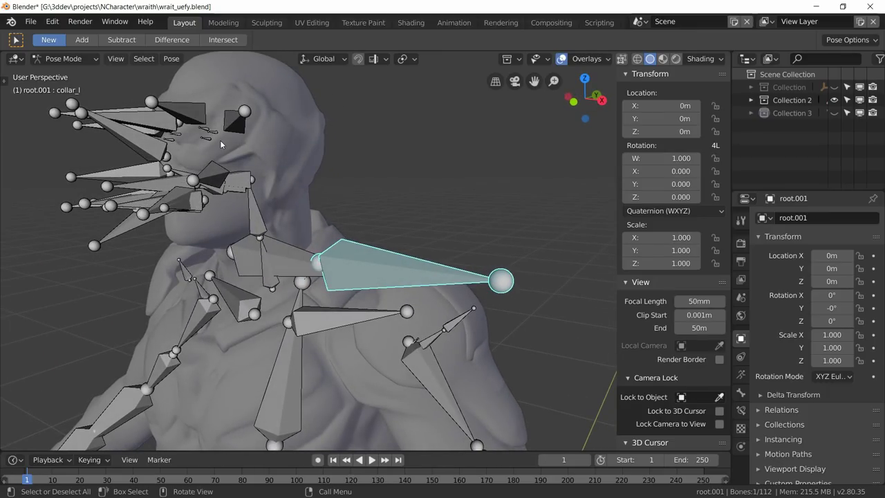
pyautogui.scroll(-3, 246, 147)
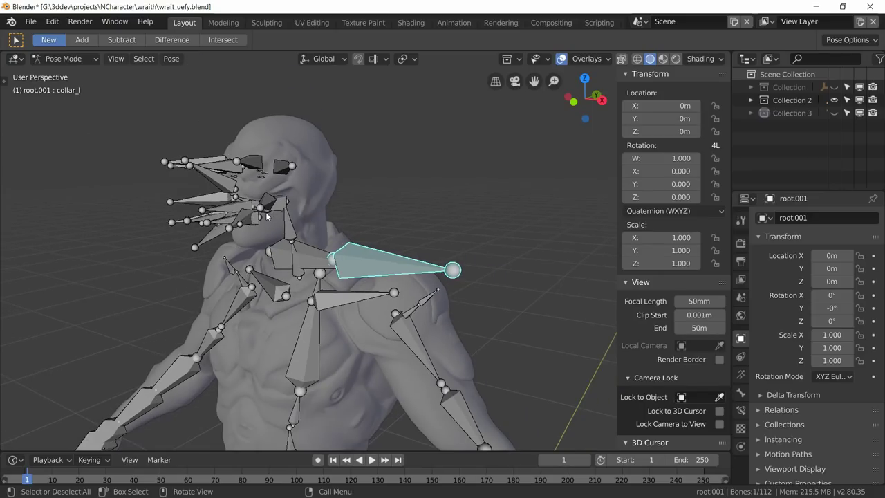
pyautogui.moveTo(275, 223); pyautogui.dragTo(255, 221, button='middle')
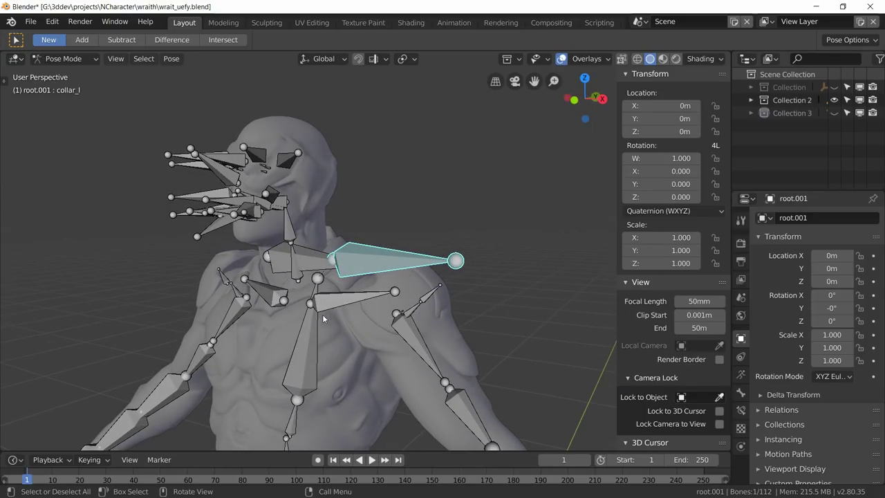
pyautogui.keyDown('shift'); pyautogui.moveTo(322, 318); pyautogui.dragTo(340, 121, button='middle'); pyautogui.keyUp('shift')
pyautogui.moveTo(225, 136); pyautogui.dragTo(321, 242, button='middle')
pyautogui.scroll(-2, 293, 232)
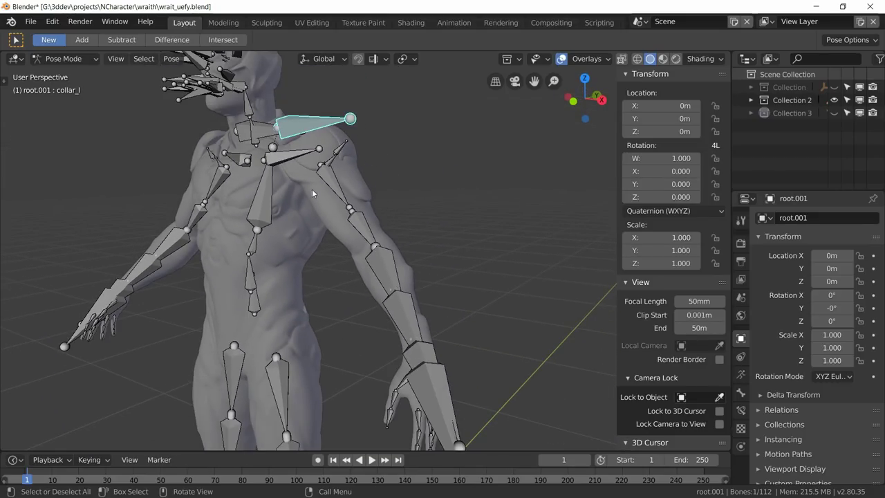
pyautogui.click(330, 161)
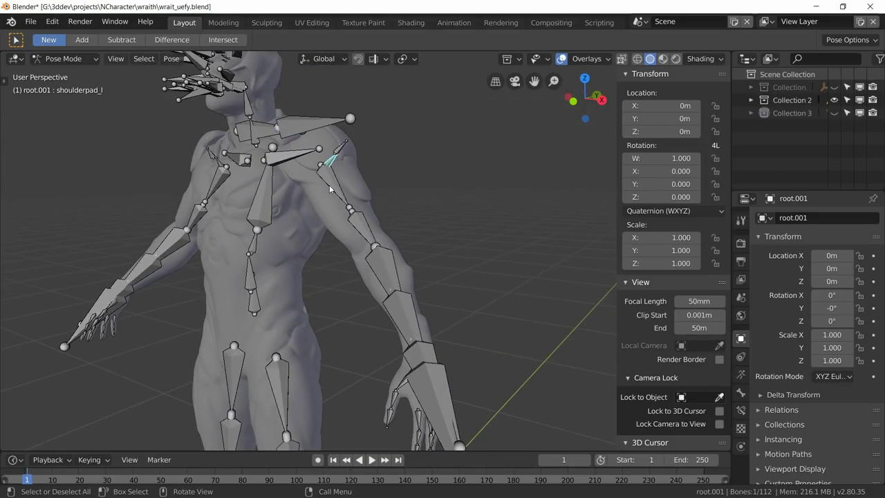
pyautogui.moveTo(330, 188); pyautogui.dragTo(368, 274, button='middle')
pyautogui.click(369, 274)
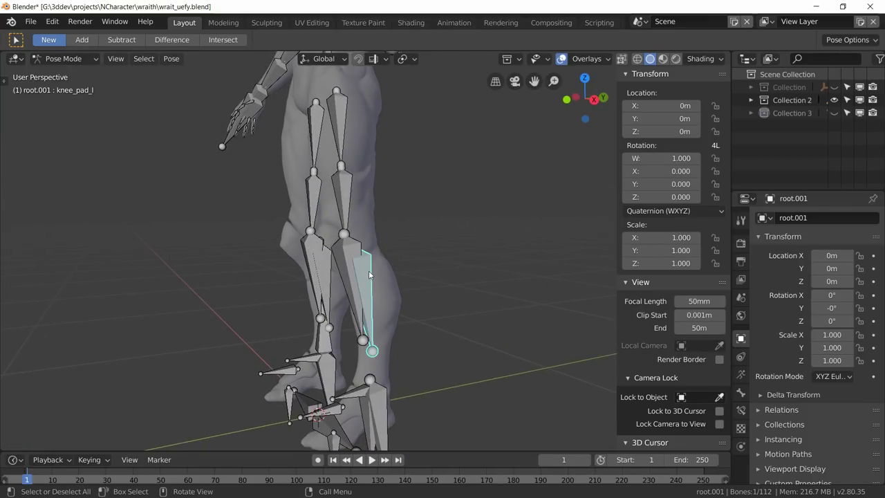
pyautogui.press('g')
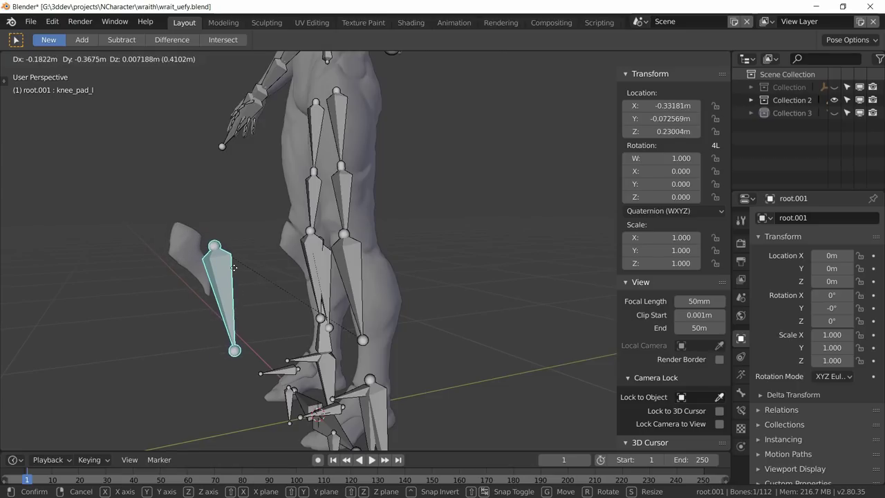
pyautogui.rightClick(239, 273)
pyautogui.scroll(4, 308, 273)
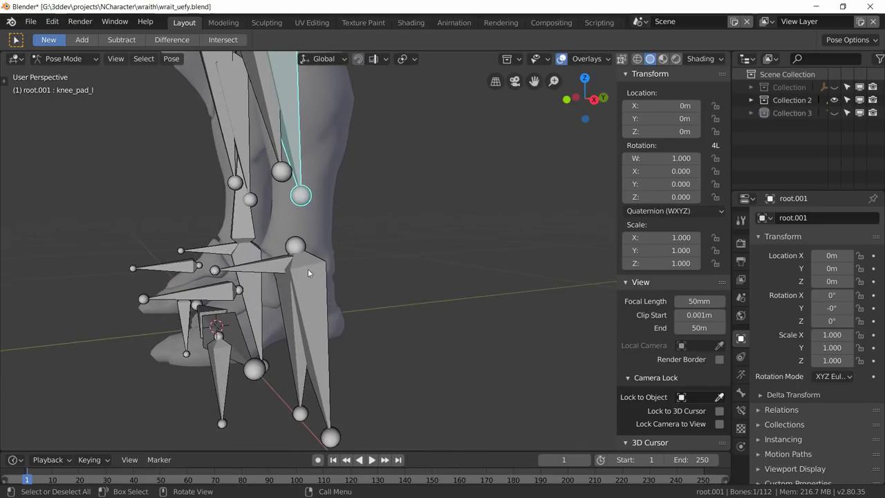
pyautogui.click(220, 297)
pyautogui.moveTo(220, 297); pyautogui.dragTo(204, 318, button='middle')
pyautogui.press('g')
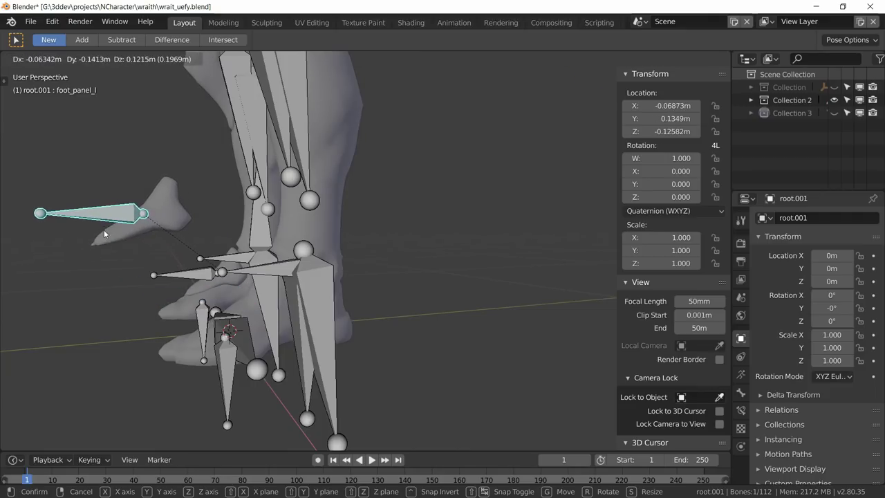
pyautogui.rightClick(104, 235)
pyautogui.moveTo(104, 234); pyautogui.dragTo(269, 256, button='middle')
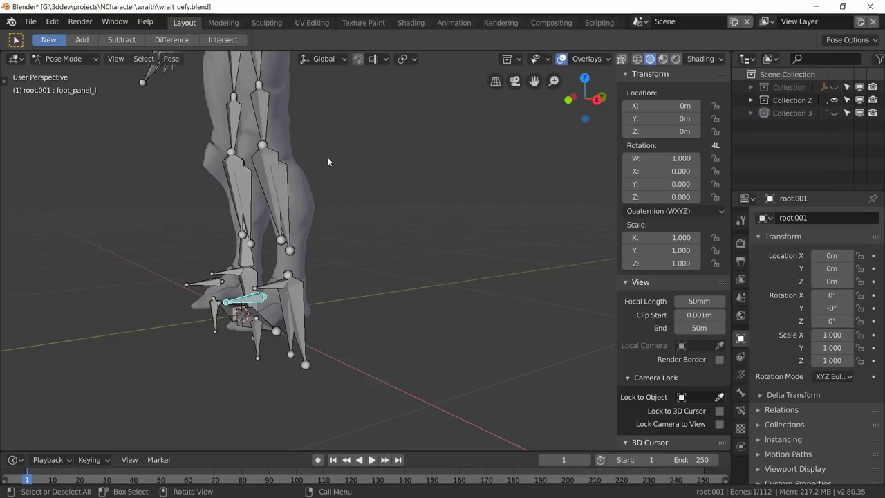
pyautogui.moveTo(328, 162); pyautogui.dragTo(346, 278, button='middle')
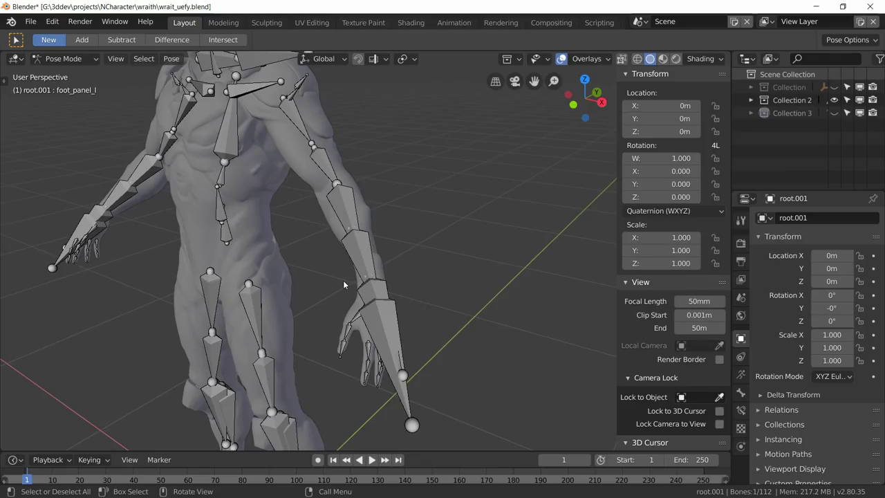
pyautogui.moveTo(343, 280); pyautogui.dragTo(321, 244, button='middle')
pyautogui.scroll(-1, 314, 274)
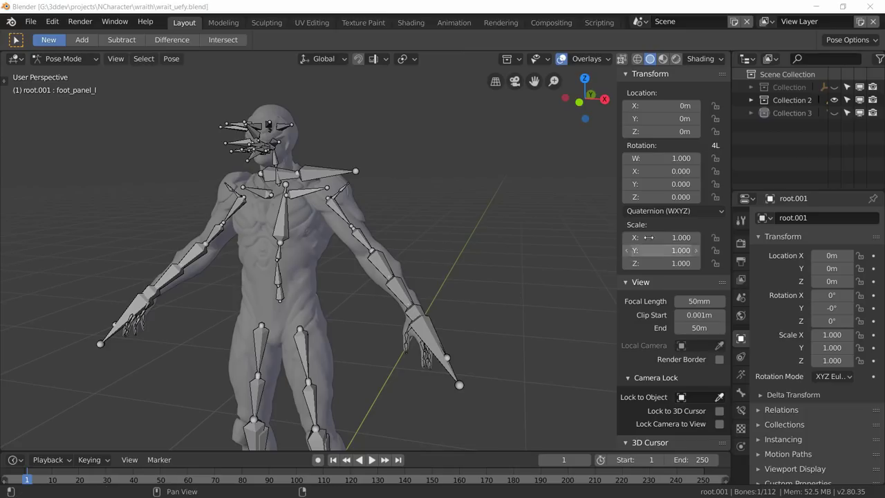
# Show the UE4 mannequin's collection and select the collar_l bone.
pyautogui.click(833, 87)
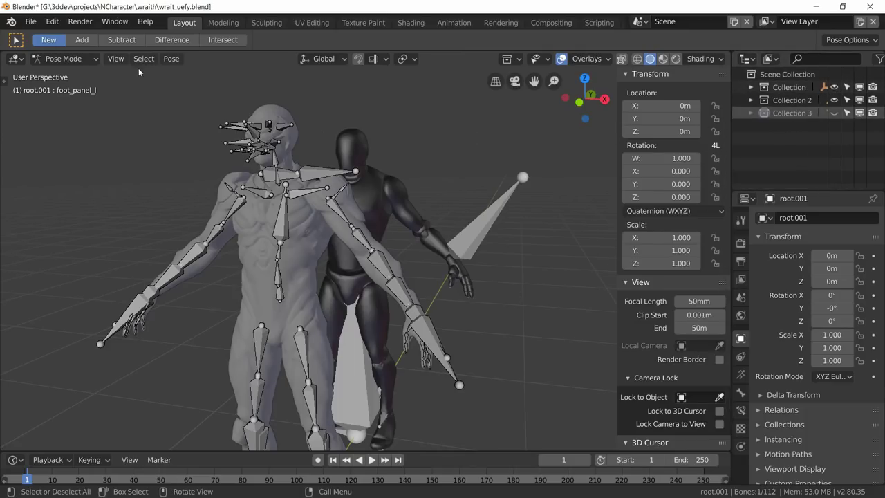
pyautogui.moveTo(433, 295); pyautogui.dragTo(339, 226, button='middle')
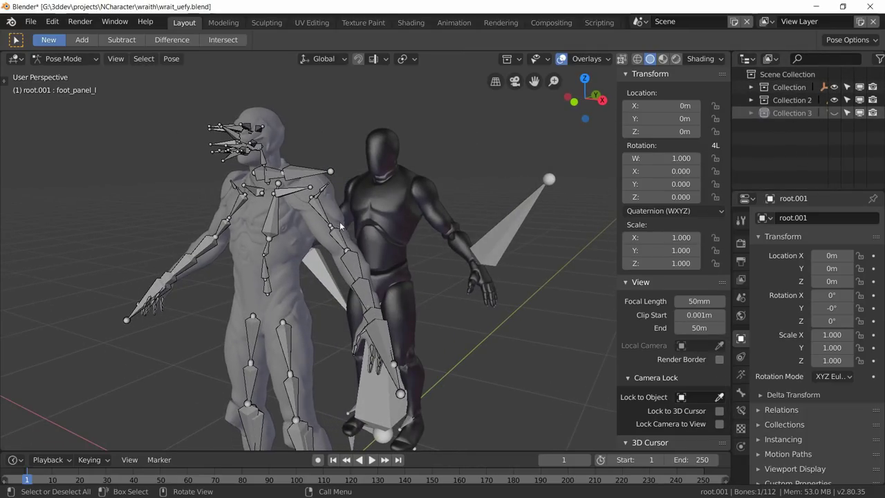
pyautogui.click(299, 174)
# Set the Uefy Script Panel's Character armature to root.001.
pyautogui.click(741, 374)
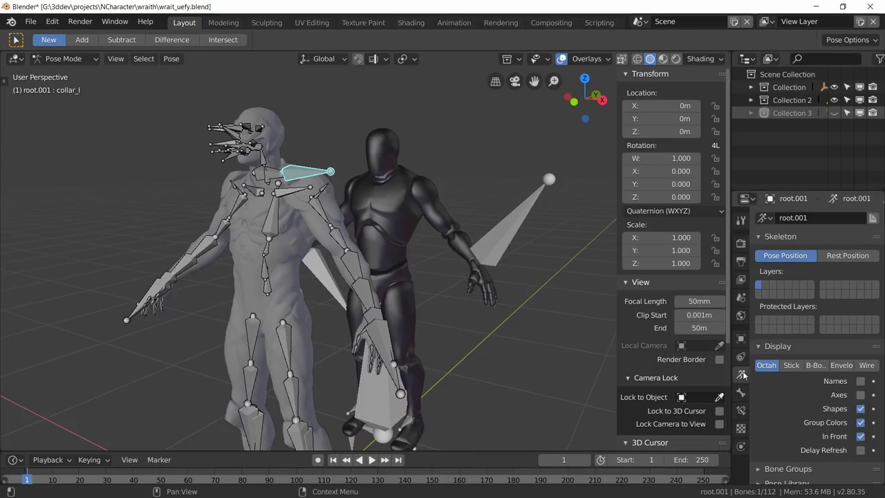
pyautogui.scroll(-10, 791, 400)
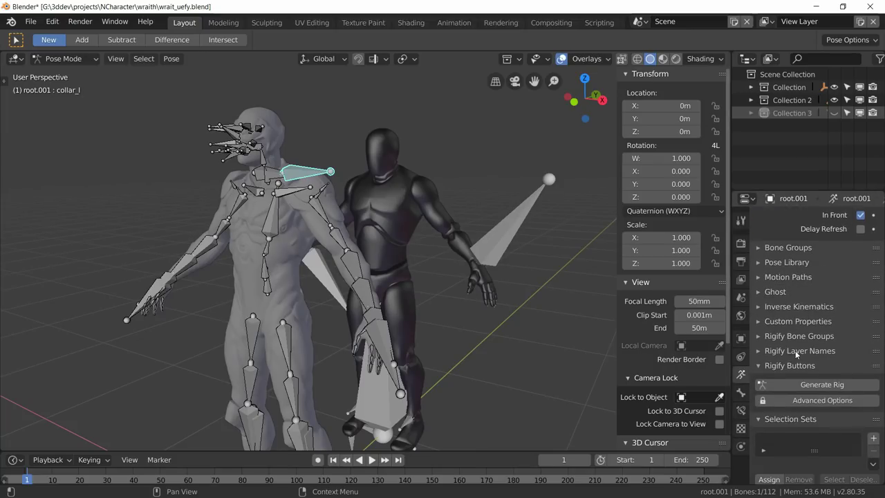
pyautogui.scroll(-6, 796, 356)
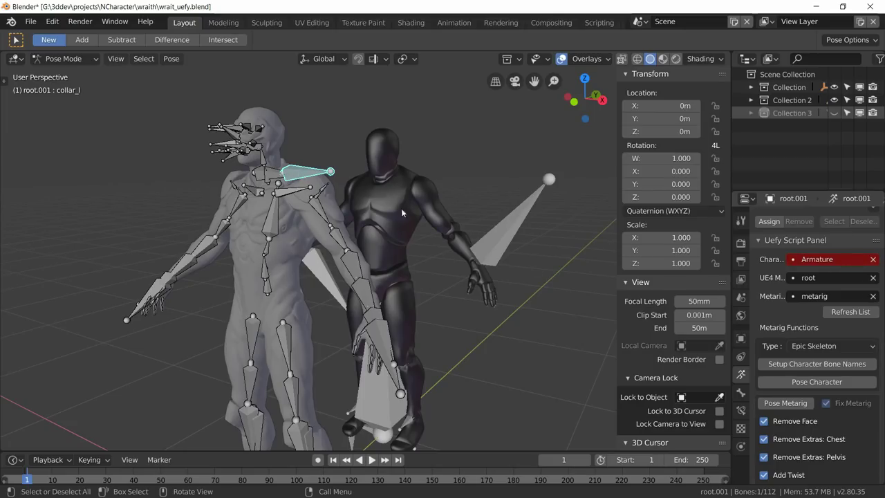
pyautogui.click(833, 260)
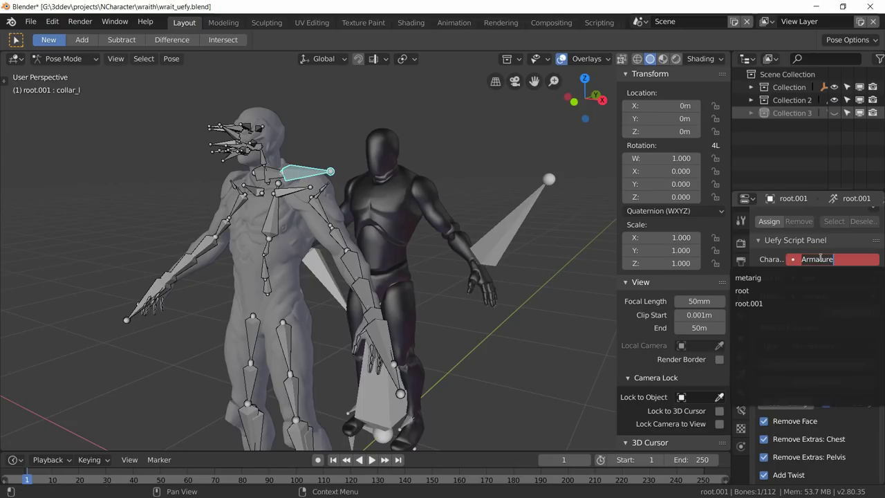
pyautogui.click(774, 303)
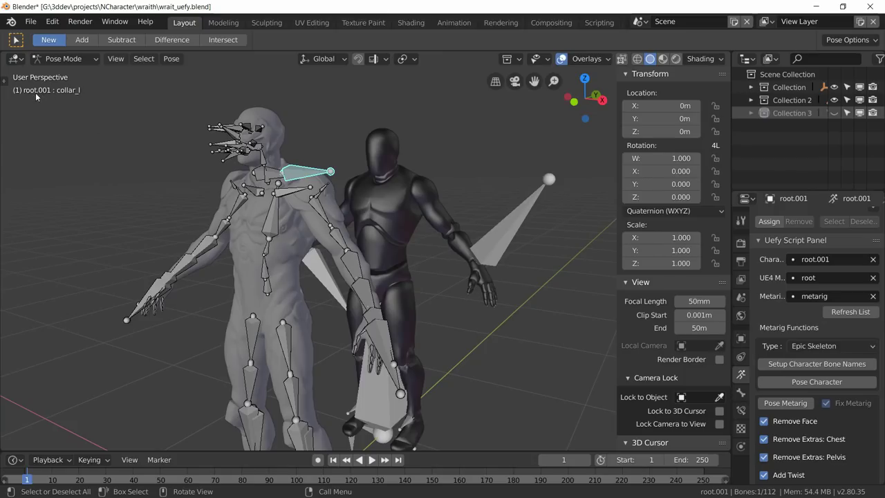
pyautogui.click(509, 230)
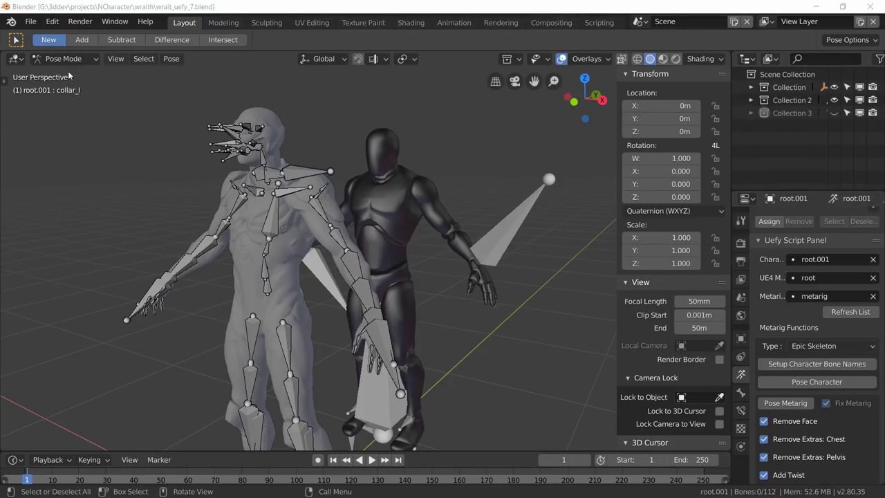
# Switch to Object Mode and select the mannequin's root armature.
pyautogui.click(63, 58)
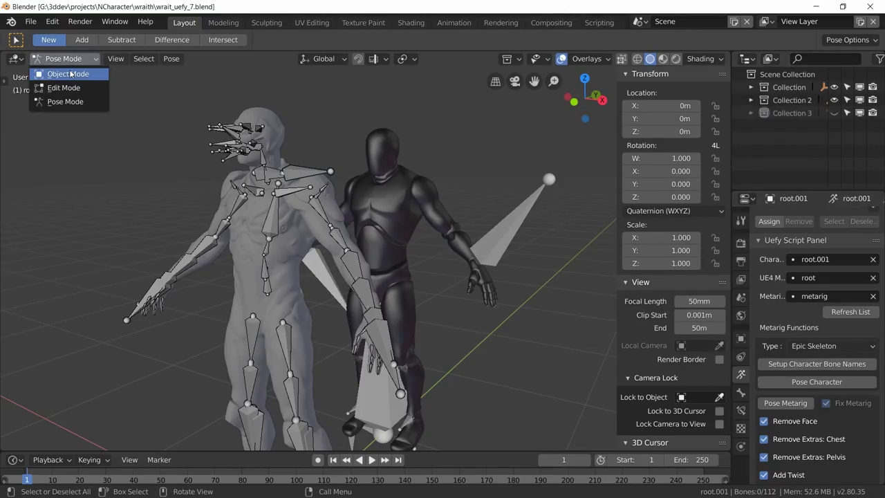
pyautogui.click(54, 69)
pyautogui.click(515, 230)
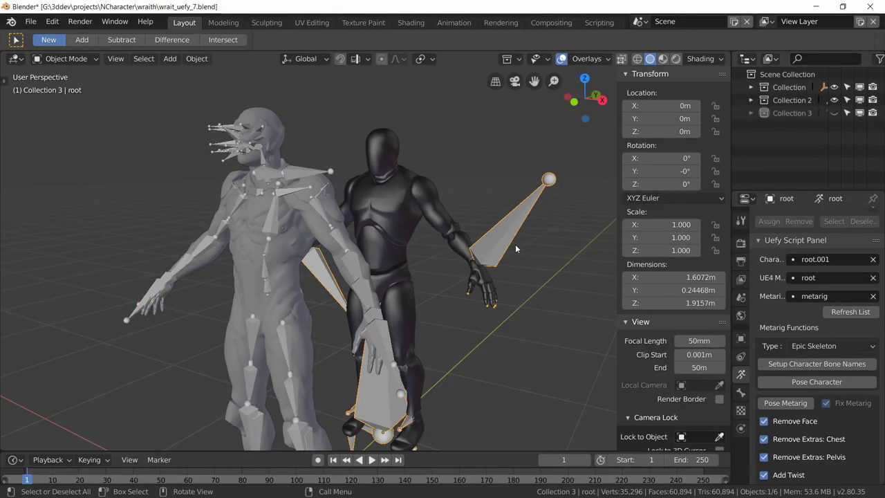
pyautogui.scroll(10, 798, 356)
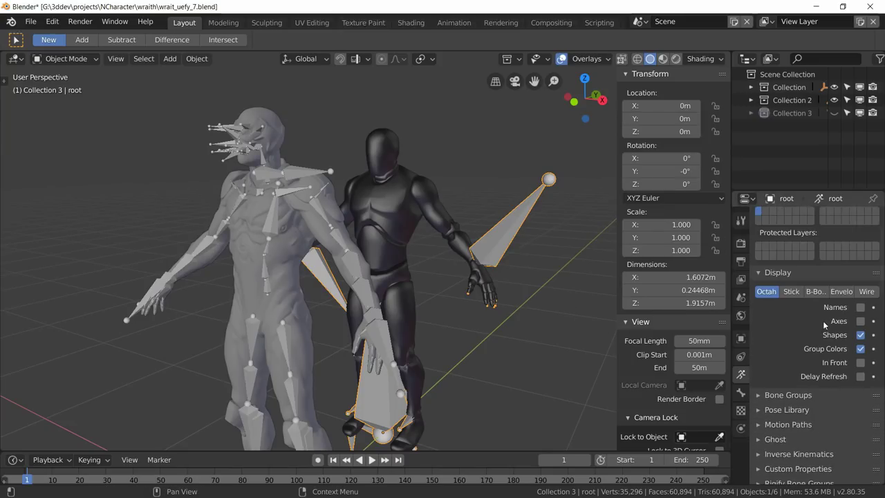
pyautogui.moveTo(402, 316); pyautogui.dragTo(341, 272, button='middle')
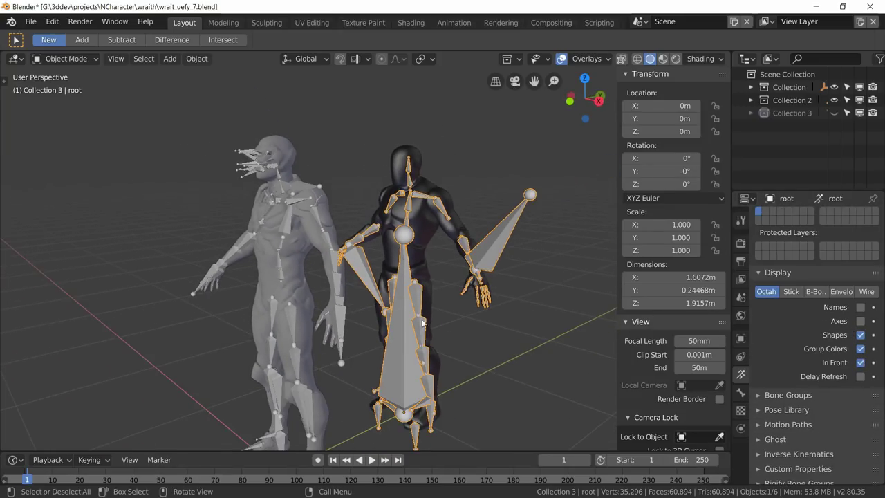
# Select root.001 and run Uefy's Setup Character Bone Names and Pose Character.
pyautogui.click(289, 204)
pyautogui.click(289, 204)
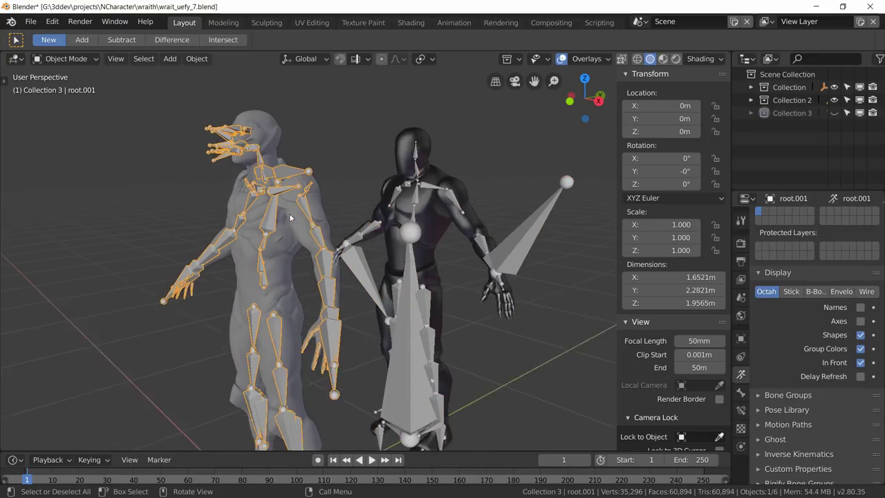
pyautogui.moveTo(298, 244); pyautogui.dragTo(575, 374, button='middle')
pyautogui.scroll(-15, 829, 347)
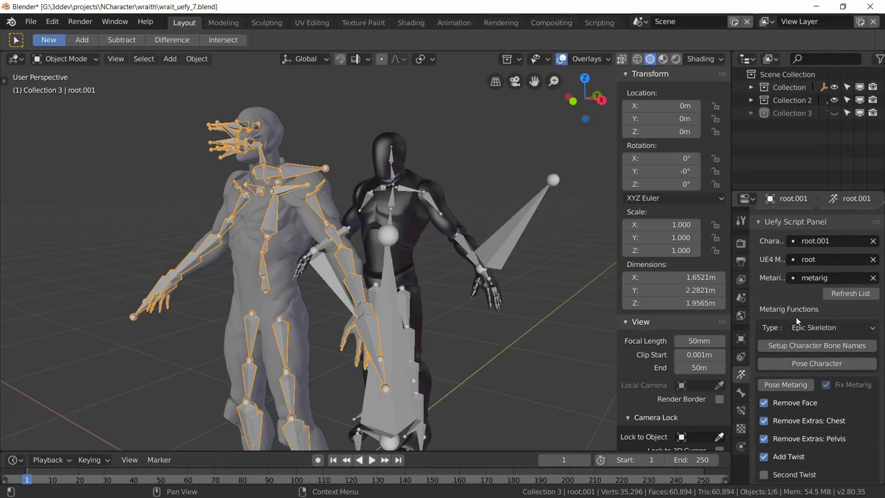
pyautogui.click(798, 349)
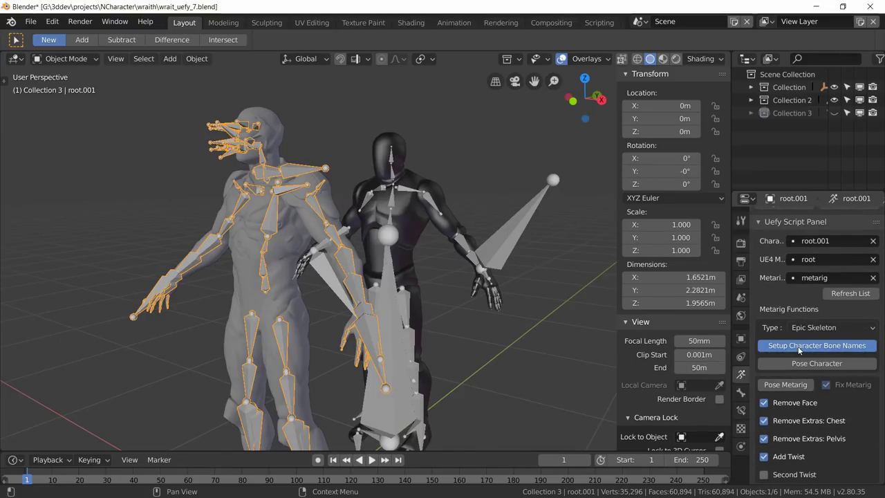
pyautogui.click(813, 367)
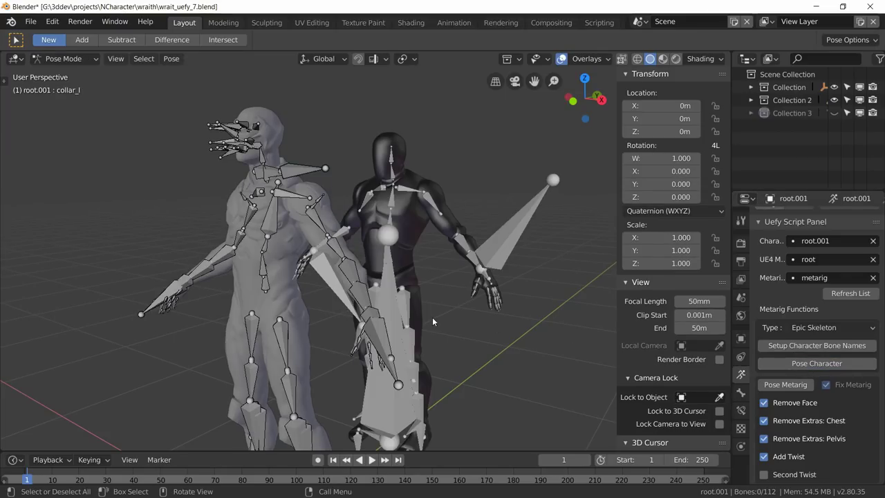
# Hide the viewport overlays and orbit around the grey sculpt and the dark mannequin.
pyautogui.moveTo(432, 317); pyautogui.dragTo(477, 325, button='middle')
pyautogui.click(561, 58)
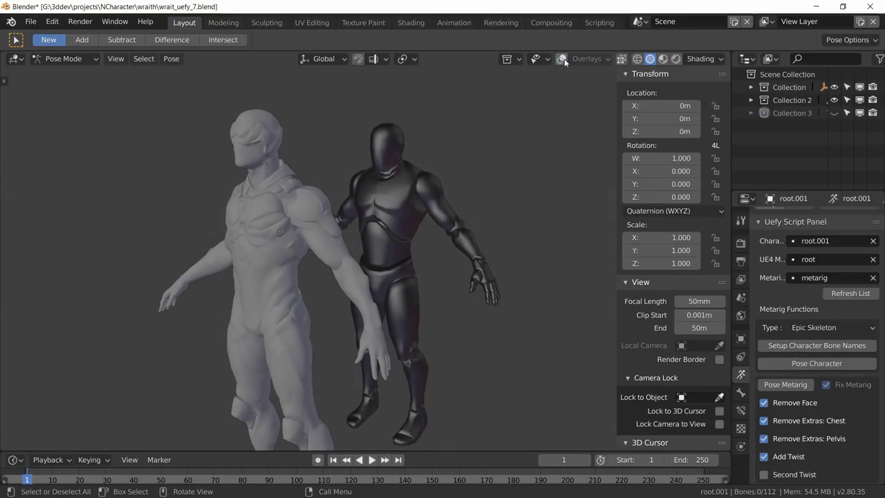
pyautogui.moveTo(445, 256); pyautogui.dragTo(388, 311, button='middle')
pyautogui.moveTo(492, 199)
pyautogui.mouseDown(button='middle')
pyautogui.moveTo(502, 211)
pyautogui.moveTo(444, 208)
pyautogui.moveTo(470, 213)
pyautogui.moveTo(476, 199)
pyautogui.moveTo(350, 235)
pyautogui.moveTo(414, 230)
pyautogui.moveTo(342, 318)
pyautogui.moveTo(361, 324)
pyautogui.moveTo(362, 290)
pyautogui.moveTo(365, 299)
pyautogui.mouseUp(button='middle')
pyautogui.scroll(3, 328, 268)
pyautogui.moveTo(328, 268)
pyautogui.mouseDown(button='middle')
pyautogui.moveTo(373, 300)
pyautogui.moveTo(318, 300)
pyautogui.moveTo(168, 240)
pyautogui.moveTo(271, 240)
pyautogui.moveTo(290, 253)
pyautogui.mouseUp(button='middle')
pyautogui.scroll(2, 267, 197)
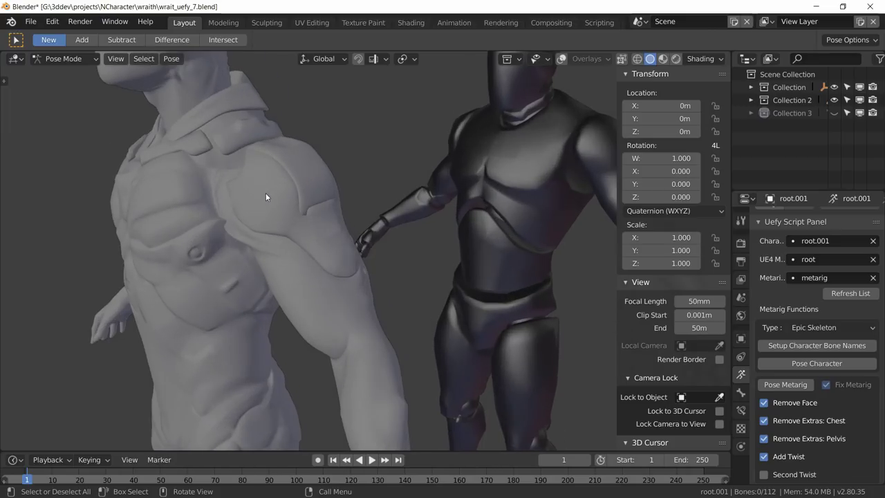
pyautogui.scroll(-2, 264, 211)
# Compare both figures from side and three-quarter views, then turn overlays back on to show the bones.
pyautogui.moveTo(264, 215)
pyautogui.mouseDown(button='middle')
pyautogui.moveTo(242, 206)
pyautogui.moveTo(261, 169)
pyautogui.mouseUp(button='middle')
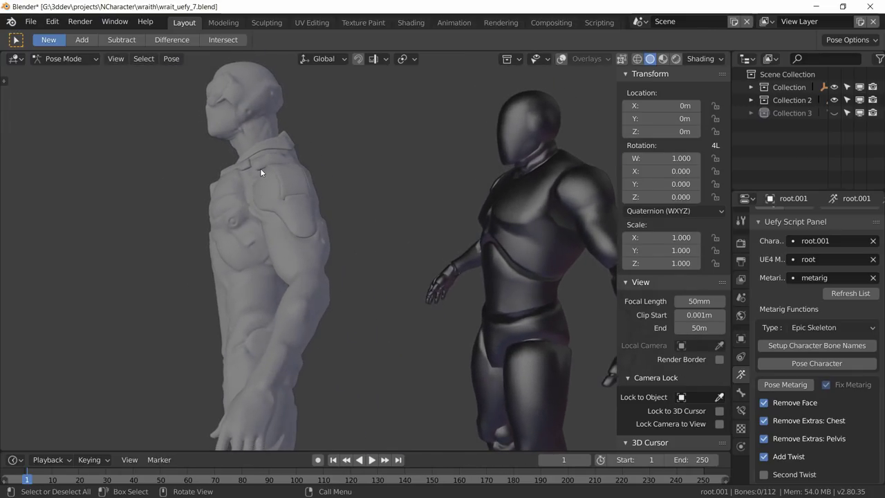
pyautogui.scroll(2, 302, 202)
pyautogui.moveTo(302, 198)
pyautogui.mouseDown(button='middle')
pyautogui.moveTo(296, 294)
pyautogui.moveTo(303, 300)
pyautogui.moveTo(279, 320)
pyautogui.moveTo(458, 300)
pyautogui.moveTo(385, 277)
pyautogui.moveTo(356, 290)
pyautogui.moveTo(365, 295)
pyautogui.moveTo(387, 257)
pyautogui.mouseUp(button='middle')
pyautogui.scroll(2, 386, 257)
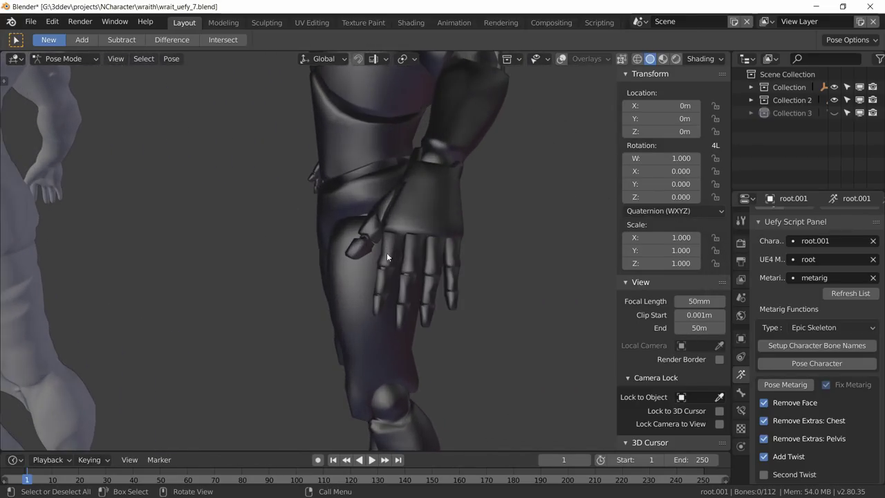
pyautogui.scroll(-6, 290, 360)
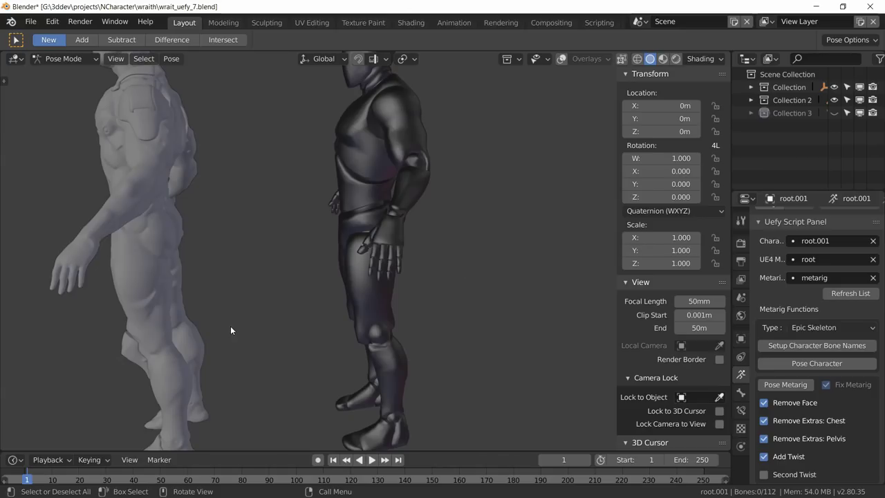
pyautogui.moveTo(231, 329)
pyautogui.mouseDown(button='middle')
pyautogui.moveTo(304, 327)
pyautogui.moveTo(246, 311)
pyautogui.moveTo(252, 327)
pyautogui.moveTo(265, 311)
pyautogui.moveTo(246, 308)
pyautogui.moveTo(248, 297)
pyautogui.moveTo(498, 203)
pyautogui.mouseUp(button='middle')
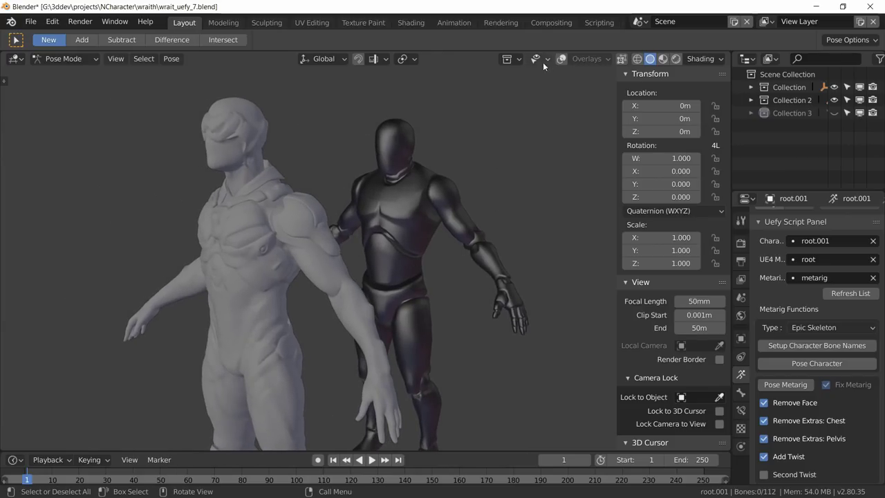
pyautogui.click(561, 59)
pyautogui.moveTo(363, 270); pyautogui.dragTo(368, 275, button='middle')
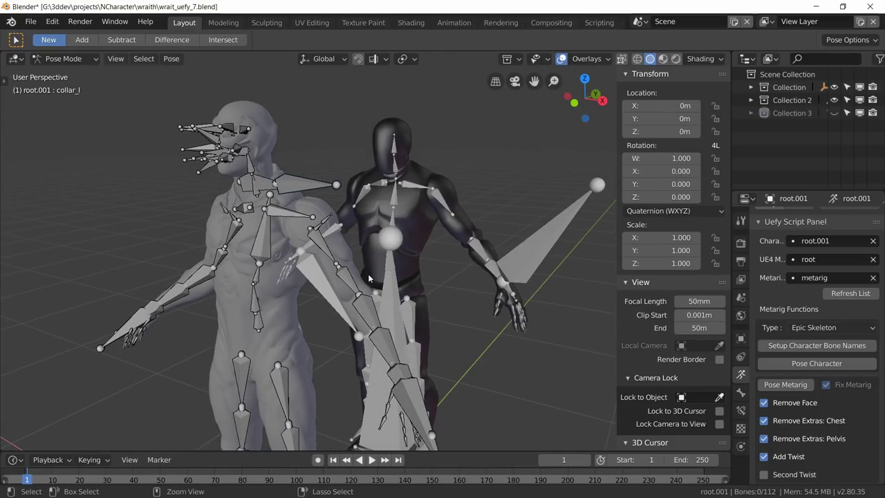
# Put the root.001 armature into Edit Mode and select its clavicle_l bone.
pyautogui.hotkey('ctrl', 'Tab')
pyautogui.click(369, 278)
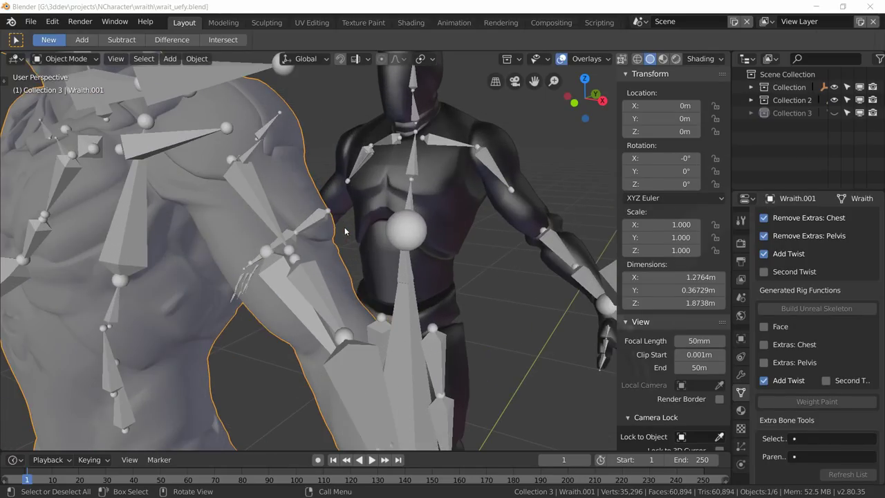
pyautogui.moveTo(275, 207); pyautogui.dragTo(237, 208, button='middle')
pyautogui.click(266, 227)
pyautogui.scroll(3, 267, 231)
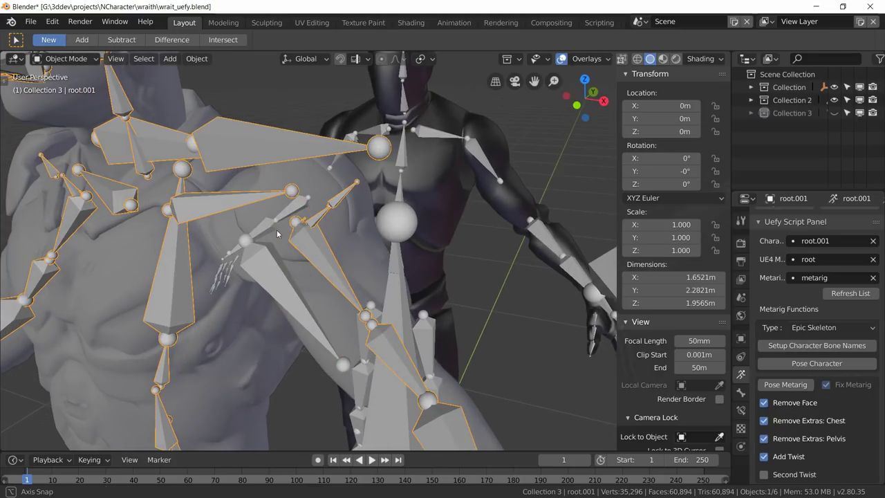
pyautogui.press('Tab')
pyautogui.press('Tab')
pyautogui.press('Tab')
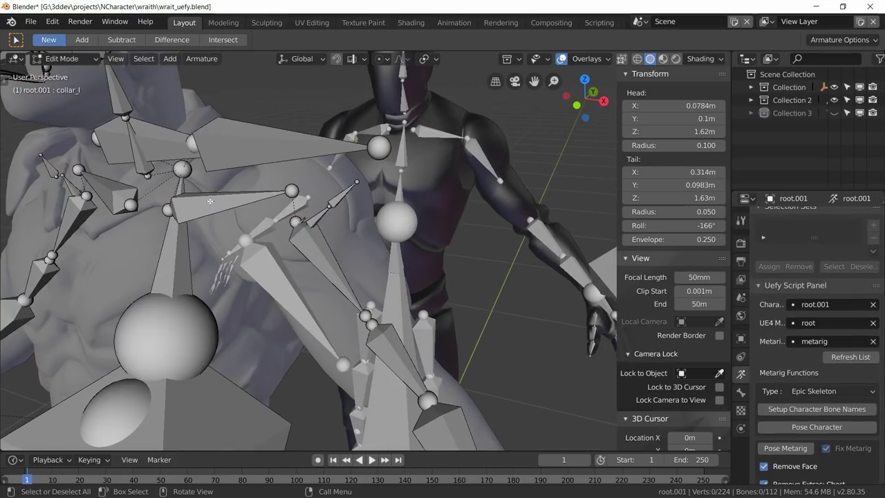
pyautogui.click(209, 203)
pyautogui.moveTo(258, 206); pyautogui.dragTo(305, 217, button='middle')
pyautogui.moveTo(249, 257); pyautogui.dragTo(360, 273, button='middle')
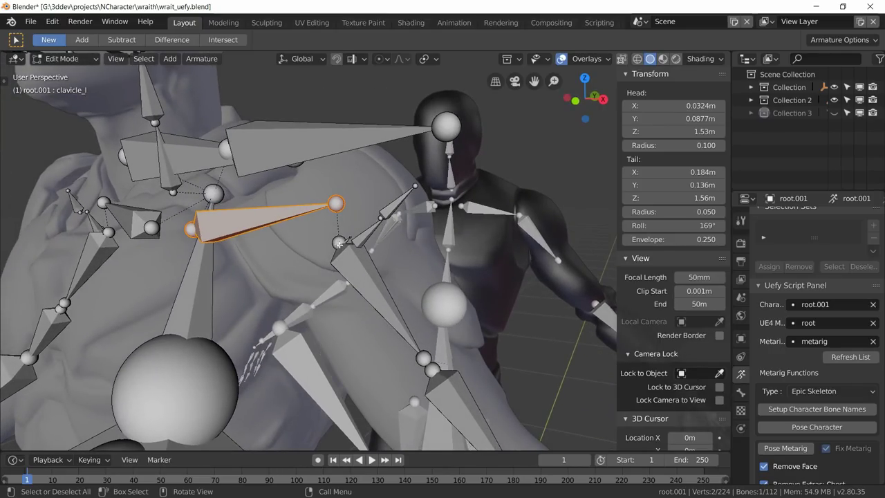
# Place the 3D cursor on the head of the upperarm_l bone.
pyautogui.click(339, 244)
pyautogui.scroll(4, 328, 246)
pyautogui.scroll(-3, 320, 242)
pyautogui.scroll(1, 320, 240)
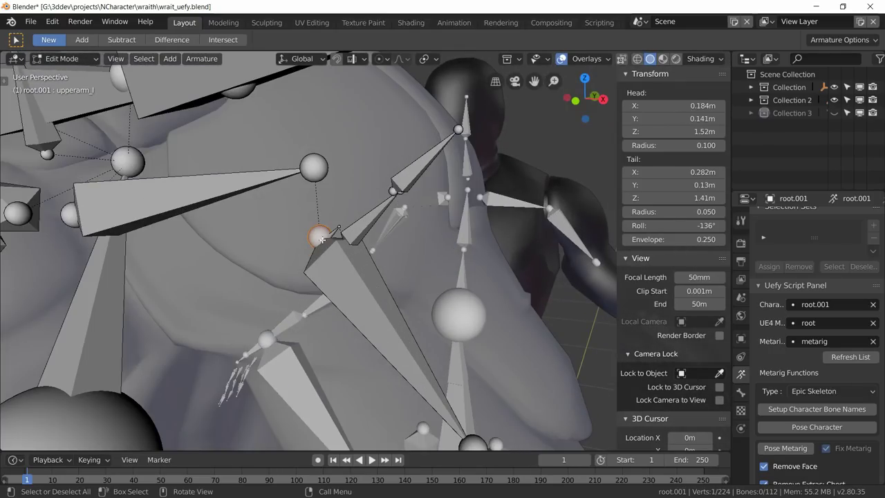
pyautogui.hotkey('shift', 's')
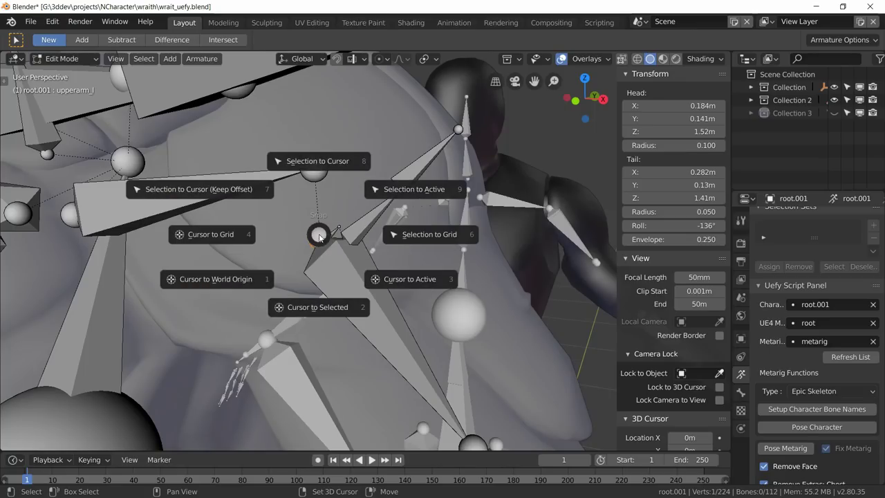
pyautogui.click(312, 291)
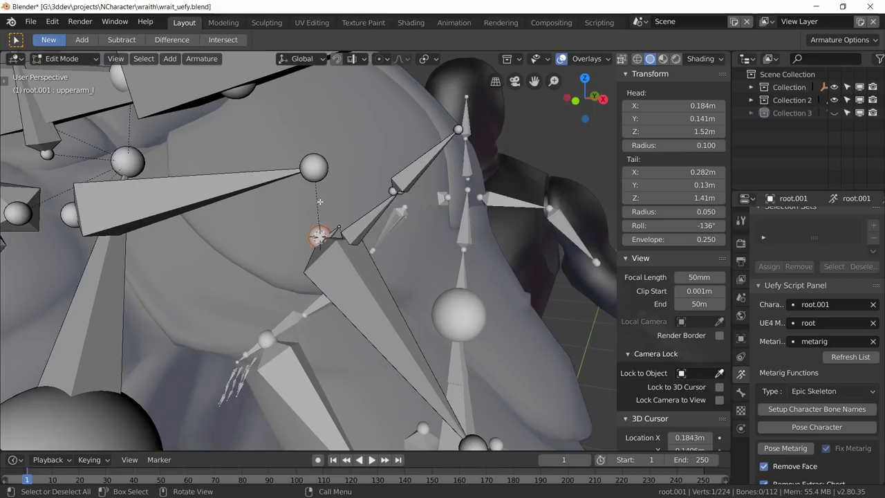
# Snap the clavicle_l tail onto the 3D cursor, moving it to Z 1.52 m.
pyautogui.click(314, 170)
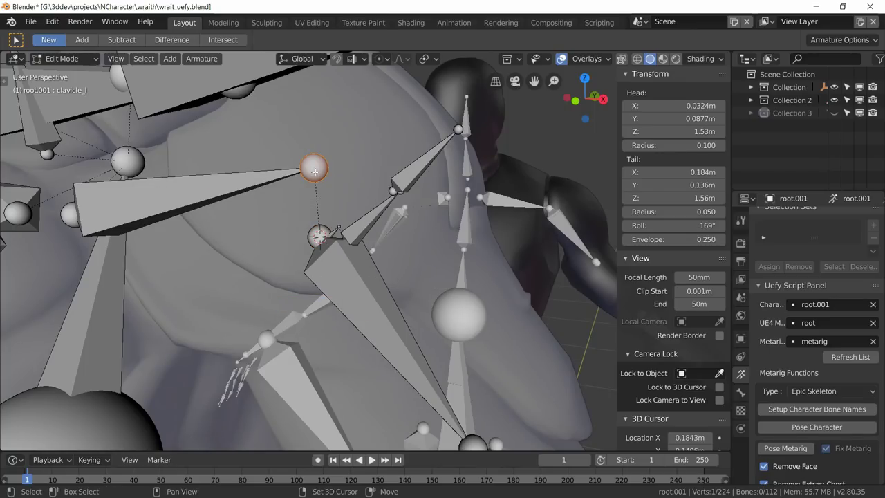
pyautogui.hotkey('shift', 's')
pyautogui.click(315, 95)
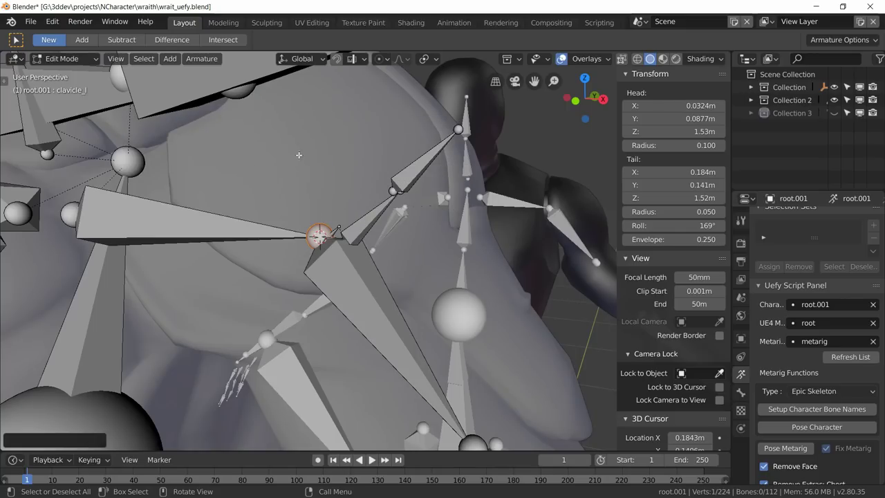
pyautogui.scroll(-5, 299, 154)
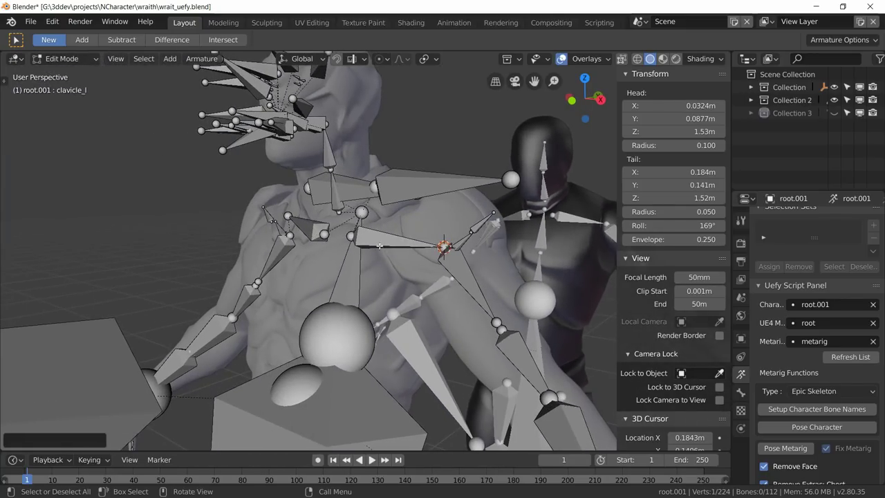
pyautogui.click(378, 246)
pyautogui.moveTo(379, 245); pyautogui.dragTo(301, 282, button='middle')
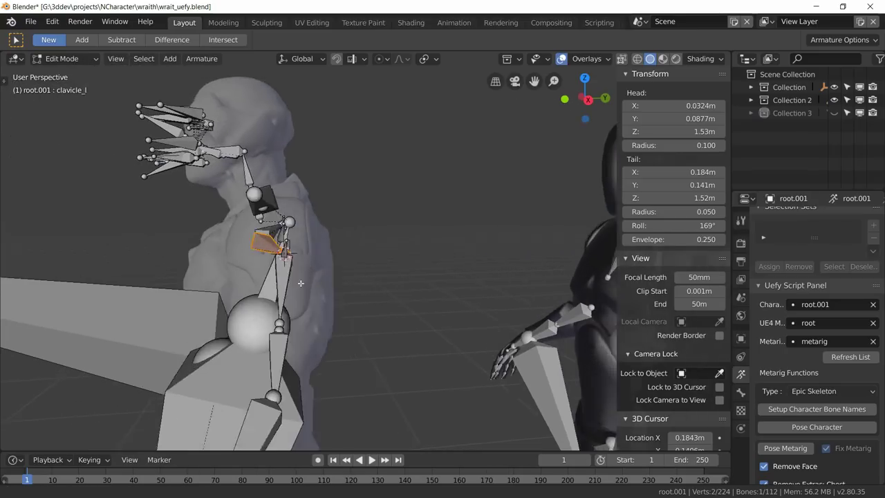
pyautogui.scroll(4, 301, 283)
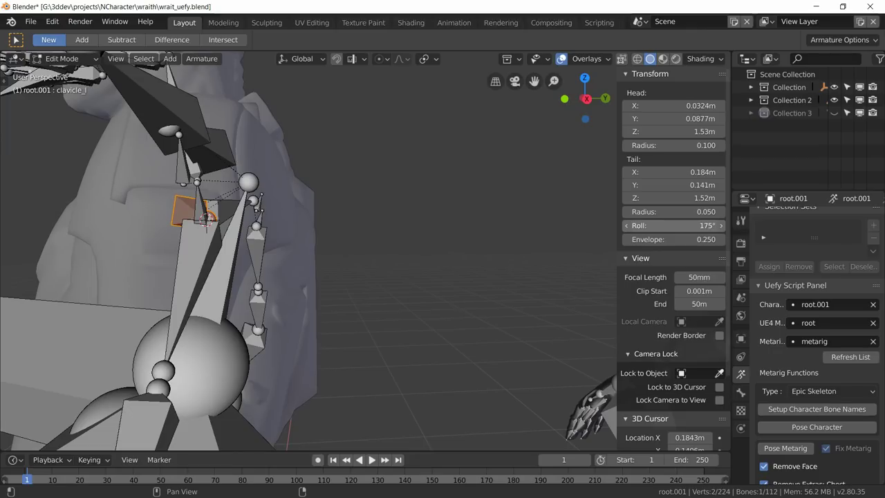
pyautogui.moveTo(674, 225); pyautogui.dragTo(681, 225)
pyautogui.moveTo(369, 300); pyautogui.dragTo(315, 297, button='middle')
# Symmetrize clavicle_l onto clavicle_r (tail Z 1.52 m, roll -176°) and orbit both rigs to check.
pyautogui.rightClick(386, 208)
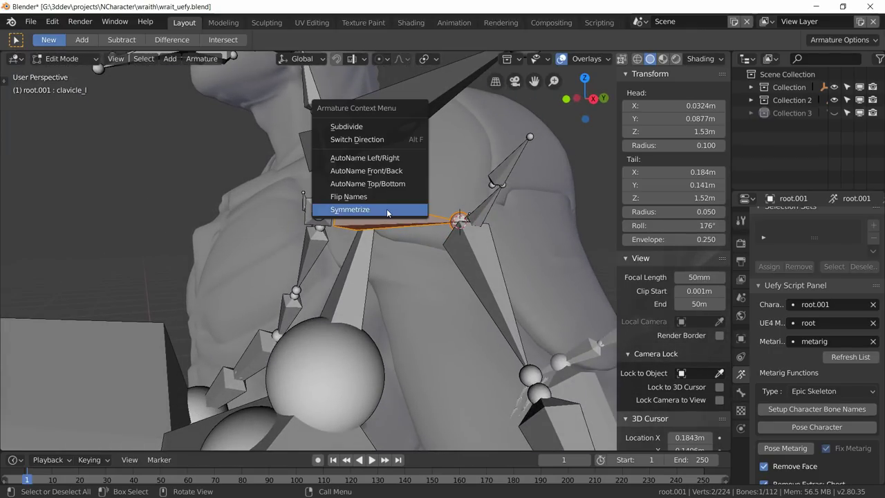
pyautogui.click(366, 209)
pyautogui.moveTo(366, 210); pyautogui.dragTo(146, 236, button='middle')
pyautogui.moveTo(233, 263); pyautogui.dragTo(414, 257, button='middle')
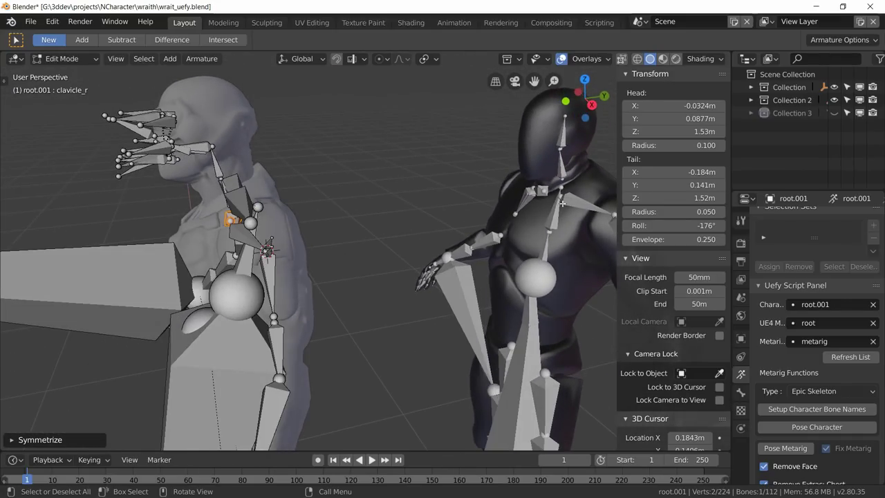
pyautogui.scroll(5, 298, 259)
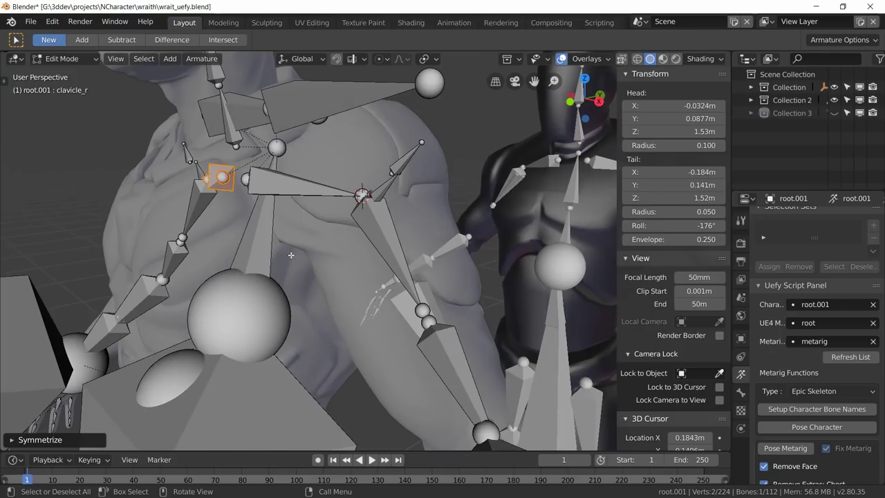
pyautogui.scroll(-4, 291, 255)
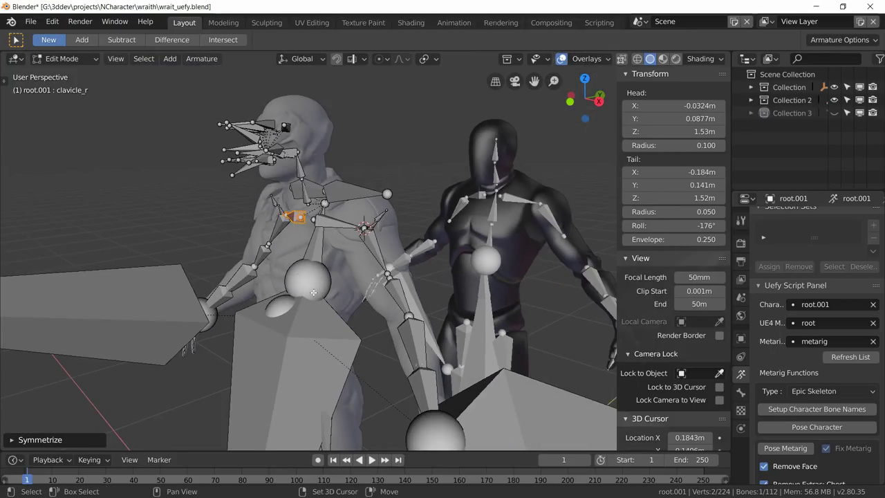
pyautogui.moveTo(290, 255)
pyautogui.mouseDown(button='middle')
pyautogui.moveTo(248, 210)
pyautogui.moveTo(278, 213)
pyautogui.moveTo(280, 246)
pyautogui.mouseUp(button='middle')
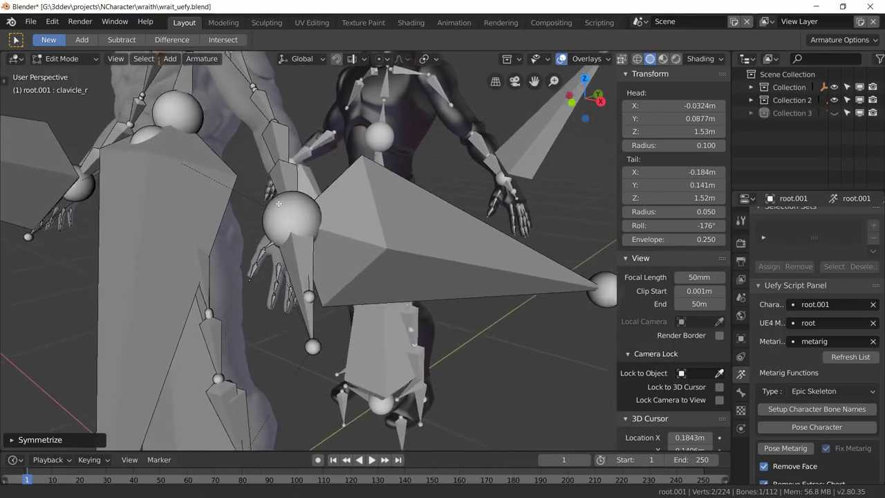
pyautogui.scroll(-3, 282, 249)
pyautogui.moveTo(257, 197); pyautogui.dragTo(268, 201, button='middle')
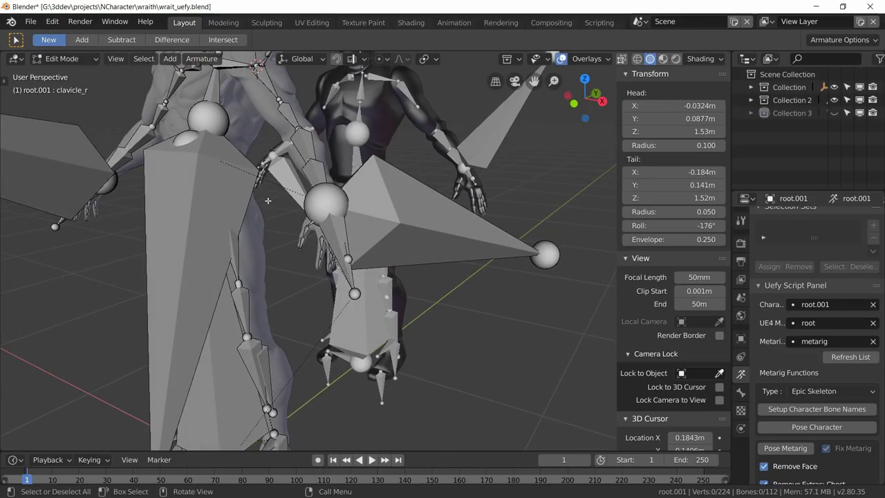
pyautogui.scroll(2, 330, 228)
pyautogui.press('shift')
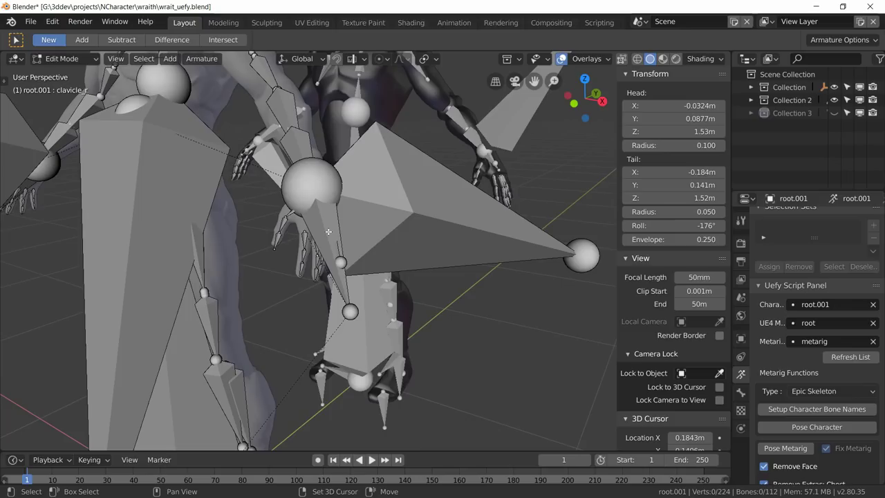
pyautogui.hotkey('shift', 's')
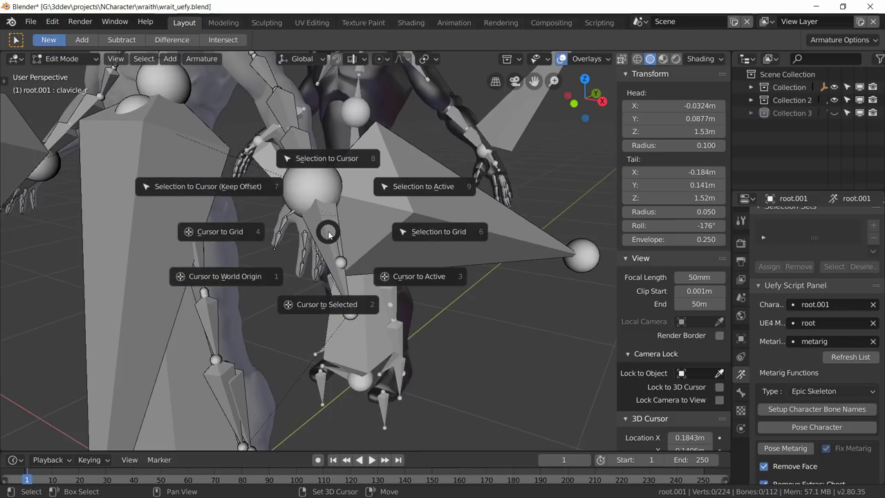
# Reset the 3D cursor to the world origin and hide the ik_hand bone and the large bone covering the hand.
pyautogui.click(257, 271)
pyautogui.click(389, 216)
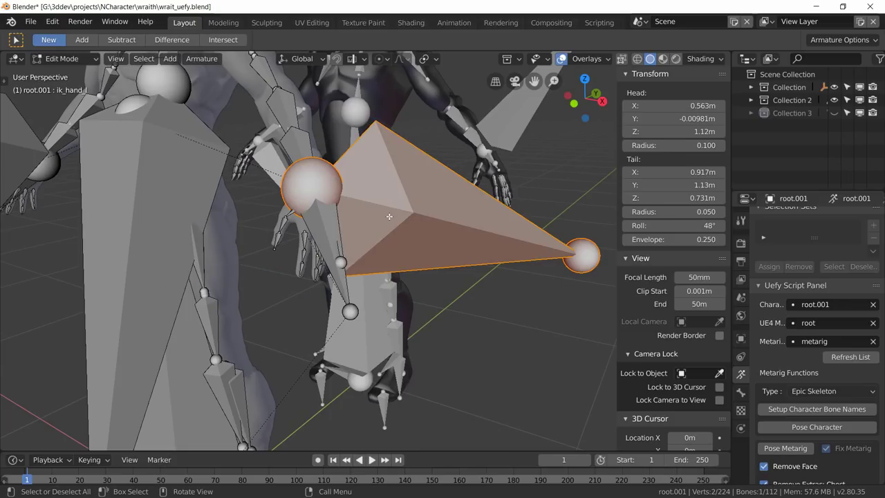
pyautogui.press('h')
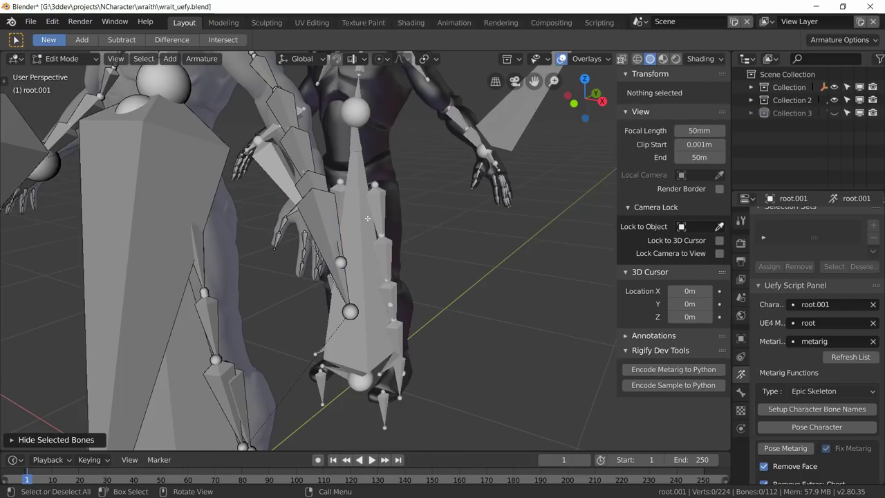
pyautogui.click(123, 196)
pyautogui.press('h')
# Inspect the light rig's hand_l bone from another angle, then return to Object Mode.
pyautogui.scroll(3, 286, 232)
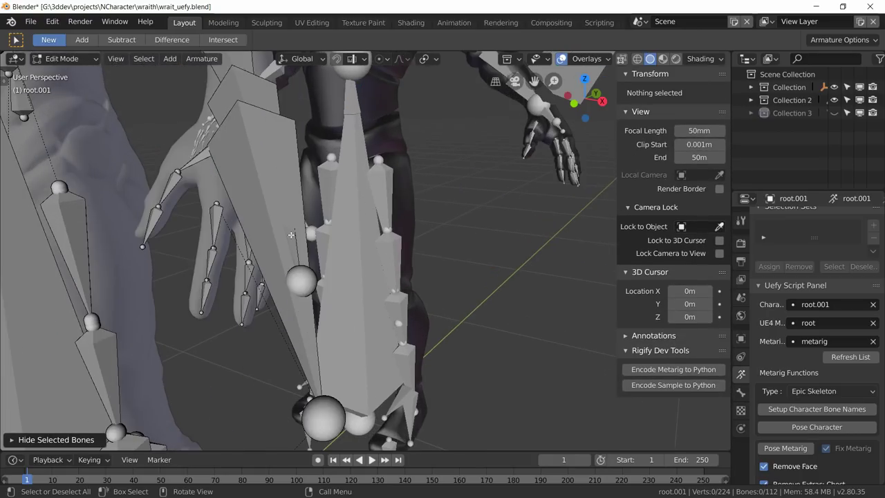
pyautogui.click(298, 201)
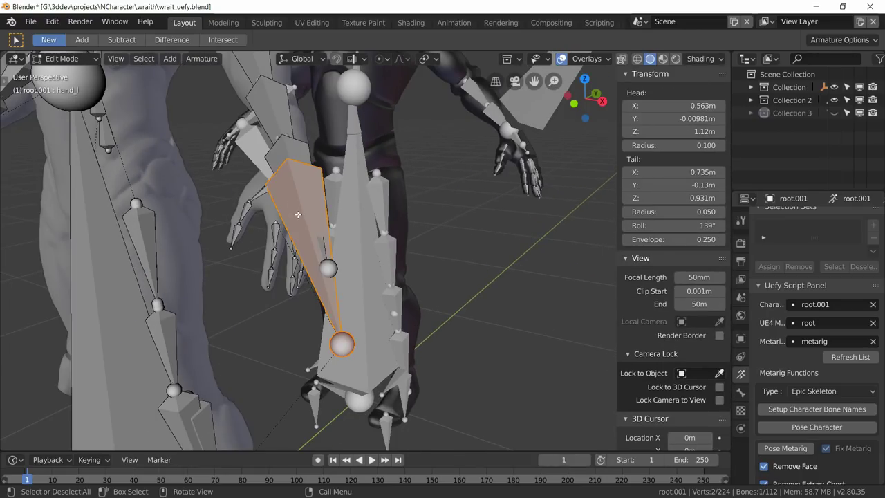
pyautogui.scroll(3, 307, 247)
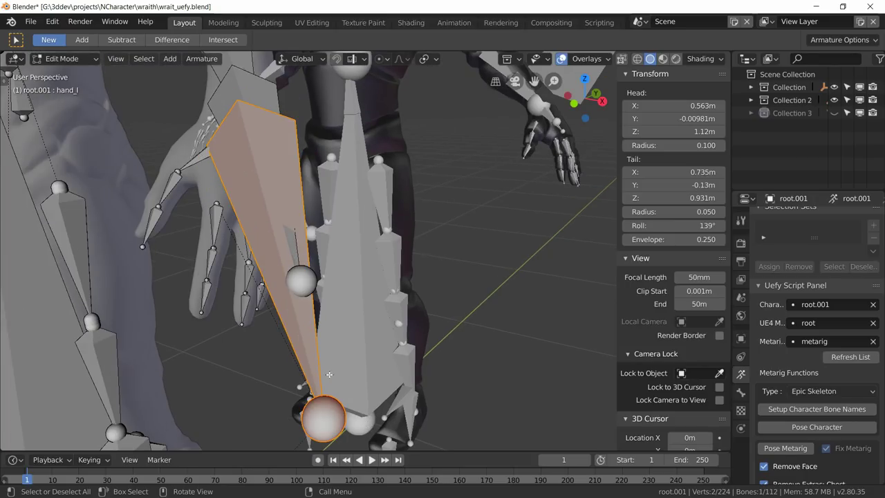
pyautogui.scroll(-6, 329, 374)
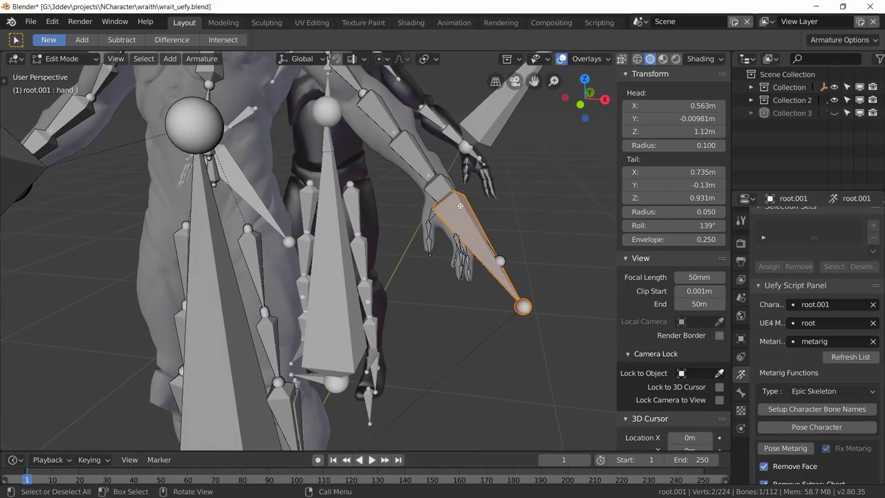
pyautogui.moveTo(523, 306); pyautogui.dragTo(387, 304, button='middle')
pyautogui.scroll(5, 407, 251)
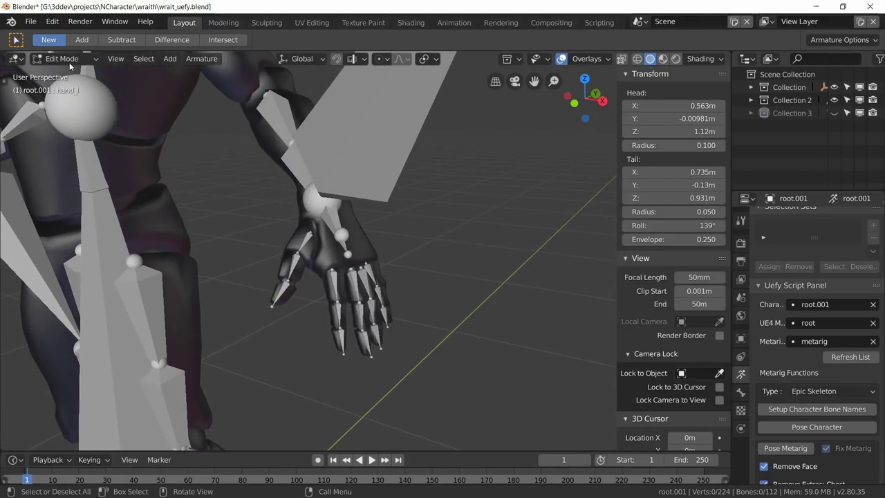
pyautogui.click(69, 60)
pyautogui.click(70, 71)
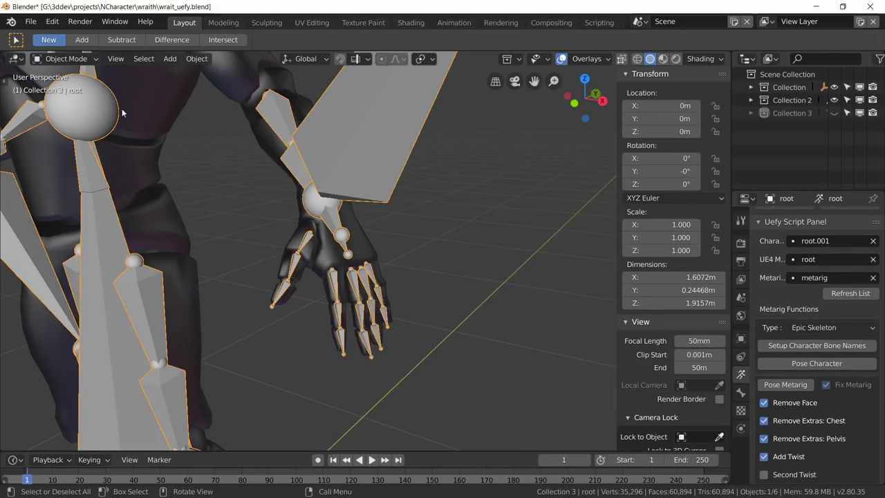
# In the root armature's Edit Mode, hide the ik_hand_l and lowerarm_twist_01_l bones.
pyautogui.click(69, 60)
pyautogui.click(70, 85)
pyautogui.click(340, 156)
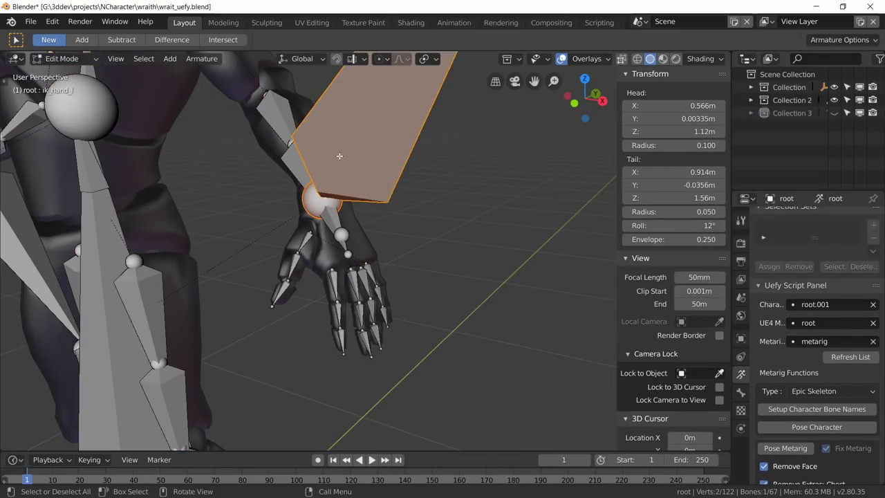
pyautogui.press('h')
pyautogui.scroll(2, 341, 228)
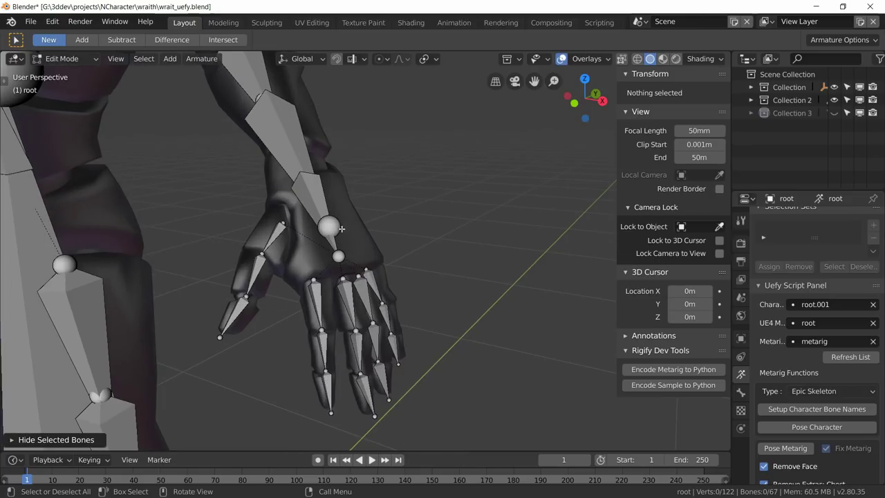
pyautogui.click(268, 135)
pyautogui.press('h')
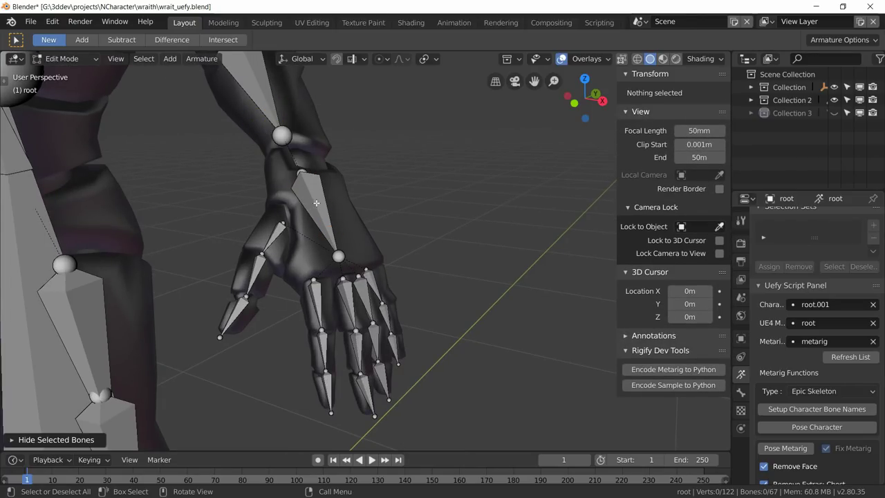
# Select the dark rig's hand_l bone and examine it from above and the side.
pyautogui.click(316, 202)
pyautogui.moveTo(316, 203); pyautogui.dragTo(342, 331, button='middle')
pyautogui.scroll(5, 323, 251)
pyautogui.moveTo(251, 335); pyautogui.dragTo(365, 302, button='middle')
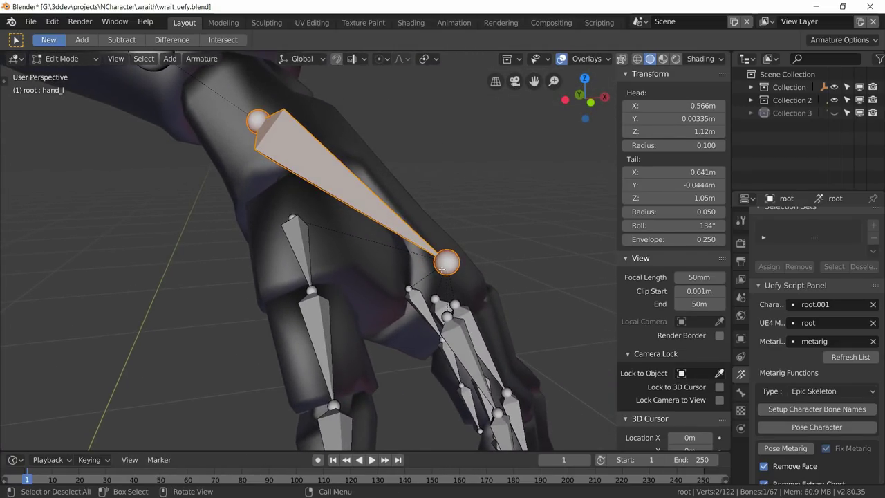
pyautogui.moveTo(442, 269); pyautogui.dragTo(396, 284, button='middle')
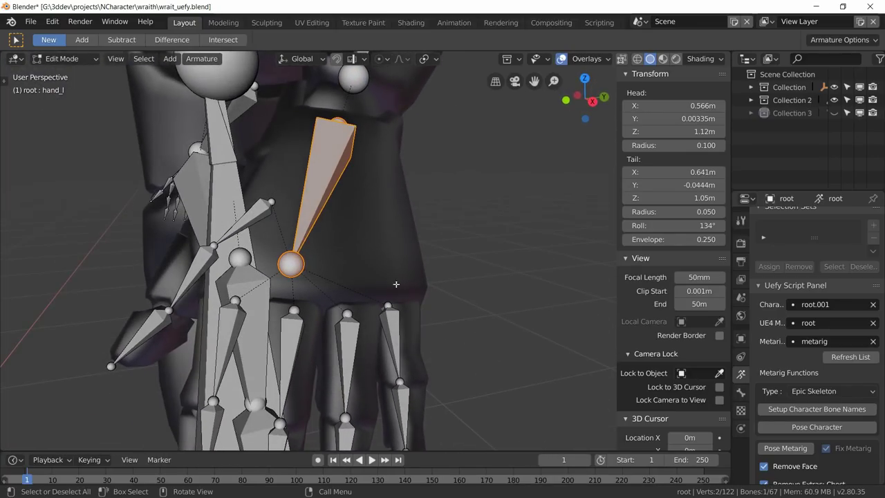
pyautogui.scroll(-2, 321, 235)
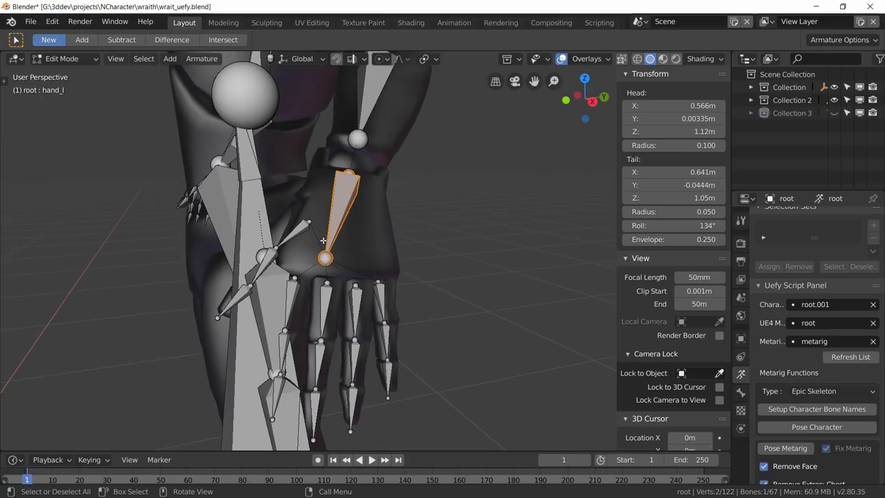
pyautogui.scroll(-8, 325, 242)
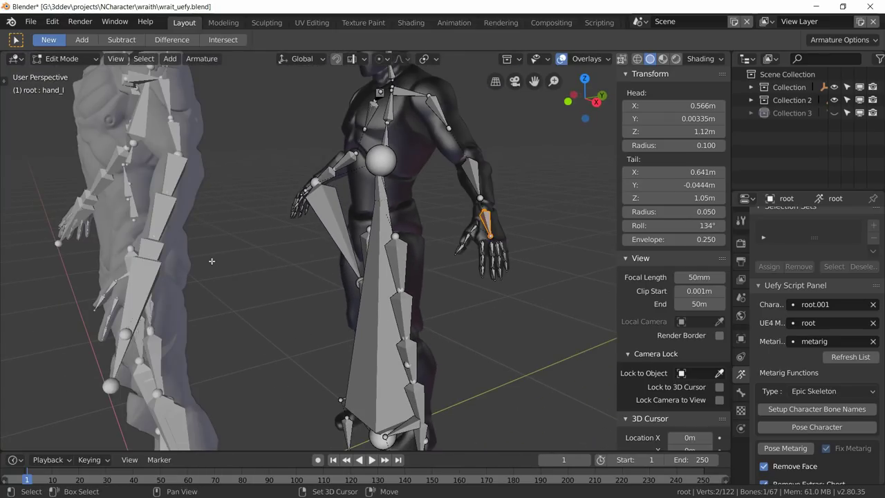
pyautogui.scroll(10, 346, 261)
pyautogui.scroll(-5, 358, 251)
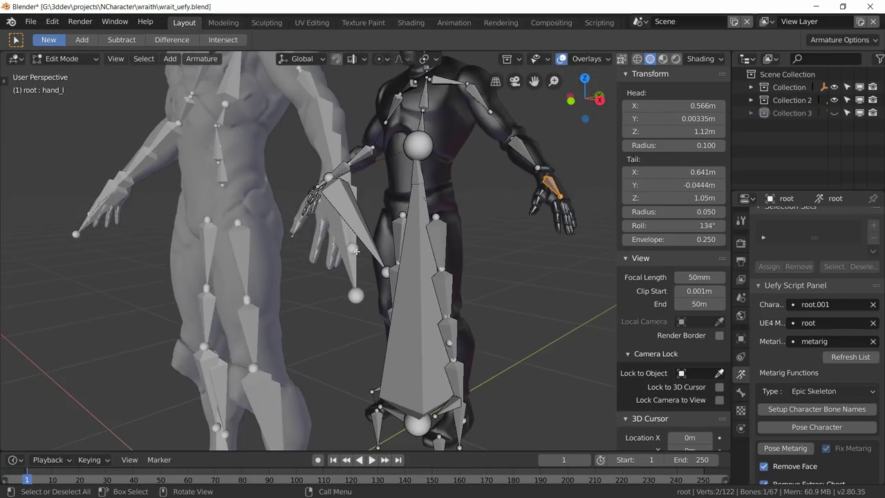
pyautogui.moveTo(356, 253); pyautogui.dragTo(163, 277, button='middle')
pyautogui.scroll(3, 337, 275)
pyautogui.scroll(-1, 164, 277)
# Select the light character's root.001 armature and enter its Edit Mode.
pyautogui.click(67, 61)
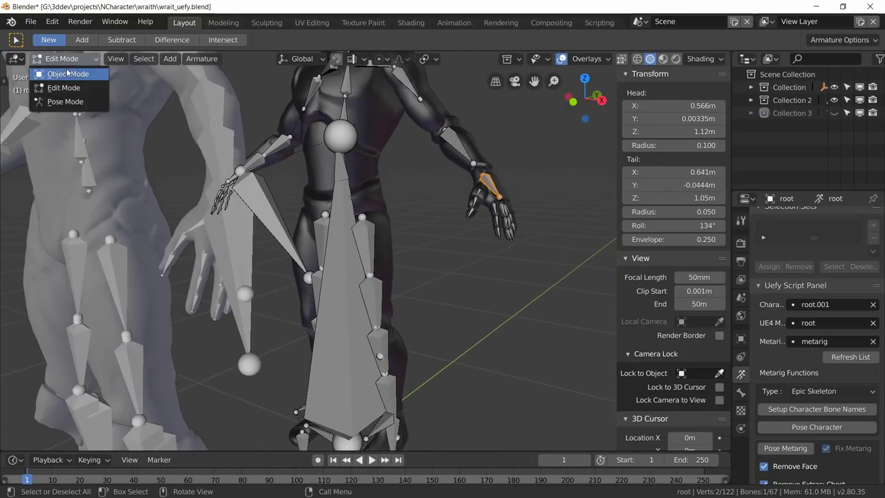
pyautogui.click(62, 73)
pyautogui.click(225, 236)
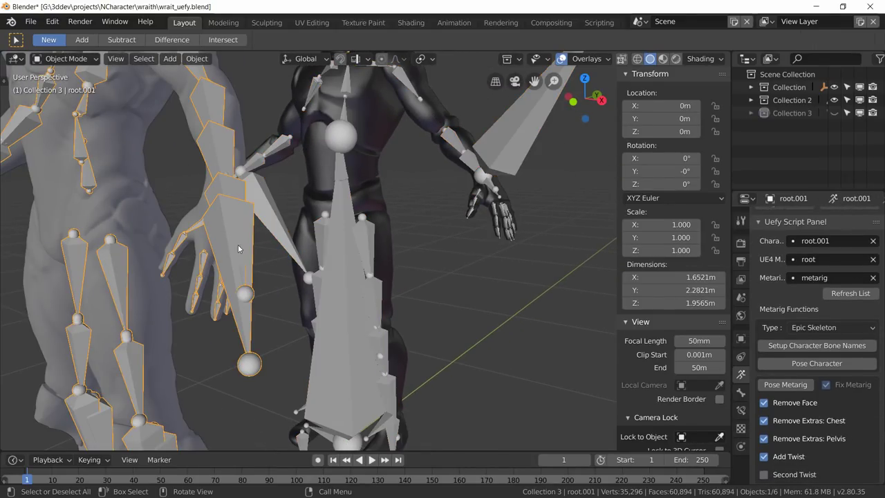
pyautogui.click(65, 60)
pyautogui.click(75, 89)
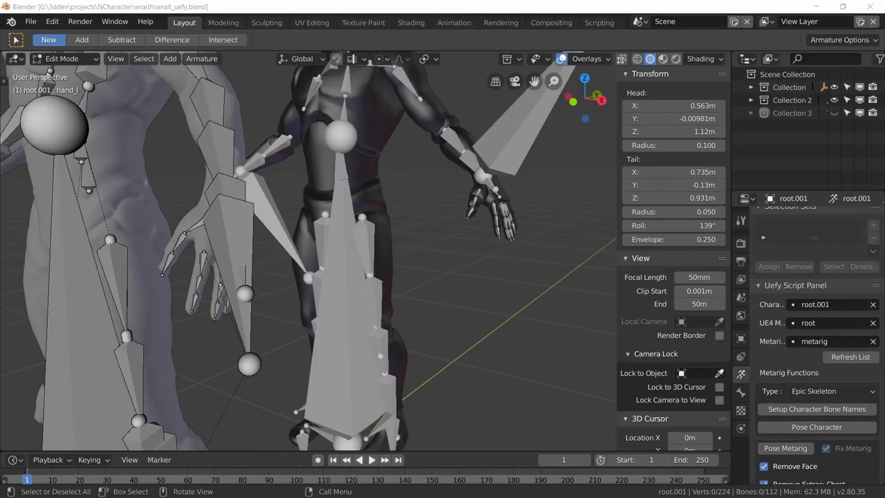
# Hide lowerarm_twist_01_l, a covering bone, and lowerarm_twist_02_l to expose hand_l.
pyautogui.moveTo(266, 358); pyautogui.dragTo(223, 293, button='middle')
pyautogui.click(250, 198)
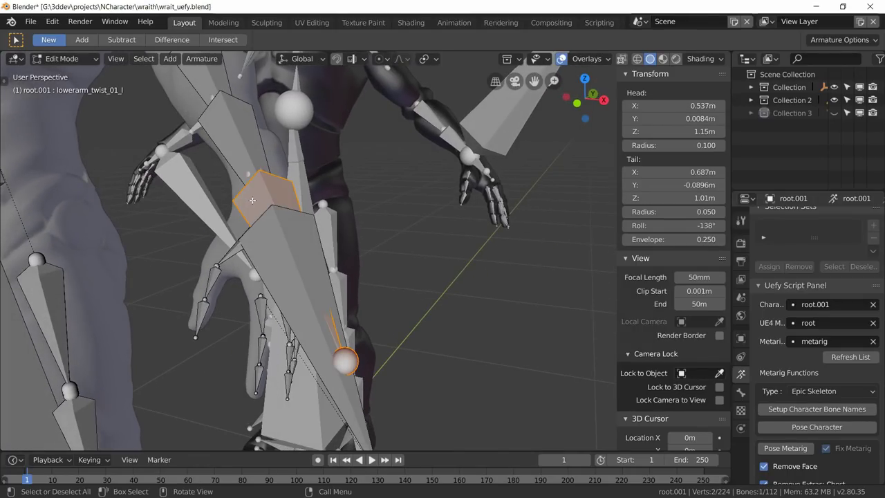
pyautogui.press('h')
pyautogui.moveTo(252, 200); pyautogui.dragTo(220, 217, button='middle')
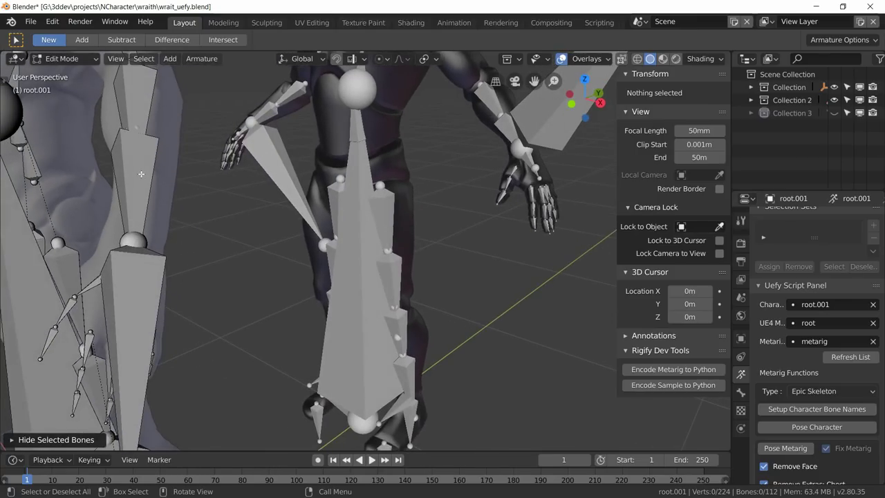
pyautogui.click(122, 97)
pyautogui.moveTo(121, 96); pyautogui.dragTo(166, 166, button='middle')
pyautogui.press('h')
pyautogui.click(178, 191)
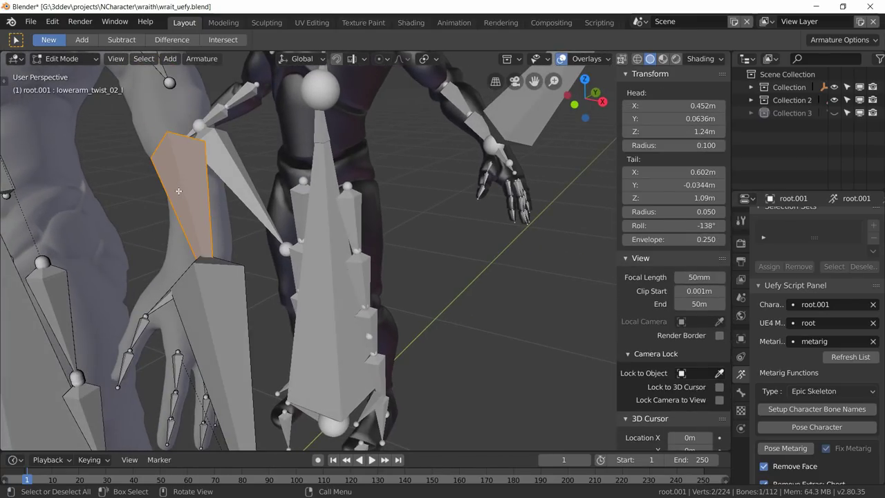
pyautogui.press('h')
pyautogui.moveTo(178, 207); pyautogui.dragTo(181, 280, button='middle')
# Move the 3D cursor to the midpoint of the hand_l bone.
pyautogui.click(273, 349)
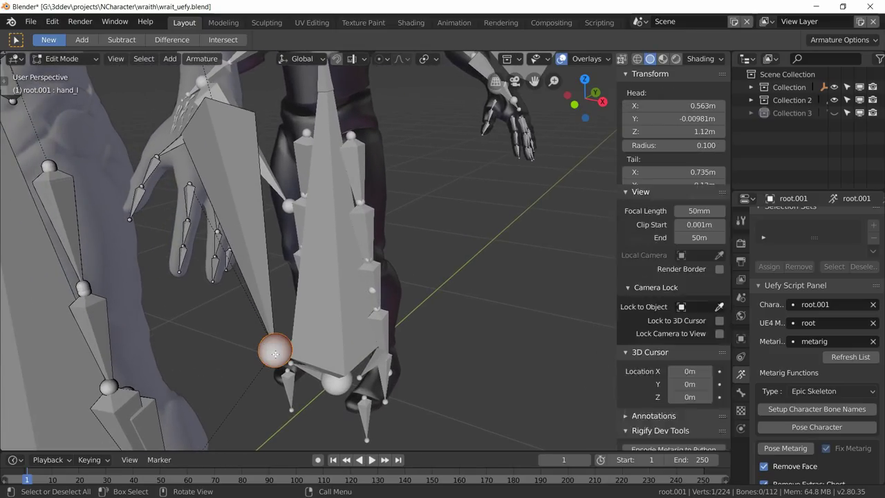
pyautogui.click(212, 189)
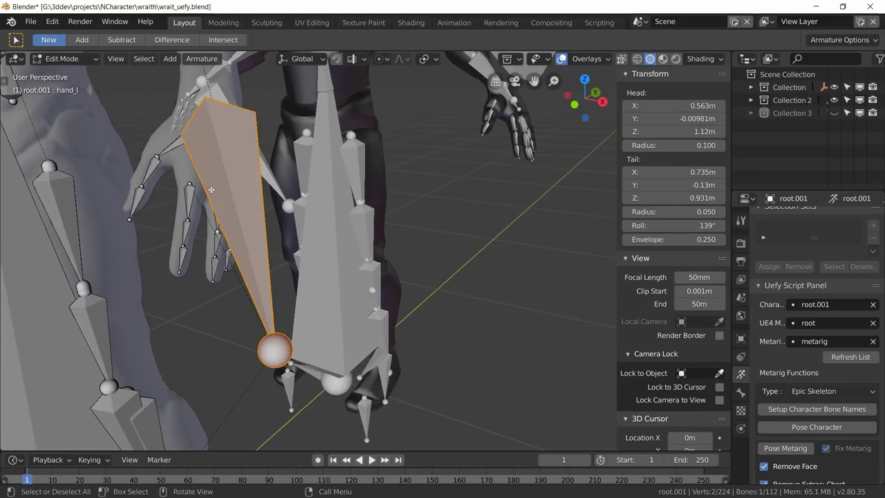
pyautogui.click(426, 60)
pyautogui.hotkey('shift', 's')
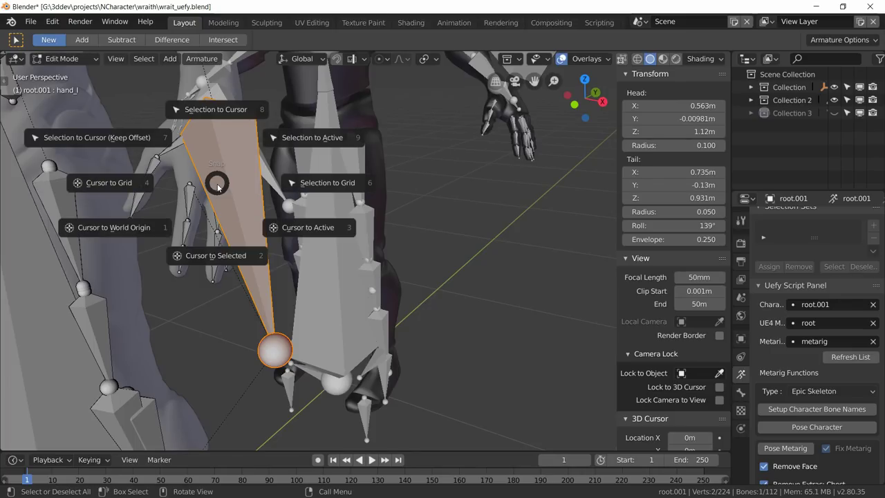
pyautogui.click(220, 255)
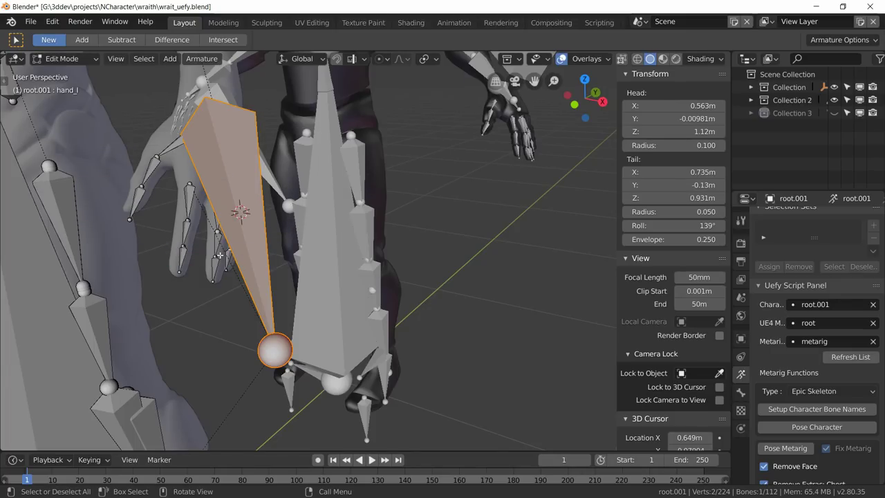
# Snap hand_l's tail onto the cursor, leaving it at X 0.649 m, Z 1.03 m.
pyautogui.click(277, 353)
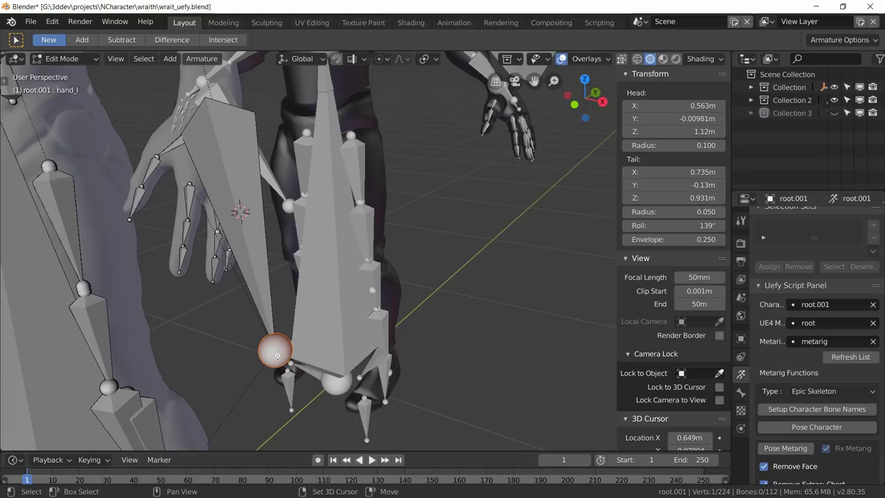
pyautogui.hotkey('shift', 's')
pyautogui.click(266, 280)
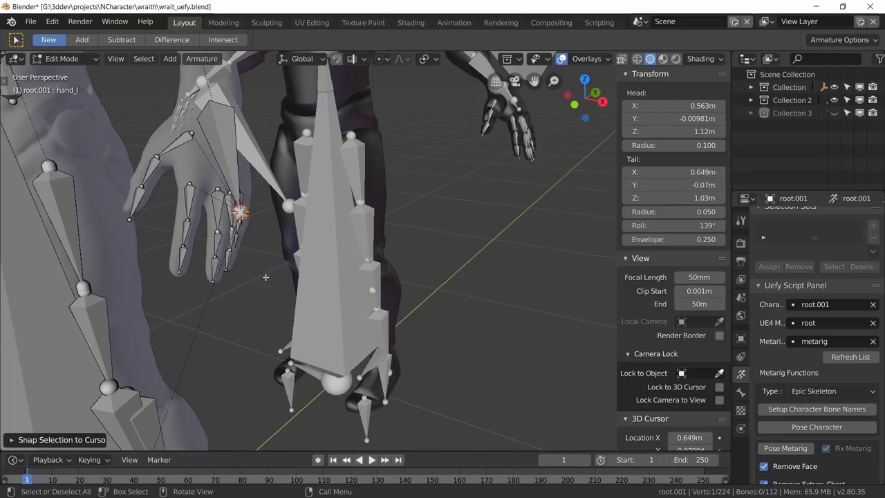
pyautogui.moveTo(248, 262); pyautogui.dragTo(359, 242, button='middle')
pyautogui.scroll(4, 318, 254)
pyautogui.scroll(-4, 288, 228)
pyautogui.moveTo(288, 228); pyautogui.dragTo(361, 250, button='middle')
pyautogui.scroll(5, 295, 224)
pyautogui.scroll(2, 330, 227)
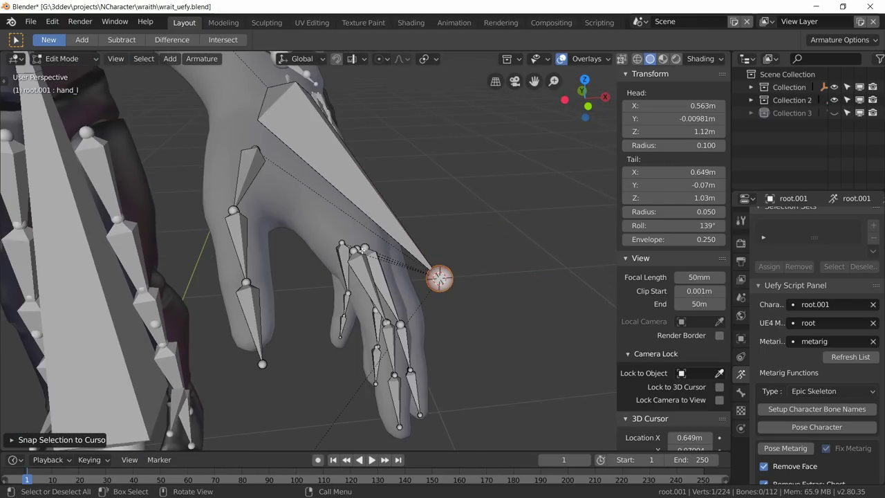
pyautogui.click(441, 284)
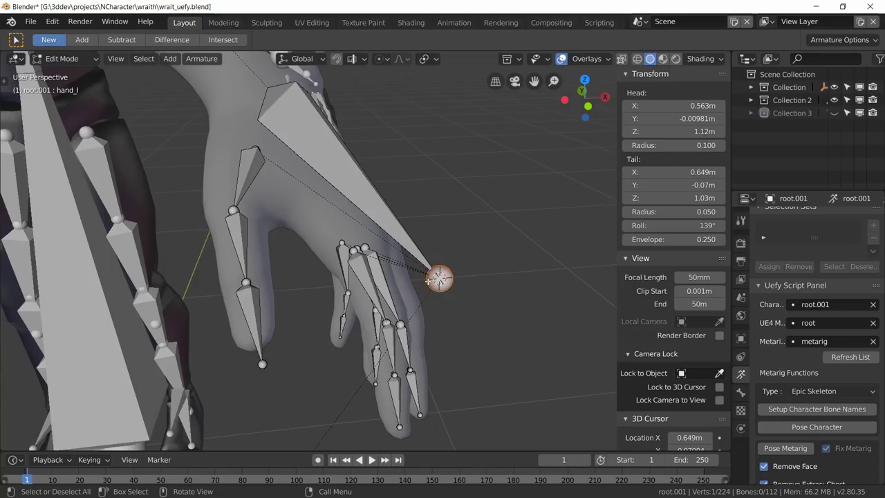
# Move the hand_l bone's tail to the base of the fingers inside the hand mesh.
pyautogui.press('g')
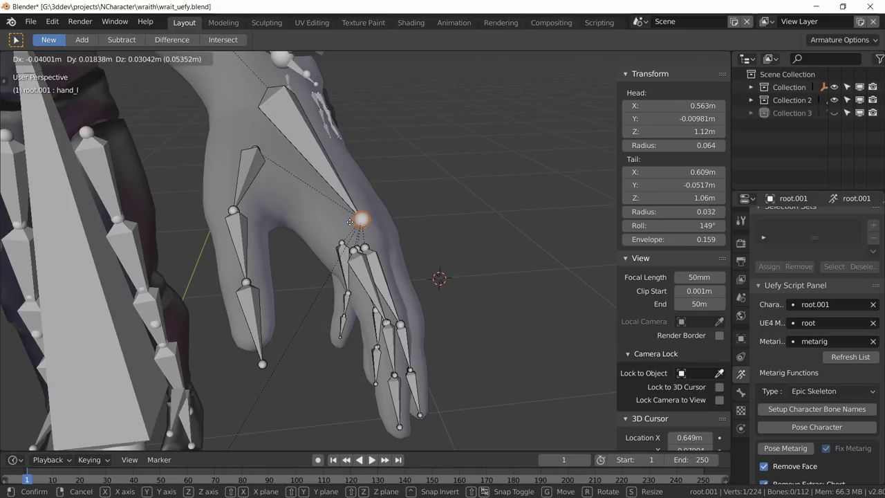
pyautogui.click(349, 221)
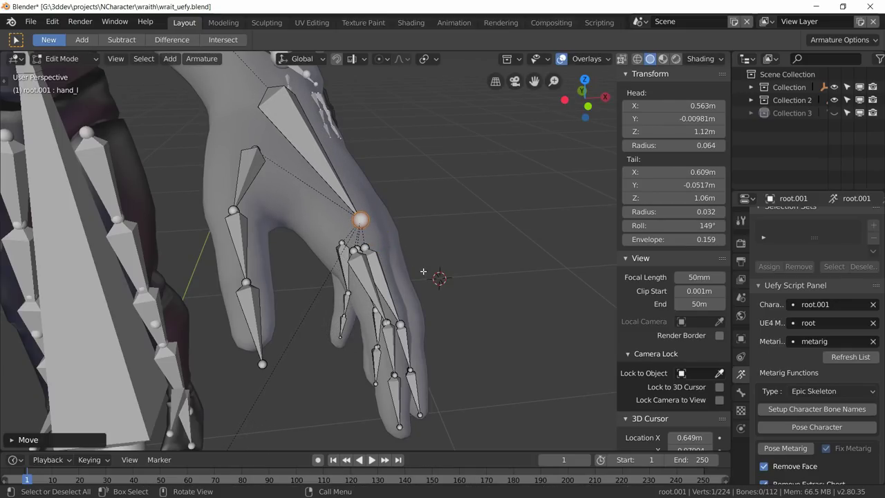
pyautogui.scroll(-5, 423, 271)
pyautogui.moveTo(408, 266); pyautogui.dragTo(208, 256, button='middle')
pyautogui.scroll(5, 93, 220)
pyautogui.scroll(2, 232, 272)
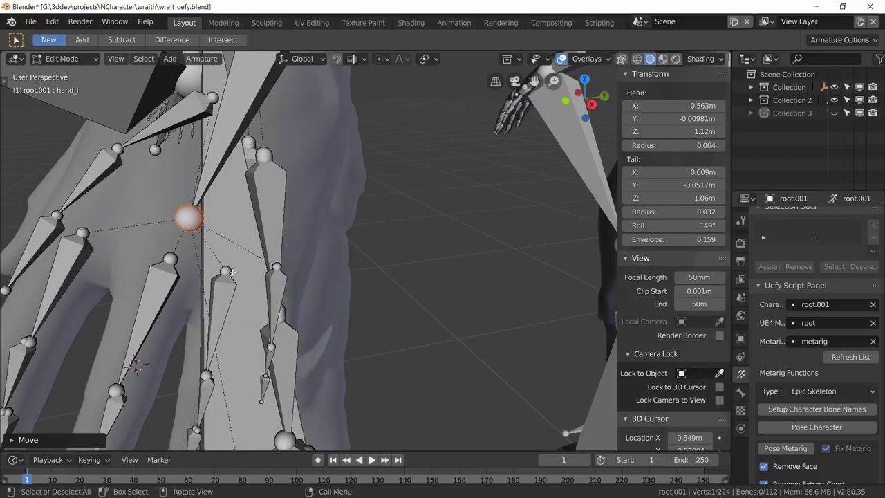
pyautogui.scroll(-3, 208, 263)
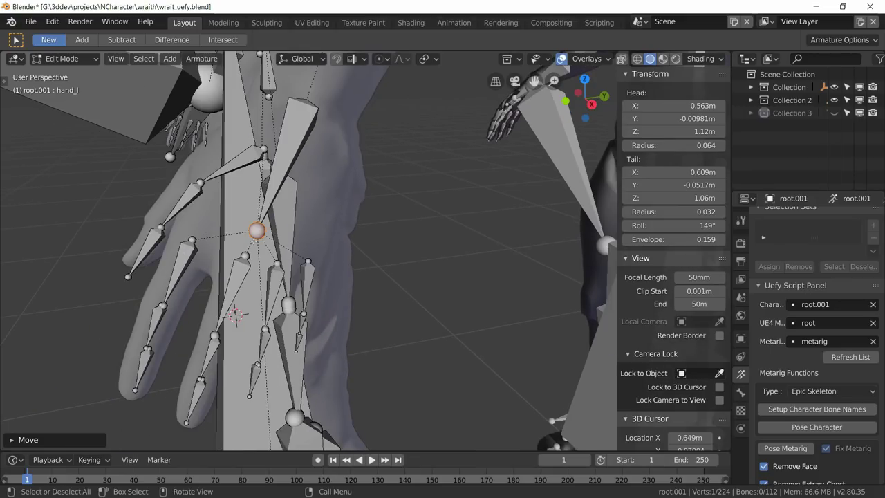
pyautogui.scroll(3, 255, 240)
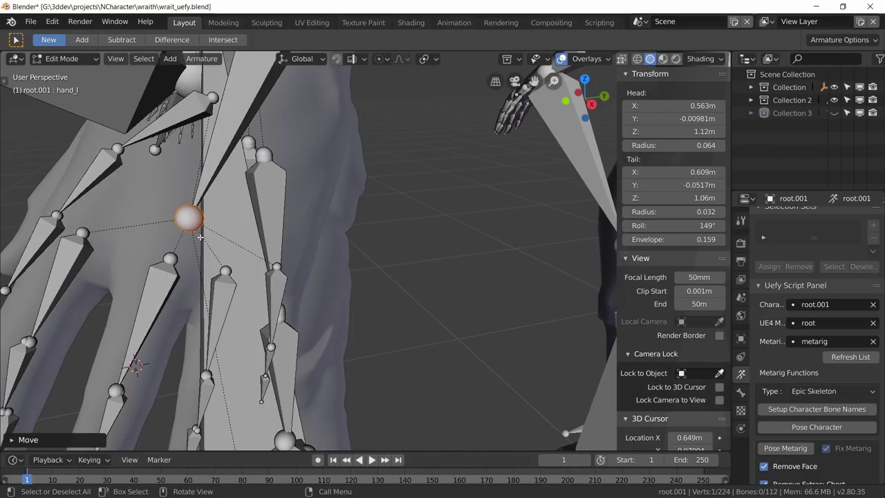
# Fine-tune the hand_l tail onto the knuckles at X 0.607 m, Y -0.0599 m.
pyautogui.press('g')
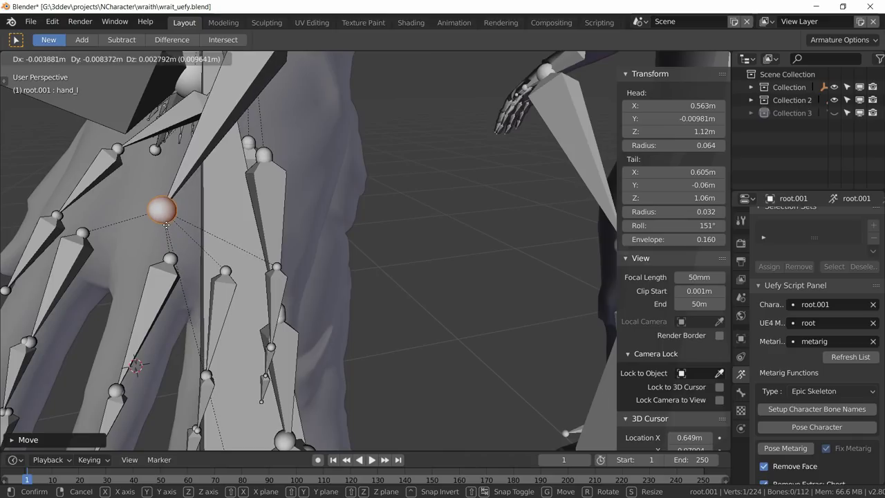
pyautogui.click(165, 229)
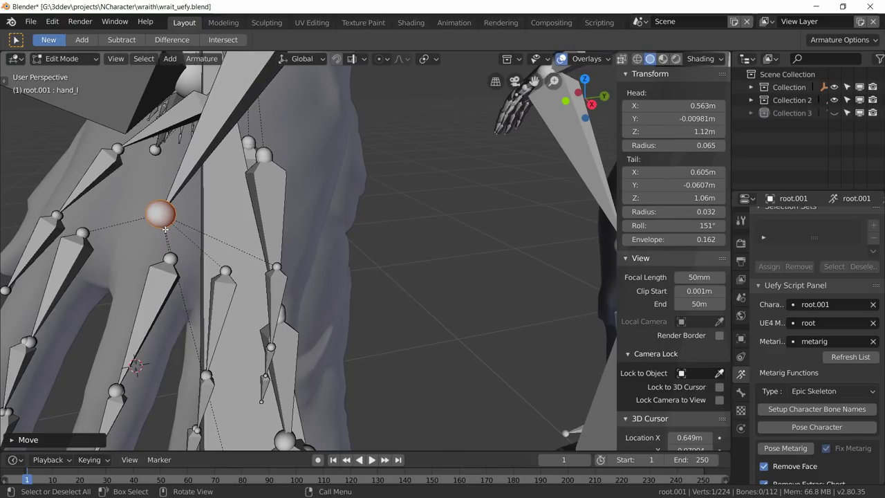
pyautogui.scroll(-2, 169, 241)
pyautogui.moveTo(176, 253); pyautogui.dragTo(429, 266, button='middle')
pyautogui.scroll(3, 460, 262)
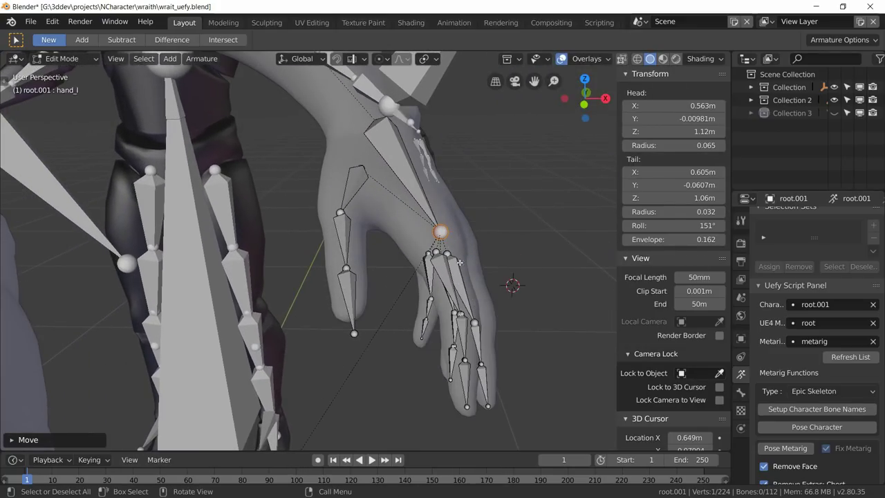
pyautogui.press('g')
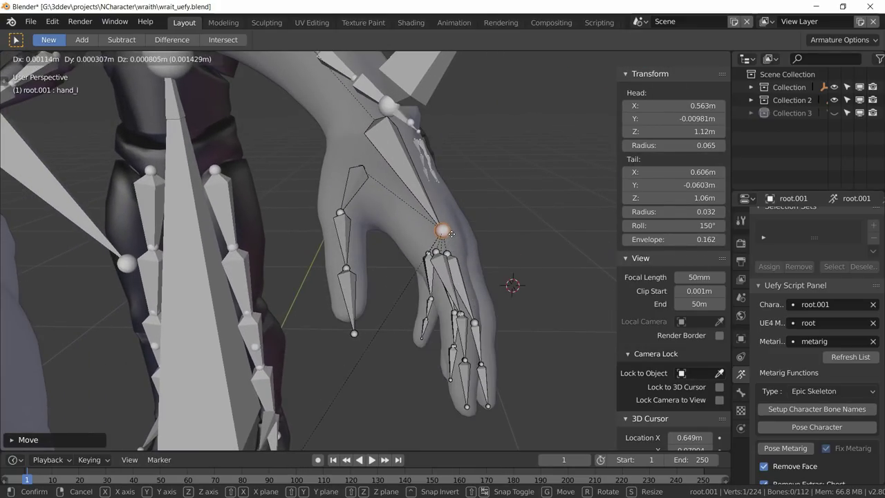
pyautogui.click(454, 234)
pyautogui.press('g')
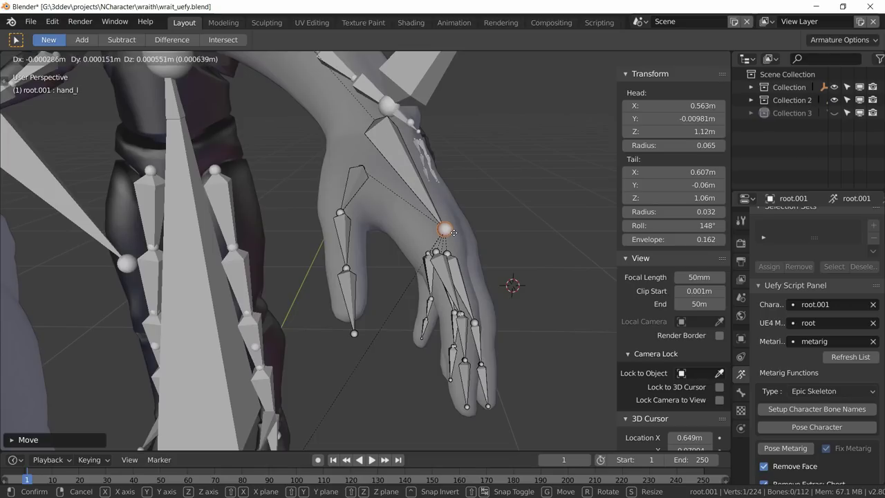
pyautogui.click(454, 233)
pyautogui.scroll(-3, 449, 235)
pyautogui.moveTo(442, 239); pyautogui.dragTo(346, 290, button='middle')
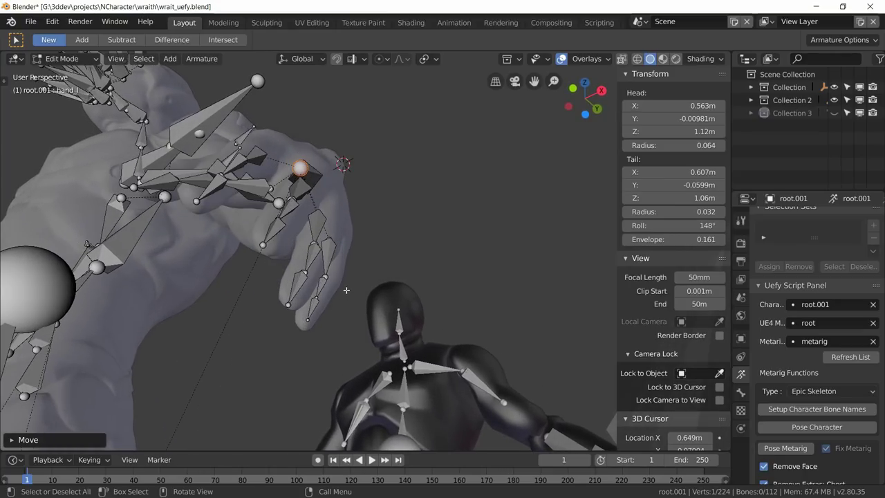
# Show the bone axes and set the hand_l bone's roll to 150°.
pyautogui.click(316, 178)
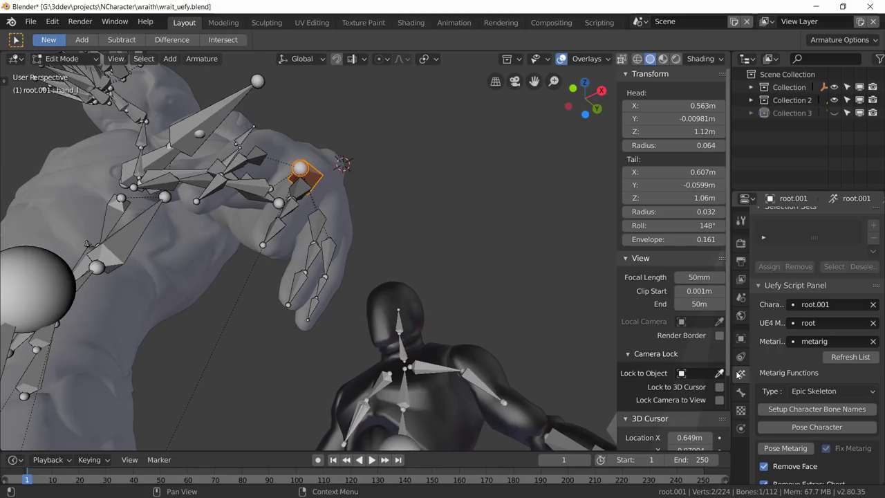
pyautogui.scroll(15, 788, 368)
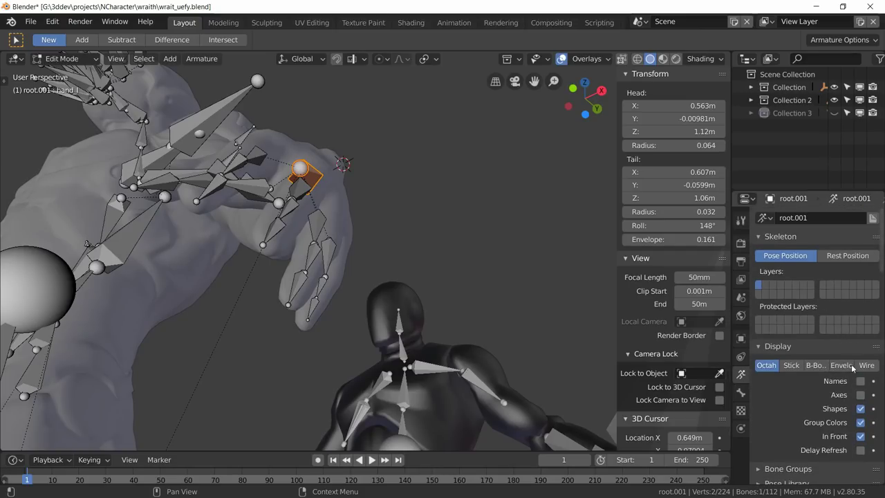
pyautogui.click(860, 394)
pyautogui.moveTo(367, 249); pyautogui.dragTo(348, 206, button='middle')
pyautogui.click(627, 225)
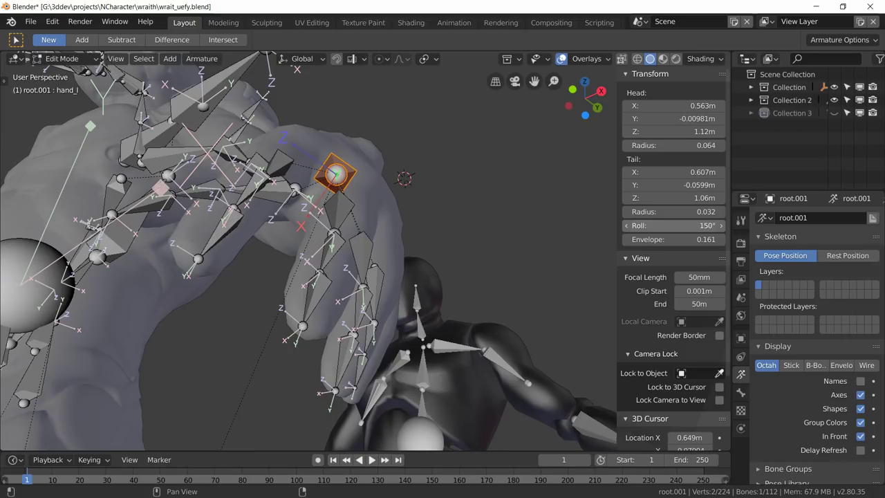
pyautogui.moveTo(292, 289)
pyautogui.mouseDown(button='middle')
pyautogui.moveTo(326, 244)
pyautogui.moveTo(295, 295)
pyautogui.moveTo(296, 284)
pyautogui.mouseUp(button='middle')
pyautogui.scroll(5, 296, 285)
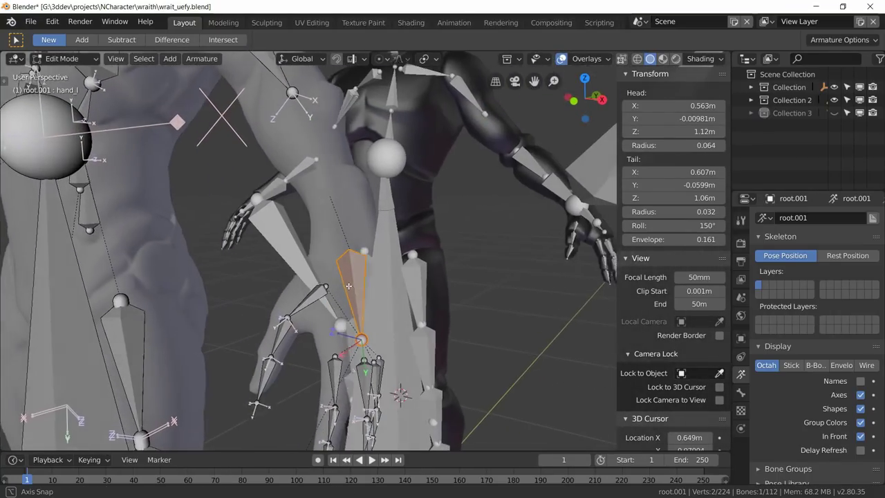
# Hide the bone axes and symmetrize hand_l into a mirrored hand_r bone with roll -150°.
pyautogui.click(860, 395)
pyautogui.rightClick(351, 282)
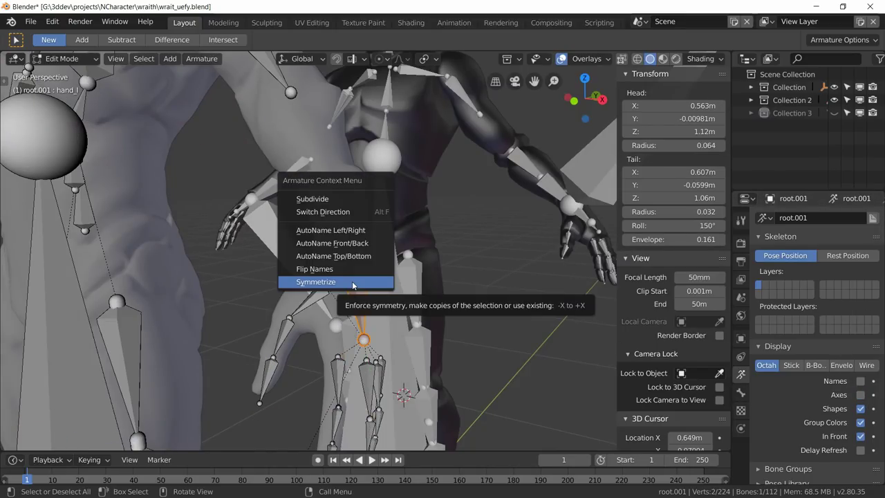
pyautogui.click(352, 281)
pyautogui.scroll(-5, 351, 281)
pyautogui.moveTo(352, 281); pyautogui.dragTo(346, 351, button='middle')
pyautogui.scroll(-3, 305, 286)
pyautogui.scroll(-3, 68, 339)
pyautogui.scroll(3, 347, 351)
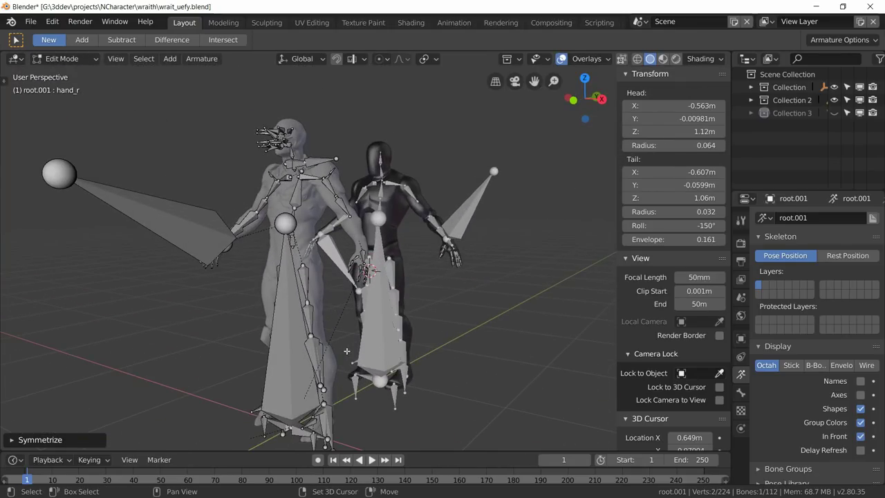
pyautogui.scroll(8, 347, 351)
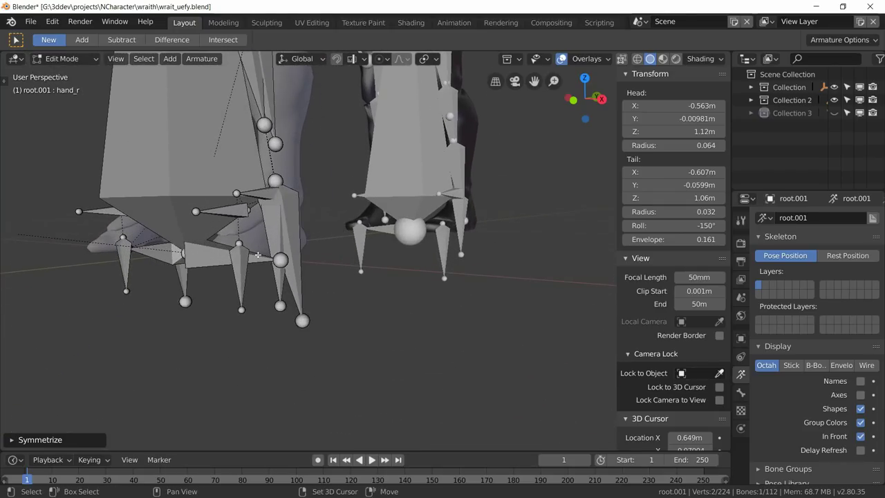
# Place the 3D cursor at the head of the ball_l bone.
pyautogui.keyDown('shift'); pyautogui.moveTo(257, 255); pyautogui.dragTo(318, 262, button='middle'); pyautogui.keyUp('shift')
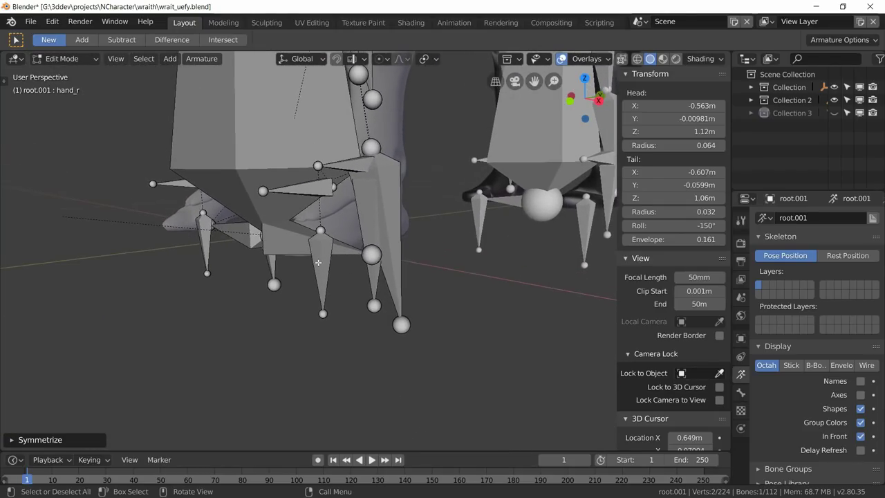
pyautogui.scroll(3, 318, 262)
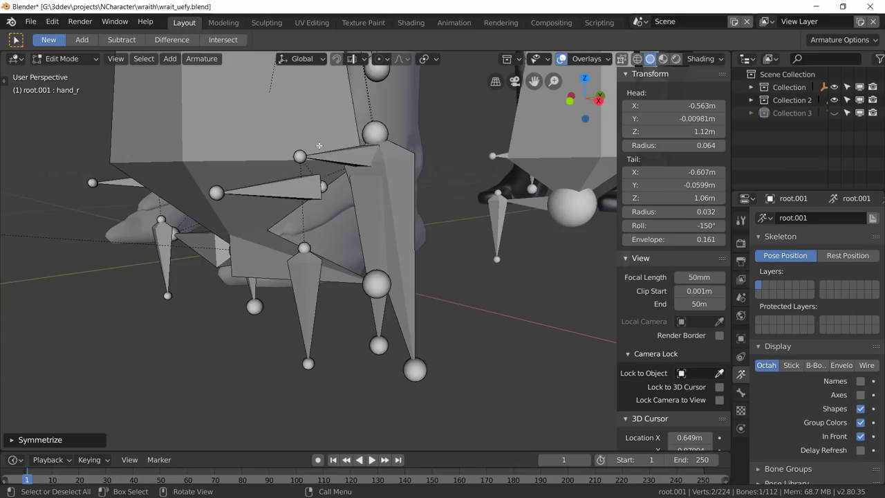
pyautogui.click(336, 160)
pyautogui.moveTo(379, 184); pyautogui.dragTo(373, 193, button='middle')
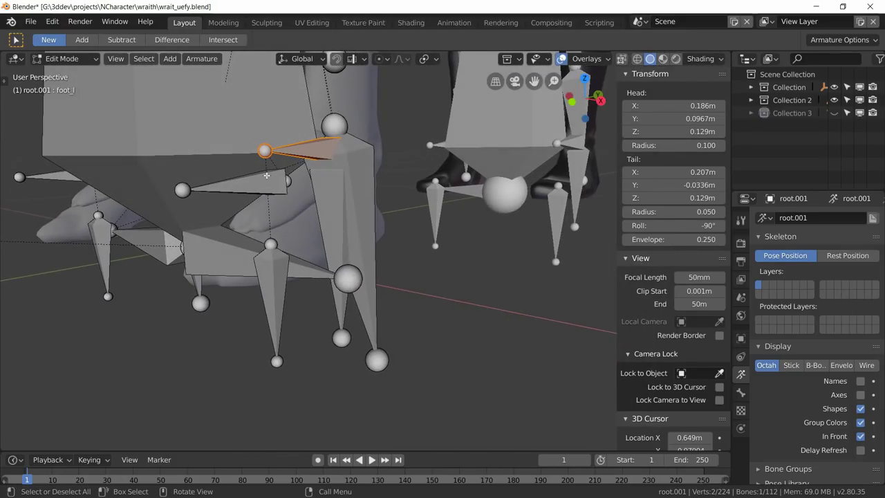
pyautogui.click(271, 244)
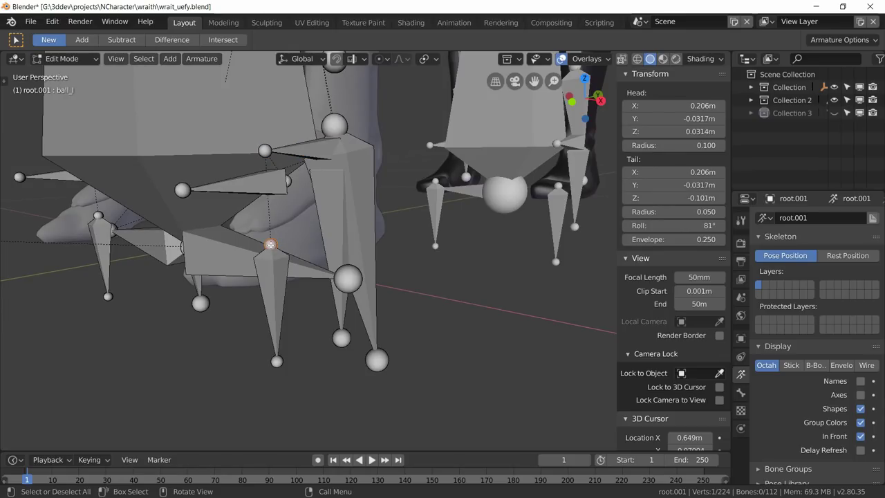
pyautogui.hotkey('shift', 's')
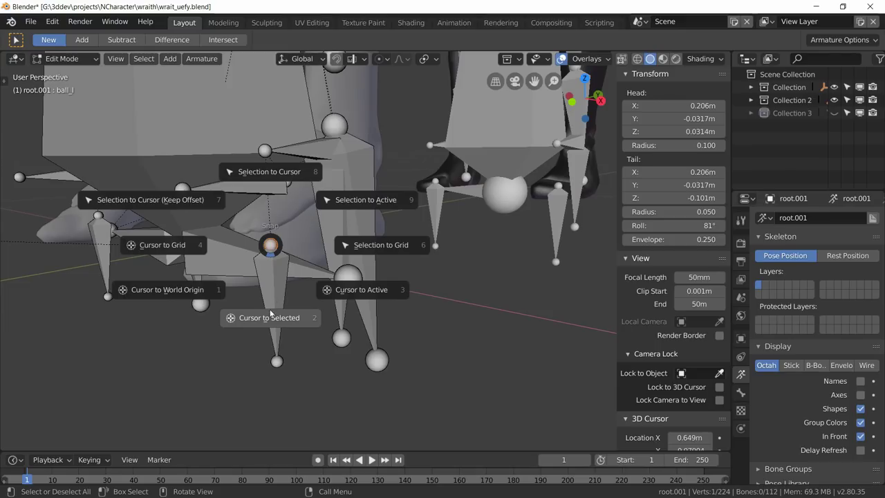
pyautogui.click(268, 317)
# Snap the foot_l tail onto the cursor at X 0.206 m, joining the foot bones.
pyautogui.click(266, 151)
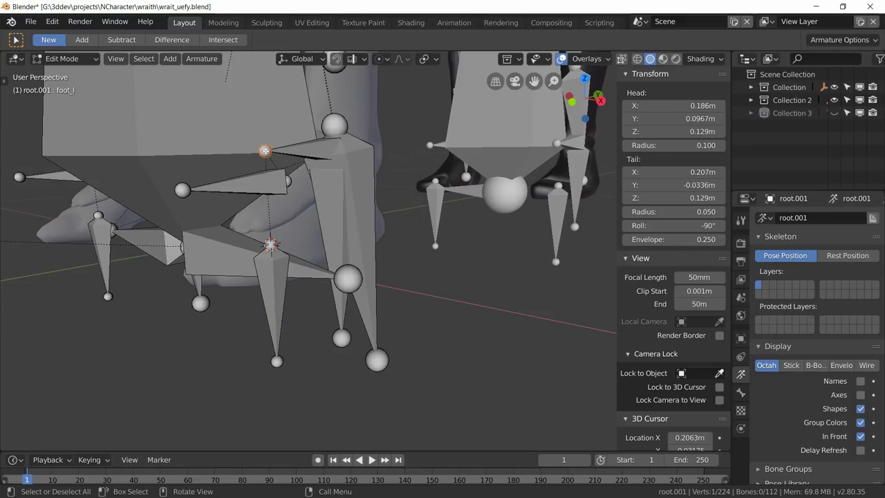
pyautogui.hotkey('shift', 's')
pyautogui.click(268, 78)
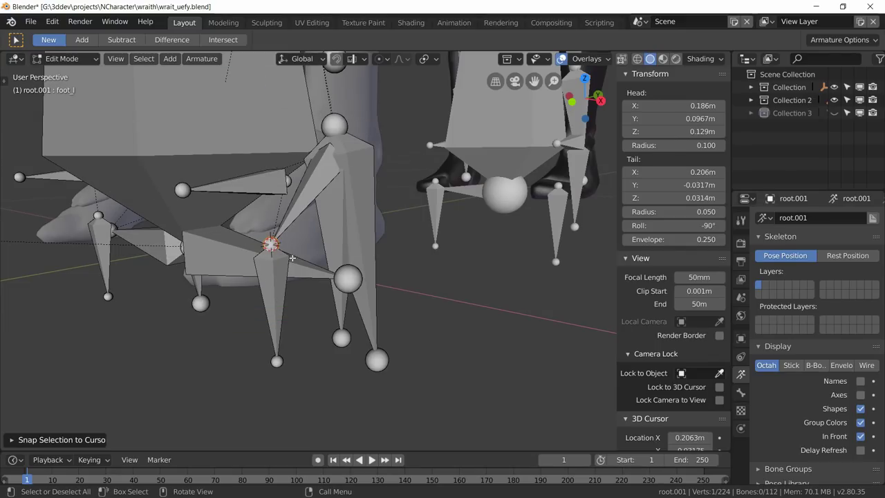
pyautogui.moveTo(293, 257); pyautogui.dragTo(288, 303, button='middle')
pyautogui.click(278, 210)
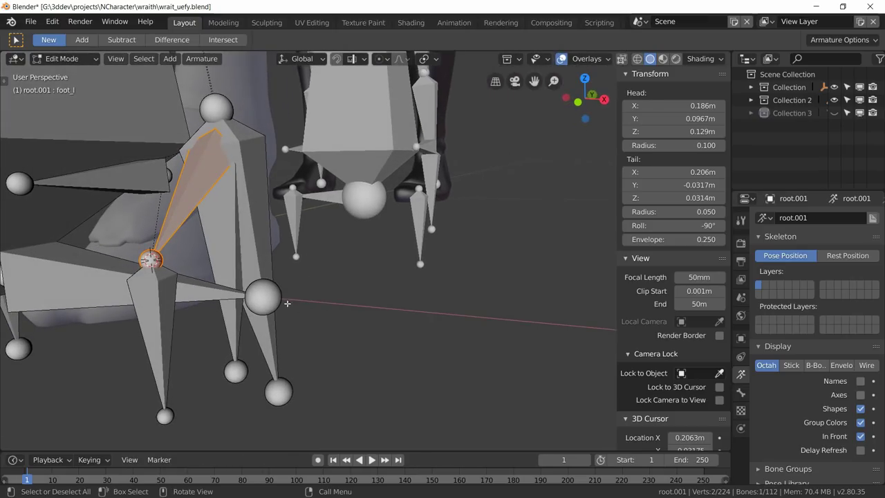
# Show bone axes, switch to a front orthographic view of the leg, and save the file.
pyautogui.click(859, 395)
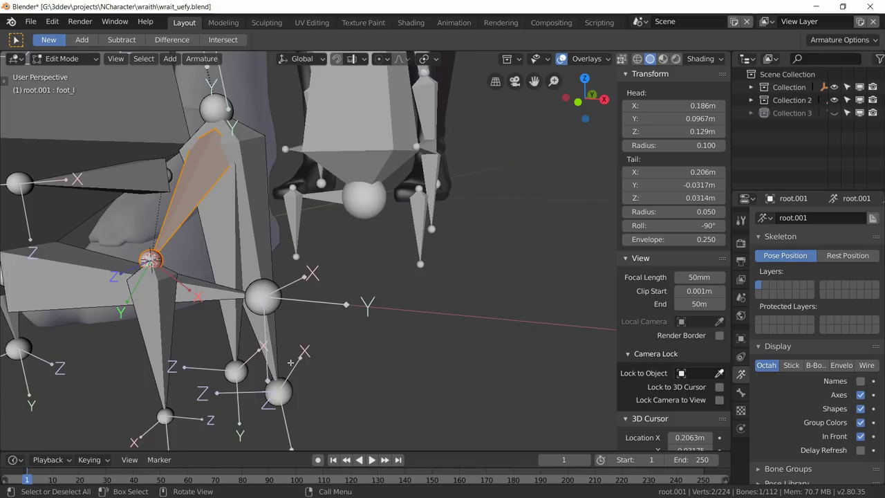
pyautogui.press('KP_5')
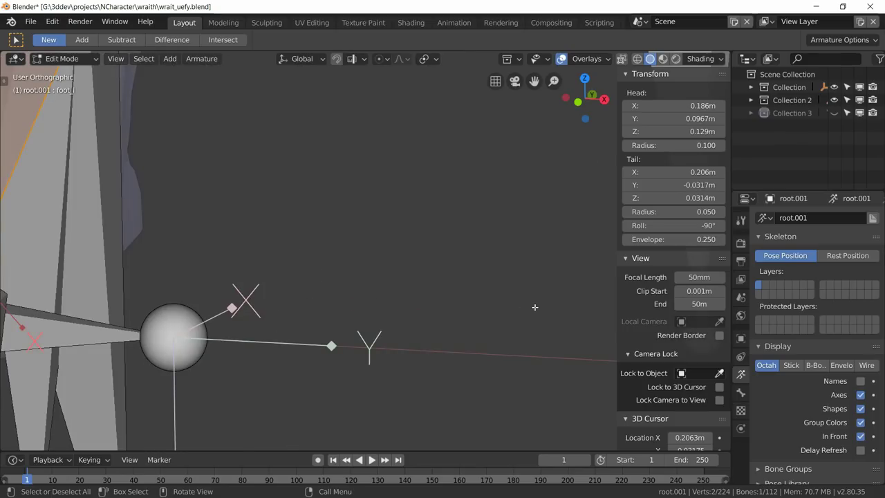
pyautogui.scroll(-6, 529, 304)
pyautogui.scroll(2, 481, 279)
pyautogui.press('KP_1')
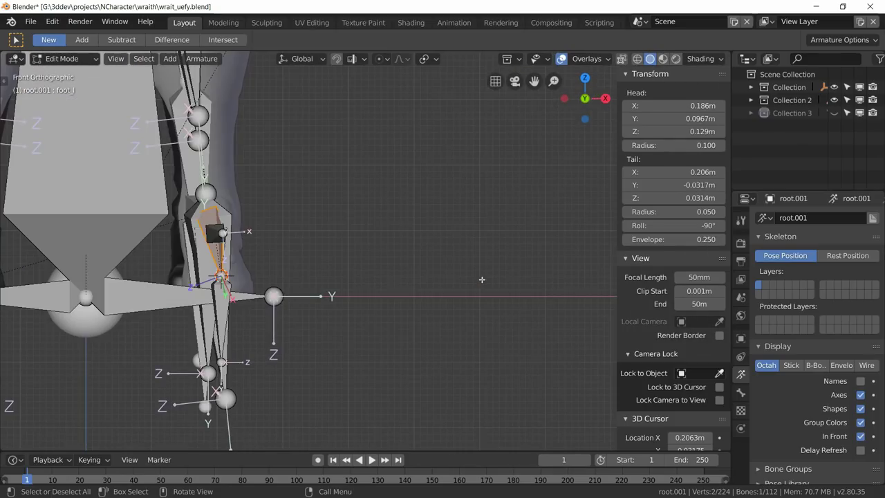
pyautogui.scroll(2, 346, 247)
pyautogui.keyDown('ctrl'); pyautogui.scroll(4, 323, 249); pyautogui.keyUp('ctrl')
pyautogui.scroll(3, 323, 249)
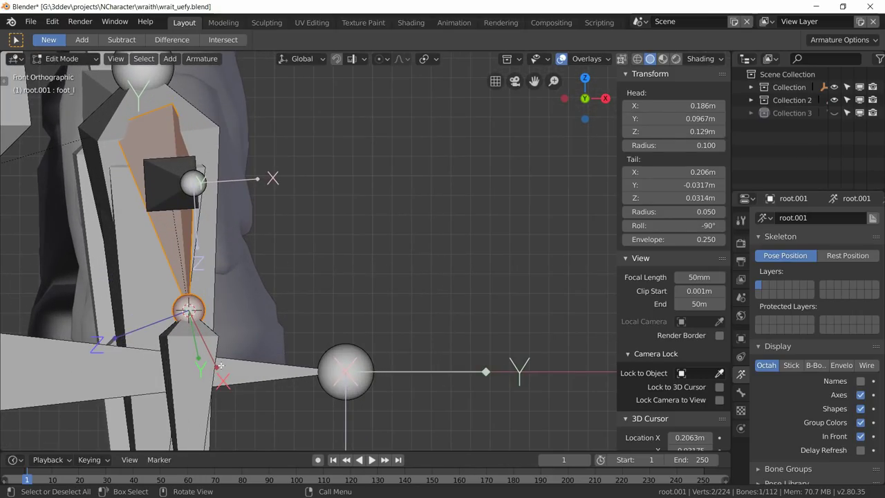
pyautogui.hotkey('ctrl', 's')
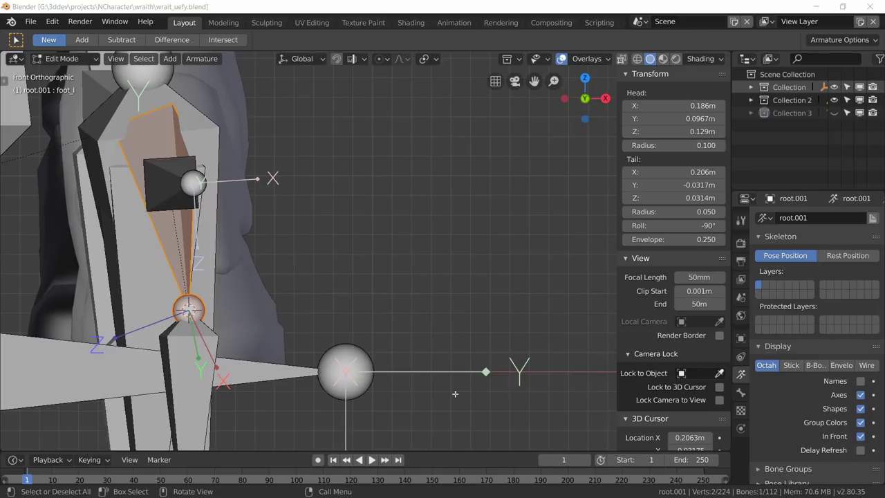
# Change the foot_l bone's roll from -90° to about -27°.
pyautogui.click(164, 240)
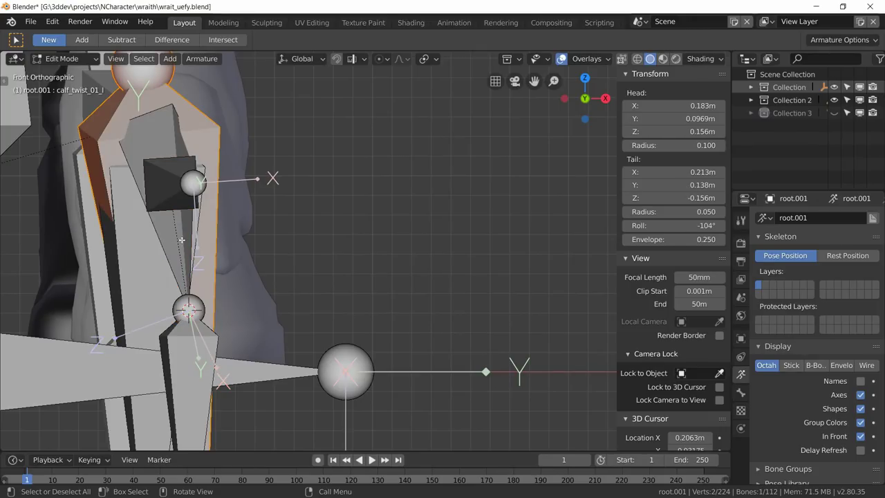
pyautogui.click(181, 240)
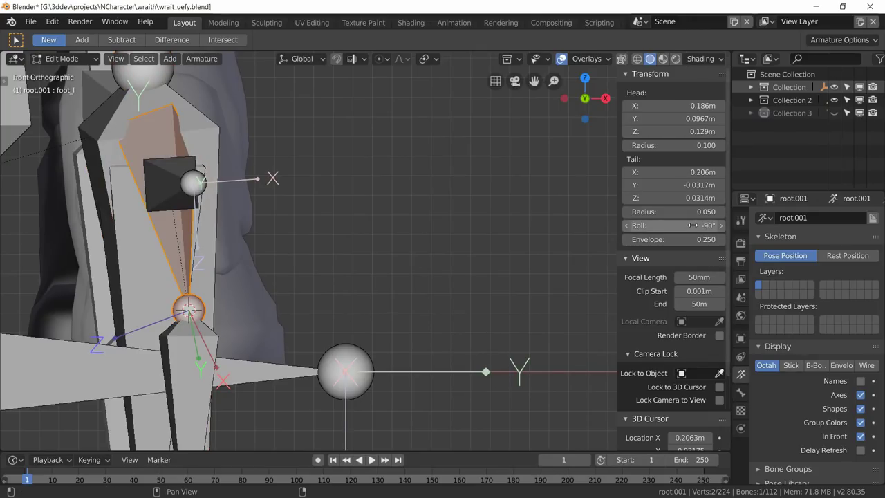
pyautogui.moveTo(692, 225); pyautogui.dragTo(709, 226)
pyautogui.moveTo(363, 271); pyautogui.dragTo(375, 325, button='middle')
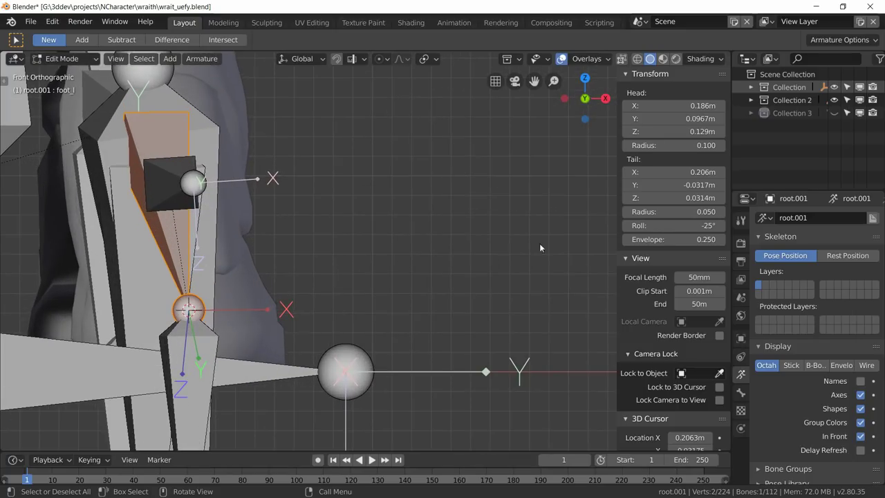
pyautogui.moveTo(695, 227); pyautogui.dragTo(685, 227)
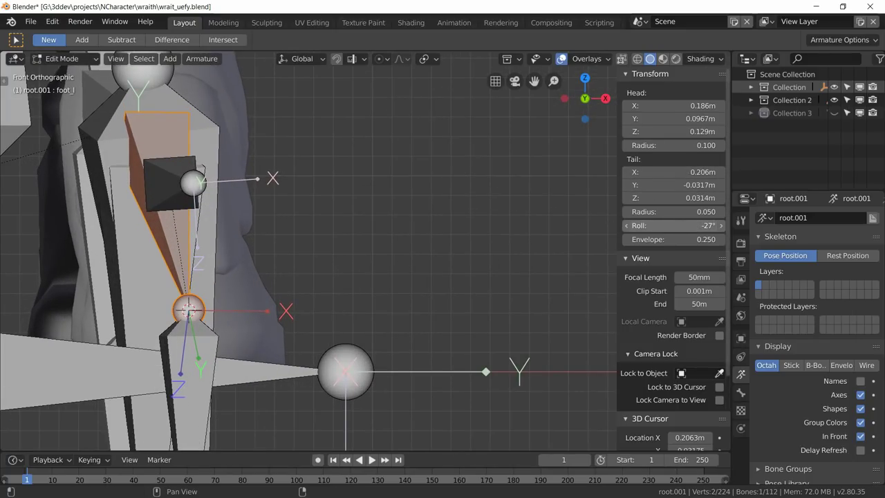
pyautogui.moveTo(395, 278); pyautogui.dragTo(321, 302, button='middle')
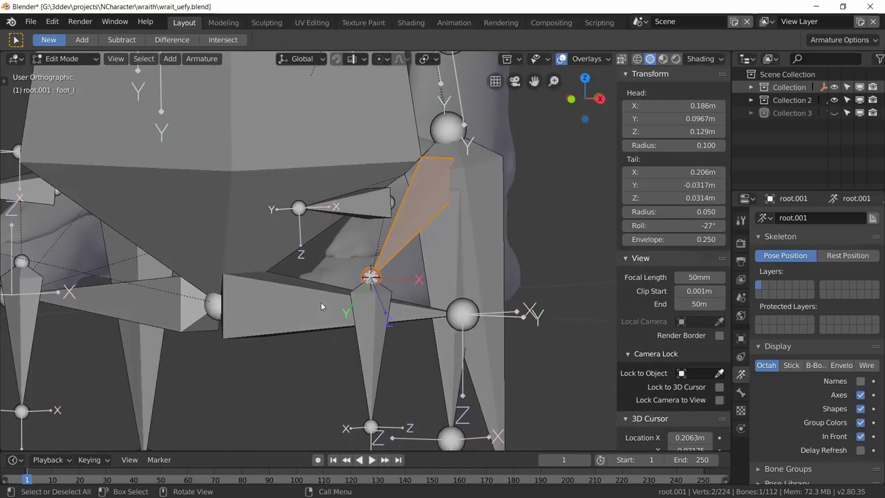
# Rotate the ball_l bone 90° about X around the 3D cursor so it lies horizontally.
pyautogui.click(374, 335)
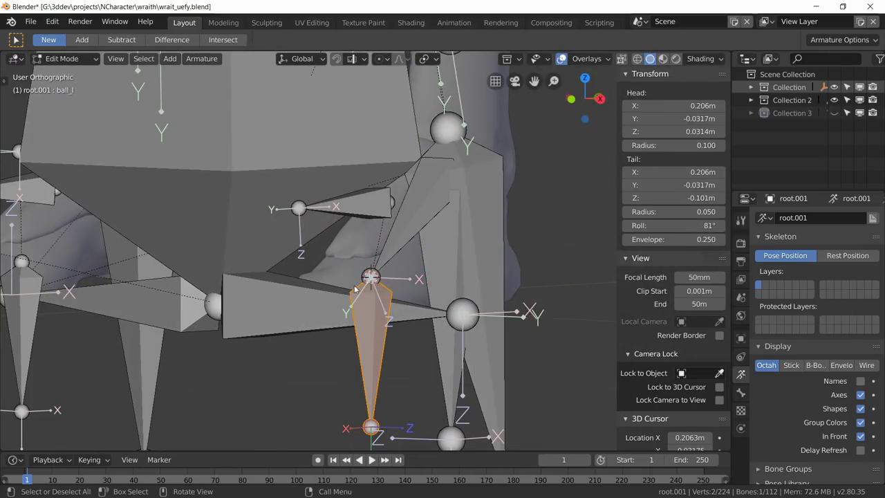
pyautogui.click(431, 59)
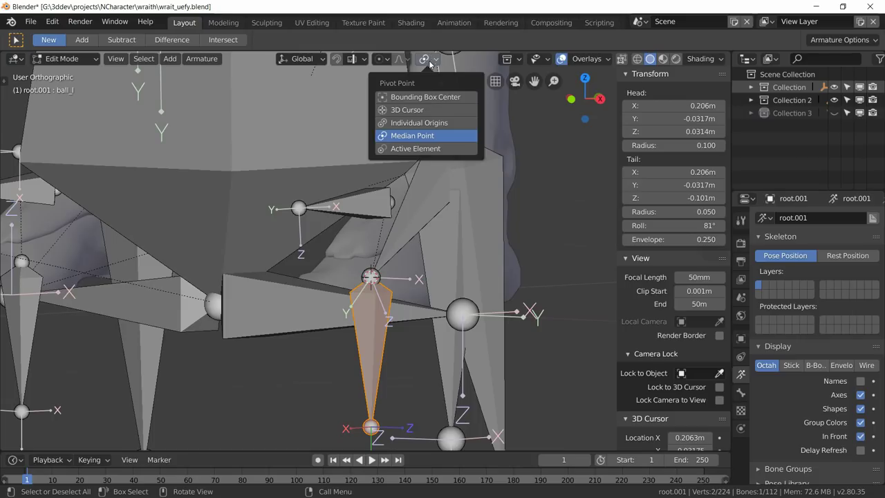
pyautogui.click(412, 109)
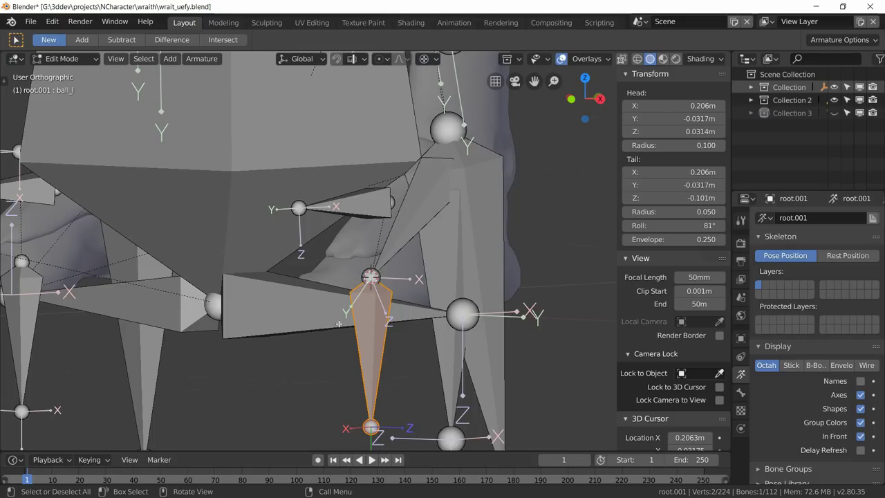
pyautogui.press('r')
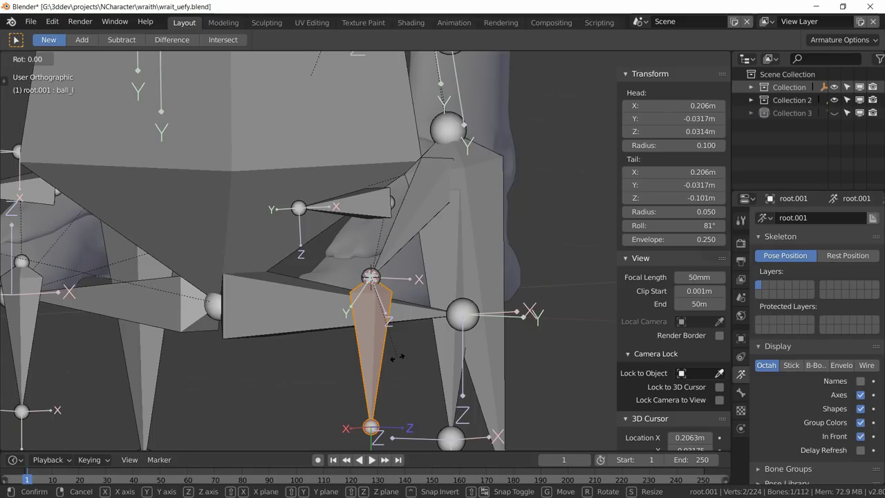
pyautogui.press('x')
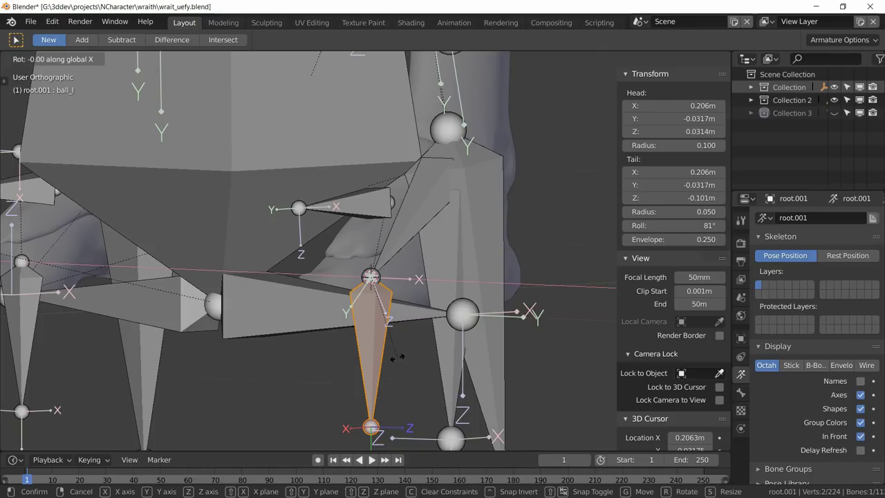
pyautogui.write('90')
pyautogui.press('Return')
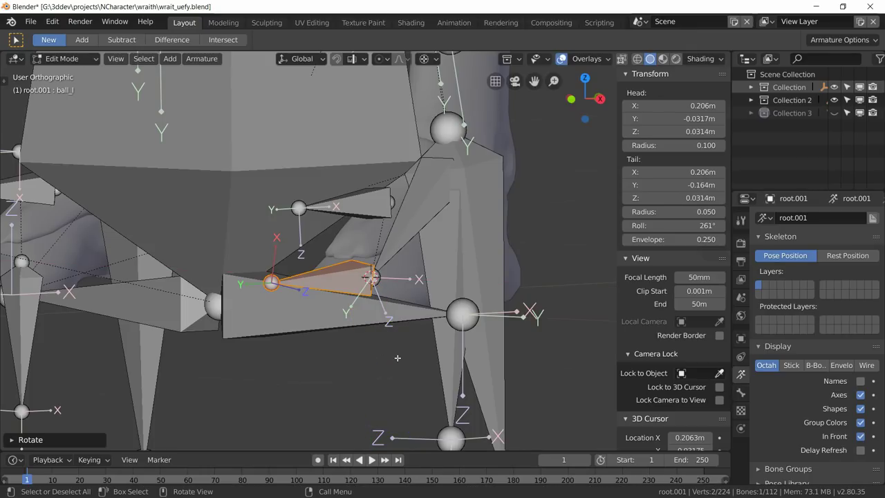
# Set the ball_l toe bone's roll to 269°.
pyautogui.press('KP_1')
pyautogui.scroll(2, 227, 311)
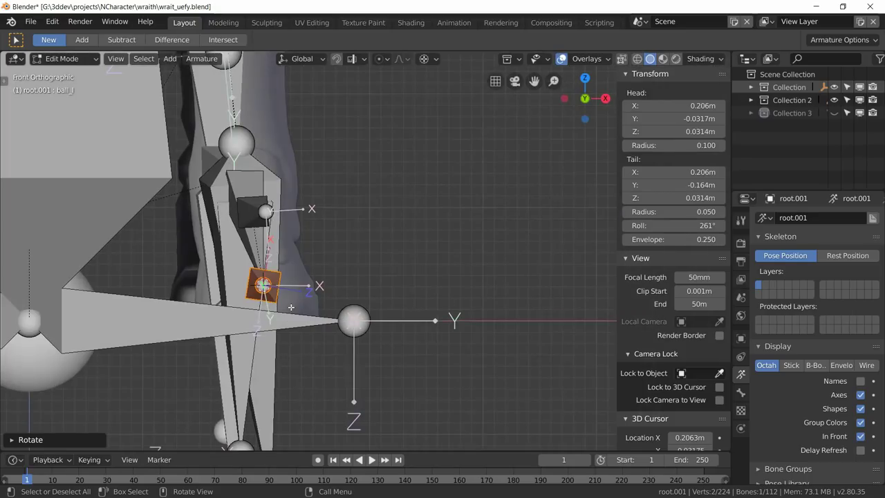
pyautogui.keyDown('shift'); pyautogui.moveTo(227, 311); pyautogui.dragTo(270, 281, button='middle'); pyautogui.keyUp('shift')
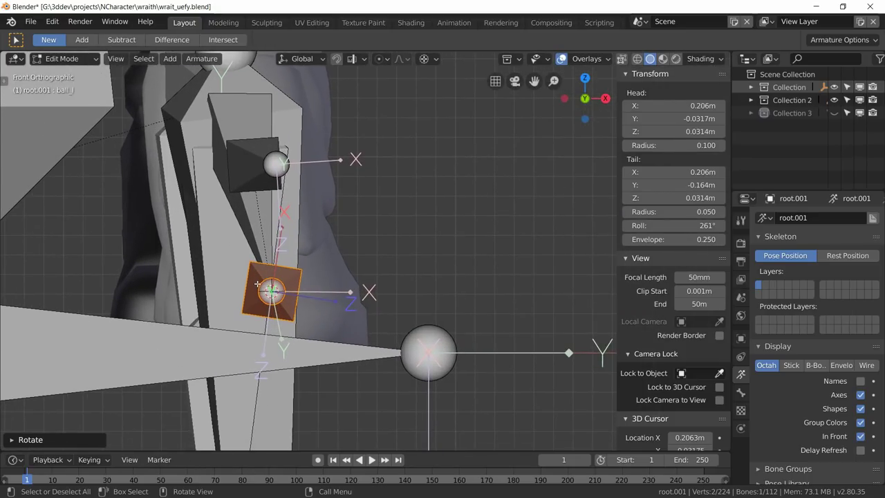
pyautogui.click(257, 281)
pyautogui.click(257, 281)
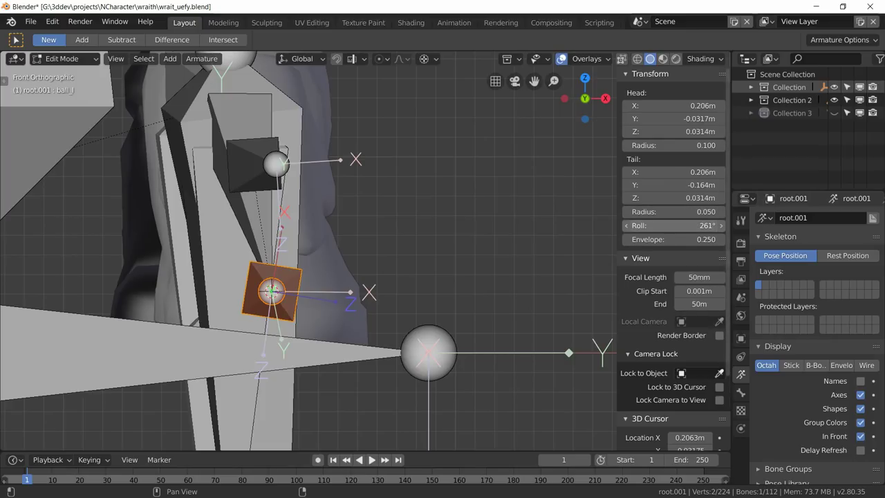
pyautogui.moveTo(684, 225)
pyautogui.mouseDown()
pyautogui.moveTo(695, 225)
pyautogui.moveTo(680, 226)
pyautogui.mouseUp()
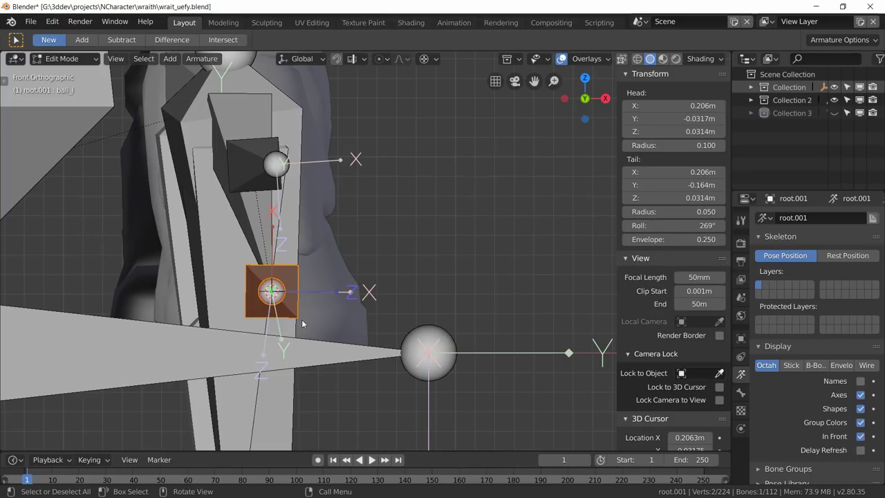
# Save an incremental copy of the rig as wrait_uefy_11.blend.
pyautogui.hotkey('ctrl', 'alt', 's')
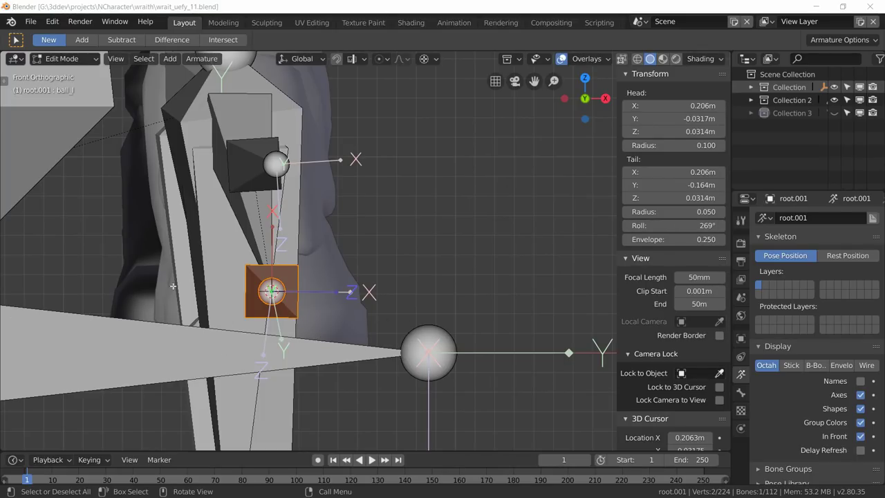
pyautogui.click(240, 224)
pyautogui.moveTo(243, 250); pyautogui.dragTo(261, 315, button='middle')
# Symmetrize foot_l and ball_l to the right leg, giving ball_r roll -269°, then hide bone axes.
pyautogui.click(374, 235)
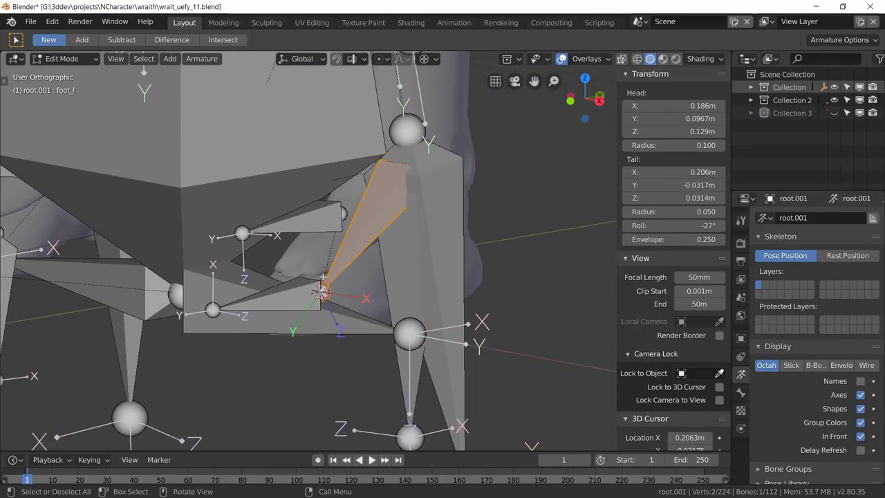
pyautogui.keyDown('shift'); pyautogui.click(273, 308); pyautogui.keyUp('shift')
pyautogui.rightClick(281, 305)
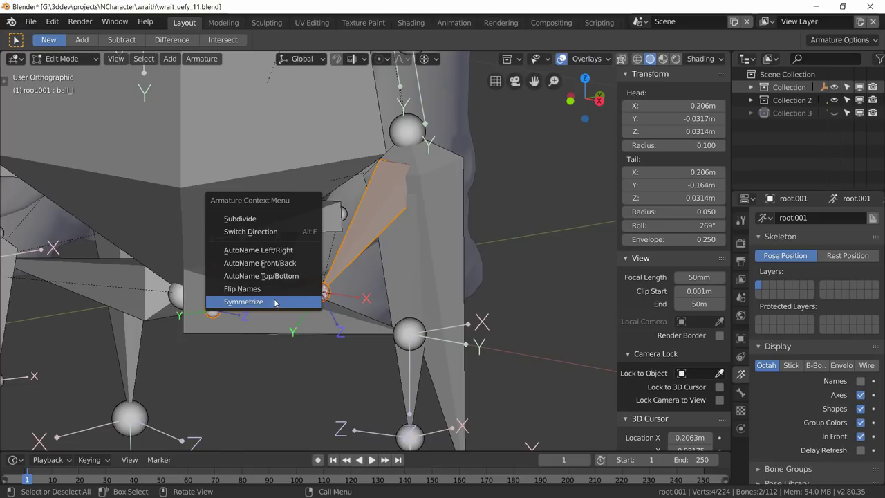
pyautogui.click(244, 302)
pyautogui.moveTo(274, 303); pyautogui.dragTo(51, 230, button='middle')
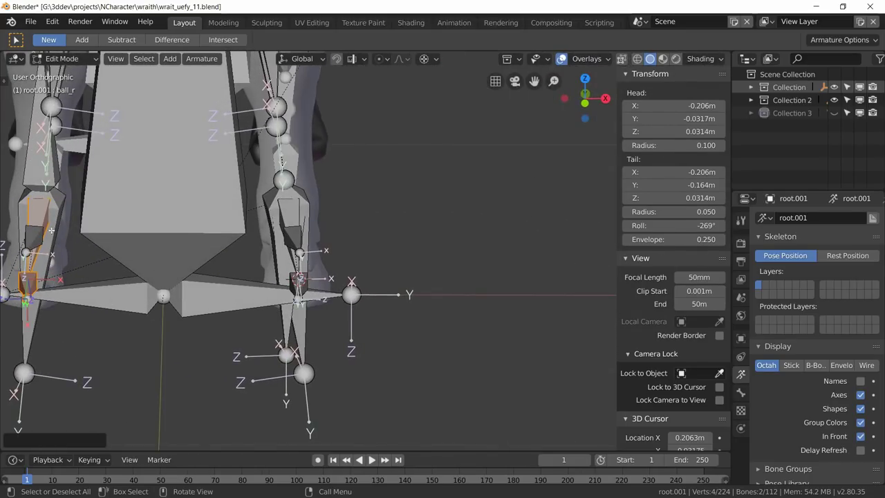
pyautogui.scroll(-3, 51, 230)
pyautogui.scroll(2, 414, 316)
pyautogui.moveTo(414, 316); pyautogui.dragTo(527, 396, button='middle')
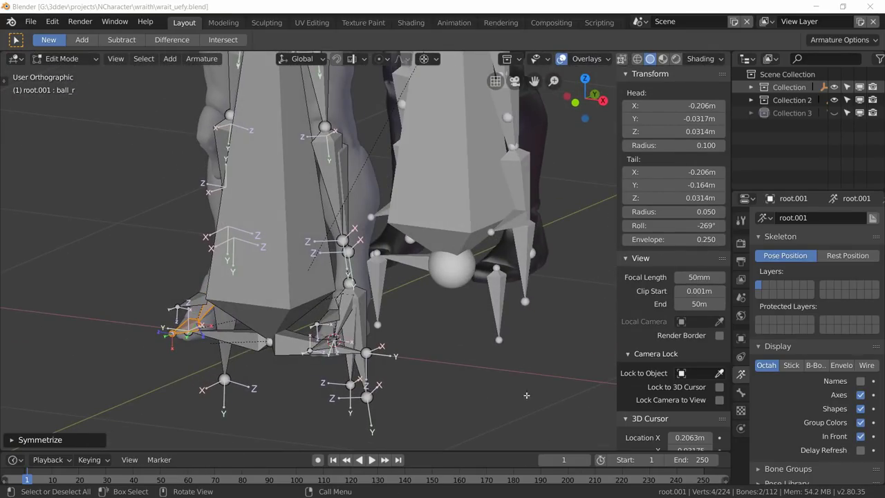
pyautogui.click(860, 395)
# In the Uefy panel, set up Epic Skeleton bone names and pose the Wraith character against the metarig.
pyautogui.scroll(-2, 566, 261)
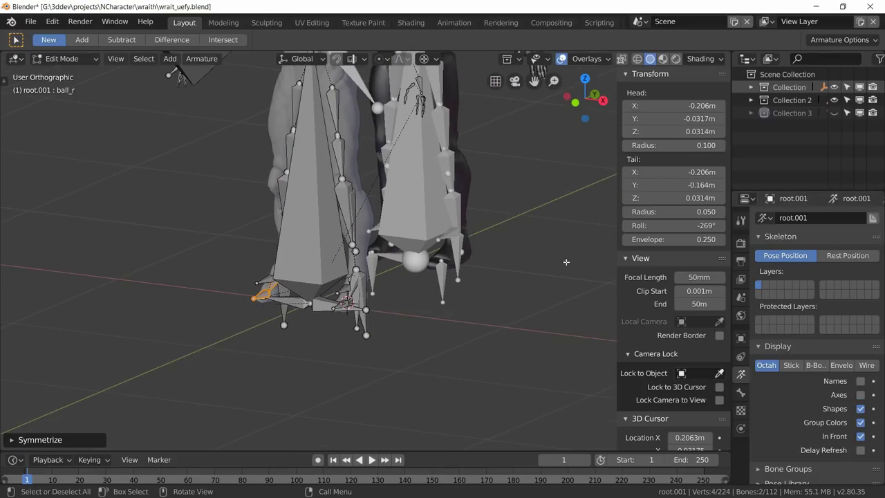
pyautogui.moveTo(566, 262); pyautogui.dragTo(414, 299, button='middle')
pyautogui.scroll(-2, 819, 372)
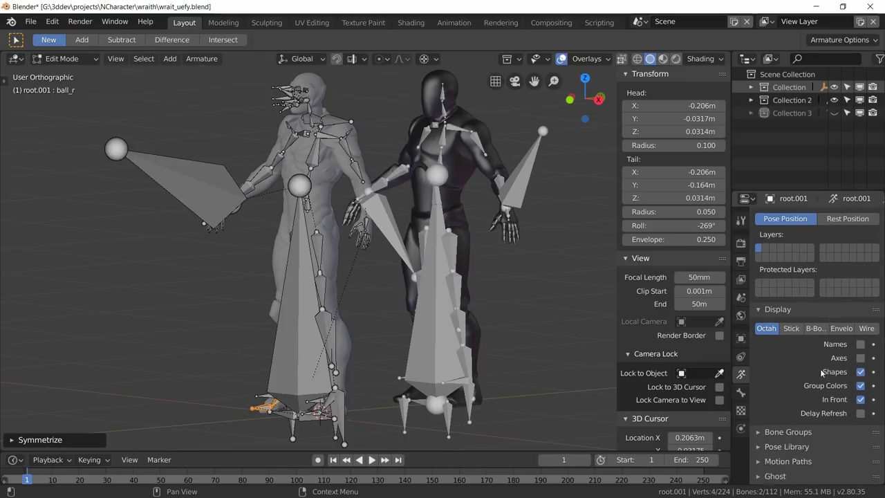
pyautogui.scroll(-10, 820, 368)
pyautogui.scroll(-4, 796, 423)
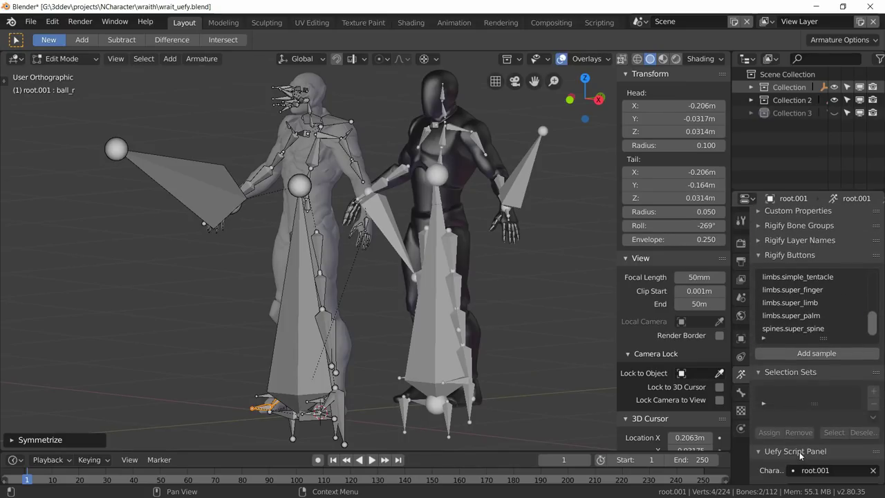
pyautogui.scroll(-8, 799, 443)
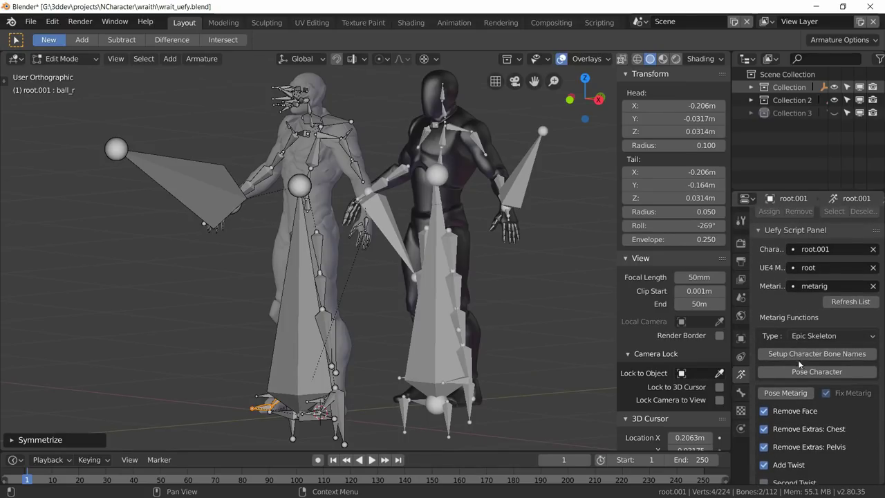
pyautogui.click(793, 354)
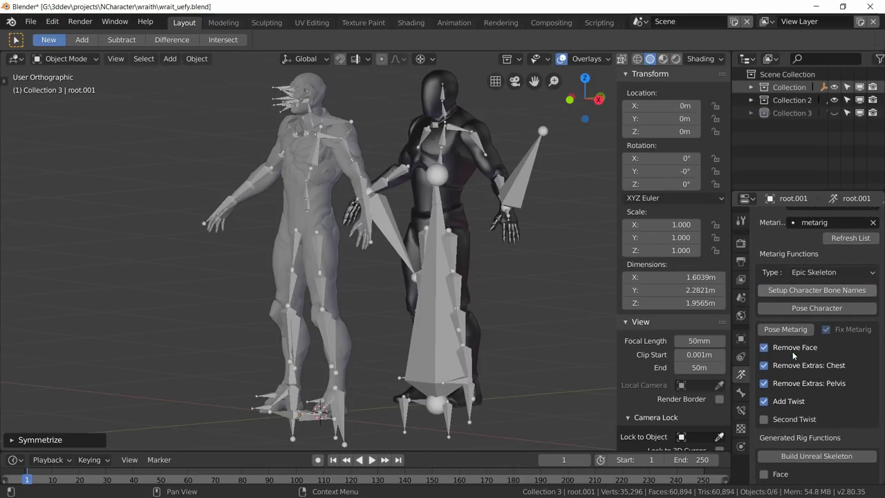
pyautogui.click(816, 308)
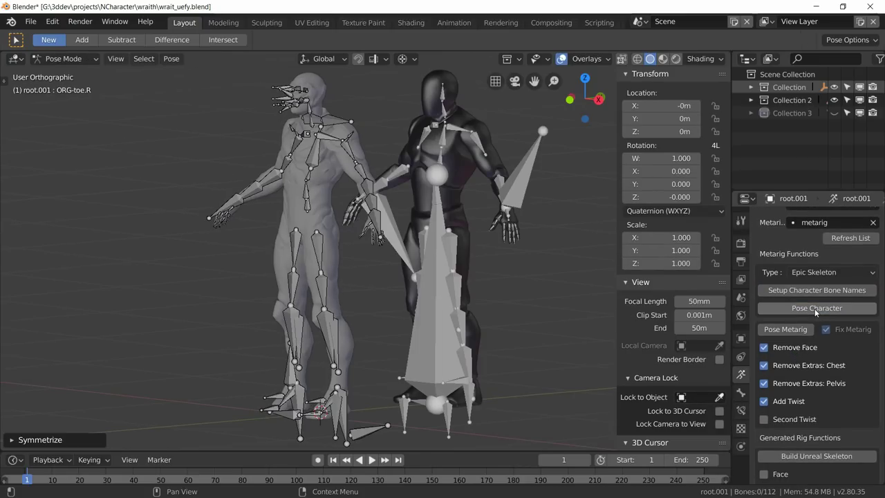
# Zoom onto the right foot in Right Ortho view and save the rig file.
pyautogui.scroll(8, 279, 245)
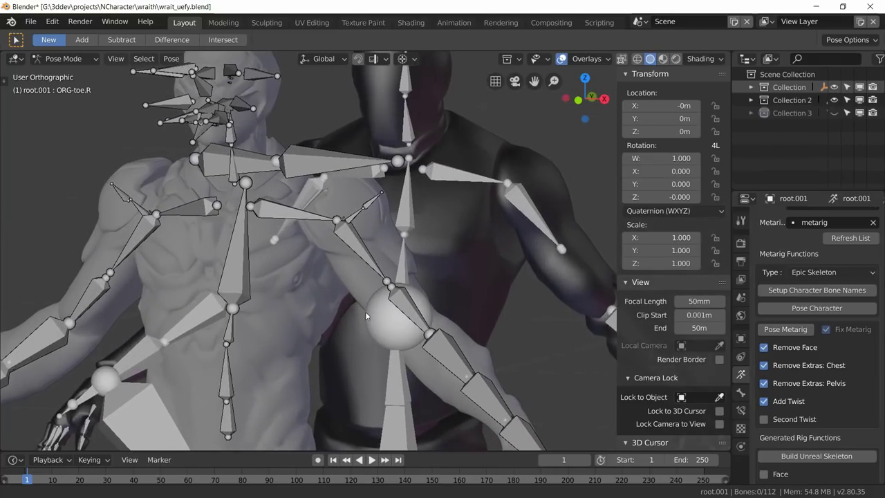
pyautogui.moveTo(364, 311); pyautogui.dragTo(363, 282, button='middle')
pyautogui.scroll(-5, 399, 287)
pyautogui.scroll(6, 360, 323)
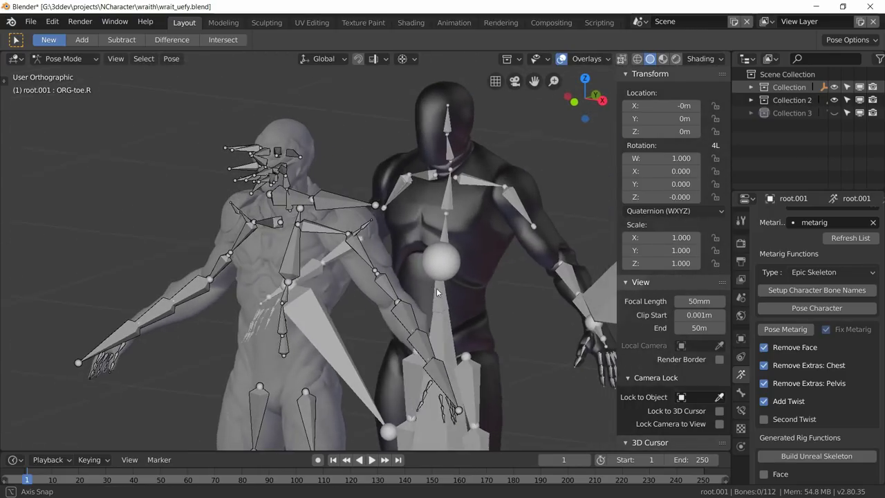
pyautogui.scroll(-3, 367, 326)
pyautogui.moveTo(363, 329); pyautogui.dragTo(346, 302, button='middle')
pyautogui.scroll(10, 346, 302)
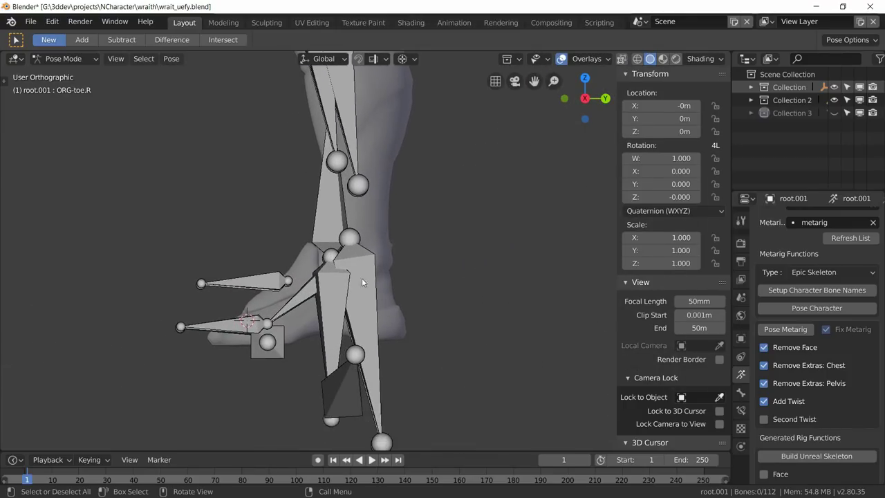
pyautogui.press('KP_3')
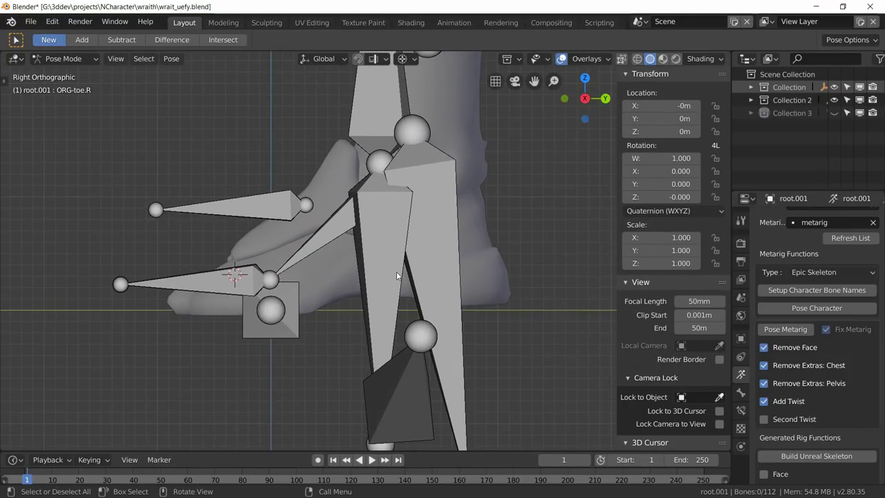
pyautogui.scroll(2, 397, 276)
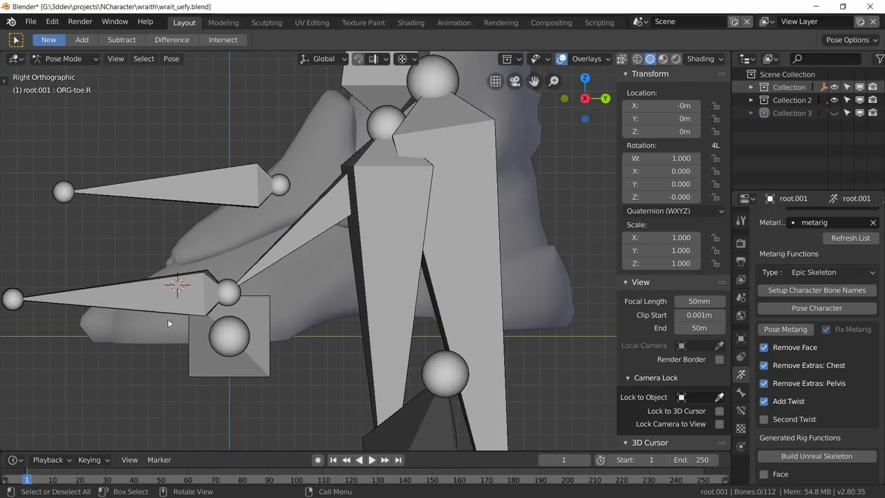
pyautogui.hotkey('ctrl', 's')
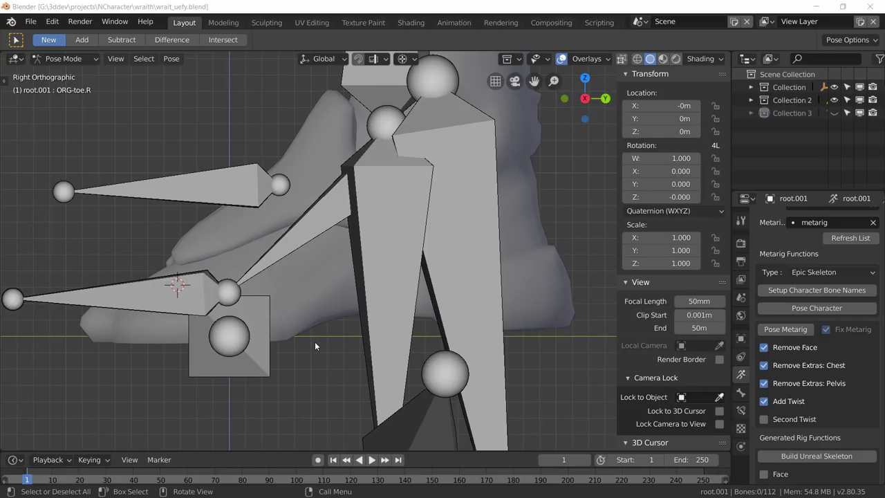
# Box-select the ORG-toe.R bone and set the pivot point to Individual Origins.
pyautogui.press('b')
pyautogui.moveTo(313, 289); pyautogui.dragTo(263, 232)
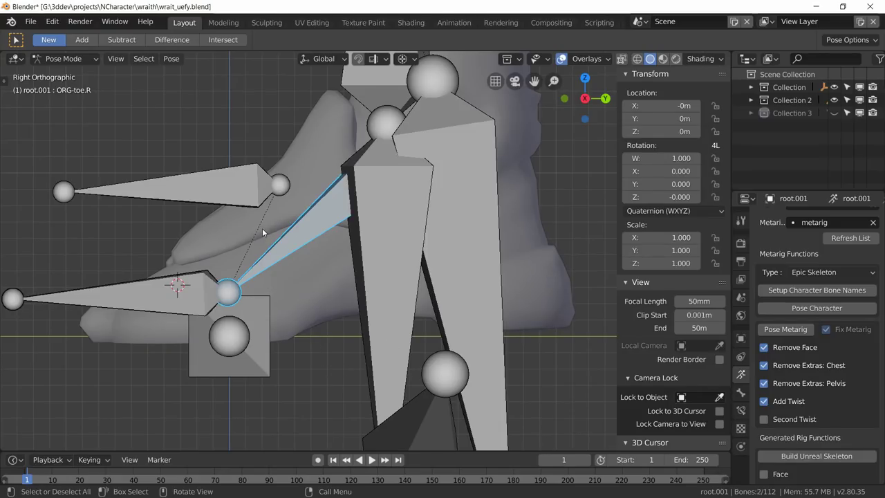
pyautogui.press('r')
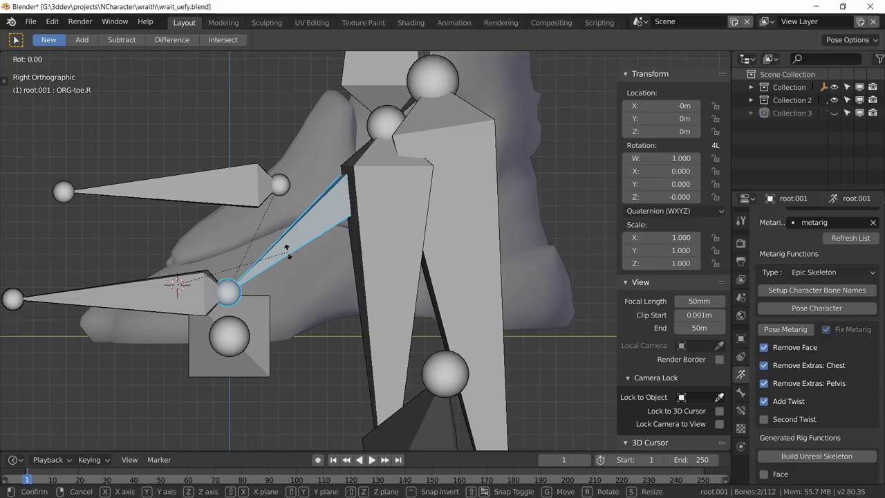
pyautogui.rightClick(322, 217)
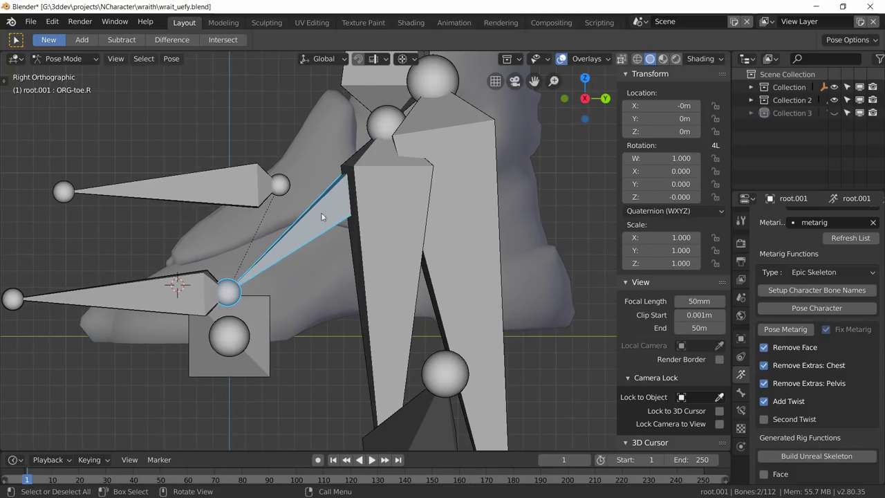
pyautogui.click(406, 59)
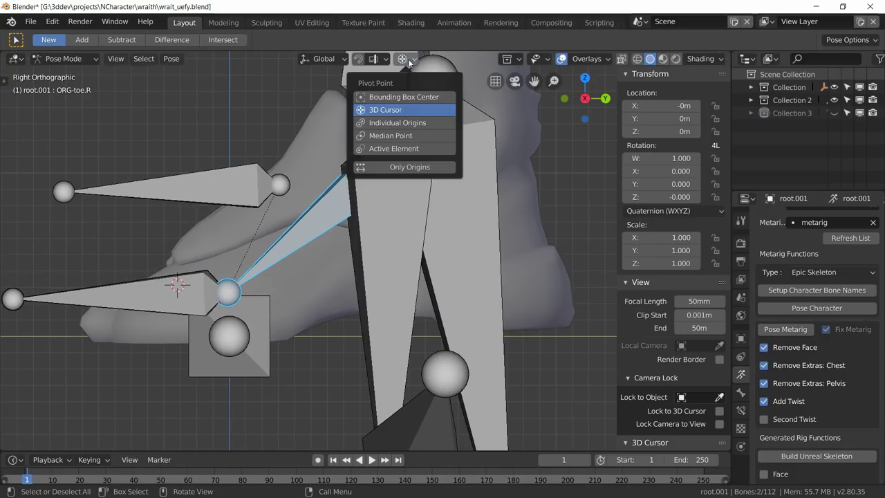
pyautogui.click(408, 121)
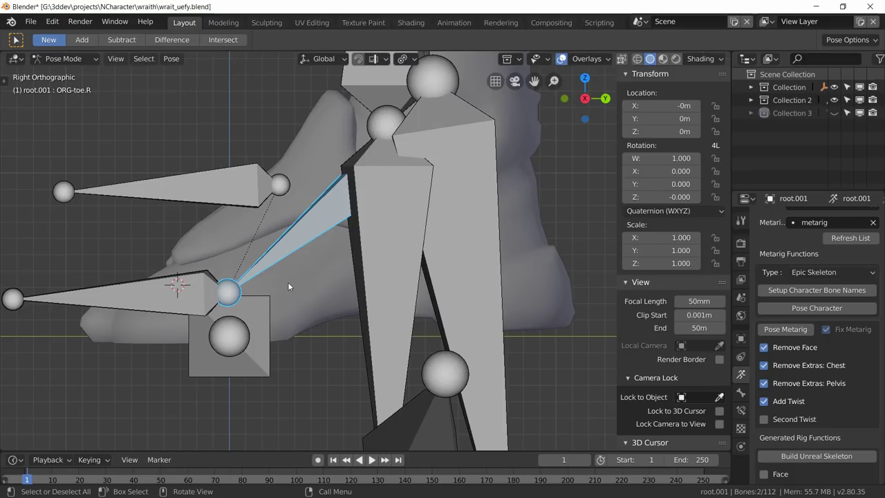
# Rotate the ORG-toe.R bone to follow the mesh toes, checking it in front view.
pyautogui.press('r')
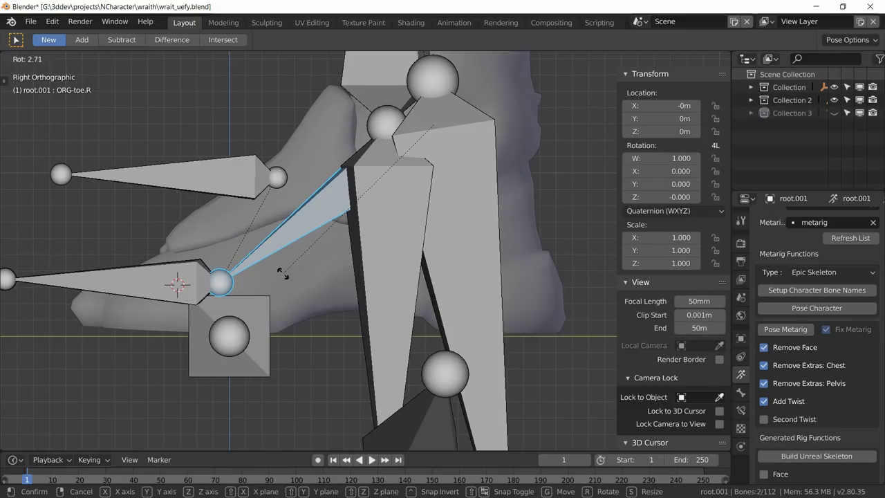
pyautogui.click(283, 275)
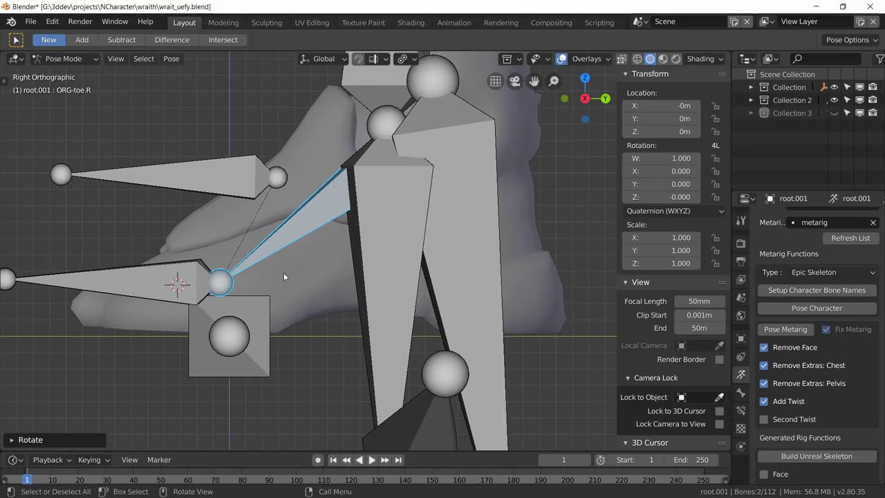
pyautogui.press('KP_1')
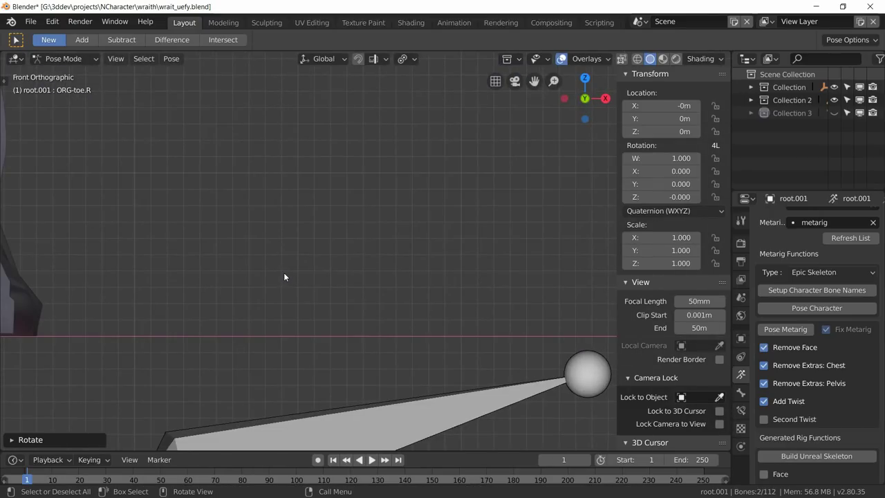
pyautogui.press('KP_Decimal')
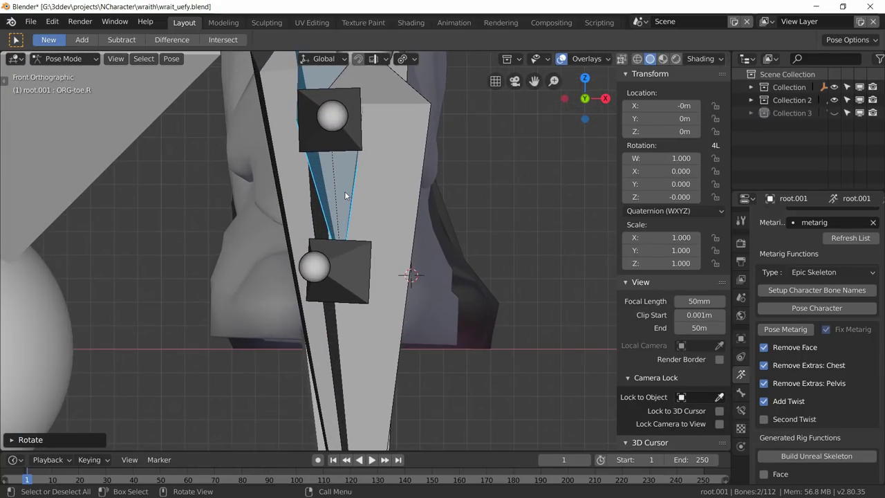
pyautogui.press('r')
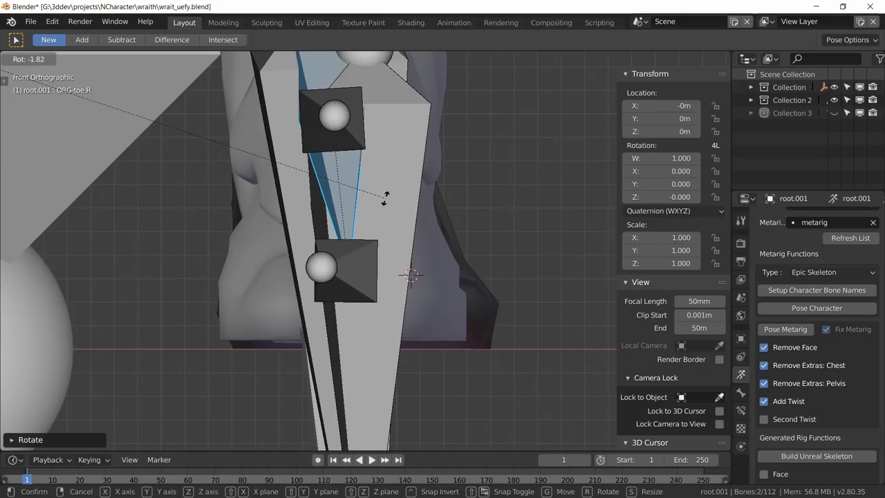
pyautogui.click(385, 200)
# Recheck the toe bone alignment from the right side view without further rotation.
pyautogui.press('KP_3')
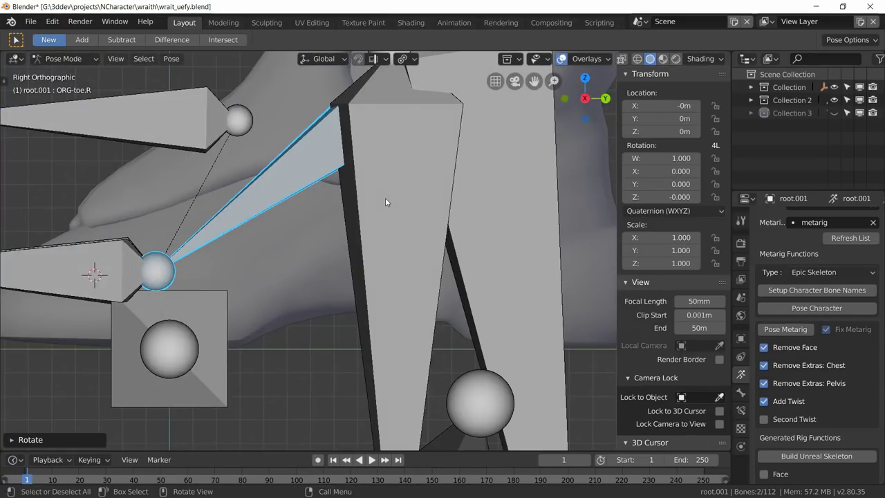
pyautogui.scroll(-3, 386, 202)
pyautogui.keyDown('shift'); pyautogui.moveTo(397, 221); pyautogui.dragTo(335, 241, button='middle'); pyautogui.keyUp('shift')
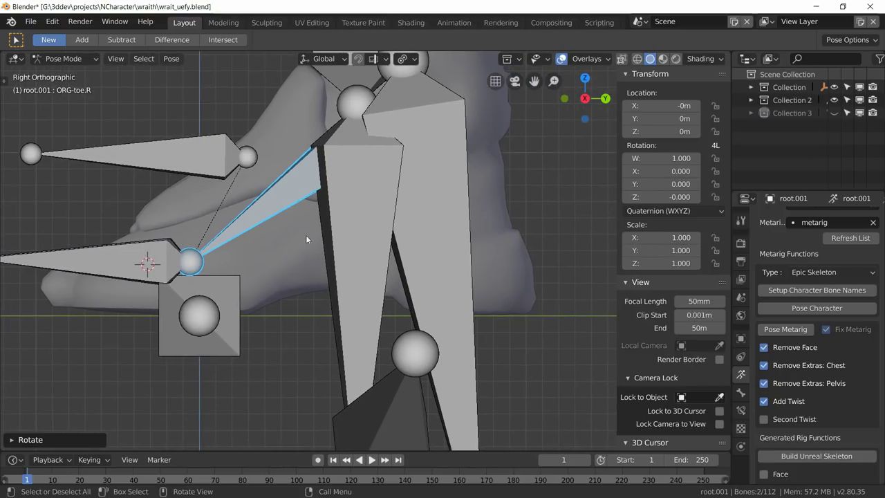
pyautogui.press('r')
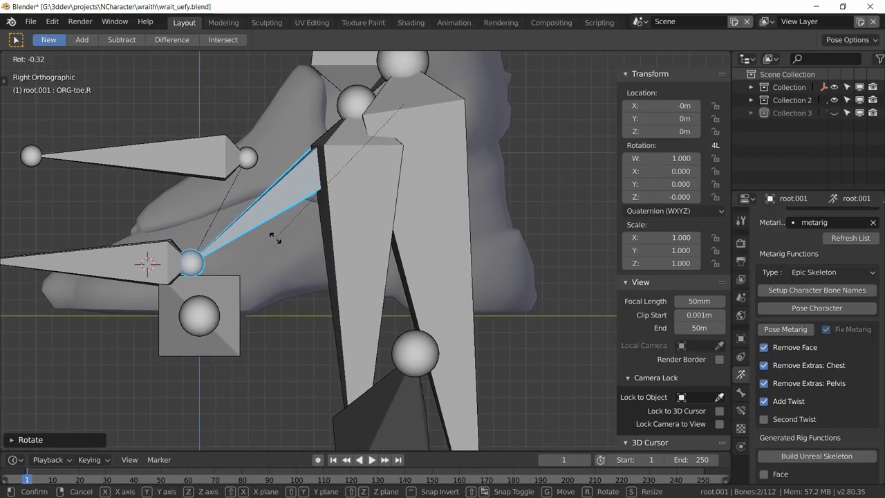
pyautogui.press('Escape')
pyautogui.scroll(-2, 276, 242)
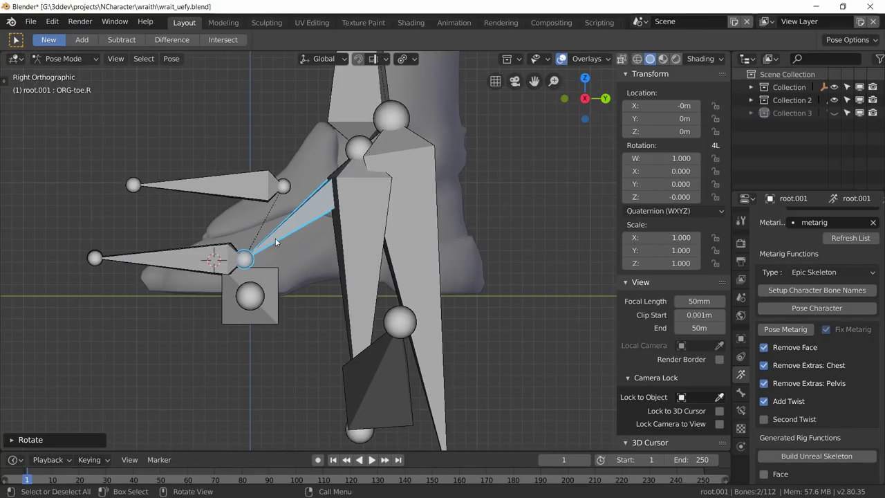
pyautogui.keyDown('shift'); pyautogui.moveTo(271, 277); pyautogui.dragTo(274, 295, button='middle'); pyautogui.keyUp('shift')
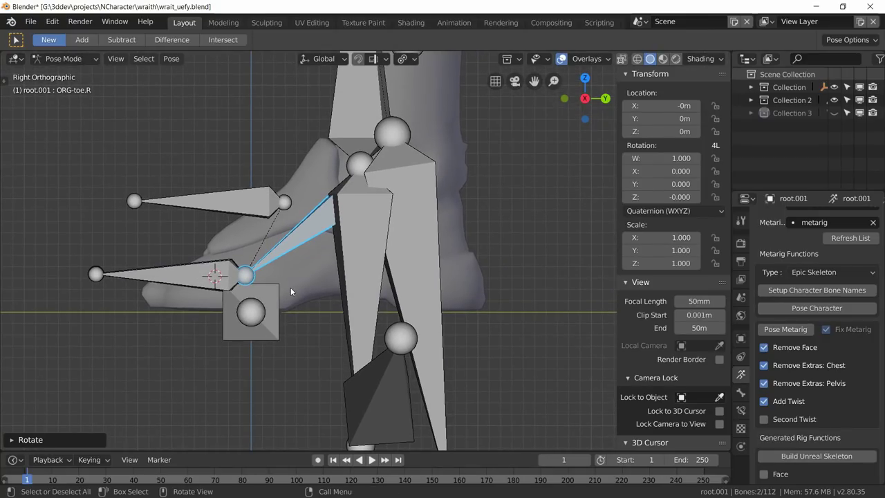
# Select all metarig bones and lower them slightly along the Z axis.
pyautogui.press('a')
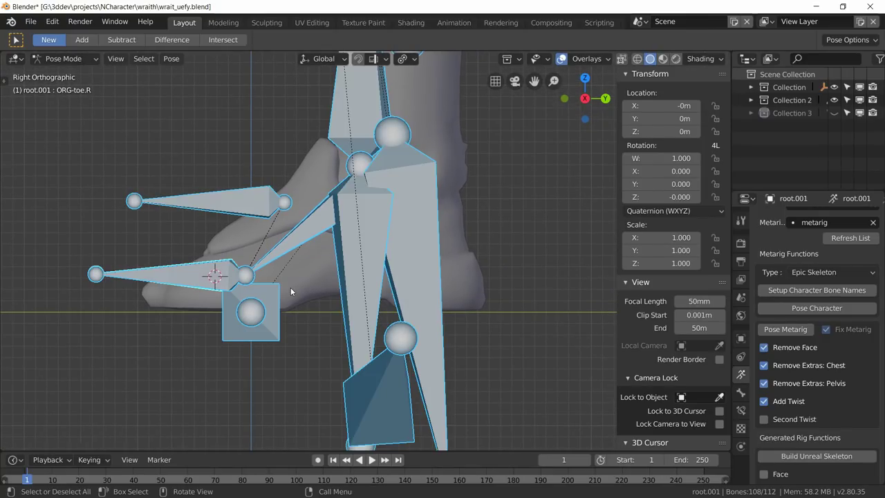
pyautogui.press('g')
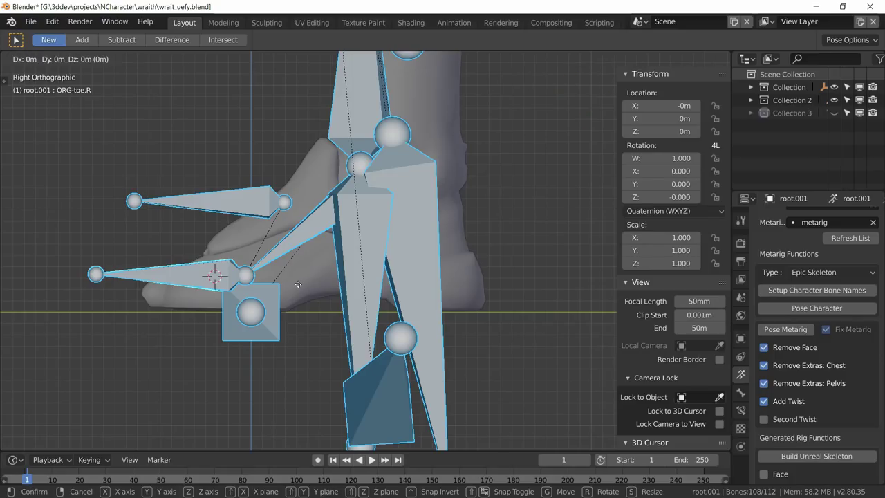
pyautogui.press('z')
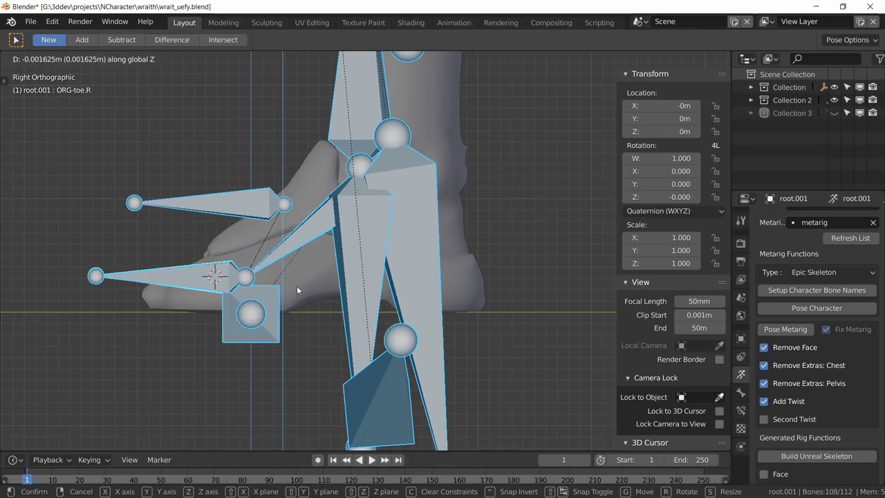
pyautogui.click(296, 286)
pyautogui.scroll(-4, 276, 294)
pyautogui.scroll(5, 275, 293)
pyautogui.moveTo(275, 294); pyautogui.dragTo(395, 291, button='middle')
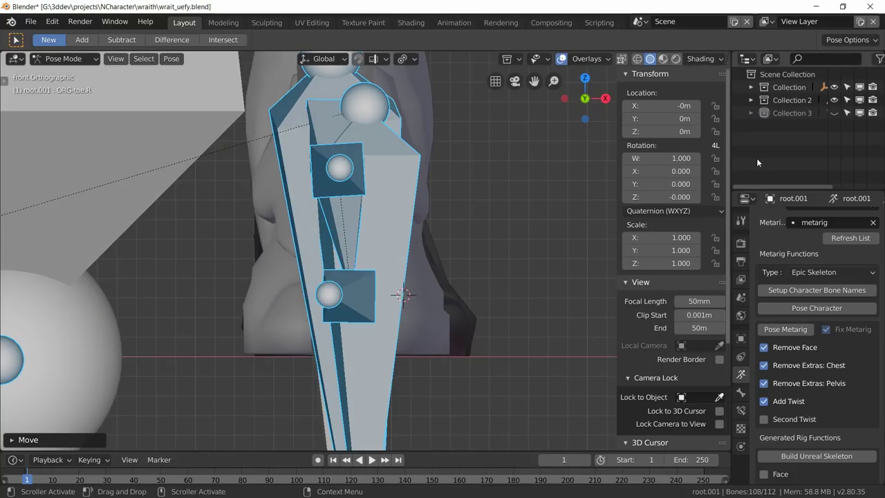
# Hide the Collection objects, lower the rig along Z once more, and deselect all bones.
pyautogui.click(834, 86)
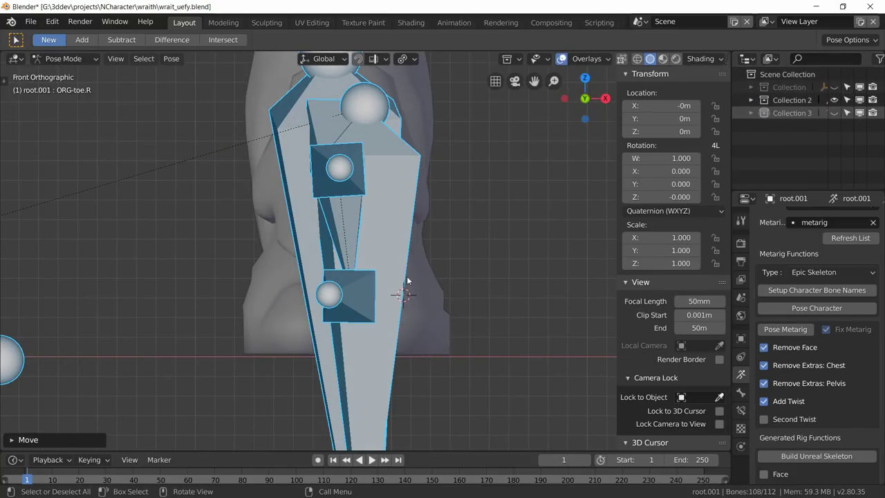
pyautogui.keyDown('shift'); pyautogui.moveTo(409, 280); pyautogui.dragTo(426, 205, button='middle'); pyautogui.keyUp('shift')
pyautogui.scroll(3, 419, 272)
pyautogui.press('g')
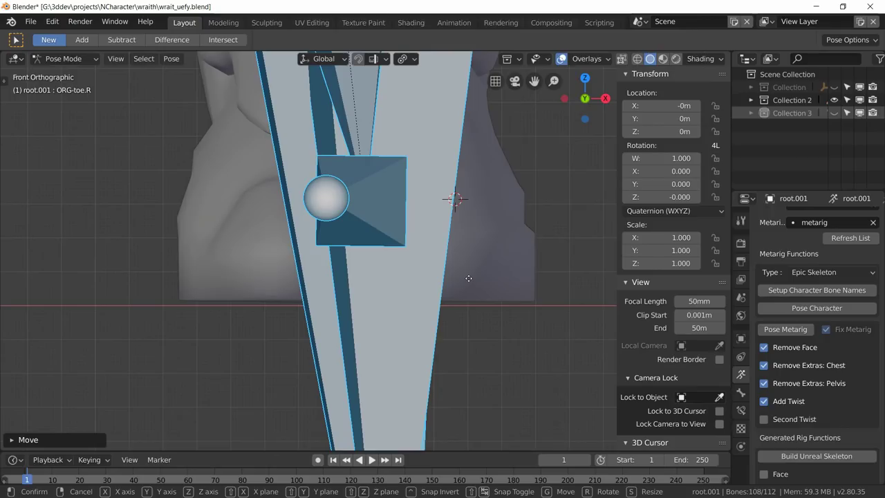
pyautogui.press('z')
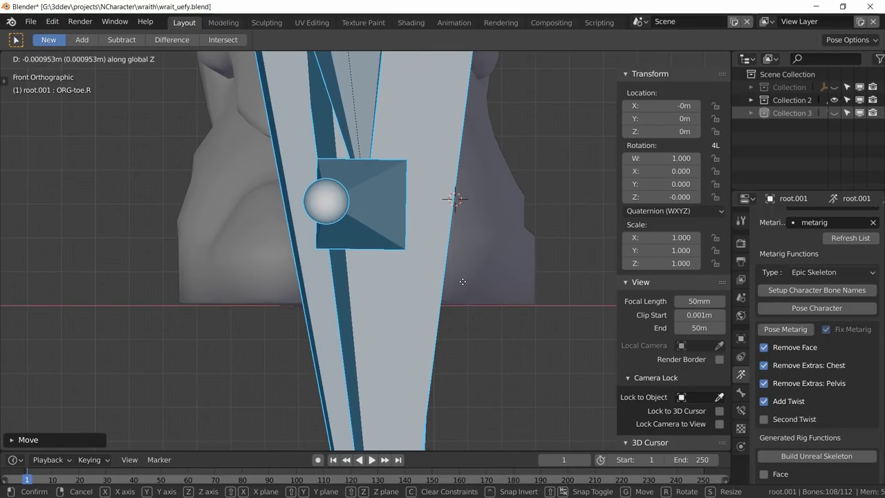
pyautogui.click(460, 280)
pyautogui.scroll(-5, 460, 279)
pyautogui.moveTo(445, 327); pyautogui.dragTo(69, 152, button='middle')
pyautogui.click(381, 349)
# Select the left hand's index, middle and ring finger bones, then box-select the rest.
pyautogui.scroll(6, 460, 92)
pyautogui.keyDown('shift'); pyautogui.moveTo(399, 299); pyautogui.dragTo(340, 342, button='middle'); pyautogui.keyUp('shift')
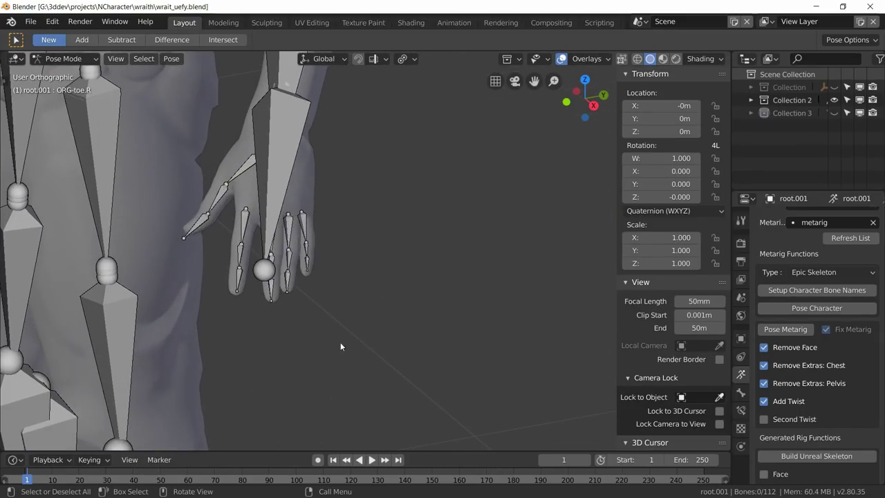
pyautogui.scroll(5, 237, 335)
pyautogui.click(267, 233)
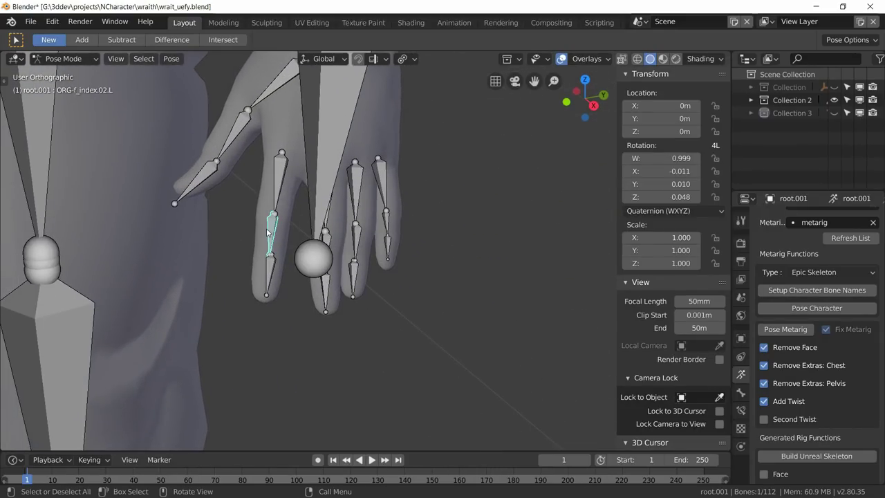
pyautogui.keyDown('shift'); pyautogui.click(269, 273); pyautogui.keyUp('shift')
pyautogui.moveTo(268, 273); pyautogui.dragTo(147, 206, button='middle')
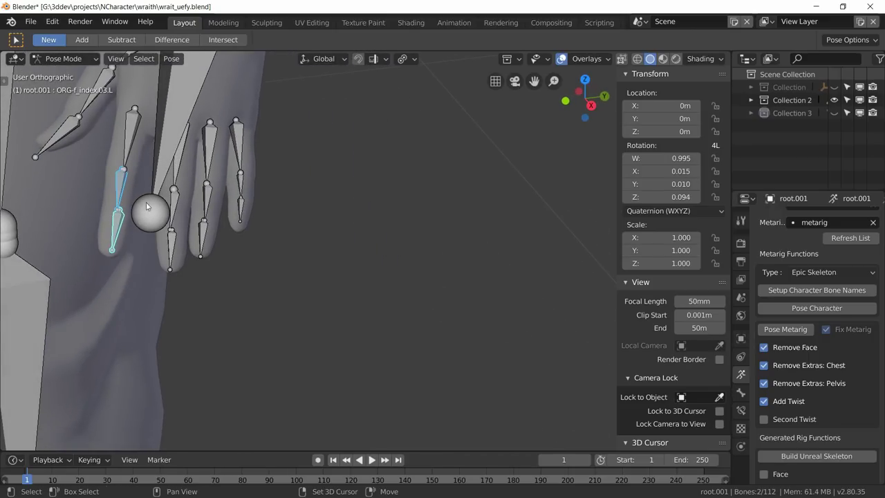
pyautogui.keyDown('shift'); pyautogui.click(175, 205); pyautogui.keyUp('shift')
pyautogui.keyDown('shift'); pyautogui.click(176, 246); pyautogui.keyUp('shift')
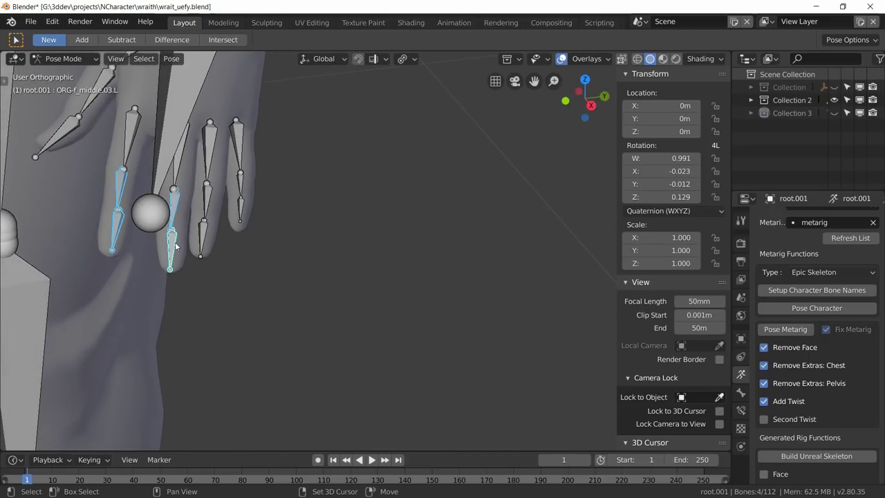
pyautogui.keyDown('shift'); pyautogui.click(209, 201); pyautogui.keyUp('shift')
pyautogui.keyDown('shift'); pyautogui.click(203, 235); pyautogui.keyUp('shift')
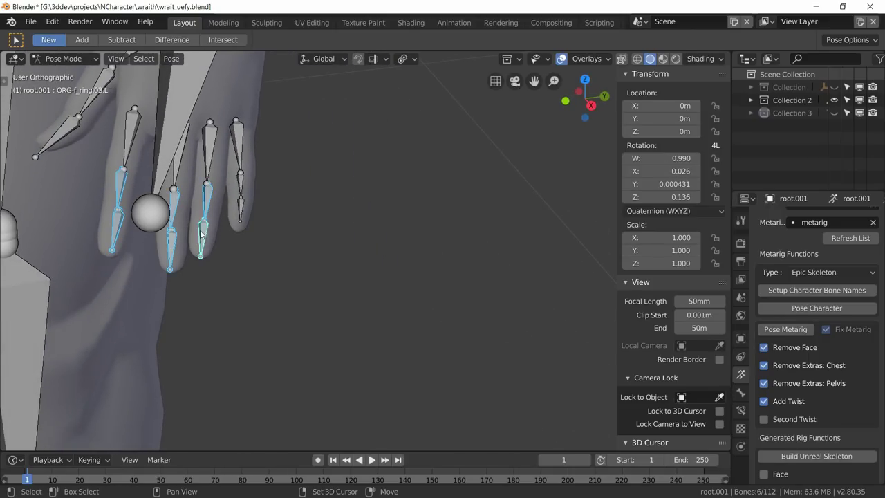
pyautogui.press('b')
pyautogui.moveTo(322, 304); pyautogui.dragTo(232, 187)
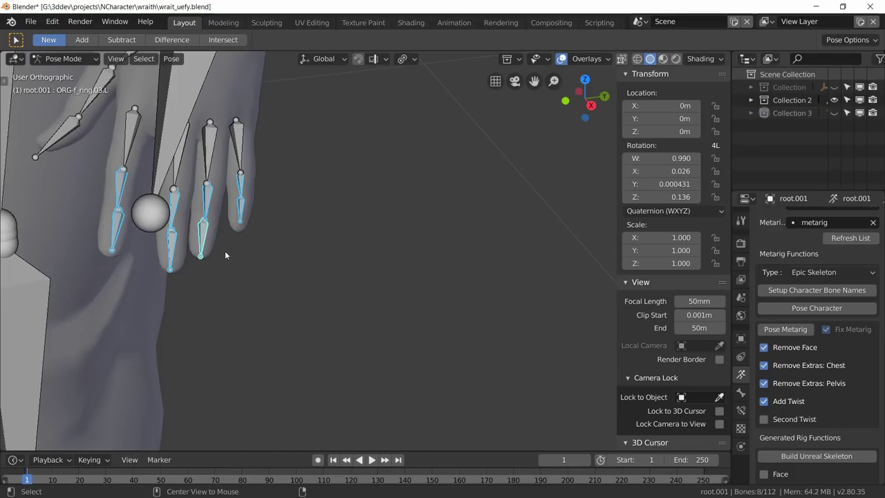
# Clear the selected finger bones' rotation and copy the resulting pose.
pyautogui.hotkey('alt', 'r')
pyautogui.moveTo(224, 250); pyautogui.dragTo(379, 271, button='middle')
pyautogui.hotkey('ctrl', 'c')
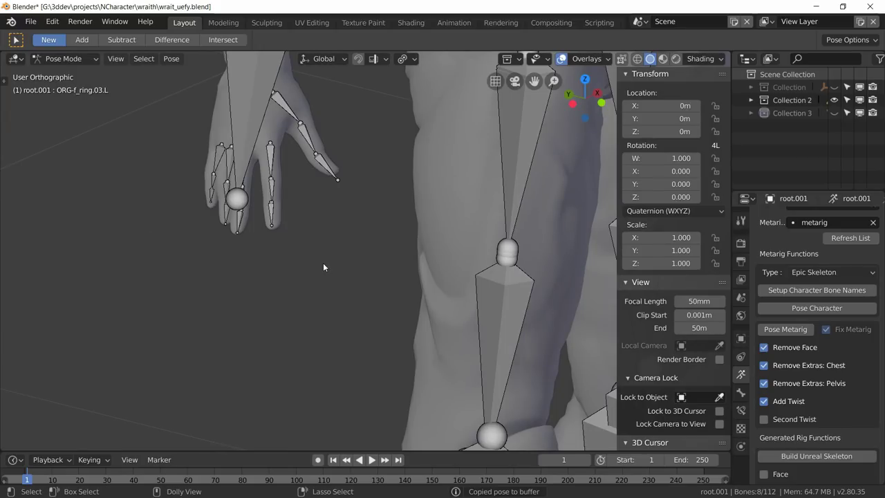
# Paste the copied finger pose onto the other hand's finger bones.
pyautogui.hotkey('ctrl', 'v')
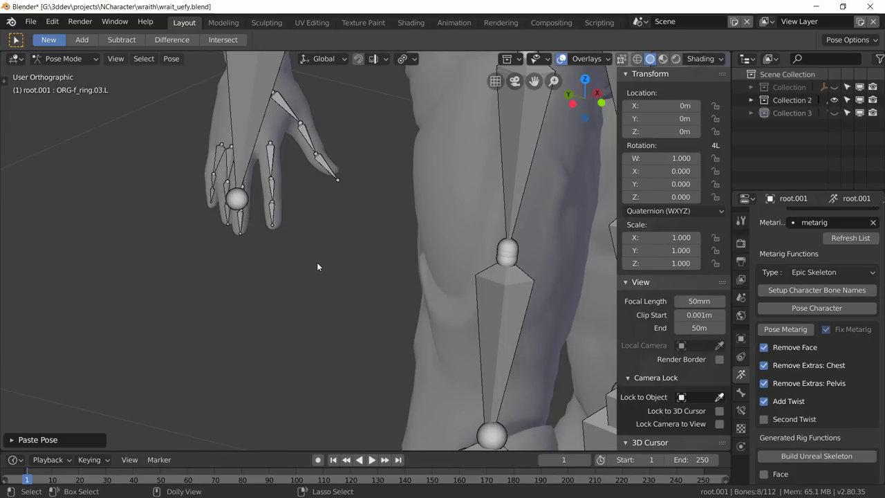
pyautogui.moveTo(254, 201); pyautogui.dragTo(360, 247, button='middle')
pyautogui.scroll(-5, 282, 220)
pyautogui.scroll(3, 447, 227)
# Orbit and zoom around the rigged body to inspect the thighs and legs.
pyautogui.moveTo(450, 236); pyautogui.dragTo(347, 199, button='middle')
pyautogui.scroll(-4, 348, 204)
pyautogui.scroll(2, 354, 265)
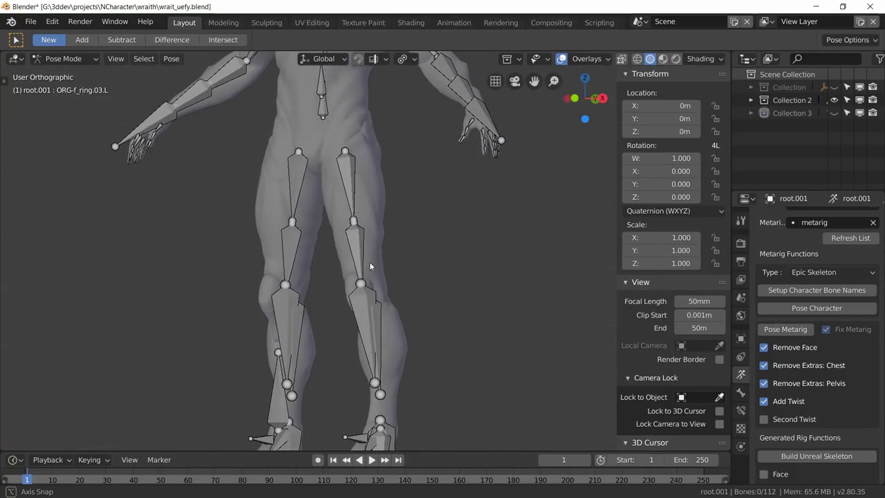
pyautogui.moveTo(369, 262); pyautogui.dragTo(321, 230, button='middle')
pyautogui.scroll(-4, 352, 305)
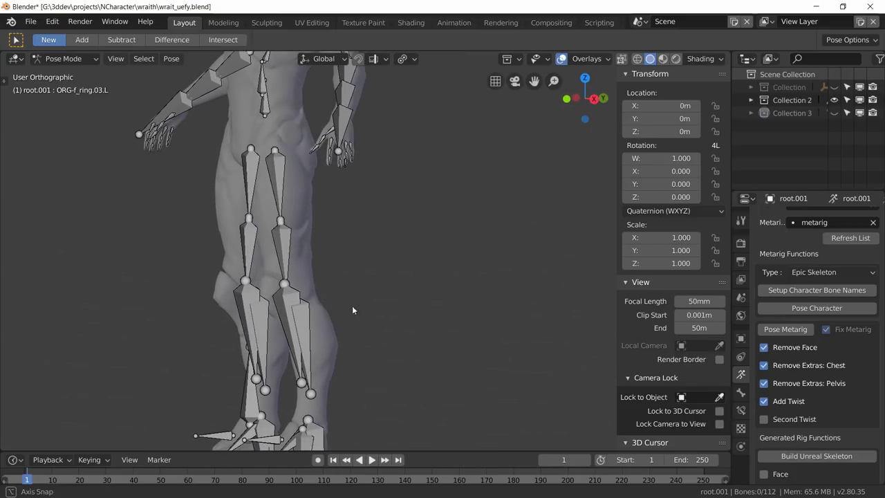
pyautogui.click(69, 59)
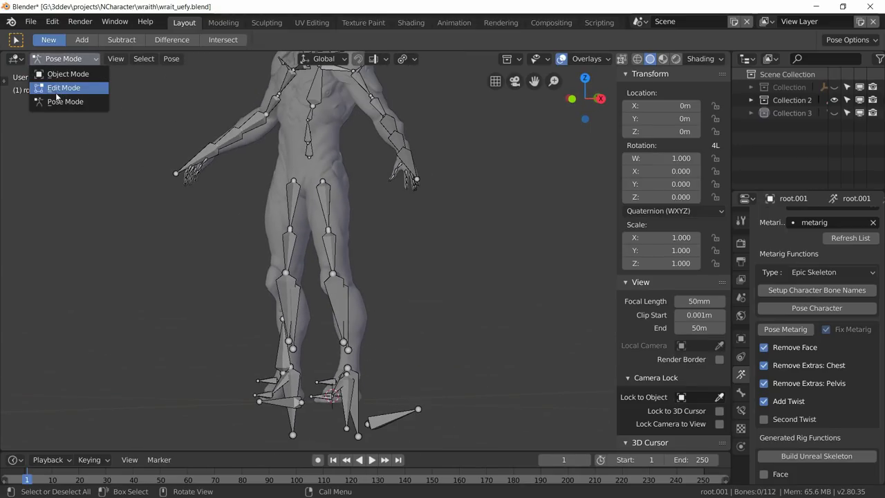
# Return to Object Mode and select the Wraith.001 body mesh.
pyautogui.click(57, 88)
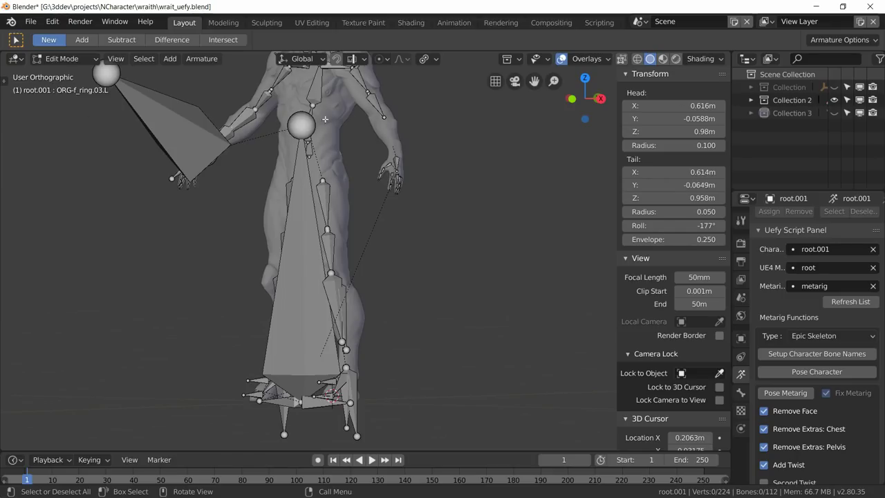
pyautogui.click(60, 59)
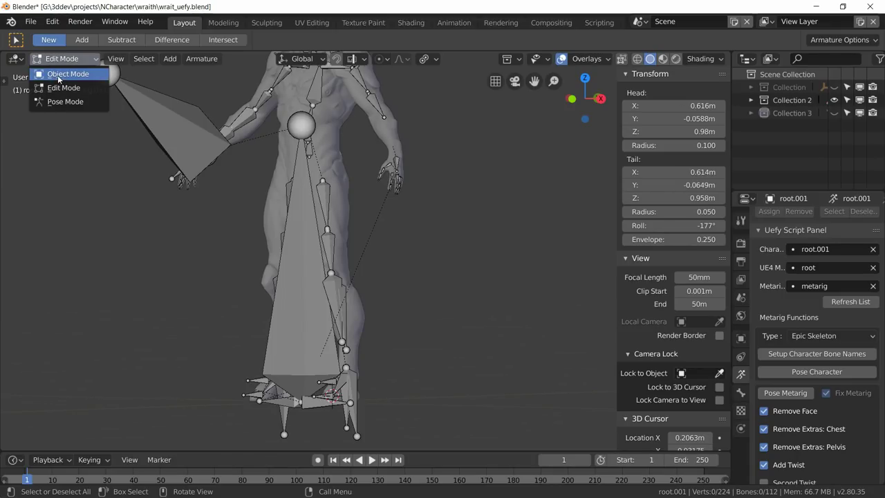
pyautogui.click(60, 75)
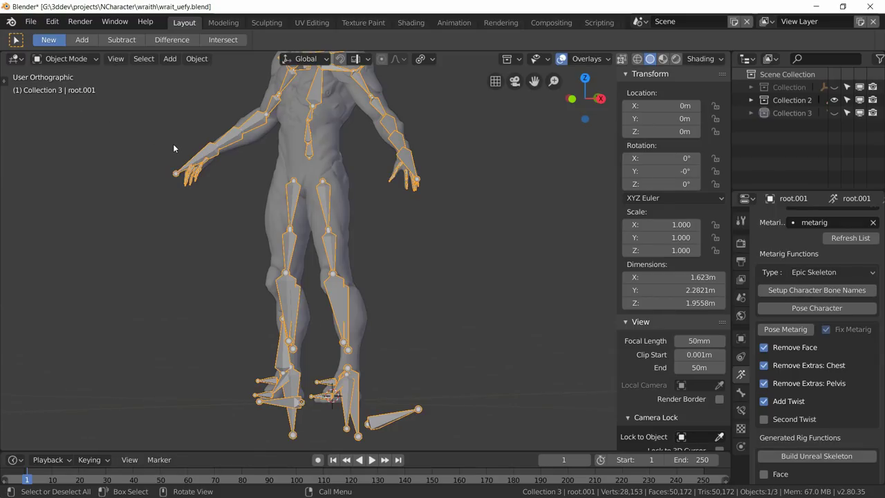
pyautogui.click(333, 144)
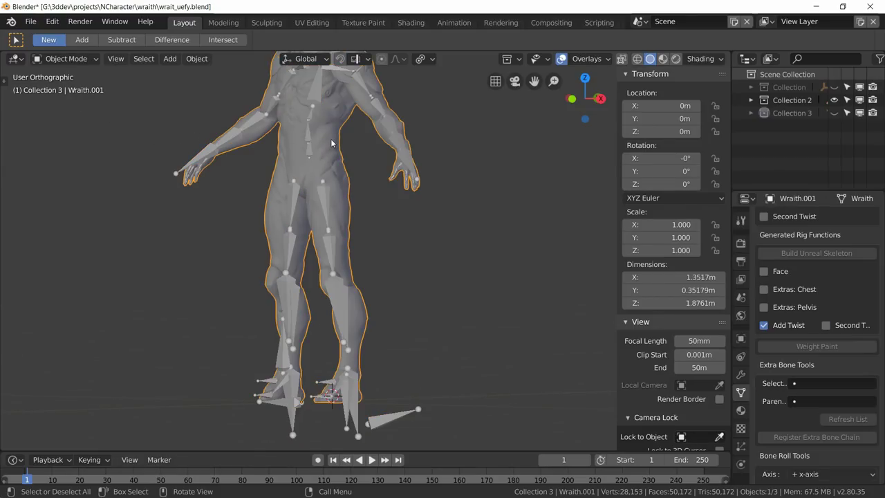
# Duplicate Wraith.001's Armature modifier, apply the copy, and reselect root.001.
pyautogui.click(740, 374)
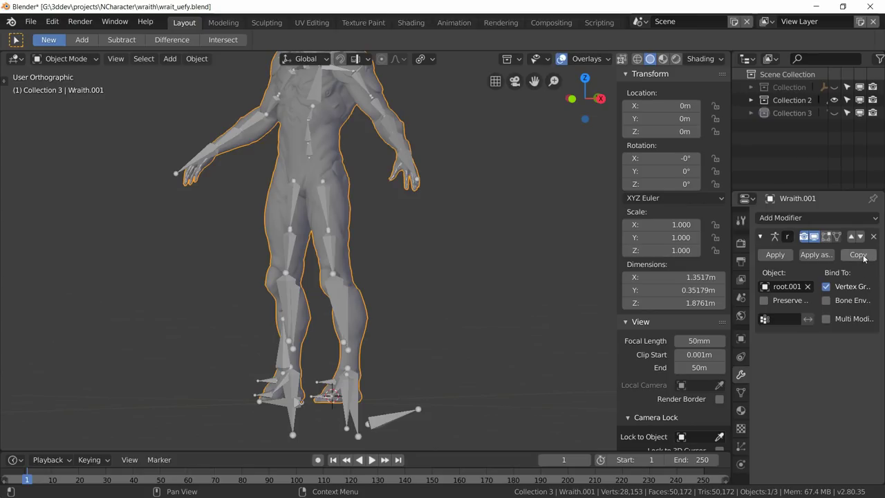
pyautogui.click(859, 255)
pyautogui.click(775, 364)
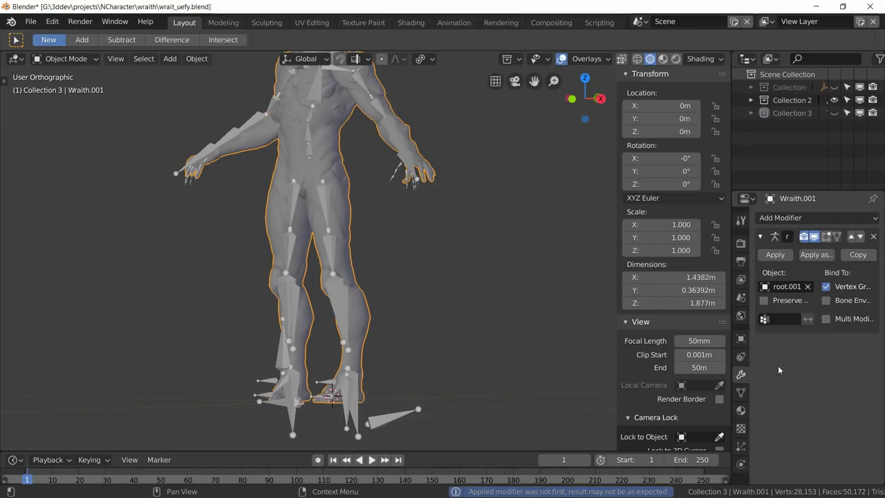
pyautogui.click(306, 137)
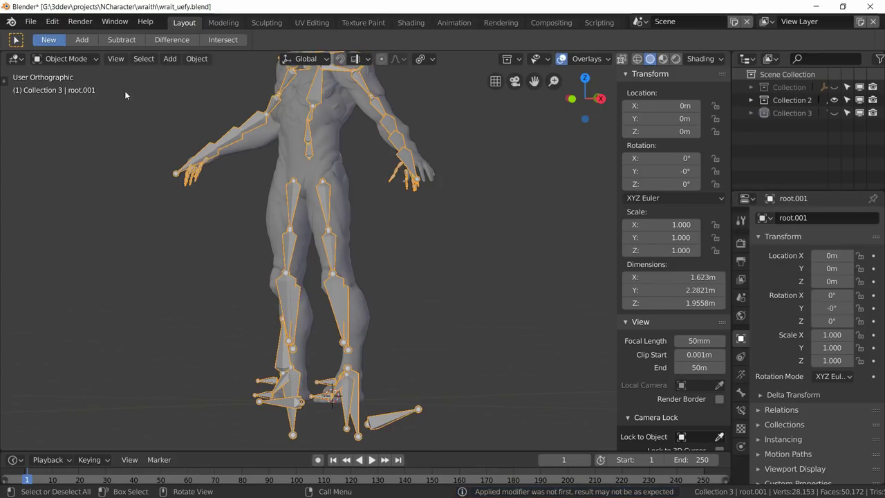
# In Pose Mode, apply root.001's current pose as its rest pose.
pyautogui.click(71, 59)
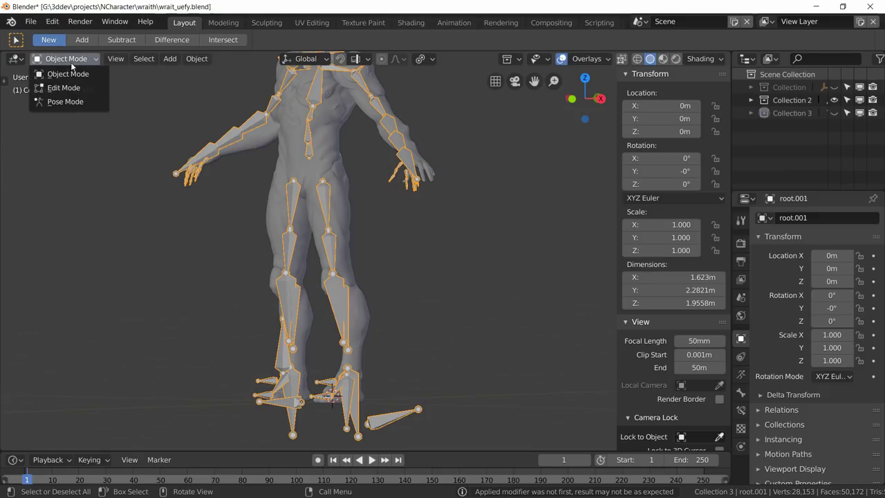
pyautogui.click(61, 104)
pyautogui.hotkey('ctrl', 'a')
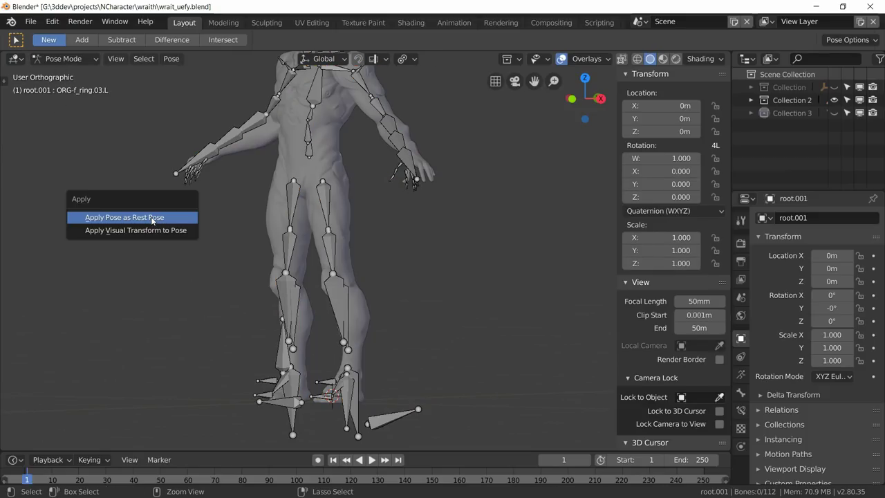
pyautogui.click(116, 218)
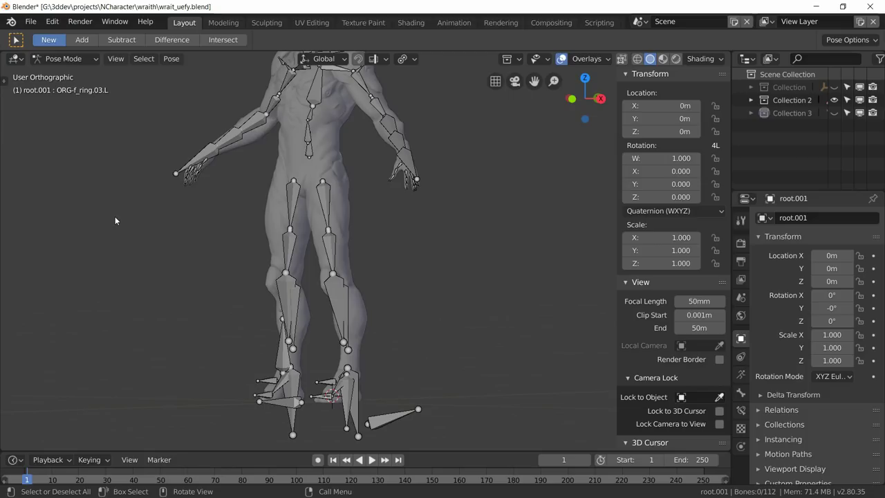
# Switch root.001 into Edit Mode.
pyautogui.moveTo(258, 240); pyautogui.dragTo(99, 130, button='middle')
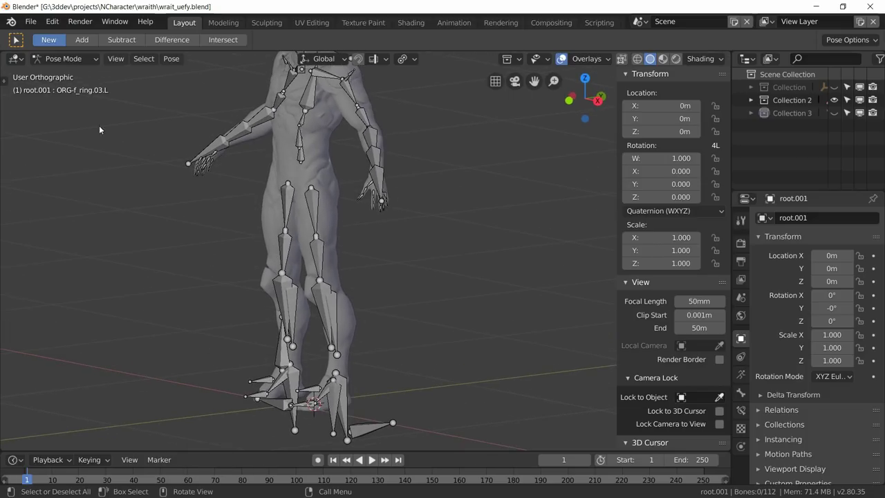
pyautogui.click(72, 61)
pyautogui.click(71, 89)
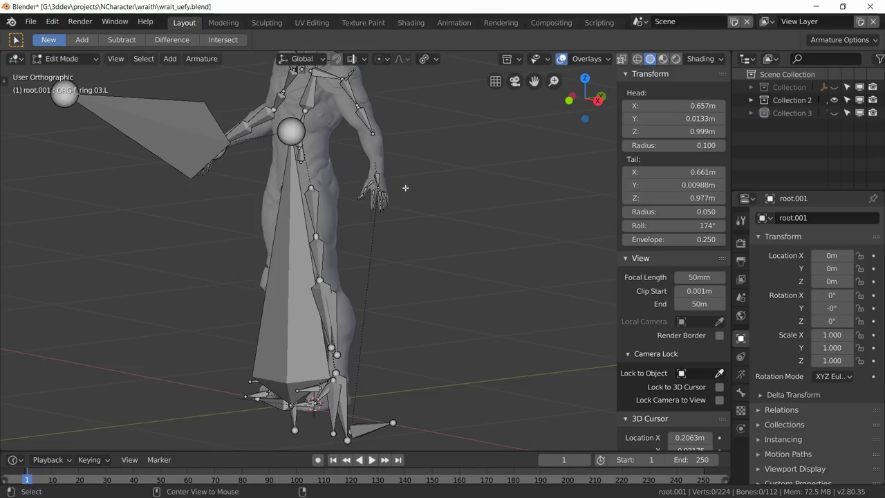
# Reveal all bones, then hide ik_hand_root, the large right-arm bone, root.001 and ik_hand_gun.
pyautogui.hotkey('alt', 'h')
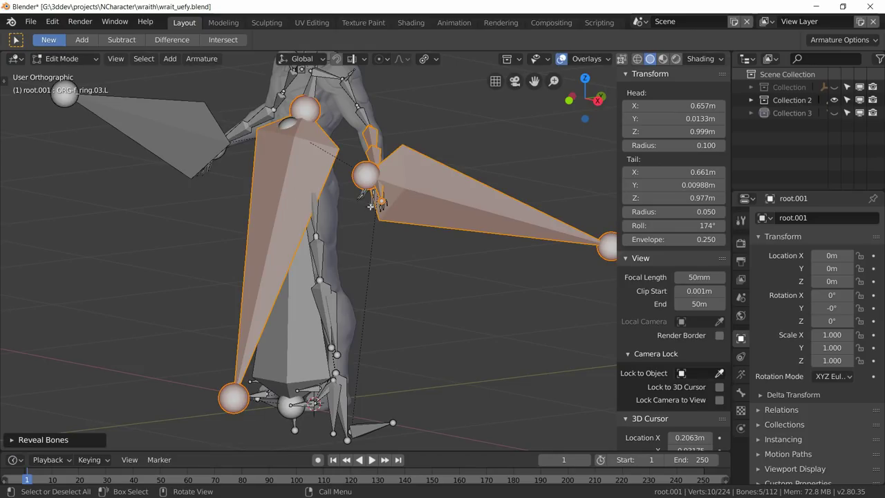
pyautogui.click(245, 202)
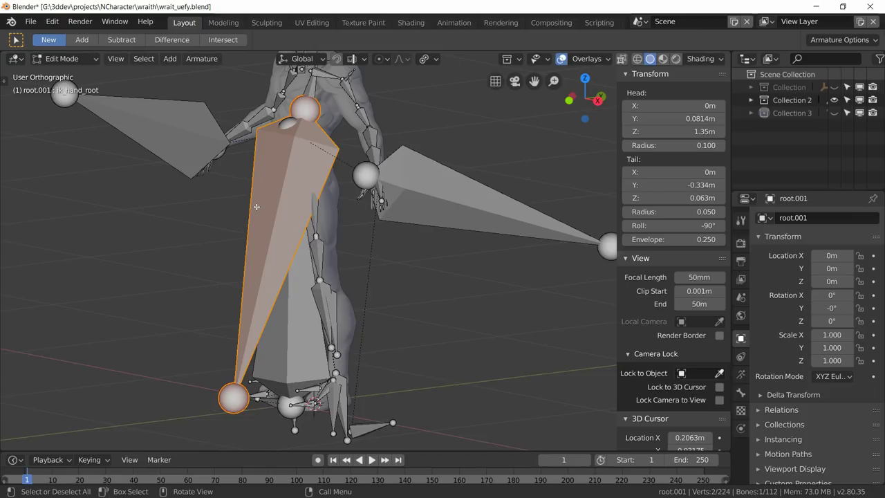
pyautogui.press('h')
pyautogui.click(443, 206)
pyautogui.press('h')
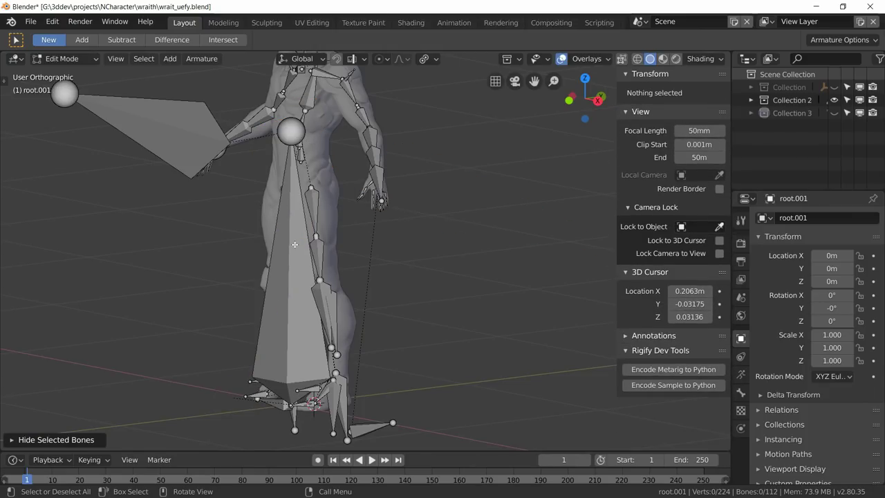
pyautogui.click(286, 239)
pyautogui.press('h')
pyautogui.click(139, 118)
pyautogui.press('h')
pyautogui.moveTo(311, 194); pyautogui.dragTo(350, 192, button='middle')
# Switch root.001 back to Pose Mode.
pyautogui.click(62, 59)
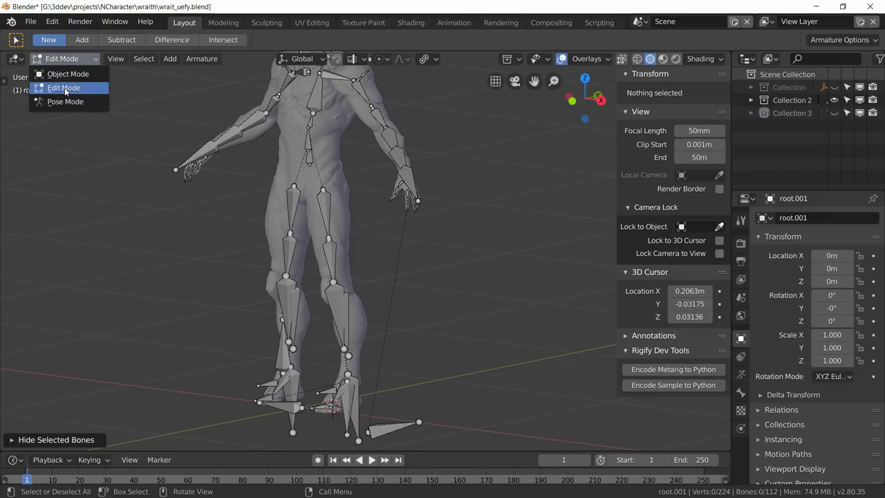
pyautogui.click(65, 101)
pyautogui.scroll(-3, 320, 225)
pyautogui.scroll(5, 319, 225)
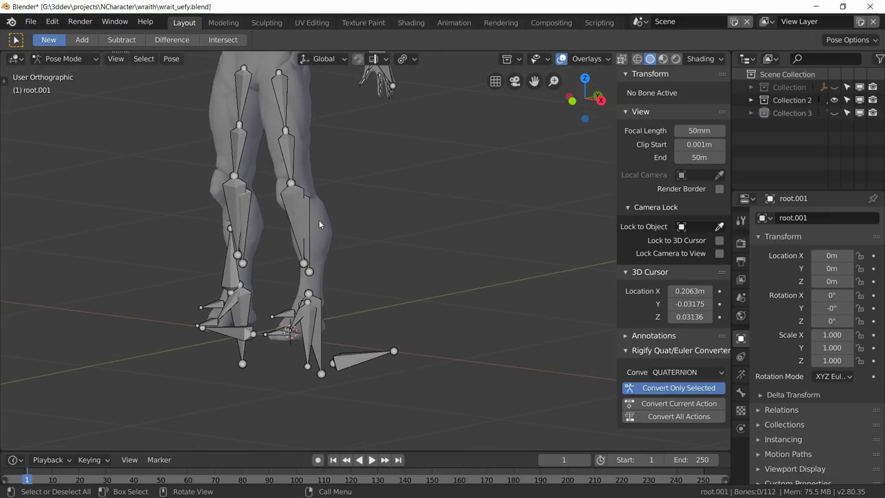
pyautogui.moveTo(340, 289); pyautogui.dragTo(356, 288, button='middle')
# Snap the 3D cursor to the world origin and make Collection visible again.
pyautogui.hotkey('shift', 's')
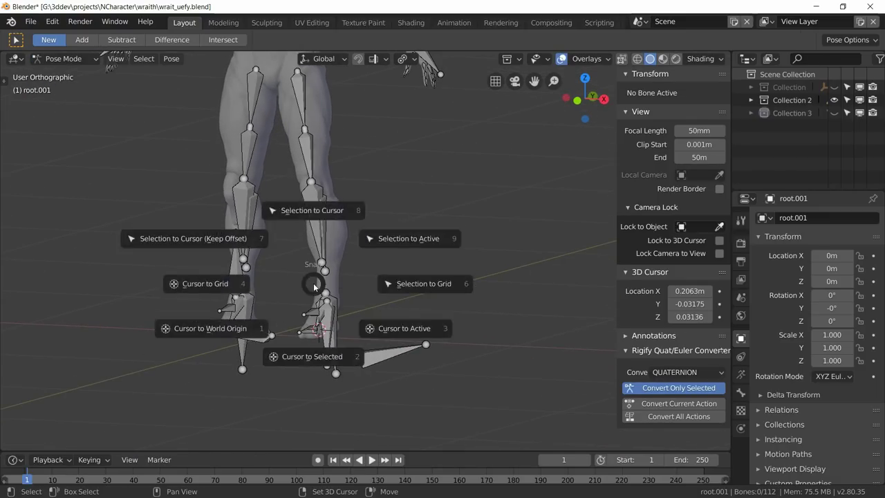
pyautogui.click(221, 332)
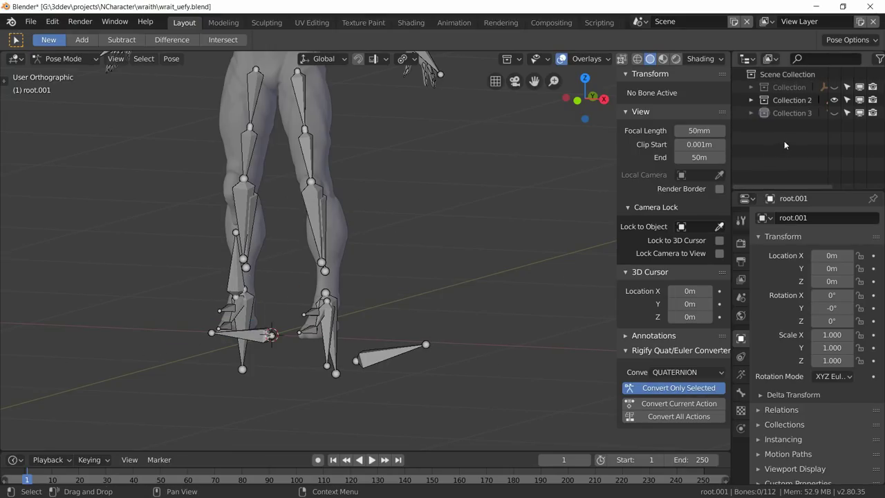
pyautogui.click(833, 88)
pyautogui.moveTo(483, 201); pyautogui.dragTo(414, 274, button='middle')
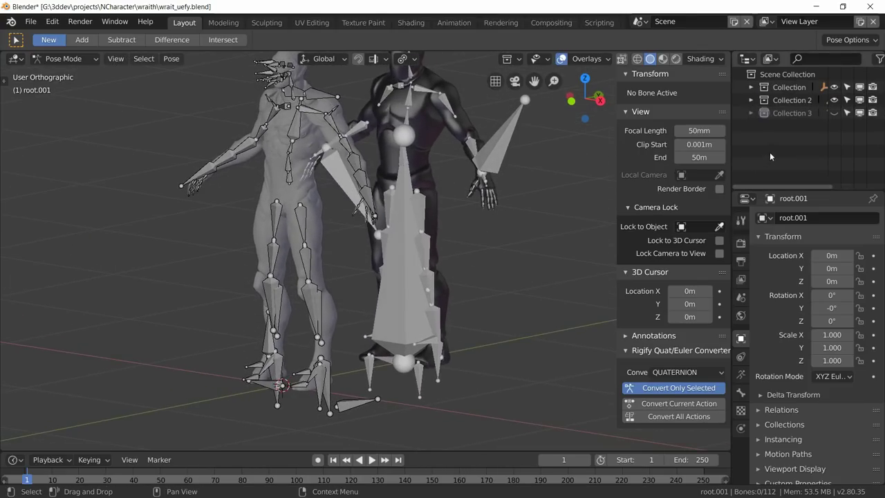
# Show Collection 3, then apply the metarig's rotation and scale in Object Mode.
pyautogui.click(832, 112)
pyautogui.moveTo(352, 185); pyautogui.dragTo(233, 137, button='middle')
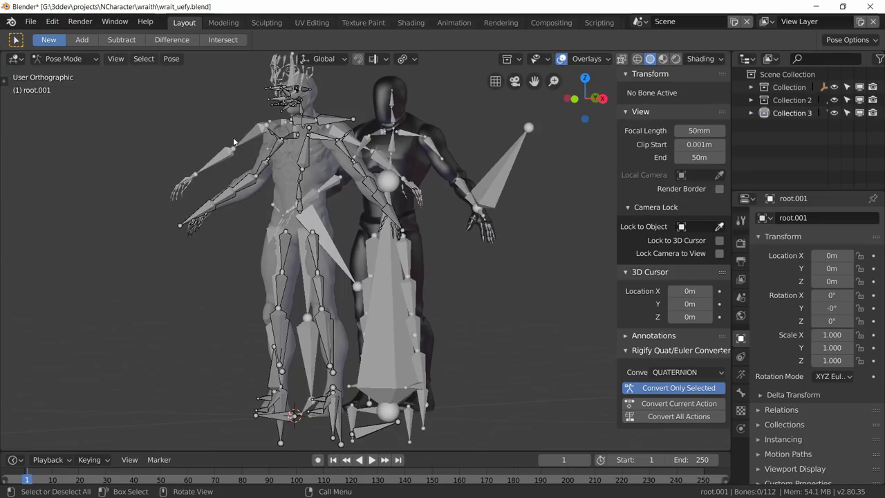
pyautogui.click(50, 58)
pyautogui.click(60, 76)
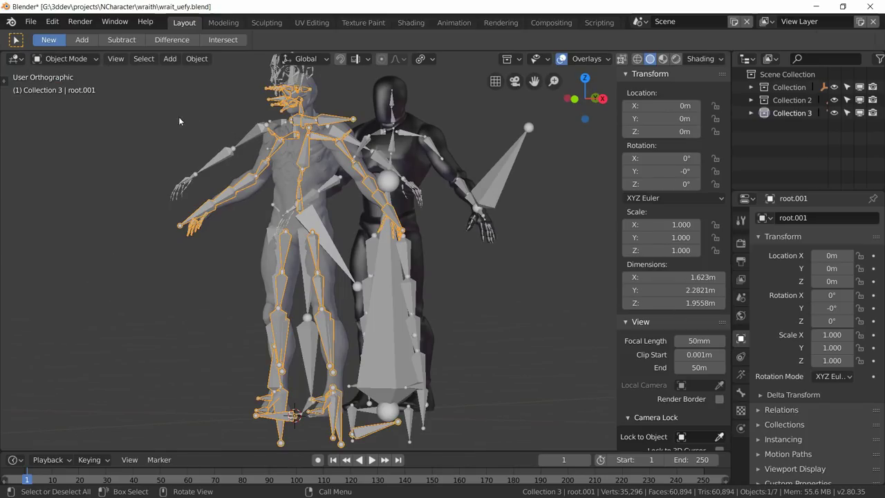
pyautogui.click(241, 139)
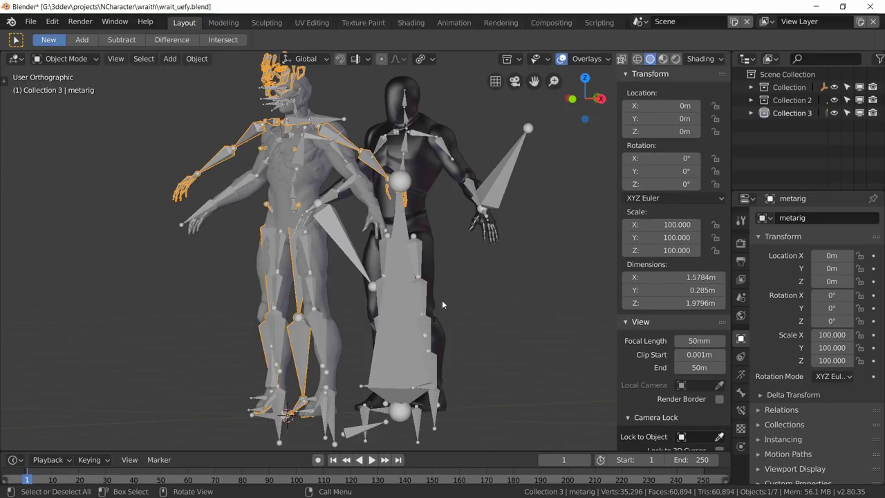
pyautogui.hotkey('ctrl', 'a')
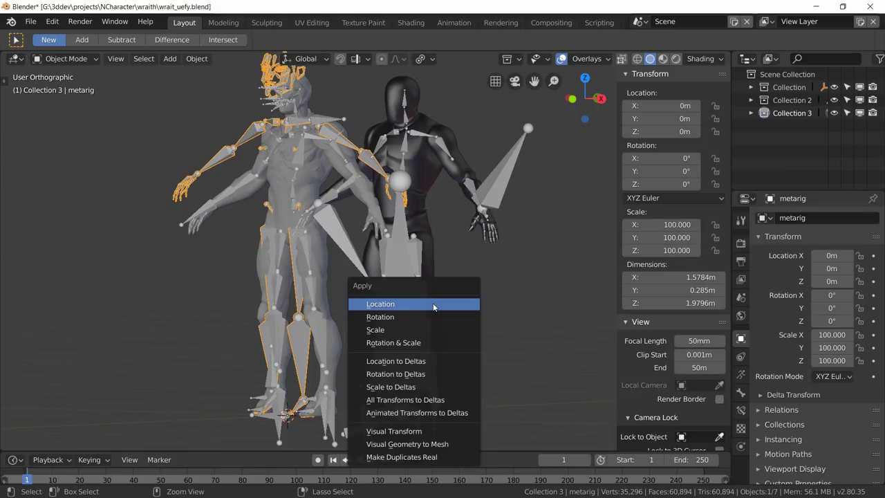
pyautogui.click(415, 343)
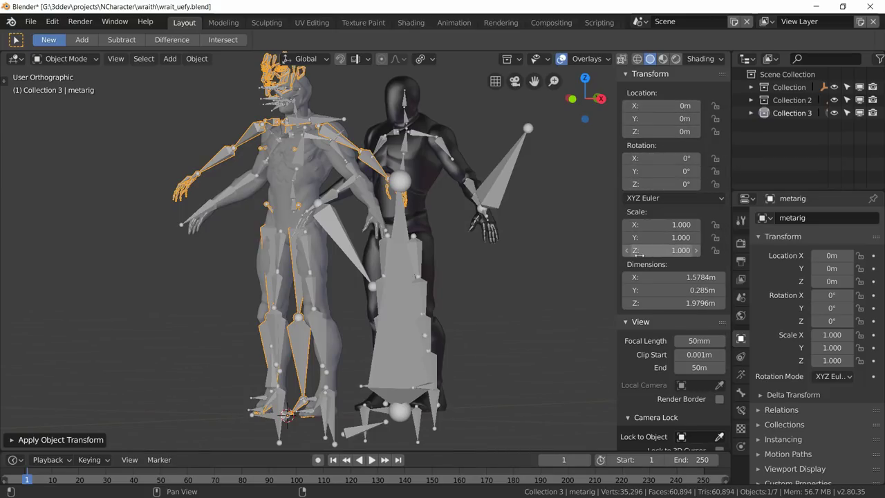
# Tick Second Twist in the metarig's Uefy Script Panel under Armature Data properties.
pyautogui.moveTo(325, 238)
pyautogui.mouseDown(button='middle')
pyautogui.moveTo(340, 239)
pyautogui.moveTo(332, 232)
pyautogui.mouseUp(button='middle')
pyautogui.scroll(-1, 788, 306)
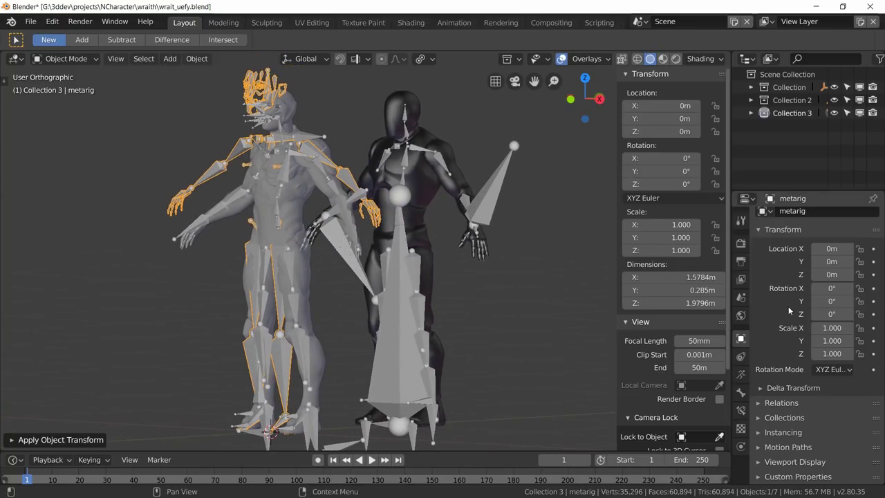
pyautogui.click(742, 375)
pyautogui.scroll(-15, 799, 371)
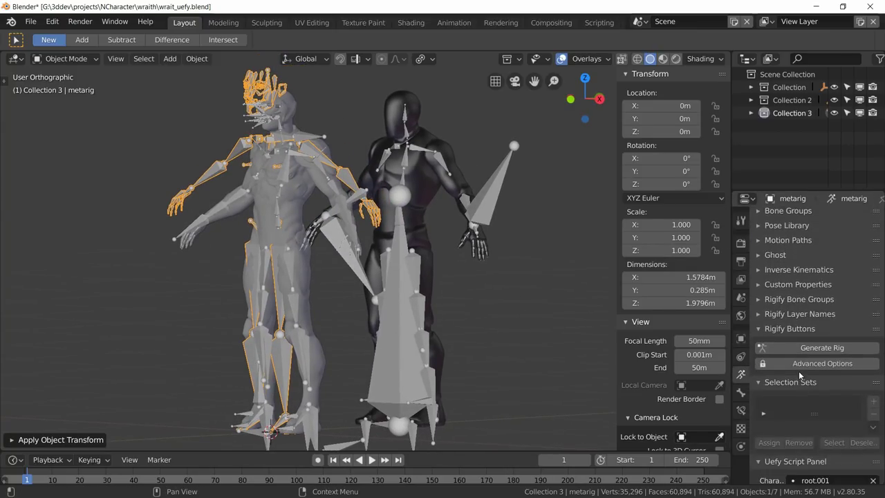
pyautogui.scroll(-4, 792, 371)
pyautogui.scroll(2, 792, 370)
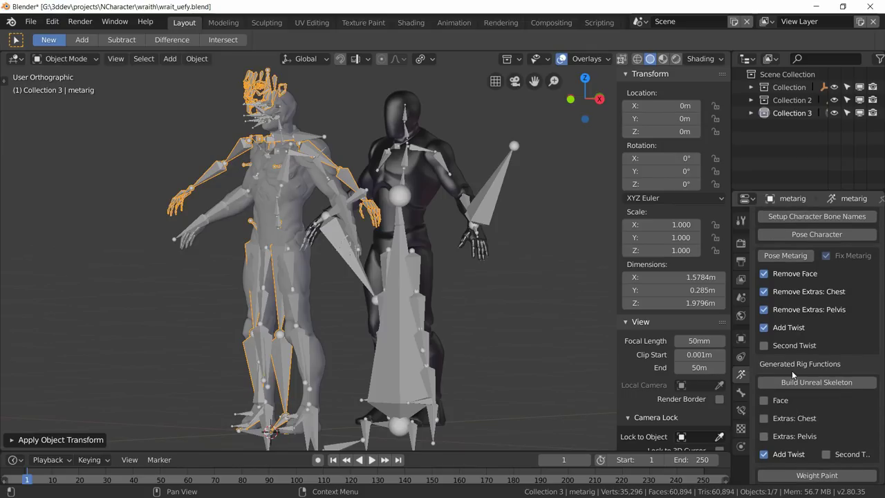
pyautogui.click(764, 345)
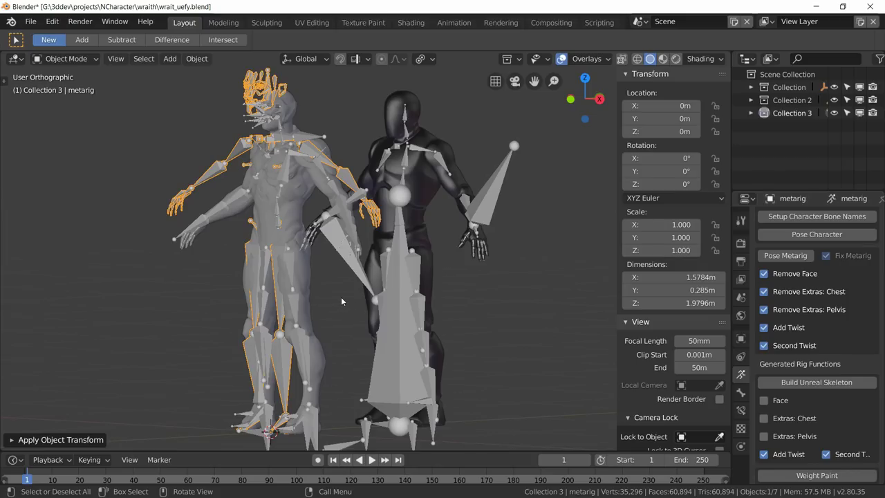
pyautogui.moveTo(341, 297)
pyautogui.mouseDown(button='middle')
pyautogui.moveTo(360, 297)
pyautogui.moveTo(352, 300)
pyautogui.mouseUp(button='middle')
pyautogui.scroll(3, 344, 225)
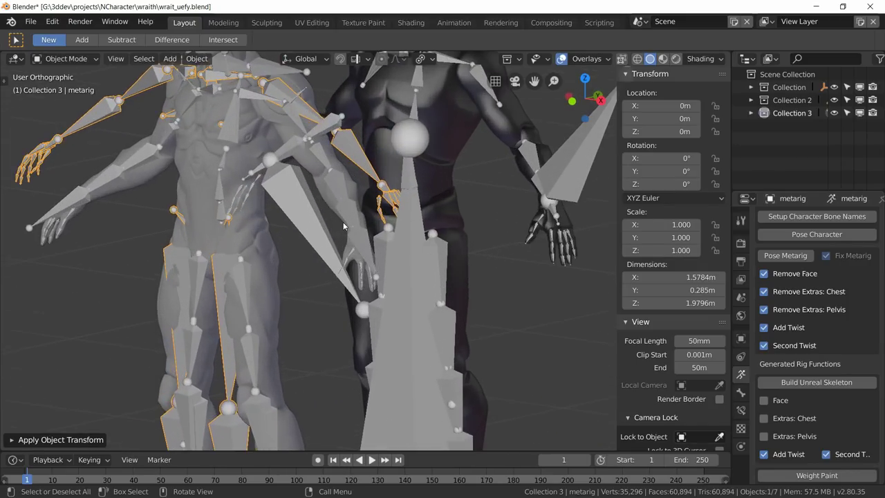
pyautogui.moveTo(344, 225); pyautogui.dragTo(283, 114, button='middle')
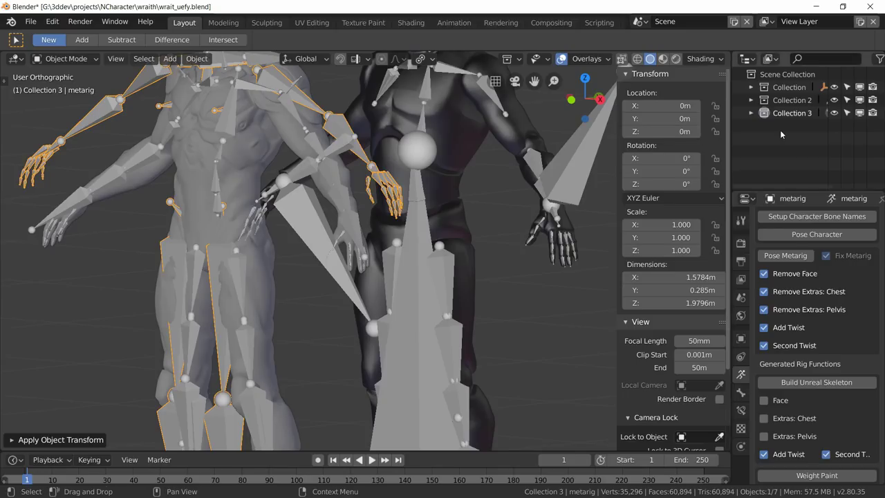
# Pose the metarig with Pose Metarig.
pyautogui.click(781, 255)
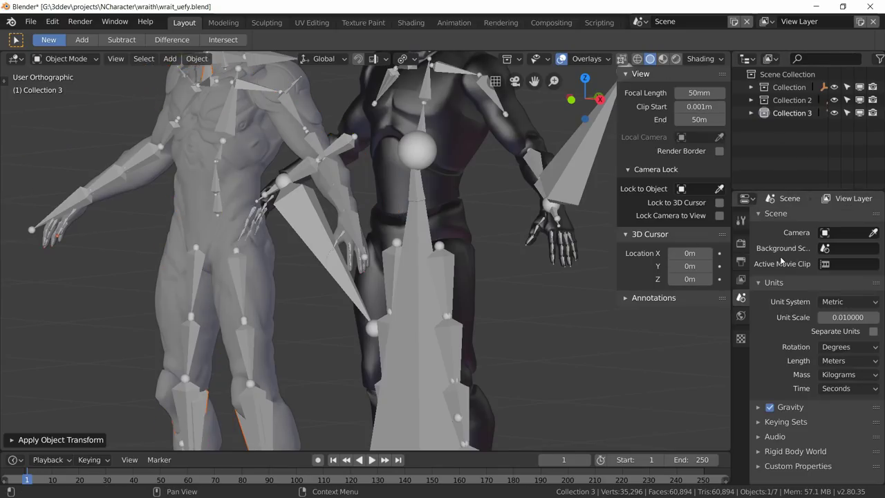
pyautogui.scroll(-5, 328, 243)
pyautogui.moveTo(327, 243); pyautogui.dragTo(327, 225, button='middle')
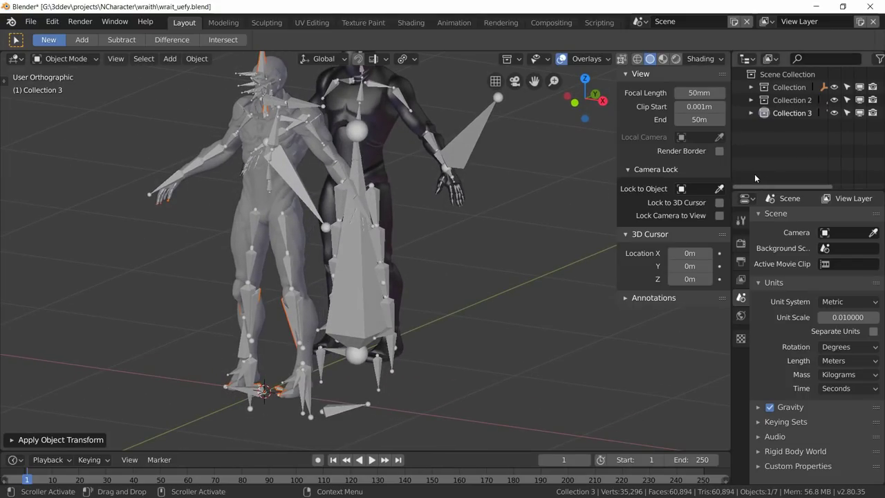
# Hide Collection containing the dark reference character.
pyautogui.click(834, 87)
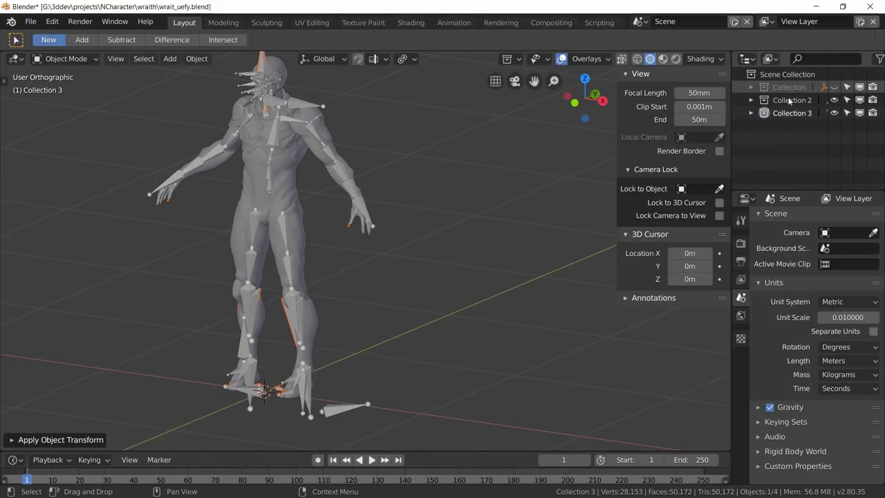
pyautogui.moveTo(456, 200); pyautogui.dragTo(407, 242, button='middle')
pyautogui.scroll(5, 412, 246)
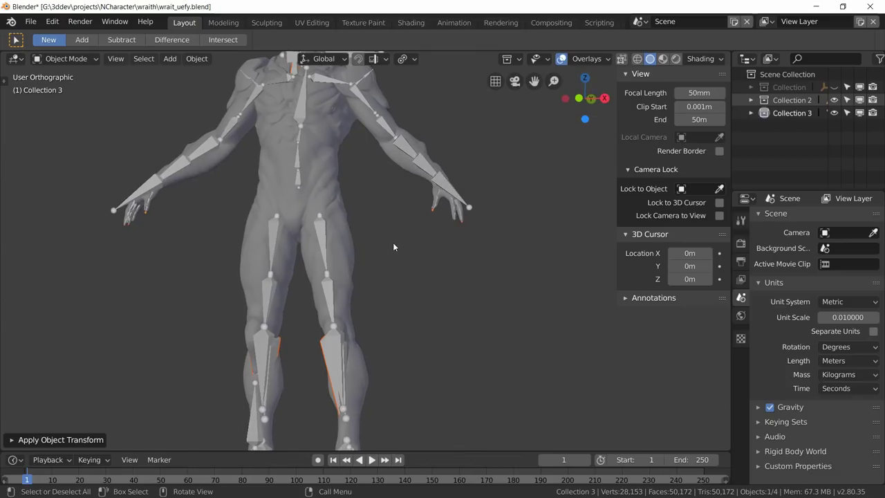
# Select metarig in Collection 3 and turn on In Front for its bones.
pyautogui.click(750, 113)
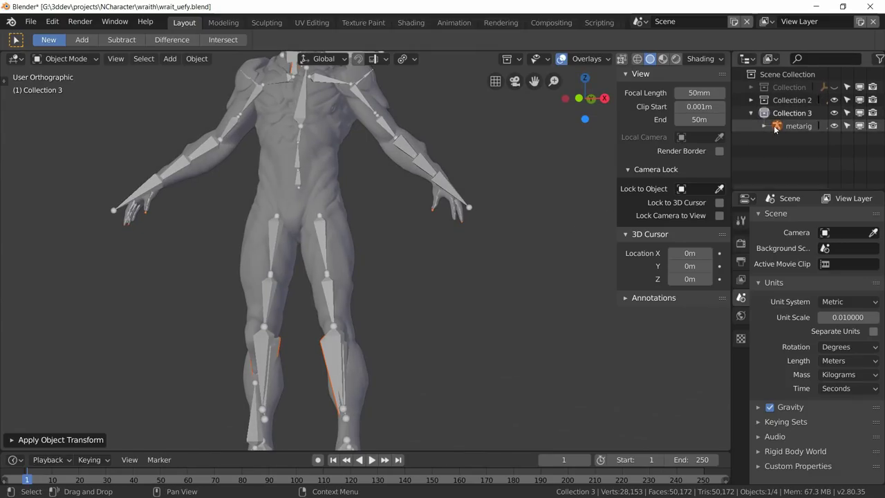
pyautogui.click(777, 126)
pyautogui.scroll(3, 838, 325)
pyautogui.scroll(12, 833, 318)
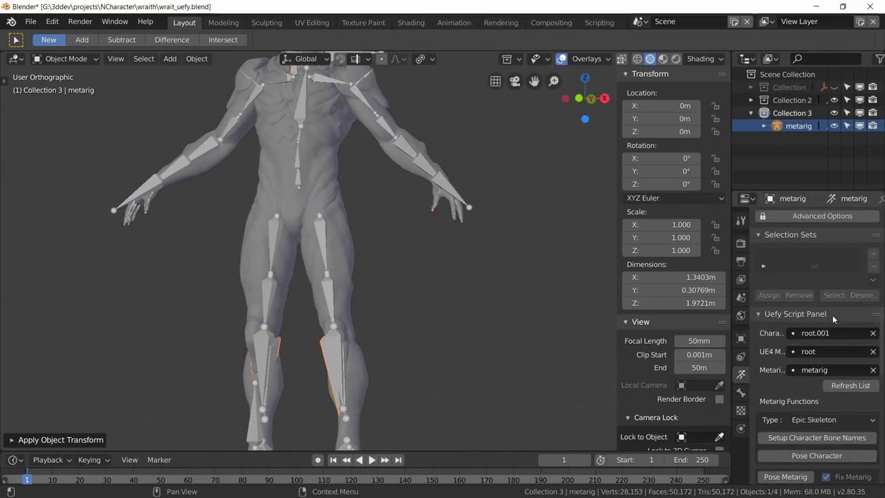
pyautogui.click(860, 307)
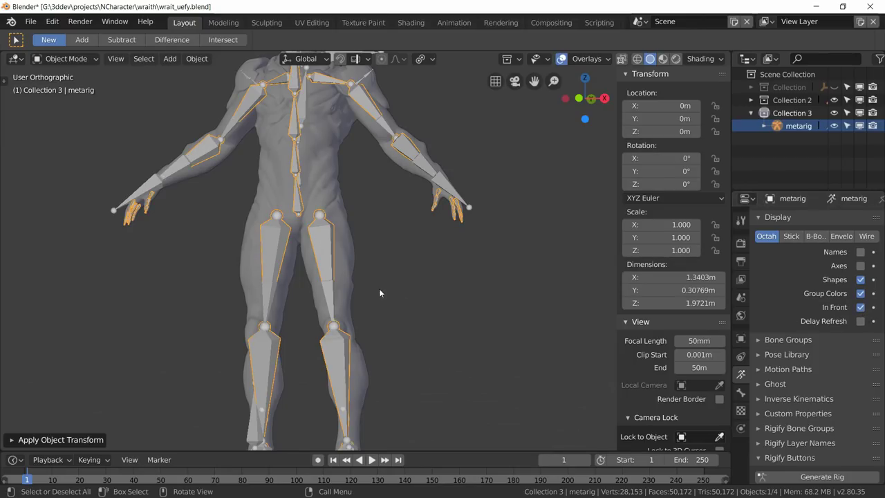
pyautogui.scroll(-4, 383, 280)
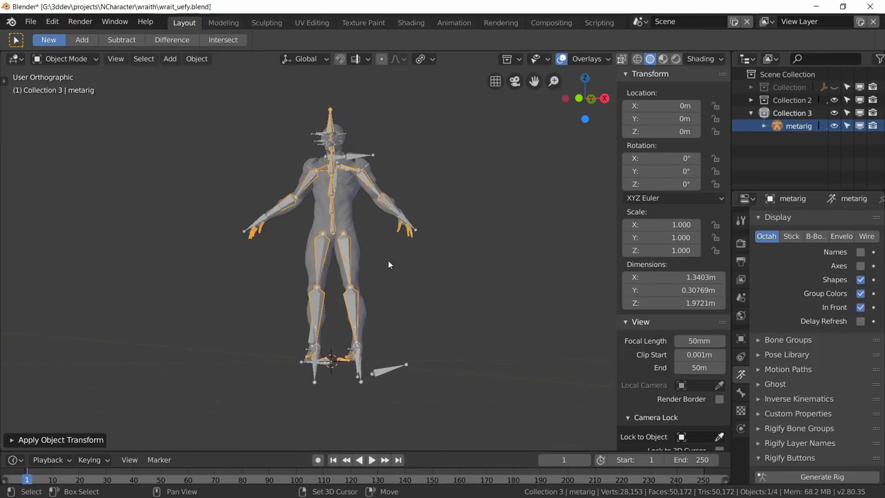
# Add root.001 from Collection 2 to the metarig selection and enter Edit Mode on both.
pyautogui.click(750, 101)
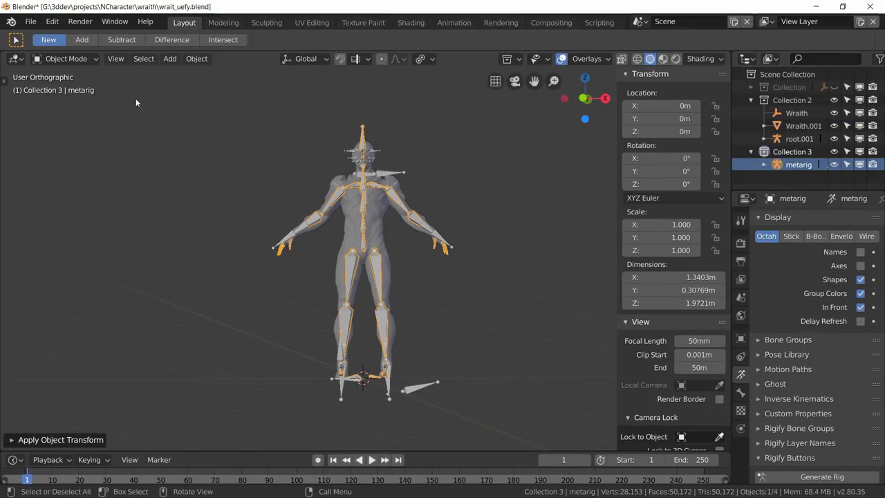
pyautogui.keyDown('ctrl'); pyautogui.click(798, 139); pyautogui.keyUp('ctrl')
pyautogui.scroll(3, 348, 236)
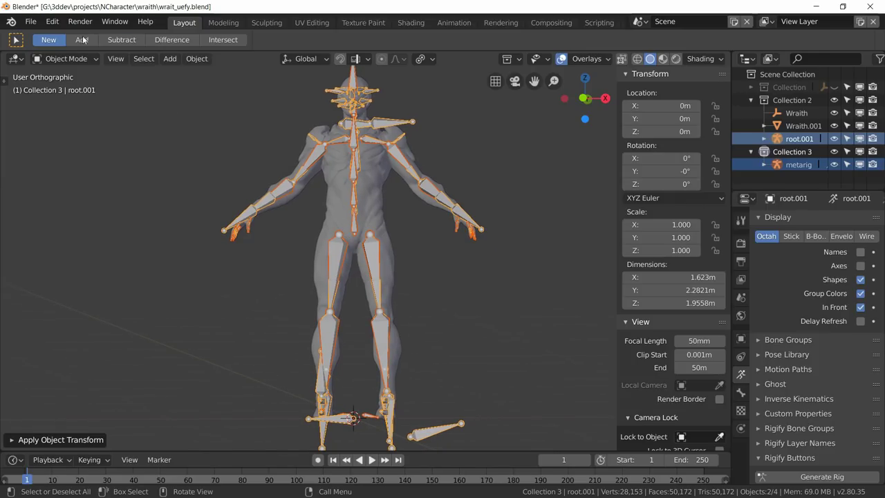
pyautogui.click(66, 59)
pyautogui.click(68, 87)
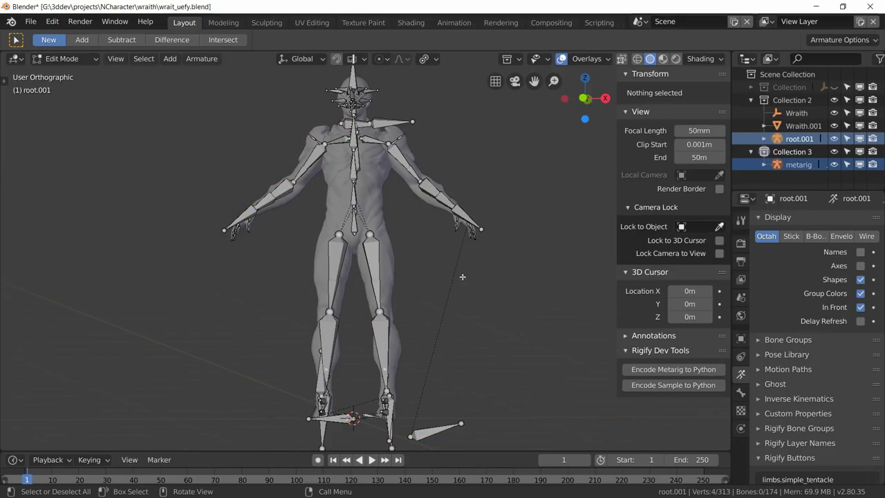
# From the front view, box-select the arm and leg bones on both sides and hide them.
pyautogui.press('KP_1')
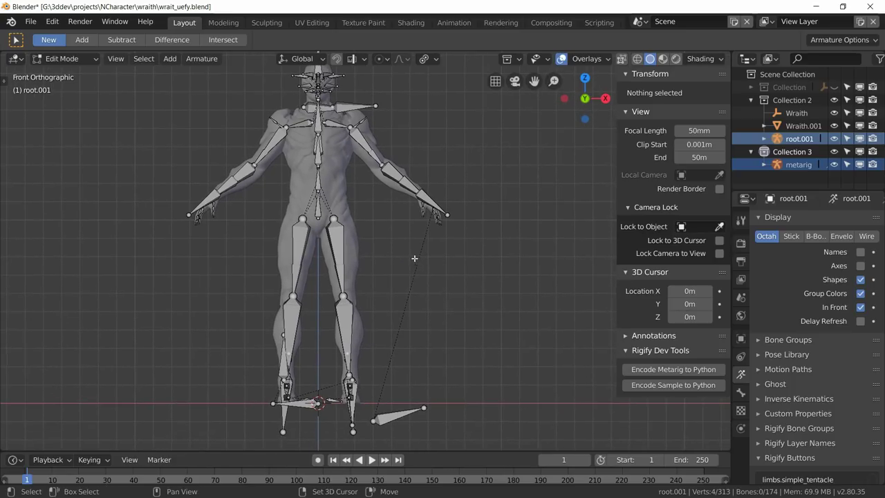
pyautogui.press('b')
pyautogui.moveTo(509, 448); pyautogui.dragTo(326, 86)
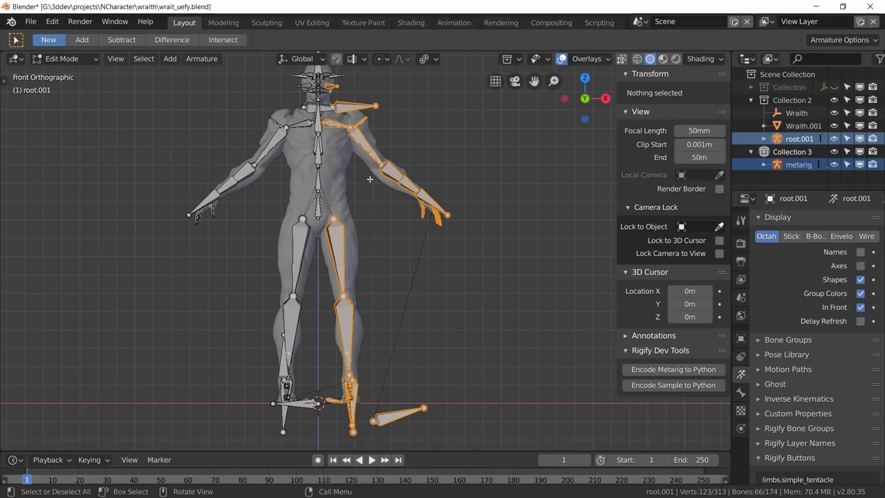
pyautogui.press('h')
pyautogui.press('b')
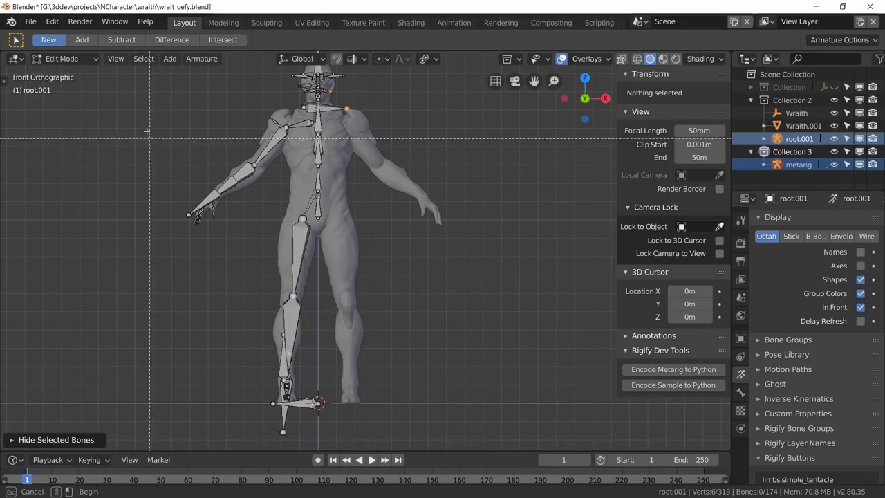
pyautogui.moveTo(150, 81); pyautogui.dragTo(312, 442)
pyautogui.press('h')
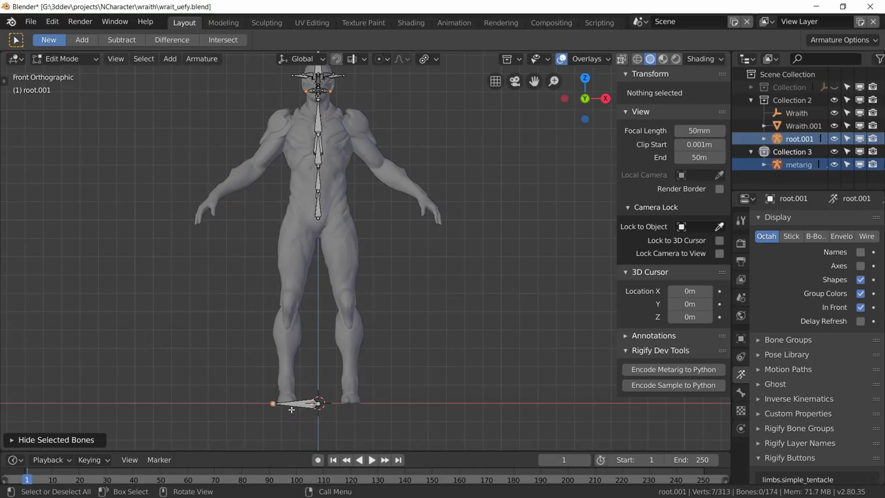
# Switch to the Right side view of the remaining spine and head bones.
pyautogui.moveTo(292, 410); pyautogui.dragTo(297, 201, button='middle')
pyautogui.scroll(3, 360, 344)
pyautogui.press('KP_3')
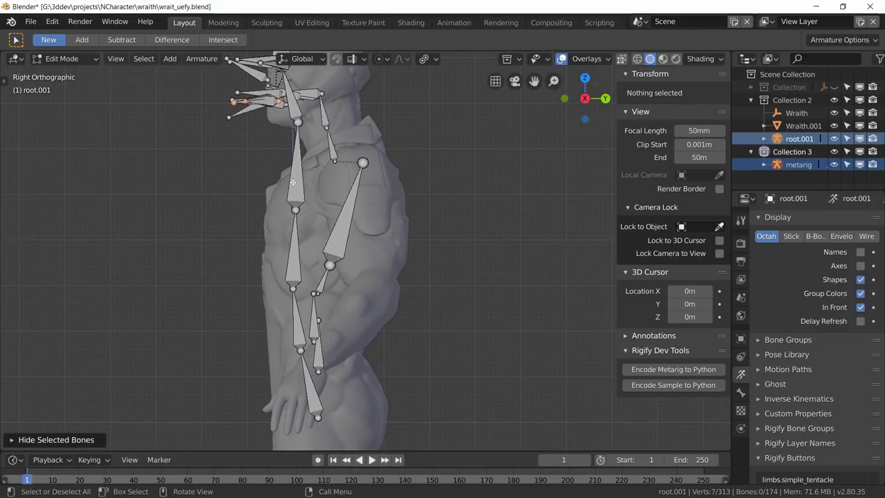
# Select the connected spine chain from spine.003 and move it into the torso.
pyautogui.click(295, 187)
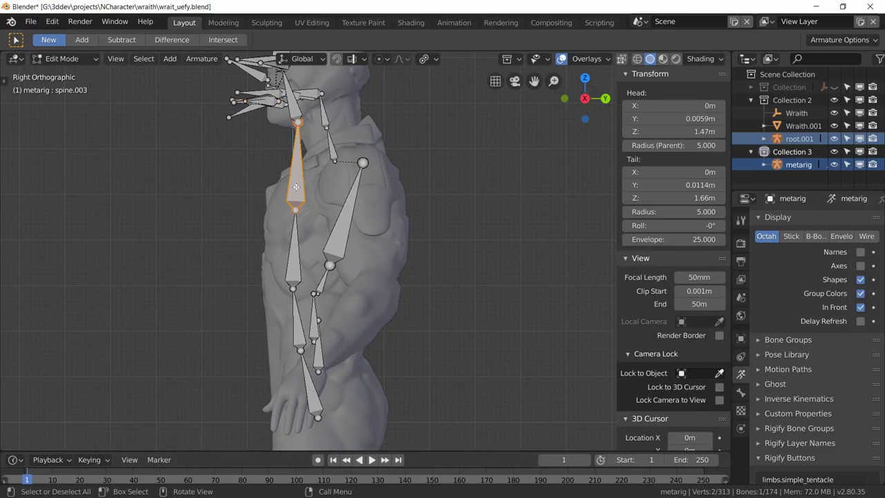
pyautogui.hotkey('ctrl', 'l')
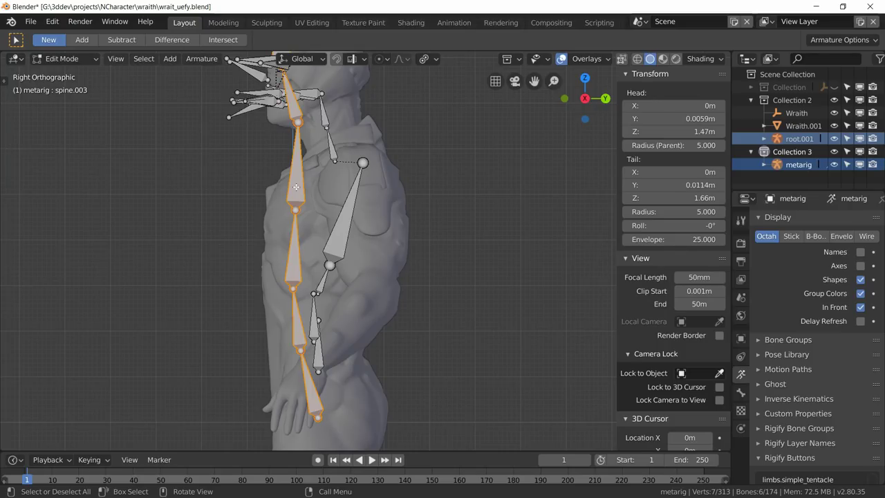
pyautogui.press('g')
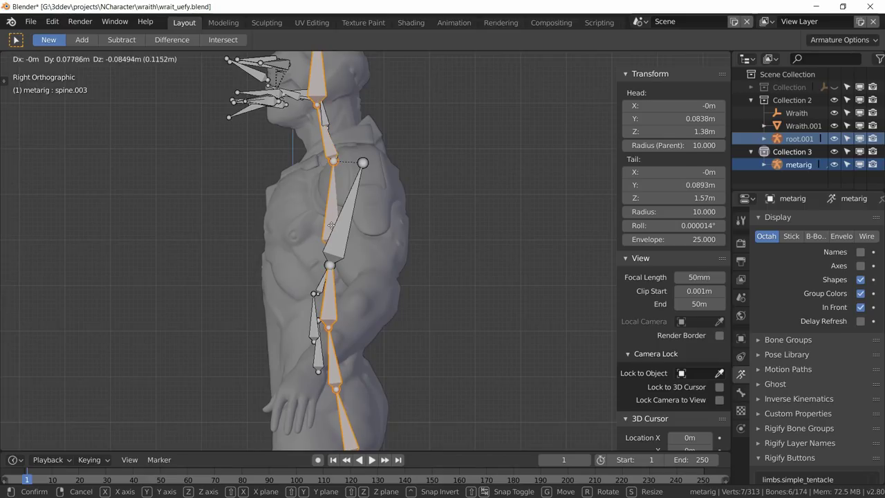
pyautogui.click(332, 223)
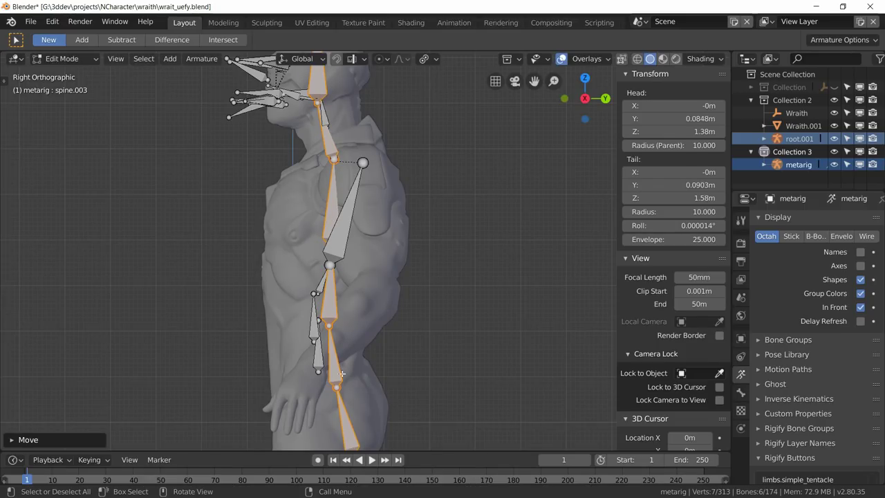
# Move the spine, spine.001 and spine.002 bones down into the torso.
pyautogui.click(346, 429)
pyautogui.keyDown('shift'); pyautogui.click(334, 353); pyautogui.keyUp('shift')
pyautogui.keyDown('shift'); pyautogui.click(333, 311); pyautogui.keyUp('shift')
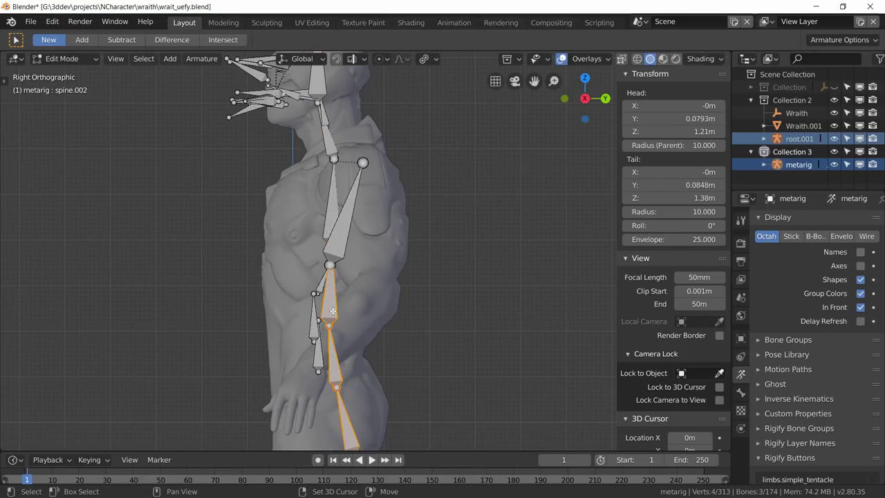
pyautogui.press('g')
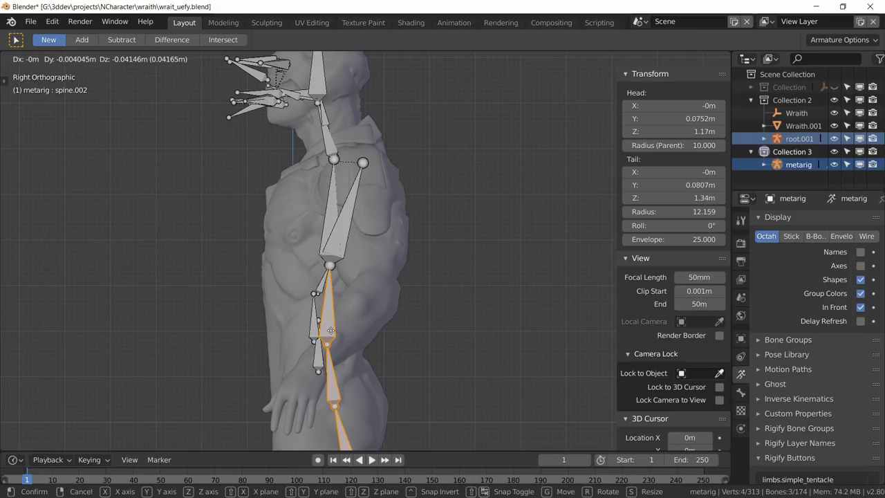
pyautogui.click(327, 329)
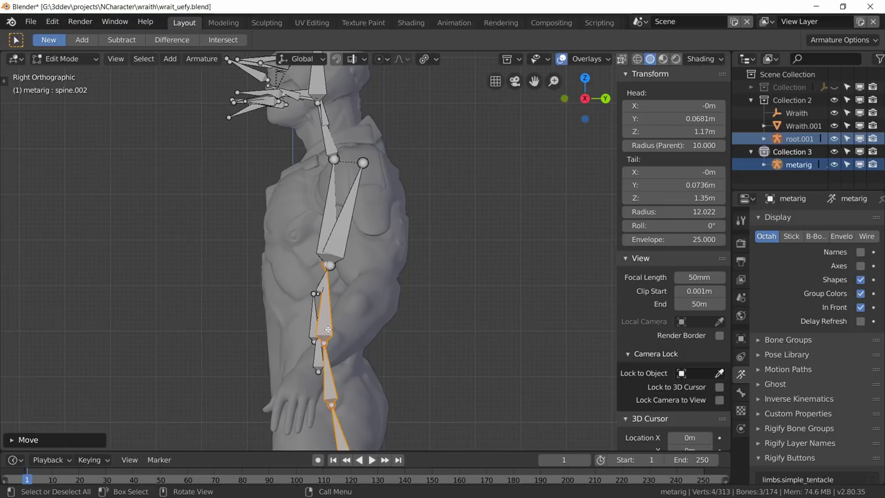
# Reposition the spine and spine.001 bones further along the torso.
pyautogui.keyDown('shift'); pyautogui.scroll(-5, 321, 311); pyautogui.keyUp('shift')
pyautogui.click(316, 299)
pyautogui.keyDown('shift'); pyautogui.click(315, 300); pyautogui.keyUp('shift')
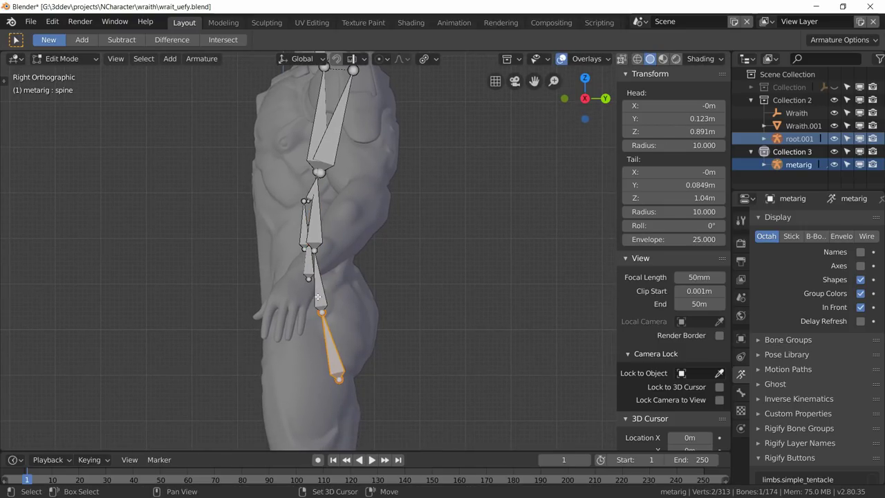
pyautogui.press('g')
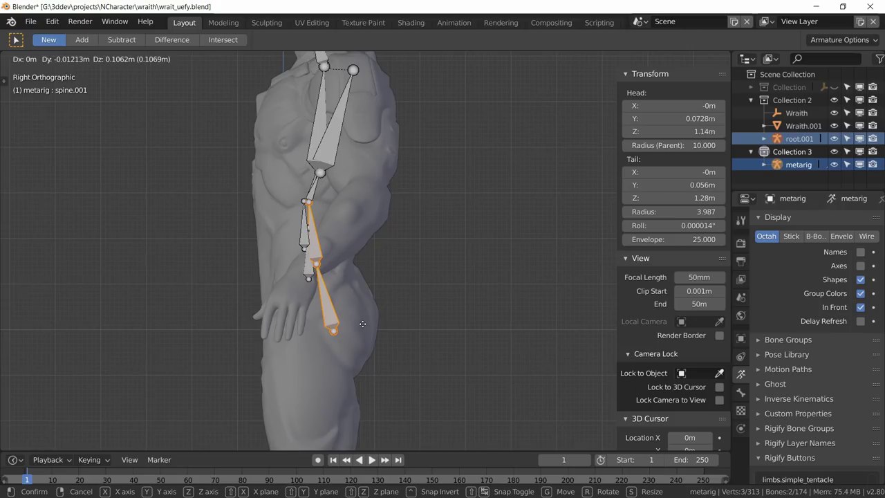
pyautogui.click(362, 323)
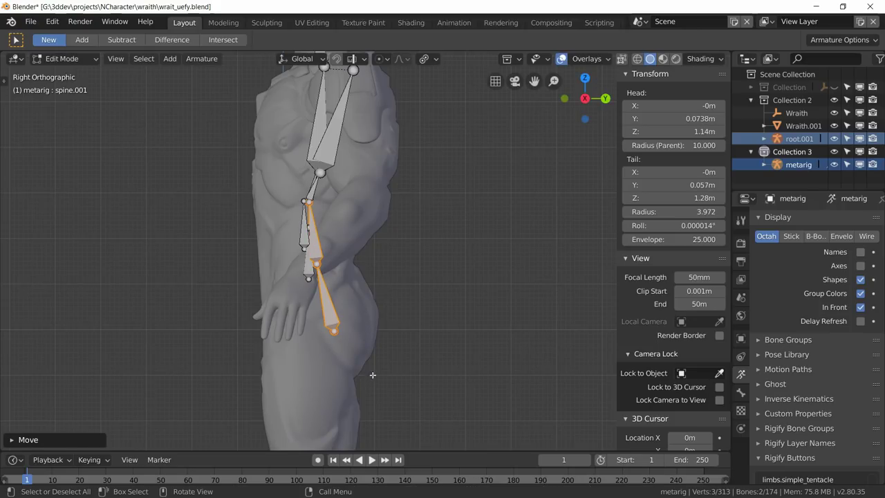
# Move the lowest spine bone and its joint into the hip, head at Y 0.0673 m, Z 1.05 m.
pyautogui.click(333, 331)
pyautogui.click(333, 330)
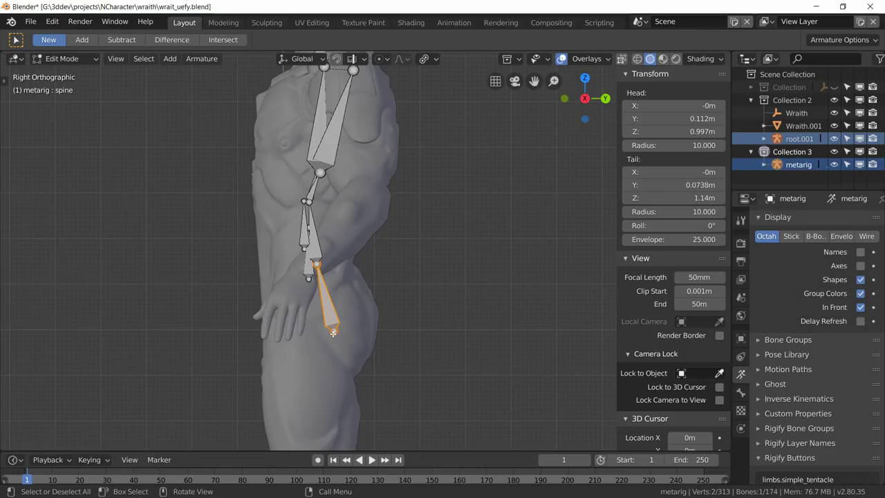
pyautogui.press('g')
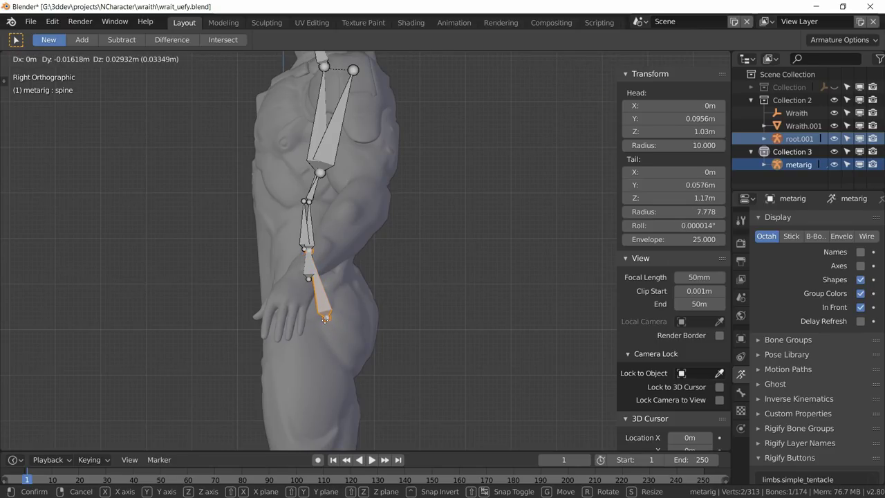
pyautogui.click(325, 319)
pyautogui.click(328, 321)
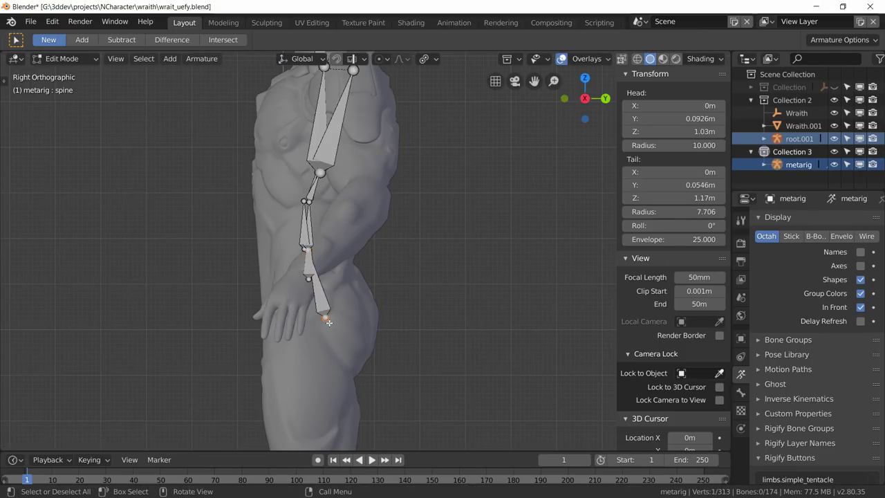
pyautogui.press('g')
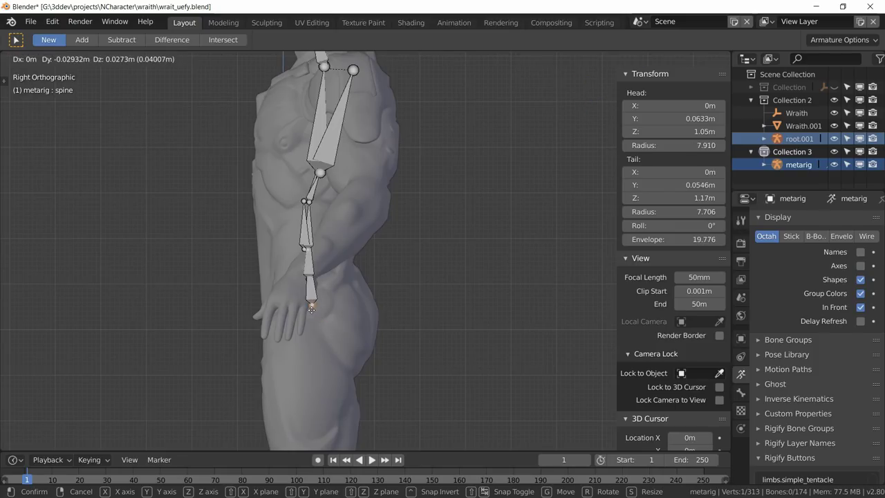
pyautogui.click(313, 311)
# Hide the root.001 skeleton and frame the whole figure.
pyautogui.keyDown('shift'); pyautogui.scroll(5, 375, 291); pyautogui.keyUp('shift')
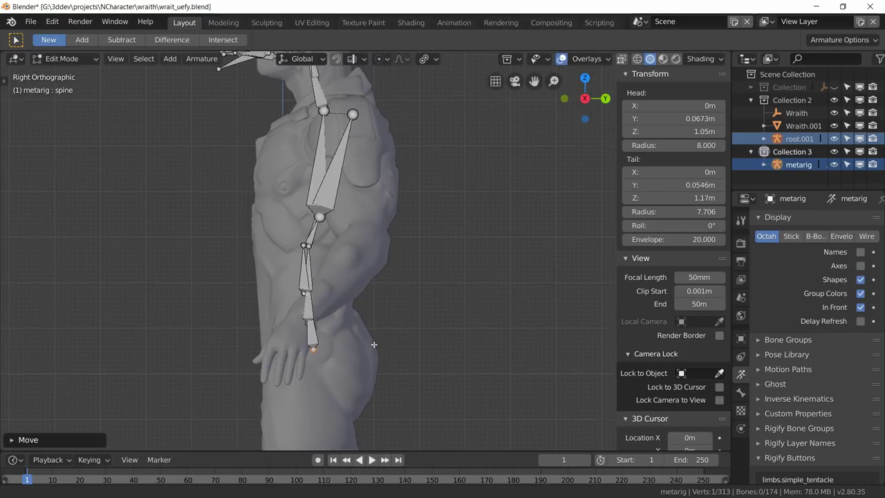
pyautogui.click(834, 138)
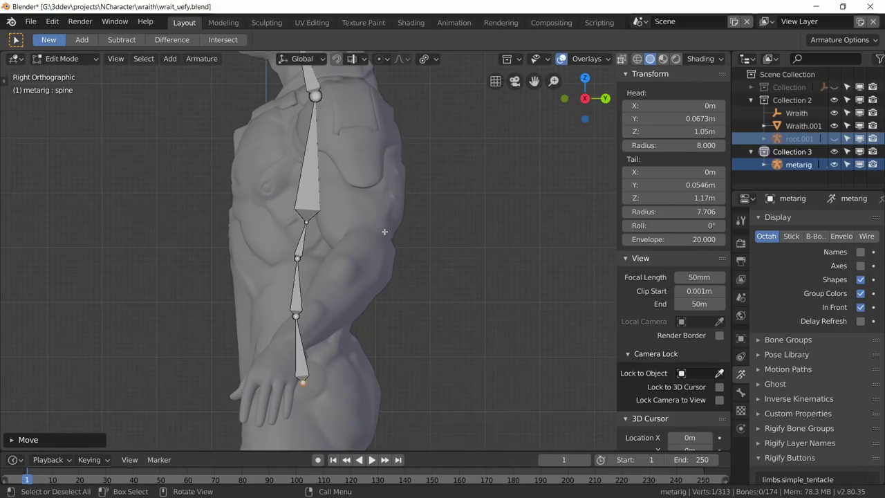
pyautogui.keyDown('shift'); pyautogui.moveTo(357, 239); pyautogui.dragTo(375, 256, button='middle'); pyautogui.keyUp('shift')
pyautogui.scroll(-2, 366, 250)
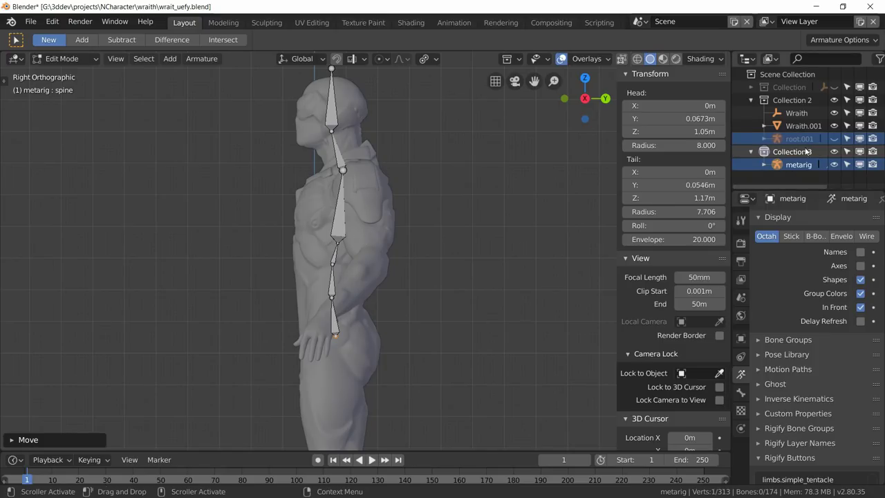
# Briefly show root.001 for comparison, hide it again, and zoom in on the torso.
pyautogui.click(834, 139)
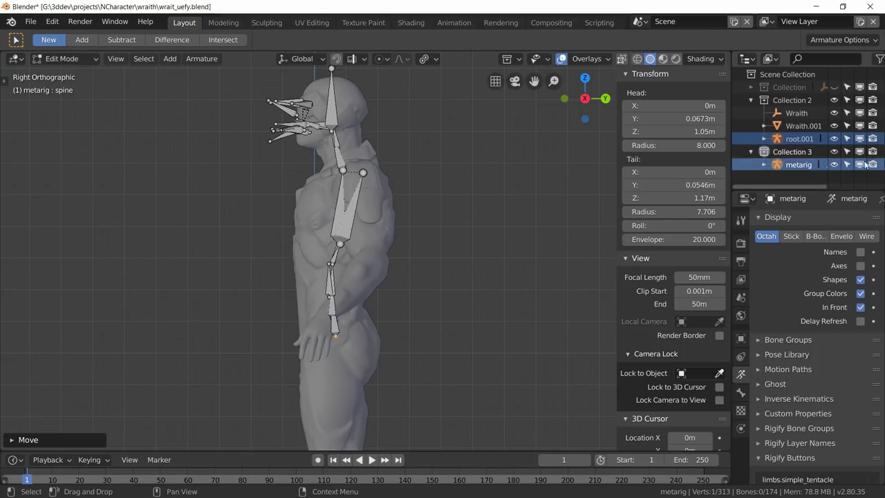
pyautogui.click(834, 139)
pyautogui.scroll(2, 342, 296)
pyautogui.keyDown('shift'); pyautogui.moveTo(342, 295); pyautogui.dragTo(341, 207, button='middle'); pyautogui.keyUp('shift')
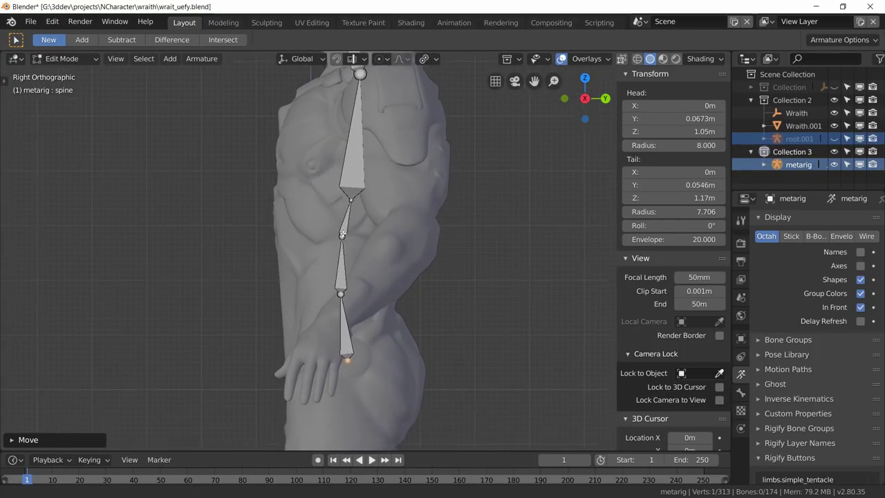
pyautogui.scroll(2, 342, 207)
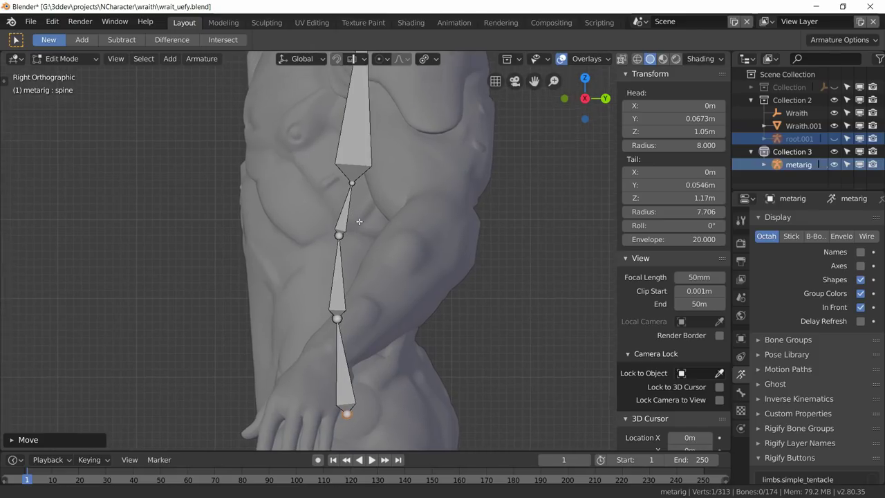
pyautogui.scroll(2, 342, 186)
# Nudge the spine.002 and spine.001 joints so they sit at Y 0.0591 m, Z 1.28 m.
pyautogui.click(347, 169)
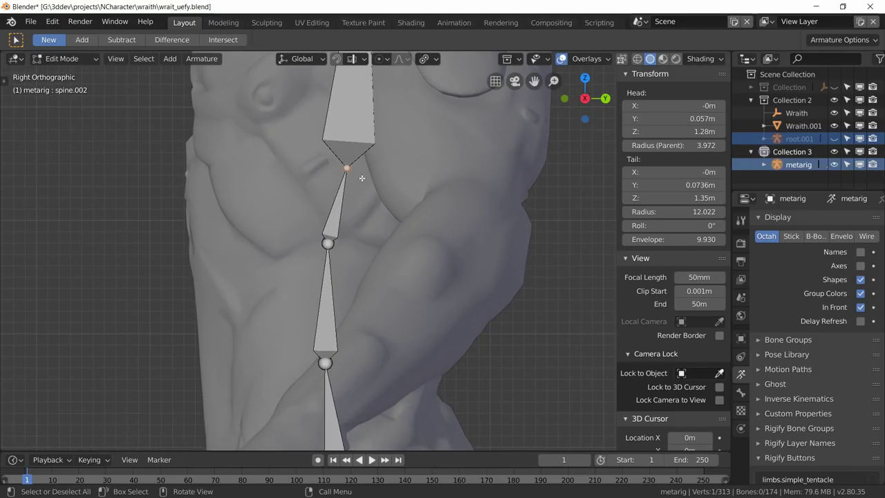
pyautogui.press('g')
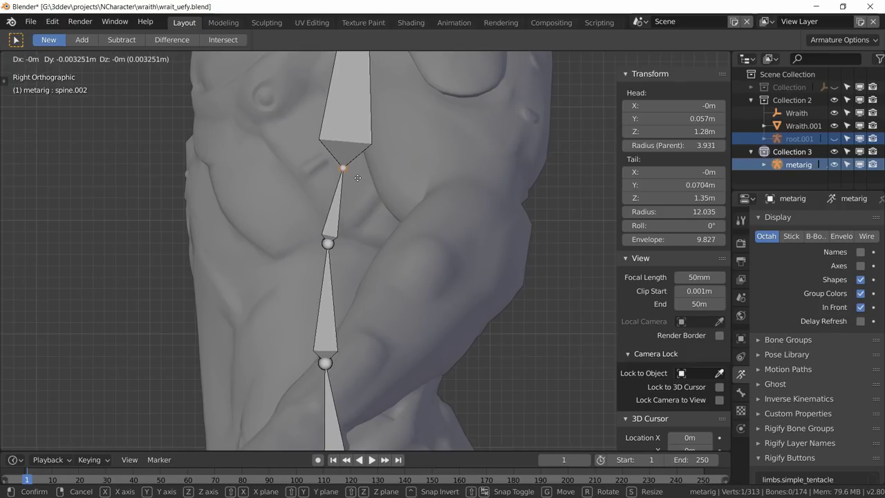
pyautogui.click(358, 177)
pyautogui.click(332, 248)
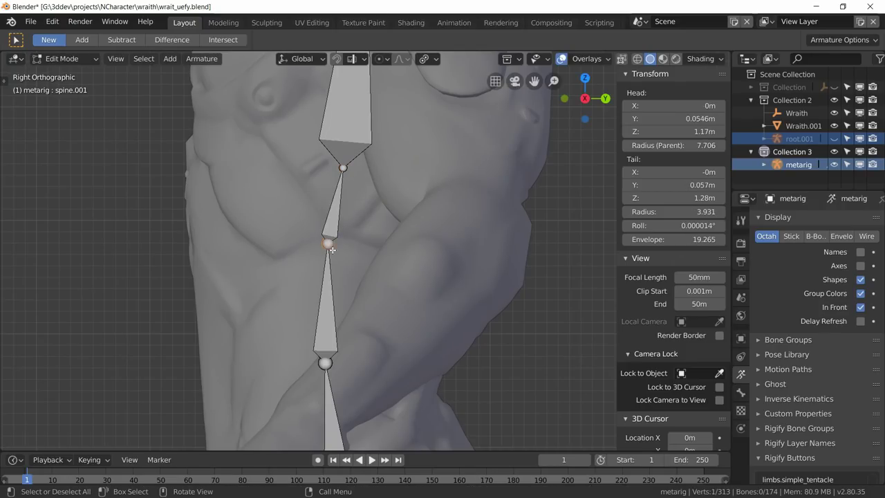
pyautogui.press('g')
pyautogui.click(334, 250)
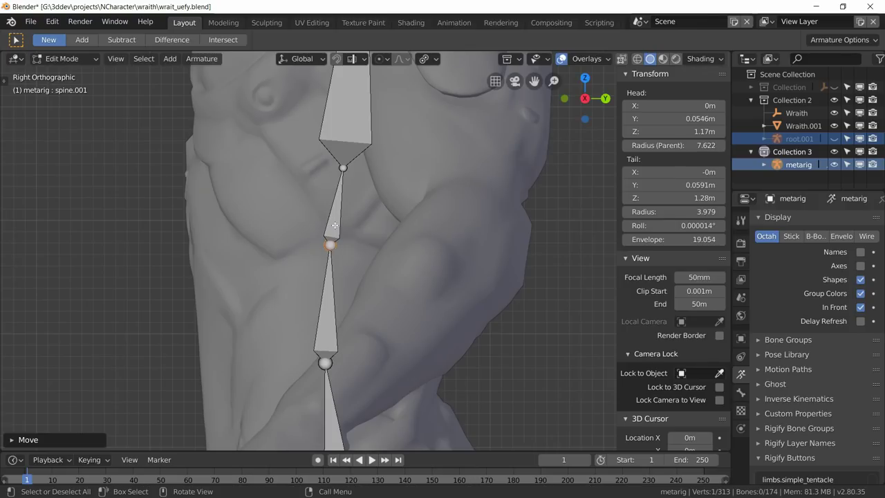
# Bring the head into view and show the root.001 skeleton again.
pyautogui.scroll(-5, 367, 143)
pyautogui.keyDown('shift'); pyautogui.moveTo(367, 299); pyautogui.dragTo(368, 414, button='middle'); pyautogui.keyUp('shift')
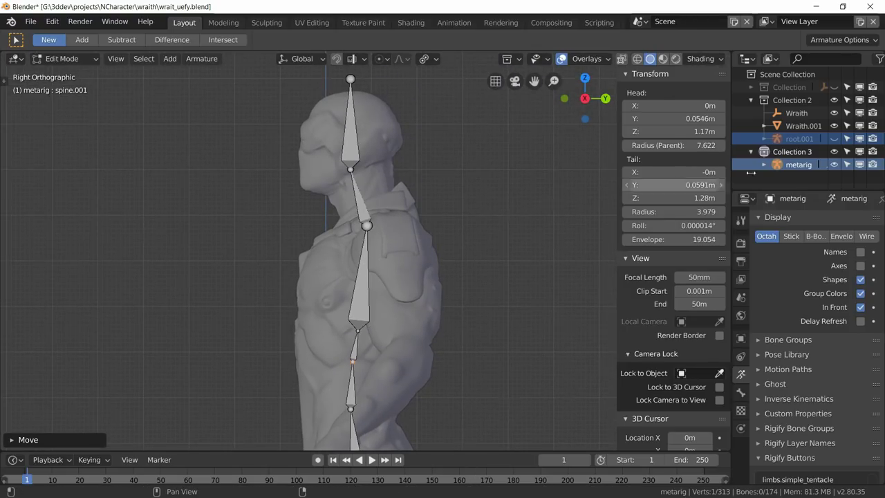
pyautogui.click(835, 138)
pyautogui.scroll(5, 429, 169)
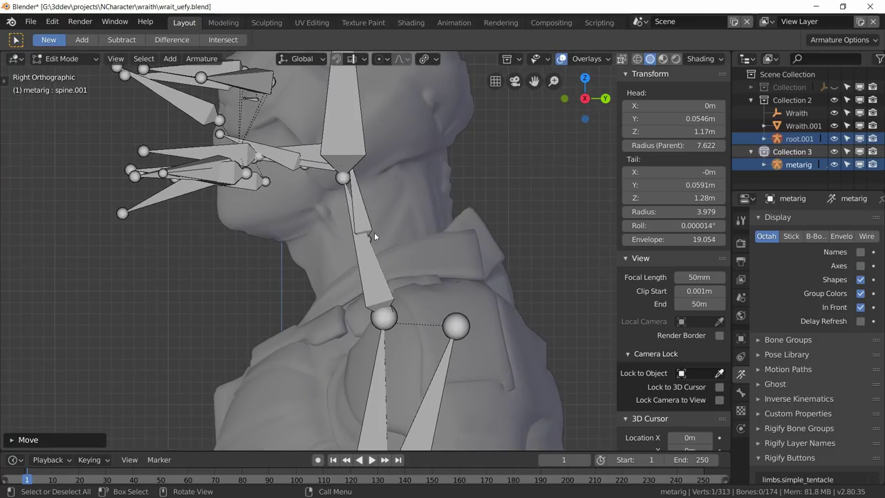
# Compare the neck bones, then raise spine.006 into the head, spanning Z 1.67–1.87 m.
pyautogui.click(361, 223)
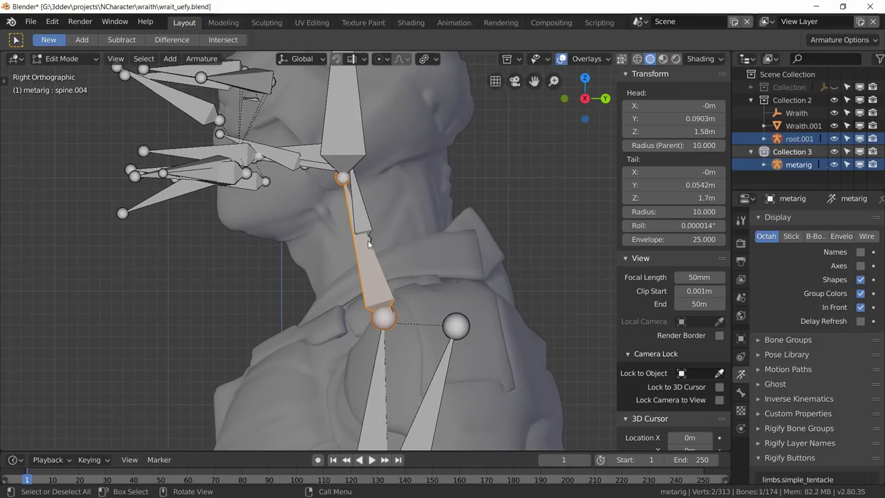
pyautogui.click(366, 208)
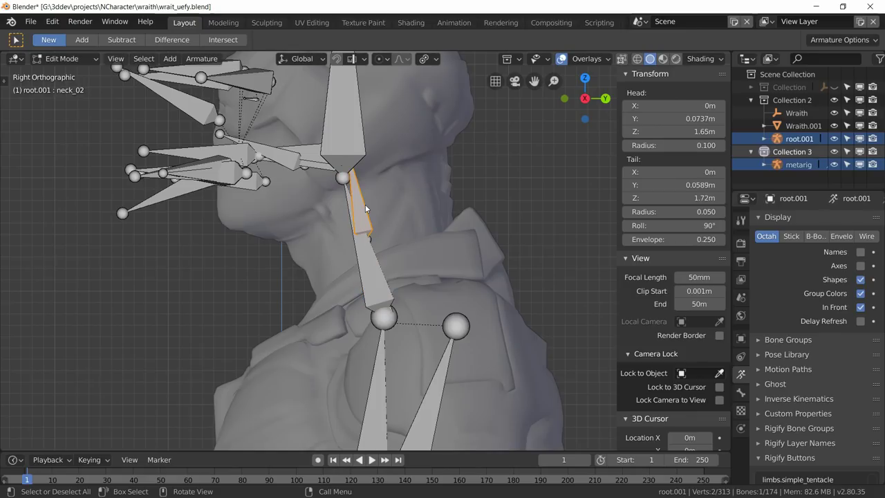
pyautogui.click(365, 259)
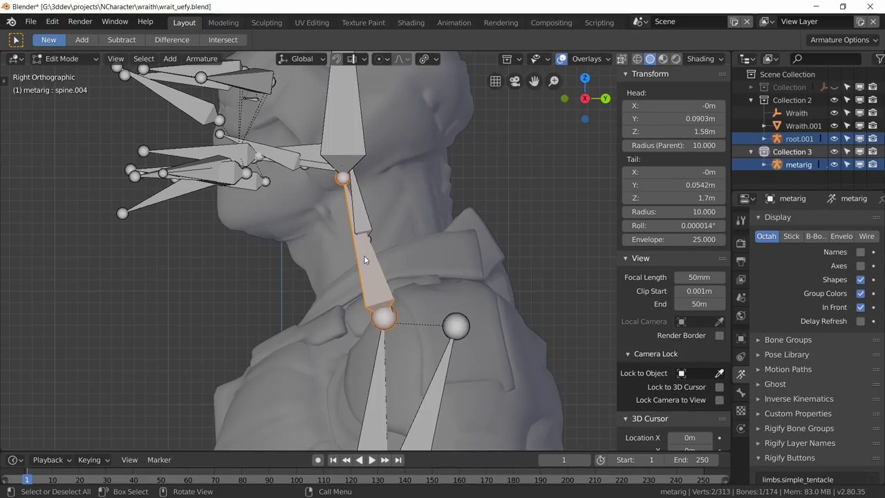
pyautogui.click(352, 162)
pyautogui.keyDown('shift'); pyautogui.moveTo(437, 179); pyautogui.dragTo(423, 238, button='middle'); pyautogui.keyUp('shift')
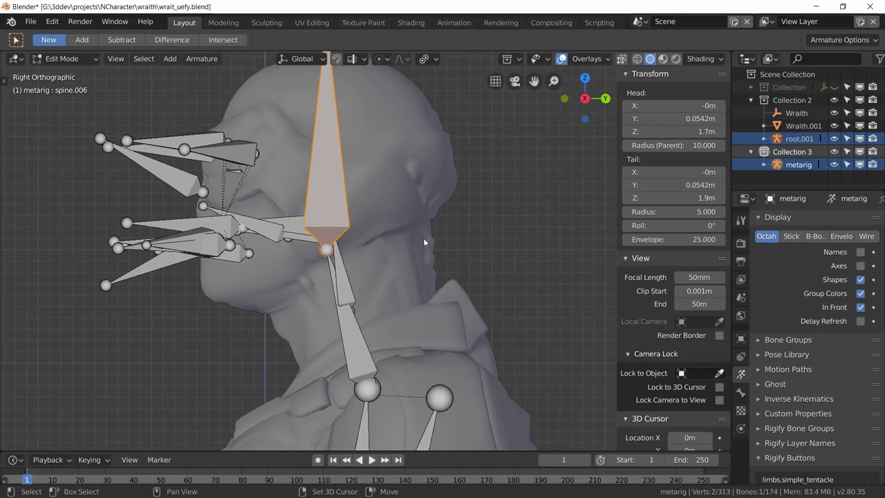
pyautogui.press('g')
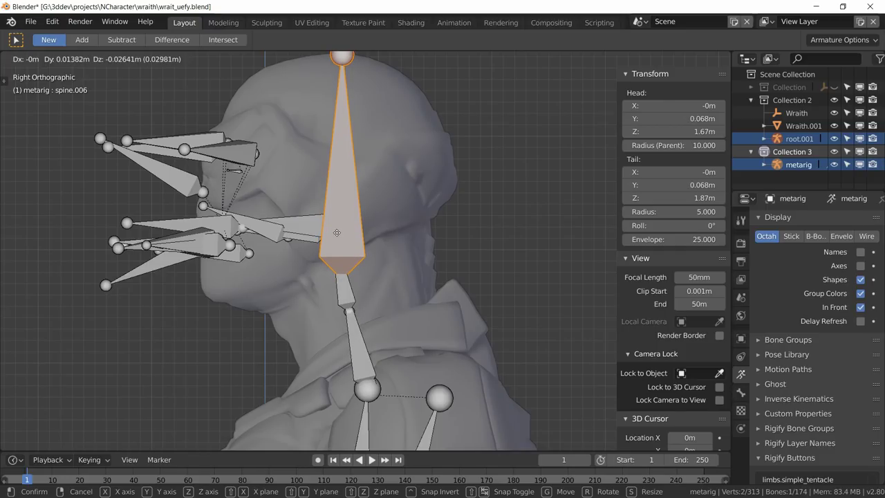
pyautogui.click(337, 232)
# Reveal all hidden metarig bones, including arms and legs, and deselect everything.
pyautogui.scroll(-3, 336, 232)
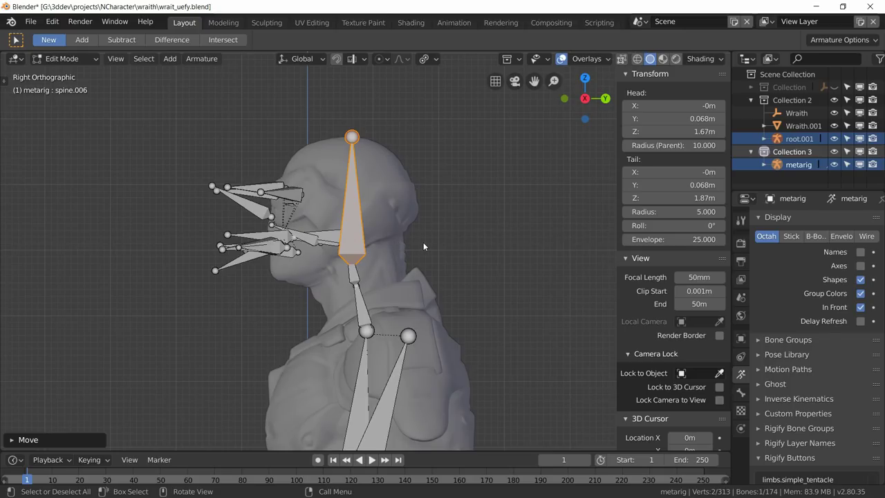
pyautogui.keyDown('shift'); pyautogui.moveTo(390, 243); pyautogui.dragTo(369, 202, button='middle'); pyautogui.keyUp('shift')
pyautogui.scroll(2, 343, 212)
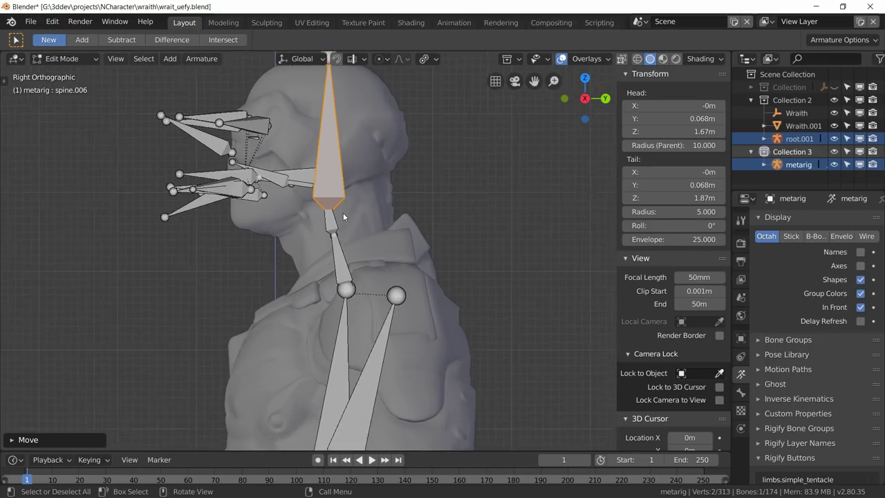
pyautogui.scroll(-5, 366, 243)
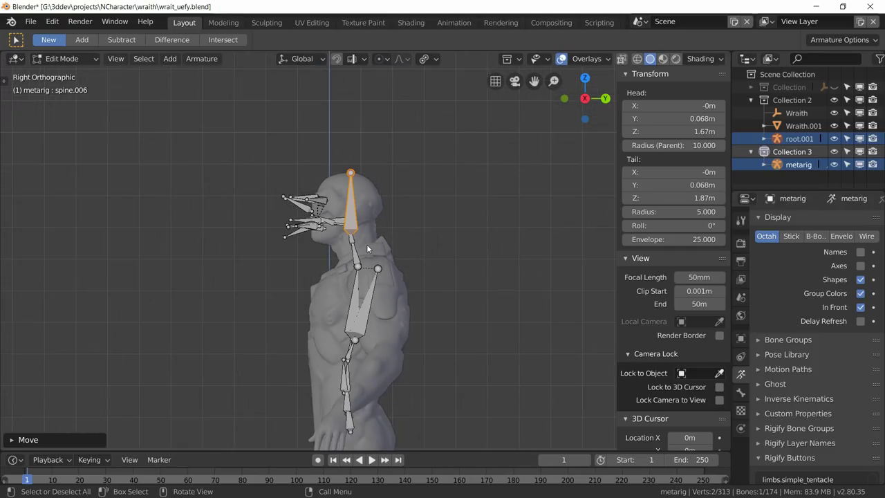
pyautogui.hotkey('alt', 'h')
pyautogui.moveTo(368, 250); pyautogui.dragTo(413, 262, button='middle')
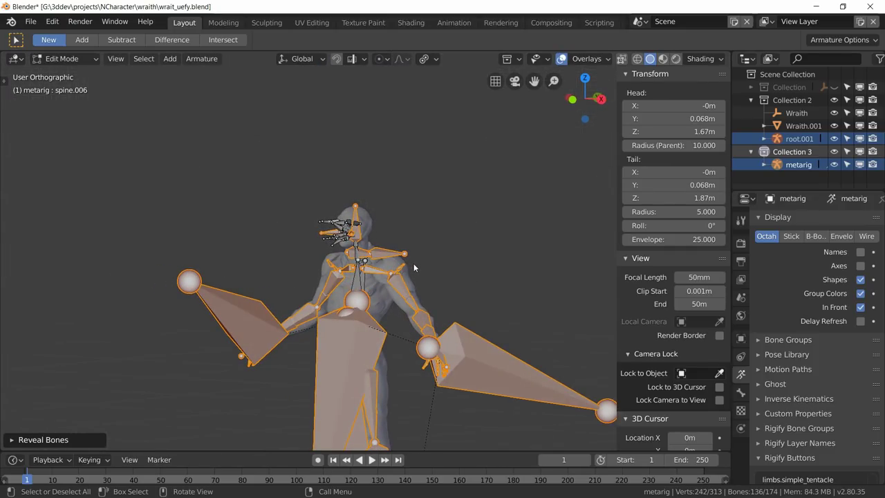
pyautogui.hotkey('alt', 'a')
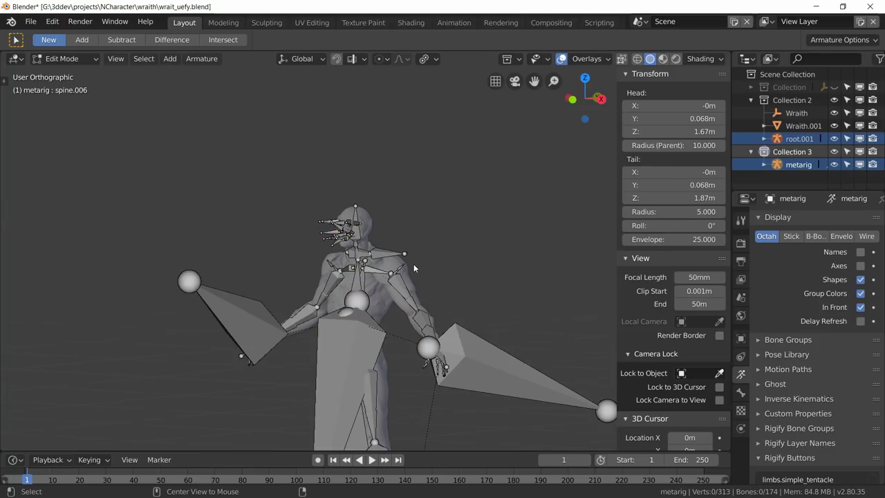
pyautogui.keyDown('shift'); pyautogui.moveTo(407, 259); pyautogui.dragTo(397, 197, button='middle'); pyautogui.keyUp('shift')
pyautogui.click(63, 58)
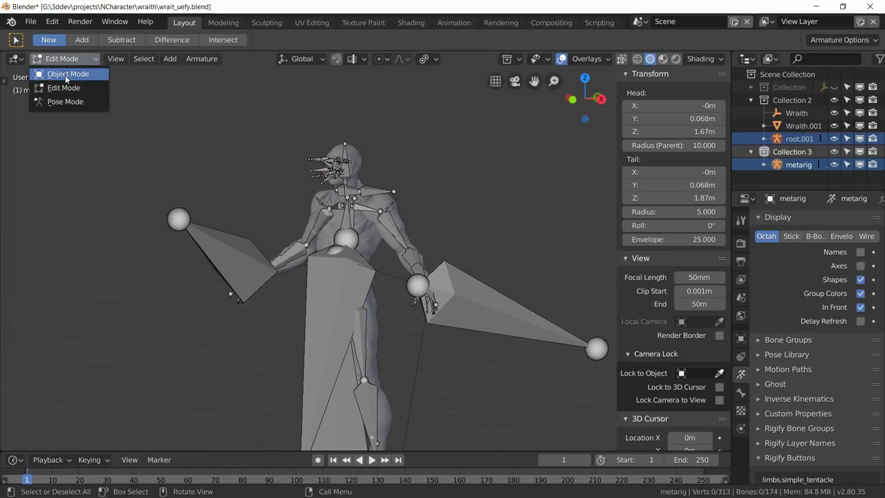
# Return to Object Mode, deselect all, and hide the root.001 face rig.
pyautogui.click(67, 73)
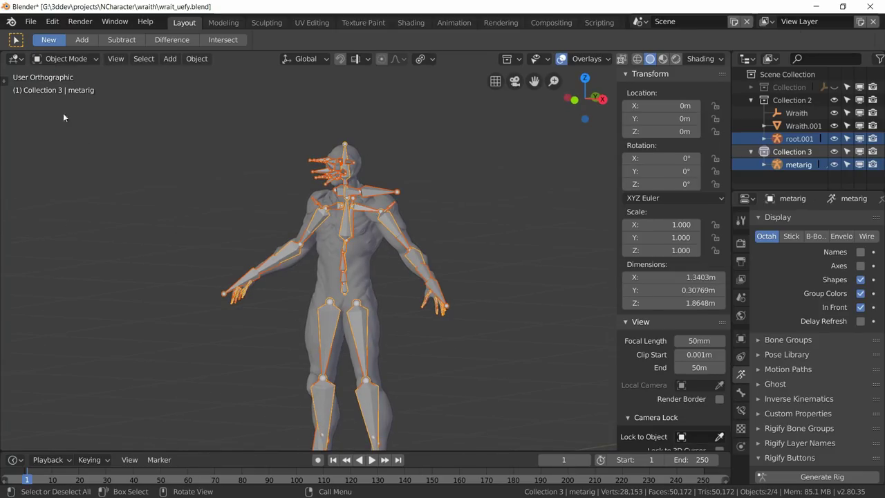
pyautogui.hotkey('alt', 'a')
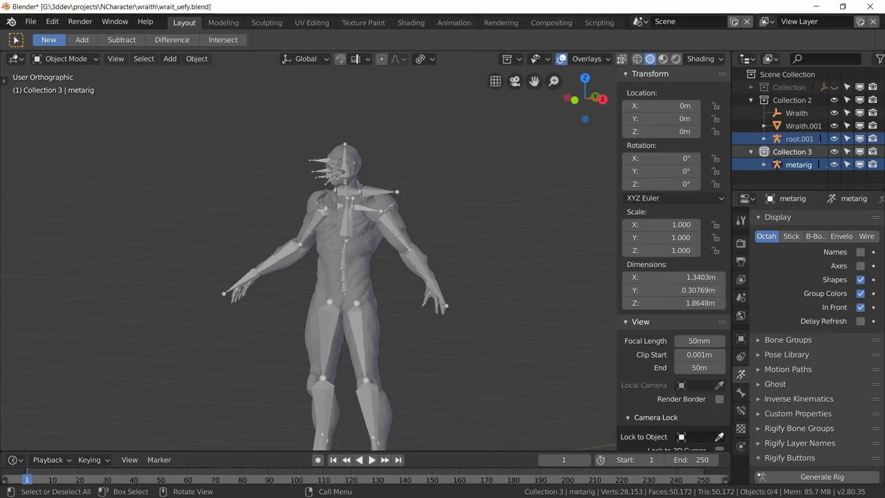
pyautogui.scroll(1, 488, 278)
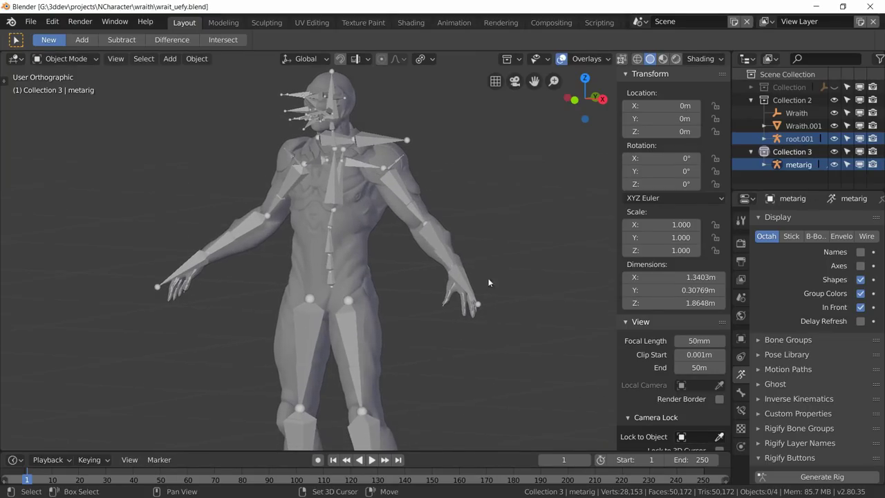
pyautogui.click(834, 138)
# Zoom in on the feet in front view and select the metarig armature.
pyautogui.scroll(2, 411, 272)
pyautogui.moveTo(411, 272); pyautogui.dragTo(429, 154, button='middle')
pyautogui.scroll(2, 432, 312)
pyautogui.keyDown('shift'); pyautogui.moveTo(432, 312); pyautogui.dragTo(393, 260, button='middle'); pyautogui.keyUp('shift')
pyautogui.scroll(2, 407, 339)
pyautogui.scroll(2, 378, 241)
pyautogui.press('KP_1')
pyautogui.scroll(4, 393, 260)
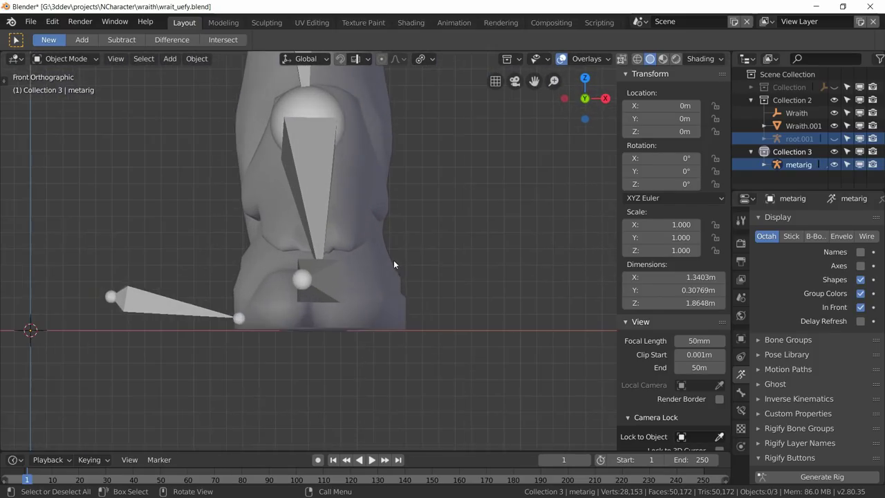
pyautogui.click(374, 272)
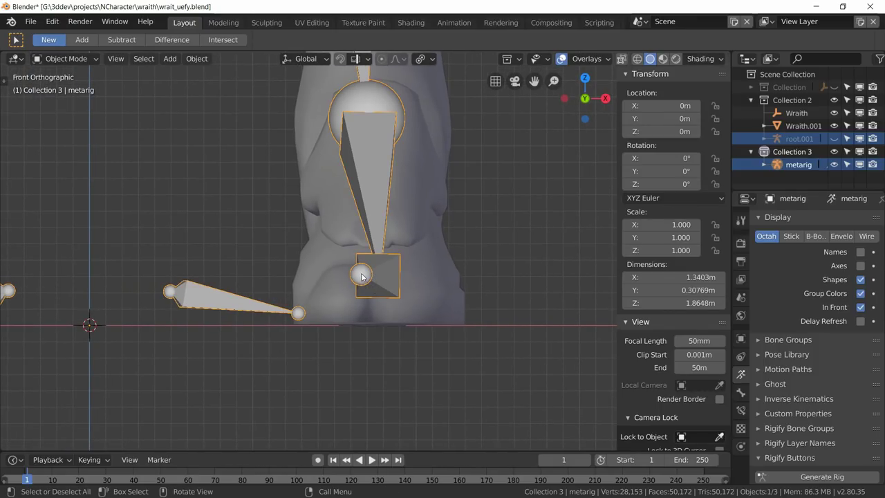
# Enter Edit Mode and slide the toe.L joint along the global X axis.
pyautogui.press('Tab')
pyautogui.click(361, 274)
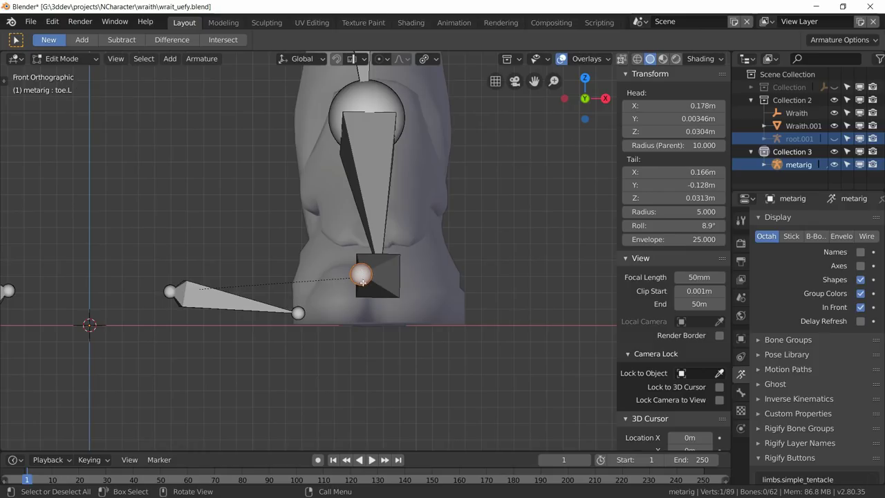
pyautogui.press('g')
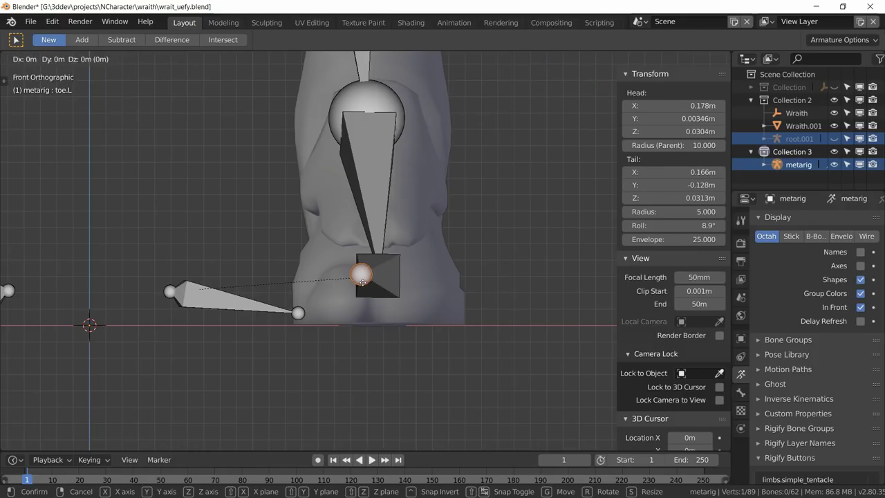
pyautogui.press('x')
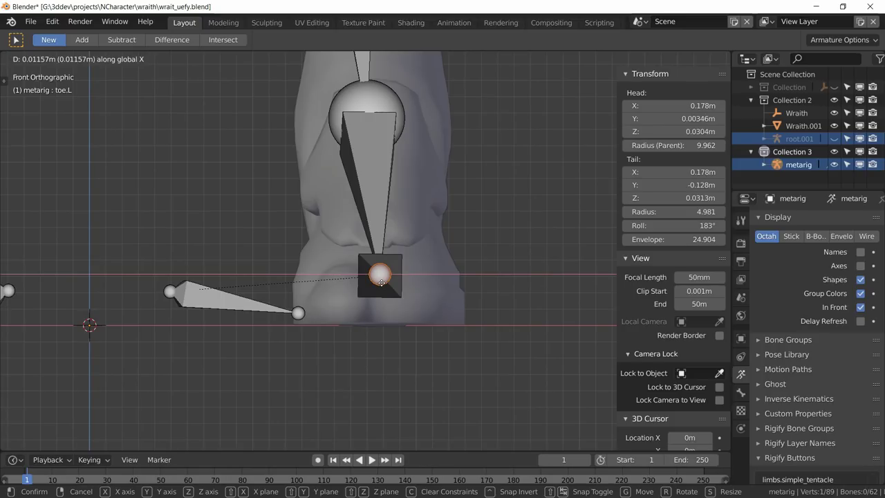
pyautogui.click(381, 282)
# Drop heel.02.L down near the ground and reposition its tail joint.
pyautogui.click(211, 301)
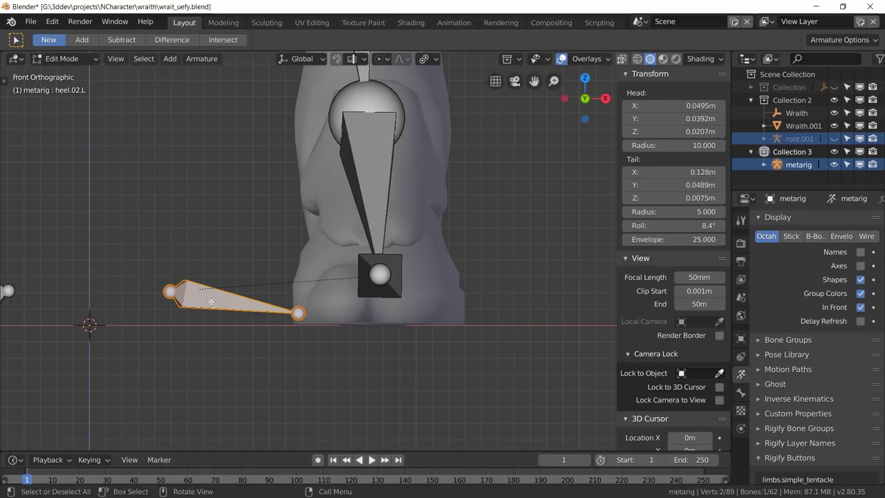
pyautogui.press('g')
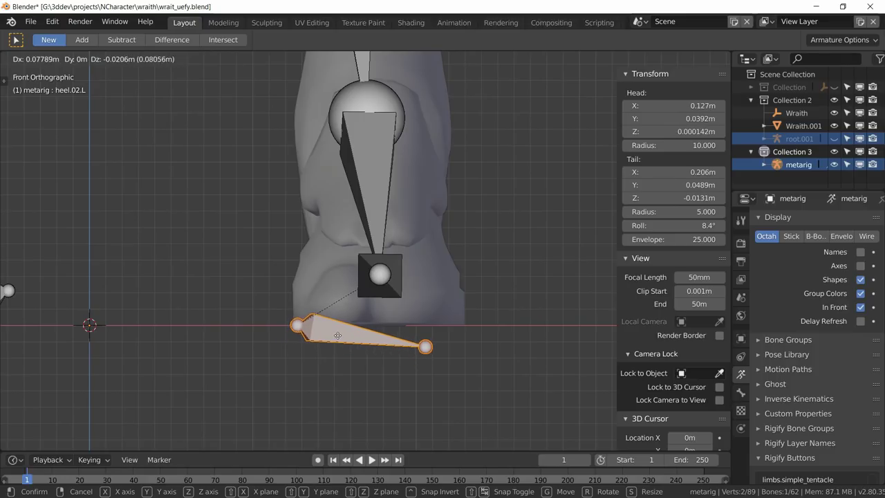
pyautogui.click(429, 349)
pyautogui.click(424, 347)
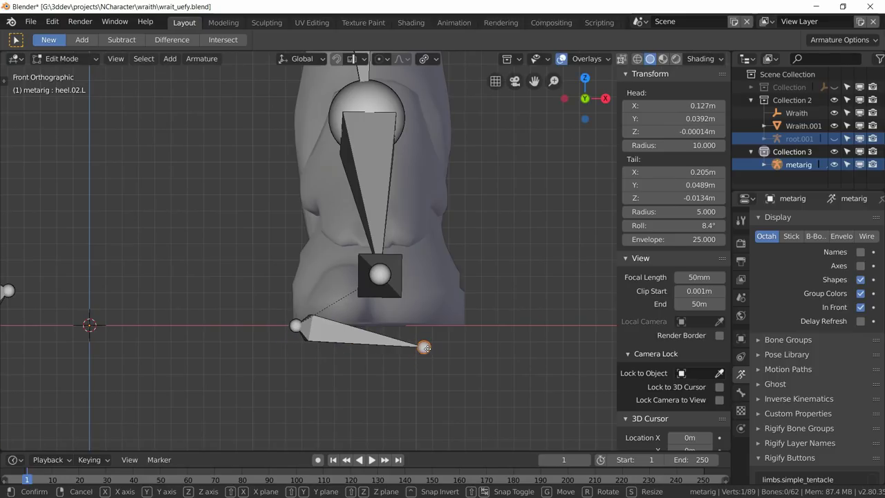
pyautogui.press('g')
pyautogui.click(470, 325)
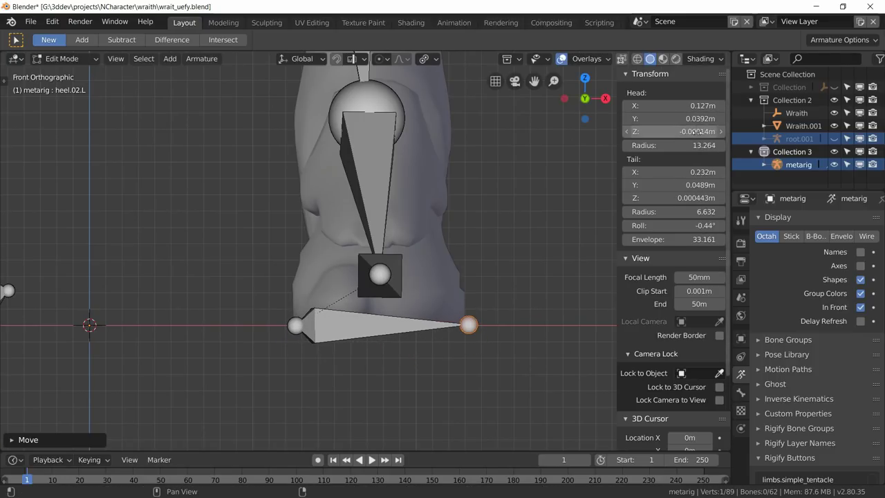
# Set heel.02.L's head Z, tail Z and roll to 0 in the N panel.
pyautogui.click(695, 132)
pyautogui.write('0m')
pyautogui.press('Return')
pyautogui.click(680, 198)
pyautogui.write('0')
pyautogui.press('Return')
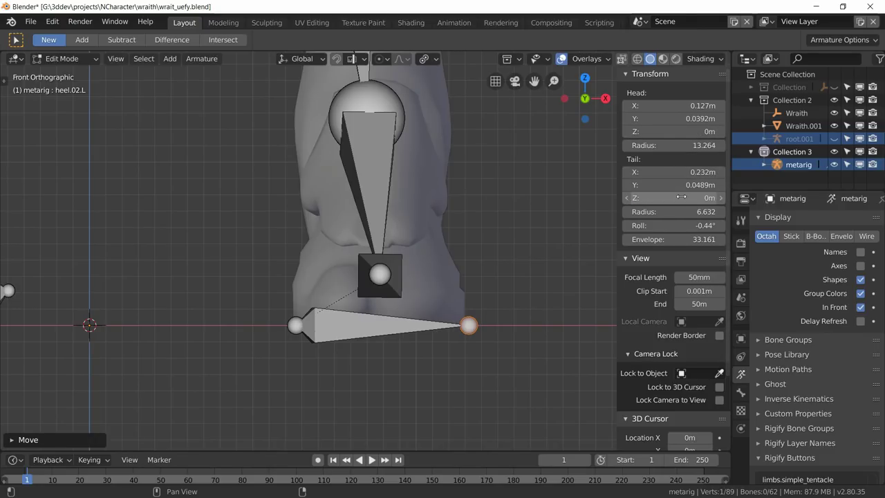
pyautogui.click(681, 225)
pyautogui.write('0')
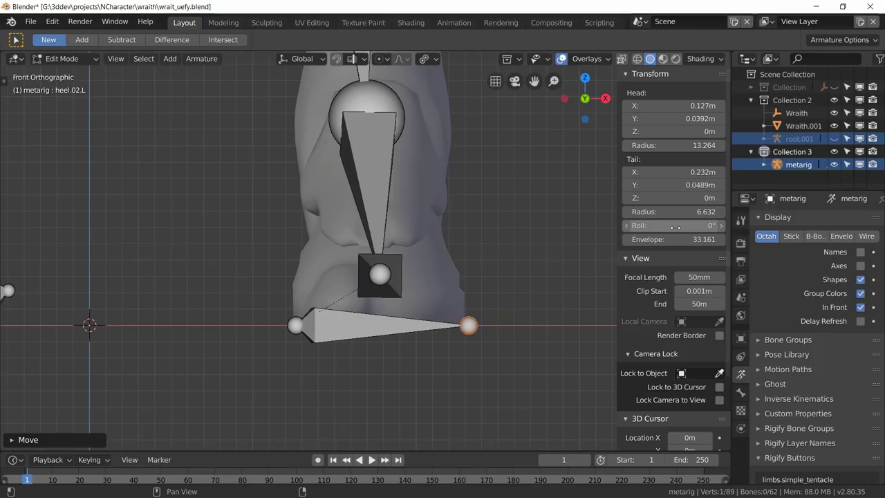
pyautogui.press('Return')
pyautogui.click(356, 338)
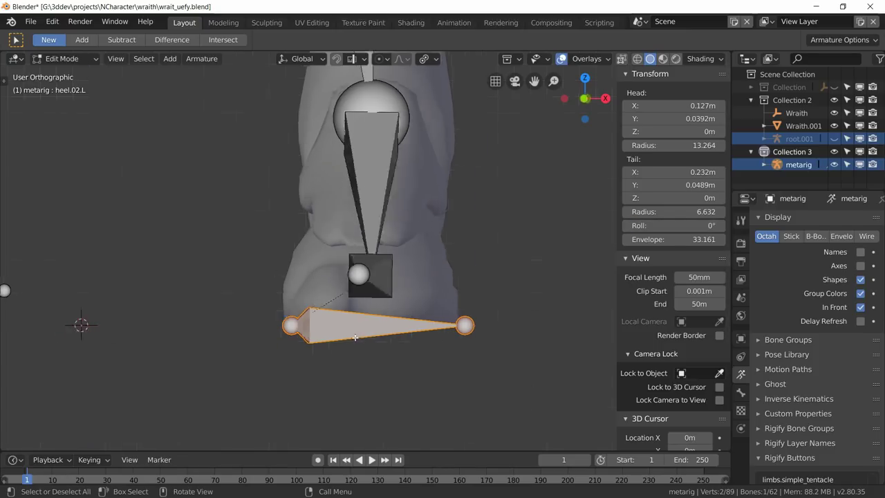
pyautogui.press('KP_3')
# Move the heel bone's head joint back along global Y.
pyautogui.scroll(5, 406, 265)
pyautogui.scroll(1, 406, 264)
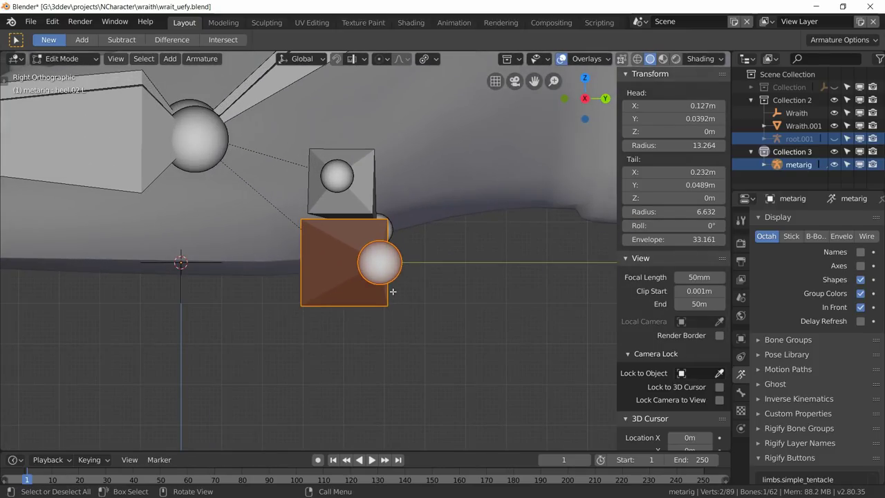
pyautogui.click(385, 268)
pyautogui.press('g')
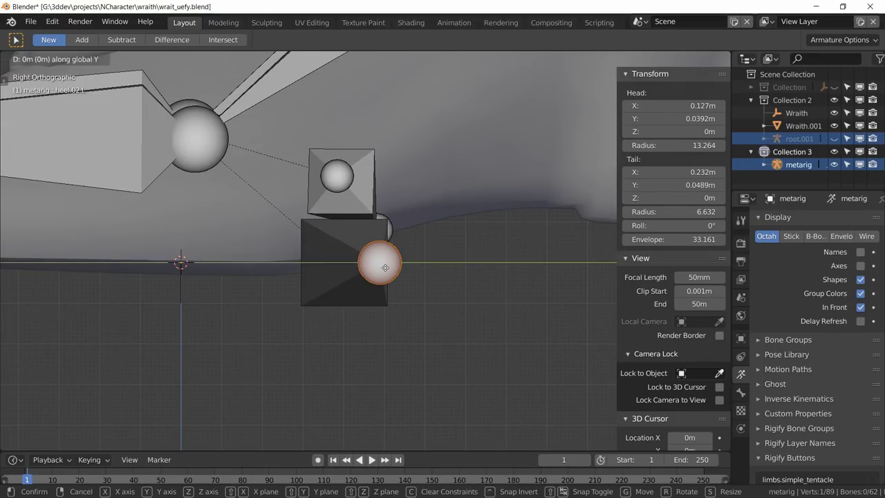
pyautogui.press('y')
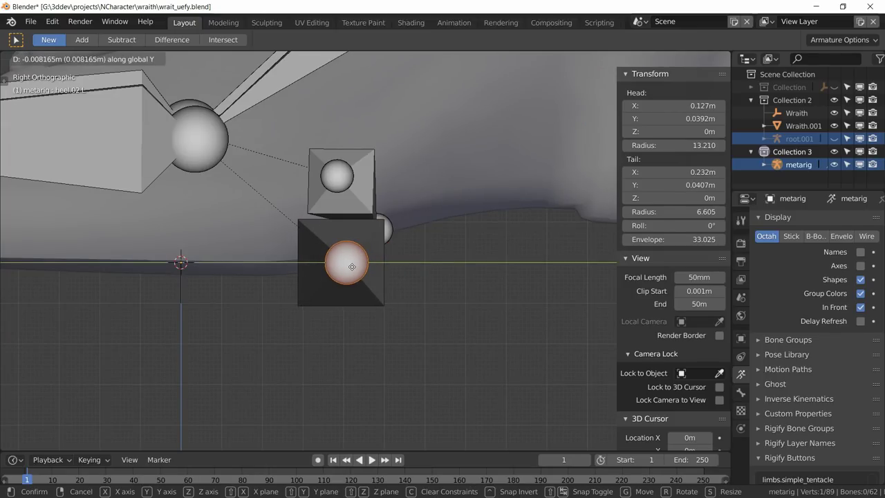
pyautogui.click(352, 267)
pyautogui.scroll(-3, 352, 267)
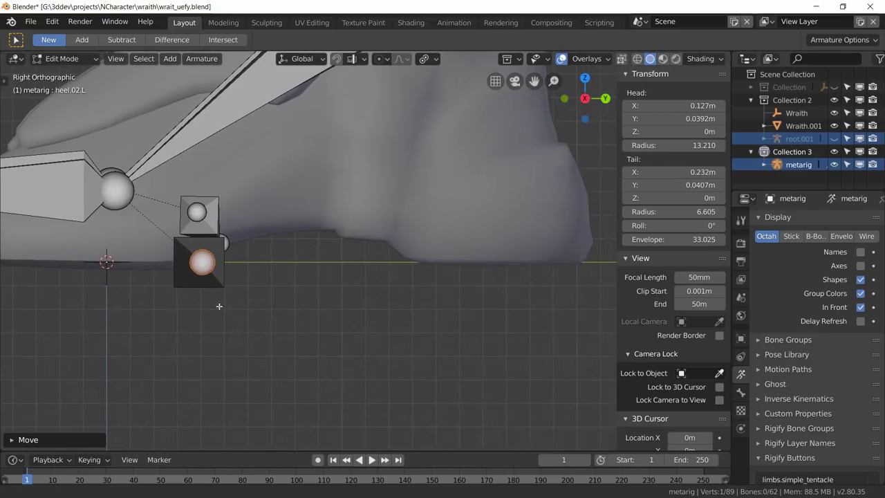
# Slide the whole heel.02.L bone along Y to head Y 0.201 m, tail Y 0.203 m.
pyautogui.click(205, 276)
pyautogui.click(215, 284)
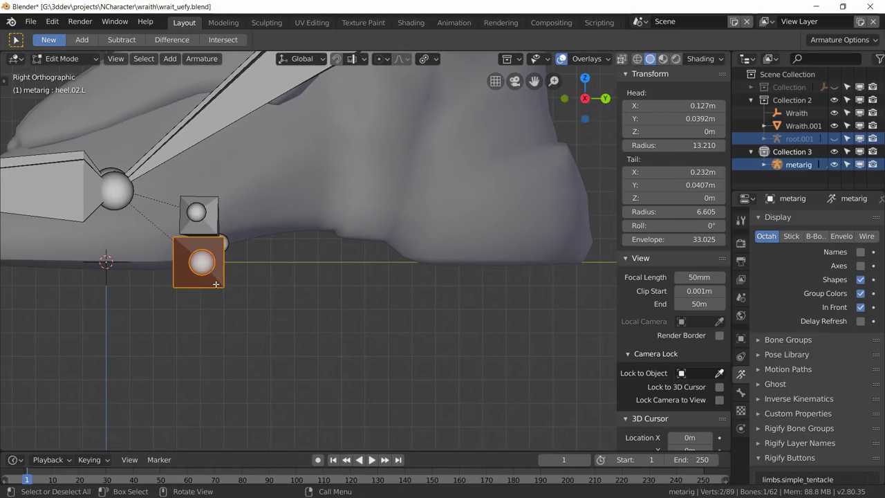
pyautogui.press('g')
pyautogui.press('y')
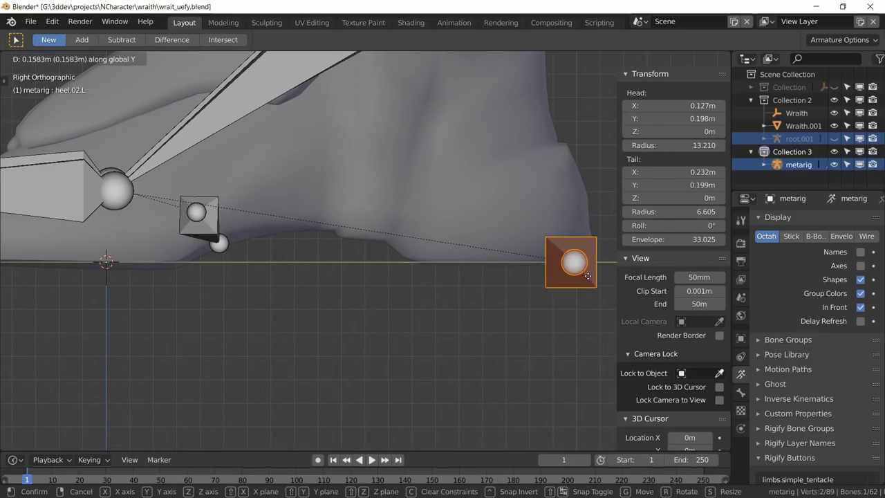
pyautogui.click(571, 289)
pyautogui.keyDown('shift'); pyautogui.moveTo(571, 290); pyautogui.dragTo(364, 299, button='middle'); pyautogui.keyUp('shift')
pyautogui.press('g')
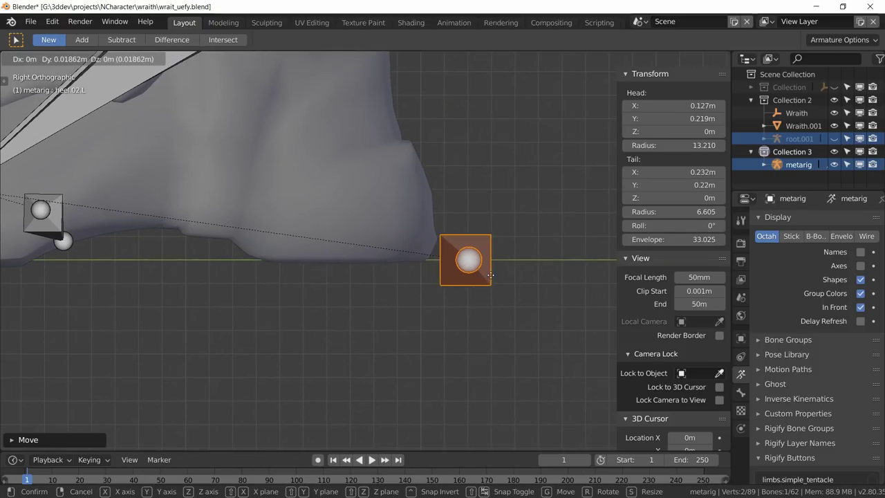
pyautogui.rightClick(444, 273)
pyautogui.scroll(-3, 444, 274)
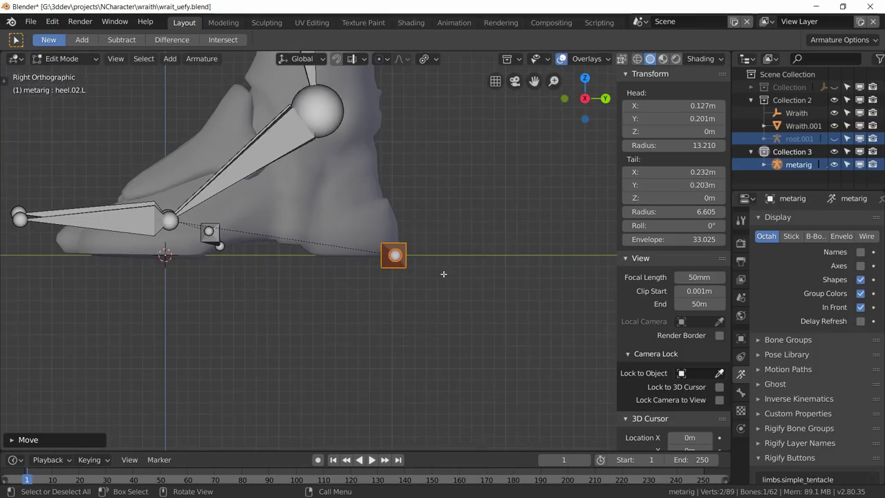
pyautogui.scroll(-4, 376, 288)
pyautogui.moveTo(369, 288); pyautogui.dragTo(417, 298, button='middle')
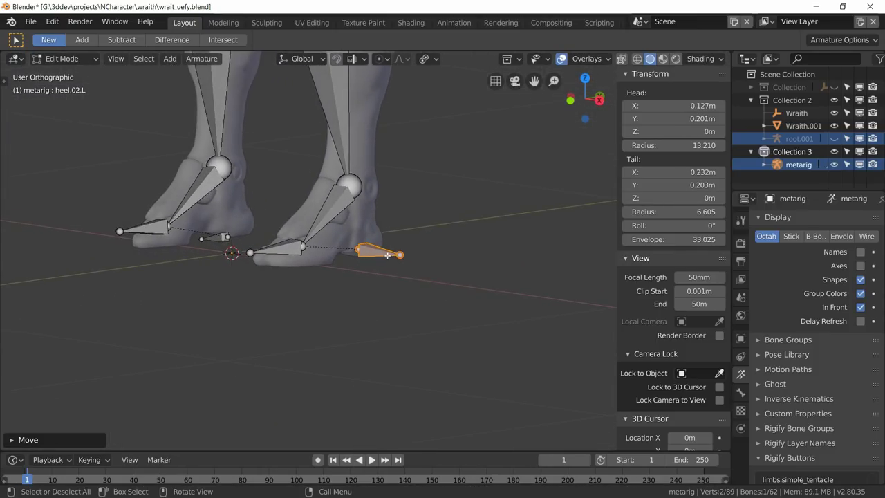
# Symmetrize heel.02.L onto the right foot.
pyautogui.rightClick(379, 257)
pyautogui.click(342, 254)
pyautogui.moveTo(358, 256); pyautogui.dragTo(350, 323, button='middle')
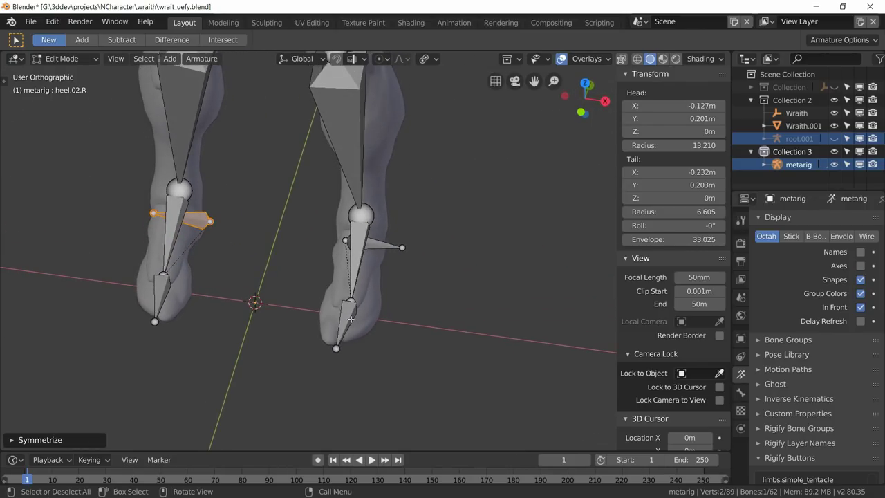
pyautogui.rightClick(351, 318)
pyautogui.click(339, 336)
# Symmetrize the toe and foot bones, giving toe.R head X -0.178 m and roll -183°.
pyautogui.click(346, 316)
pyautogui.rightClick(345, 317)
pyautogui.click(346, 318)
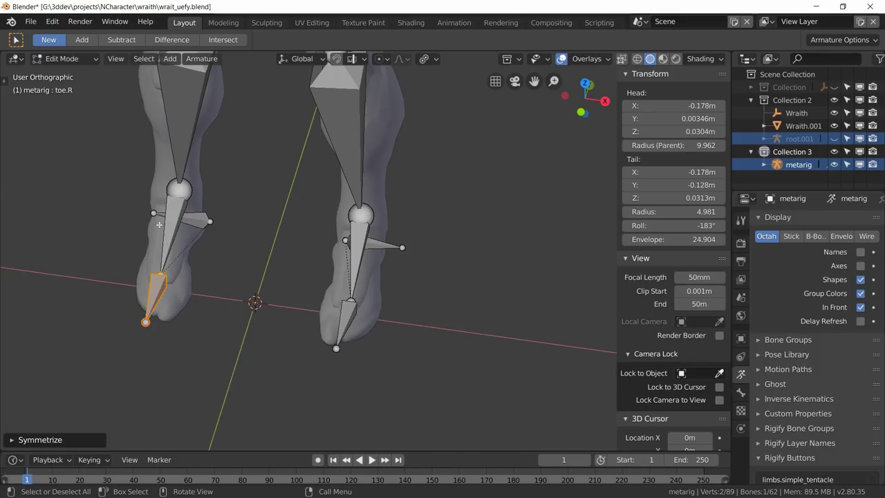
pyautogui.click(356, 258)
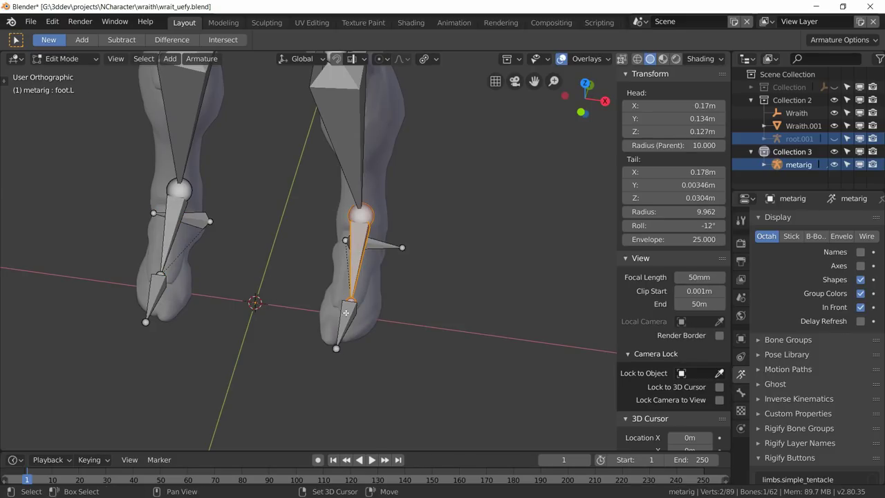
pyautogui.keyDown('shift'); pyautogui.click(345, 318); pyautogui.keyUp('shift')
pyautogui.rightClick(346, 321)
pyautogui.click(346, 319)
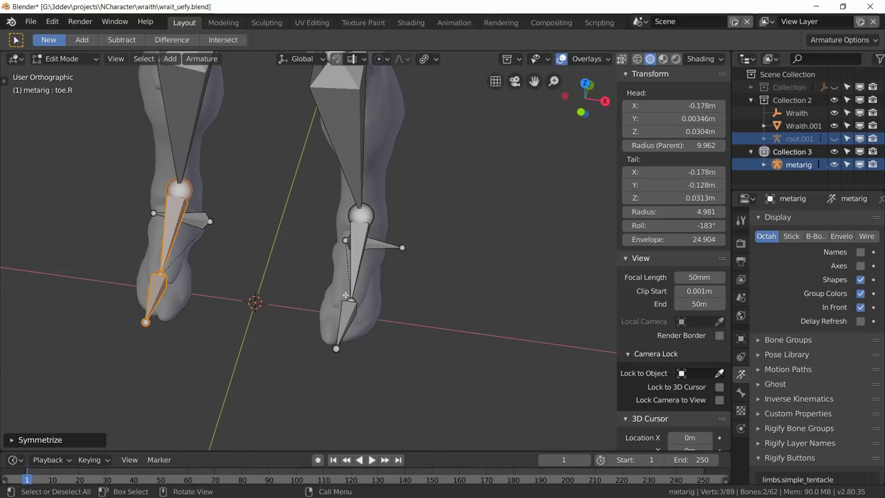
pyautogui.click(359, 293)
# Orbit to a level front view of the legs to check both feet.
pyautogui.scroll(-6, 352, 225)
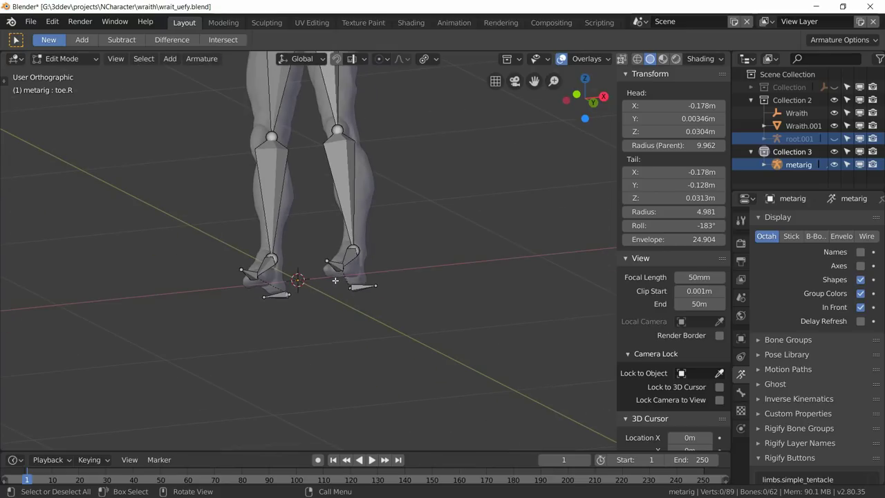
pyautogui.moveTo(341, 201); pyautogui.dragTo(335, 281, button='middle')
pyautogui.scroll(2, 343, 336)
pyautogui.moveTo(344, 336); pyautogui.dragTo(346, 251, button='middle')
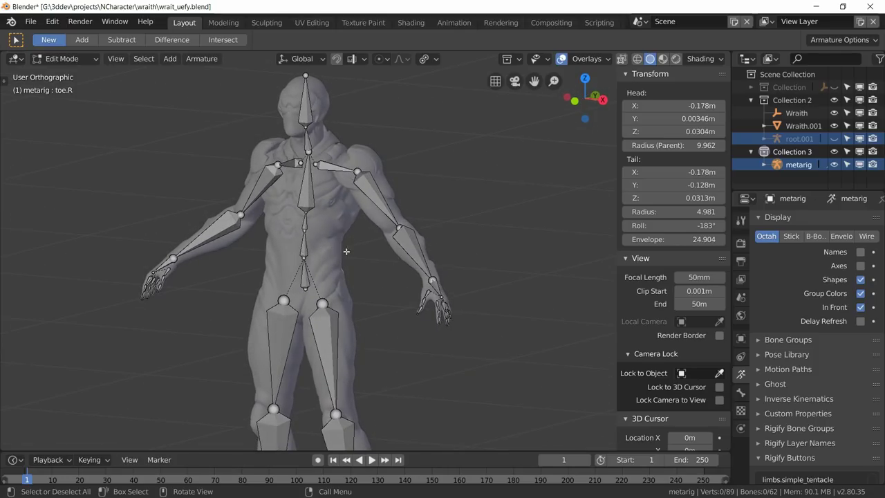
# Return to Object Mode and apply the old Armature modifier on Wraith.001.
pyautogui.click(62, 59)
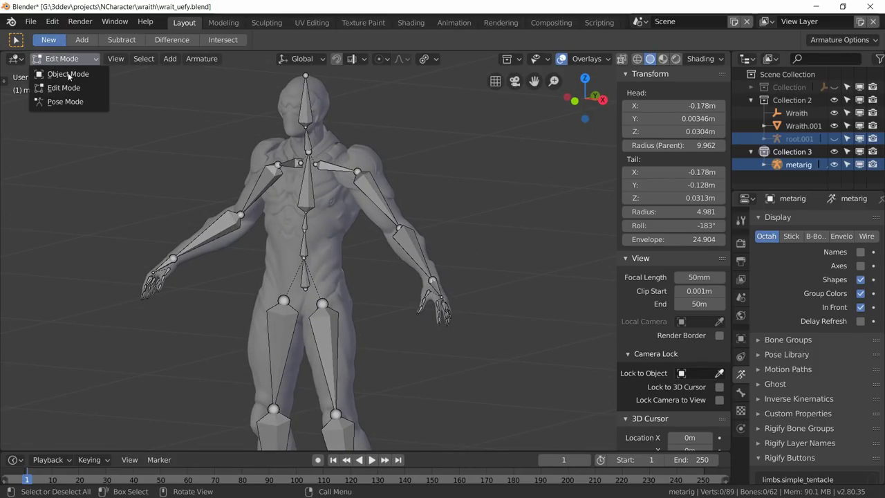
pyautogui.click(65, 75)
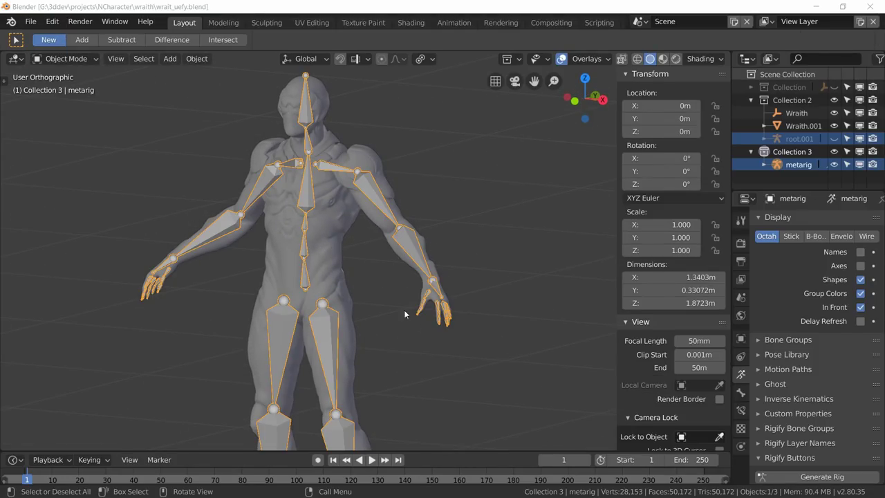
pyautogui.click(320, 230)
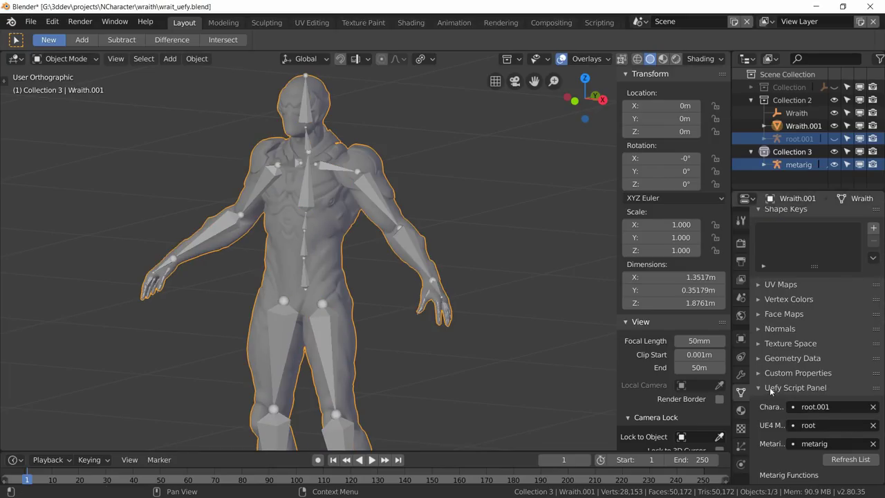
pyautogui.click(741, 376)
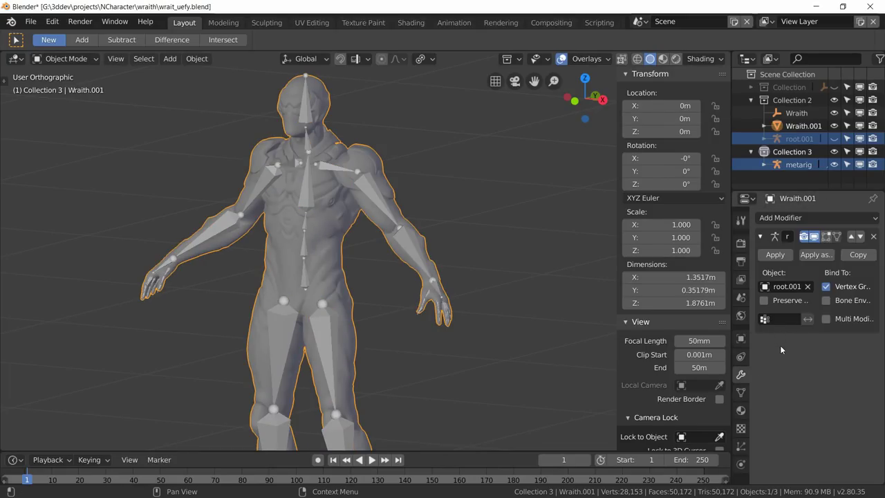
pyautogui.click(775, 255)
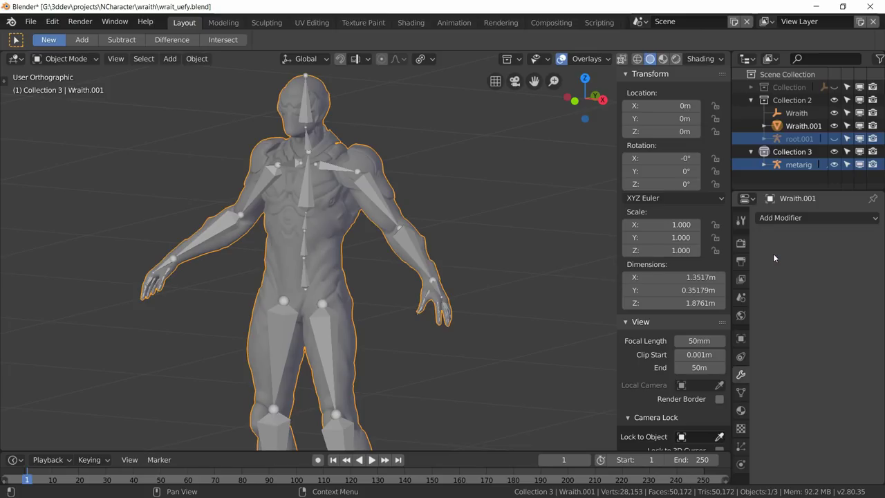
# Move Wraith.001 into Collection 3, hide and collapse Collection 2, and list Collection 3 first.
pyautogui.click(741, 339)
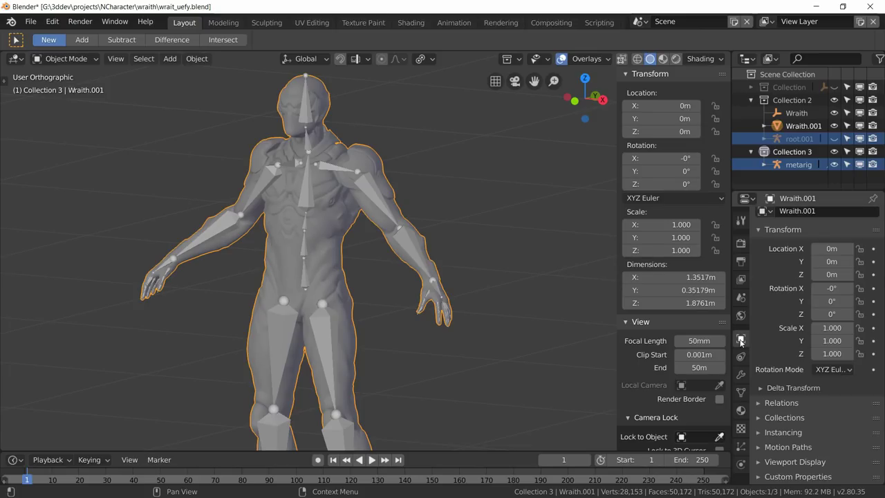
pyautogui.click(804, 403)
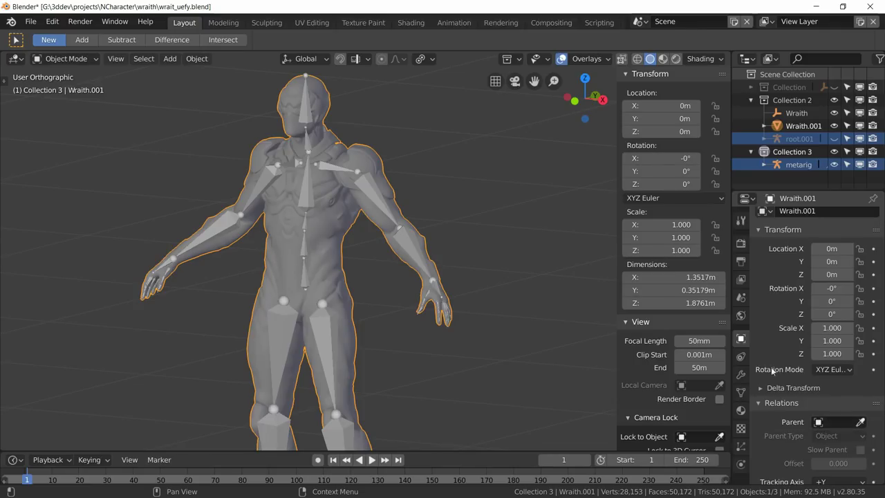
pyautogui.moveTo(782, 129); pyautogui.dragTo(766, 155)
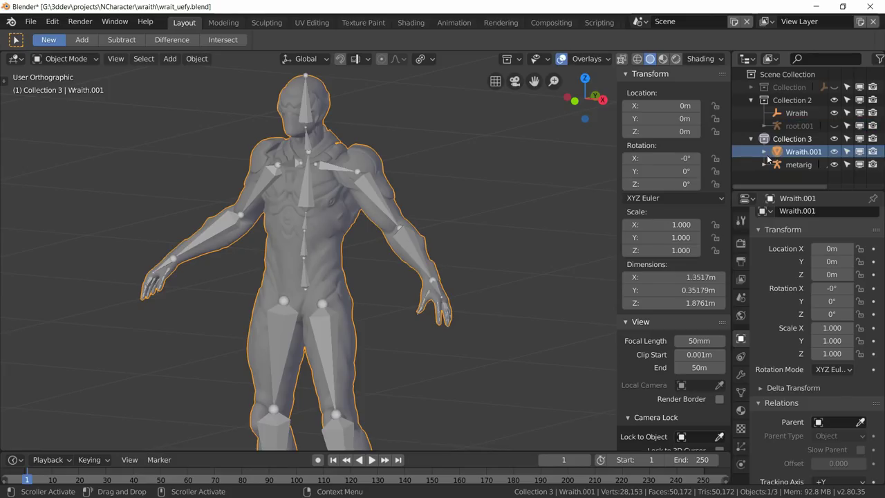
pyautogui.click(834, 100)
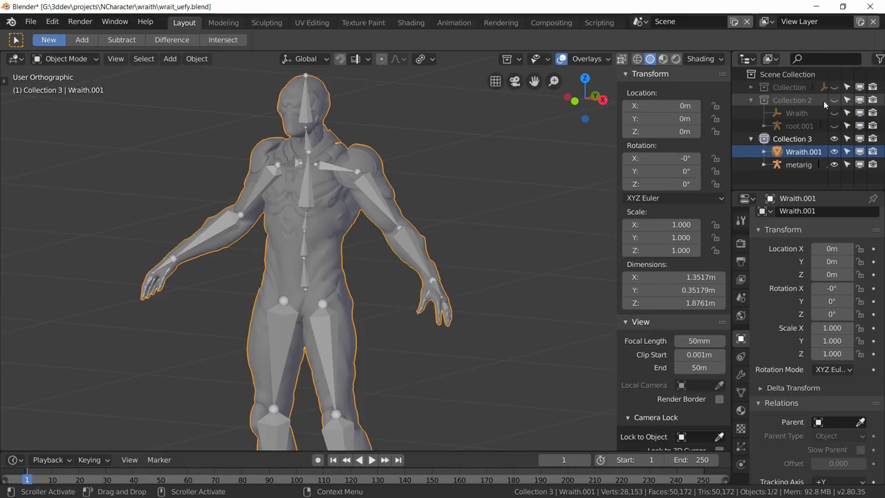
pyautogui.click(751, 100)
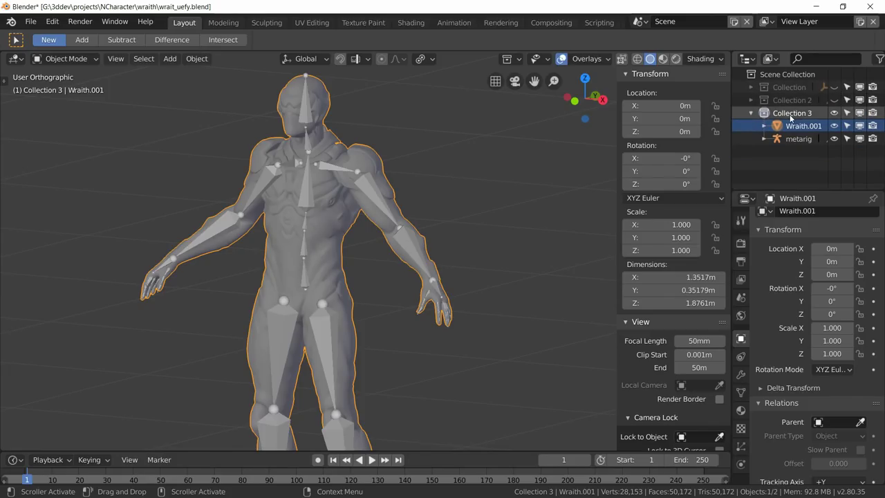
pyautogui.moveTo(789, 118); pyautogui.dragTo(789, 83)
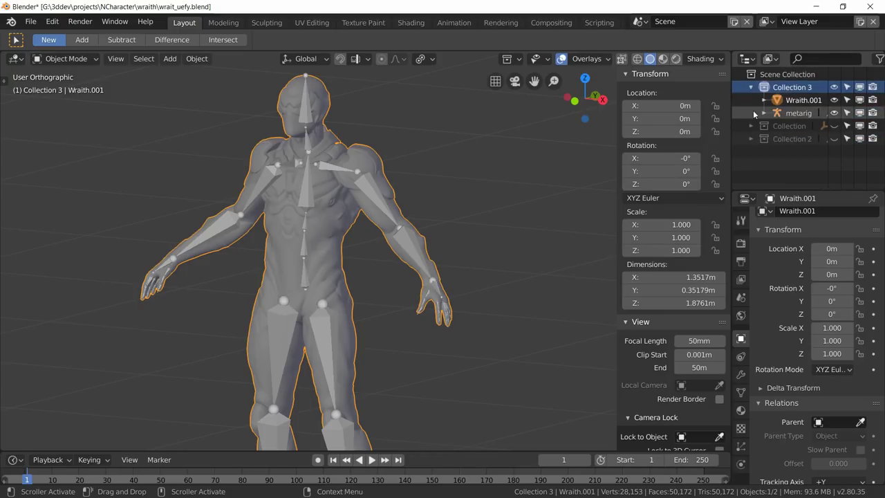
# Select the metarig and scroll through its armature settings to the Rigify panel.
pyautogui.click(790, 113)
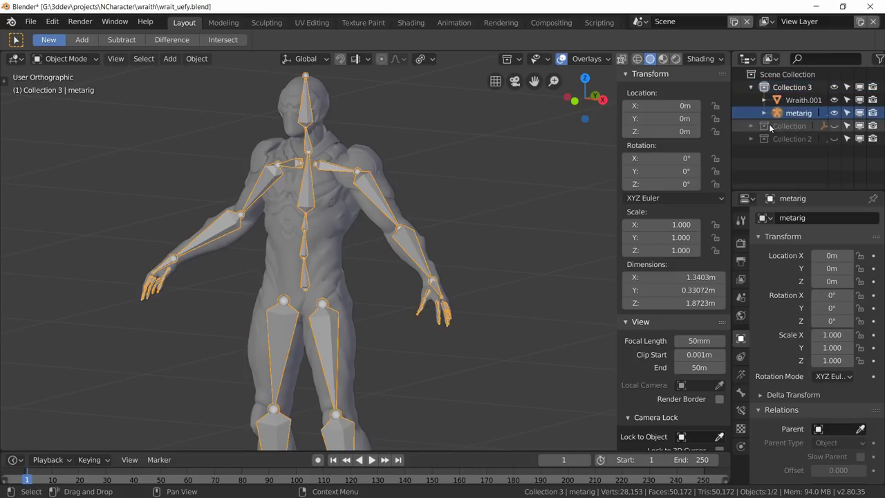
pyautogui.scroll(-5, 789, 335)
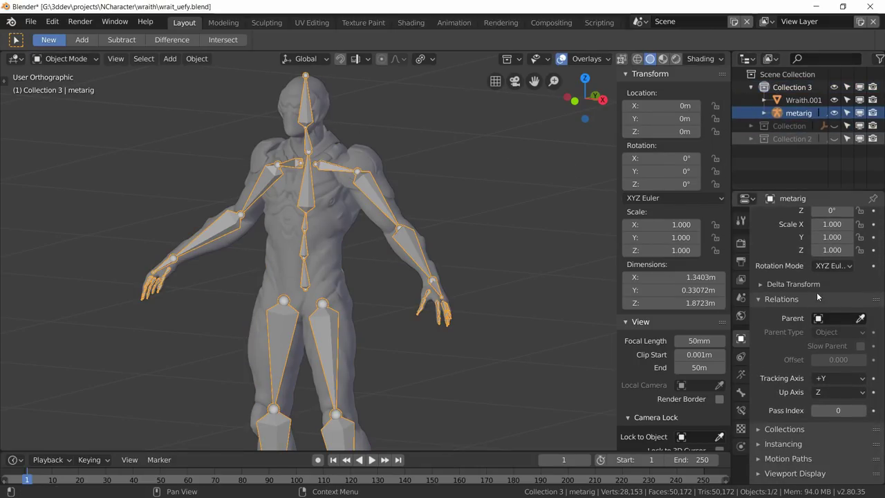
pyautogui.click(741, 375)
pyautogui.scroll(-15, 828, 374)
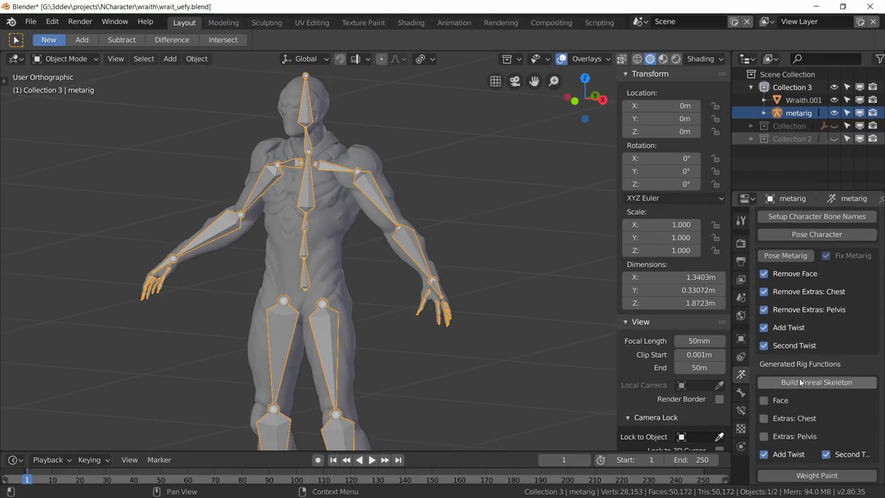
pyautogui.scroll(-1, 804, 380)
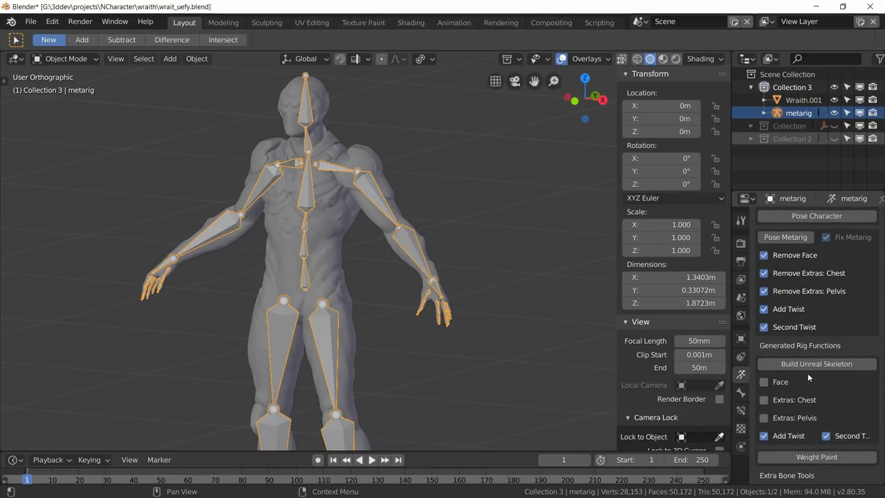
# Generate the Rigify control rig from the metarig and hide the metarig.
pyautogui.scroll(-2, 815, 383)
pyautogui.scroll(15, 814, 379)
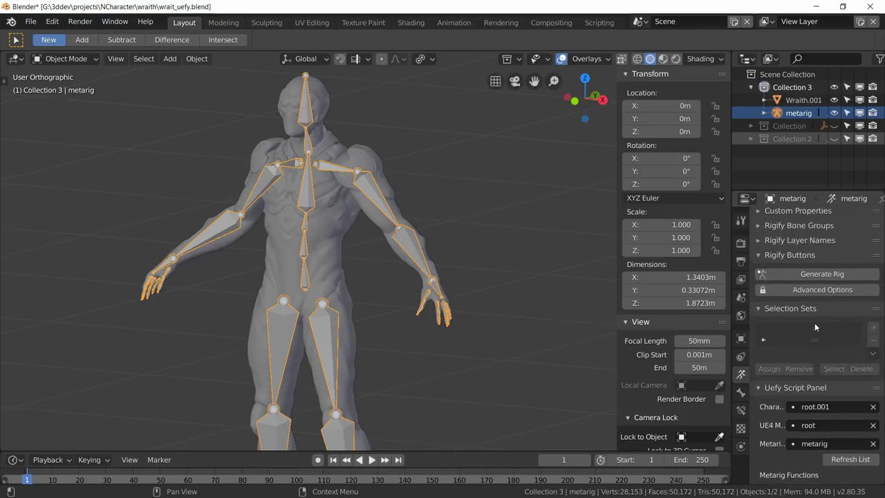
pyautogui.click(794, 315)
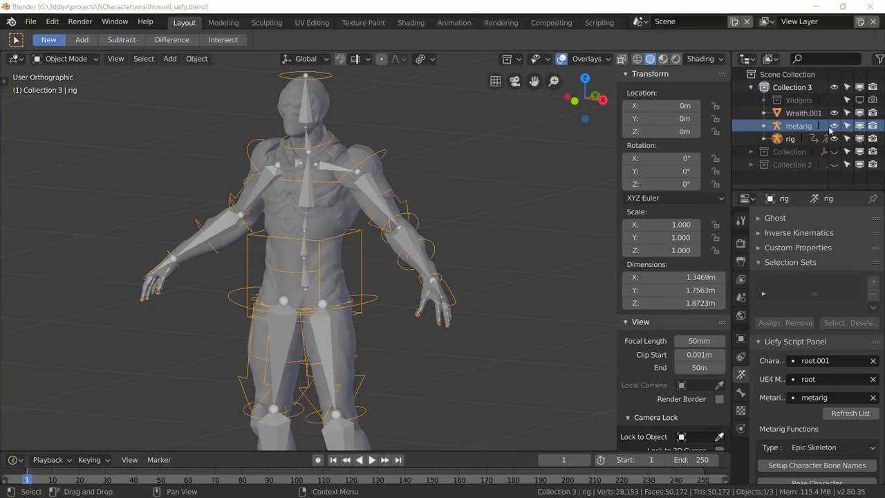
pyautogui.click(832, 125)
# Enable In Front on the new rig, then select Wraith.001 together with the rig.
pyautogui.click(789, 138)
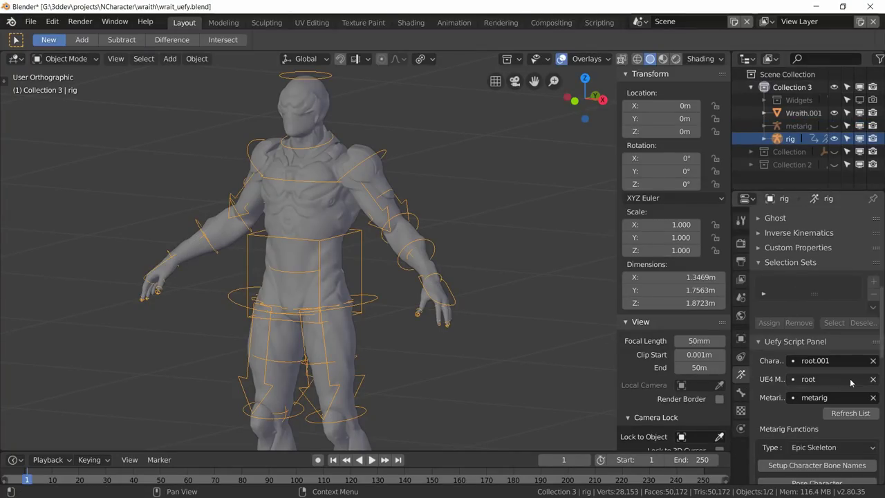
pyautogui.scroll(7, 846, 360)
pyautogui.click(860, 344)
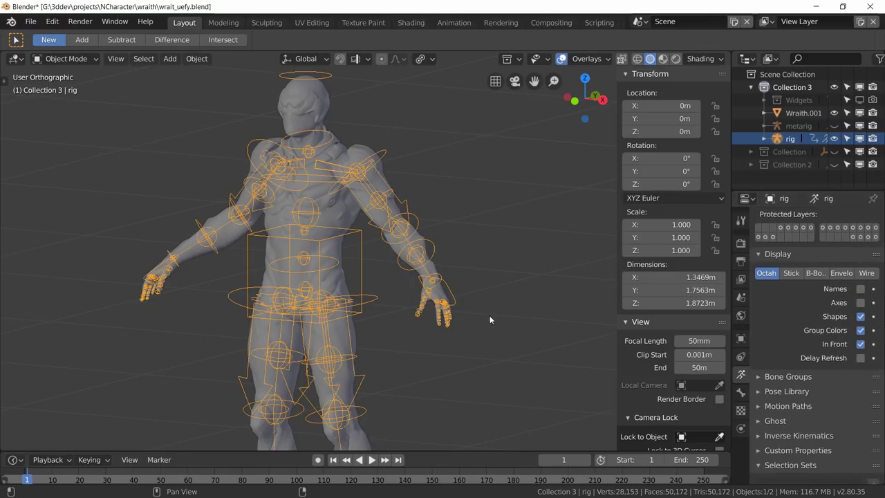
pyautogui.moveTo(359, 252)
pyautogui.mouseDown(button='middle')
pyautogui.moveTo(344, 239)
pyautogui.moveTo(361, 235)
pyautogui.mouseUp(button='middle')
pyautogui.click(337, 215)
pyautogui.keyDown('shift'); pyautogui.click(362, 242); pyautogui.keyUp('shift')
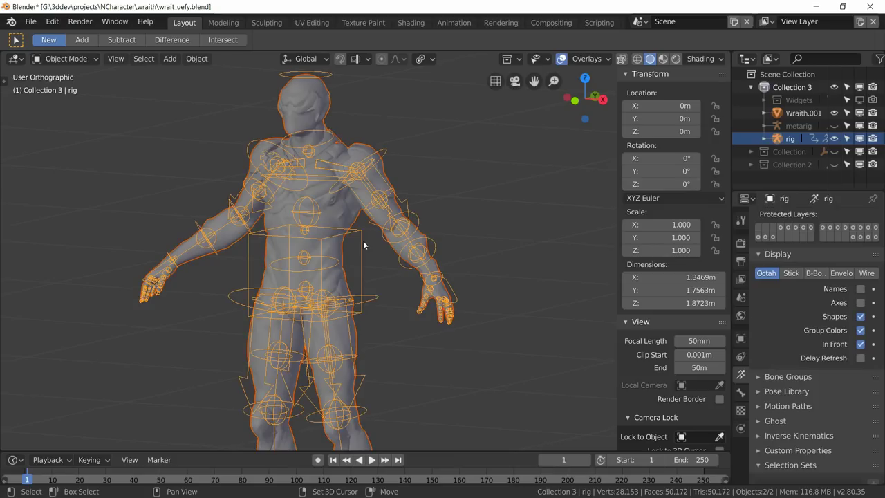
# Parent Wraith.001 to the rig with Armature Deform, then select only the rig.
pyautogui.hotkey('ctrl', 'p')
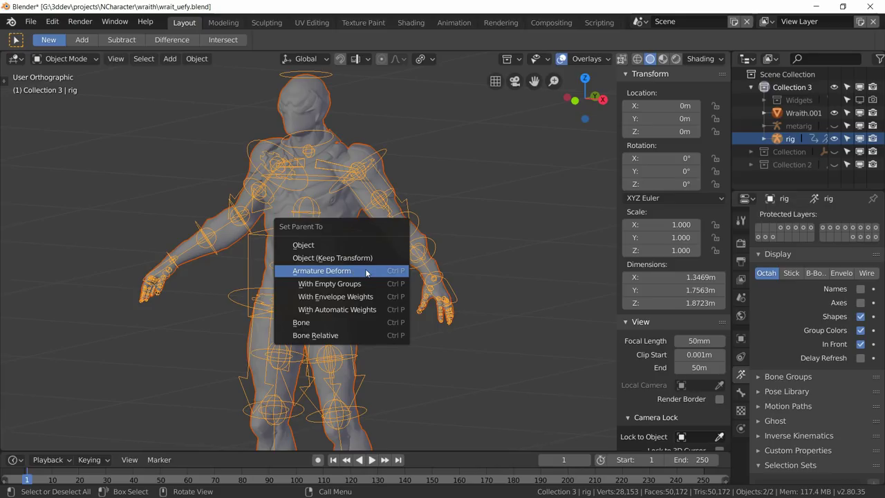
pyautogui.click(364, 270)
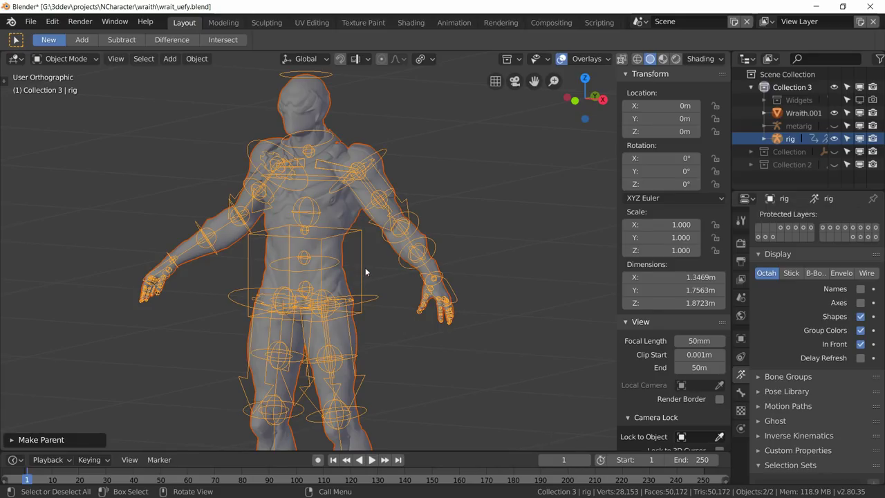
pyautogui.scroll(3, 365, 238)
pyautogui.scroll(-3, 363, 252)
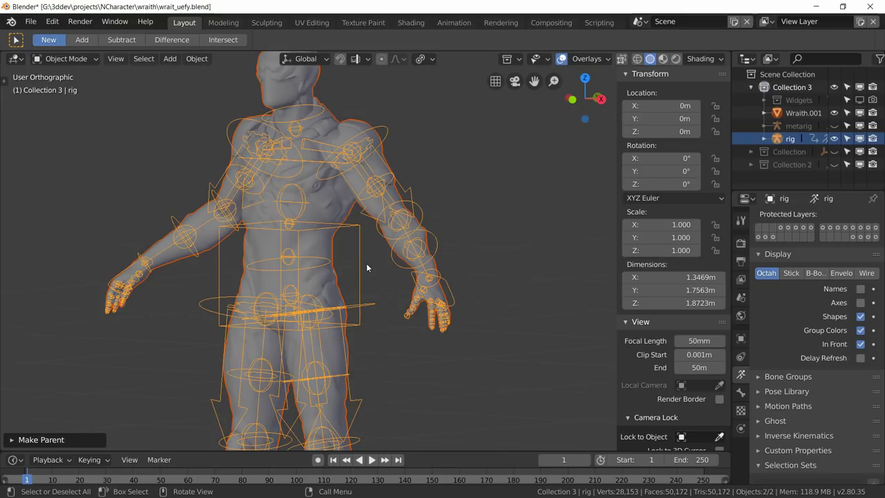
pyautogui.click(366, 262)
pyautogui.scroll(2, 360, 258)
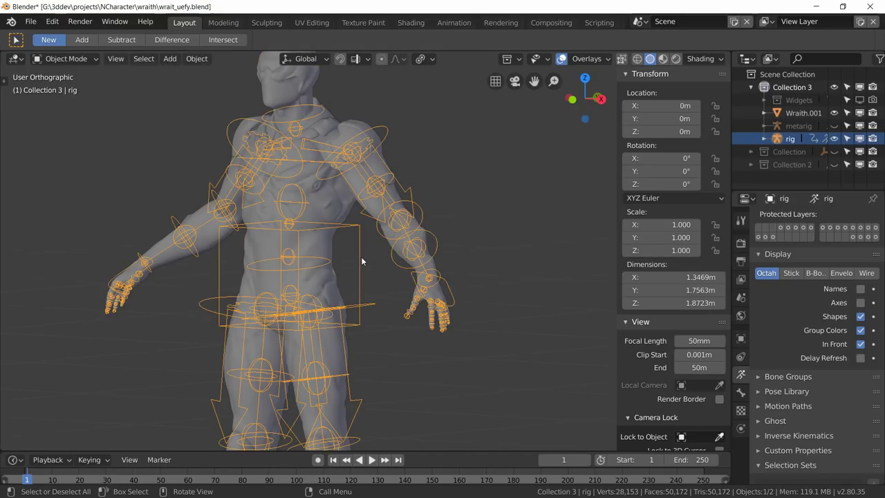
pyautogui.click(82, 57)
# Put the rig in Pose Mode and run Build Unreal Skeleton, raising bones from 357 to 432.
pyautogui.click(78, 104)
pyautogui.scroll(-3, 804, 323)
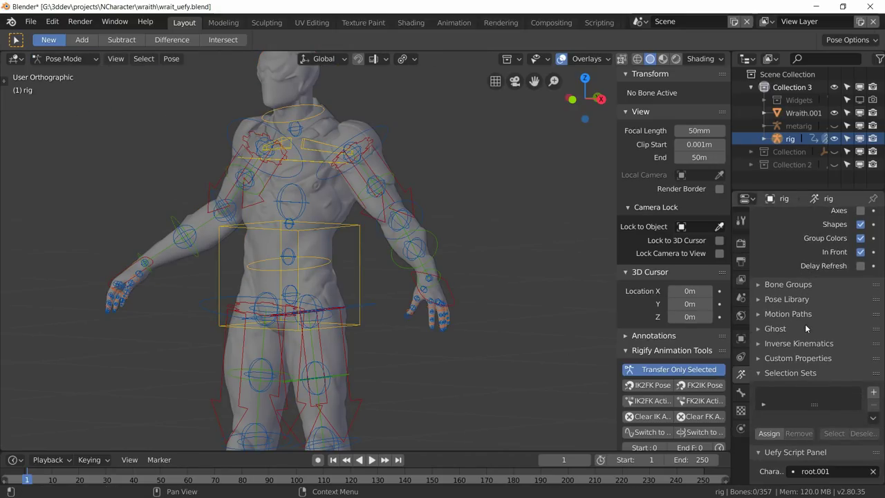
pyautogui.scroll(-12, 804, 323)
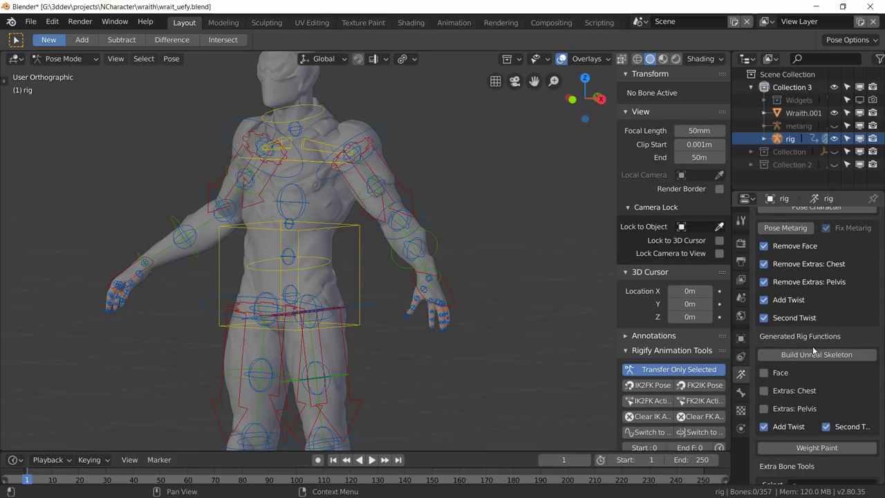
pyautogui.scroll(-4, 812, 349)
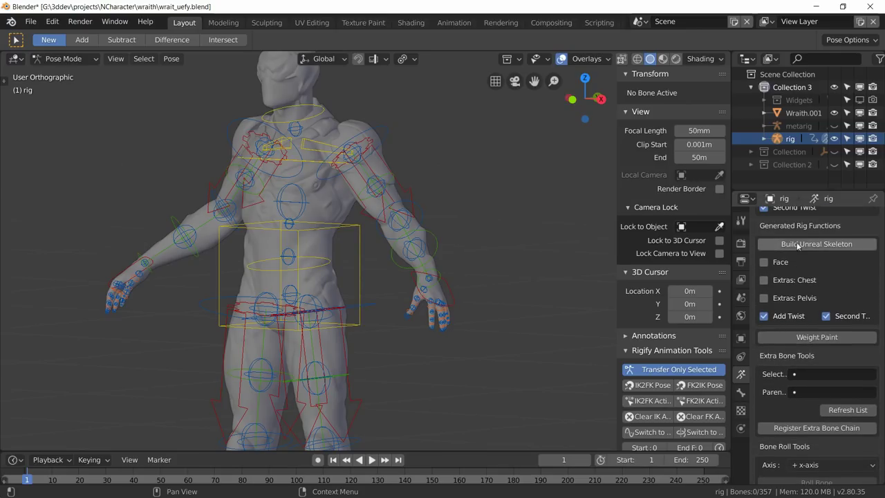
pyautogui.scroll(1, 829, 275)
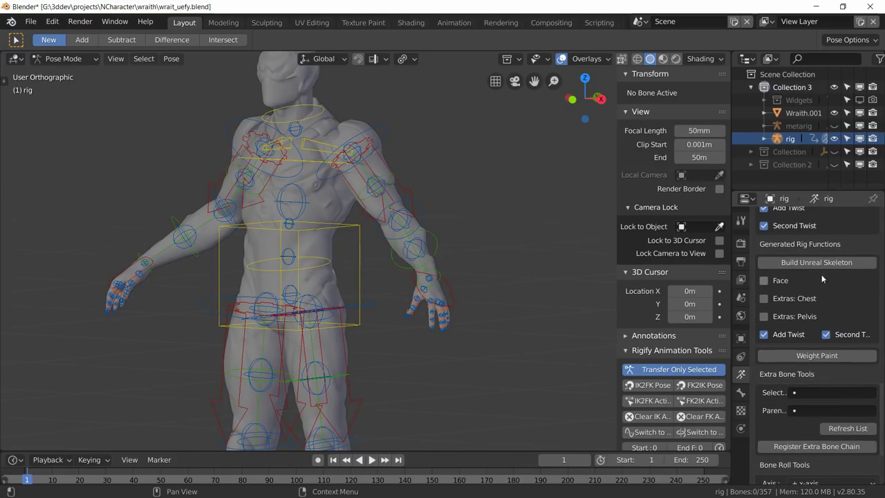
pyautogui.click(804, 262)
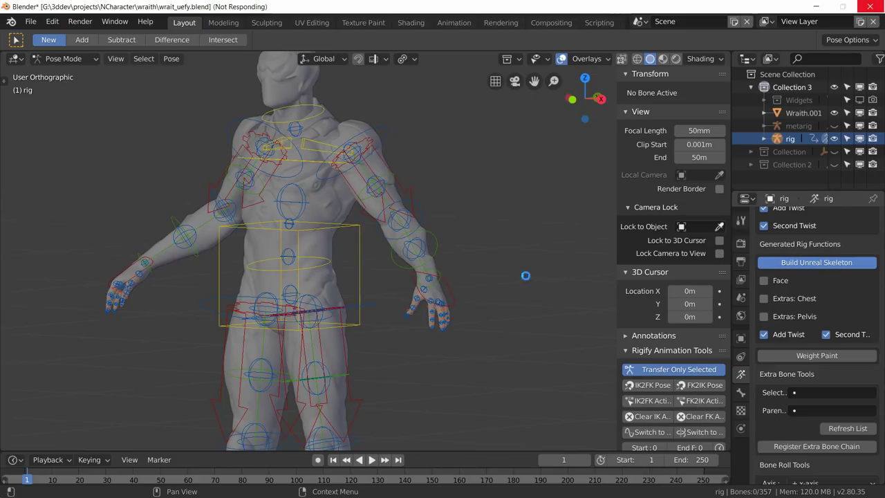
pyautogui.click(807, 357)
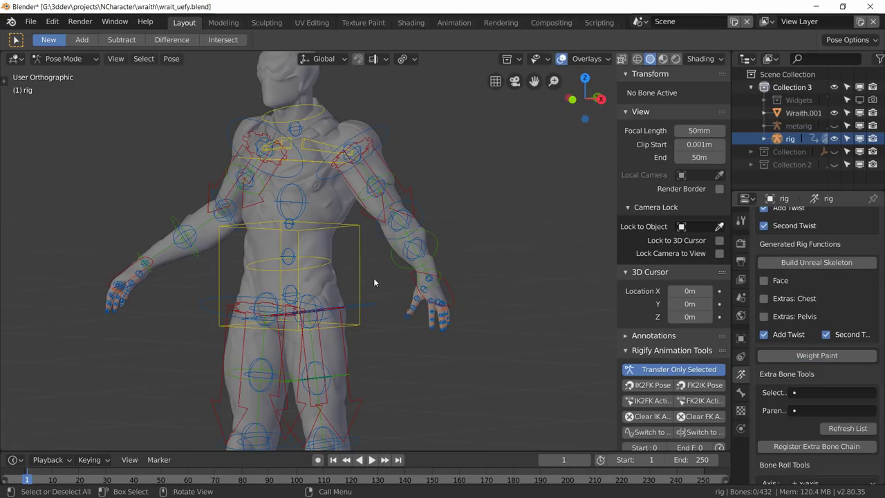
pyautogui.moveTo(373, 281)
pyautogui.mouseDown(button='middle')
pyautogui.moveTo(396, 292)
pyautogui.moveTo(374, 265)
pyautogui.mouseUp(button='middle')
pyautogui.click(356, 261)
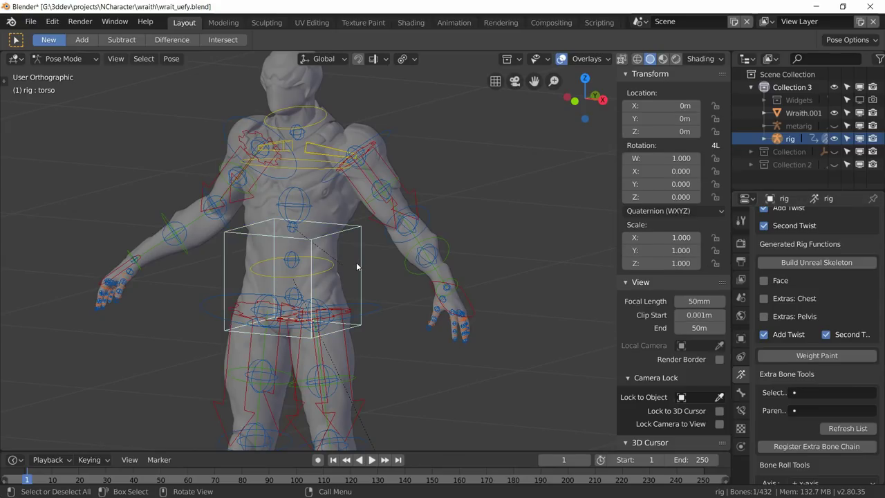
pyautogui.press('g')
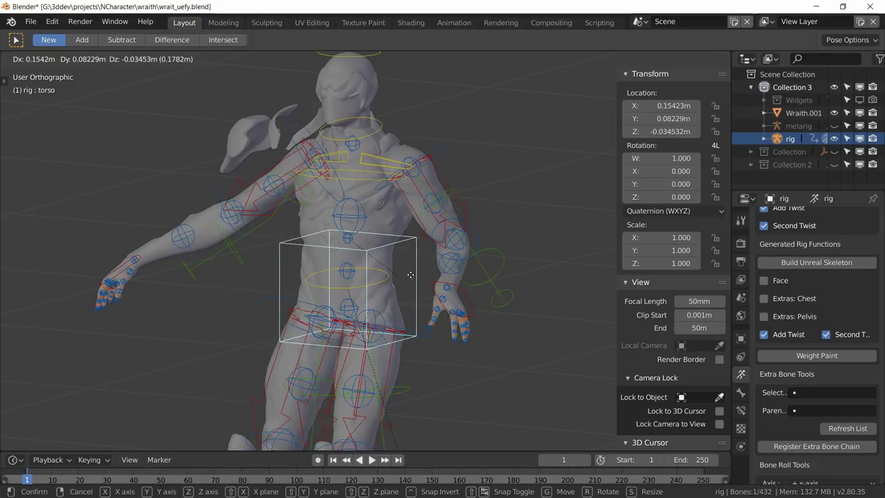
pyautogui.press('Escape')
pyautogui.scroll(-4, 382, 286)
pyautogui.moveTo(382, 286); pyautogui.dragTo(359, 297, button='middle')
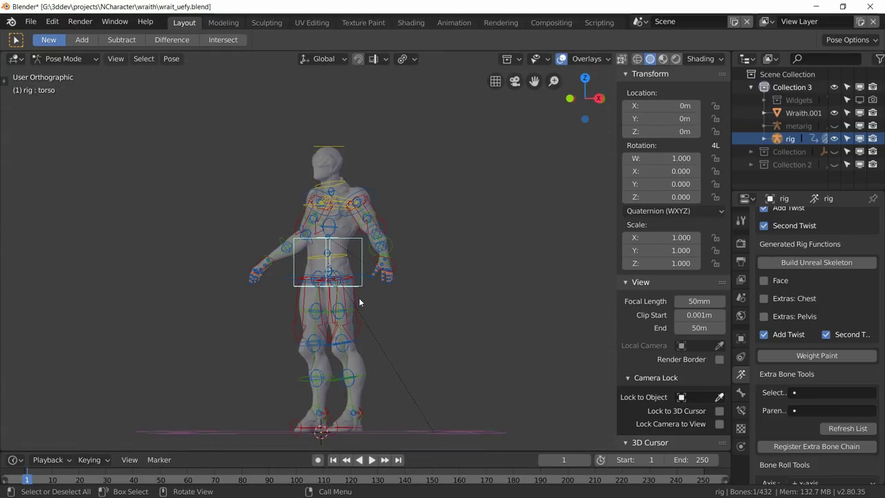
pyautogui.press('g')
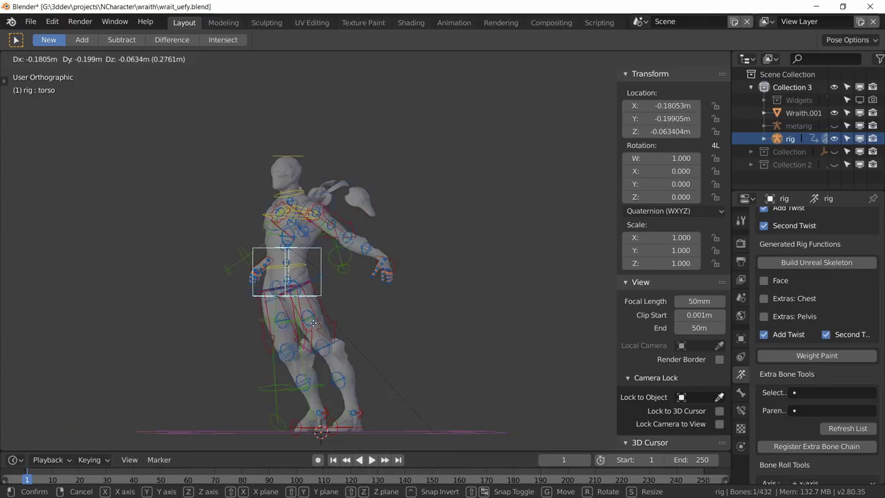
pyautogui.press('Escape')
pyautogui.scroll(3, 370, 299)
pyautogui.moveTo(371, 299)
pyautogui.mouseDown(button='middle')
pyautogui.moveTo(361, 251)
pyautogui.moveTo(376, 253)
pyautogui.moveTo(368, 285)
pyautogui.mouseUp(button='middle')
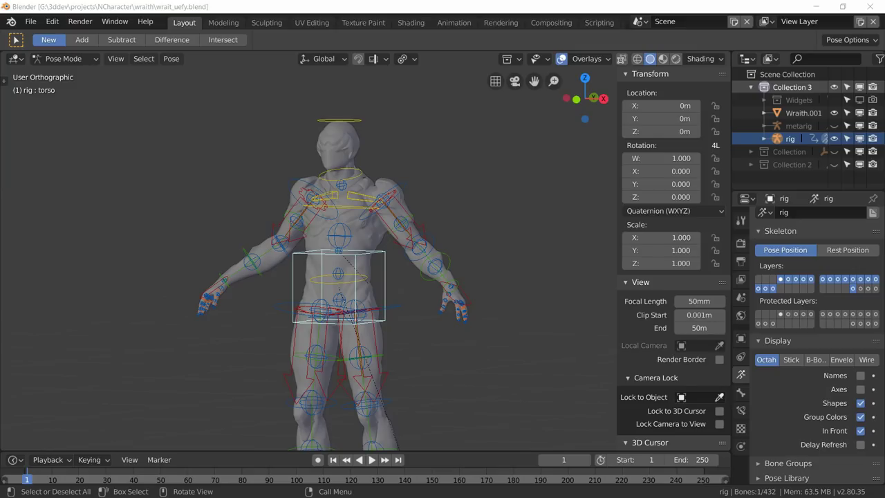
pyautogui.scroll(2, 412, 328)
pyautogui.moveTo(412, 328); pyautogui.dragTo(405, 345, button='middle')
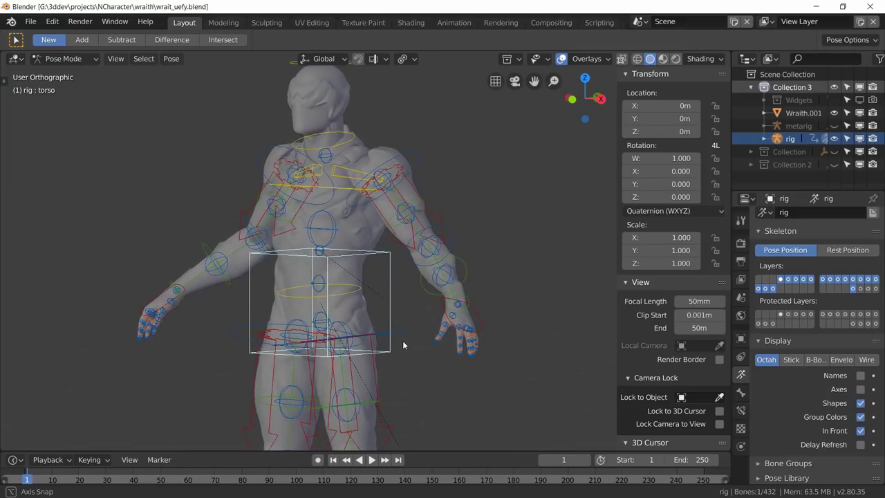
# Unhide and select the metarig in Object Mode, and hide the generated rig.
pyautogui.click(834, 125)
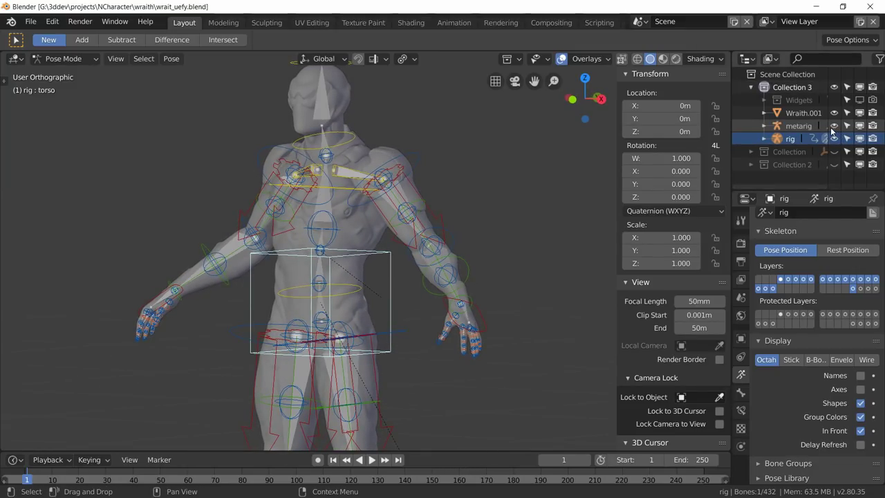
pyautogui.click(795, 125)
pyautogui.click(63, 58)
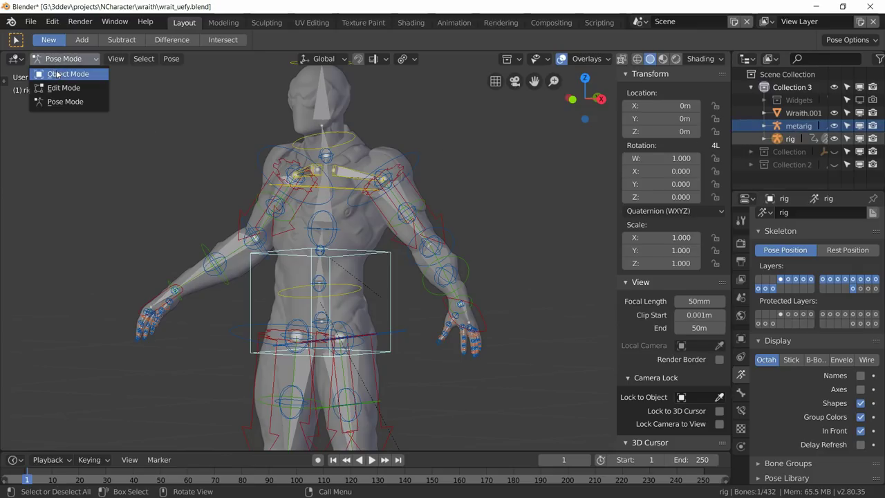
pyautogui.click(69, 74)
pyautogui.moveTo(365, 299); pyautogui.dragTo(443, 325, button='middle')
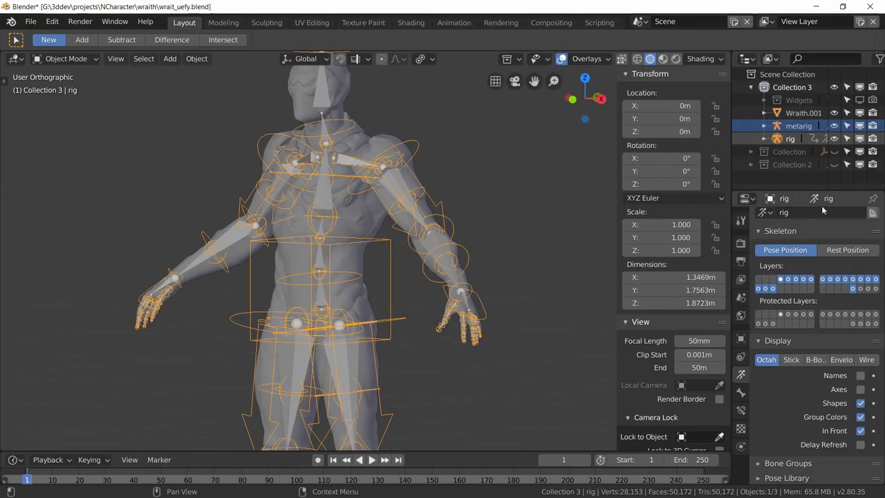
pyautogui.click(834, 139)
# Inspect the metarig bones across the torso, legs and feet, then select Wraith.001.
pyautogui.scroll(5, 336, 322)
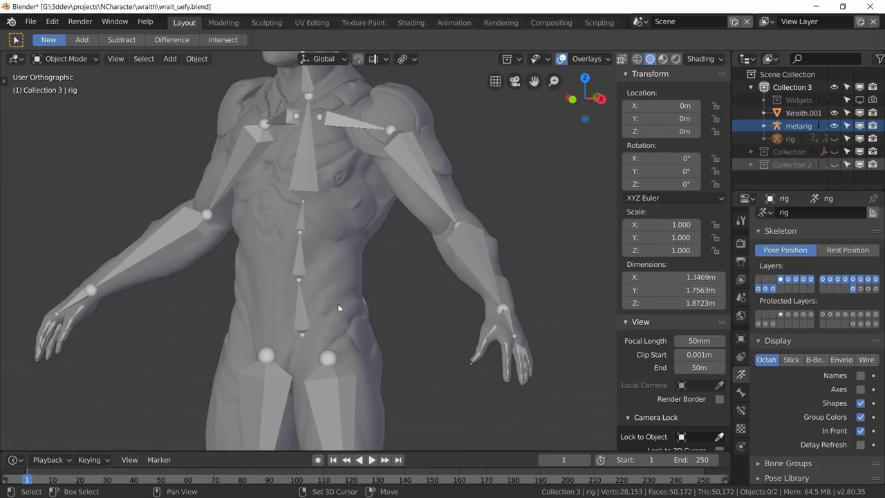
pyautogui.moveTo(357, 326); pyautogui.dragTo(416, 361, button='middle')
pyautogui.scroll(3, 407, 320)
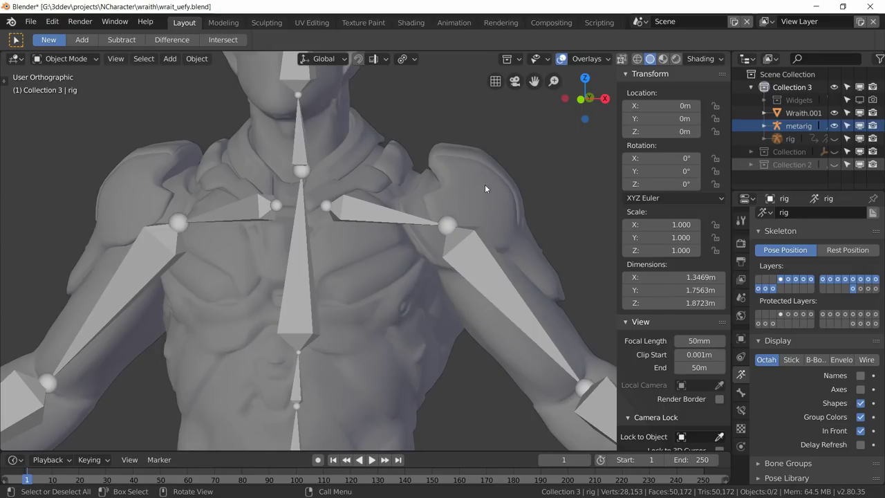
pyautogui.keyDown('shift'); pyautogui.moveTo(396, 352); pyautogui.dragTo(371, 235, button='middle'); pyautogui.keyUp('shift')
pyautogui.scroll(-5, 380, 361)
pyautogui.scroll(4, 380, 362)
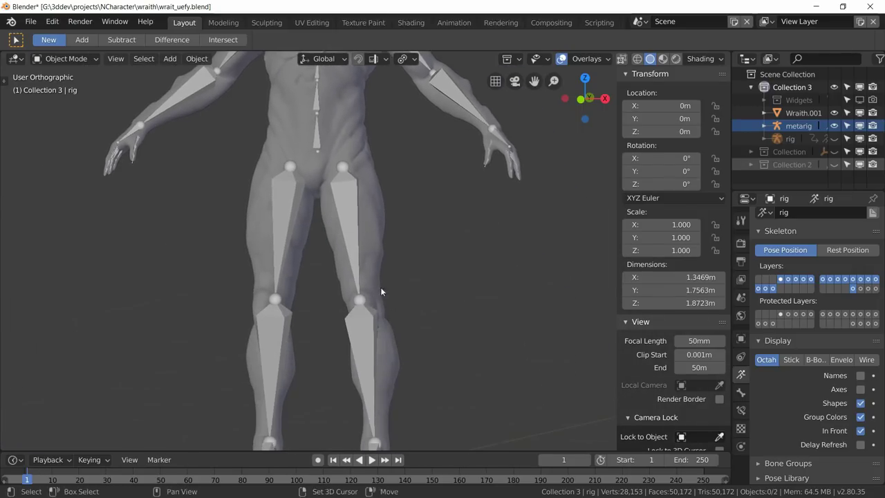
pyautogui.moveTo(380, 287); pyautogui.dragTo(325, 173, button='middle')
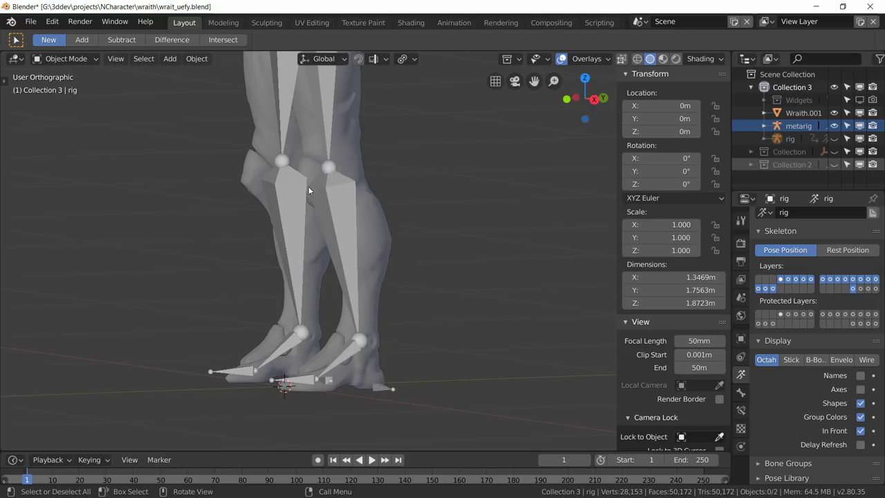
pyautogui.scroll(5, 332, 223)
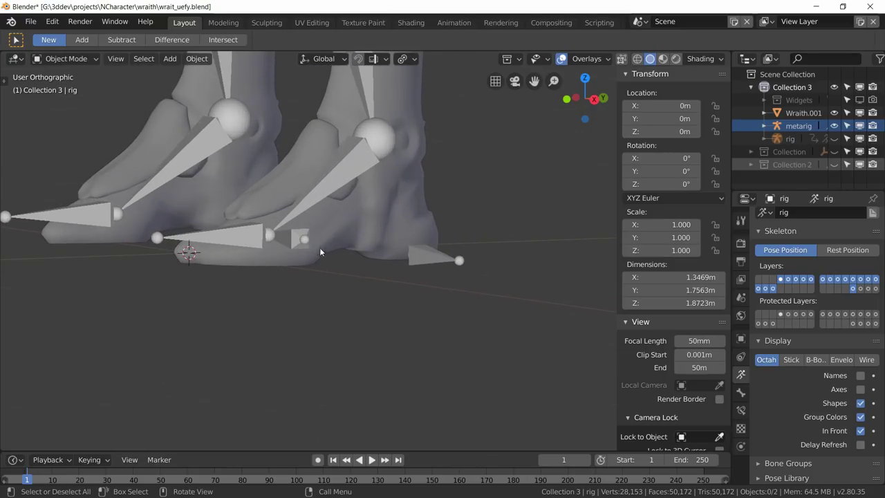
pyautogui.moveTo(273, 181); pyautogui.dragTo(347, 164, button='middle')
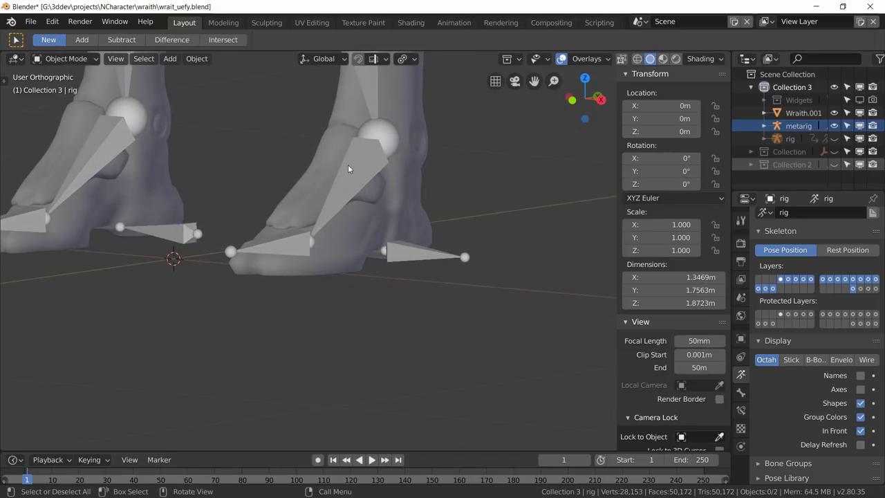
pyautogui.scroll(-3, 350, 232)
pyautogui.keyDown('shift'); pyautogui.moveTo(349, 232); pyautogui.dragTo(326, 286, button='middle'); pyautogui.keyUp('shift')
pyautogui.scroll(2, 343, 239)
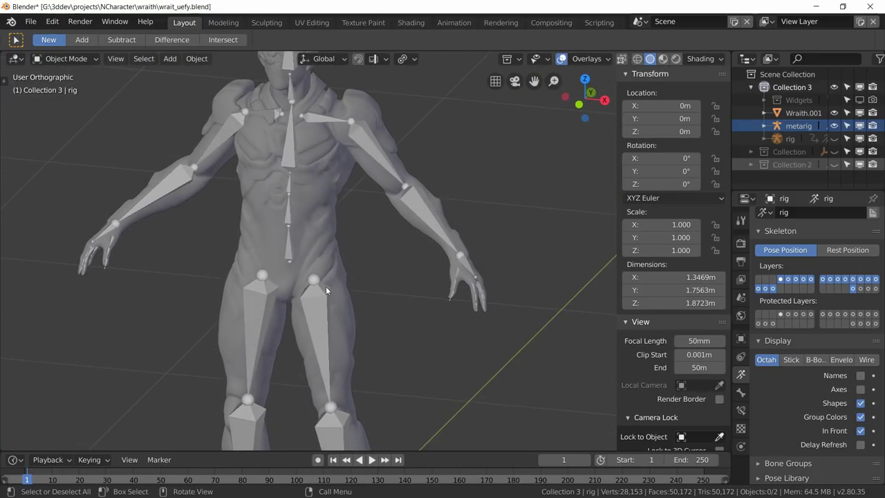
pyautogui.click(313, 122)
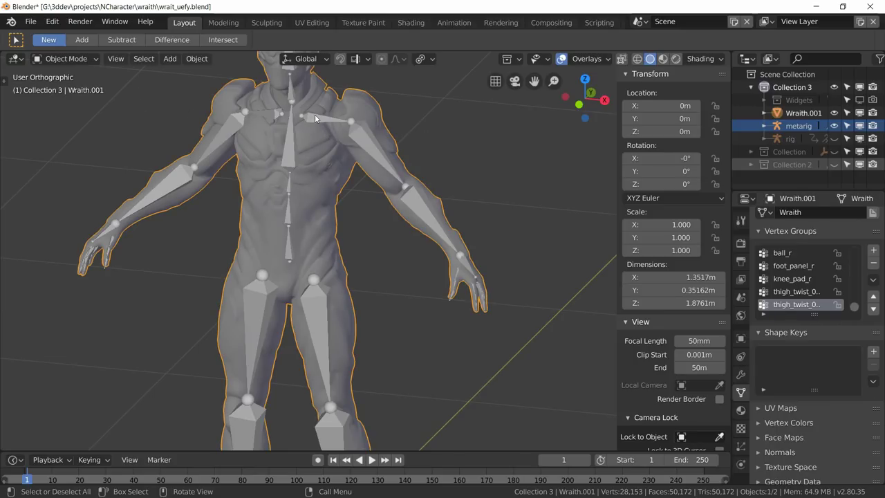
# Put the metarig into Edit Mode and save the blend file.
pyautogui.click(315, 115)
pyautogui.click(66, 59)
pyautogui.click(68, 88)
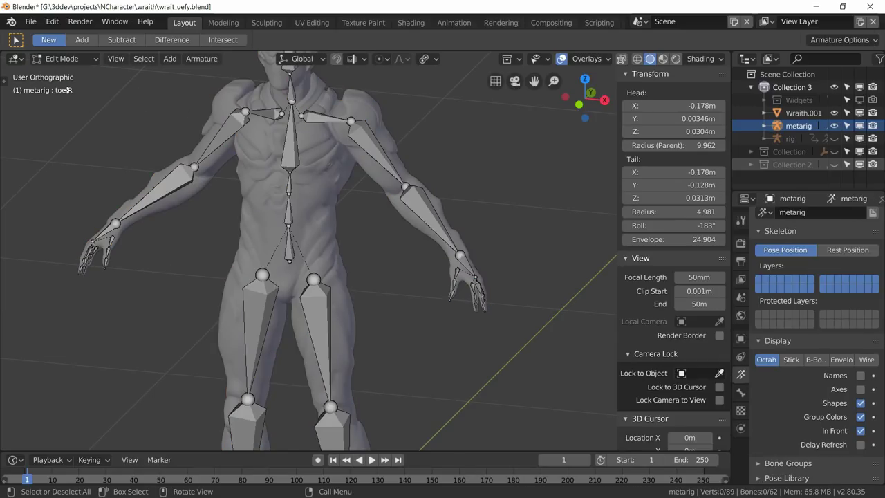
pyautogui.hotkey('ctrl', 's')
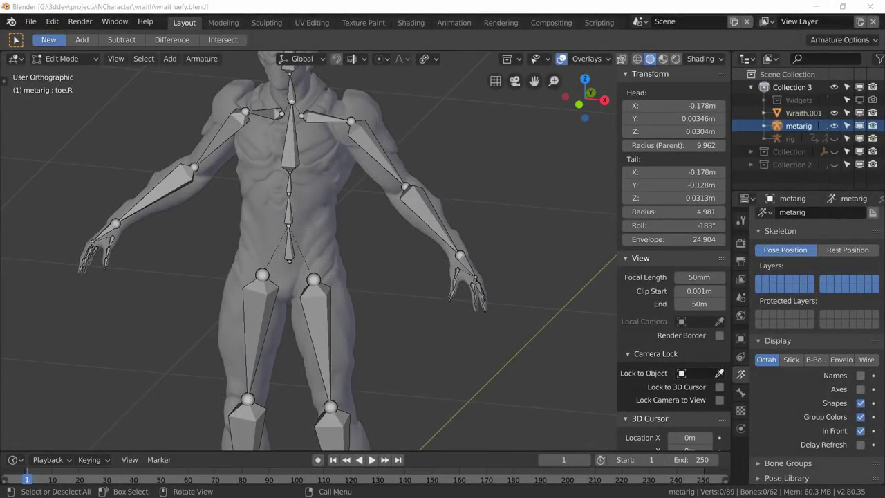
# Scroll the Bone properties to the Rigify sample types and pick limbs.simple_tentacle.
pyautogui.scroll(-6, 848, 355)
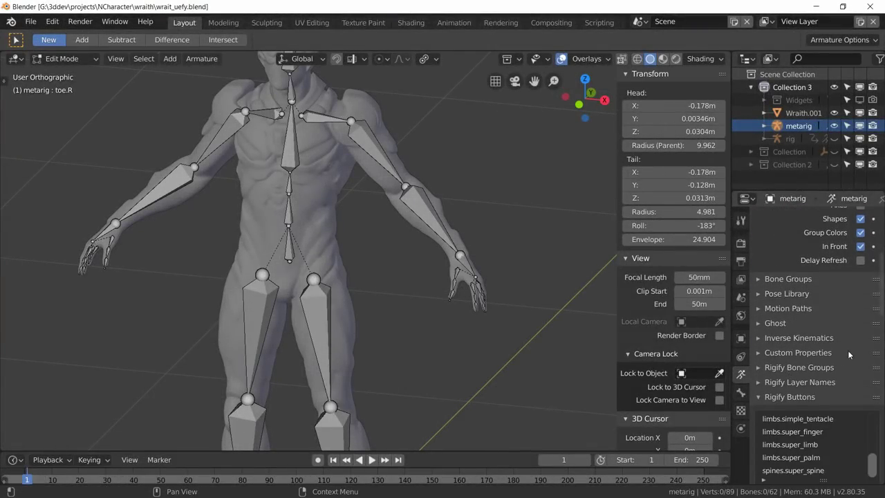
pyautogui.scroll(-3, 849, 355)
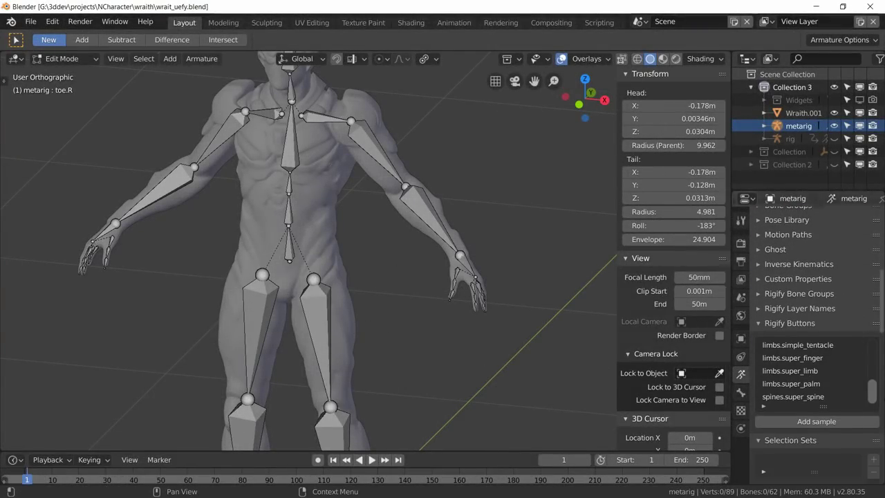
pyautogui.scroll(5, 837, 347)
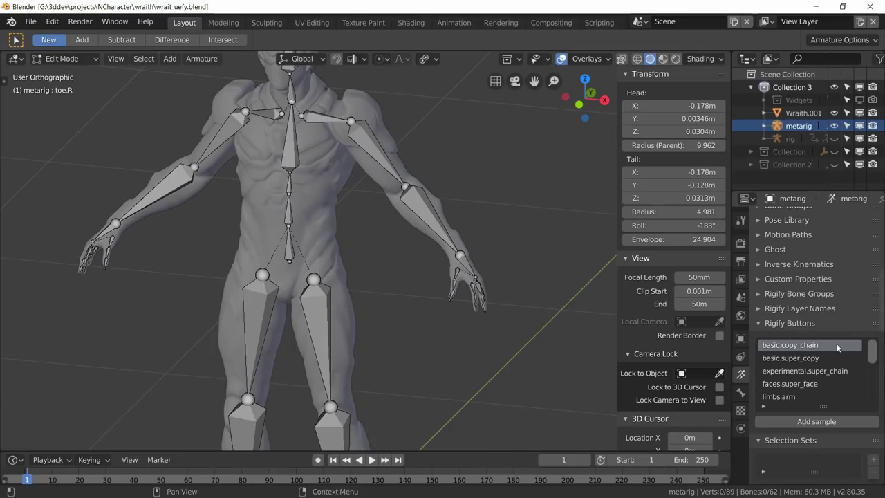
pyautogui.scroll(-5, 833, 366)
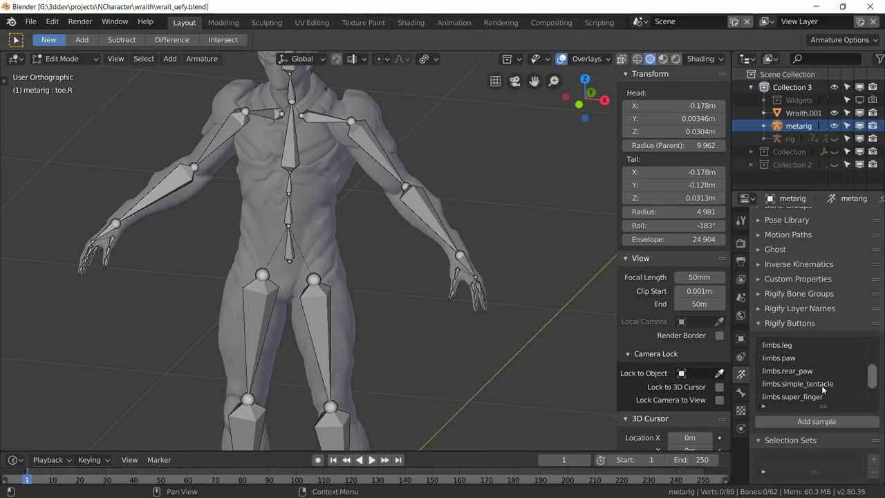
pyautogui.click(822, 387)
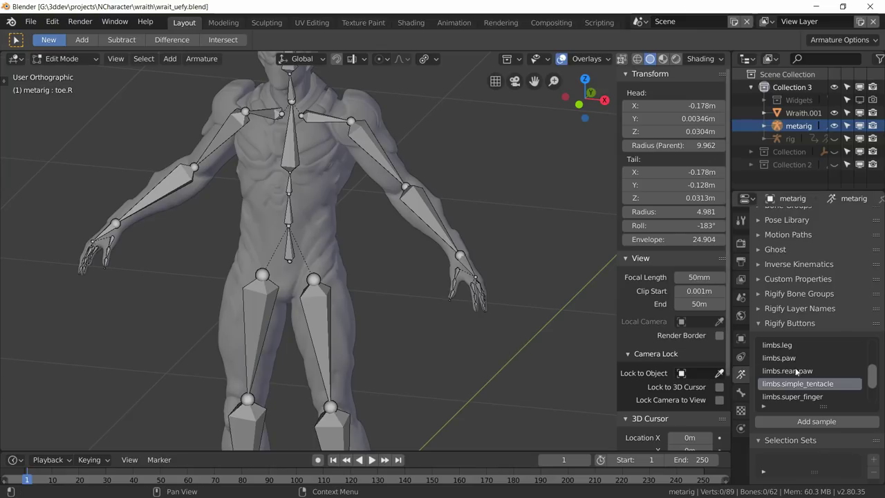
pyautogui.scroll(5, 805, 362)
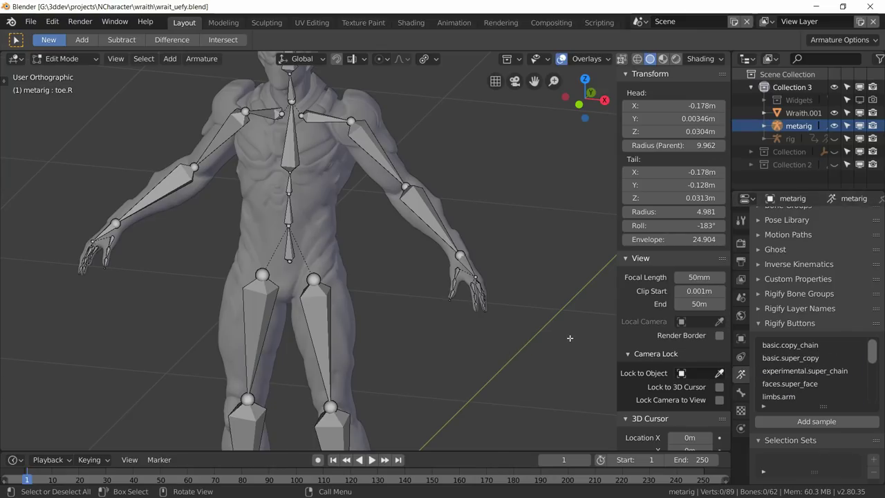
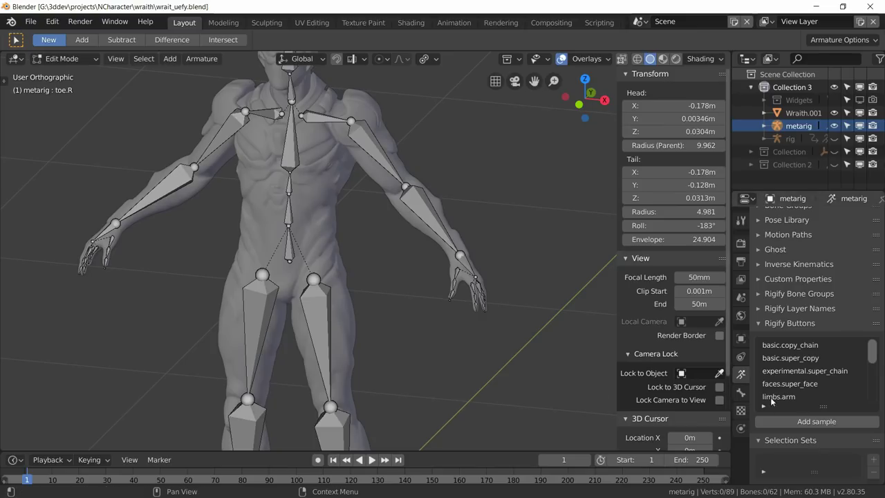
# Add a basic.super_copy Rigify sample bone named 'Bone' at the metarig's origin between the feet.
pyautogui.moveTo(530, 356); pyautogui.dragTo(485, 345, button='middle')
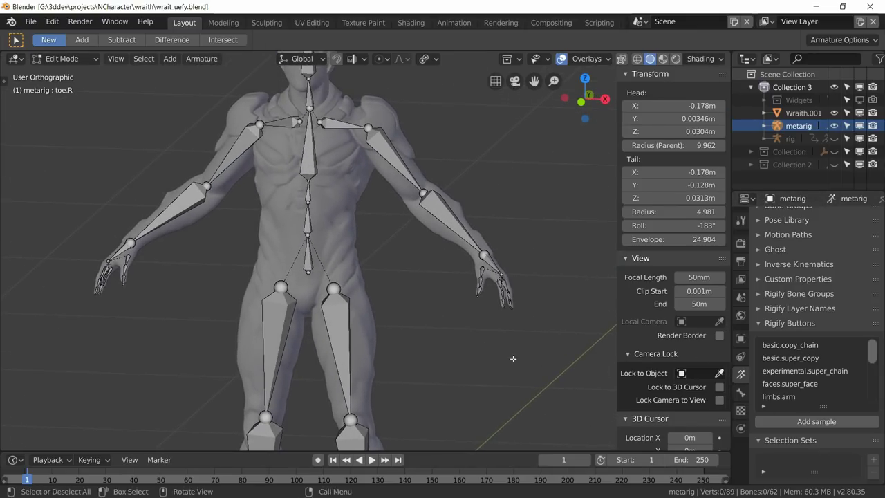
pyautogui.click(790, 344)
pyautogui.keyDown('shift'); pyautogui.moveTo(458, 397); pyautogui.dragTo(355, 263, button='middle'); pyautogui.keyUp('shift')
pyautogui.scroll(4, 409, 279)
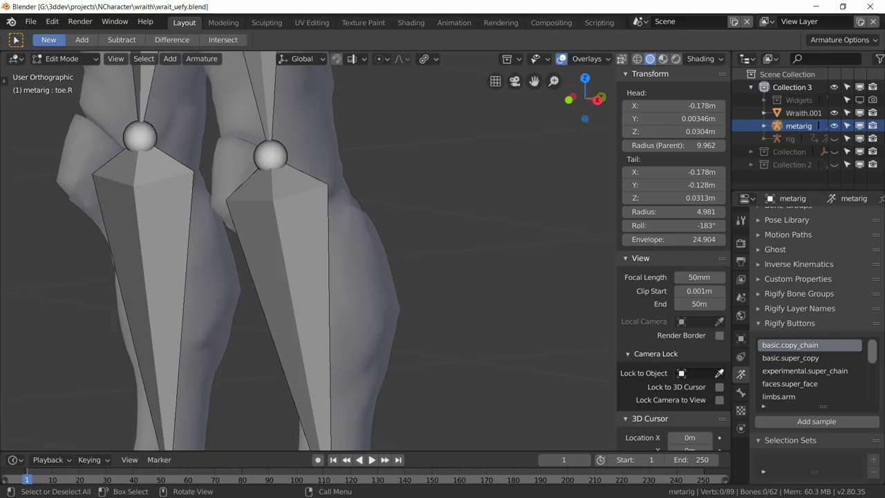
pyautogui.scroll(-5, 237, 387)
pyautogui.moveTo(237, 387); pyautogui.dragTo(276, 240, button='middle')
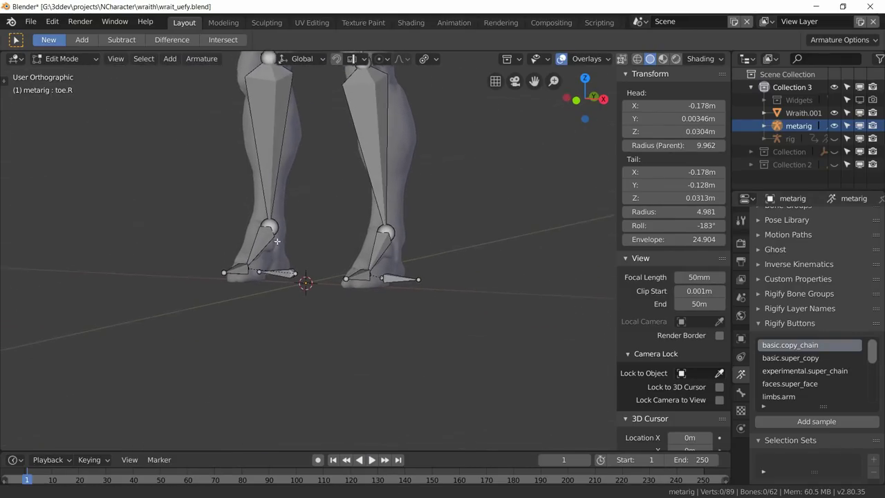
pyautogui.scroll(3, 283, 262)
pyautogui.click(795, 358)
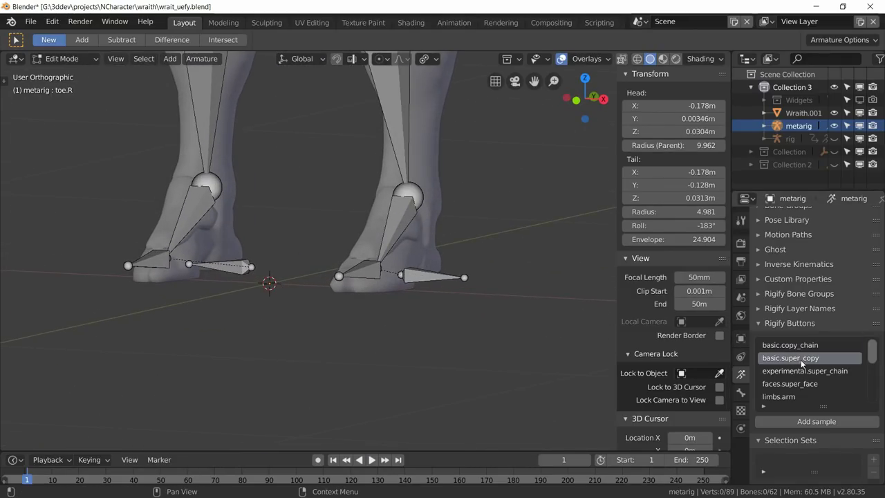
pyautogui.click(812, 423)
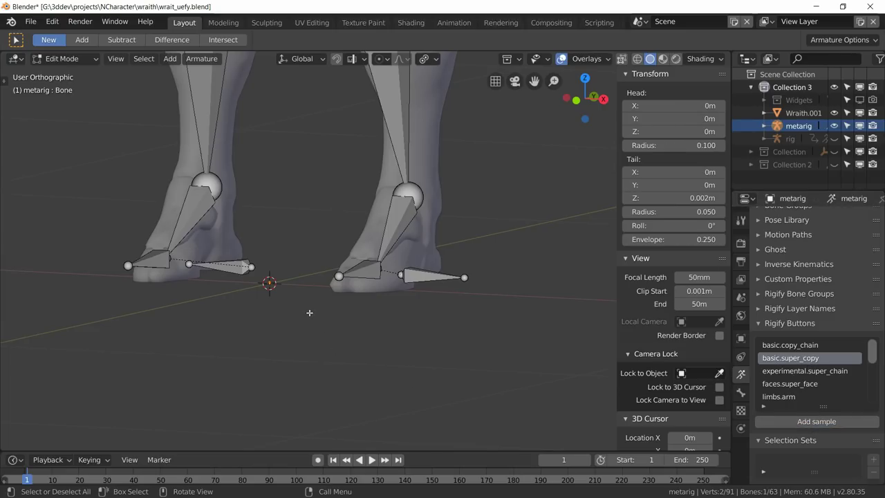
# Scale up the new sample bone and frame the legs in front view.
pyautogui.press('s')
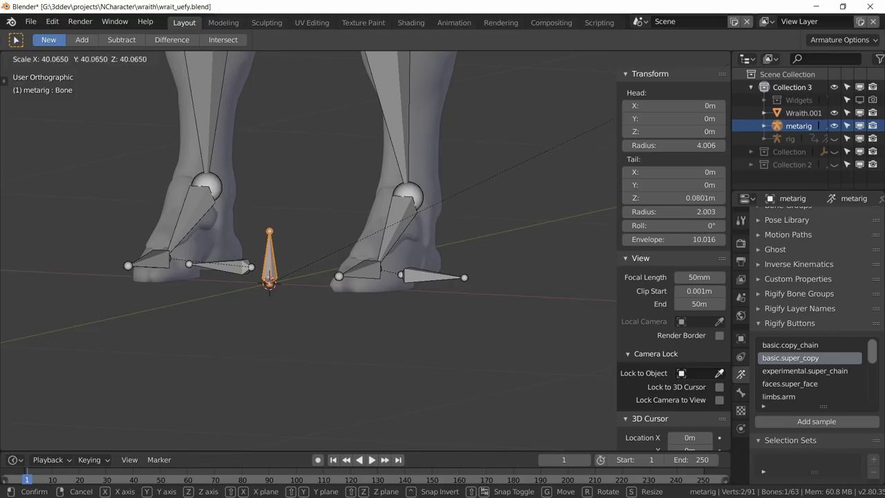
pyautogui.click(357, 408)
pyautogui.scroll(-4, 301, 332)
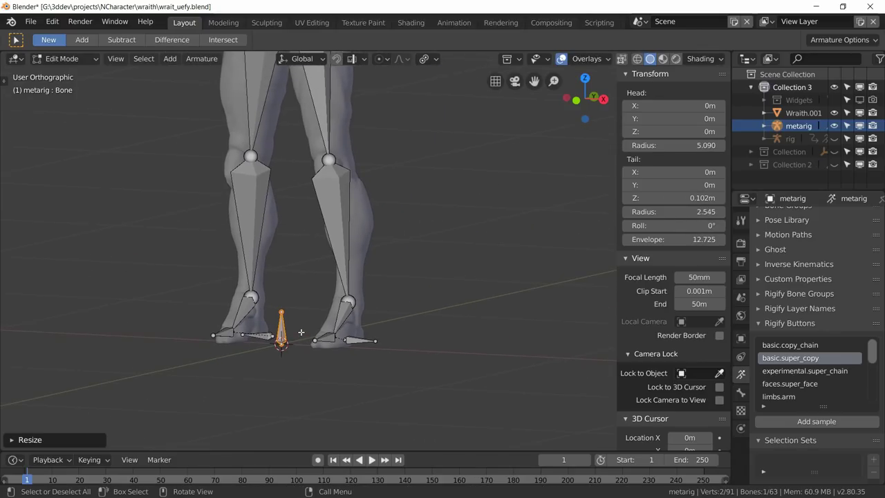
pyautogui.press('KP_3')
pyautogui.press('KP_1')
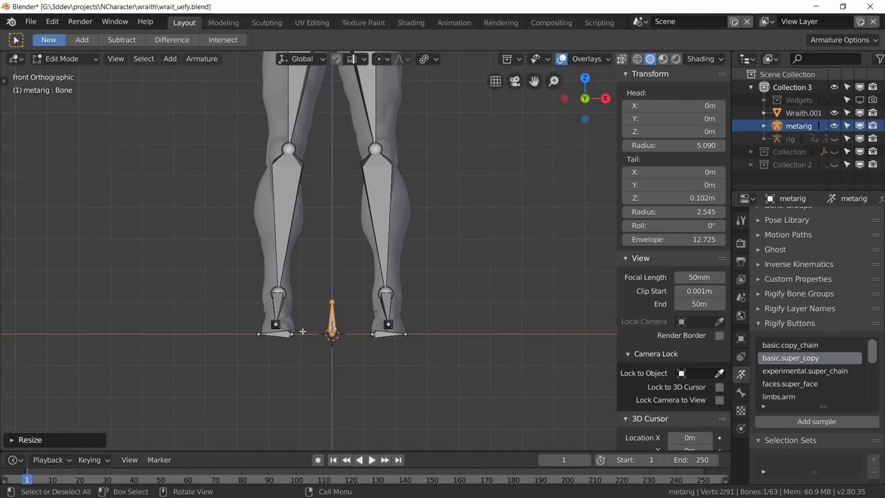
pyautogui.keyDown('shift'); pyautogui.moveTo(327, 292); pyautogui.dragTo(322, 329, button='middle'); pyautogui.keyUp('shift')
# Move the bone to the left knee, checking its placement in front and side views.
pyautogui.press('g')
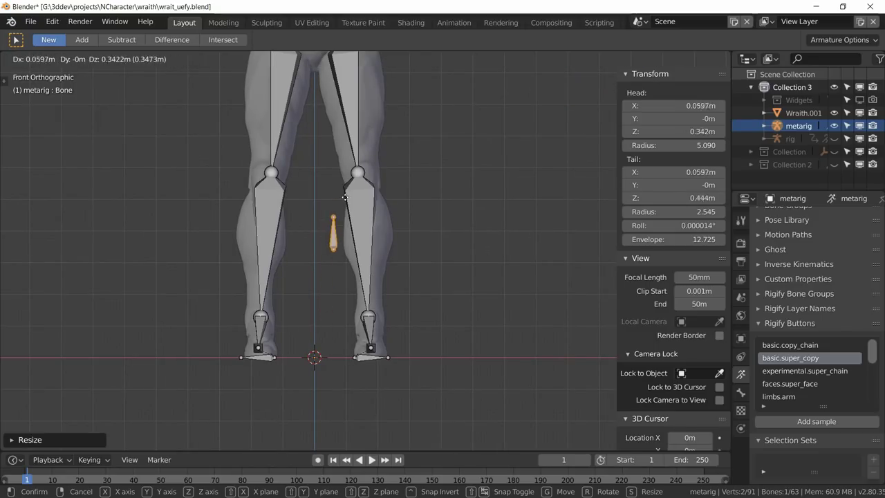
pyautogui.click(374, 157)
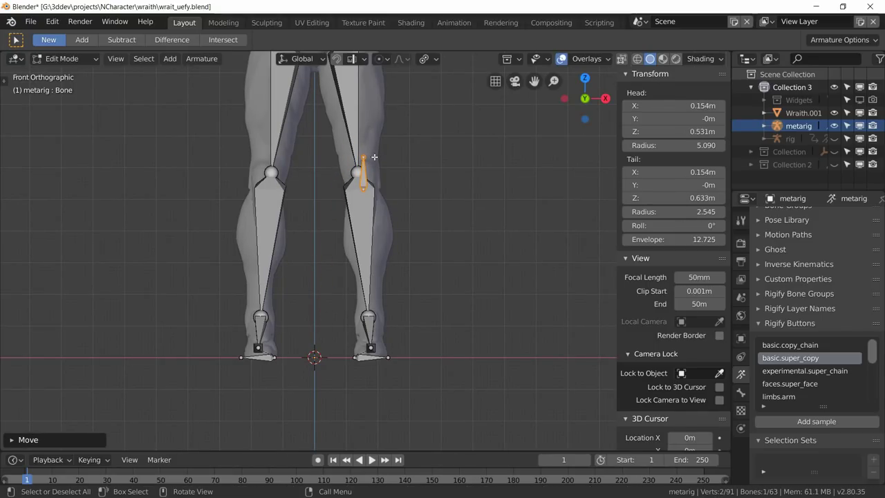
pyautogui.press('KP_3')
pyautogui.scroll(2, 333, 129)
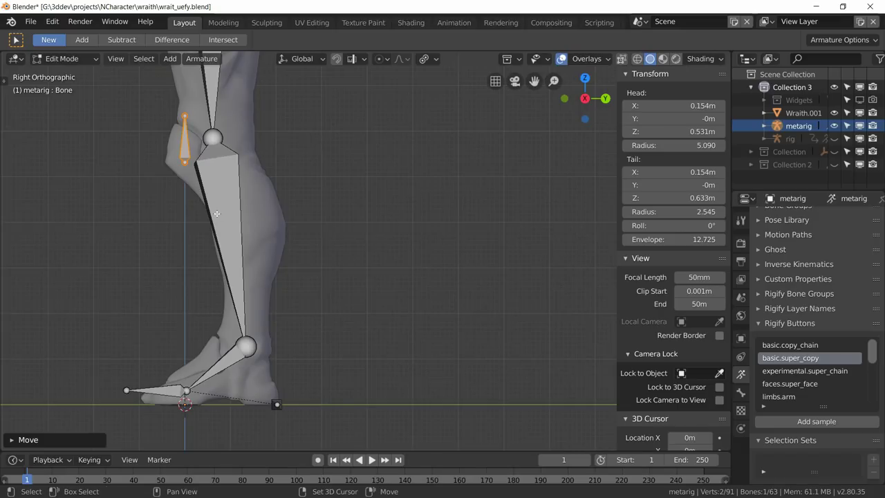
pyautogui.scroll(2, 179, 176)
pyautogui.press('g')
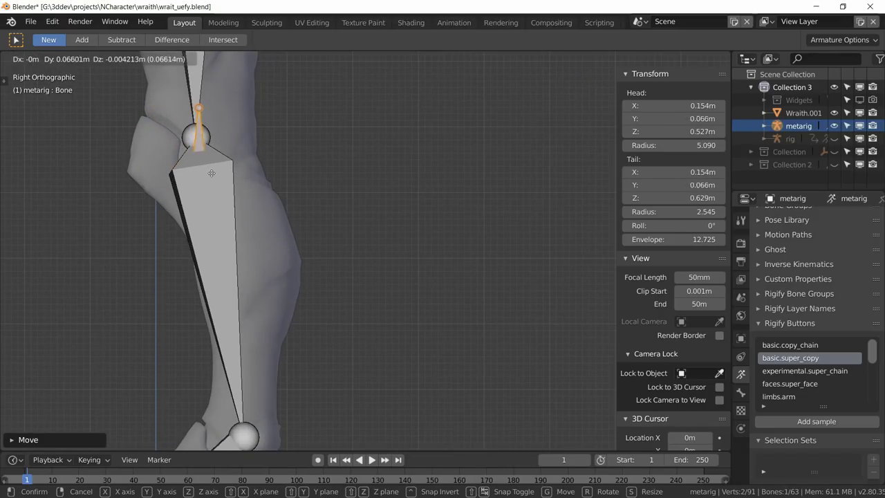
pyautogui.click(219, 168)
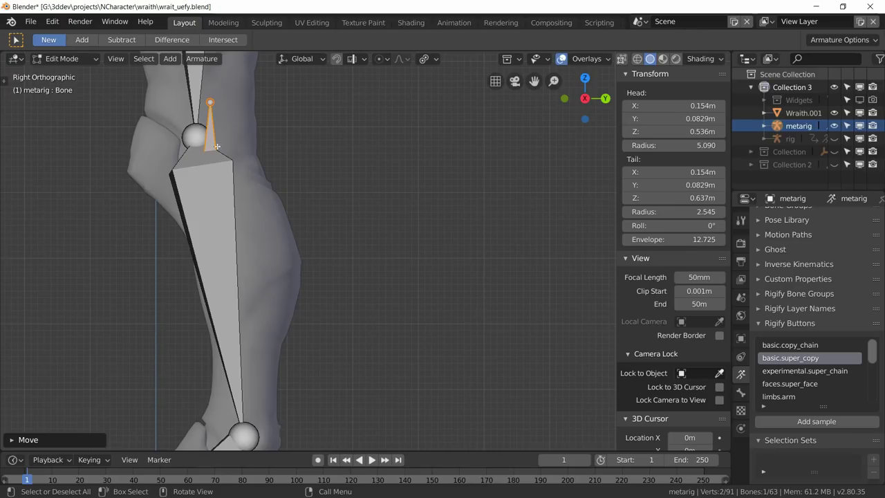
# From the back view, shift the knee bone sideways to line it up with the knee.
pyautogui.click(790, 344)
pyautogui.click(375, 290)
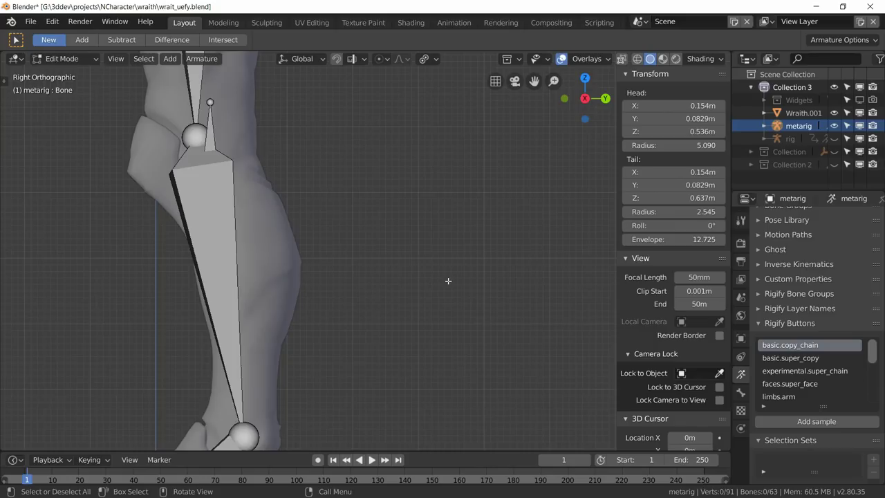
pyautogui.moveTo(375, 290); pyautogui.dragTo(350, 270, button='middle')
pyautogui.press('ctrl+KP_1')
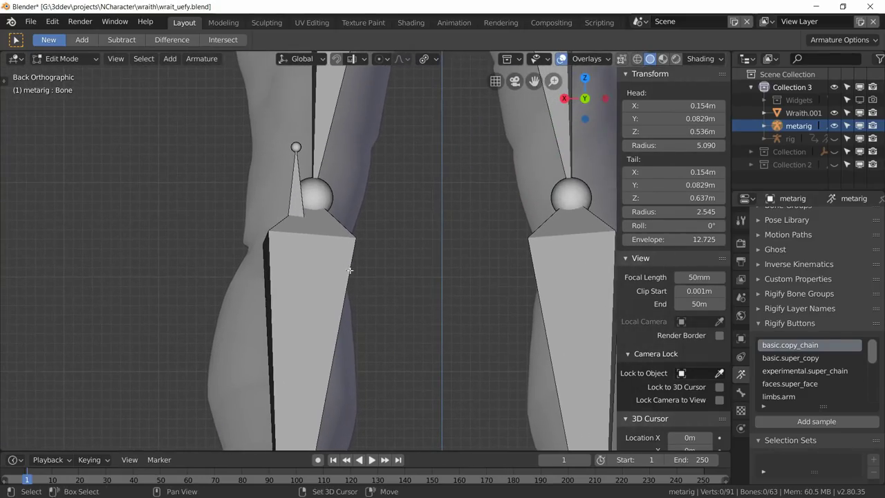
pyautogui.click(293, 191)
pyautogui.press('g')
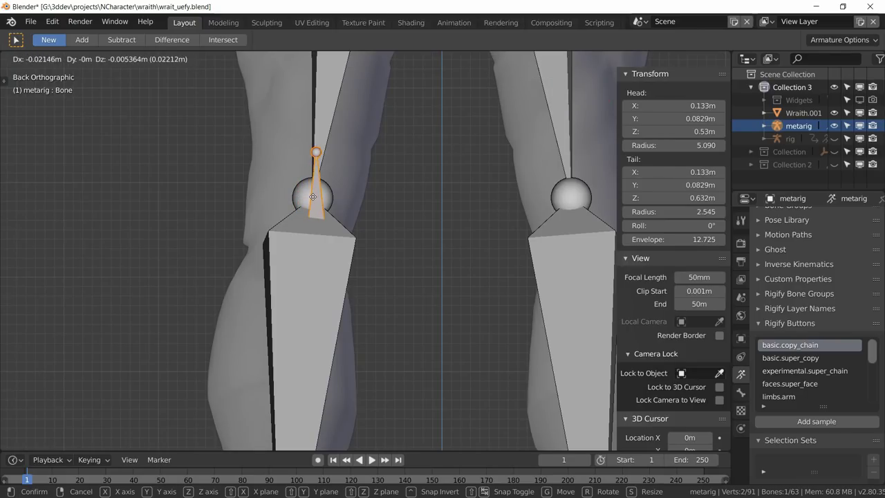
pyautogui.click(309, 196)
# Enable Transparent Bones in the viewport overlays and center the knee in side view.
pyautogui.click(581, 58)
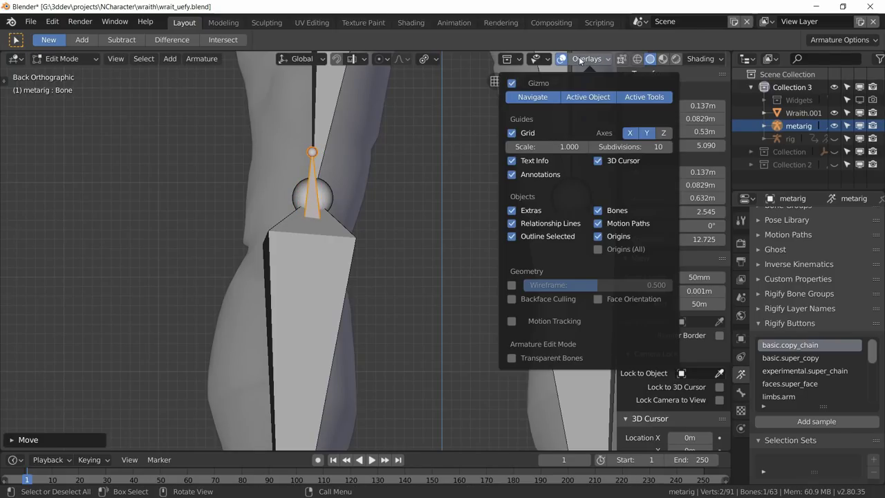
pyautogui.click(539, 357)
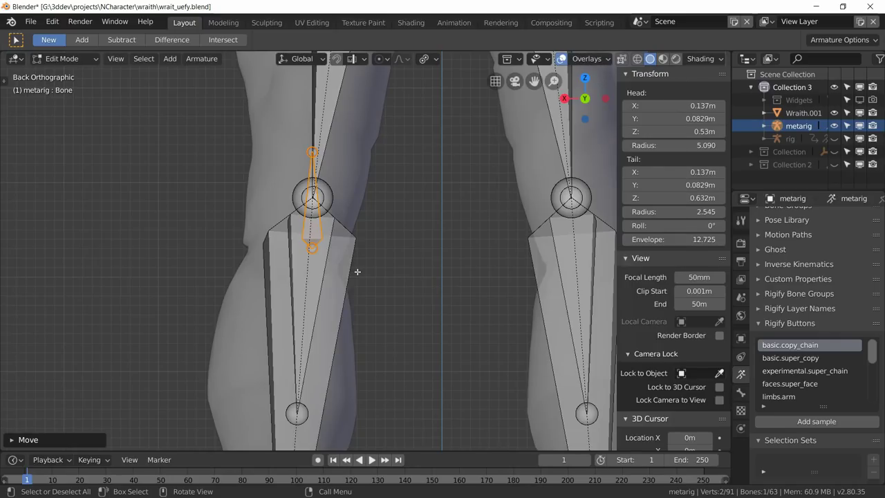
pyautogui.press('KP_1')
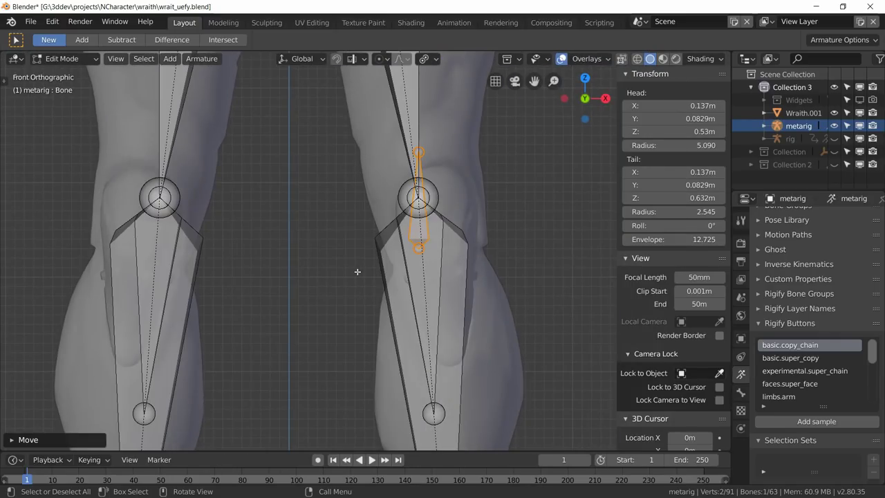
pyautogui.press('KP_3')
pyautogui.keyDown('shift'); pyautogui.moveTo(357, 272); pyautogui.dragTo(361, 179, button='middle'); pyautogui.keyUp('shift')
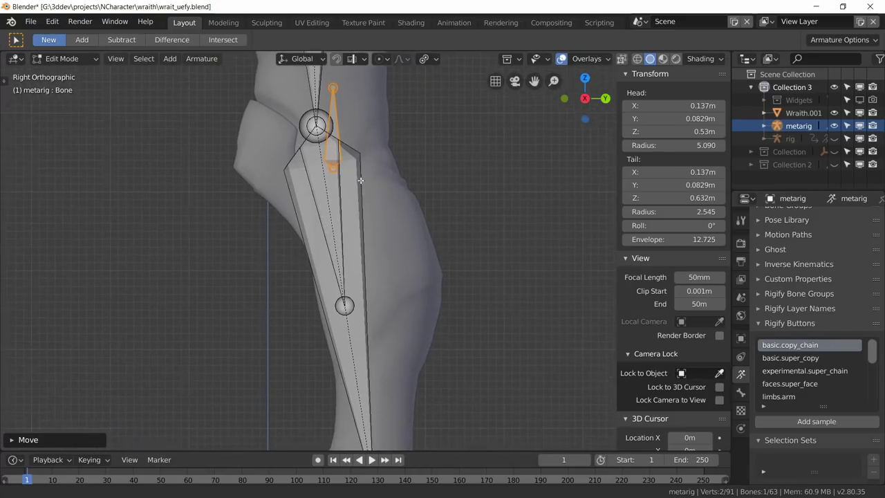
pyautogui.keyDown('shift'); pyautogui.moveTo(336, 149); pyautogui.dragTo(306, 194, button='middle'); pyautogui.keyUp('shift')
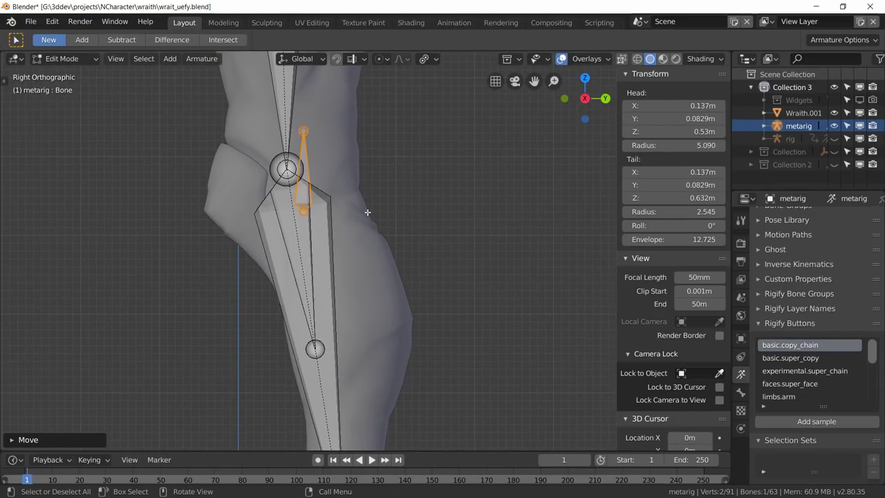
# Rename the knee bone to knee_pad_l in Bone properties.
pyautogui.click(740, 392)
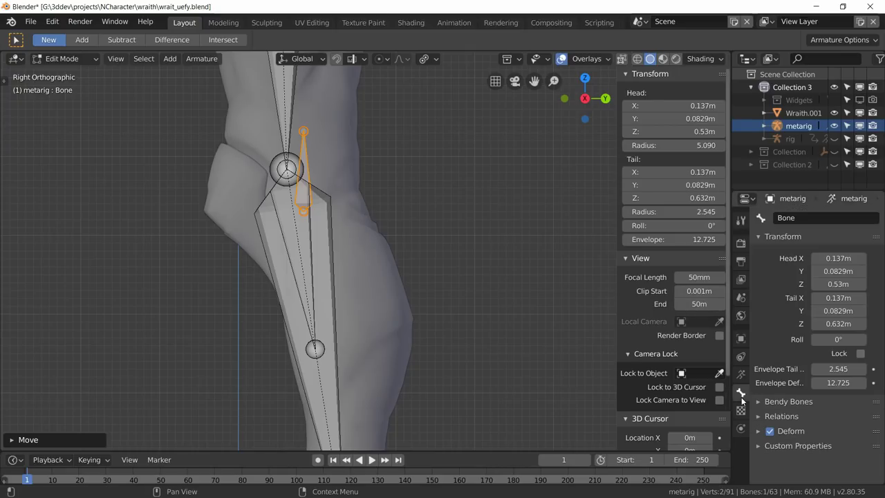
pyautogui.click(805, 216)
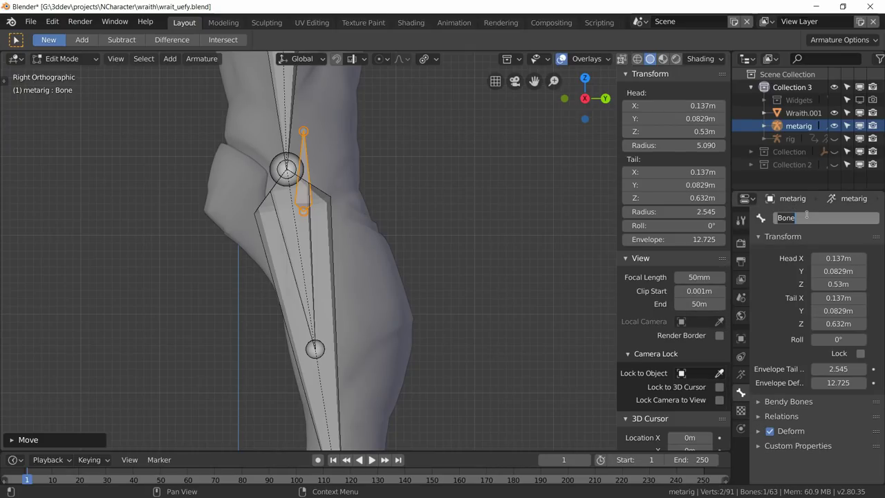
pyautogui.write('knee')
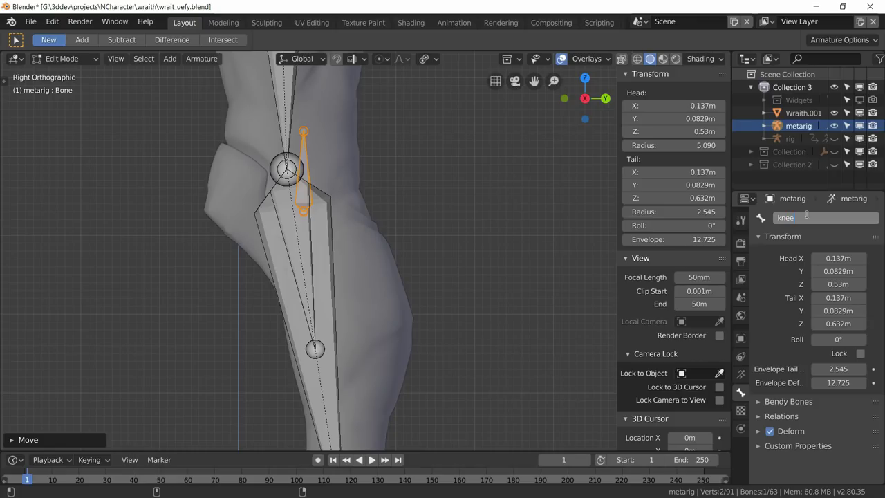
pyautogui.write('_pad_l')
pyautogui.press('Return')
# Put knee_pad_l on the first layer only and parent it to shin.L.
pyautogui.click(766, 416)
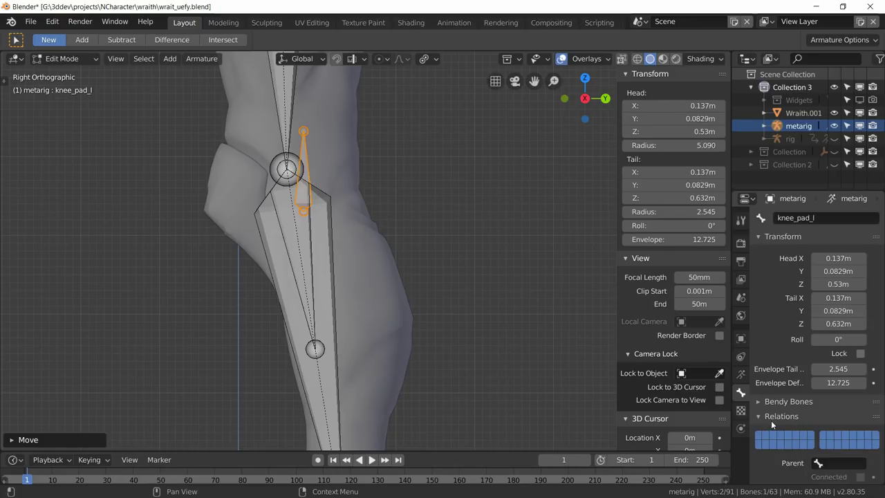
pyautogui.click(757, 437)
pyautogui.scroll(-3, 782, 342)
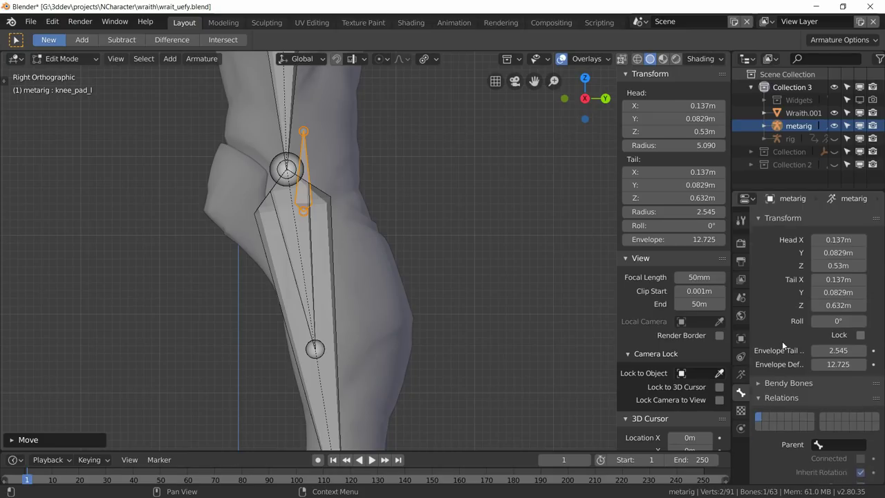
pyautogui.click(838, 387)
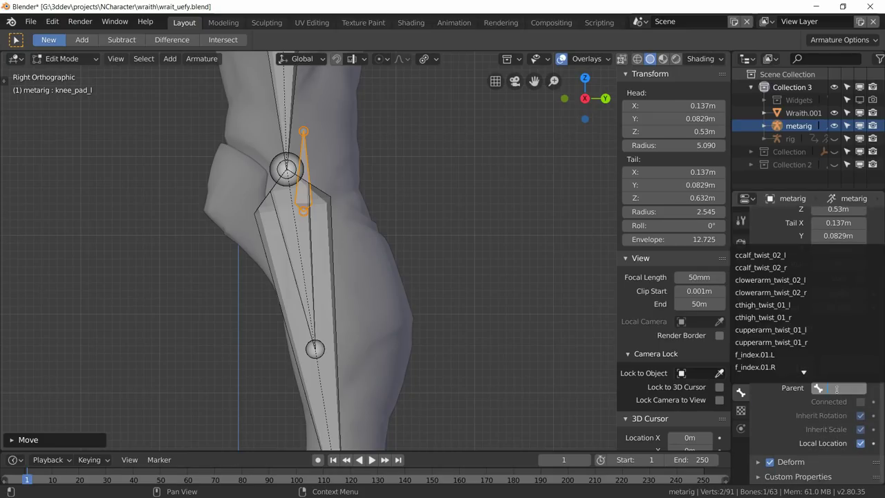
pyautogui.write('shin')
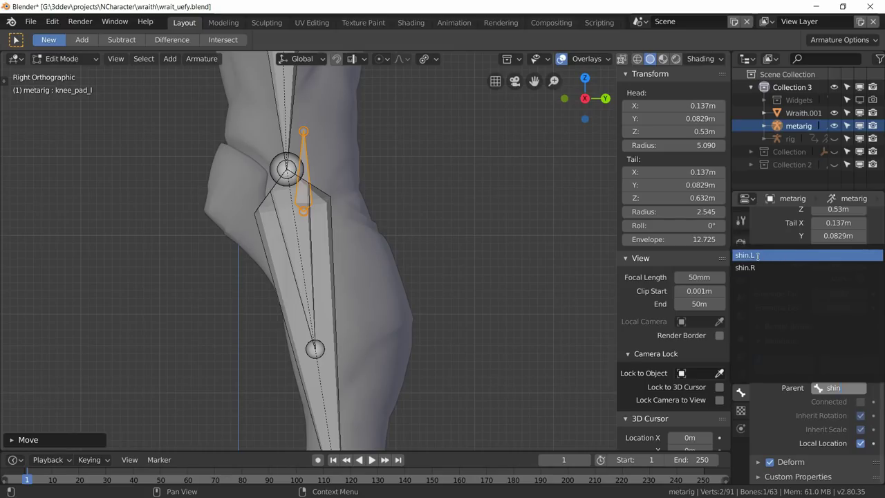
pyautogui.click(757, 255)
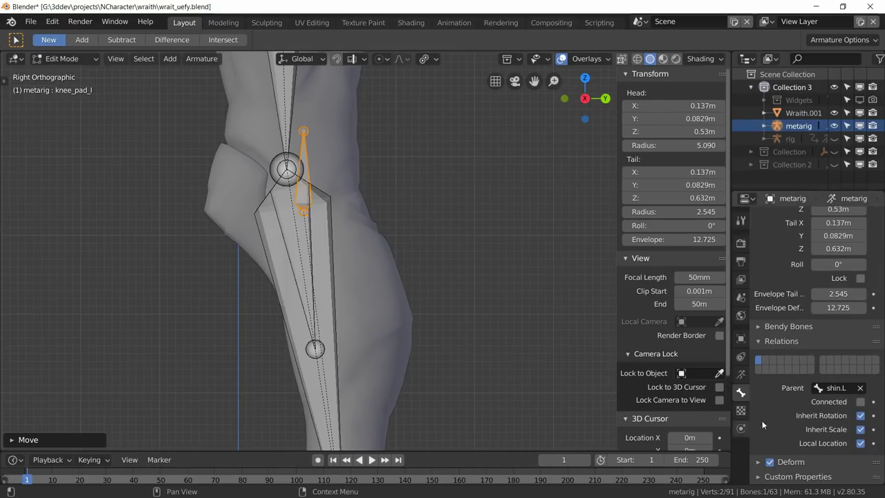
pyautogui.click(62, 59)
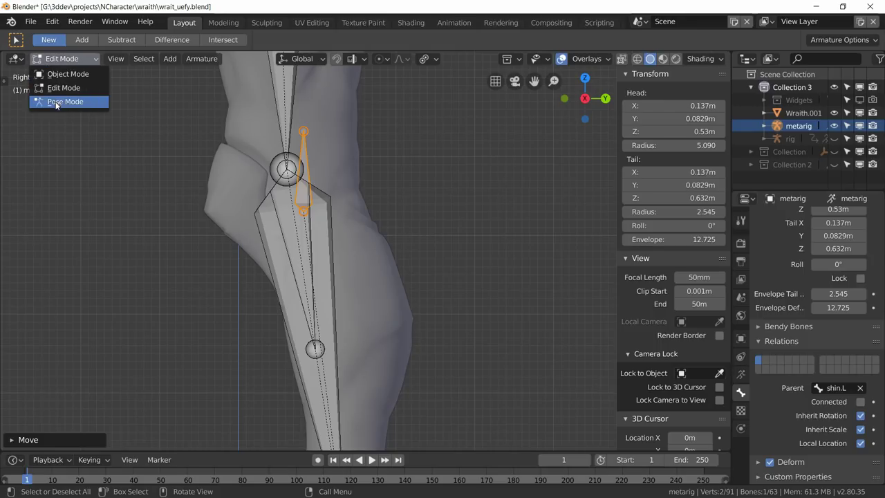
# In Pose Mode, disable knee_pad_l's Rigify Widget option and save the file.
pyautogui.click(59, 102)
pyautogui.scroll(-6, 765, 398)
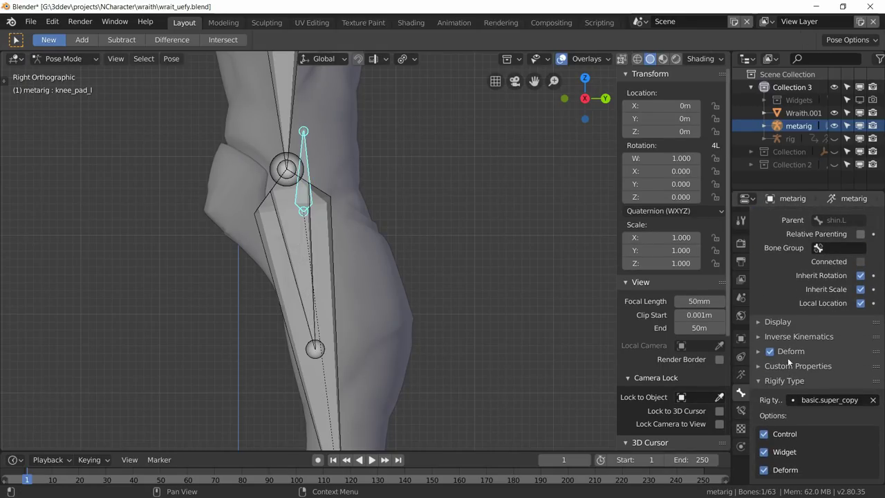
pyautogui.click(765, 452)
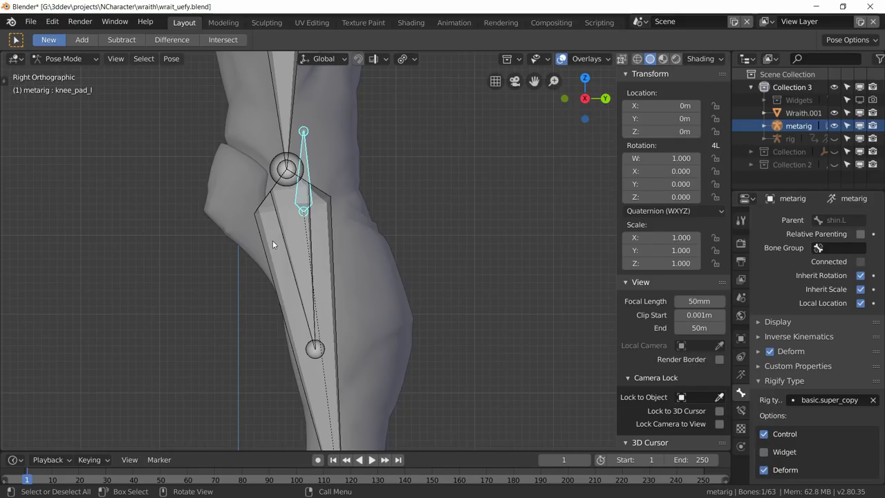
pyautogui.hotkey('ctrl', 's')
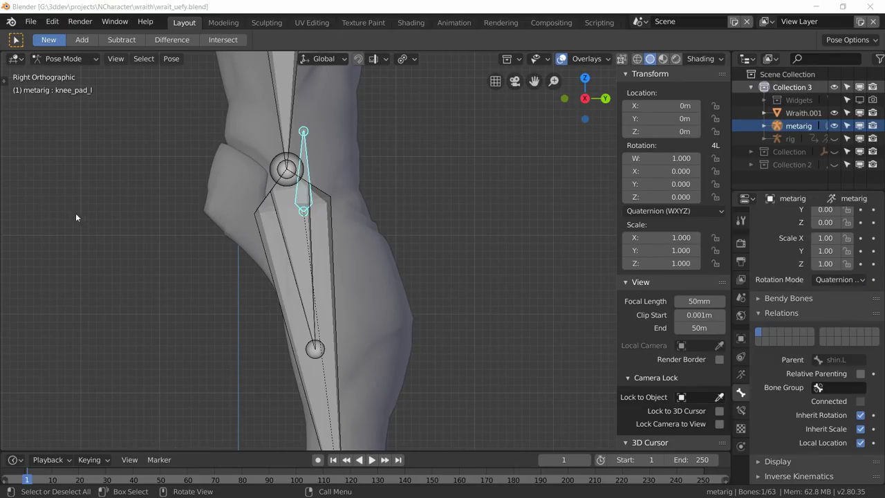
pyautogui.click(65, 58)
# Symmetrize the knee pad bone to create knee_pad_r on the right leg.
pyautogui.click(69, 87)
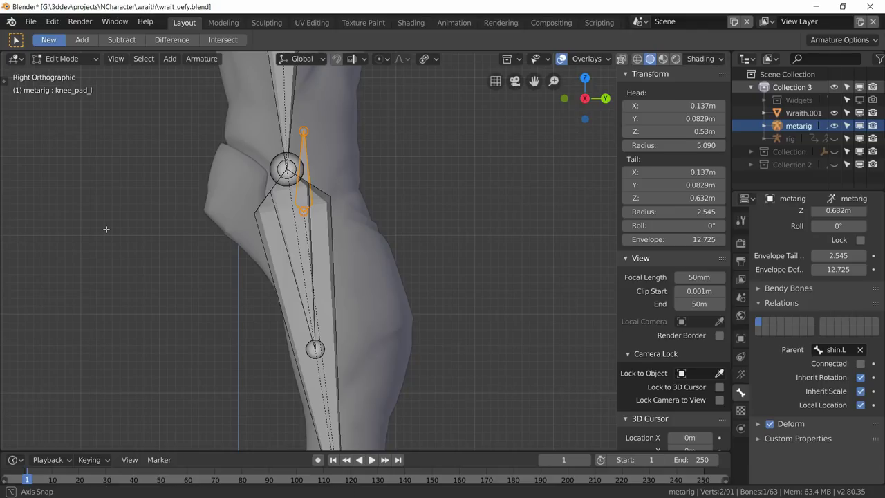
pyautogui.moveTo(106, 229); pyautogui.dragTo(373, 201, button='middle')
pyautogui.rightClick(371, 199)
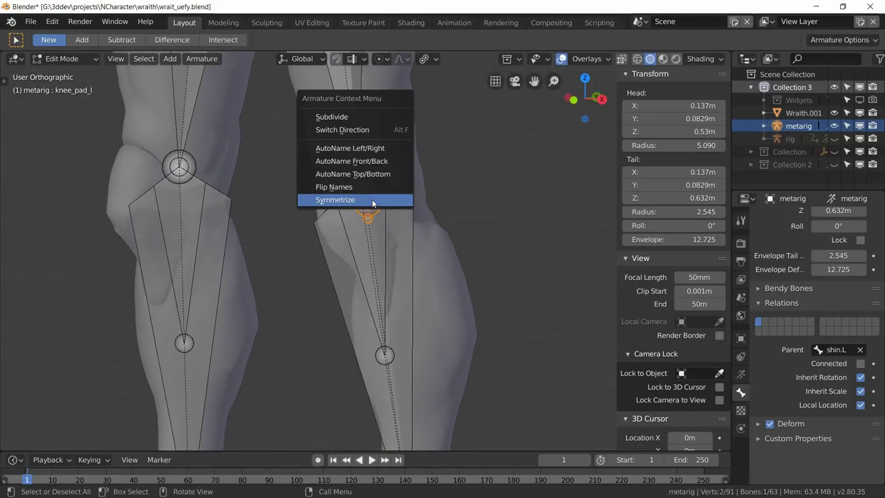
pyautogui.click(358, 200)
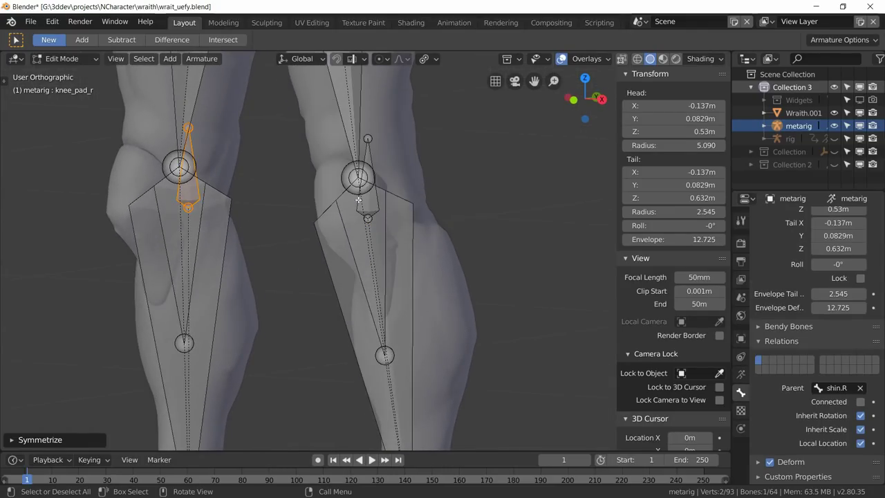
pyautogui.click(189, 152)
pyautogui.click(190, 149)
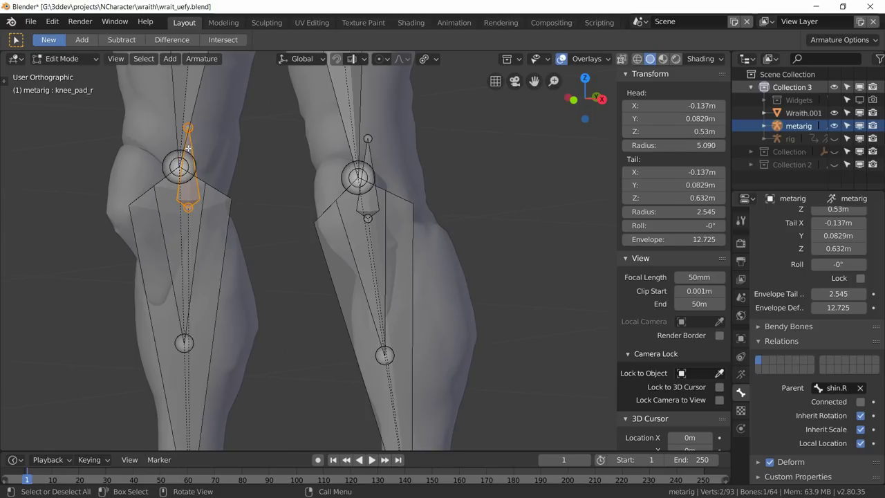
pyautogui.scroll(3, 807, 385)
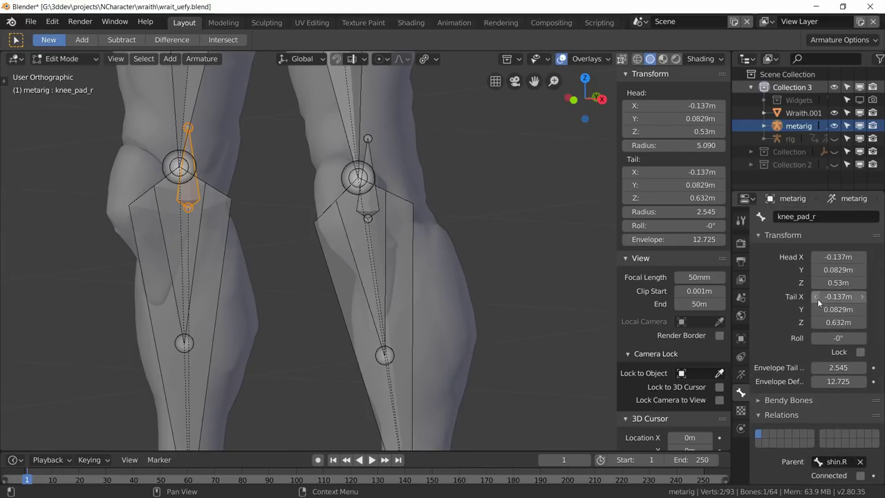
pyautogui.scroll(-3, 799, 357)
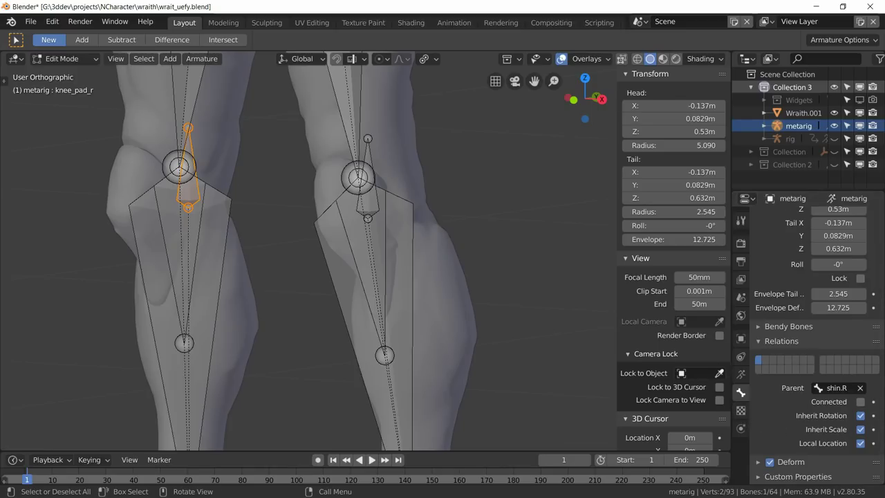
# Inspect both knee pad bones in Pose Mode from a near-front view.
pyautogui.click(89, 59)
pyautogui.click(74, 104)
pyautogui.scroll(-5, 821, 340)
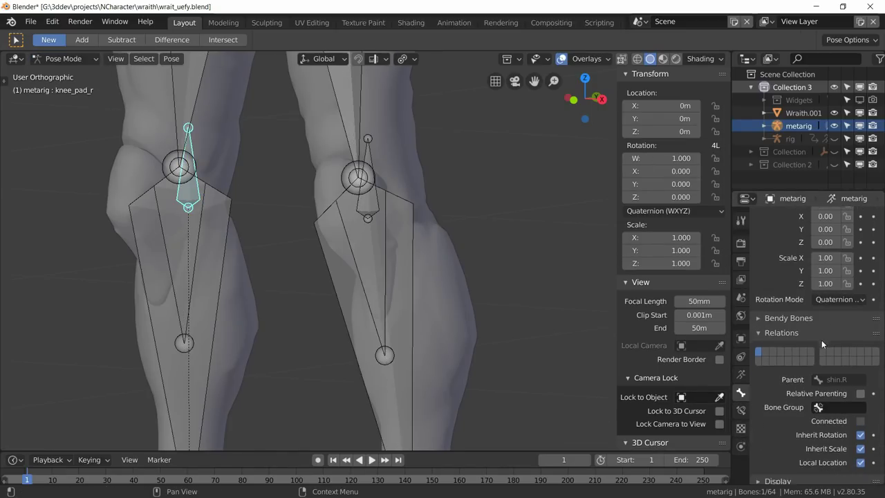
pyautogui.scroll(5, 790, 400)
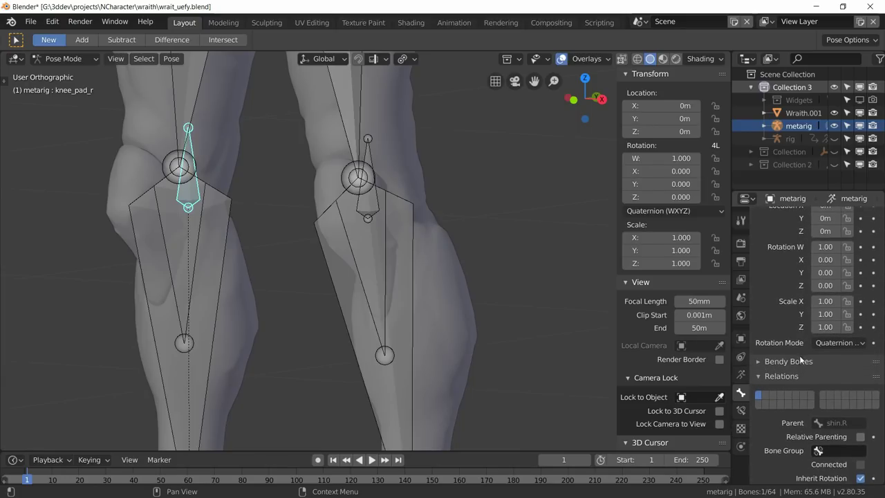
pyautogui.scroll(-12, 546, 280)
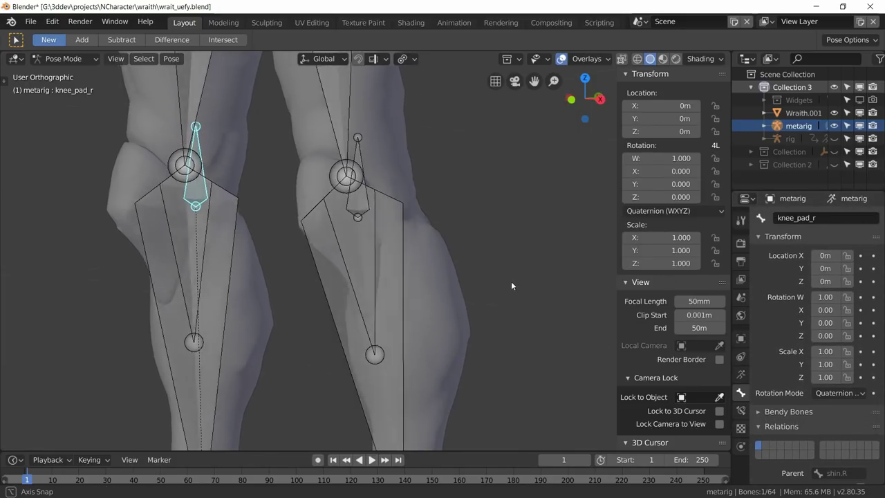
pyautogui.moveTo(410, 258); pyautogui.dragTo(324, 198, button='middle')
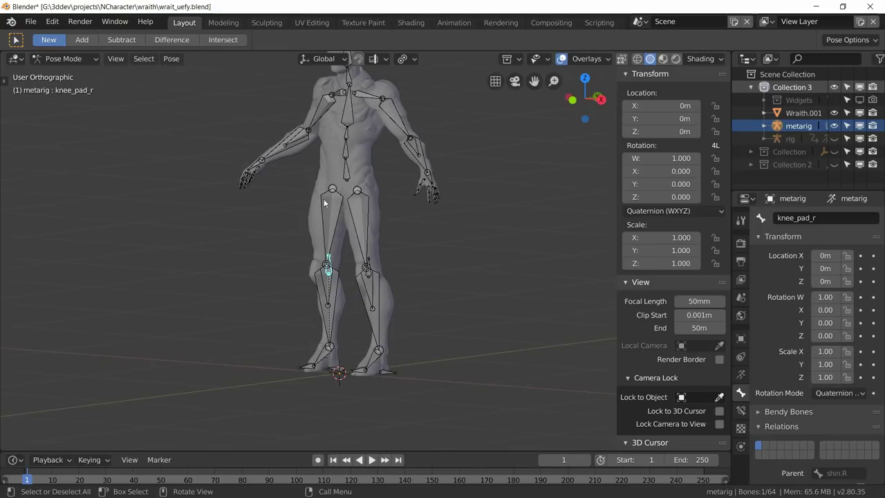
# Return to Edit Mode and show the armature's Rigify sample list.
pyautogui.click(63, 59)
pyautogui.click(63, 87)
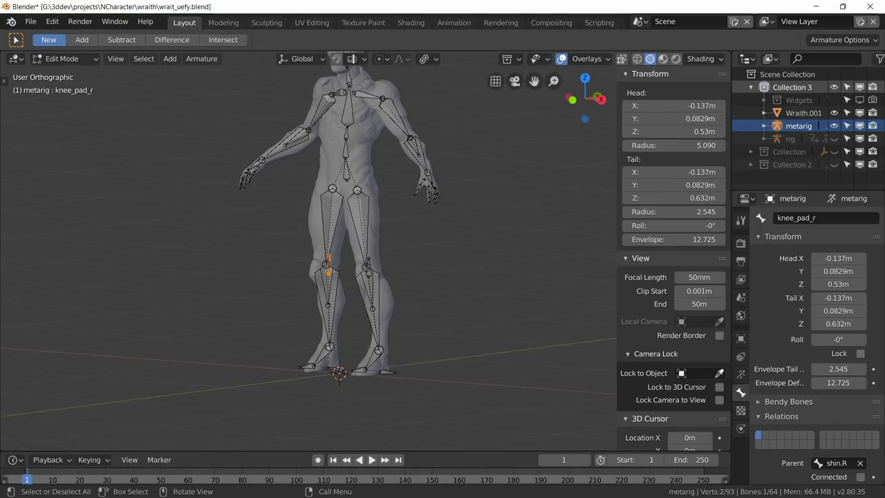
pyautogui.scroll(8, 329, 348)
pyautogui.scroll(-3, 328, 348)
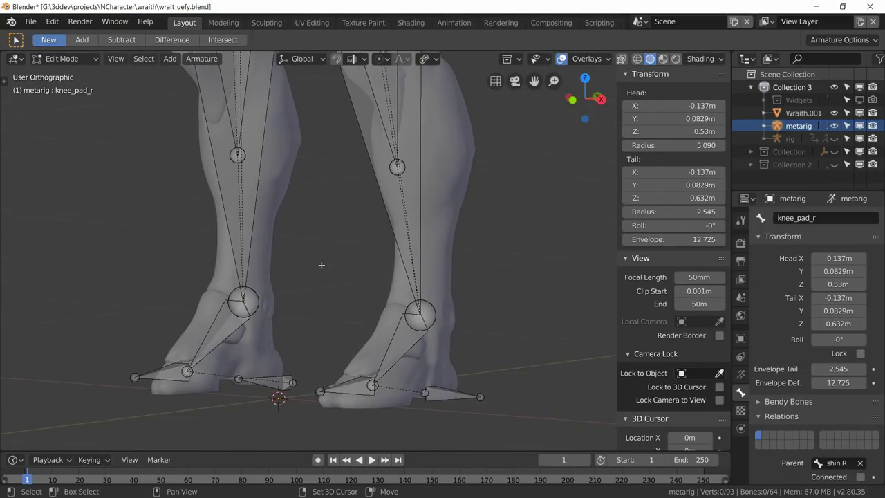
pyautogui.moveTo(321, 266); pyautogui.dragTo(389, 268, button='middle')
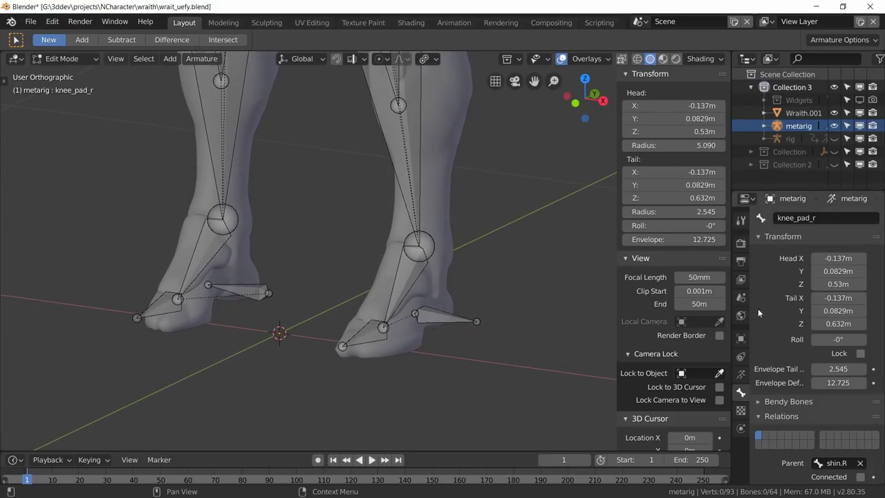
pyautogui.click(740, 373)
# Add another basic.super_copy sample bone at the origin and resize it.
pyautogui.click(793, 345)
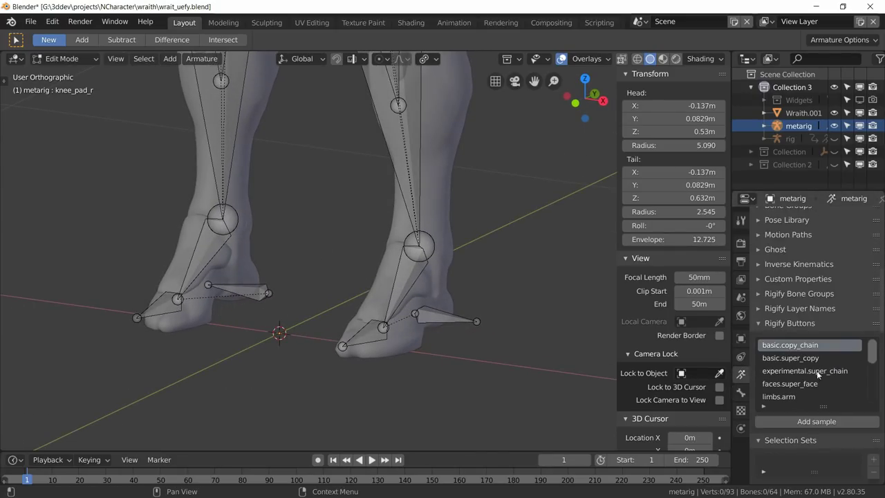
pyautogui.scroll(1, 808, 363)
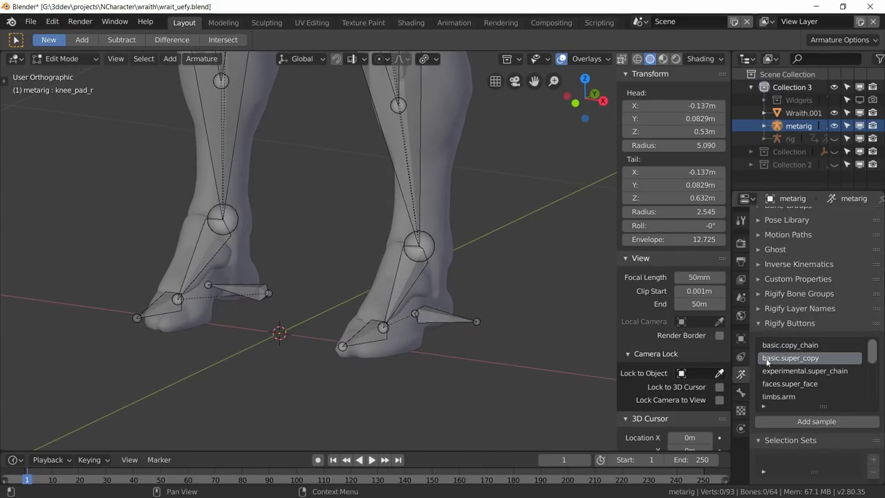
pyautogui.click(821, 422)
pyautogui.press('s')
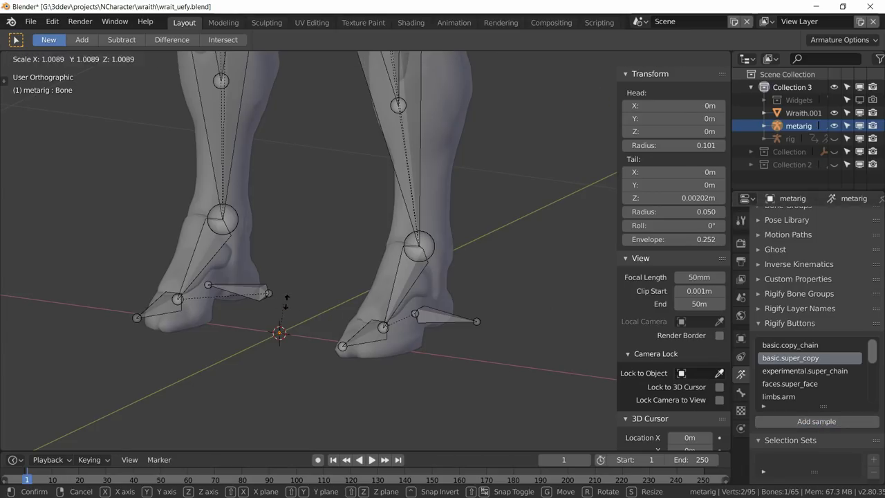
pyautogui.click(27, 70)
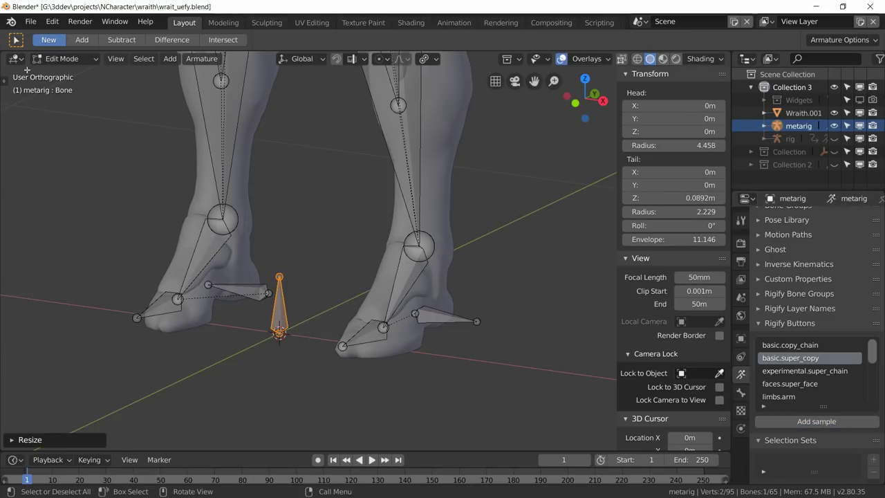
# Move the new bone up beside the neck in front view and shrink it.
pyautogui.press('KP_1')
pyautogui.scroll(-6, 342, 373)
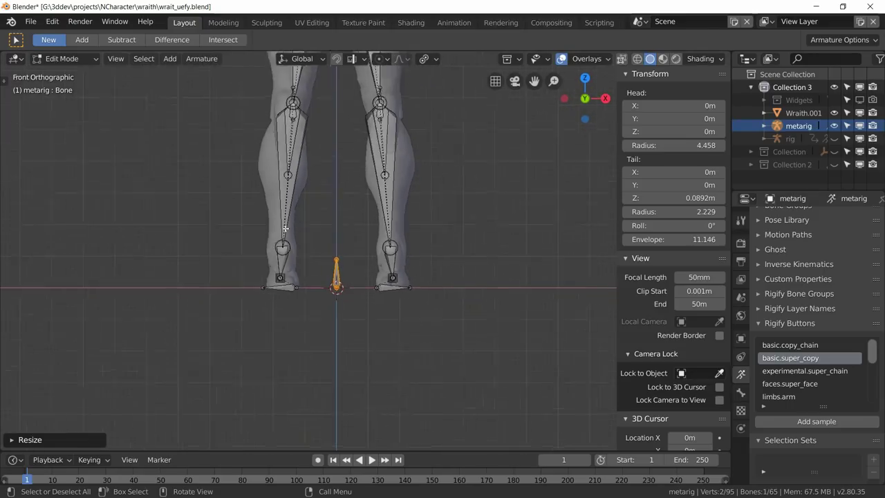
pyautogui.press('g')
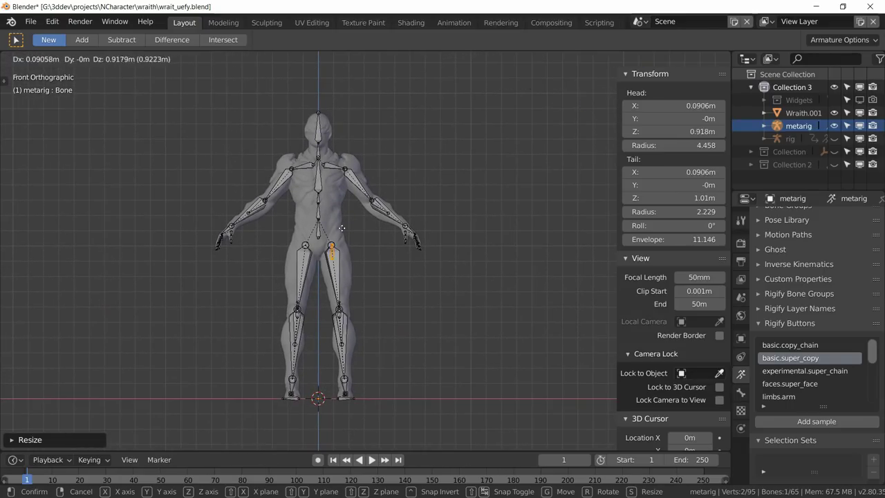
pyautogui.click(338, 153)
pyautogui.scroll(5, 337, 153)
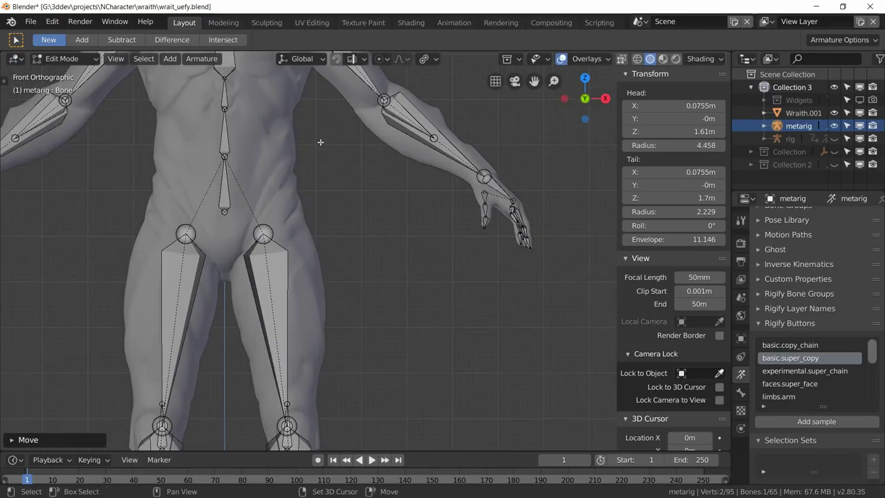
pyautogui.keyDown('shift'); pyautogui.moveTo(338, 154); pyautogui.dragTo(383, 306, button='middle'); pyautogui.keyUp('shift')
pyautogui.scroll(2, 309, 246)
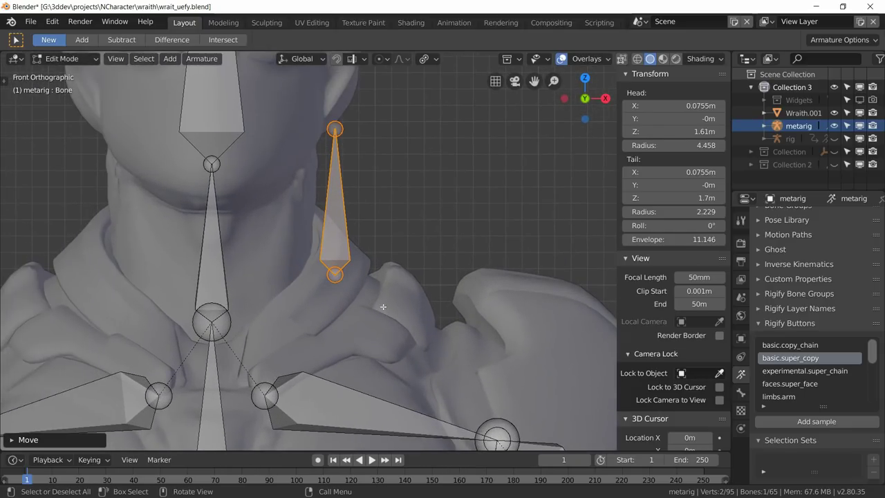
pyautogui.press('s')
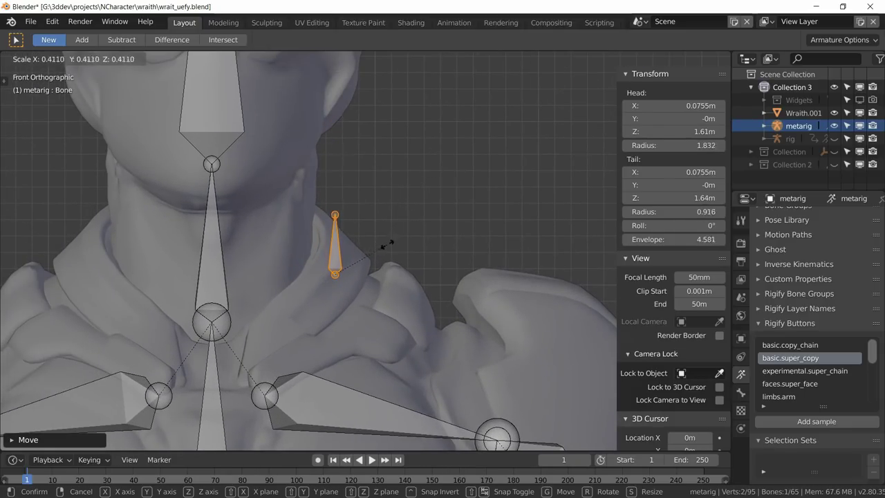
pyautogui.click(386, 243)
# Shift the neck bone forward and up in side view, then adjust it in front view.
pyautogui.press('KP_3')
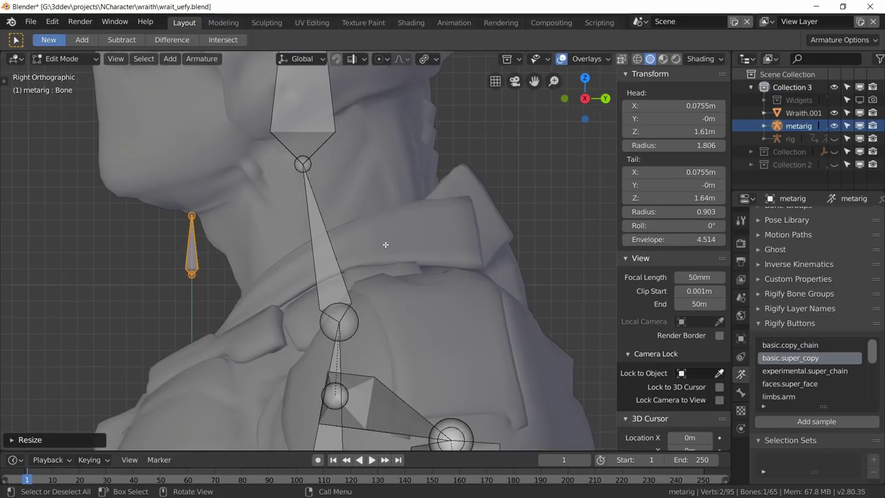
pyautogui.press('g')
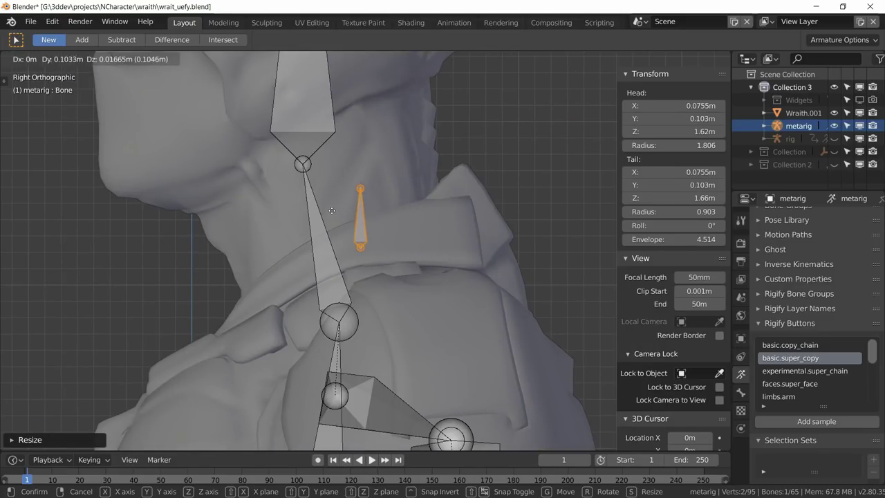
pyautogui.click(332, 210)
pyautogui.press('KP_1')
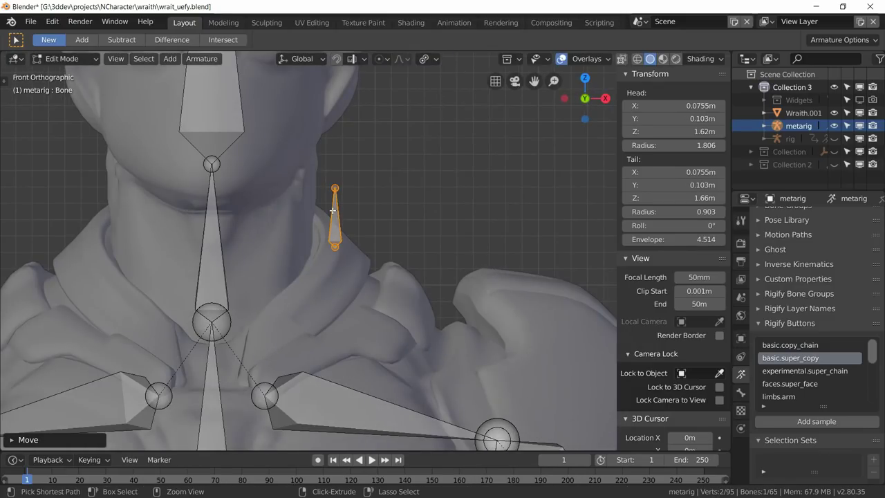
pyautogui.press('ctrl+KP_1')
pyautogui.press('KP_1')
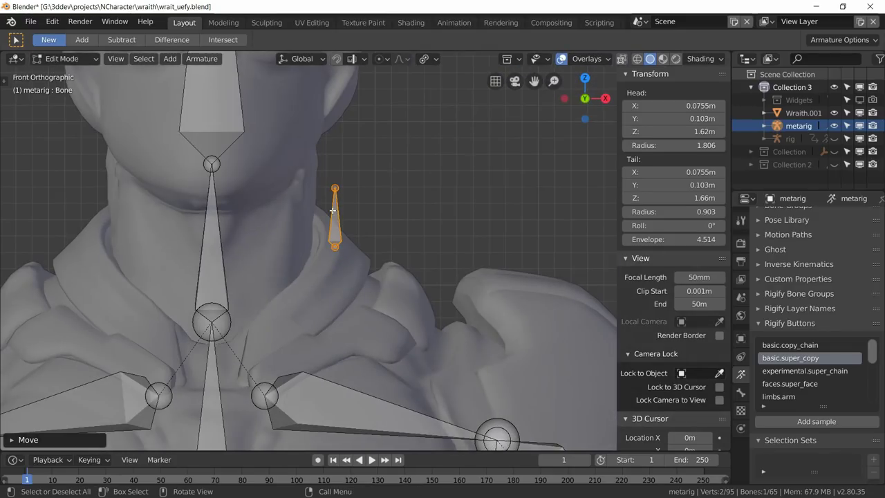
pyautogui.press('g')
pyautogui.click(326, 172)
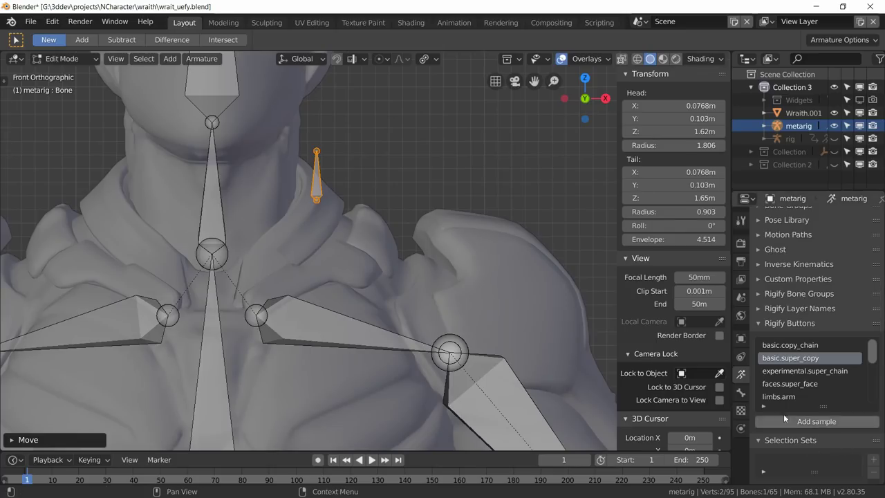
pyautogui.click(740, 392)
# Rename the new bone to collar_l.
pyautogui.click(798, 217)
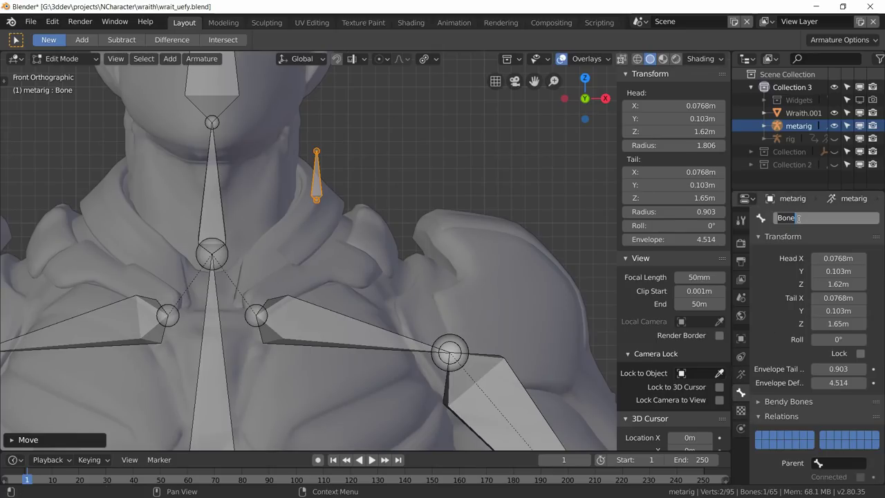
pyautogui.write('collar_l')
pyautogui.press('Return')
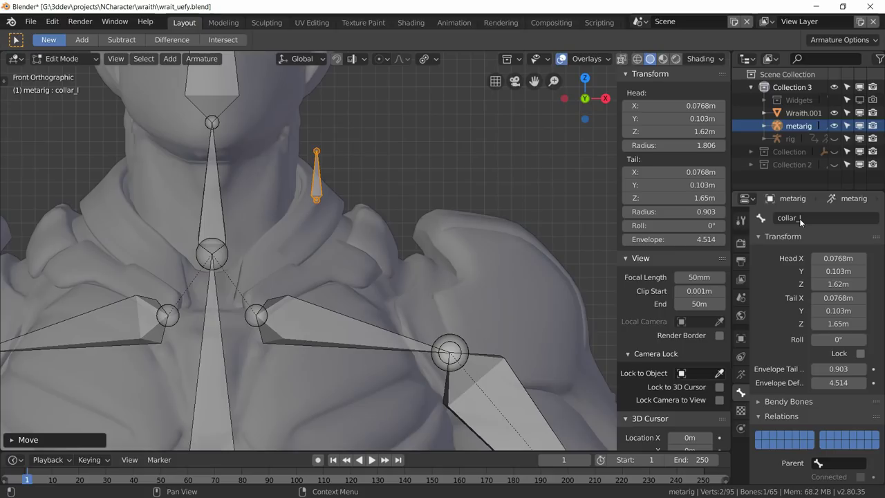
# Put collar_l on bone layer 1 only and parent it to spine.003.
pyautogui.click(759, 435)
pyautogui.scroll(-3, 830, 398)
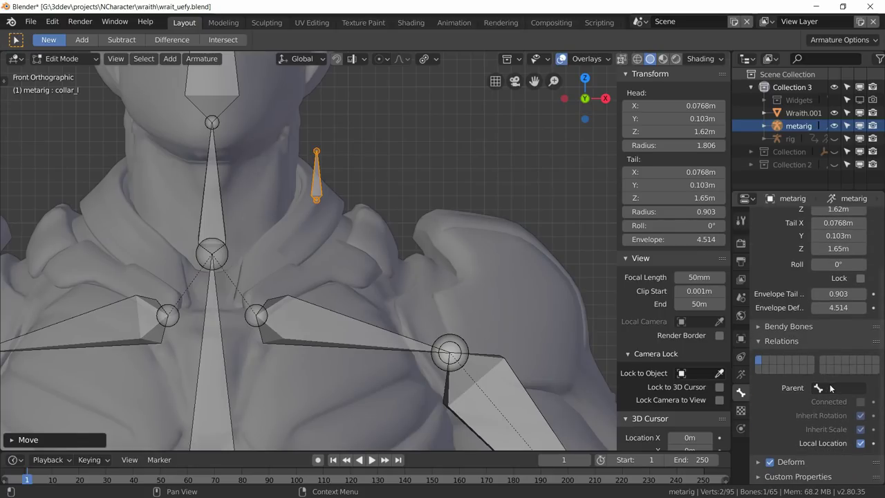
pyautogui.click(831, 388)
pyautogui.write('spine')
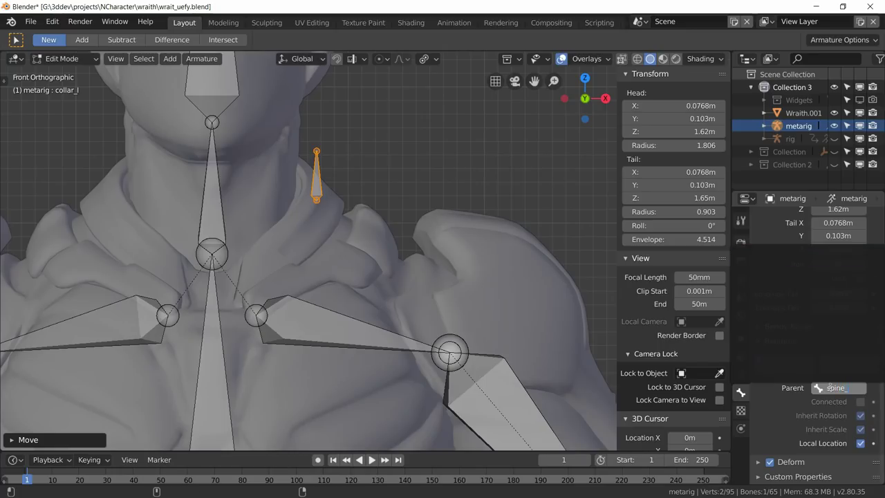
pyautogui.press('BackSpace')
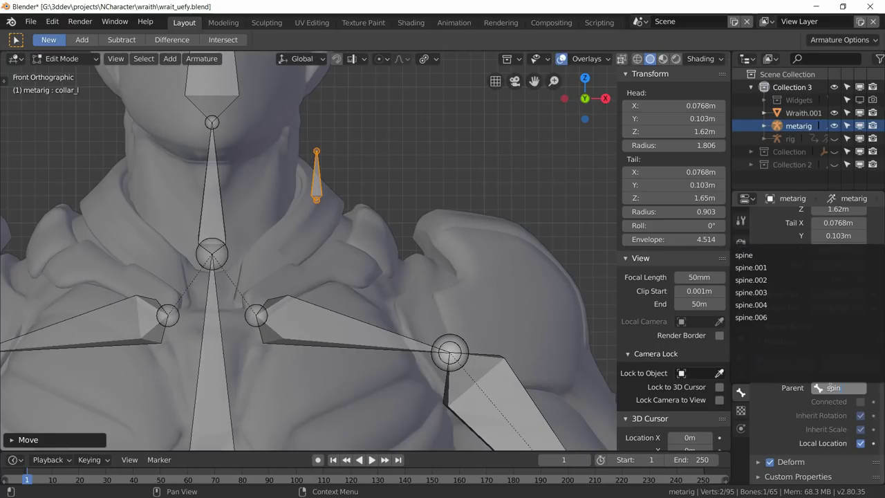
pyautogui.click(779, 295)
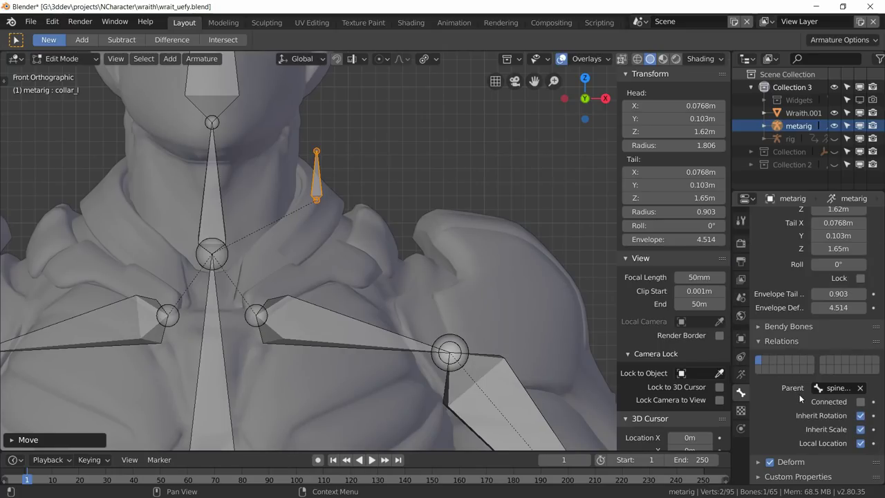
# Disable collar_l's Rigify Widget option in Pose Mode, then return to Edit Mode.
pyautogui.click(65, 71)
pyautogui.click(62, 59)
pyautogui.click(63, 101)
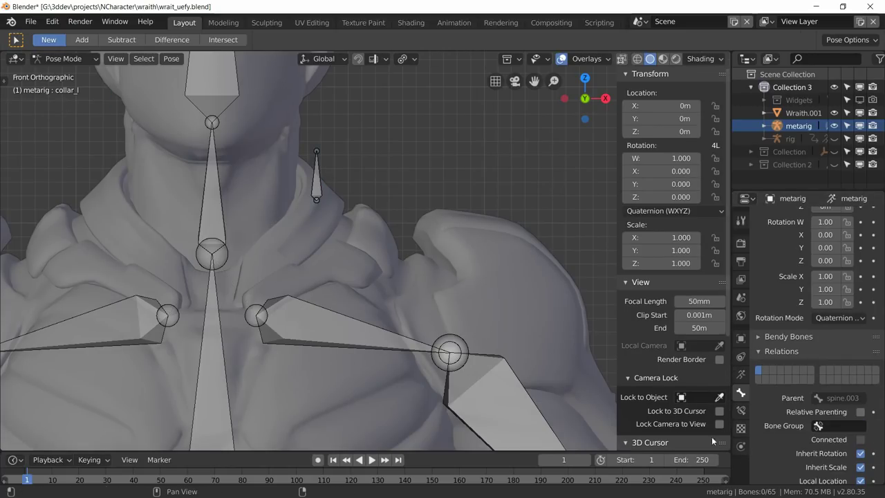
pyautogui.scroll(-5, 777, 410)
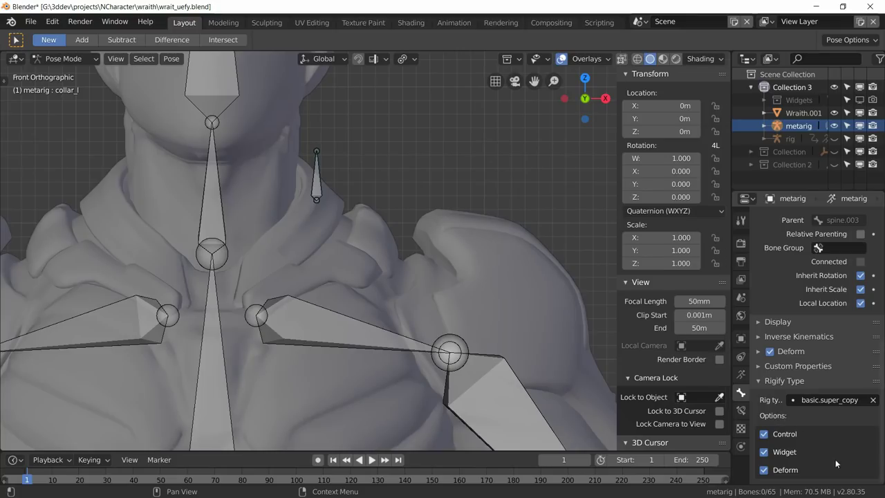
pyautogui.click(777, 452)
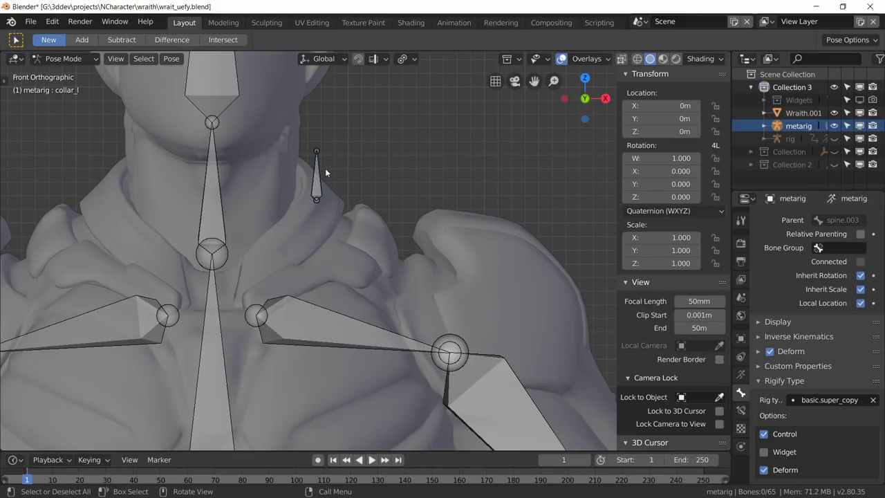
pyautogui.click(65, 59)
pyautogui.click(62, 89)
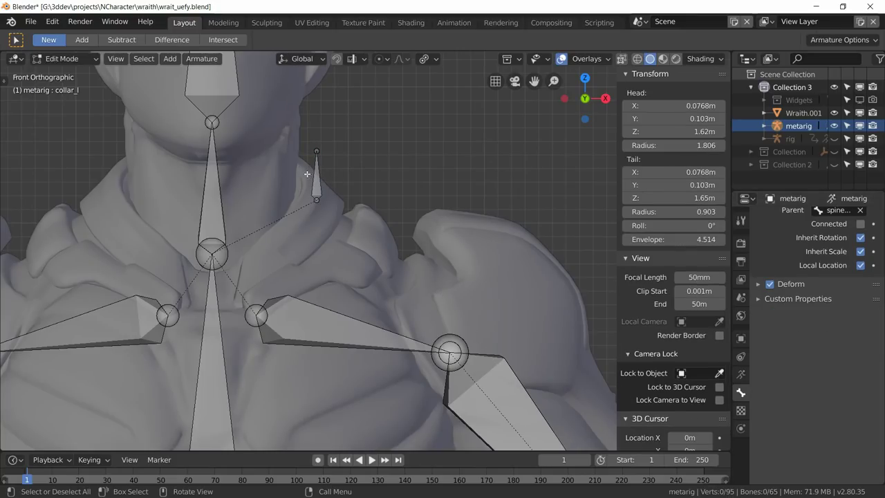
# Symmetrize collar_l to create collar_r on the opposite side of the neck.
pyautogui.click(318, 175)
pyautogui.rightClick(318, 177)
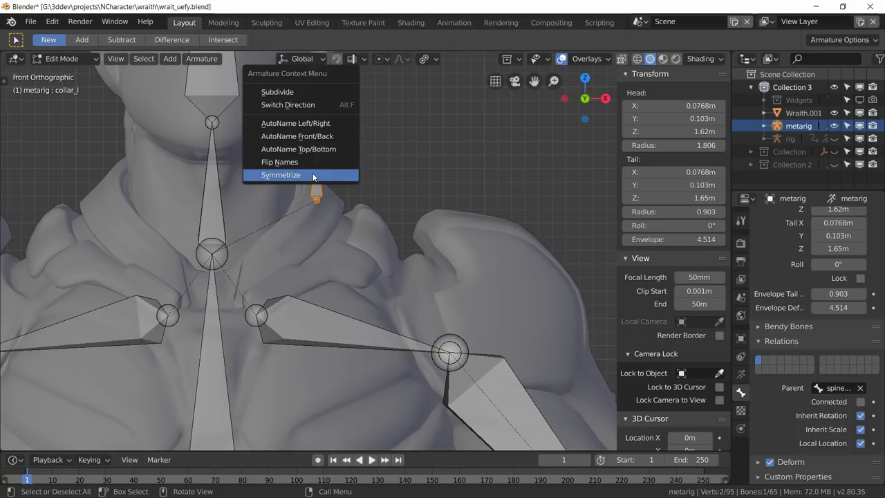
pyautogui.click(314, 176)
pyautogui.moveTo(310, 238); pyautogui.dragTo(330, 181, button='middle')
pyautogui.click(322, 179)
pyautogui.click(137, 177)
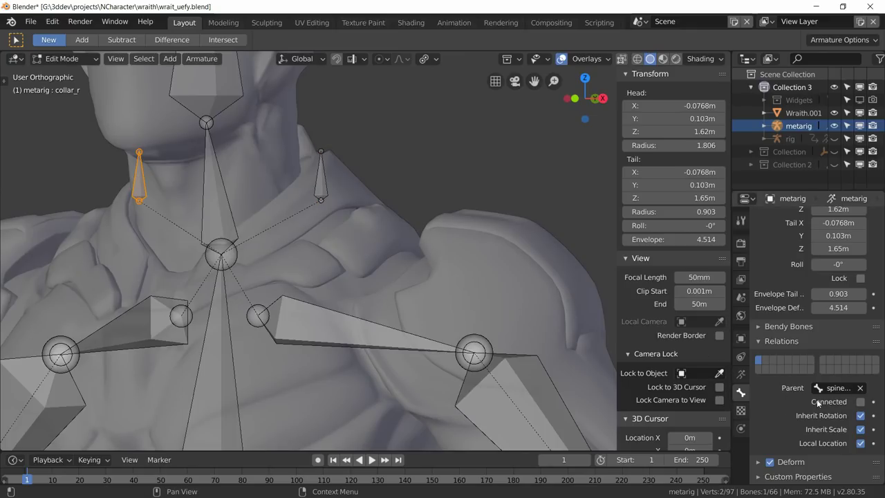
pyautogui.scroll(3, 816, 398)
pyautogui.scroll(-3, 795, 394)
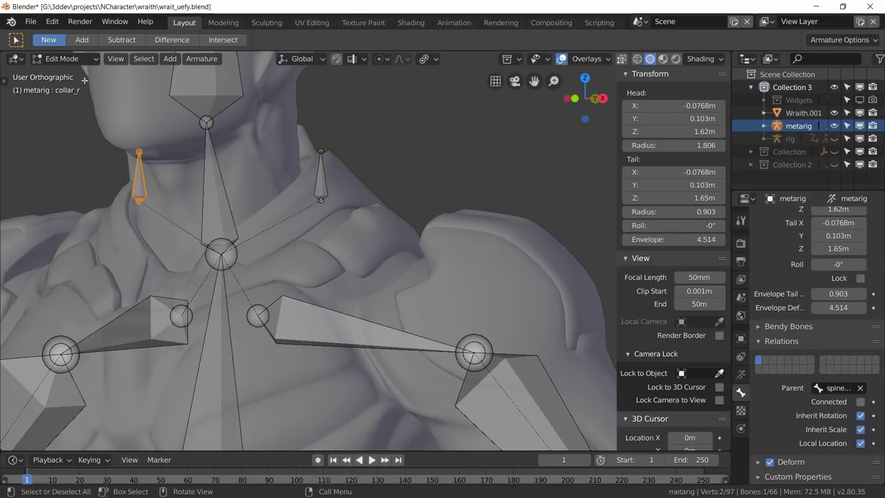
# Check both collar bones in Pose Mode, then switch the metarig to Object Mode.
pyautogui.click(72, 62)
pyautogui.click(66, 99)
pyautogui.scroll(-7, 796, 387)
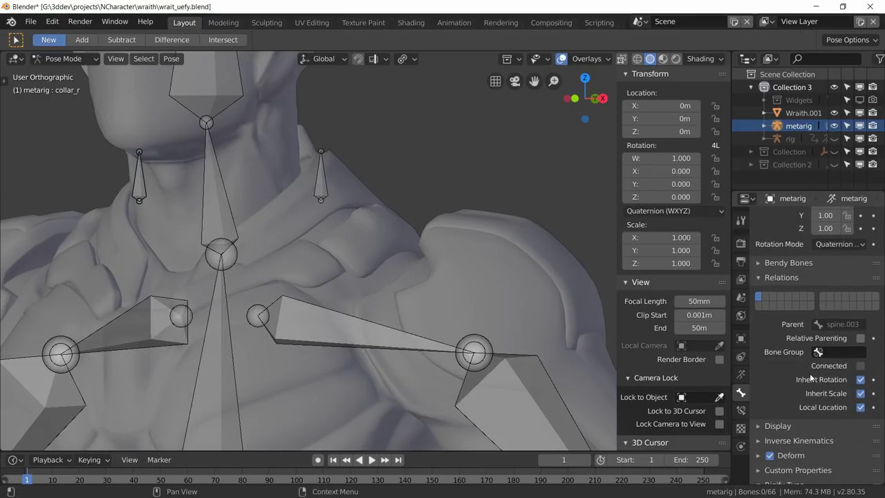
pyautogui.scroll(3, 796, 402)
pyautogui.scroll(2, 795, 403)
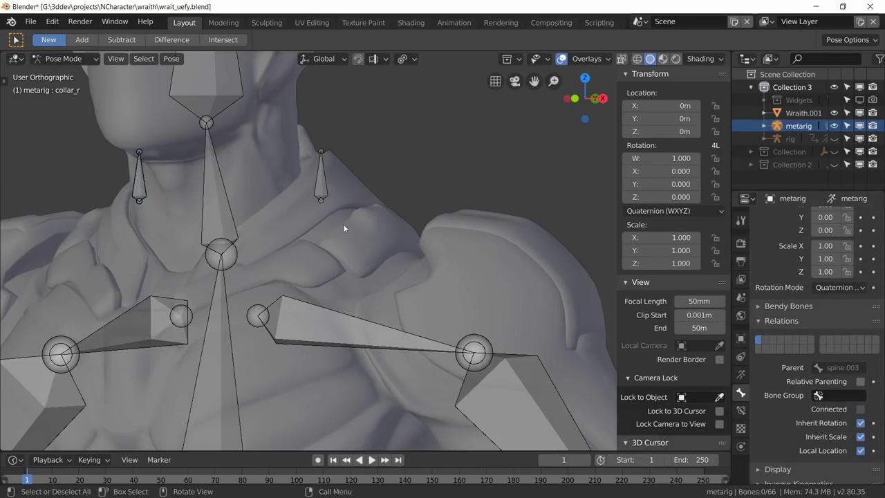
pyautogui.click(66, 59)
pyautogui.click(63, 74)
pyautogui.moveTo(373, 311); pyautogui.dragTo(425, 339, button='middle')
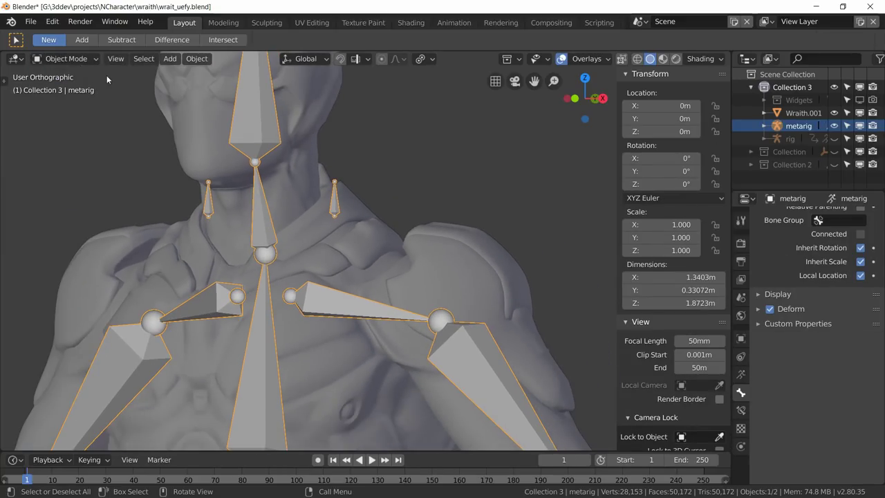
# Switch the metarig back to Edit Mode, view it from the front, and save the file.
pyautogui.click(66, 59)
pyautogui.click(64, 87)
pyautogui.scroll(-2, 360, 337)
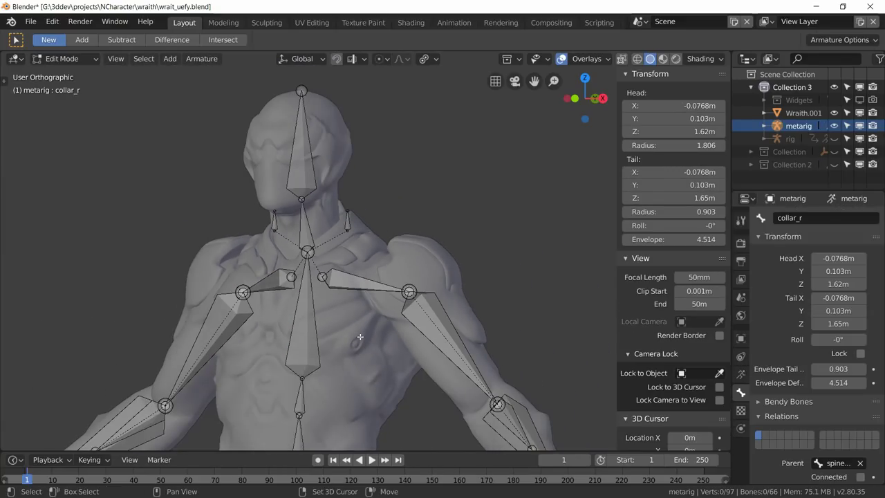
pyautogui.keyDown('shift'); pyautogui.scroll(-6, 360, 337); pyautogui.keyUp('shift')
pyautogui.scroll(1, 363, 360)
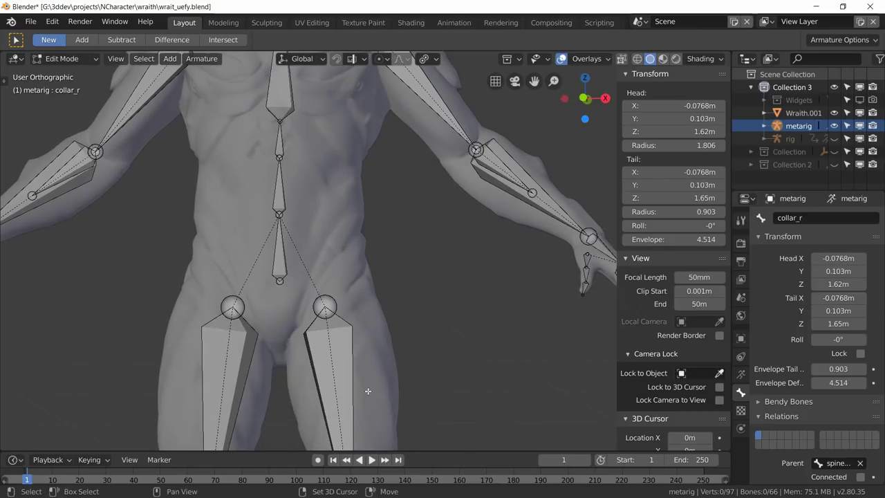
pyautogui.press('KP_1')
pyautogui.keyDown('shift'); pyautogui.scroll(-5, 385, 265); pyautogui.keyUp('shift')
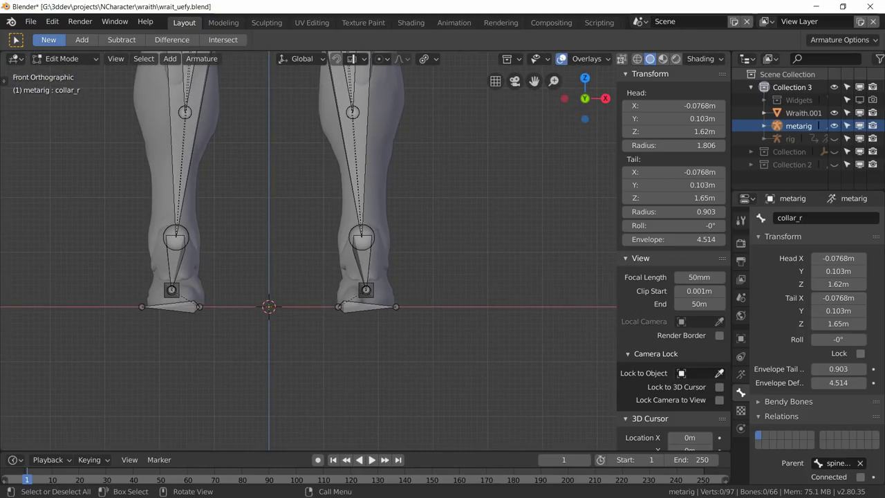
pyautogui.hotkey('ctrl', 's')
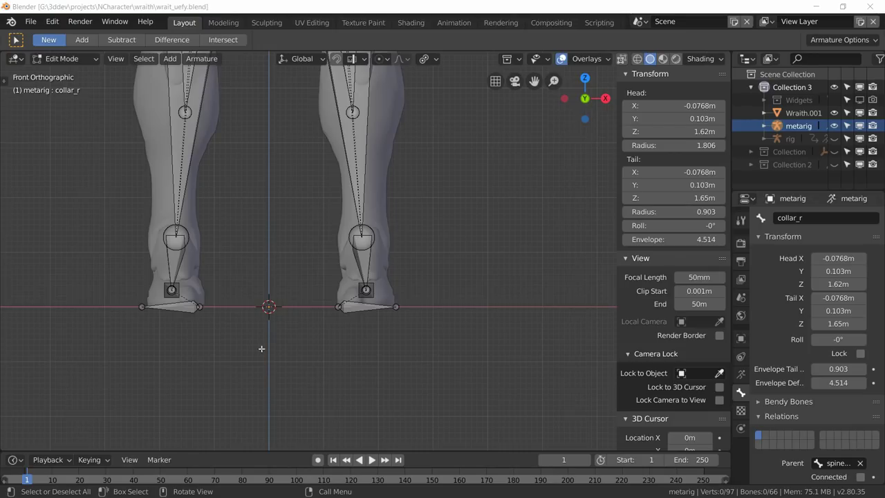
# Add a basic.copy_chain sample bone chain from the armature's Rigify settings.
pyautogui.click(740, 373)
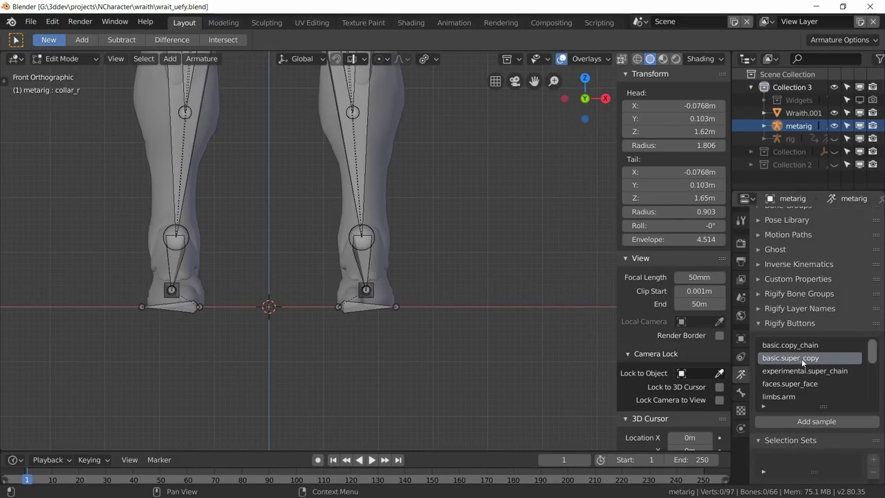
pyautogui.click(783, 345)
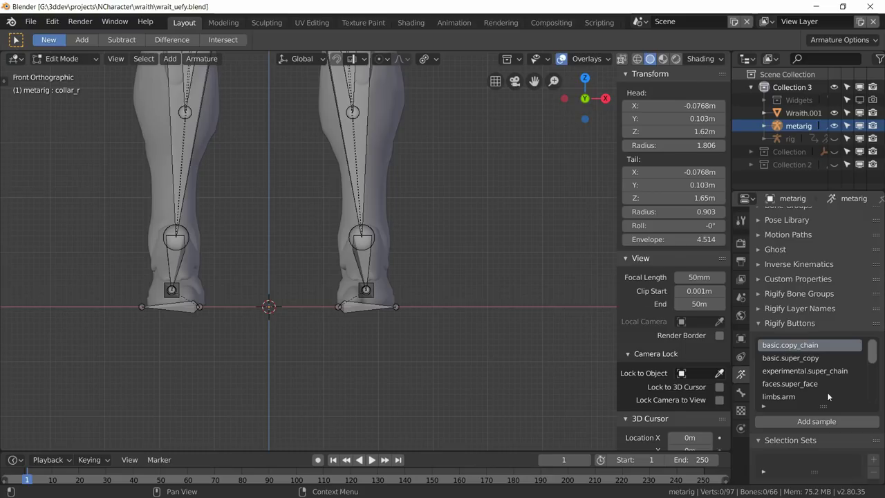
pyautogui.click(816, 421)
pyautogui.scroll(5, 283, 331)
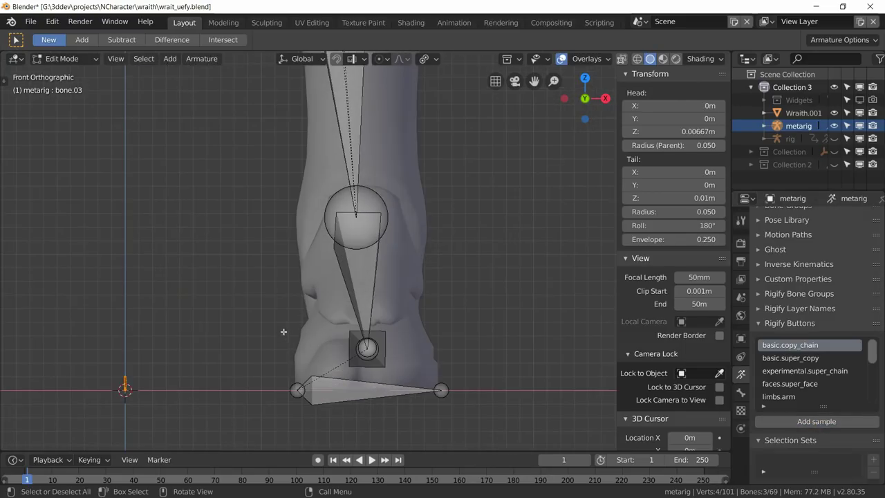
pyautogui.scroll(-10, 283, 332)
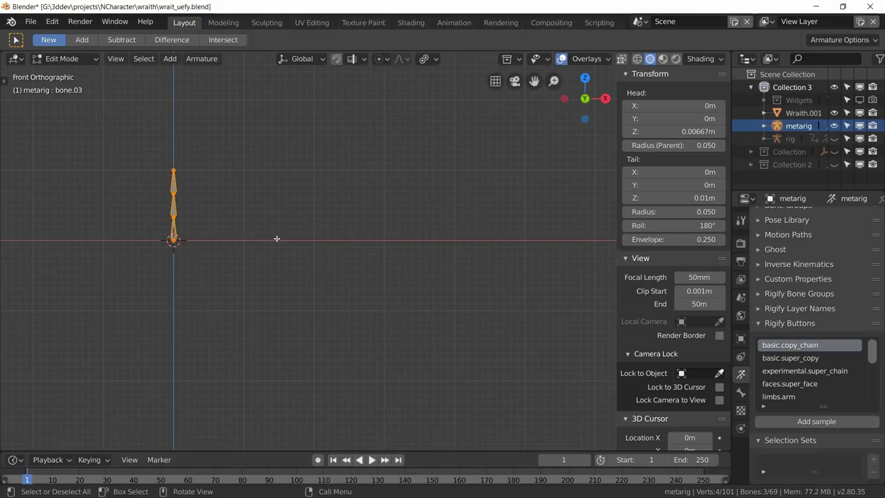
pyautogui.keyDown('shift'); pyautogui.moveTo(276, 238); pyautogui.dragTo(349, 302, button='middle'); pyautogui.keyUp('shift')
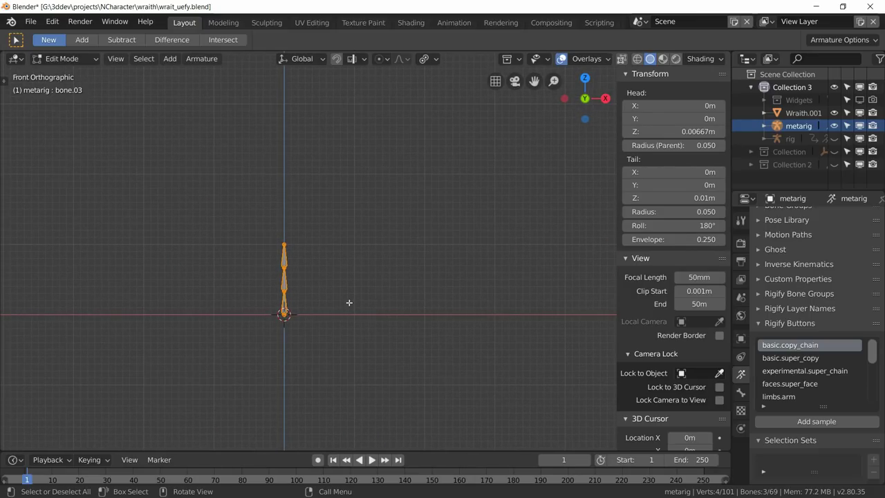
# Enlarge the new bone chain twice, scaling around the Median Point pivot.
pyautogui.press('s')
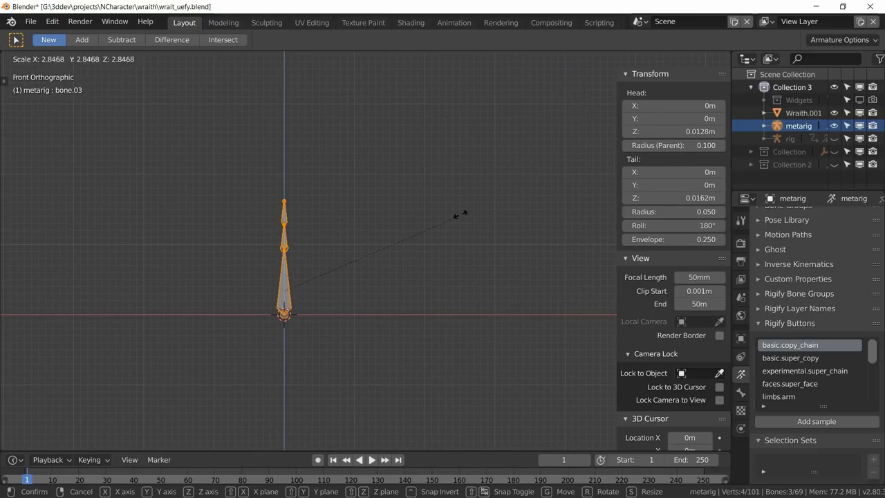
pyautogui.press('Escape')
pyautogui.click(428, 58)
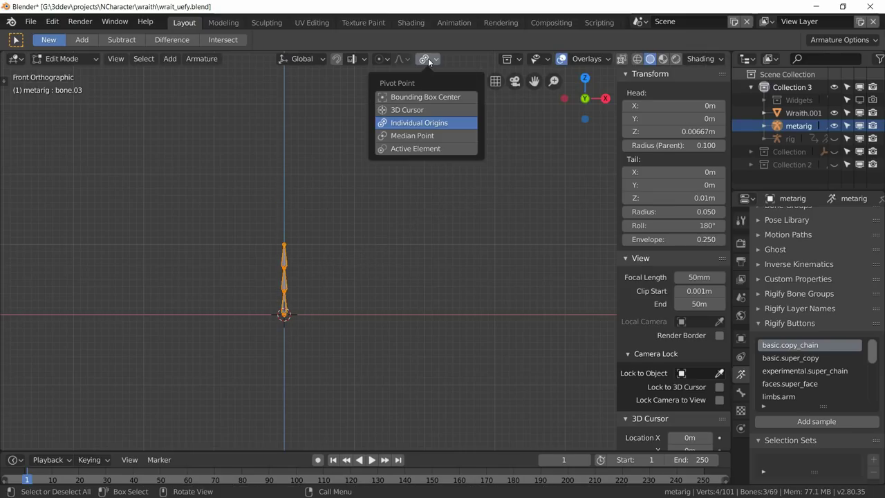
pyautogui.click(414, 136)
pyautogui.press('s')
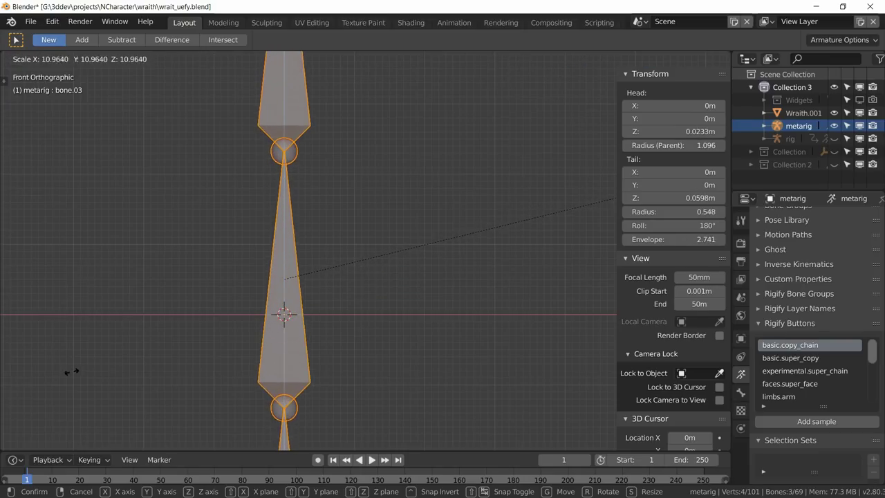
pyautogui.click(457, 495)
pyautogui.scroll(-10, 366, 248)
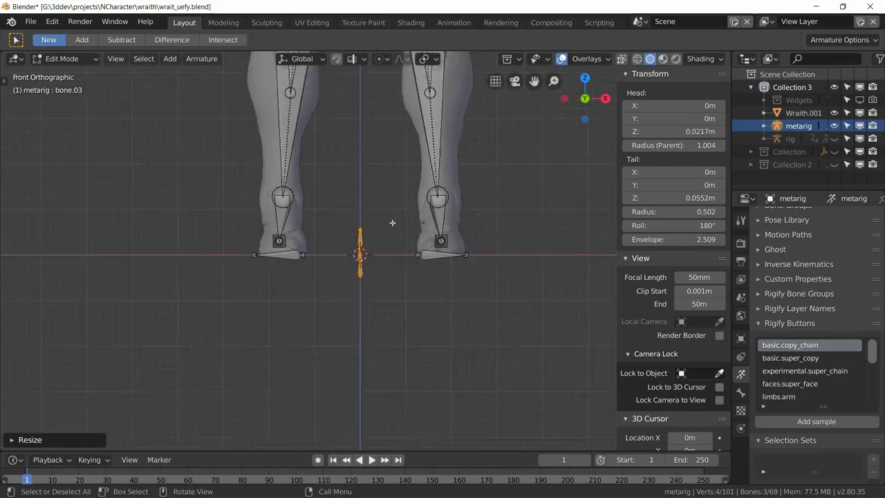
pyautogui.press('s')
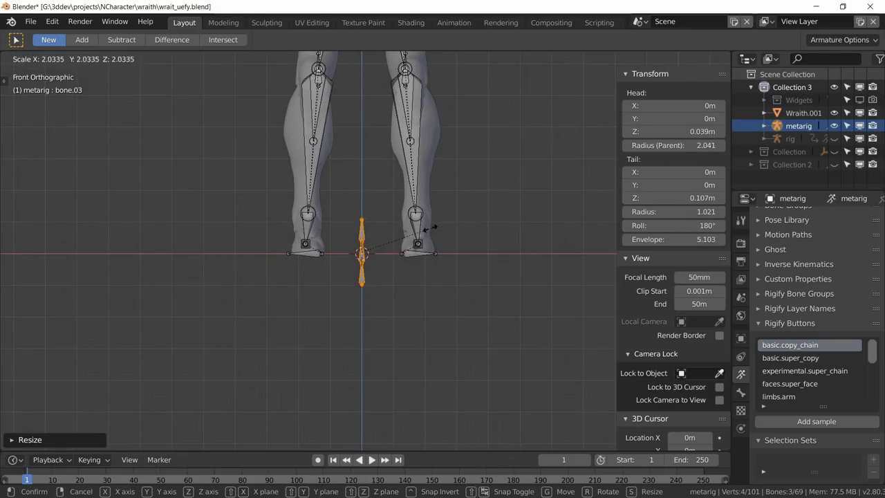
pyautogui.click(415, 234)
pyautogui.keyDown('shift'); pyautogui.moveTo(415, 233); pyautogui.dragTo(397, 339, button='middle'); pyautogui.keyUp('shift')
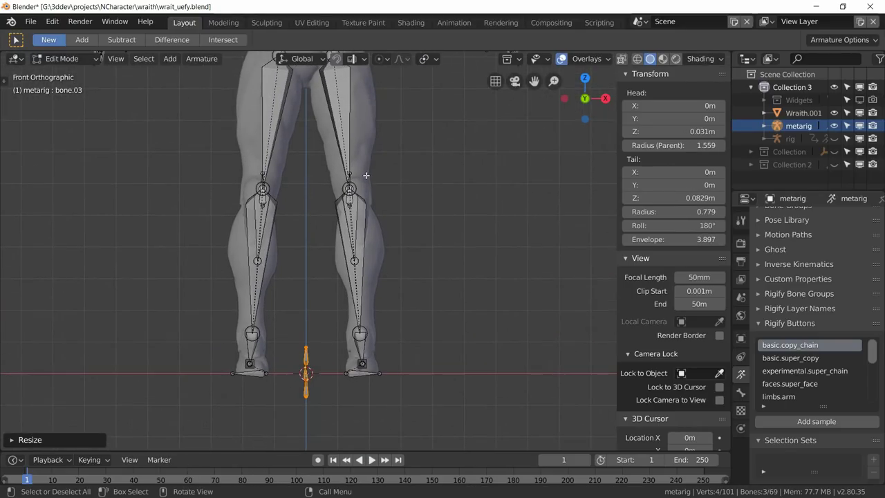
# Snap the 3D cursor to the head of the left shoulder bone.
pyautogui.press('Home')
pyautogui.scroll(4, 342, 344)
pyautogui.scroll(8, 342, 345)
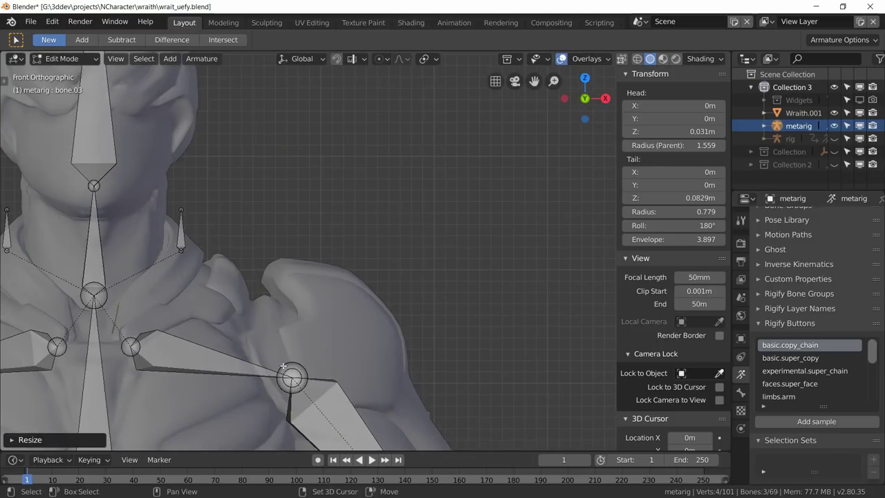
pyautogui.keyDown('shift'); pyautogui.moveTo(327, 118); pyautogui.dragTo(348, 204, button='middle'); pyautogui.keyUp('shift')
pyautogui.click(349, 204)
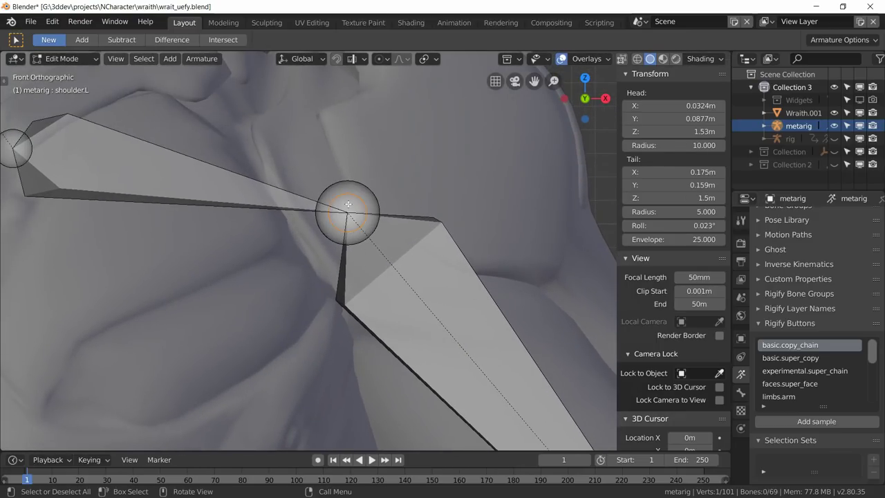
pyautogui.hotkey('shift', 's')
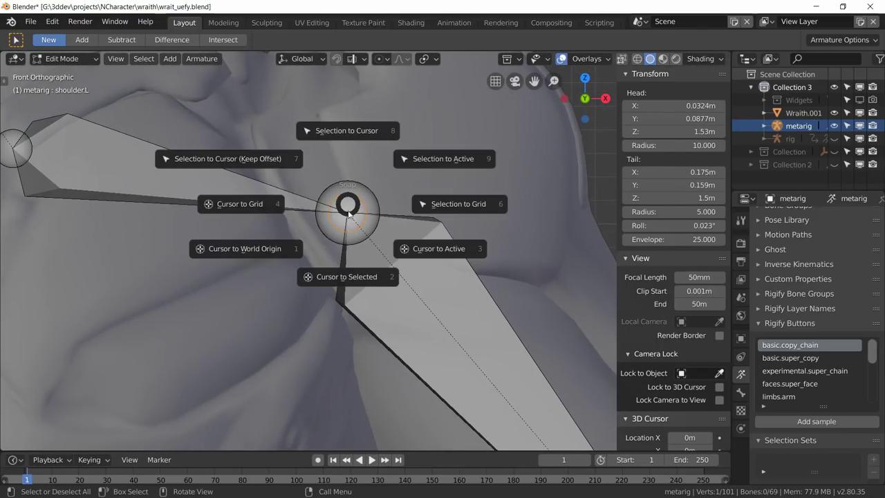
pyautogui.click(348, 276)
# Select the small bone chain by the feet and bring the view back to the left shoulder for snapping.
pyautogui.scroll(-8, 348, 276)
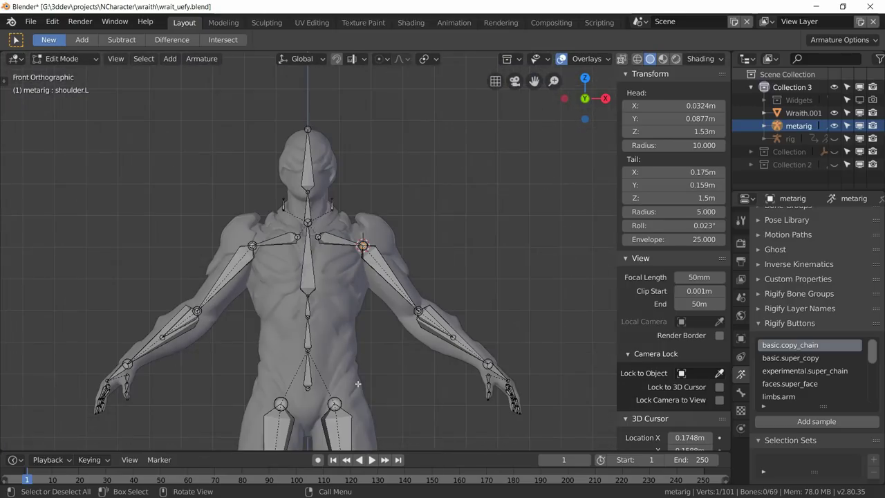
pyautogui.scroll(3, 352, 208)
pyautogui.keyDown('shift'); pyautogui.moveTo(352, 290); pyautogui.dragTo(351, 181, button='middle'); pyautogui.keyUp('shift')
pyautogui.keyDown('shift'); pyautogui.scroll(-3, 352, 181); pyautogui.keyUp('shift')
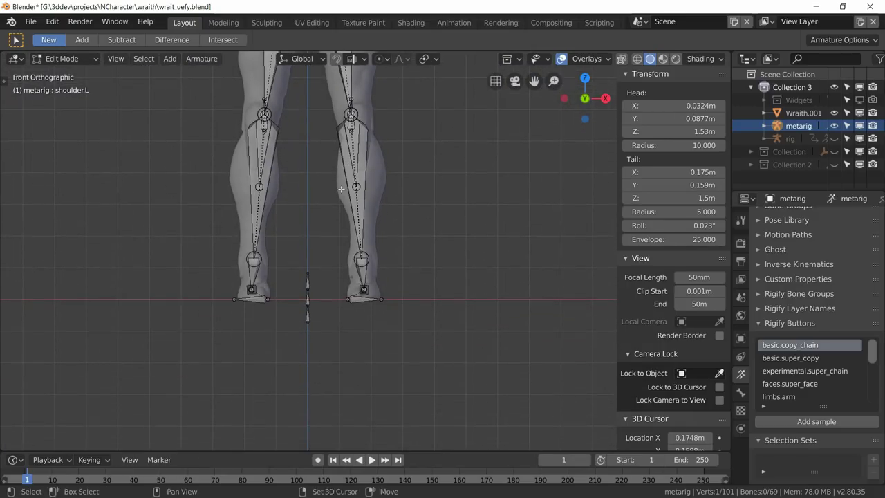
pyautogui.click(308, 297)
pyautogui.keyDown('shift'); pyautogui.scroll(8, 357, 387); pyautogui.keyUp('shift')
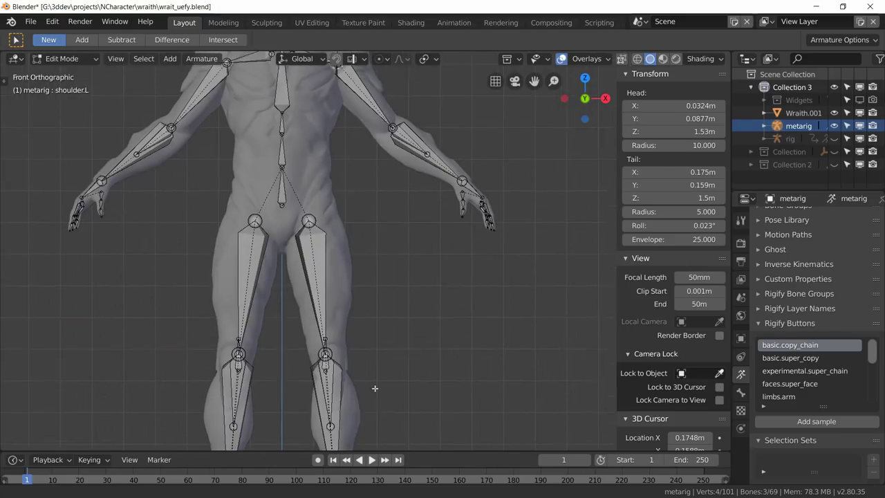
pyautogui.press('KP_Decimal')
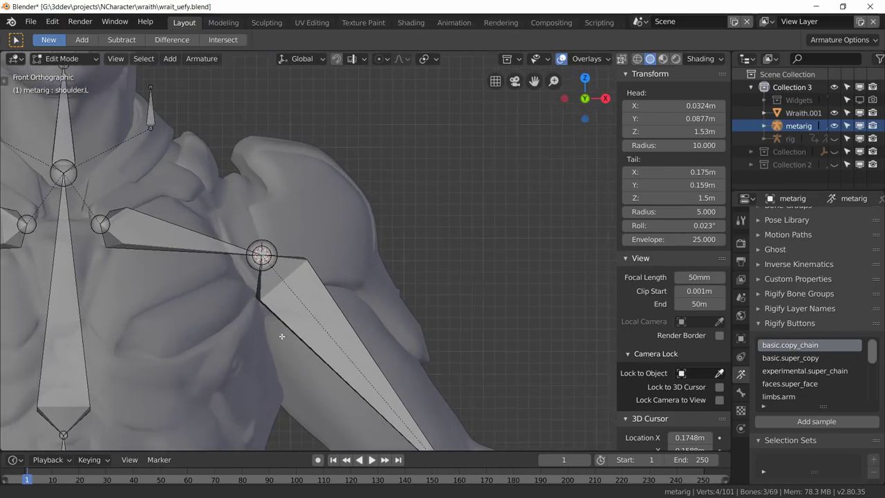
pyautogui.scroll(2, 301, 328)
pyautogui.hotkey('shift', 's')
# Snap the chain onto the shoulder cursor and angle its upper bones outward over the shoulder.
pyautogui.click(297, 256)
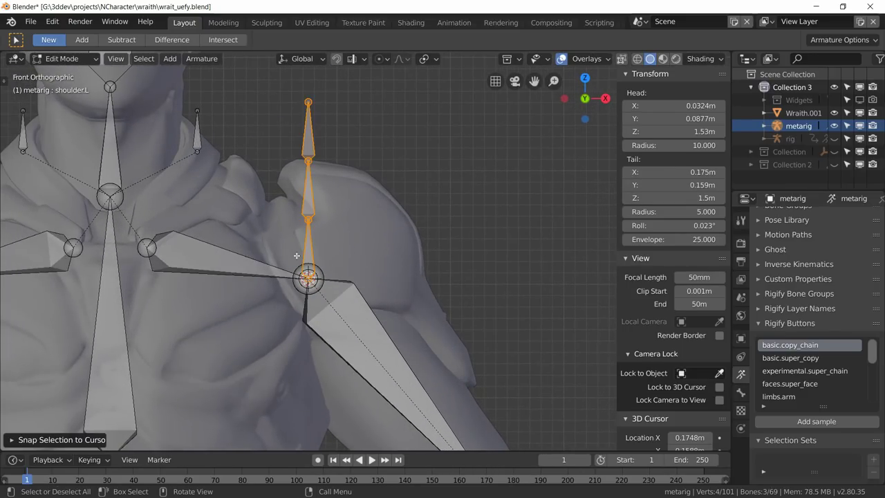
pyautogui.click(309, 190)
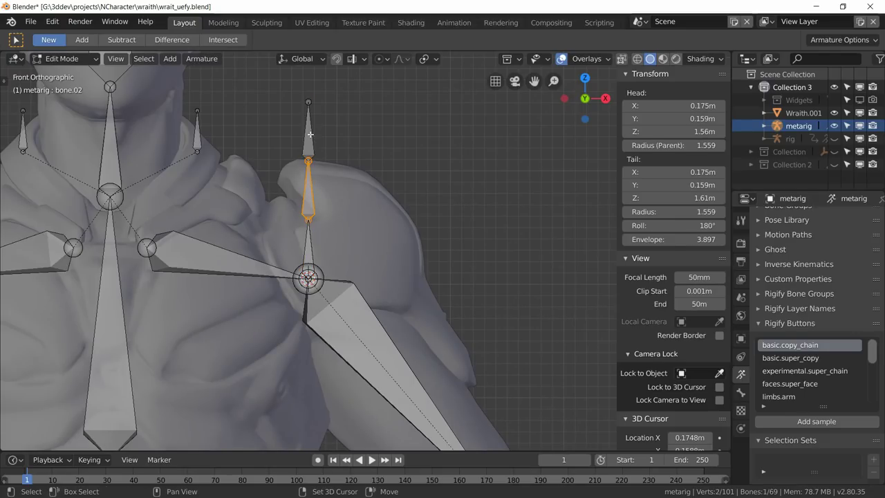
pyautogui.keyDown('shift'); pyautogui.click(313, 145); pyautogui.keyUp('shift')
pyautogui.press('g')
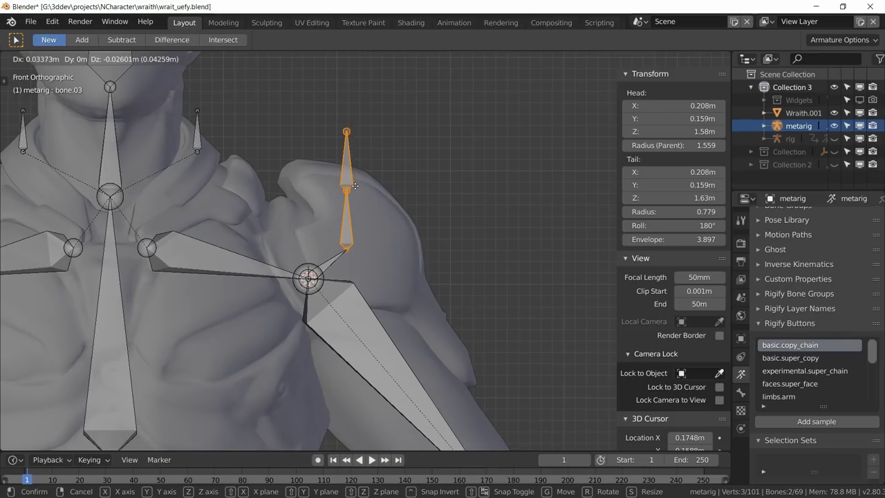
pyautogui.click(355, 186)
pyautogui.click(345, 166)
pyautogui.press('g')
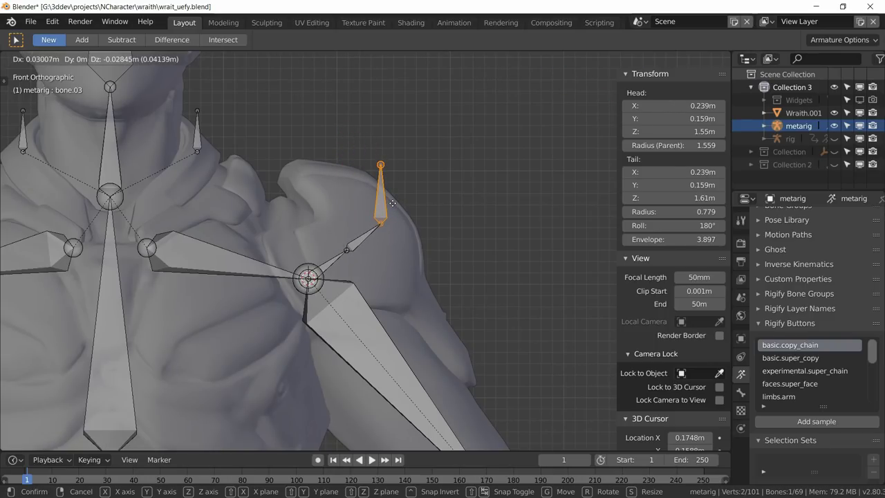
pyautogui.click(392, 203)
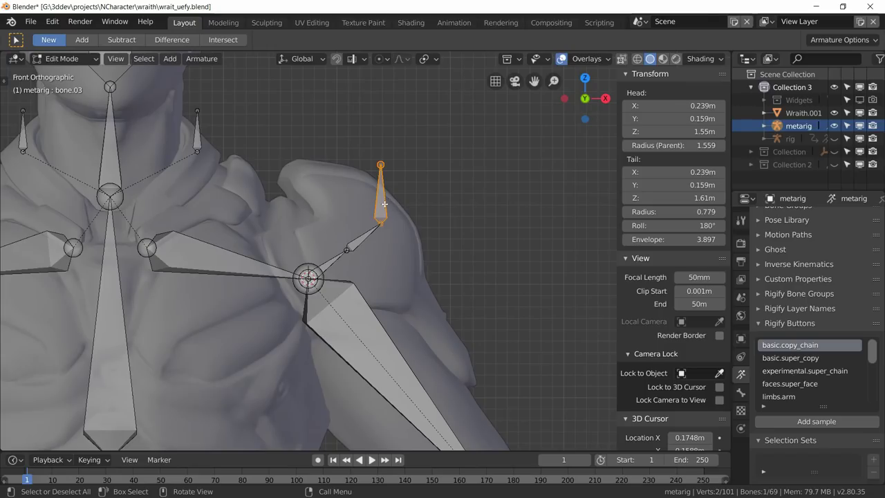
# Delete the chain's top bone, select the inner bone at the joint, and save the file.
pyautogui.press('x')
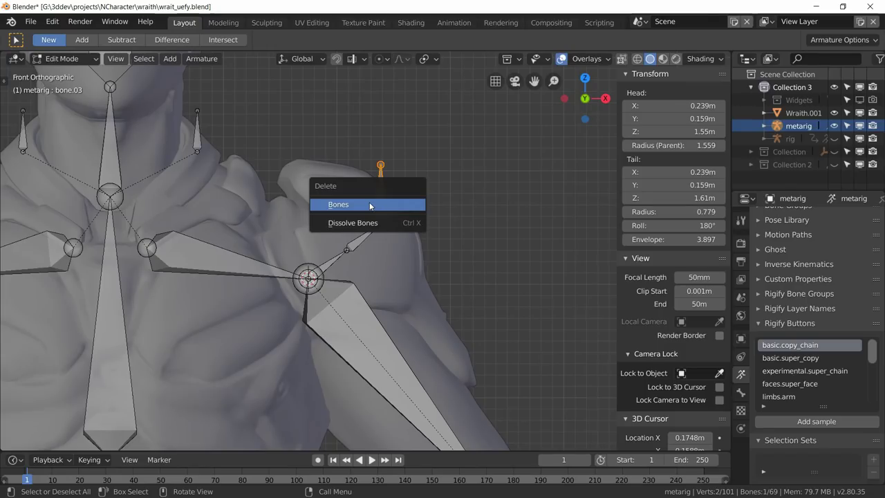
pyautogui.click(369, 205)
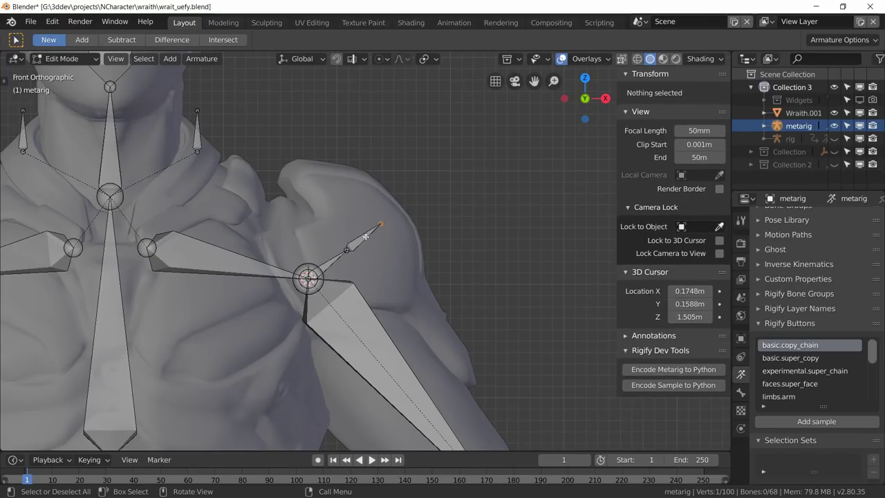
pyautogui.scroll(2, 346, 238)
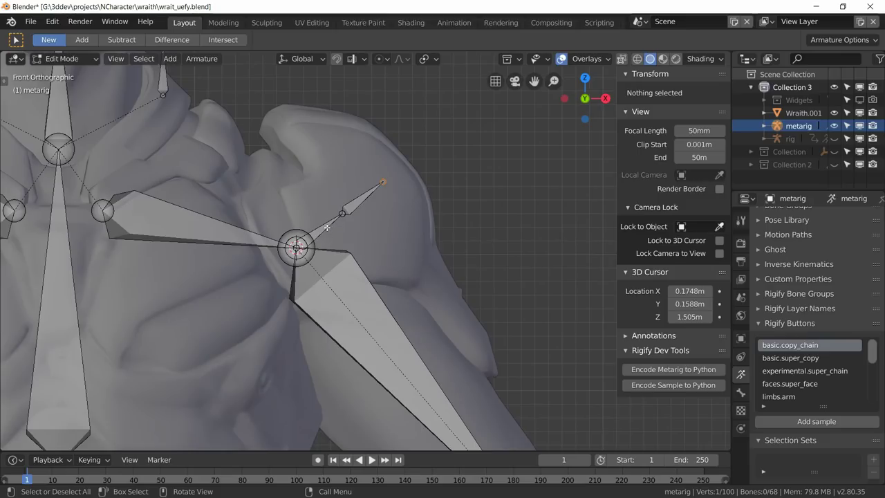
pyautogui.click(327, 228)
pyautogui.hotkey('ctrl', 's')
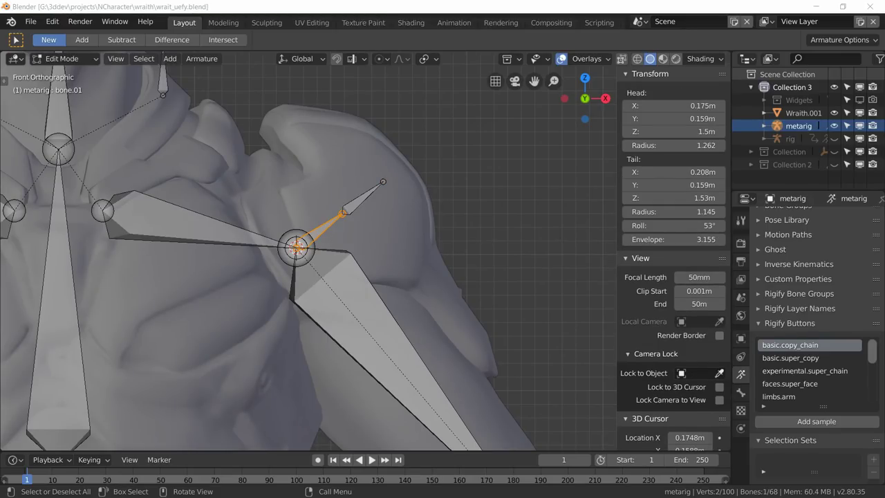
# Rename the inner bone to shoulderpad_l and keep it on the first bone layer only.
pyautogui.click(740, 392)
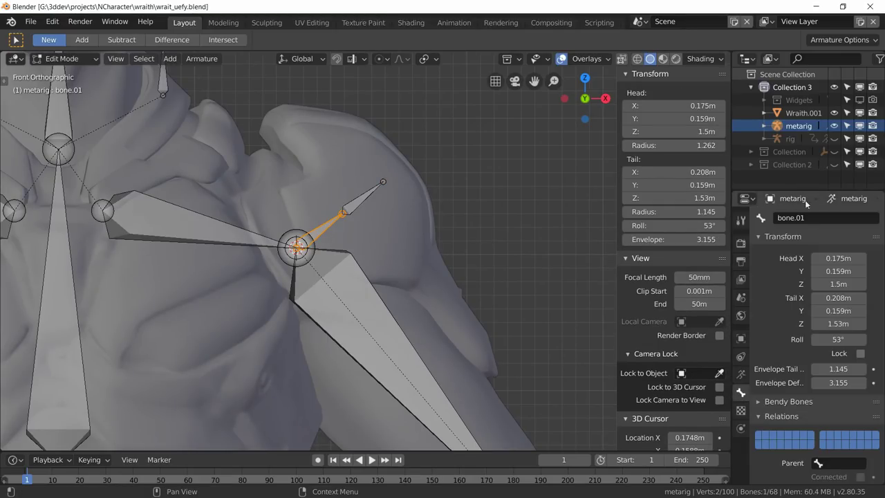
pyautogui.click(801, 217)
pyautogui.write('should')
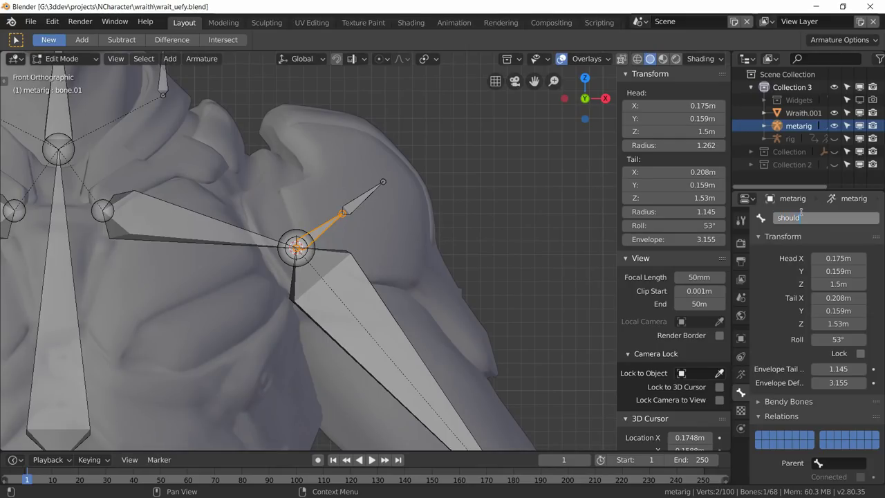
pyautogui.write('erpad_l')
pyautogui.press('Return')
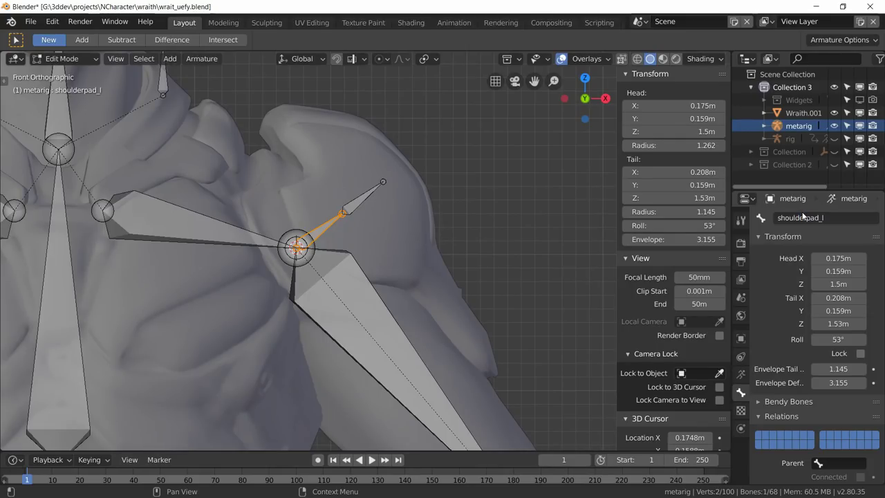
pyautogui.click(759, 437)
# Parent shoulderpad_l to cupperarm_twist_01_l, then select the outer shoulder-pad bone.
pyautogui.scroll(-3, 775, 417)
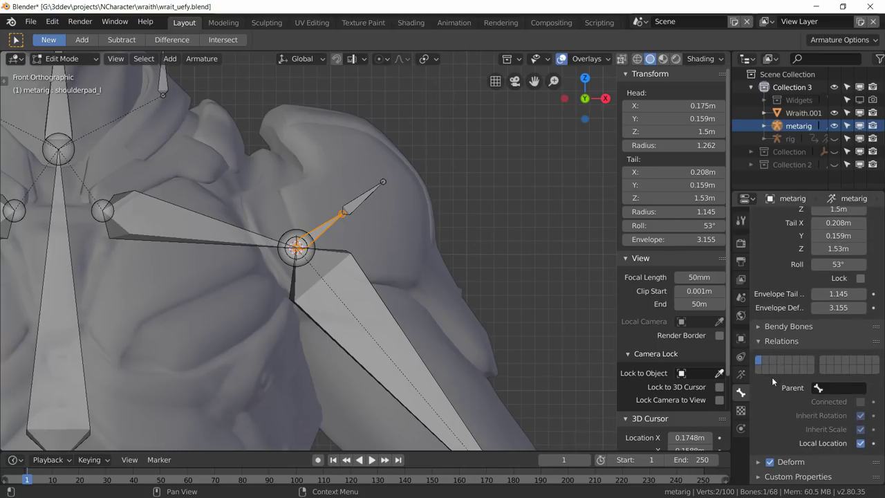
pyautogui.click(840, 388)
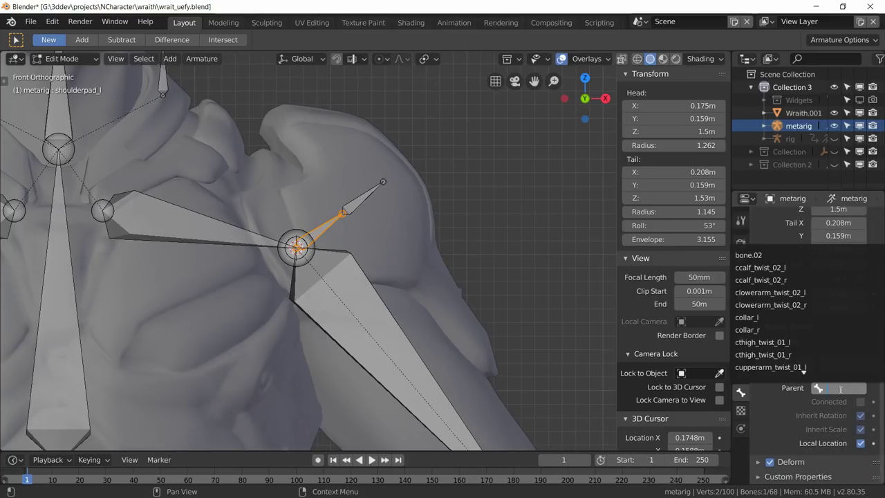
pyautogui.write('twist')
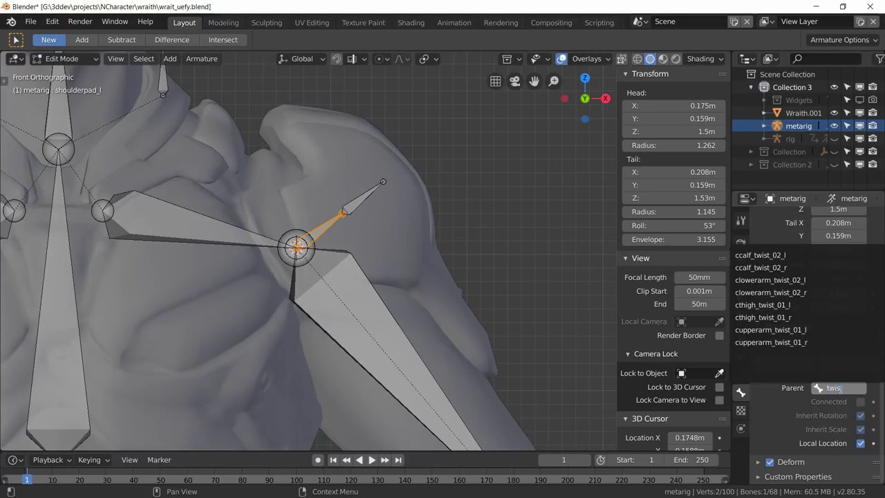
pyautogui.click(786, 329)
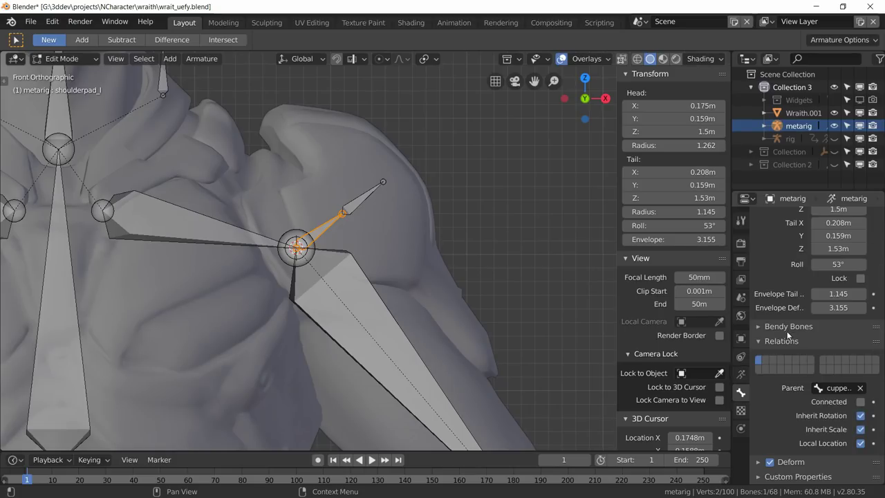
pyautogui.click(358, 203)
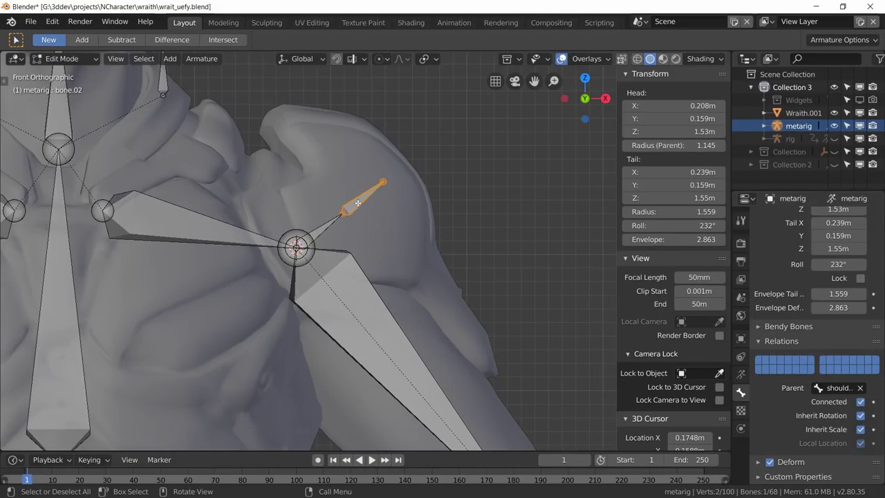
# Rename the outer shoulder bone to shoulderpad_panel_l.
pyautogui.click(740, 390)
pyautogui.click(806, 217)
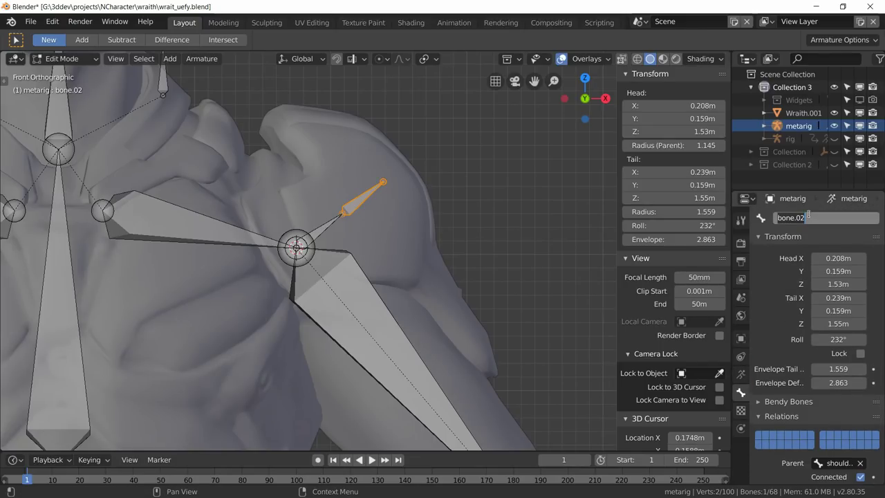
pyautogui.write('shoulderpad_panel_l')
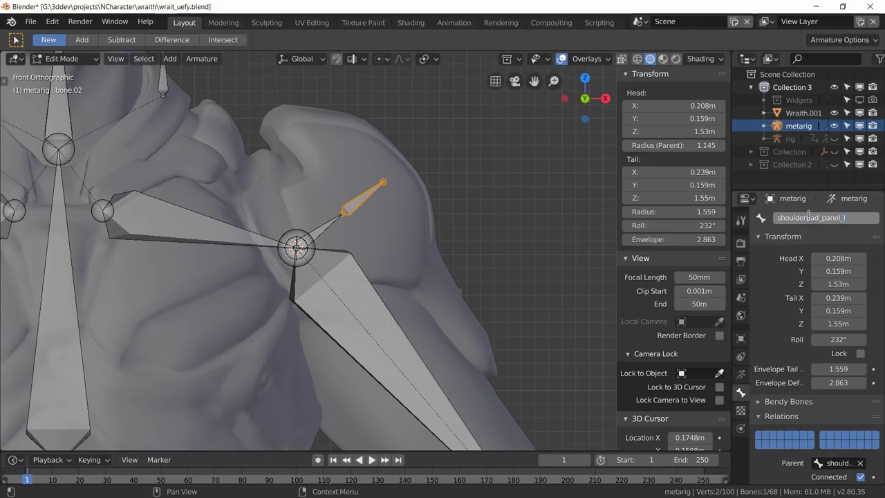
pyautogui.press('Return')
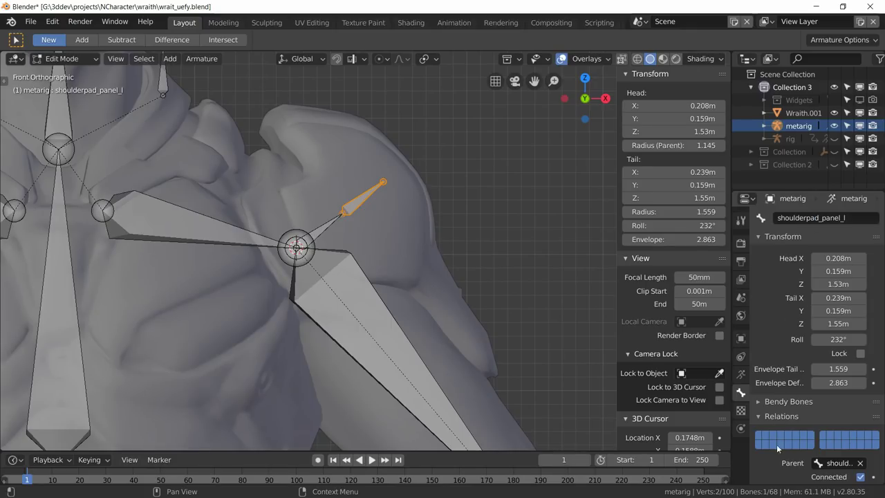
pyautogui.scroll(-2, 810, 228)
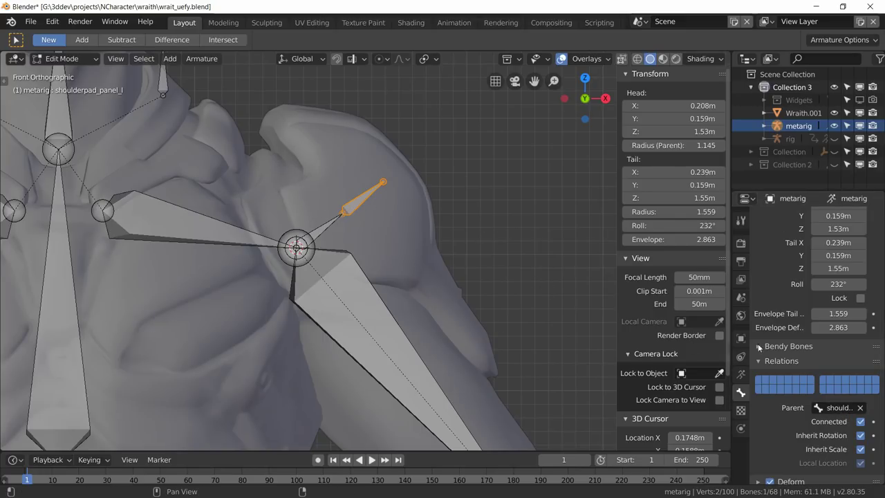
# Check shoulderpad_l's Rigify type settings in Pose Mode, then return to Edit Mode.
pyautogui.click(324, 225)
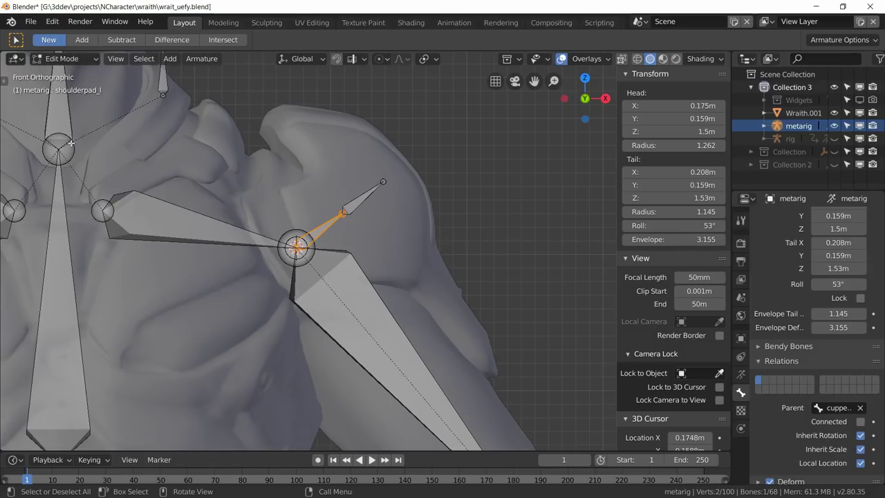
pyautogui.click(53, 64)
pyautogui.click(59, 103)
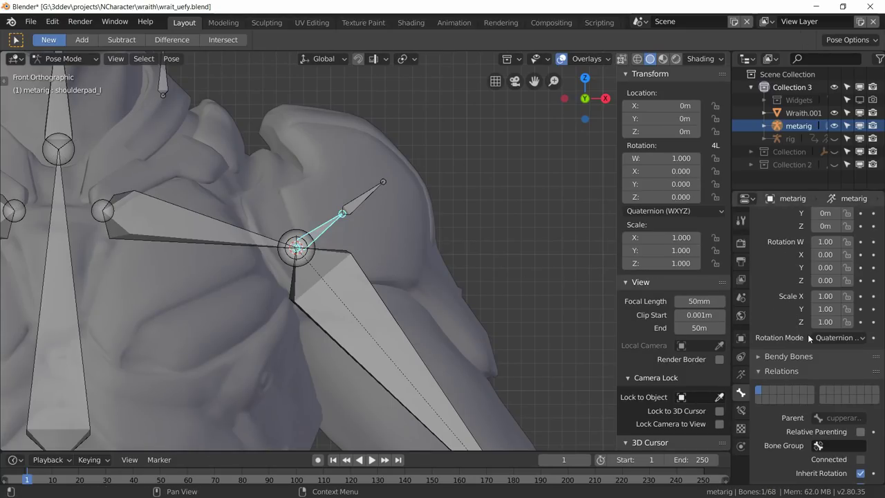
pyautogui.scroll(-4, 806, 374)
pyautogui.scroll(-2, 806, 374)
pyautogui.click(793, 399)
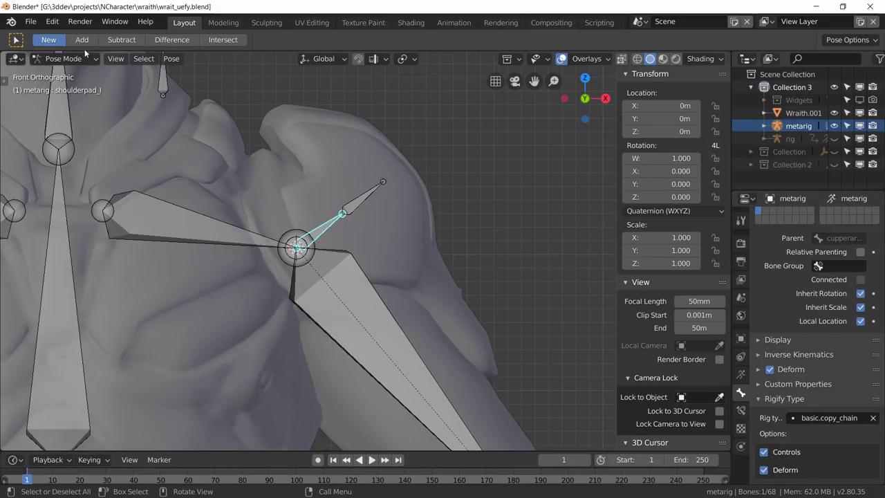
pyautogui.click(62, 58)
pyautogui.click(60, 88)
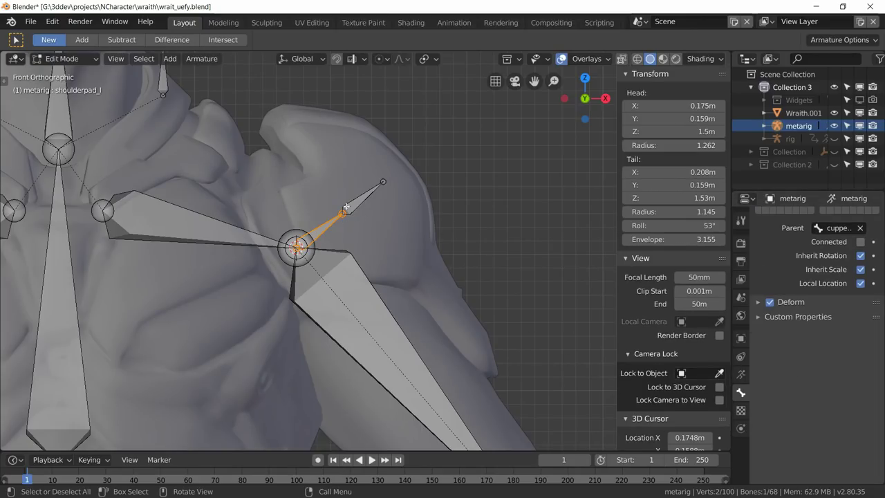
# Put shoulderpad_panel_l on the first bone layer only.
pyautogui.click(346, 206)
pyautogui.scroll(2, 765, 387)
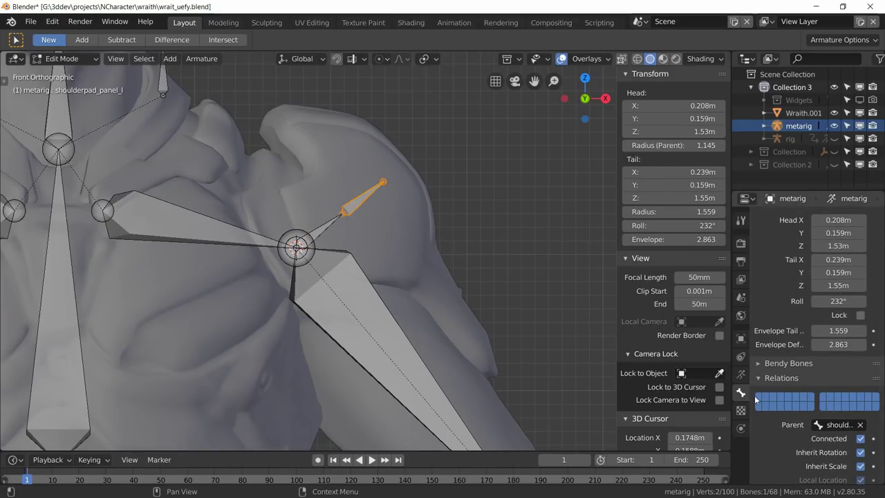
pyautogui.click(759, 397)
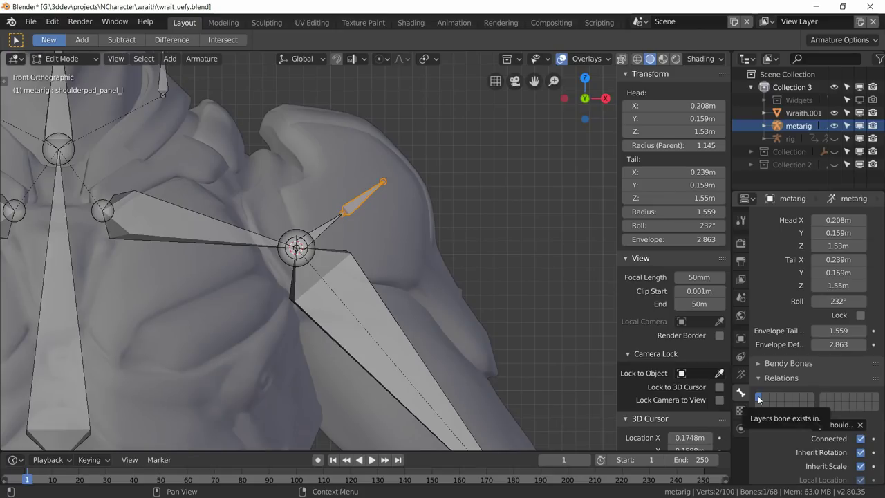
pyautogui.scroll(2, 754, 321)
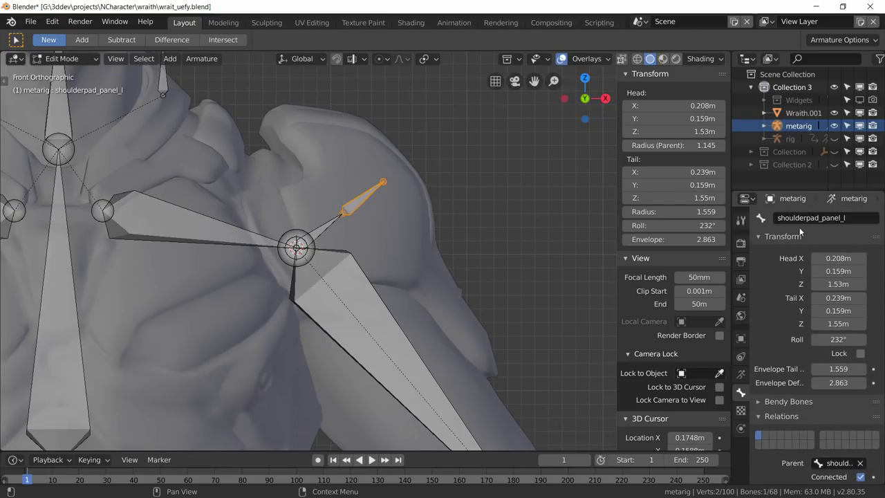
pyautogui.scroll(-4, 799, 235)
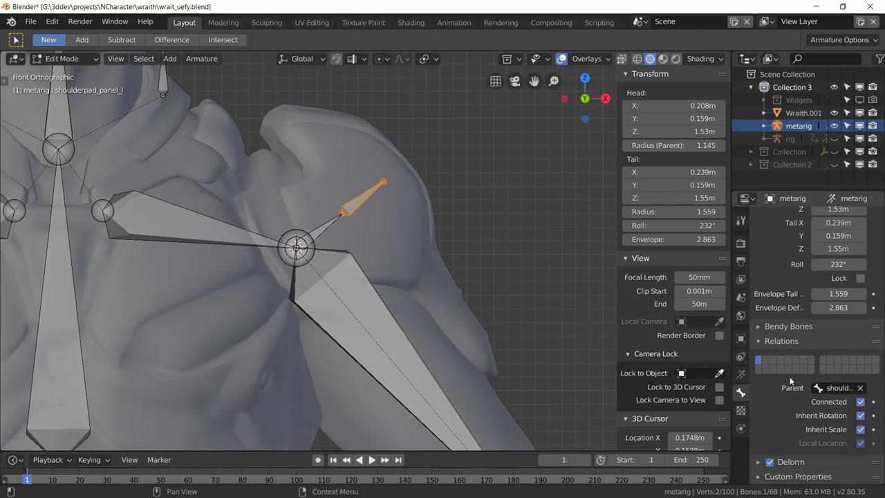
pyautogui.click(328, 230)
# Symmetrize shoulderpad_panel_l to create the mirrored shoulderpad_panel_r.
pyautogui.click(355, 199)
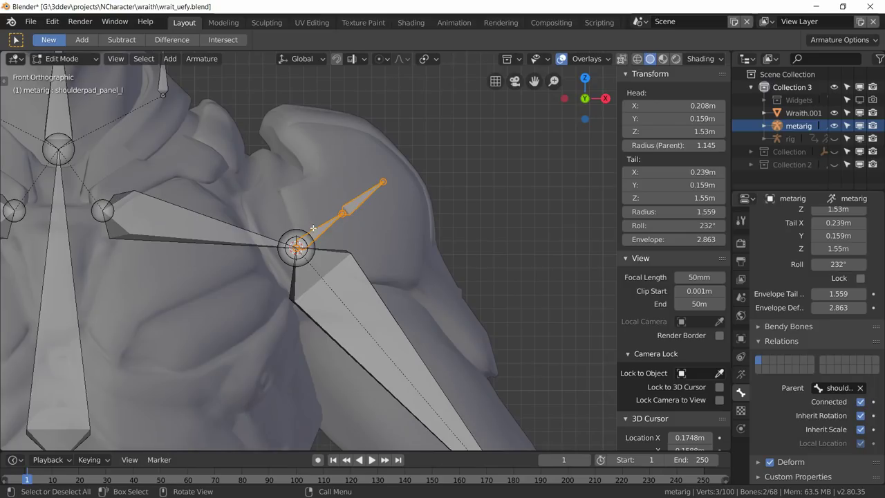
pyautogui.scroll(-4, 291, 237)
pyautogui.keyDown('shift'); pyautogui.moveTo(291, 237); pyautogui.dragTo(325, 242, button='middle'); pyautogui.keyUp('shift')
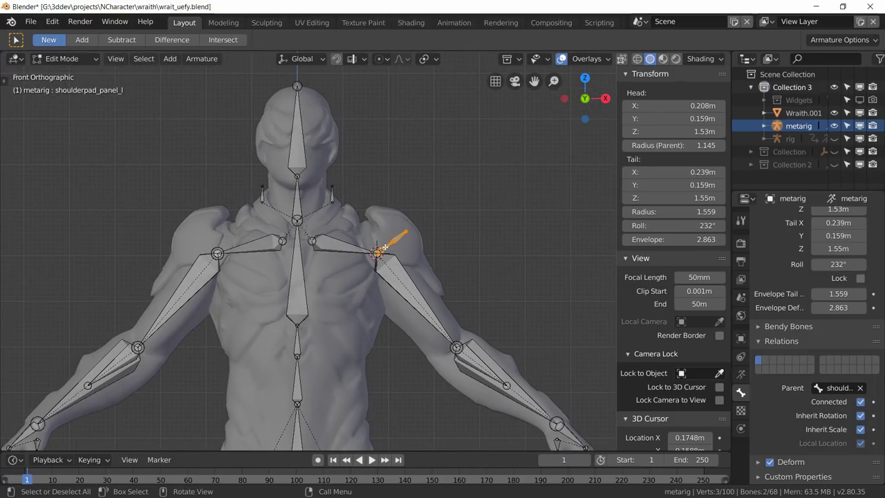
pyautogui.rightClick(385, 248)
pyautogui.click(348, 247)
pyautogui.scroll(3, 260, 283)
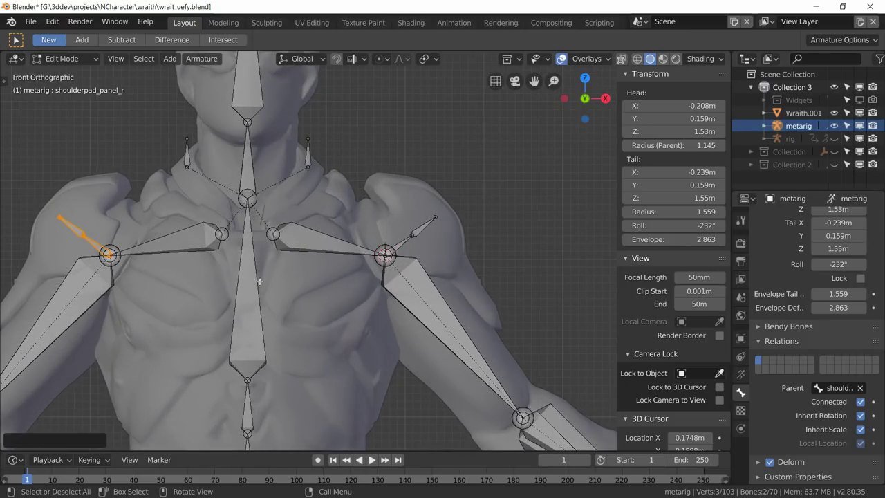
pyautogui.moveTo(259, 283); pyautogui.dragTo(82, 227, button='middle')
# Save, reset the 3D cursor to world origin, return to Object Mode, and unhide the generated rig.
pyautogui.hotkey('ctrl', 's')
pyautogui.hotkey('shift', 's')
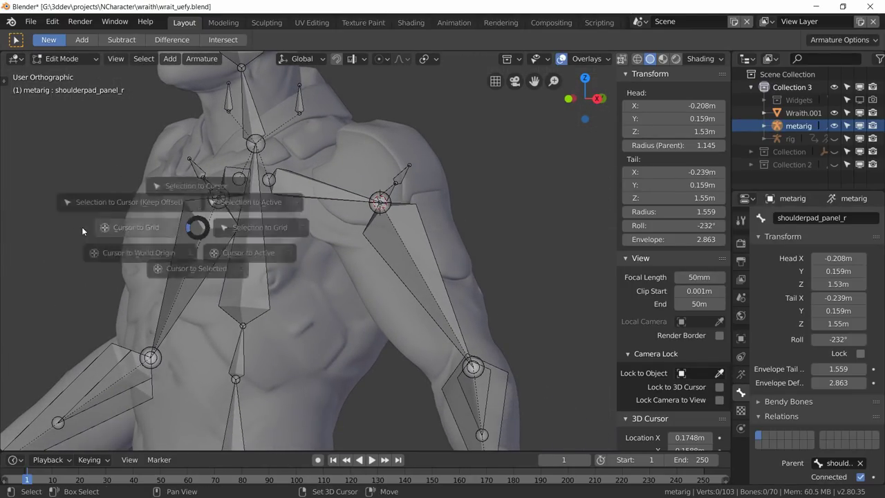
pyautogui.scroll(-5, 159, 273)
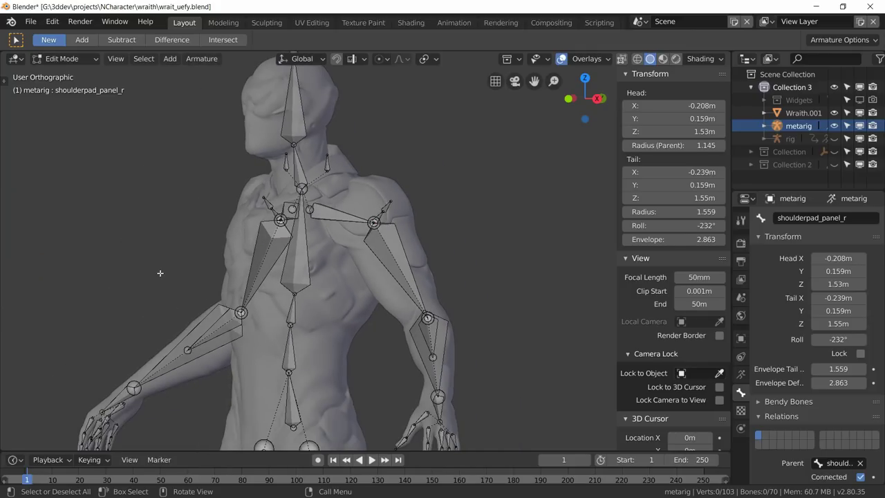
pyautogui.click(62, 58)
pyautogui.click(63, 73)
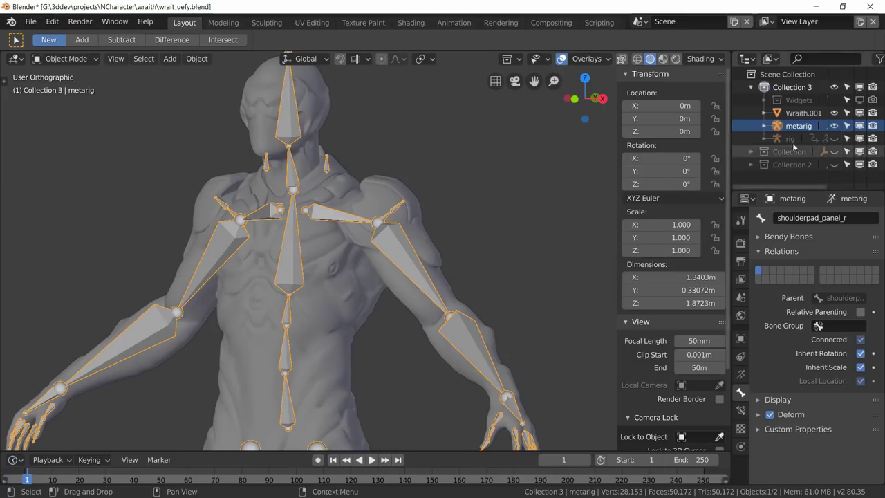
pyautogui.click(834, 139)
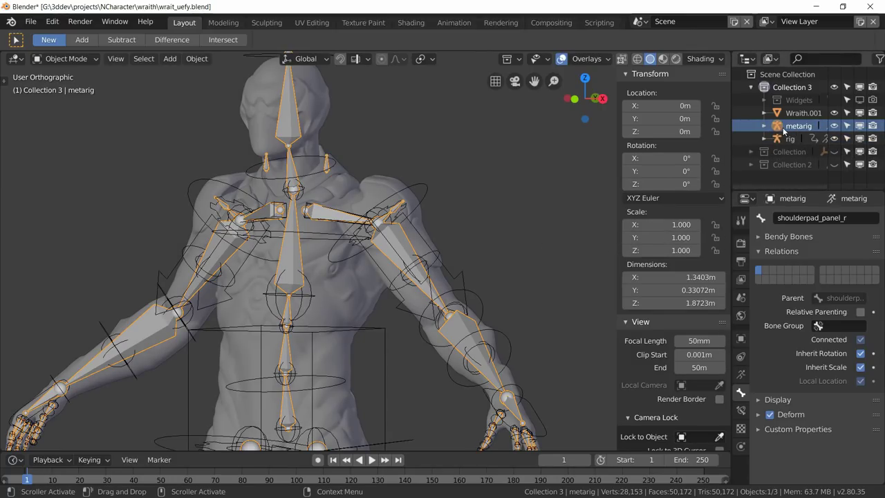
# Regenerate the Rigify rig from the updated metarig with Generate Rig, then hide the metarig.
pyautogui.click(740, 373)
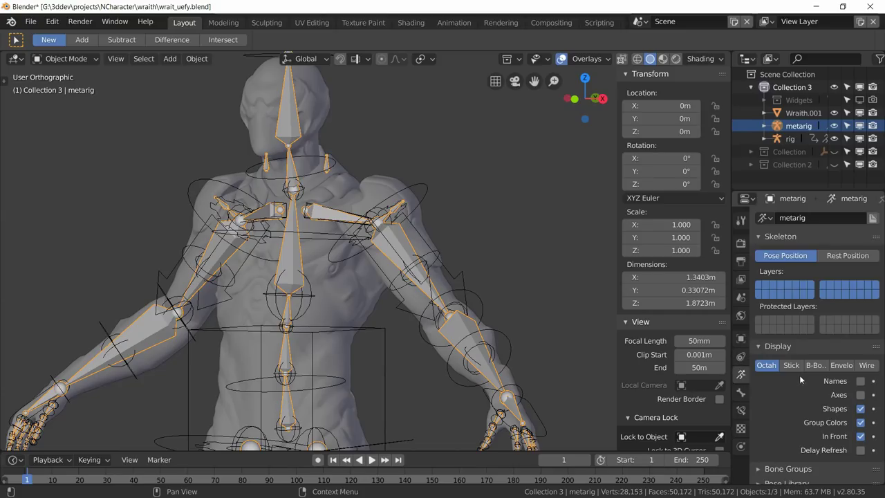
pyautogui.scroll(-10, 801, 373)
pyautogui.click(811, 255)
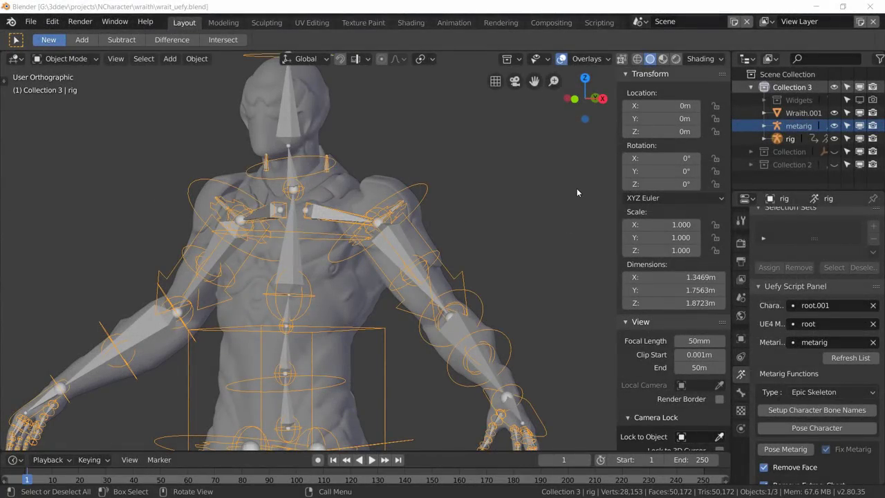
pyautogui.click(833, 126)
# Switch the generated rig to Pose Mode and select its neck control, viewing the torso controls.
pyautogui.click(87, 58)
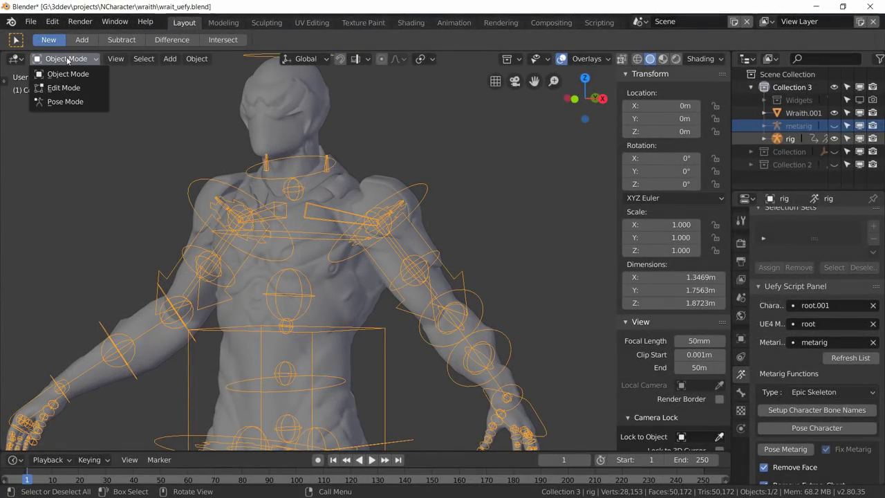
pyautogui.click(61, 104)
pyautogui.scroll(2, 312, 221)
pyautogui.moveTo(313, 223); pyautogui.dragTo(340, 251, button='middle')
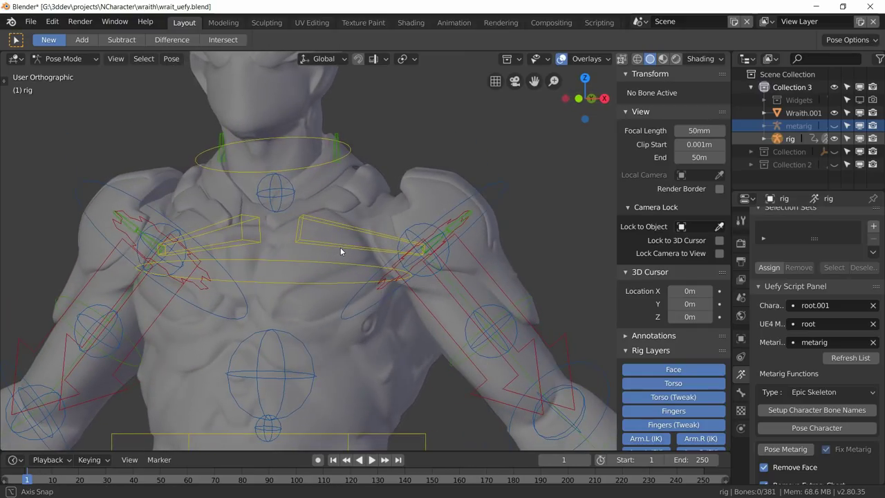
pyautogui.click(335, 143)
pyautogui.moveTo(416, 225); pyautogui.dragTo(456, 263, button='middle')
pyautogui.scroll(-2, 463, 277)
pyautogui.moveTo(474, 293); pyautogui.dragTo(442, 273, button='middle')
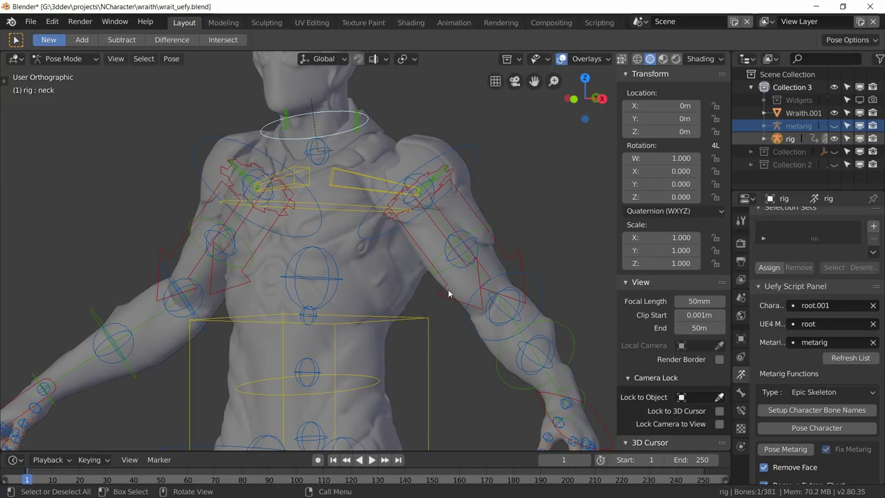
pyautogui.keyDown('shift'); pyautogui.moveTo(449, 292); pyautogui.dragTo(451, 279, button='middle'); pyautogui.keyUp('shift')
# Run Build Unreal Skeleton from the Uefy Script Panel, raising the rig from 381 to 456 bones.
pyautogui.scroll(-8, 804, 353)
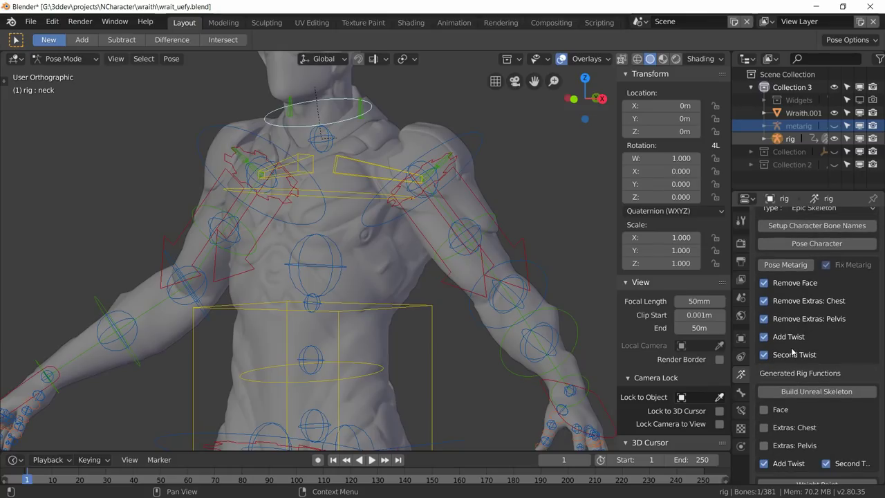
pyautogui.scroll(1, 786, 334)
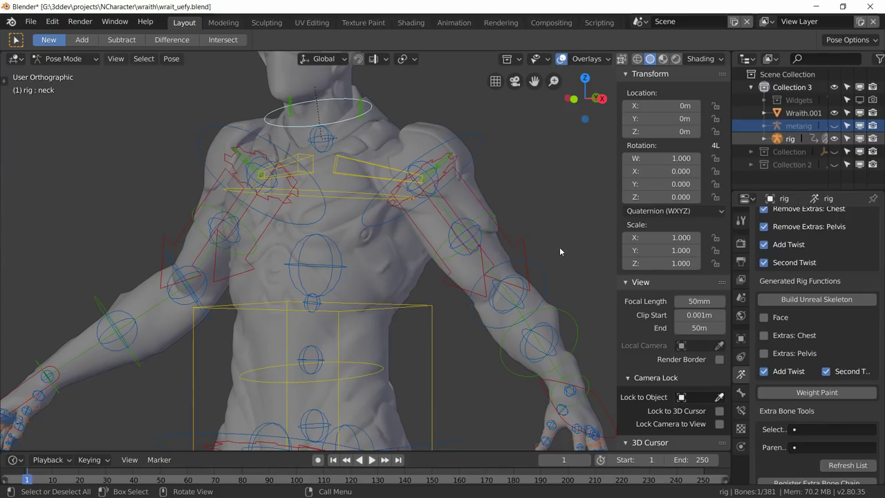
pyautogui.click(775, 302)
# Show the green deform bones layer and frame the whole rig.
pyautogui.keyDown('shift'); pyautogui.moveTo(385, 231); pyautogui.dragTo(391, 259, button='middle'); pyautogui.keyUp('shift')
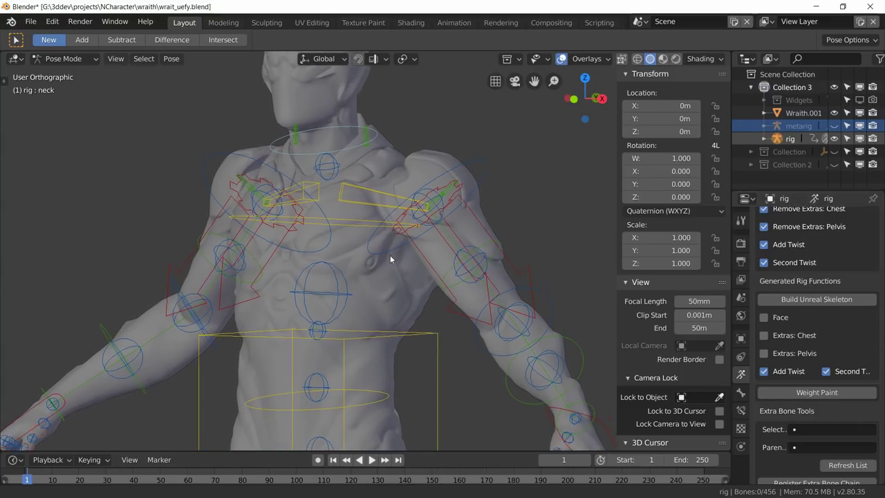
pyautogui.scroll(15, 802, 290)
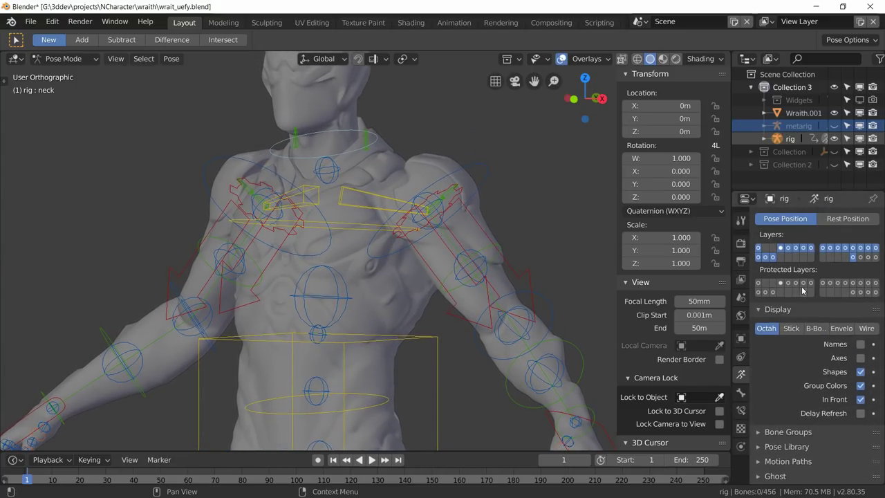
pyautogui.scroll(2, 802, 290)
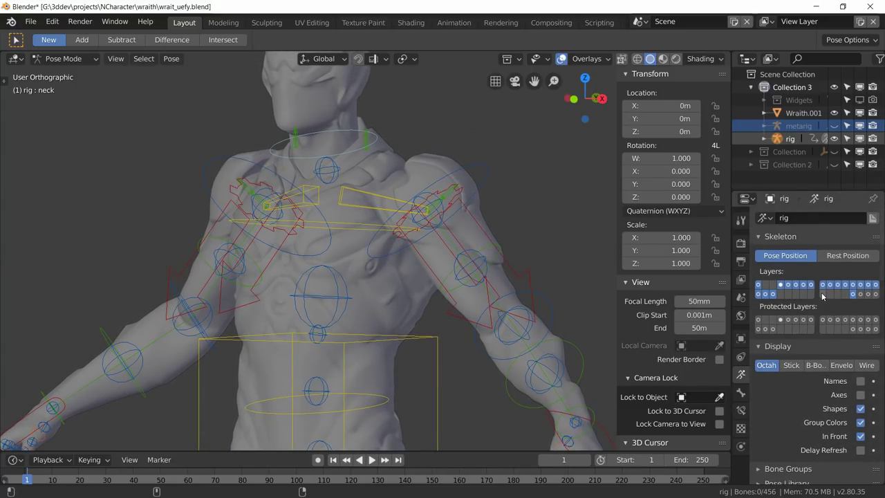
pyautogui.click(823, 293)
pyautogui.scroll(-2, 385, 308)
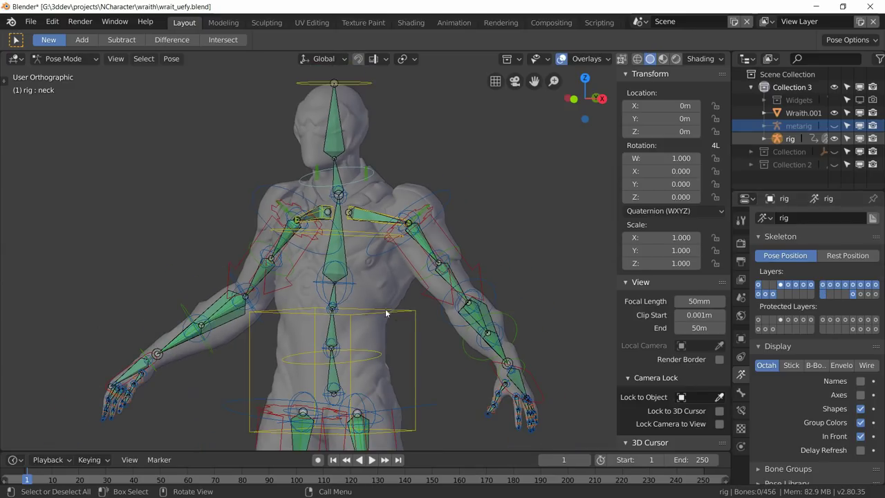
pyautogui.keyDown('shift'); pyautogui.moveTo(385, 308); pyautogui.dragTo(407, 252, button='middle'); pyautogui.keyUp('shift')
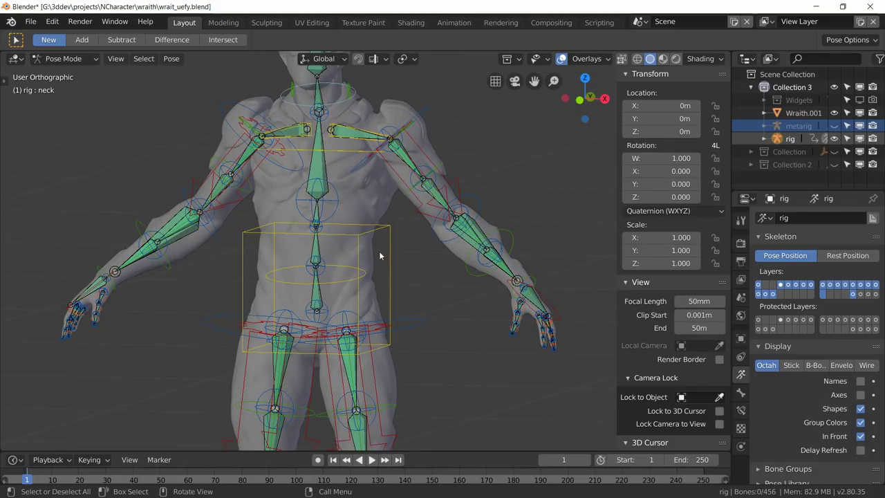
# Inspect the neck bone from a three-quarter view and save wrait_uefy.blend.
pyautogui.scroll(3, 389, 147)
pyautogui.keyDown('shift'); pyautogui.moveTo(389, 147); pyautogui.dragTo(408, 291, button='middle'); pyautogui.keyUp('shift')
pyautogui.scroll(-2, 408, 291)
pyautogui.scroll(6, 408, 291)
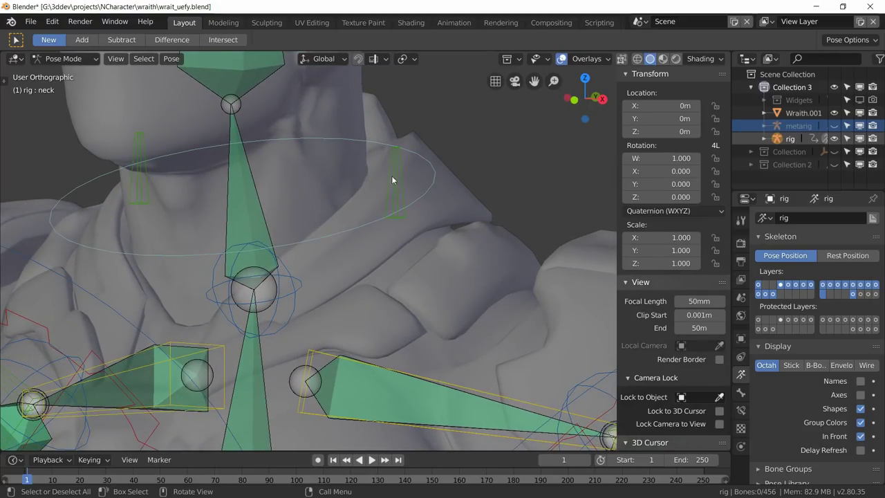
pyautogui.scroll(-2, 346, 234)
pyautogui.scroll(-5, 351, 242)
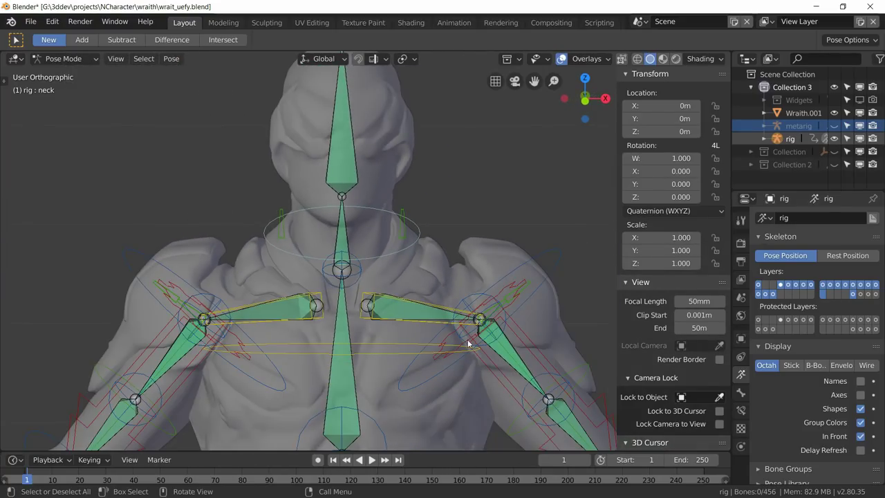
pyautogui.moveTo(470, 341); pyautogui.dragTo(438, 324, button='middle')
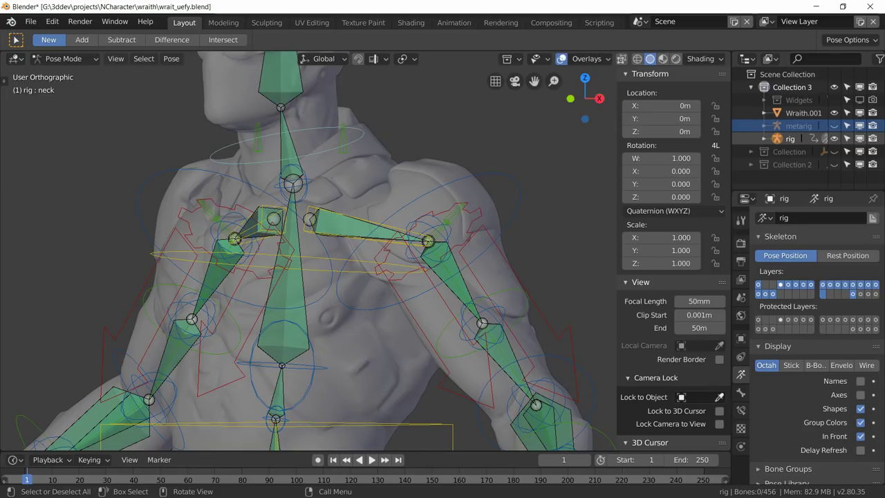
pyautogui.hotkey('ctrl', 's')
# Pair the extra bone DEF-knee_pad_l with calf_l as its parent.
pyautogui.scroll(-10, 780, 396)
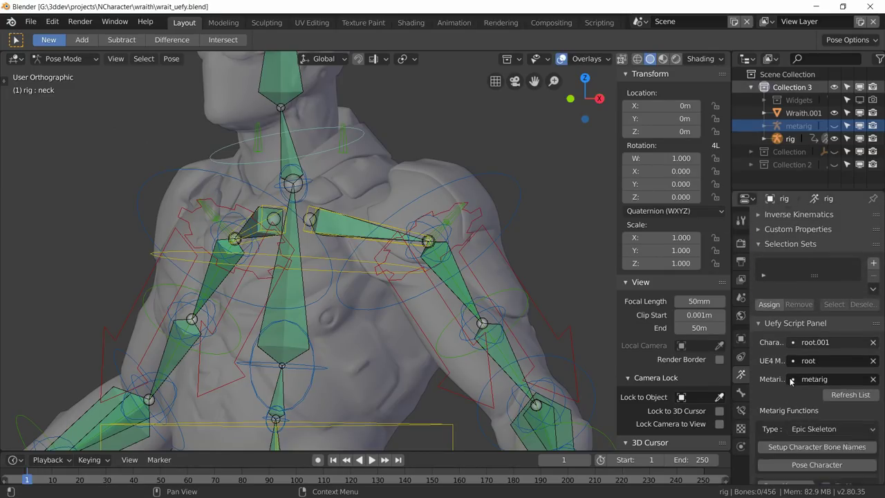
pyautogui.scroll(-15, 792, 381)
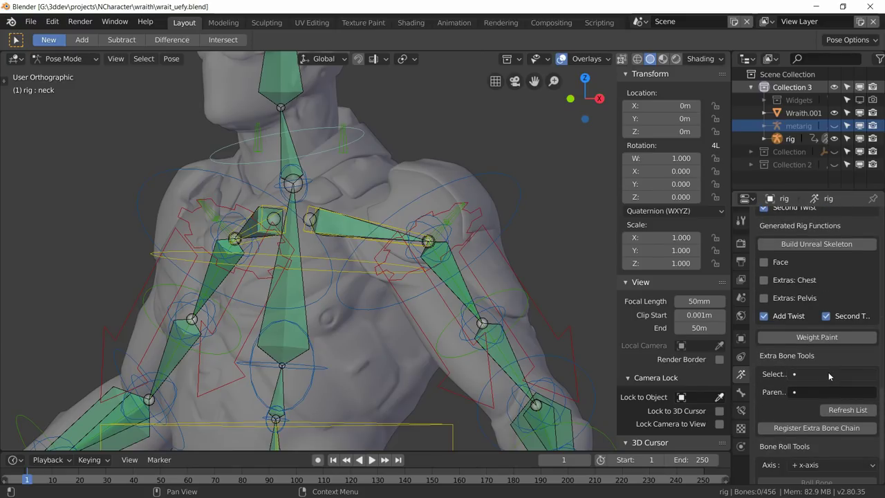
pyautogui.scroll(-3, 828, 372)
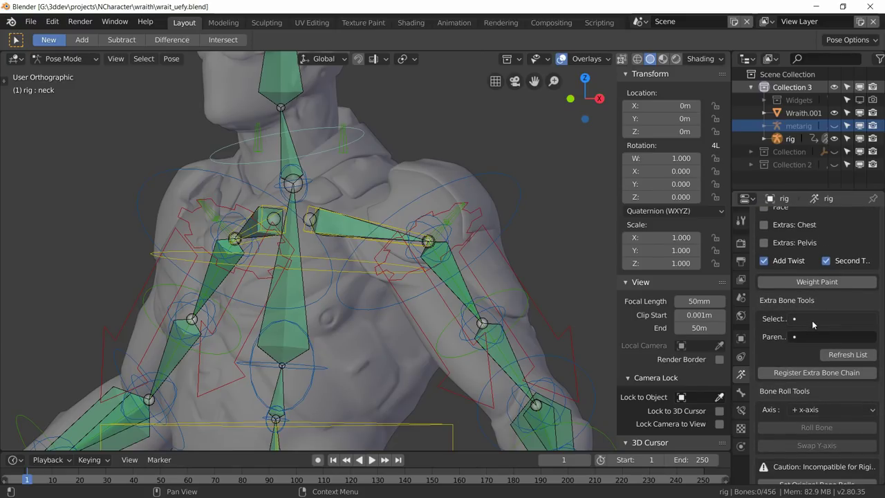
pyautogui.click(845, 318)
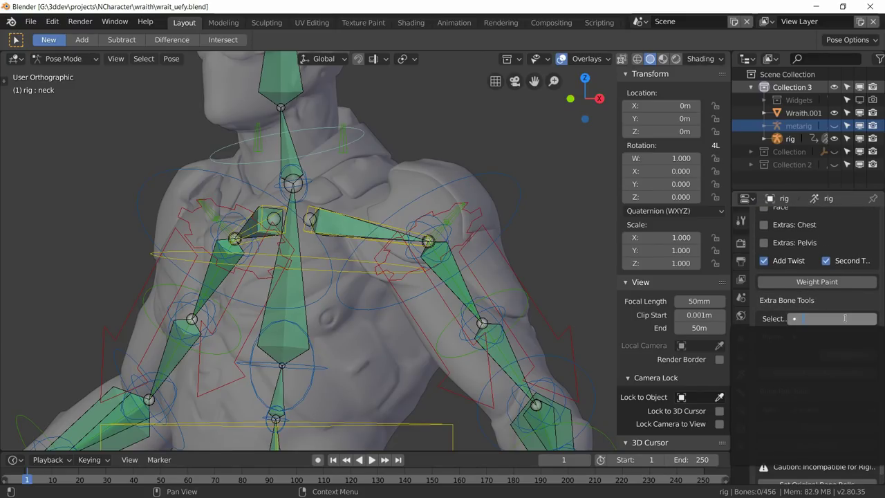
pyautogui.press('Escape')
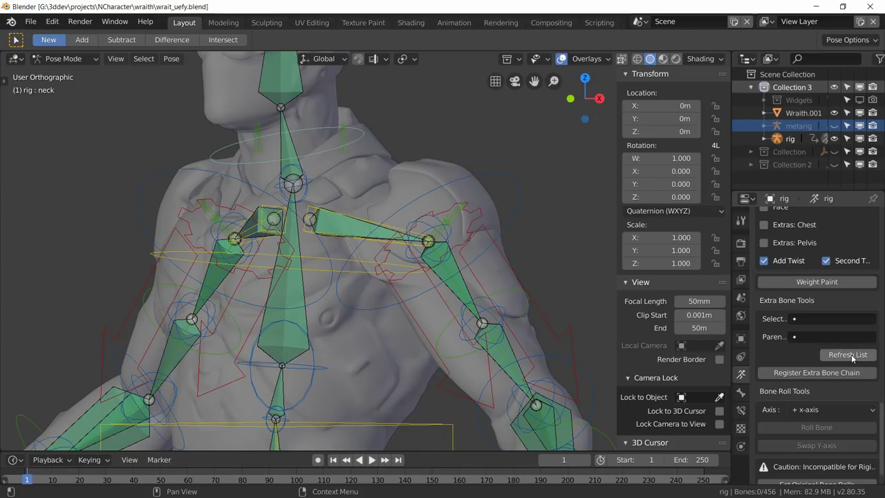
pyautogui.click(811, 318)
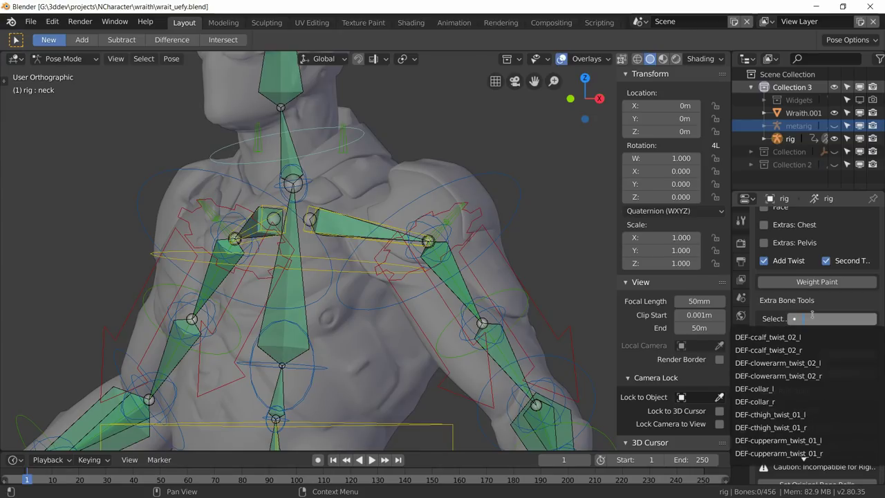
pyautogui.write('kne')
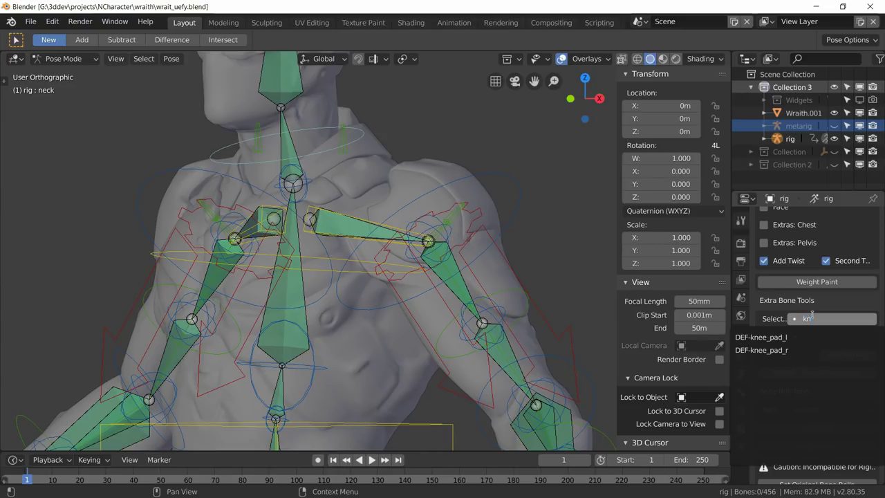
pyautogui.click(758, 337)
pyautogui.click(809, 336)
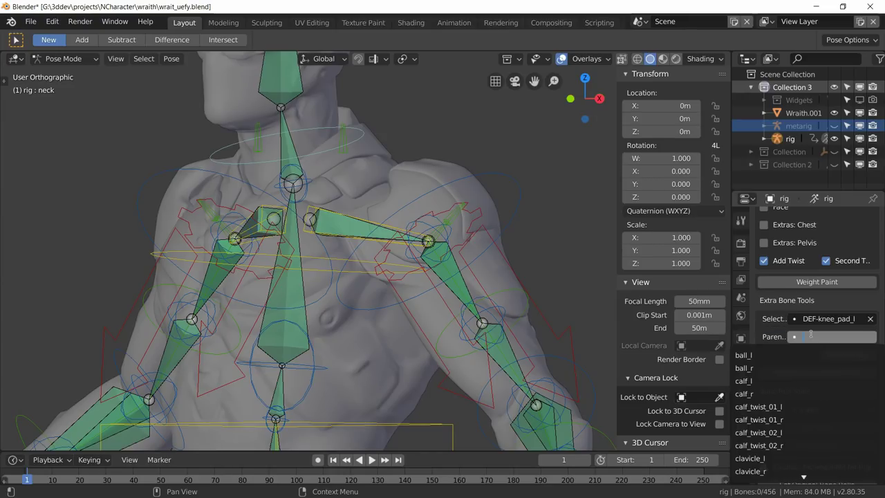
pyautogui.write('cal')
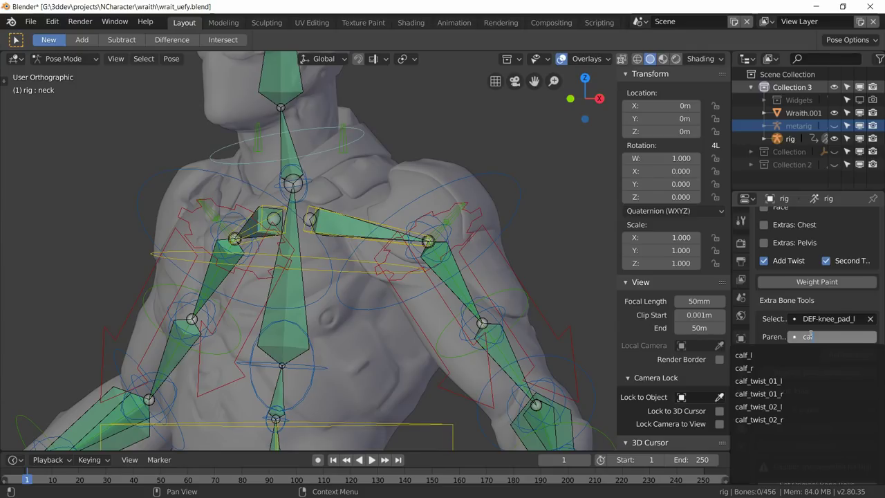
pyautogui.click(746, 355)
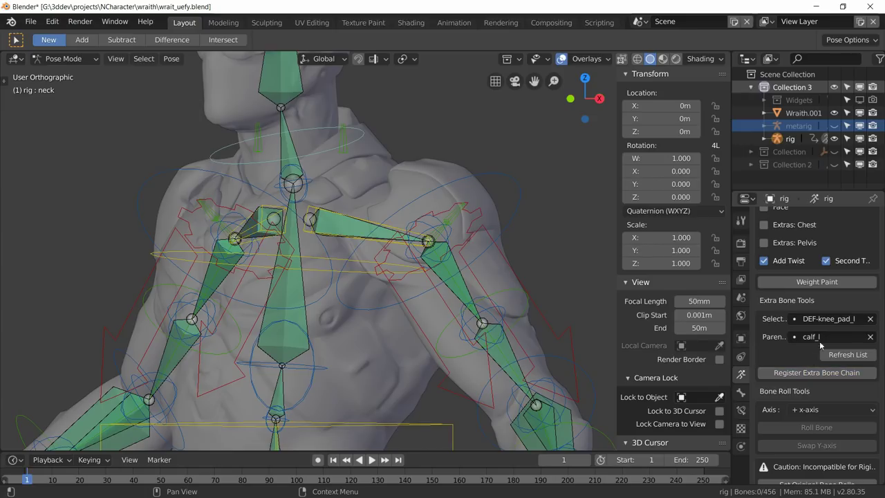
# Switch the pair to DEF-knee_pad_r with calf_r as its parent.
pyautogui.click(858, 318)
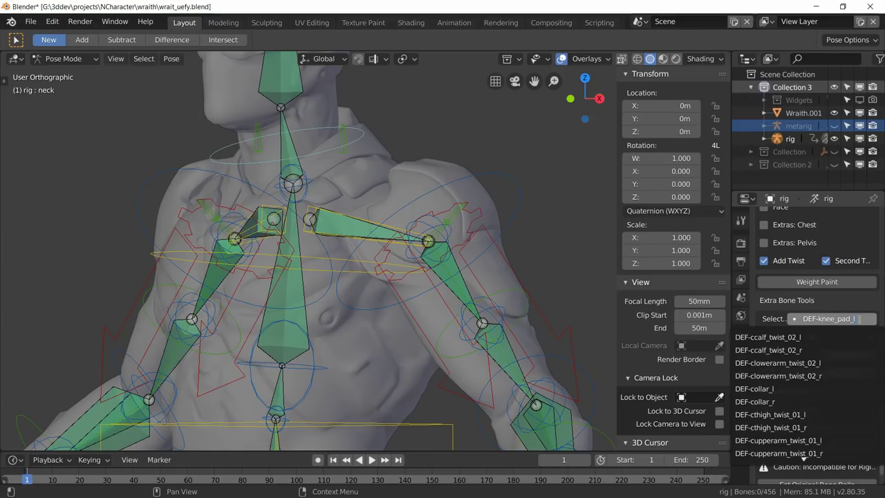
pyautogui.press('BackSpace')
pyautogui.write('r')
pyautogui.press('Return')
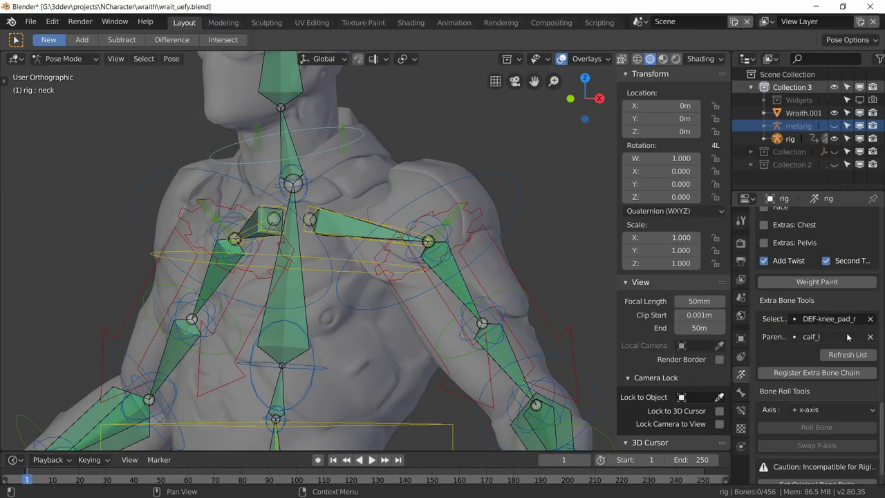
pyautogui.click(844, 336)
pyautogui.press('End')
pyautogui.press('BackSpace')
pyautogui.write('r')
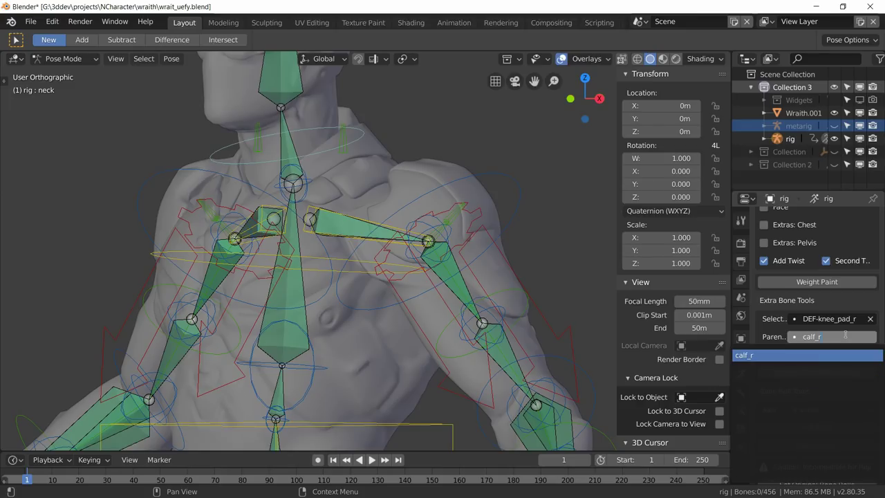
pyautogui.press('Return')
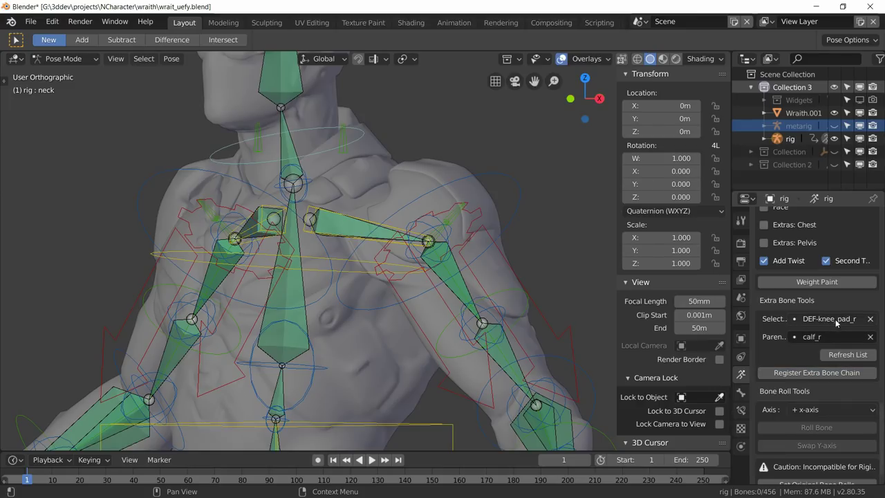
# Pair the extra bone DEF-collar_l with spine_03 as its parent.
pyautogui.click(834, 320)
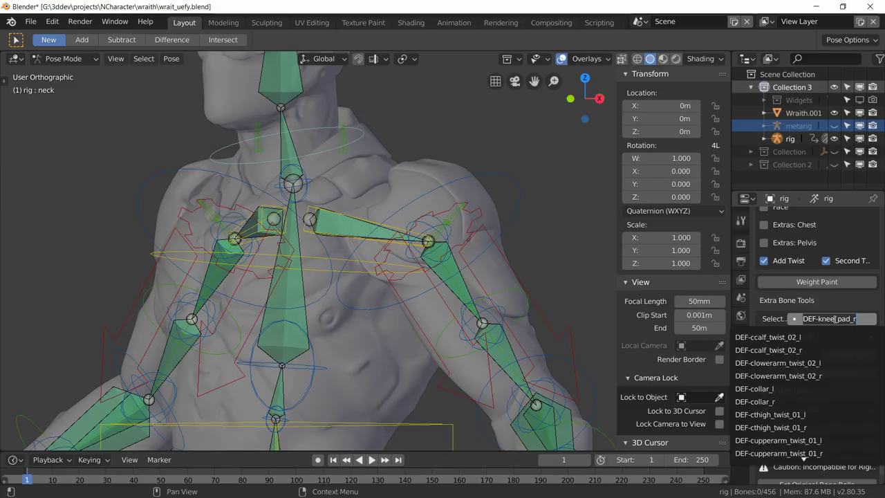
pyautogui.write('coll')
pyautogui.click(788, 337)
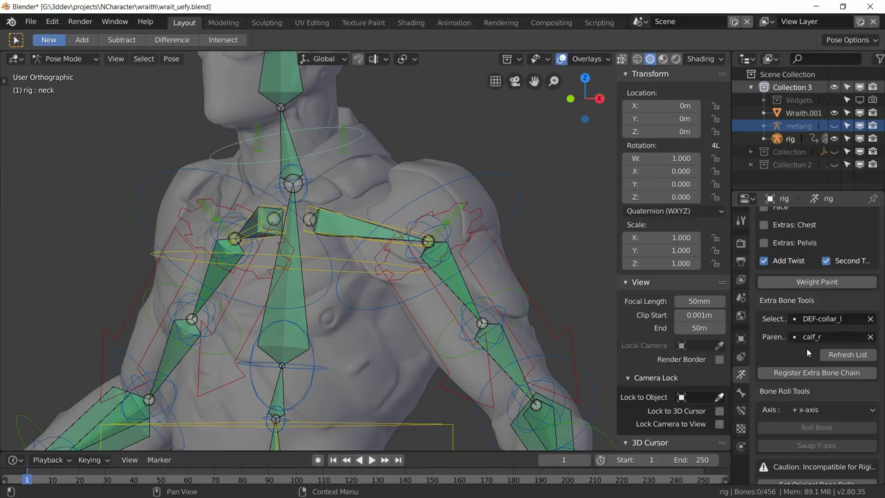
pyautogui.click(823, 337)
pyautogui.write('spine_03')
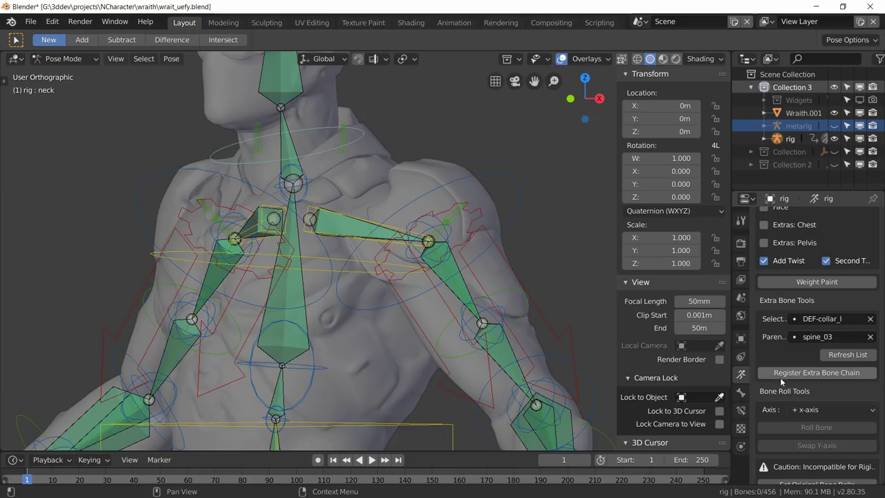
pyautogui.click(780, 378)
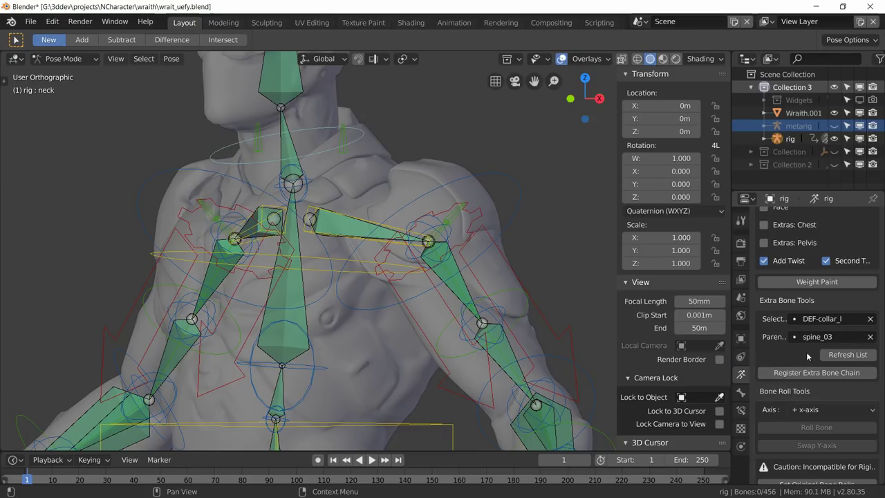
# Change the extra bone to DEF-collar_r, keeping spine_03 as its parent.
pyautogui.click(843, 319)
pyautogui.click(843, 318)
pyautogui.press('BackSpace')
pyautogui.write('r')
pyautogui.press('Return')
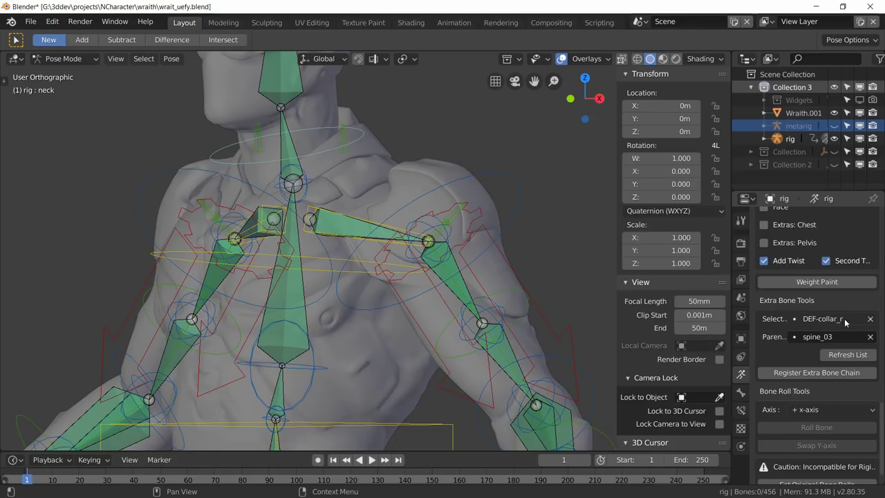
pyautogui.click(842, 335)
pyautogui.press('Return')
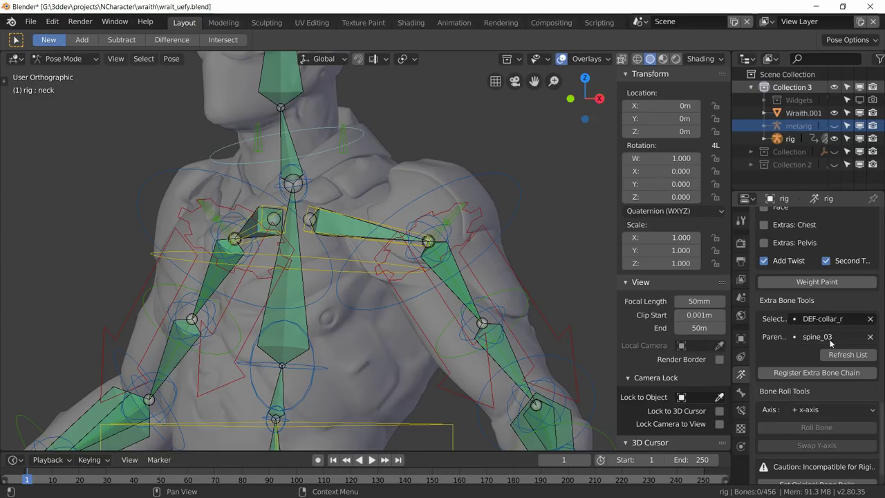
# Register the DEF-collar_r chain, then inspect the left shoulderpad bones around the shoulder.
pyautogui.click(777, 374)
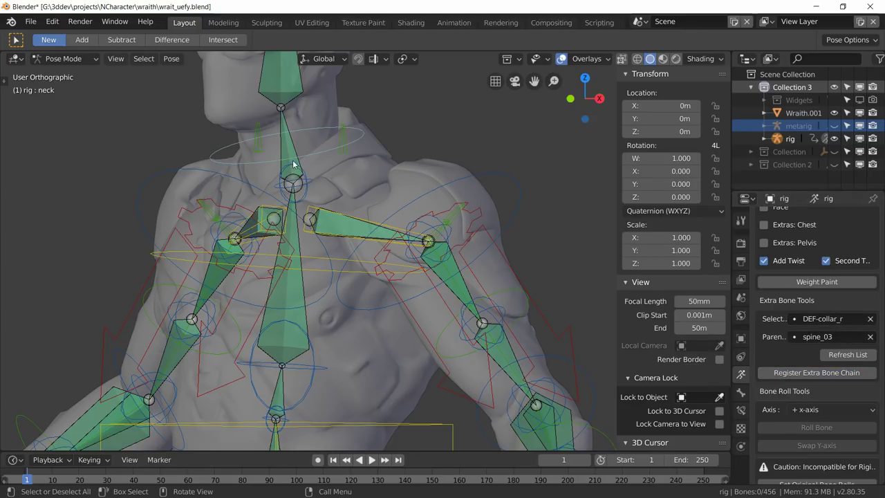
pyautogui.scroll(6, 498, 266)
pyautogui.moveTo(340, 253); pyautogui.dragTo(446, 226, button='middle')
pyautogui.click(449, 225)
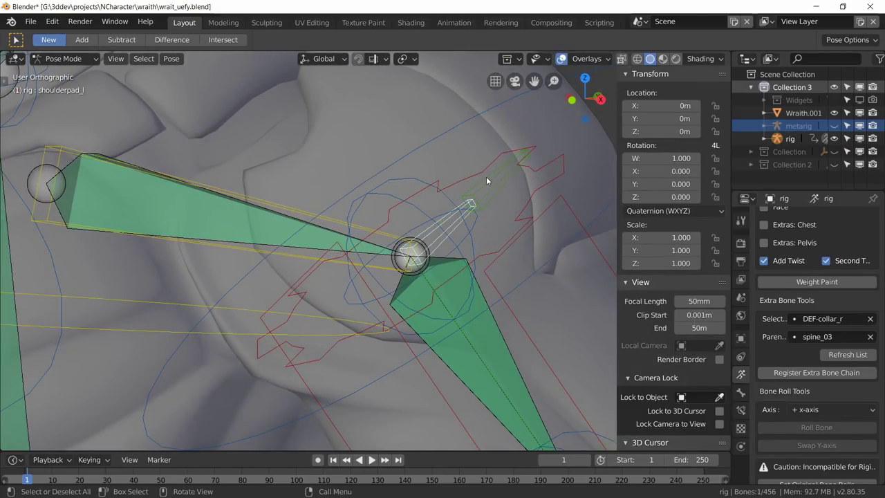
pyautogui.press('g')
pyautogui.rightClick(454, 234)
pyautogui.click(484, 204)
pyautogui.moveTo(485, 203); pyautogui.dragTo(376, 198, button='middle')
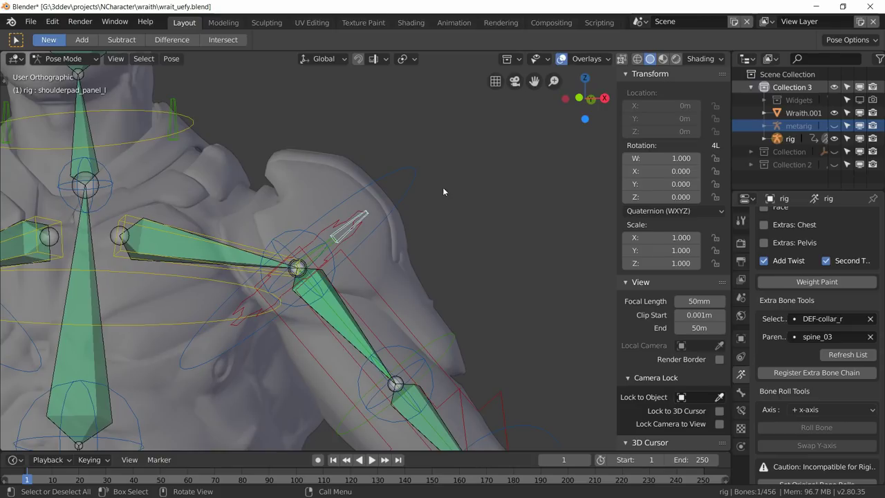
pyautogui.click(309, 252)
pyautogui.scroll(5, 314, 254)
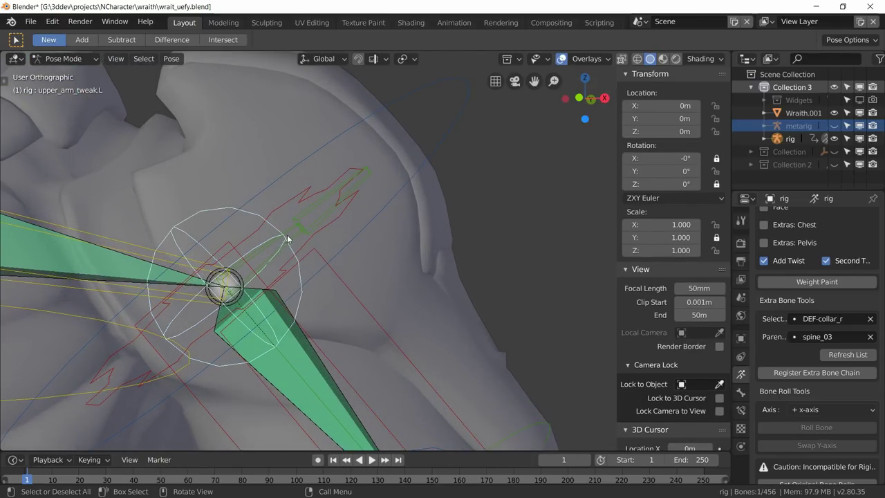
pyautogui.click(287, 234)
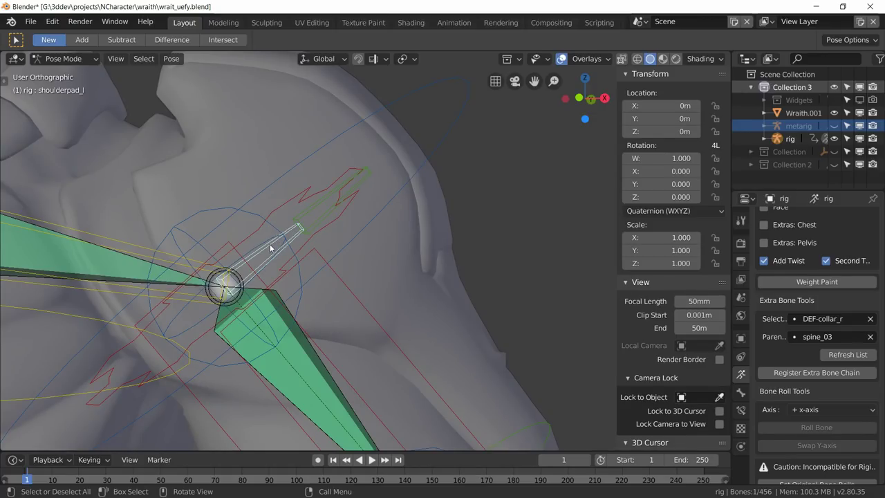
# Set DEF-shoulderpad_l as the extra bone with upperarm_twist_01_l as its parent.
pyautogui.click(836, 319)
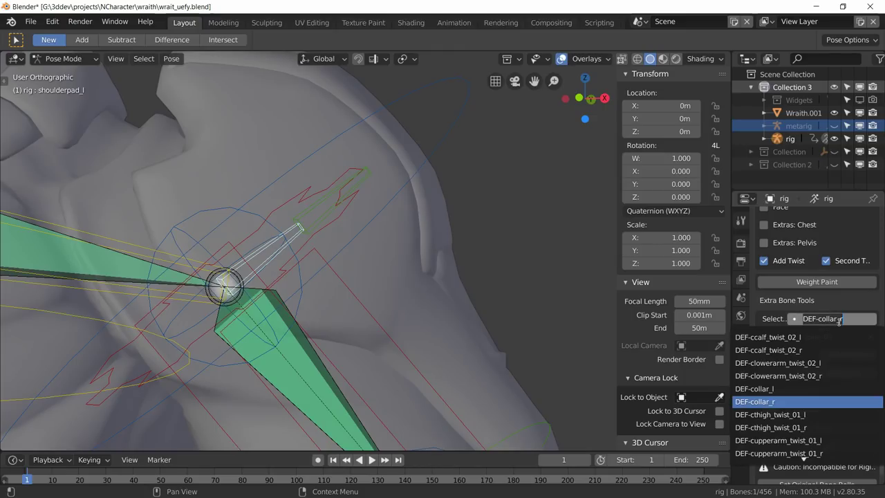
pyautogui.write('should')
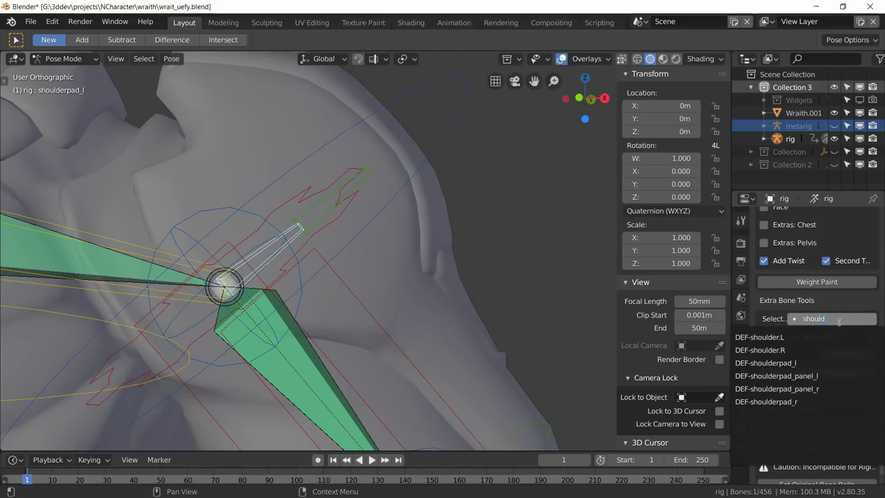
pyautogui.click(813, 364)
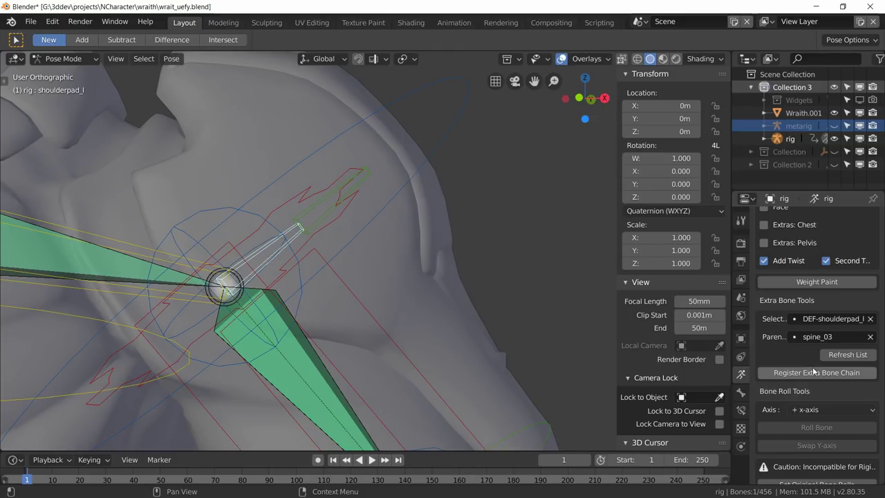
pyautogui.click(850, 336)
pyautogui.press('BackSpace')
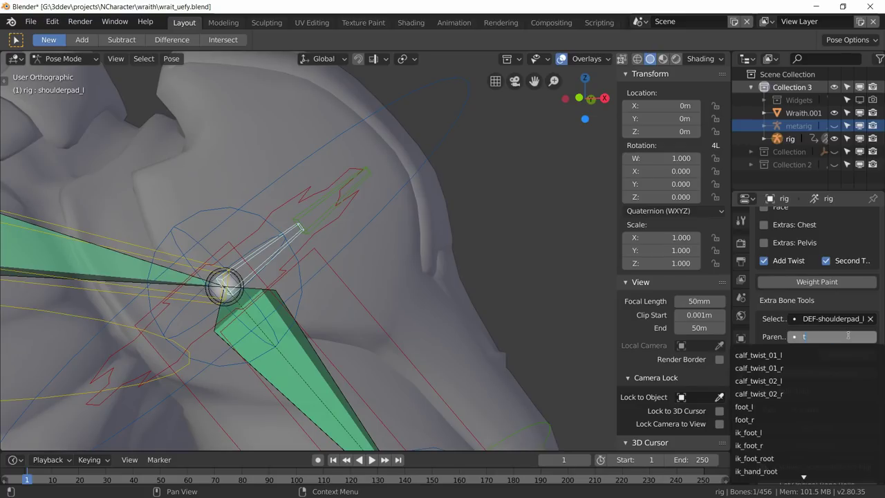
pyautogui.write('upp')
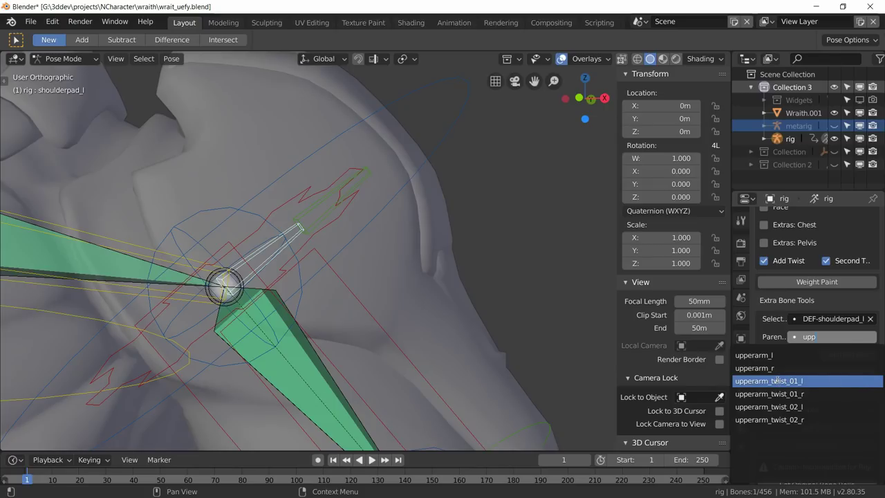
pyautogui.click(778, 381)
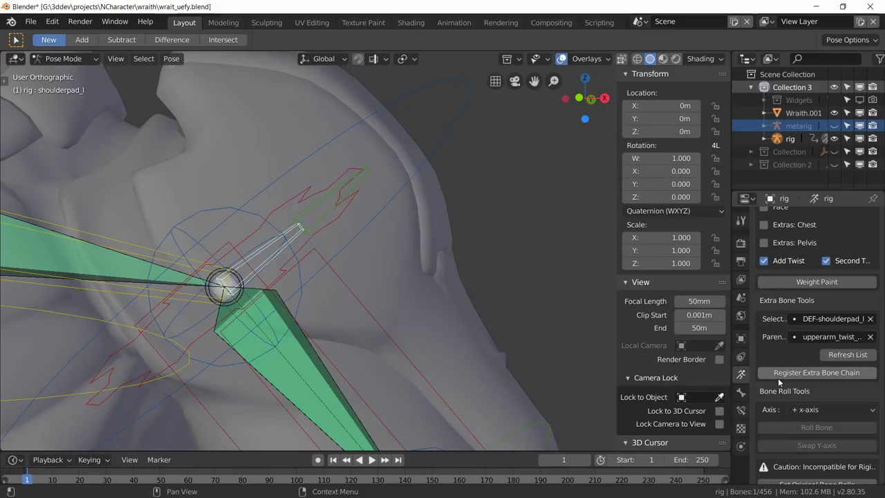
# Confirm the shoulderpad and twist-bone parent, then register it as an extra bone chain.
pyautogui.click(816, 319)
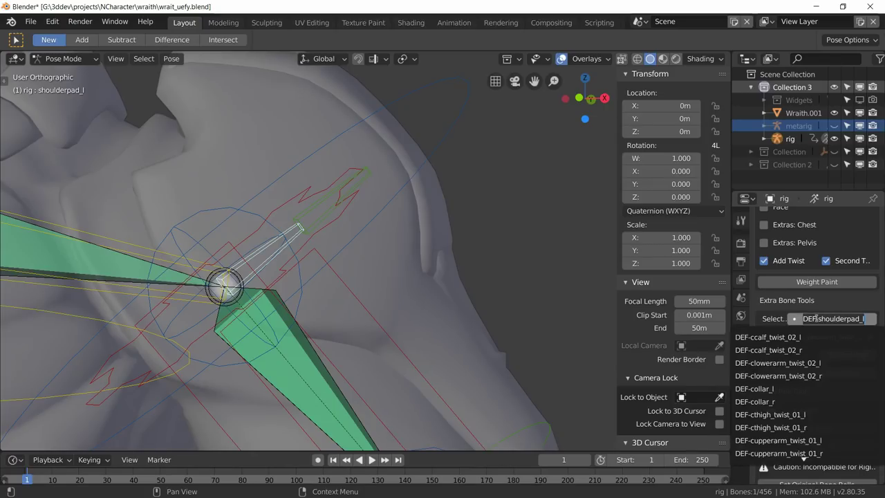
pyautogui.press('BackSpace')
pyautogui.click(818, 336)
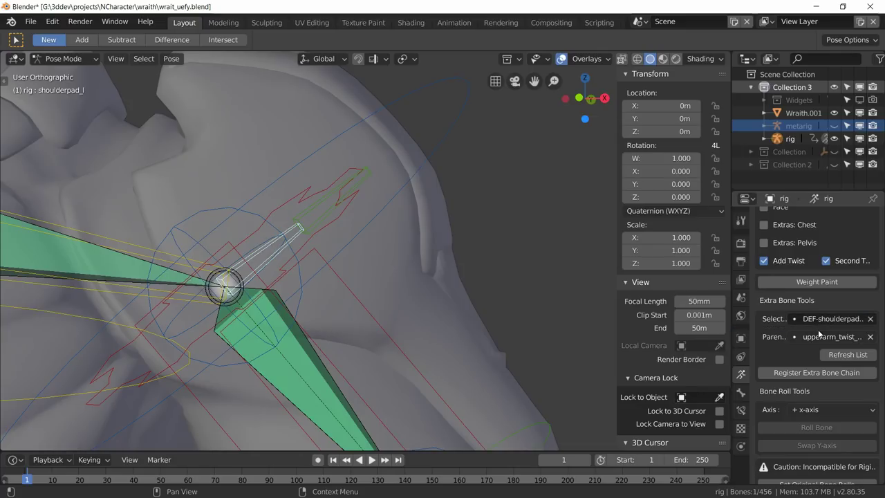
pyautogui.click(822, 336)
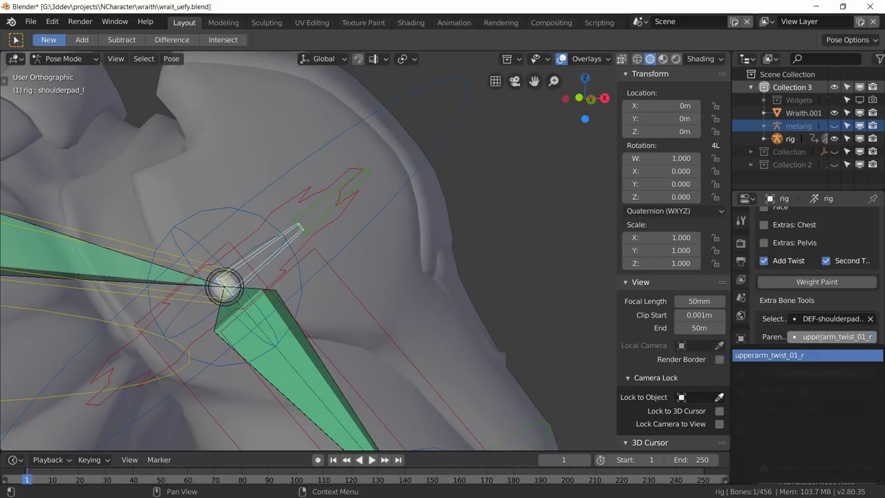
pyautogui.press('Escape')
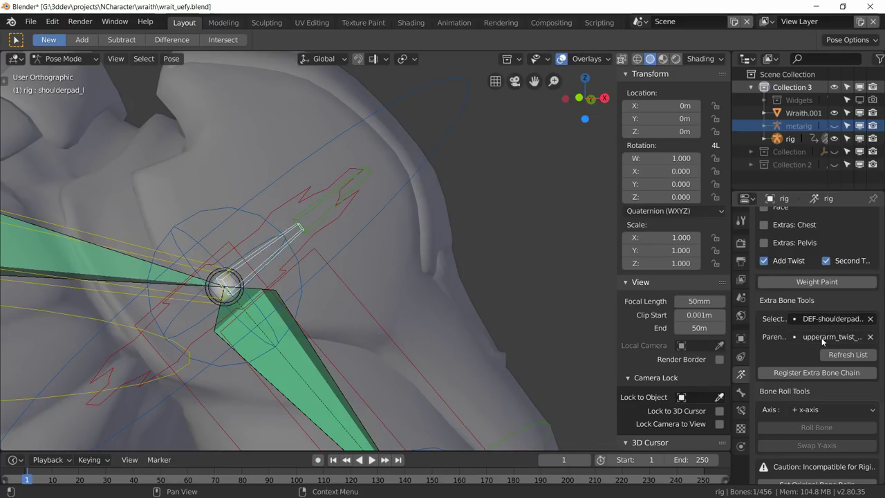
pyautogui.click(785, 374)
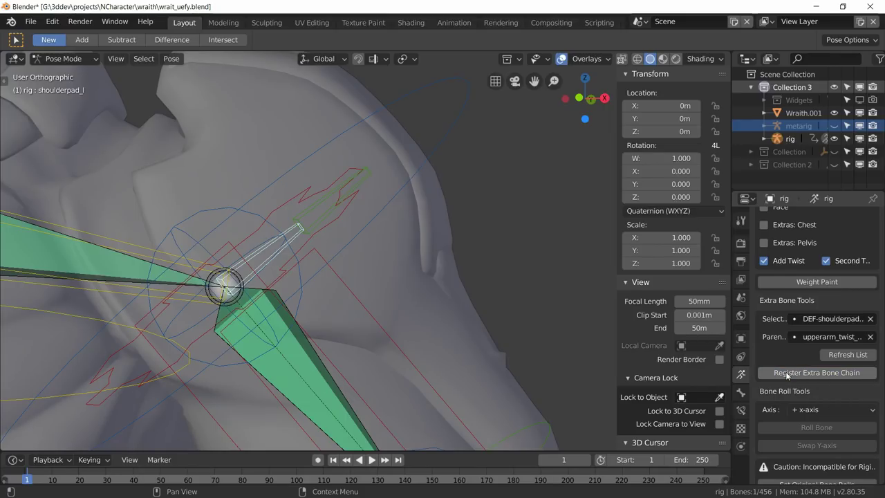
pyautogui.scroll(-8, 311, 282)
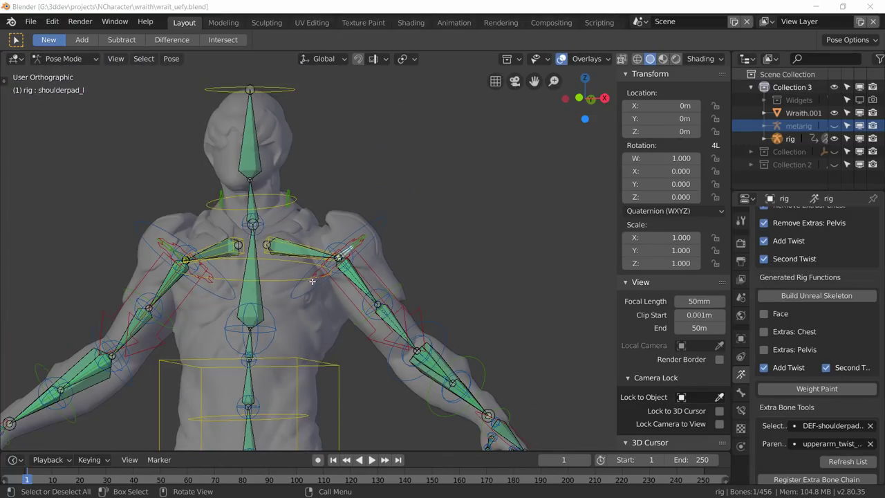
# Unhide the metarig and regenerate the control rig from it in Object Mode.
pyautogui.moveTo(311, 282); pyautogui.dragTo(335, 302, button='middle')
pyautogui.moveTo(318, 328); pyautogui.dragTo(322, 312, button='middle')
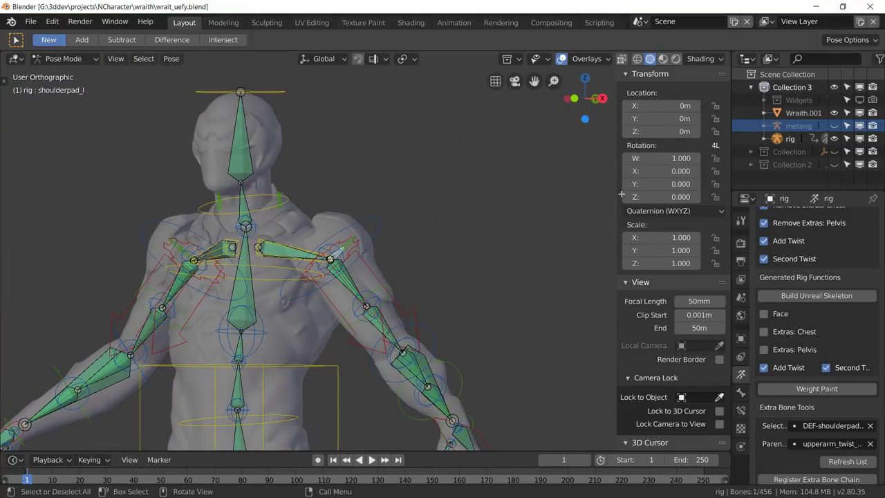
pyautogui.click(833, 125)
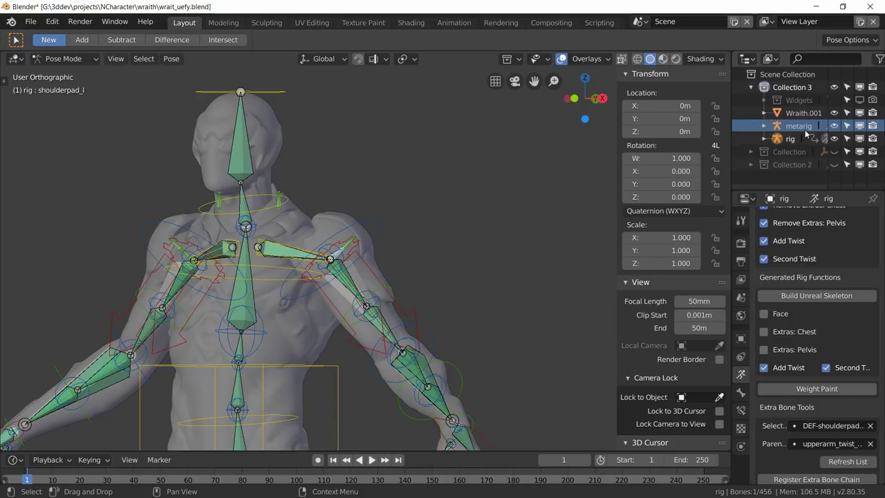
pyautogui.click(802, 127)
pyautogui.scroll(8, 779, 294)
pyautogui.scroll(4, 779, 293)
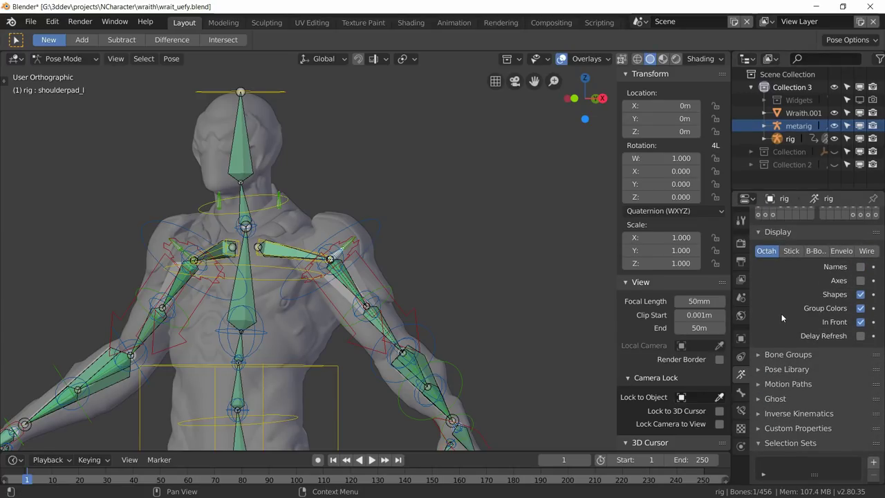
pyautogui.scroll(4, 781, 313)
pyautogui.scroll(-9, 791, 293)
pyautogui.scroll(-3, 814, 331)
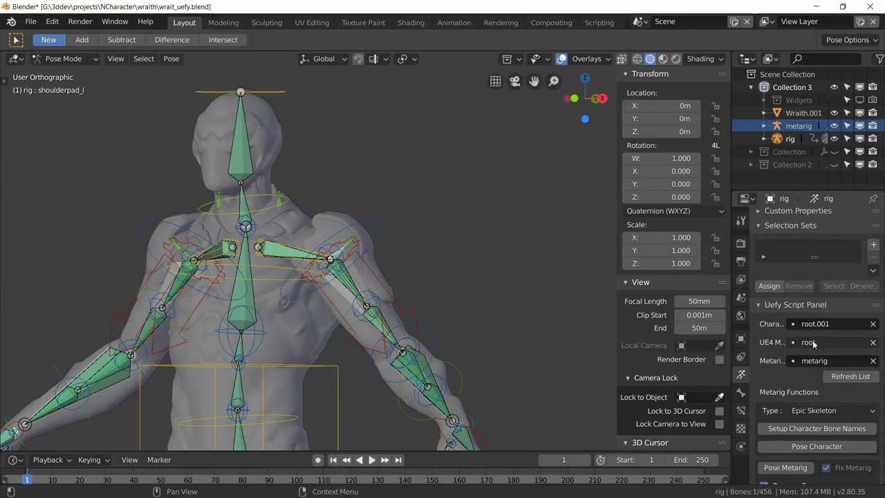
pyautogui.scroll(6, 806, 315)
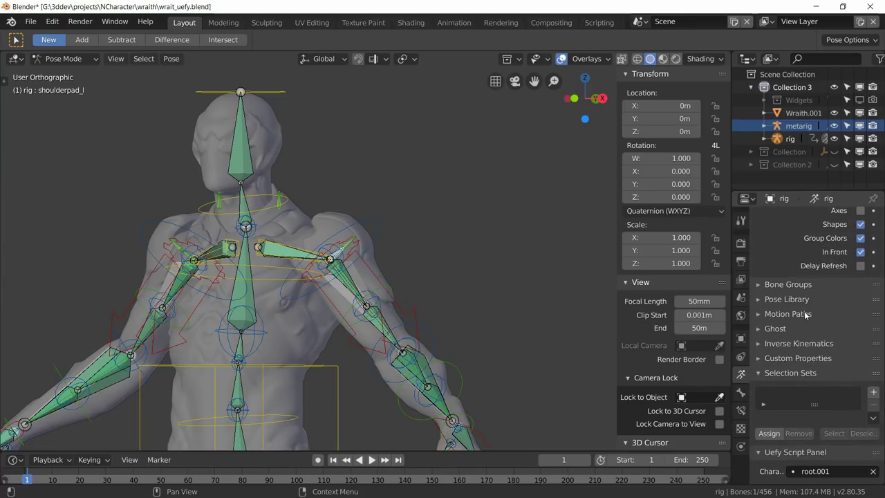
pyautogui.click(62, 59)
pyautogui.click(59, 72)
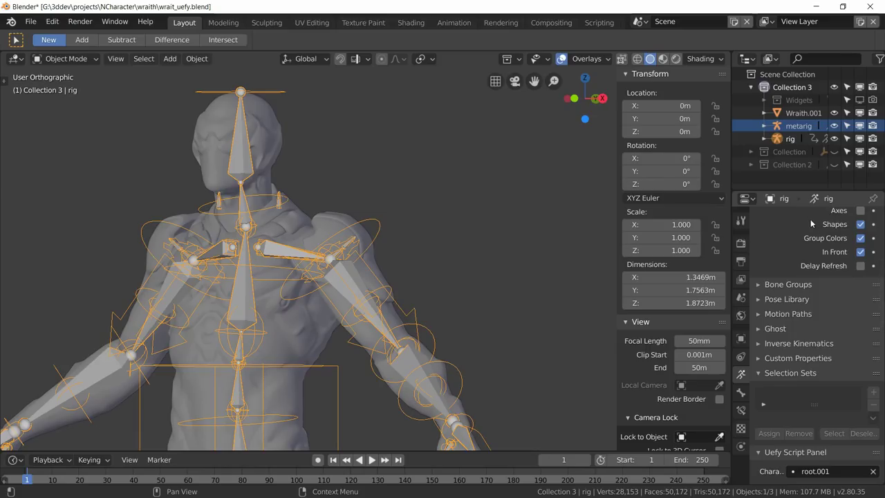
pyautogui.click(795, 128)
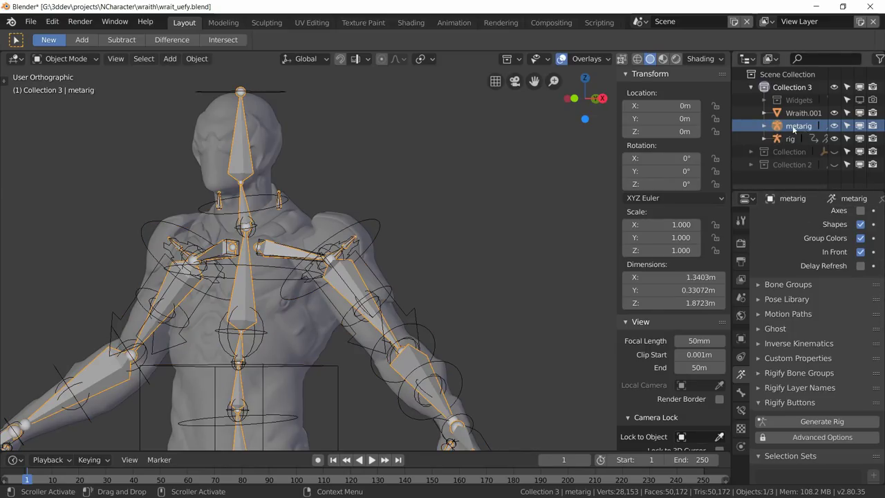
pyautogui.click(819, 421)
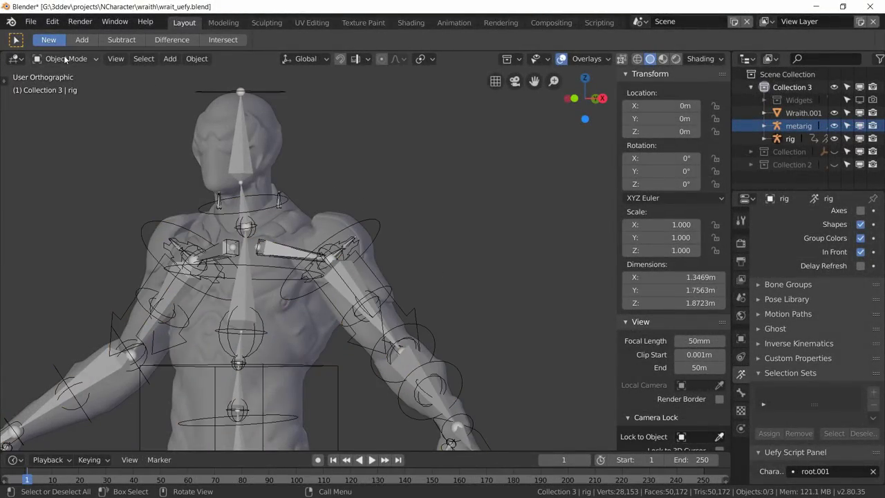
# Select the regenerated rig and switch it to Pose Mode.
pyautogui.click(257, 207)
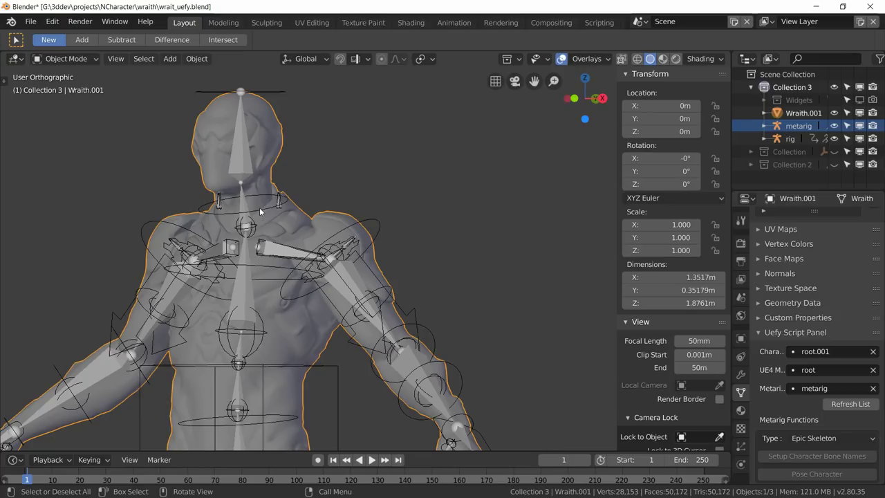
pyautogui.click(260, 207)
pyautogui.click(69, 59)
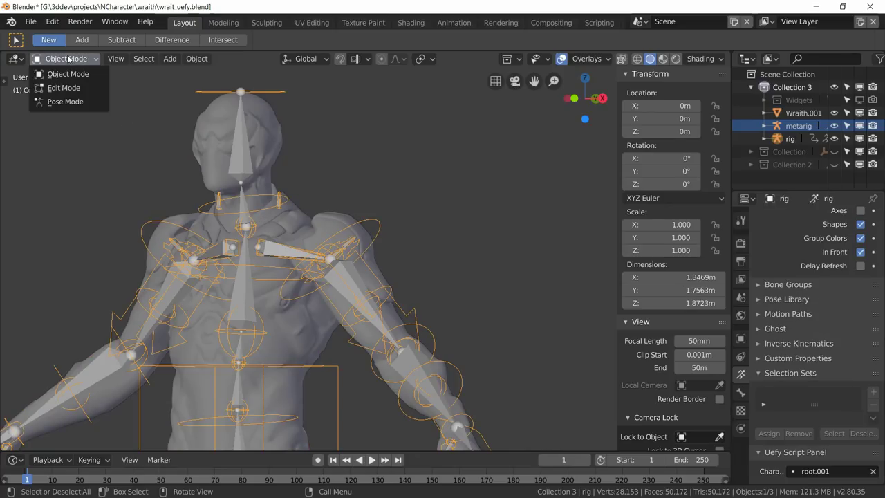
pyautogui.click(69, 102)
# Hide the metarig and run Build Unreal Skeleton, growing the rig from 381 to 464 bones.
pyautogui.click(833, 125)
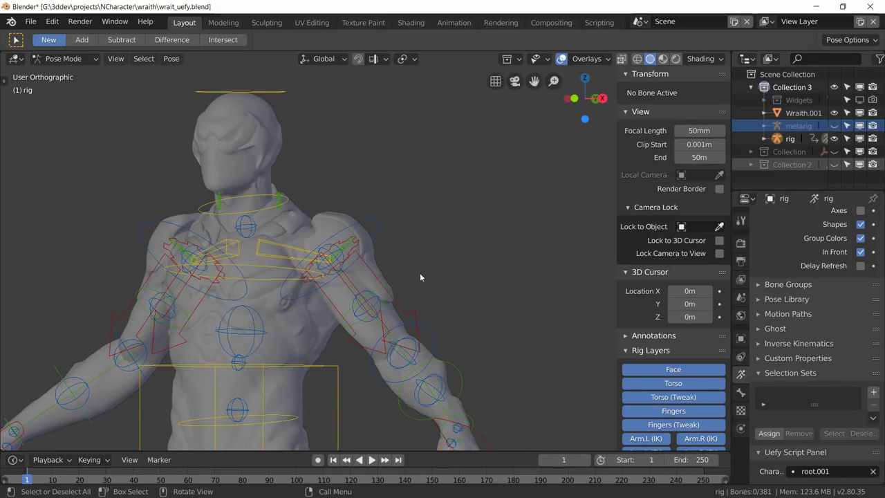
pyautogui.scroll(-3, 419, 273)
pyautogui.moveTo(389, 297); pyautogui.dragTo(346, 260, button='middle')
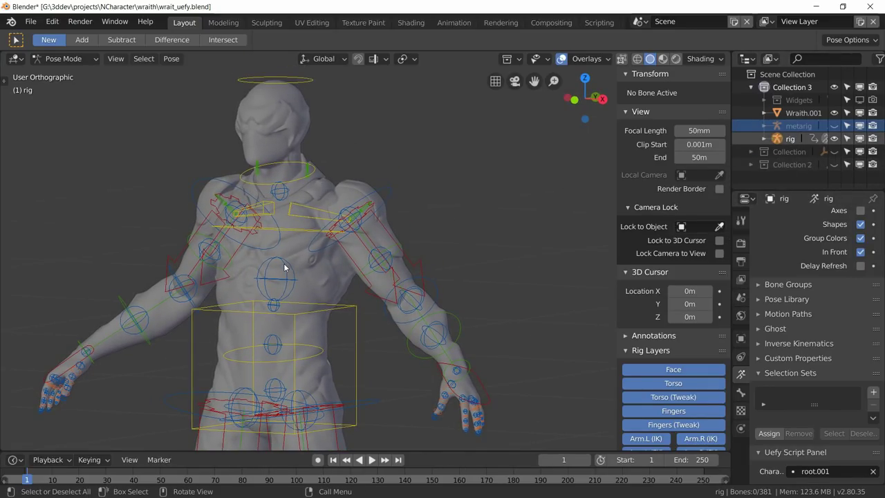
pyautogui.scroll(-10, 789, 336)
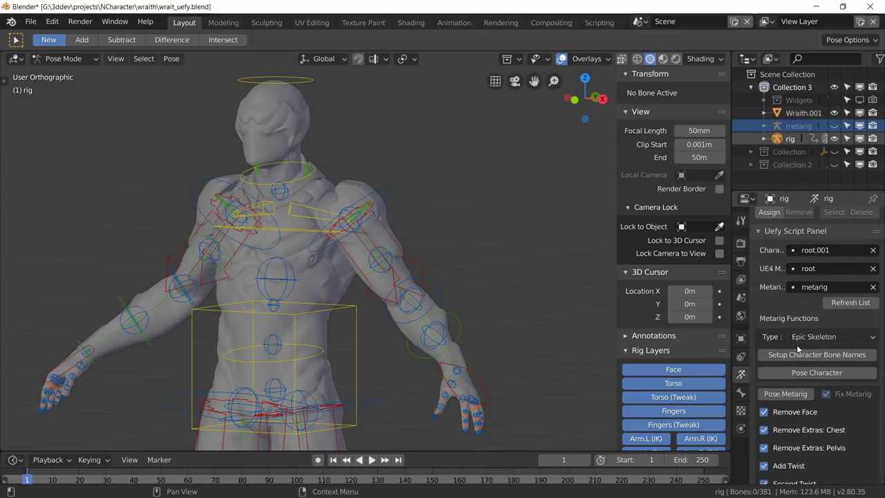
pyautogui.click(816, 354)
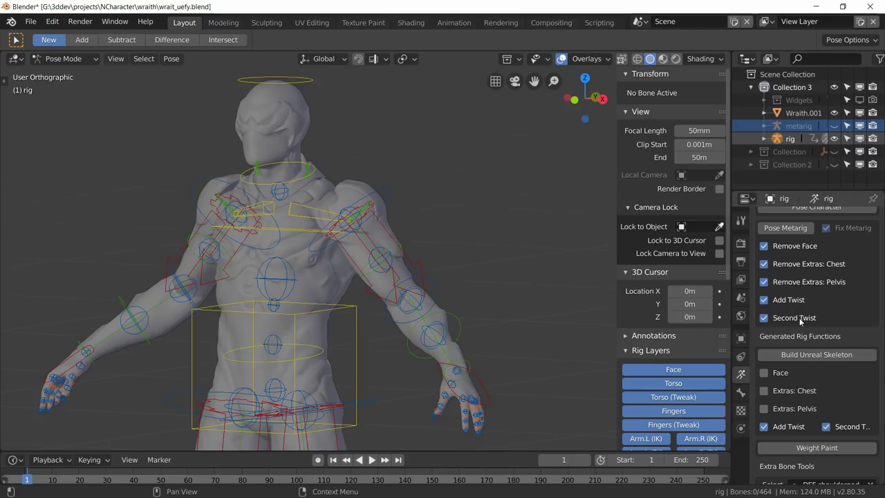
pyautogui.scroll(15, 801, 304)
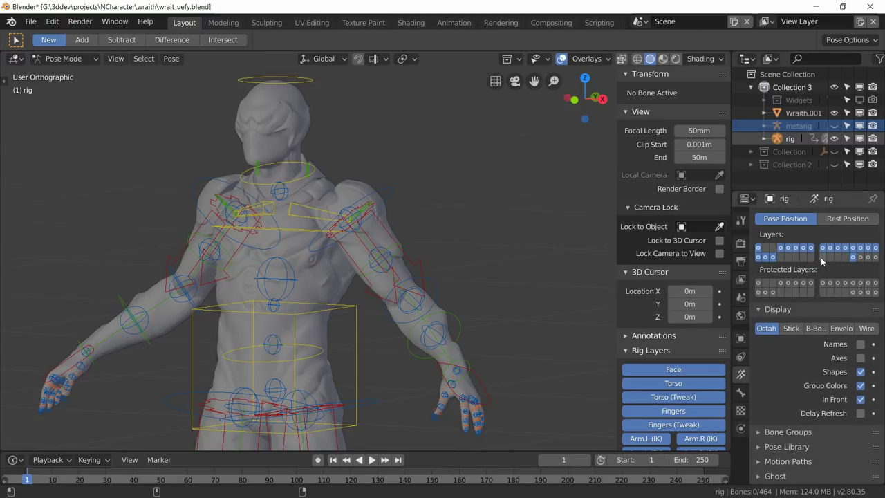
# Show the green deform-bone layer and zoom in on the 464-bone rig.
pyautogui.keyDown('shift'); pyautogui.click(822, 257); pyautogui.keyUp('shift')
pyautogui.scroll(5, 260, 229)
pyautogui.scroll(-3, 260, 229)
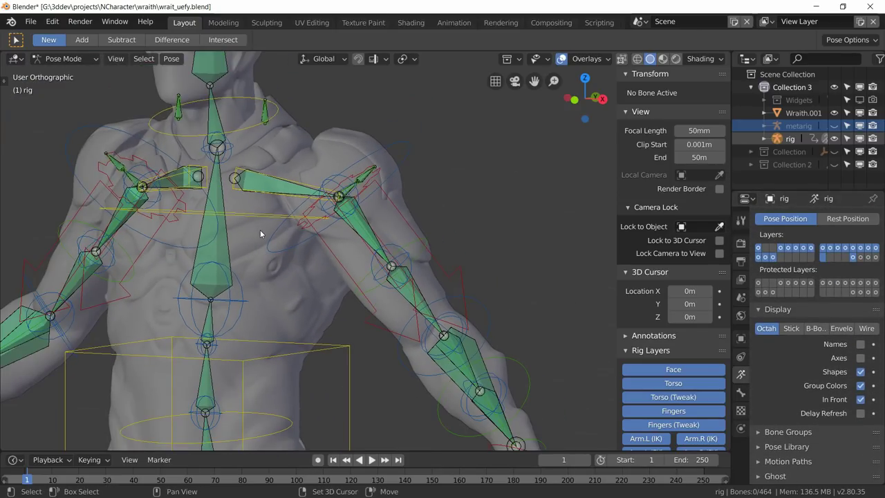
pyautogui.scroll(2, 322, 260)
pyautogui.scroll(-1, 343, 269)
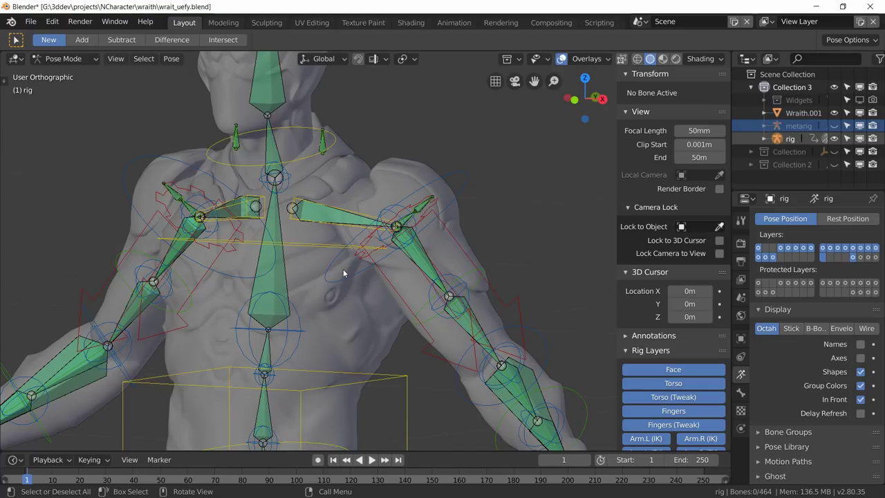
pyautogui.scroll(-2, 358, 269)
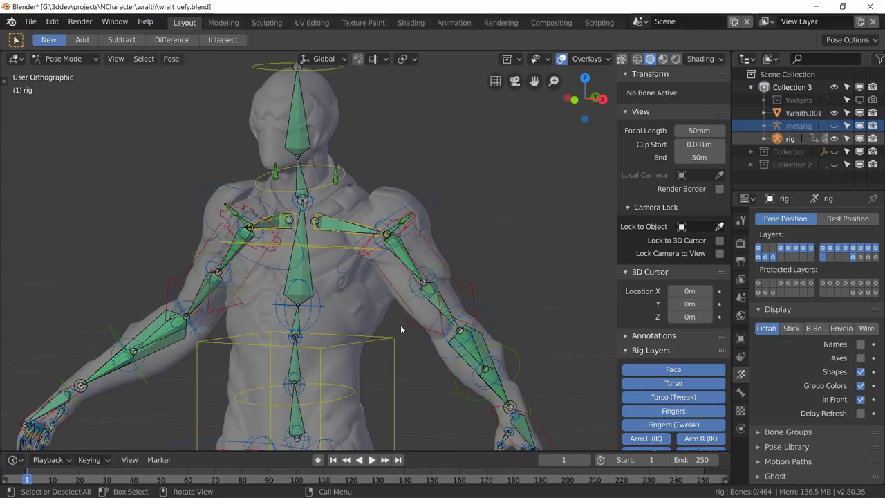
# Look over the rig from above and the front, then save the blend file.
pyautogui.keyDown('shift'); pyautogui.moveTo(400, 325); pyautogui.dragTo(410, 319, button='middle'); pyautogui.keyUp('shift')
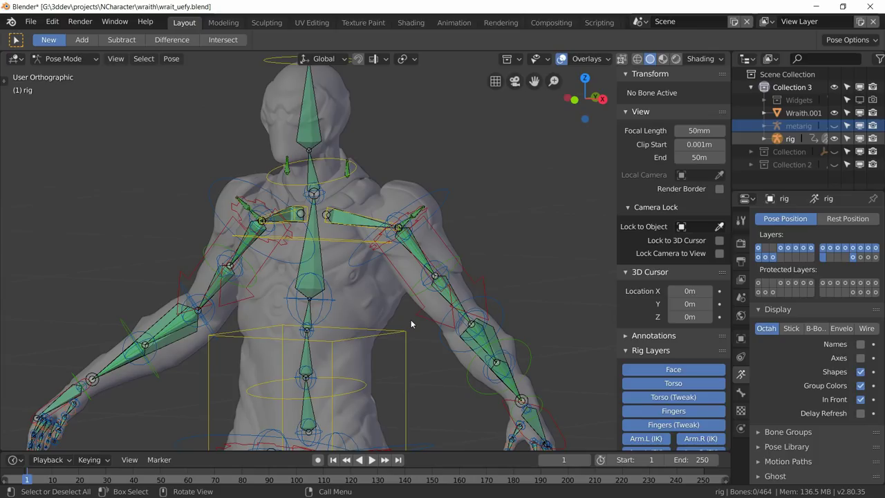
pyautogui.scroll(-3, 410, 320)
pyautogui.moveTo(424, 352); pyautogui.dragTo(387, 321, button='middle')
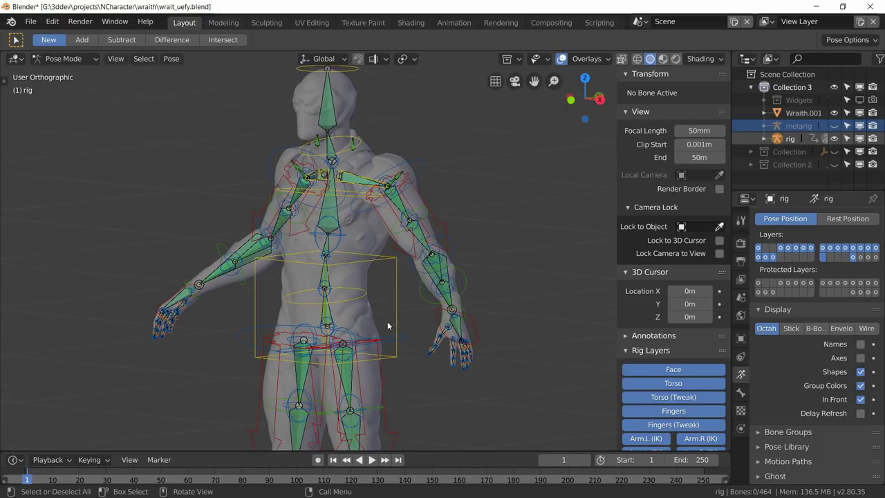
pyautogui.scroll(5, 387, 324)
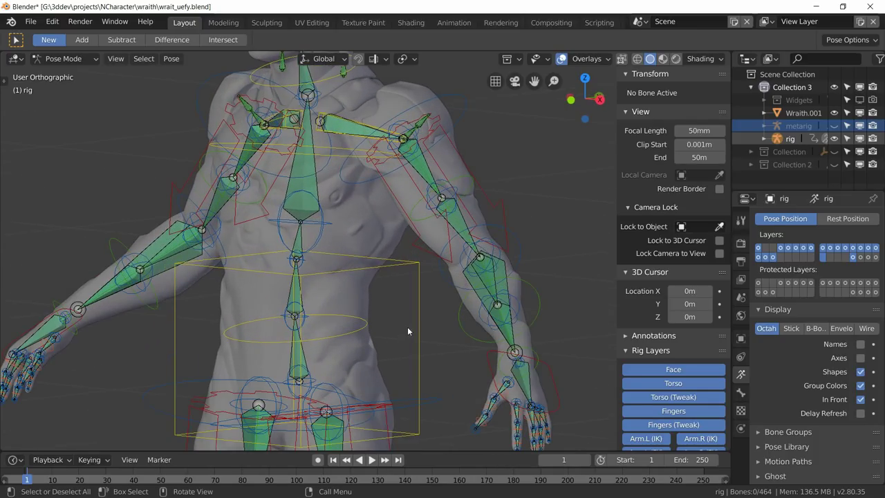
pyautogui.moveTo(385, 308); pyautogui.dragTo(403, 354, button='middle')
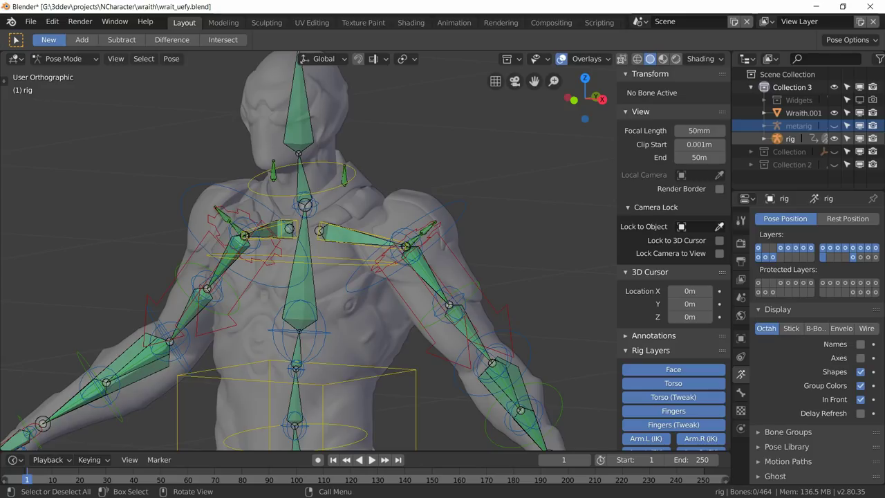
pyautogui.hotkey('ctrl', 's')
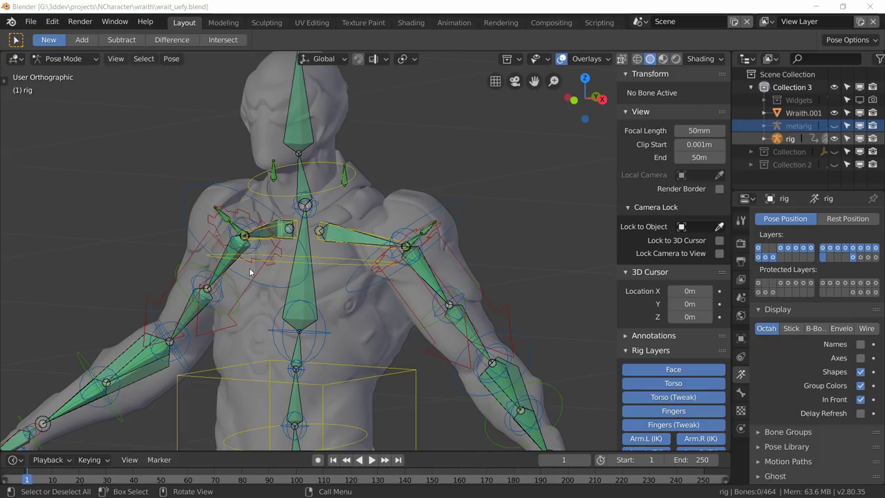
pyautogui.click(61, 58)
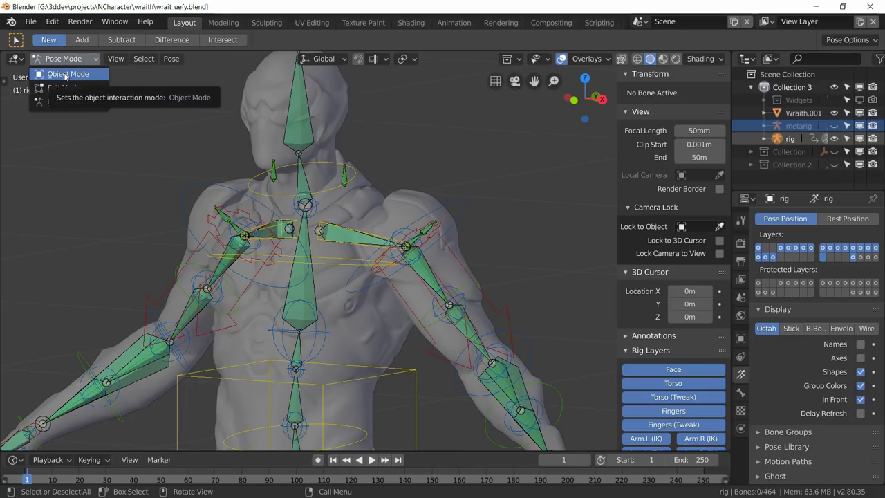
# Return to Object Mode, select Wraith.001 and enlarge its Vertex Groups list.
pyautogui.click(68, 75)
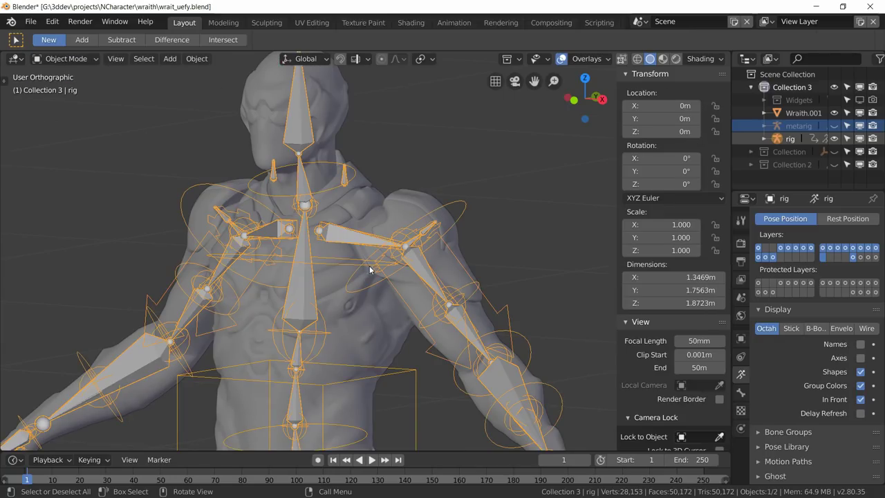
pyautogui.click(358, 330)
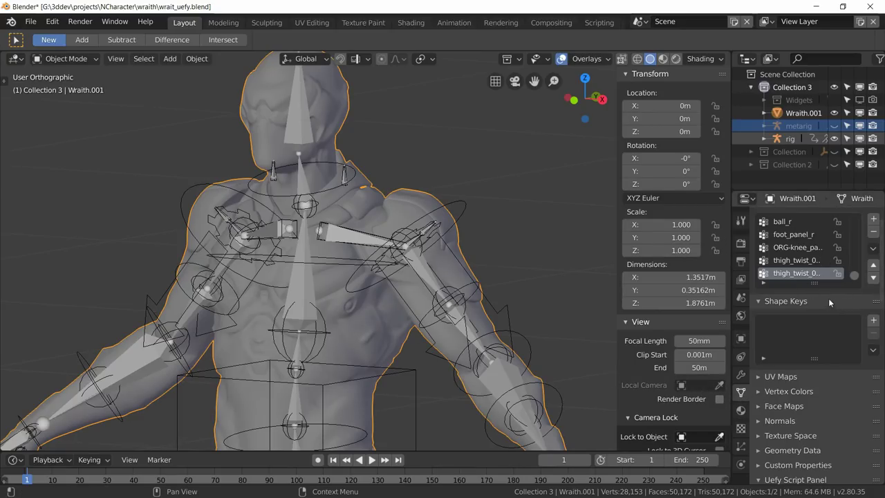
pyautogui.scroll(2, 823, 308)
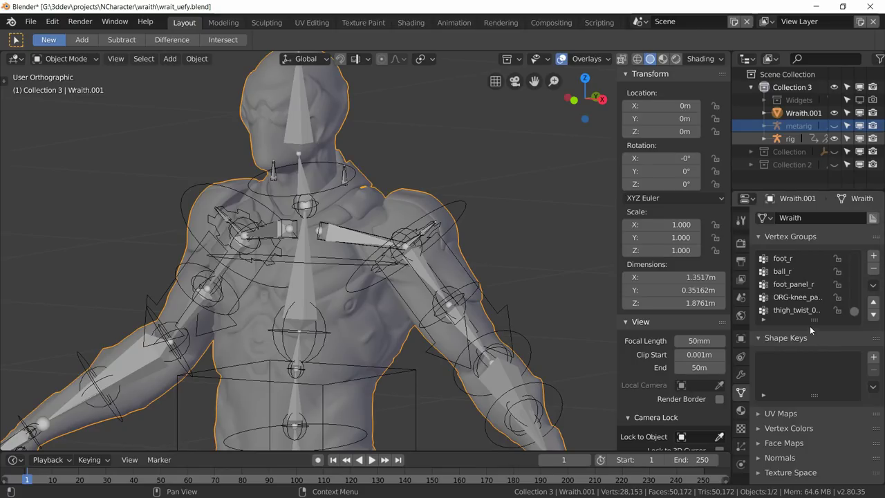
pyautogui.moveTo(813, 321); pyautogui.dragTo(814, 413)
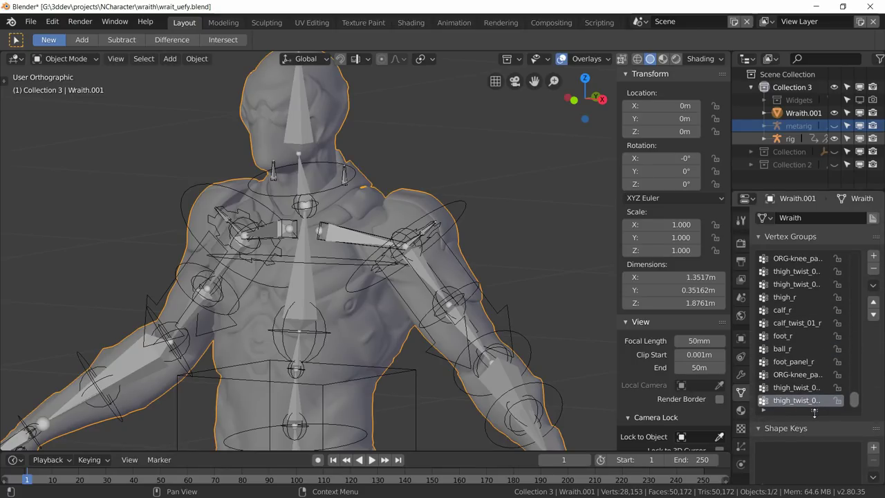
# Sort the vertex groups by name and widen the Properties editor.
pyautogui.click(872, 285)
pyautogui.click(872, 284)
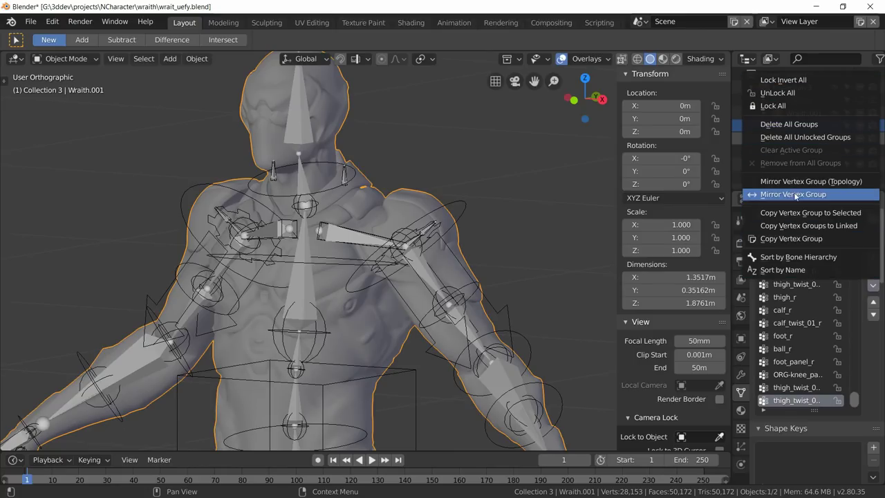
pyautogui.click(792, 270)
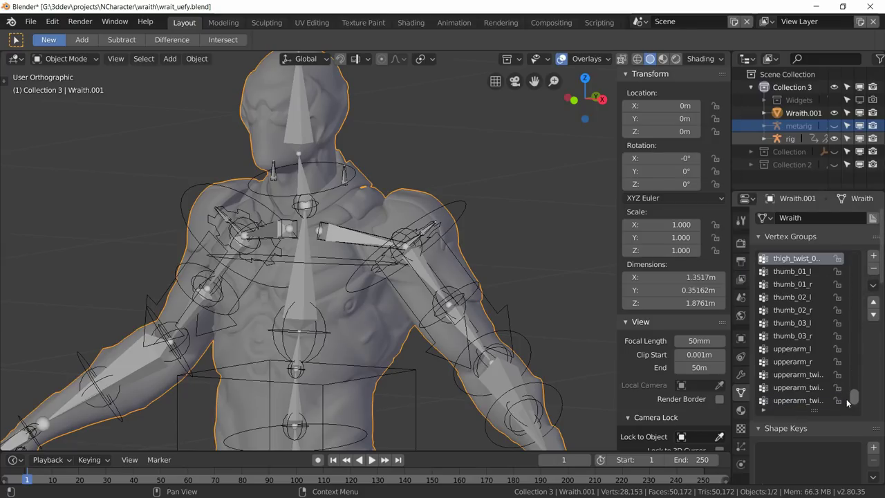
pyautogui.moveTo(854, 397); pyautogui.dragTo(854, 355)
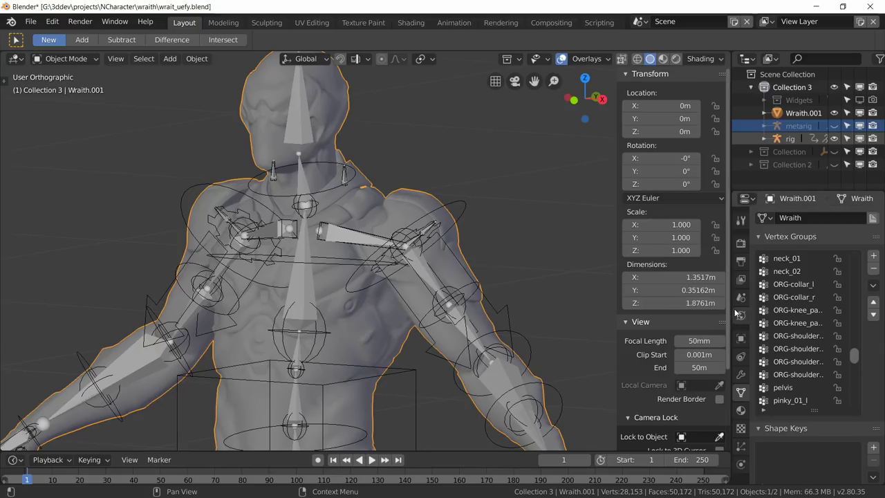
pyautogui.moveTo(730, 309); pyautogui.dragTo(657, 309)
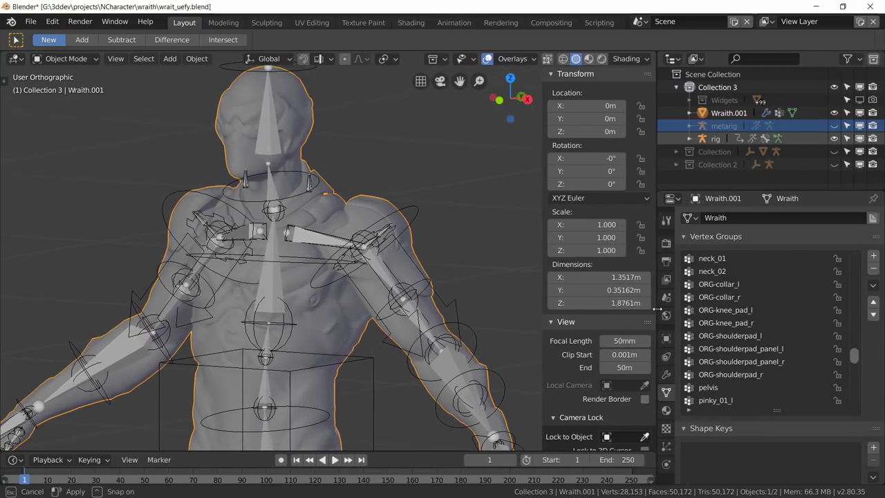
# Rename ORG-collar_l and ORG-collar_r to u_collar_l and u_collar_r.
pyautogui.click(708, 287)
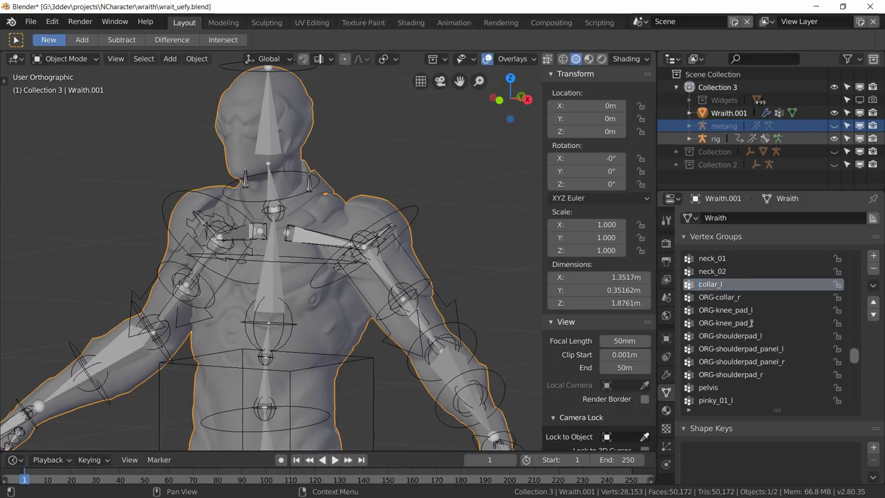
pyautogui.write('u_')
pyautogui.doubleClick(708, 297)
pyautogui.press('Home')
pyautogui.press('Delete')
pyautogui.press('Delete')
pyautogui.press('Delete')
pyautogui.press('Delete')
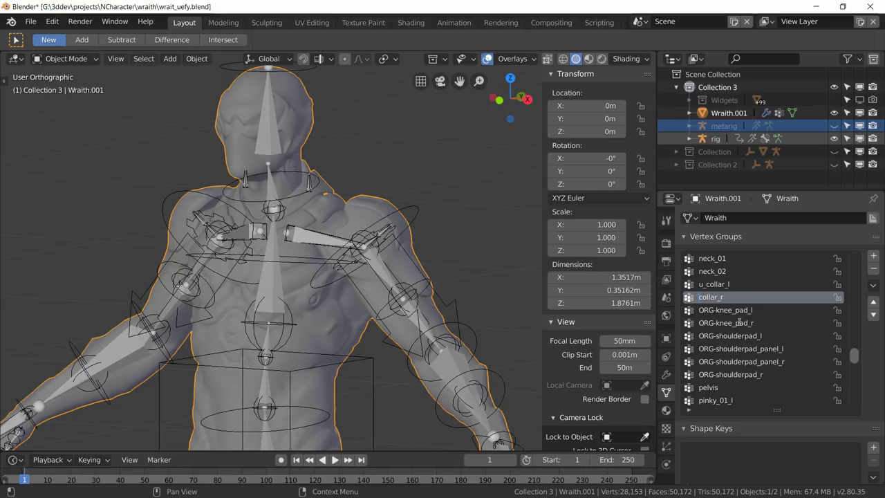
pyautogui.write('u_')
# Rename the ORG-knee_pad_l and ORG-knee_pad_r vertex groups to u_knee_pad_l and u_knee_pad_r.
pyautogui.doubleClick(738, 310)
pyautogui.press('Home')
pyautogui.press('Delete')
pyautogui.press('Delete')
pyautogui.press('Delete')
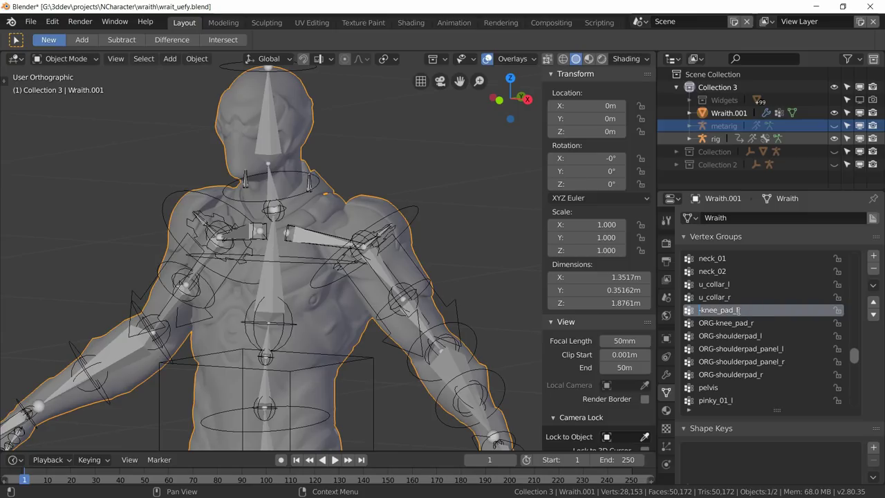
pyautogui.press('Delete')
pyautogui.write('u_')
pyautogui.press('Return')
pyautogui.doubleClick(714, 323)
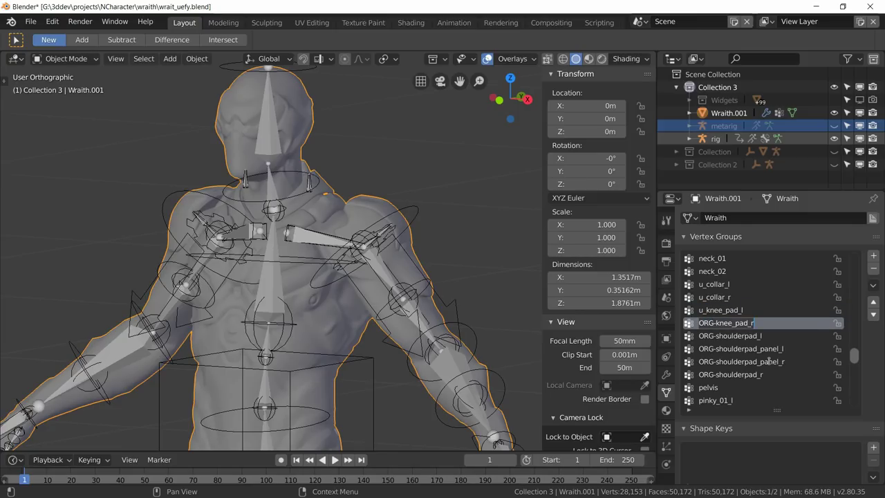
pyautogui.press('Escape')
pyautogui.press('Home')
pyautogui.press('Delete')
pyautogui.press('Delete')
pyautogui.write('u')
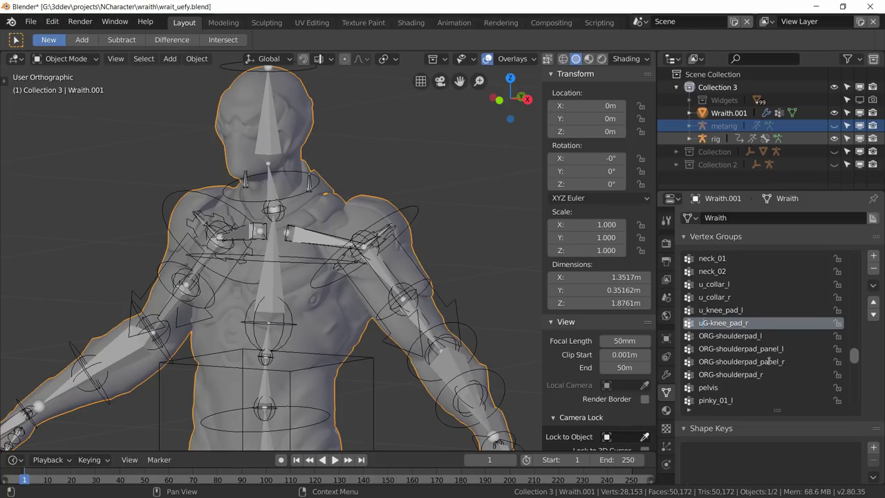
pyautogui.press('Delete')
pyautogui.press('Delete')
pyautogui.write('_')
# Rename the left shoulderpad groups to u_shoulderpad_l and u_shoulderpad_panel_l.
pyautogui.doubleClick(743, 335)
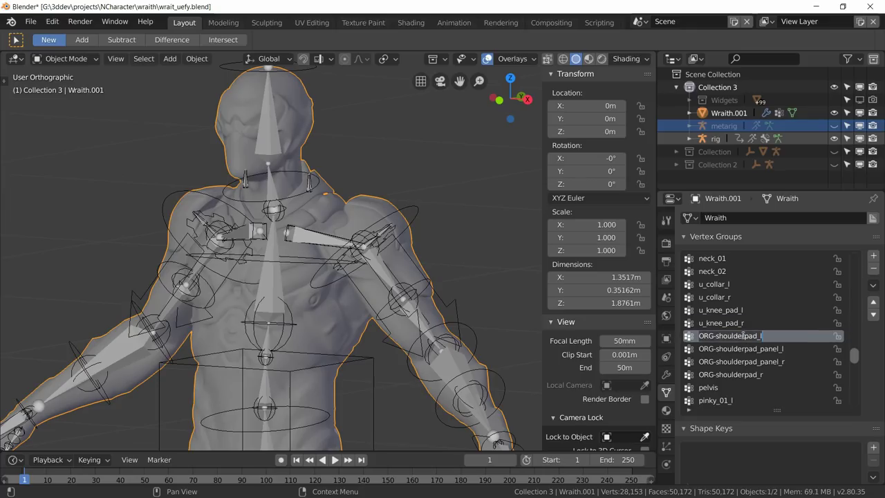
pyautogui.press('Home')
pyautogui.press('Delete')
pyautogui.press('Delete')
pyautogui.press('Delete')
pyautogui.press('Delete')
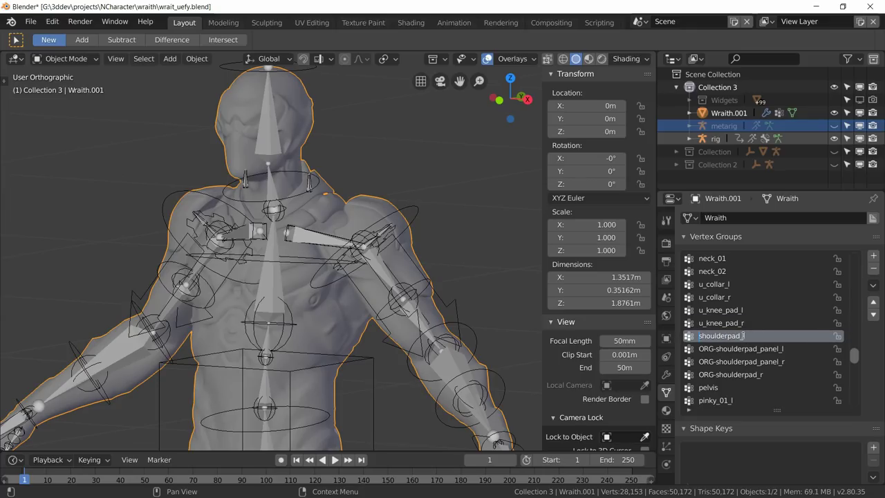
pyautogui.write('u_')
pyautogui.press('Return')
pyautogui.doubleClick(741, 349)
pyautogui.press('Home')
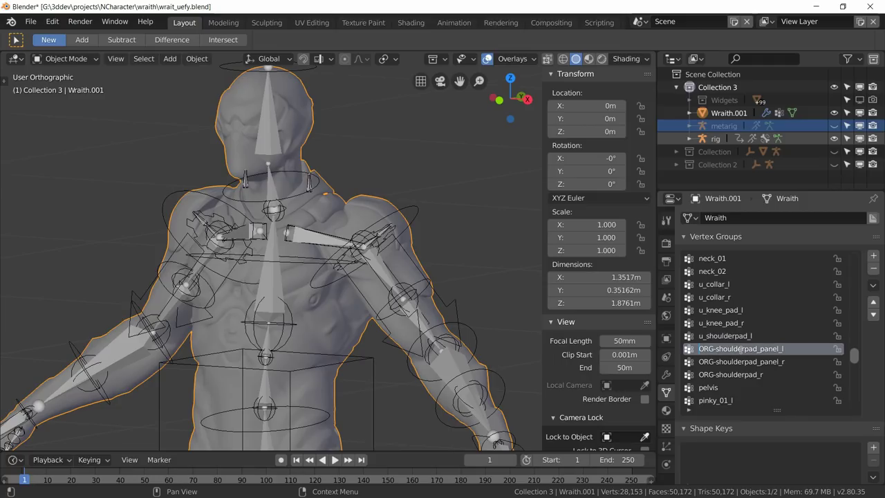
pyautogui.press('Delete')
pyautogui.press('Delete')
pyautogui.press('Delete')
pyautogui.press('Delete')
pyautogui.write('u')
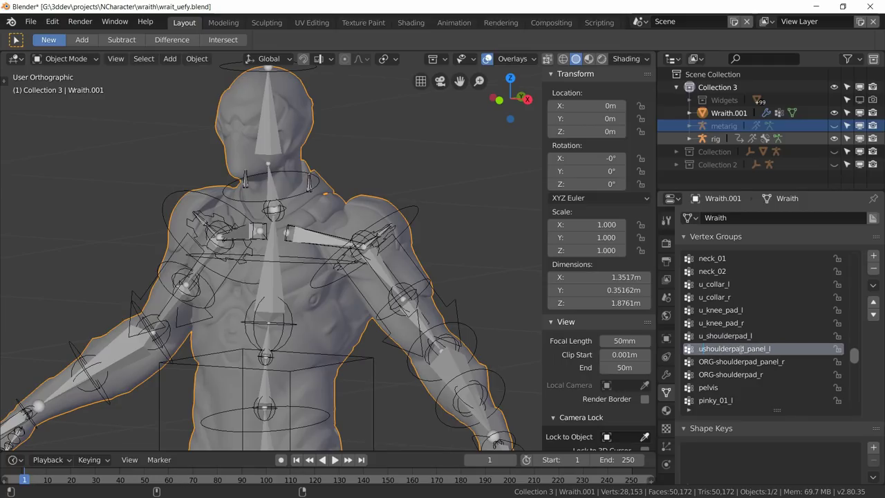
pyautogui.write('_')
pyautogui.press('Return')
# Rename the right shoulderpad groups to u_shoulderpad_panel_r and u_shoulderpad_r, then save the file.
pyautogui.click(752, 361)
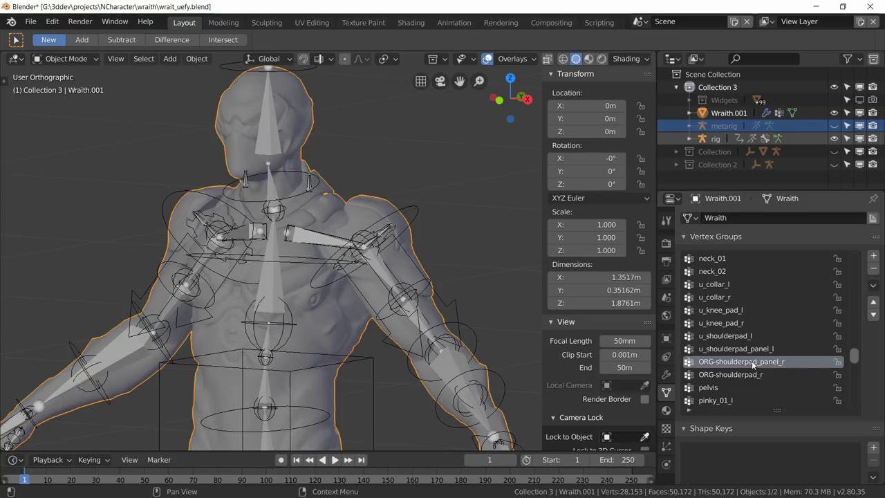
pyautogui.doubleClick(719, 363)
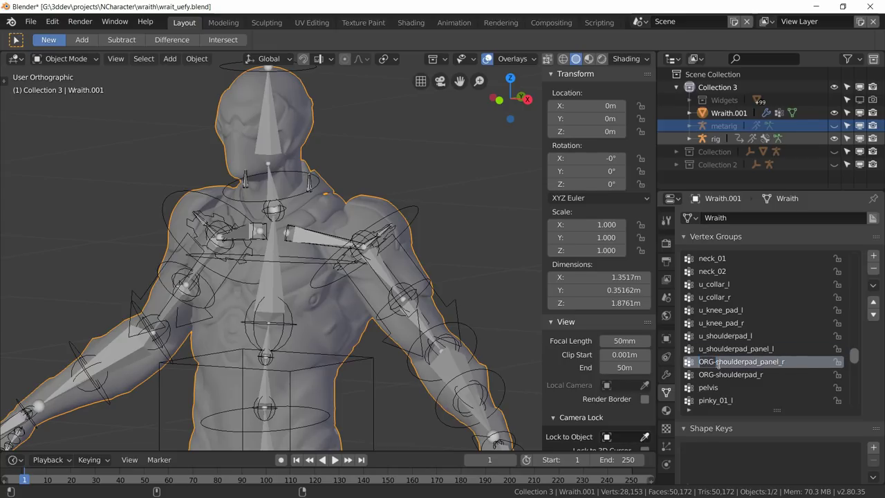
pyautogui.click(717, 363)
pyautogui.press('BackSpace')
pyautogui.press('BackSpace')
pyautogui.press('BackSpace')
pyautogui.press('BackSpace')
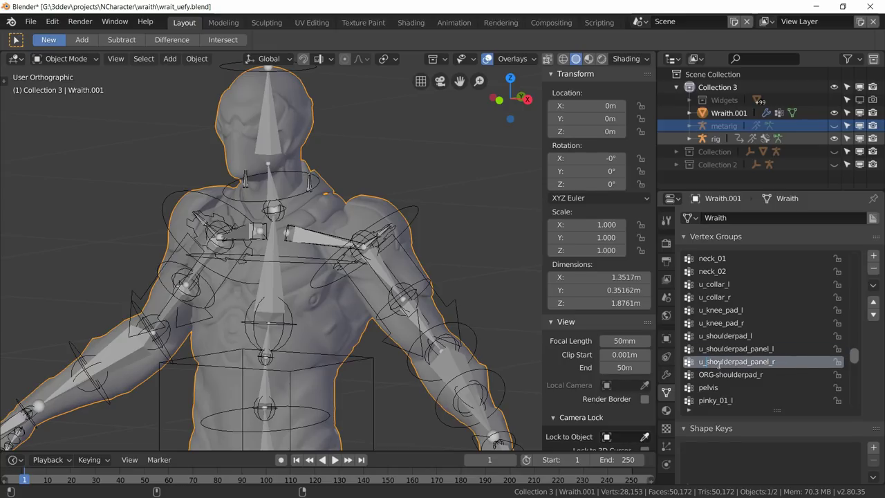
pyautogui.write('u_')
pyautogui.press('Return')
pyautogui.click(713, 375)
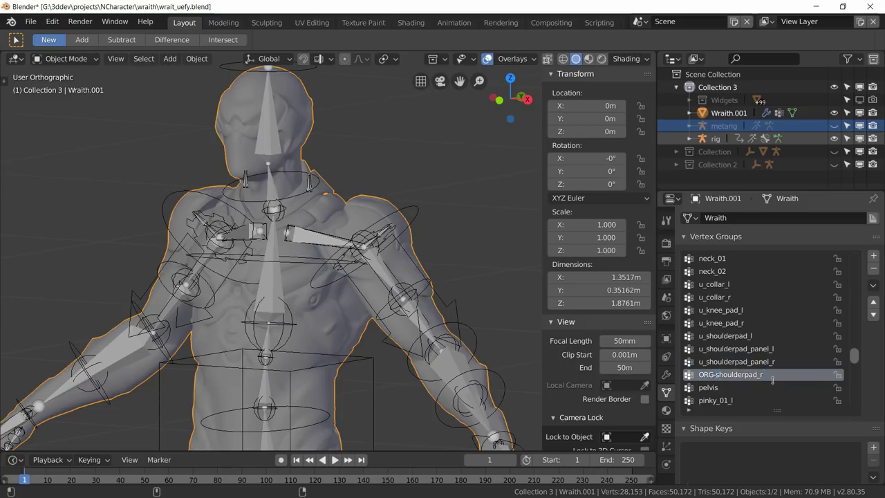
pyautogui.hotkey('shift', 'Home')
pyautogui.write('u_')
pyautogui.press('Return')
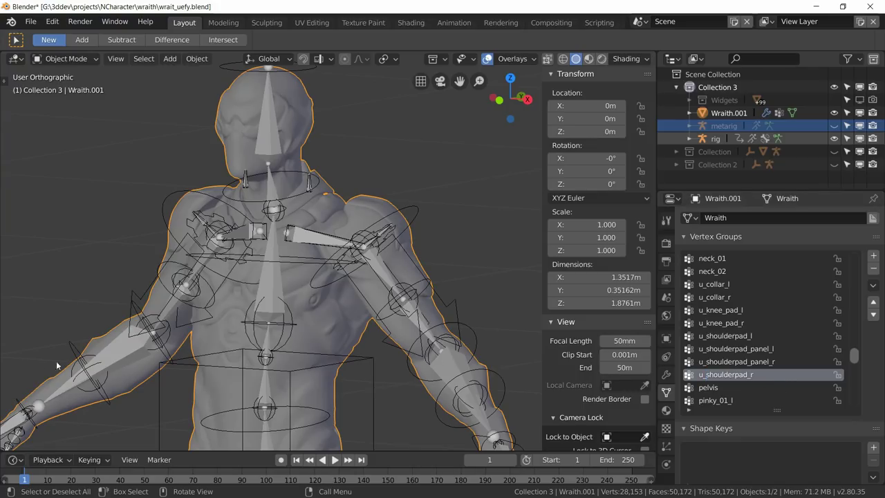
pyautogui.hotkey('ctrl', 's')
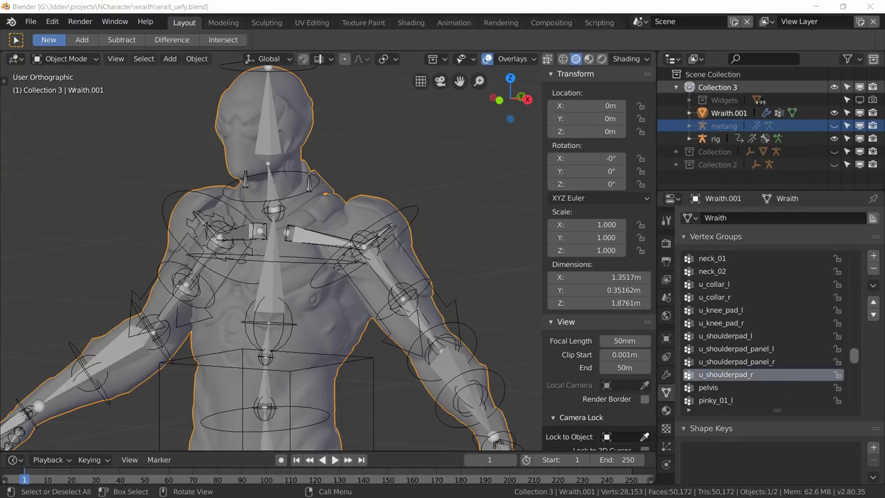
# Select the rig armature and switch it into Pose Mode.
pyautogui.click(367, 359)
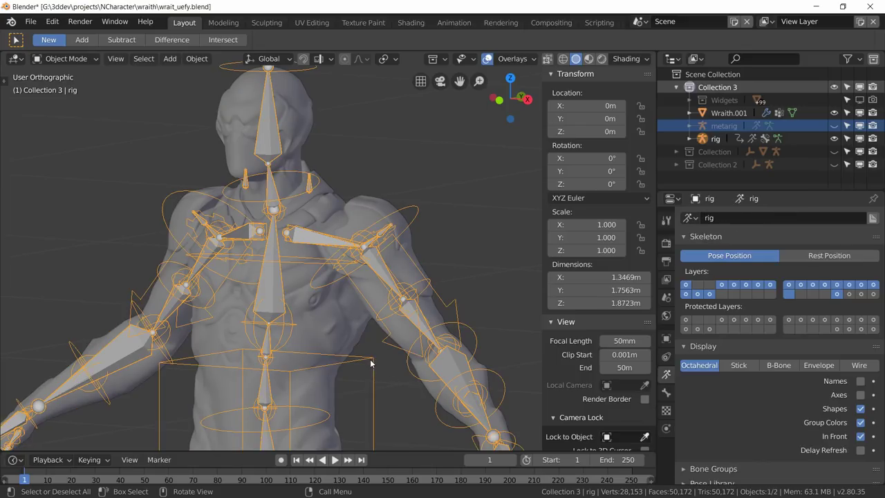
pyautogui.click(66, 59)
pyautogui.click(76, 103)
pyautogui.scroll(-4, 294, 307)
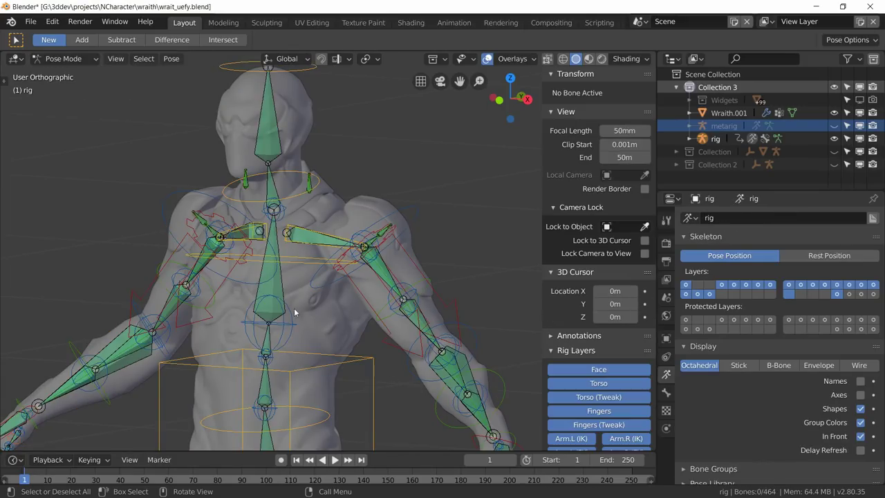
pyautogui.moveTo(309, 323); pyautogui.dragTo(334, 288, button='middle')
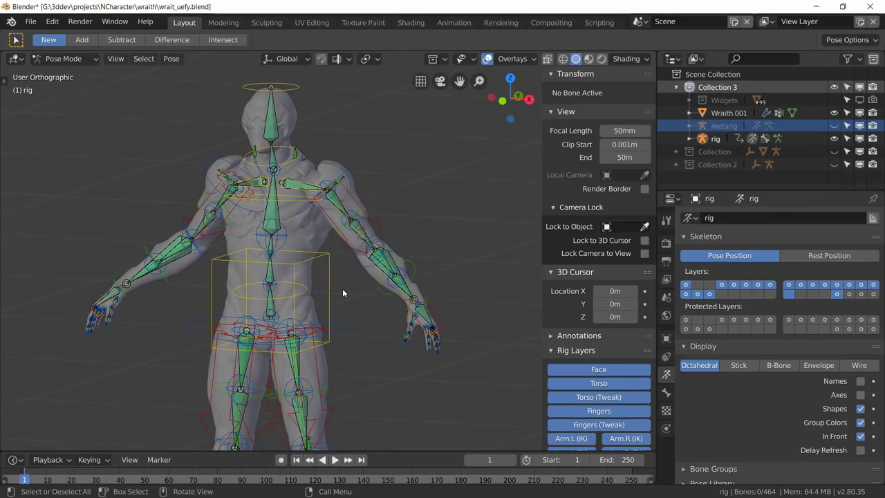
# Test-move the torso control twice, cancelling each move so it stays at rest.
pyautogui.click(327, 278)
pyautogui.press('g')
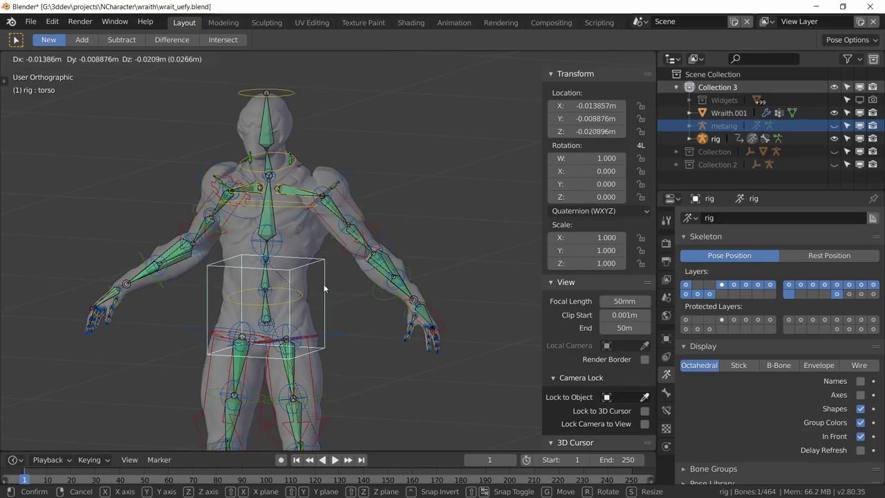
pyautogui.rightClick(324, 284)
pyautogui.moveTo(323, 284); pyautogui.dragTo(297, 330, button='middle')
pyautogui.press('g')
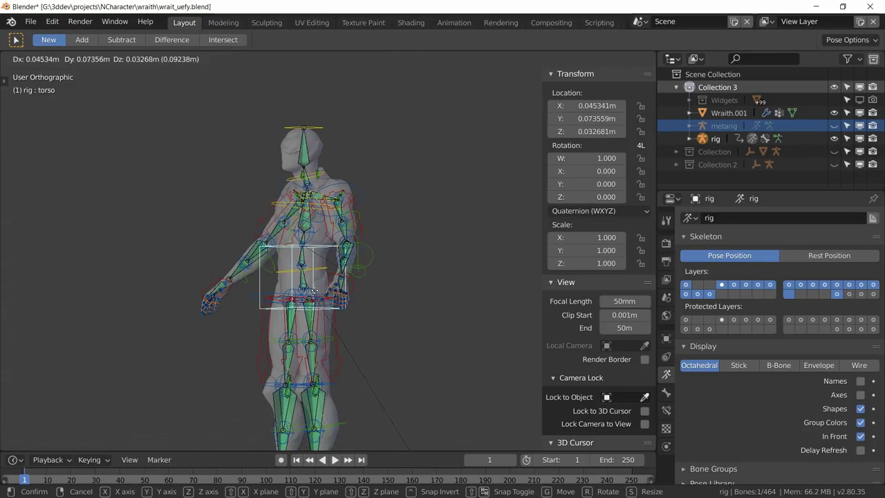
pyautogui.rightClick(313, 289)
pyautogui.moveTo(313, 289); pyautogui.dragTo(354, 296, button='middle')
pyautogui.scroll(3, 314, 257)
pyautogui.keyDown('shift'); pyautogui.moveTo(314, 257); pyautogui.dragTo(369, 277, button='middle'); pyautogui.keyUp('shift')
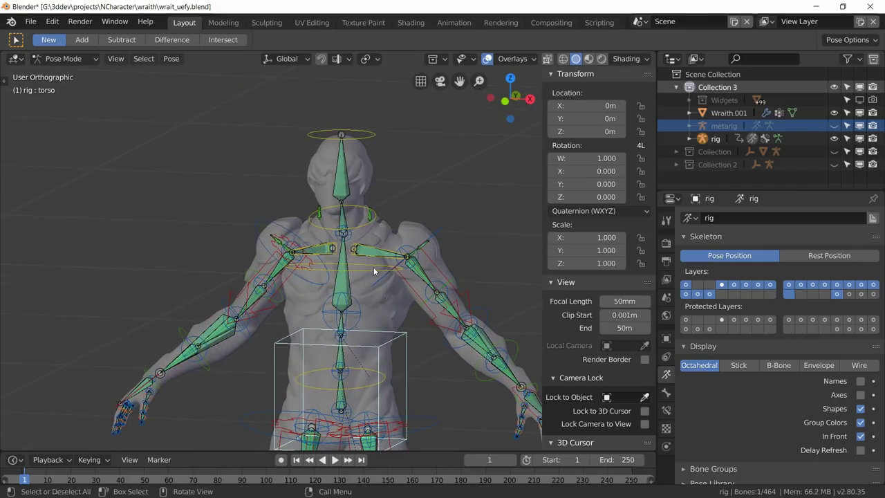
# Test-rotate the chest control, cancel it, and switch to the right side view.
pyautogui.click(369, 278)
pyautogui.press('r')
pyautogui.press('r')
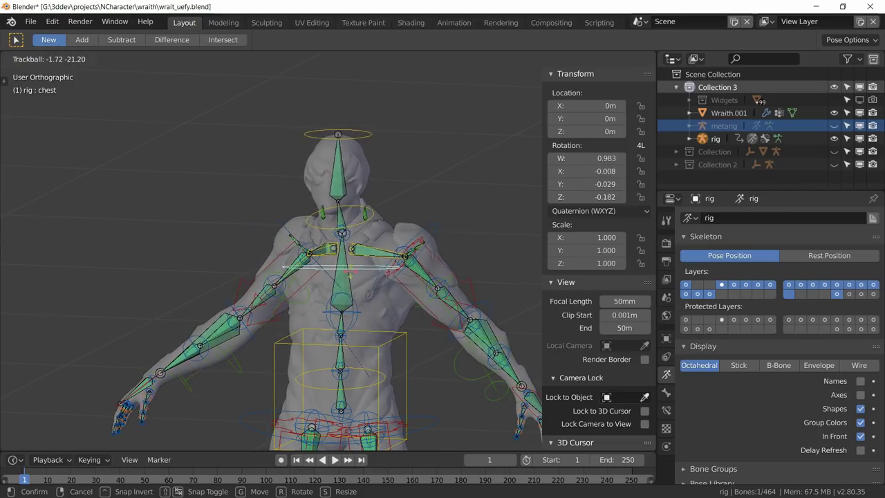
pyautogui.rightClick(388, 369)
pyautogui.scroll(-3, 388, 369)
pyautogui.keyDown('shift'); pyautogui.moveTo(389, 369); pyautogui.dragTo(394, 193, button='middle'); pyautogui.keyUp('shift')
pyautogui.scroll(2, 392, 335)
pyautogui.press('KP_3')
pyautogui.scroll(4, 392, 330)
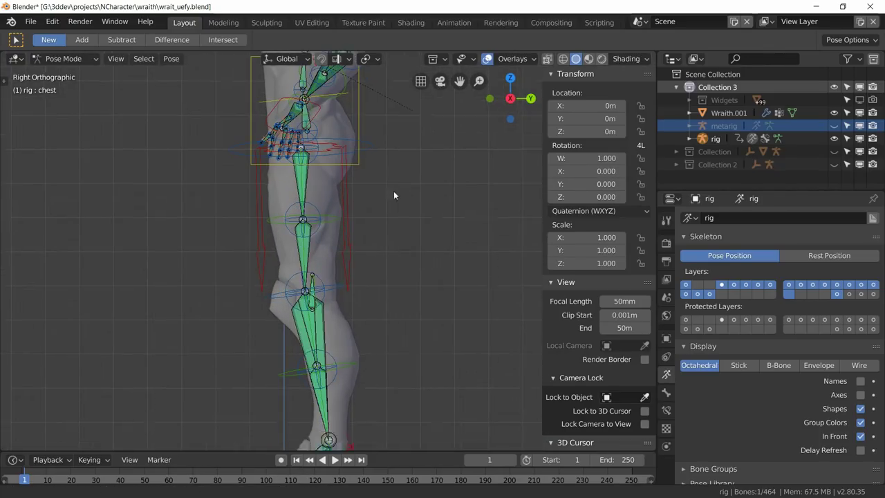
# Test-rotate the left heel IK control and cancel the rotation.
pyautogui.scroll(4, 385, 200)
pyautogui.click(390, 241)
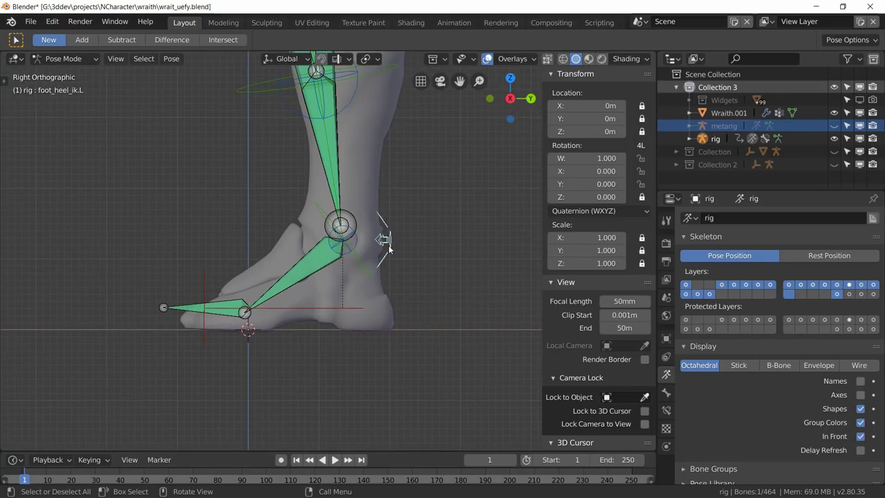
pyautogui.press('r')
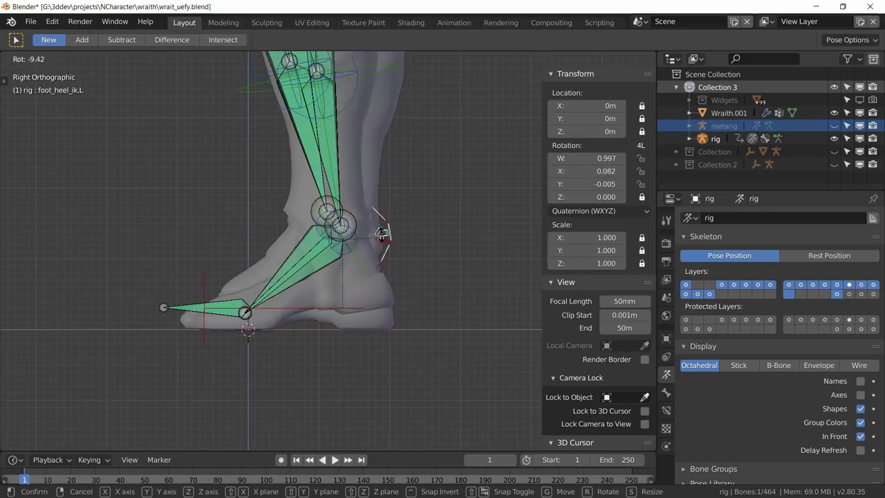
pyautogui.rightClick(359, 256)
pyautogui.moveTo(359, 256); pyautogui.dragTo(433, 274, button='middle')
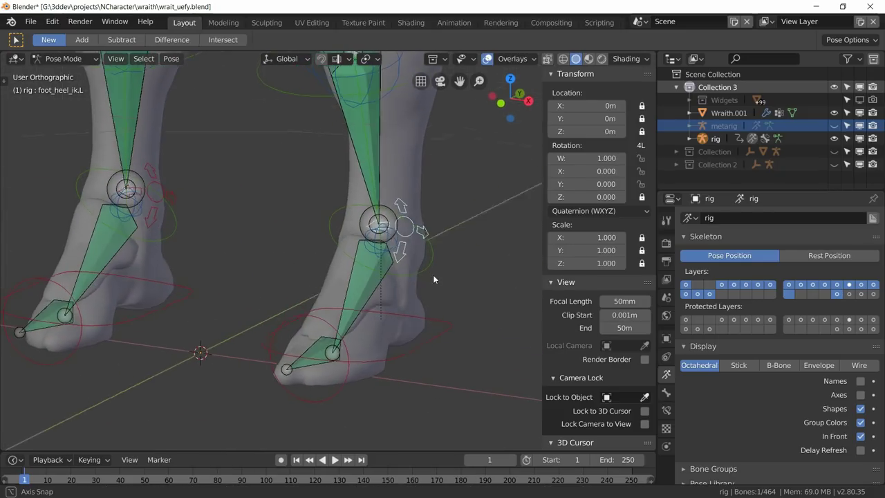
# Test-move the left foot IK control, cancel the move, and save the file.
pyautogui.click(408, 352)
pyautogui.press('g')
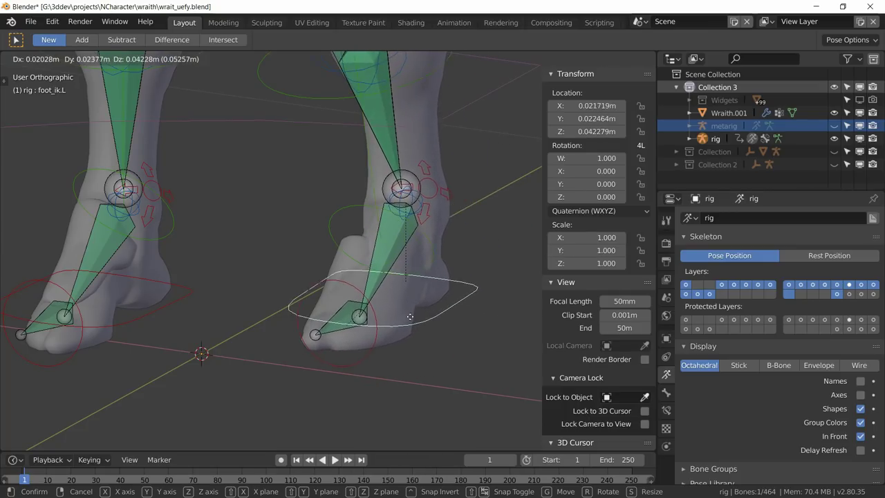
pyautogui.rightClick(411, 337)
pyautogui.scroll(-3, 411, 337)
pyautogui.hotkey('ctrl', 's')
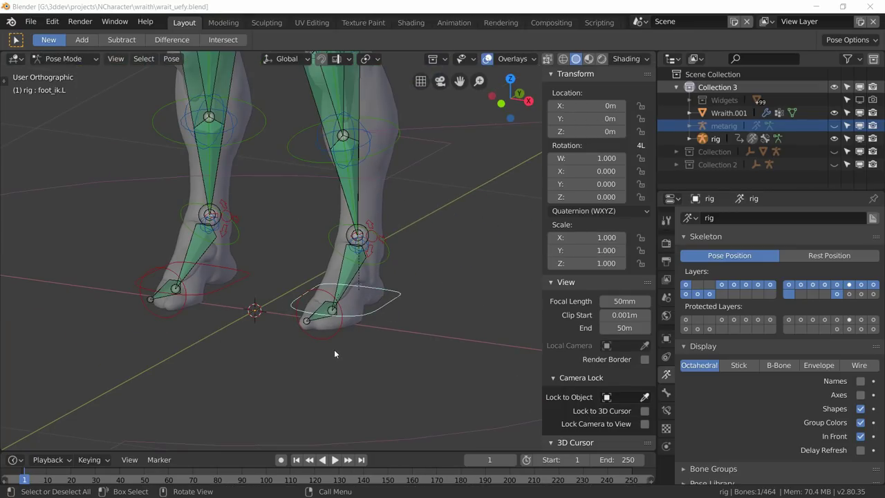
# Frame both legs and select the foot_l bone.
pyautogui.moveTo(336, 349); pyautogui.dragTo(344, 297, button='middle')
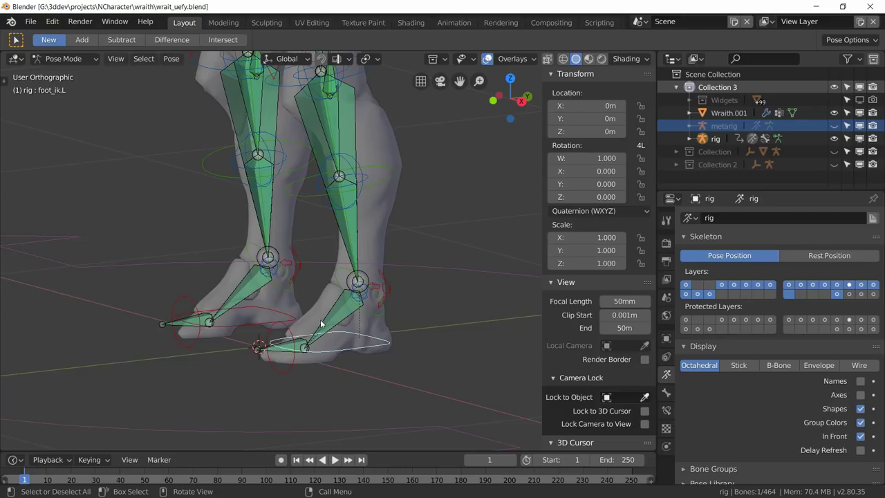
pyautogui.keyDown('shift'); pyautogui.moveTo(334, 256); pyautogui.dragTo(335, 314, button='middle'); pyautogui.keyUp('shift')
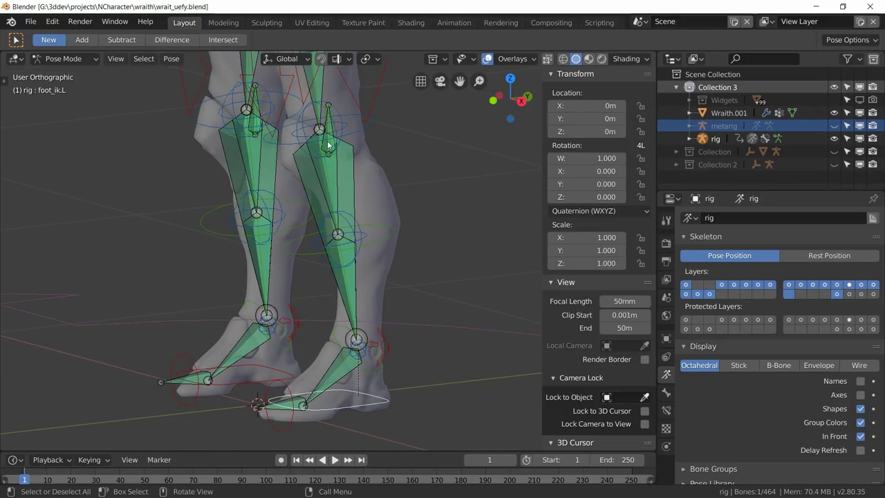
pyautogui.scroll(-5, 329, 147)
pyautogui.scroll(7, 363, 306)
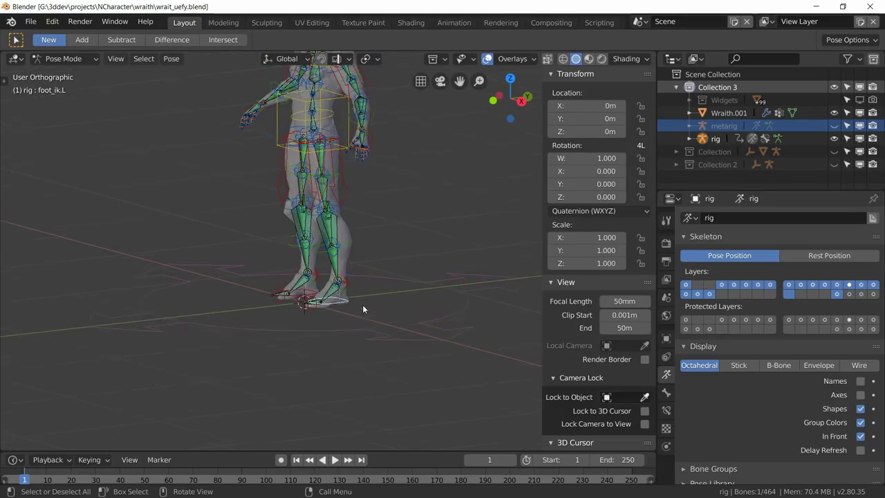
pyautogui.scroll(-4, 341, 319)
pyautogui.keyDown('shift'); pyautogui.moveTo(325, 297); pyautogui.dragTo(311, 268, button='middle'); pyautogui.keyUp('shift')
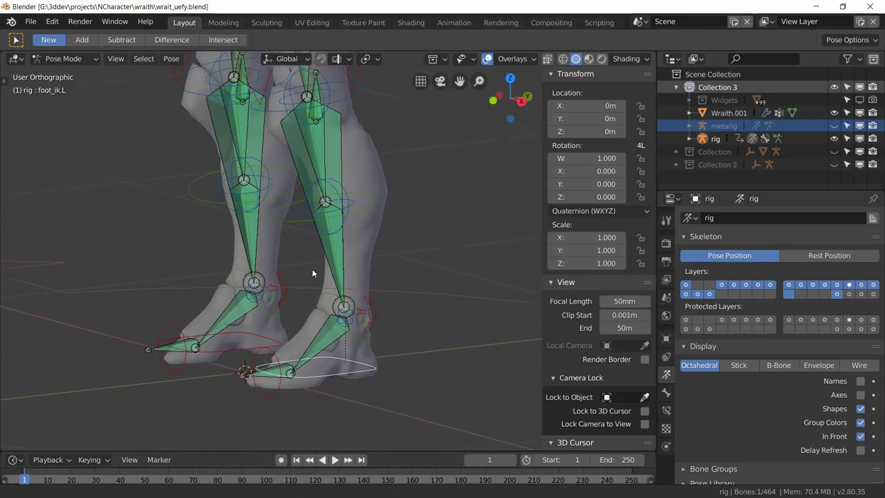
pyautogui.click(313, 360)
pyautogui.click(314, 362)
pyautogui.moveTo(285, 350); pyautogui.dragTo(359, 292, button='middle')
pyautogui.scroll(-3, 339, 345)
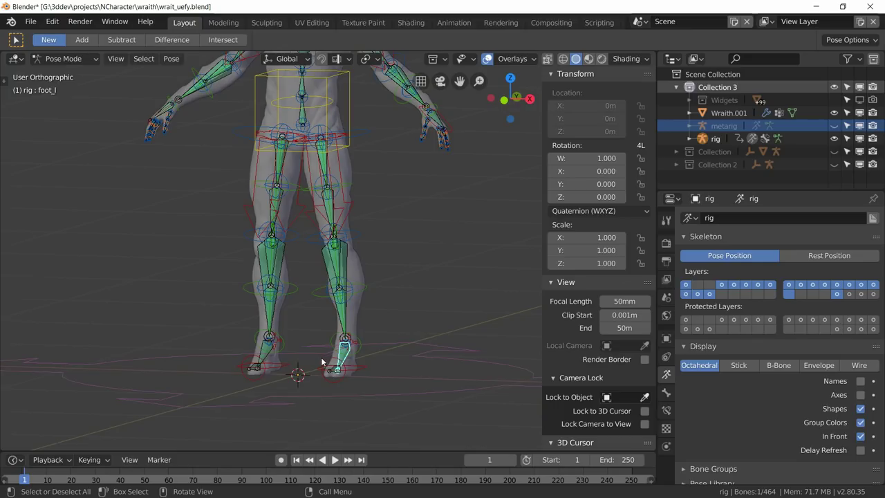
pyautogui.moveTo(353, 357); pyautogui.dragTo(335, 353, button='middle')
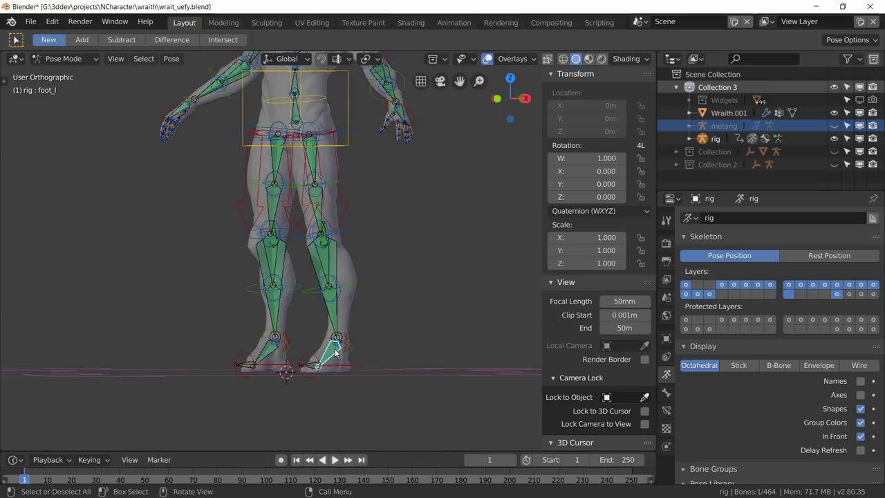
pyautogui.scroll(-3, 336, 273)
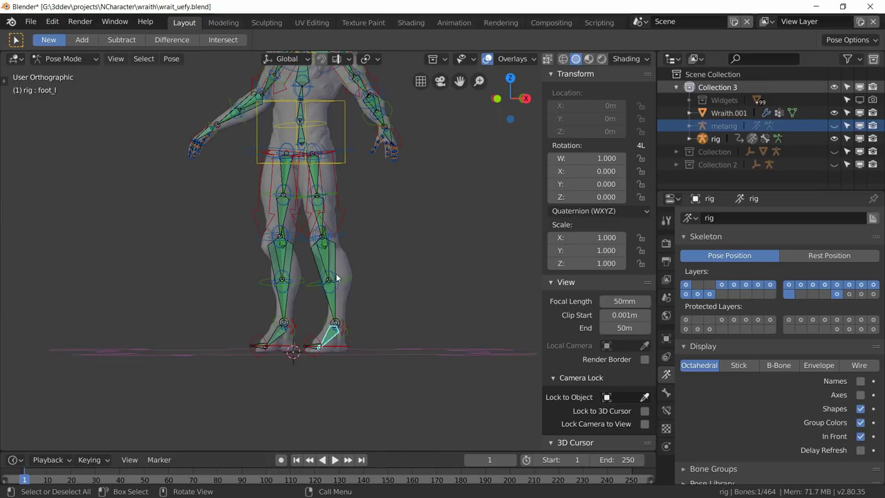
pyautogui.moveTo(336, 273); pyautogui.dragTo(354, 238, button='middle')
pyautogui.scroll(1, 354, 270)
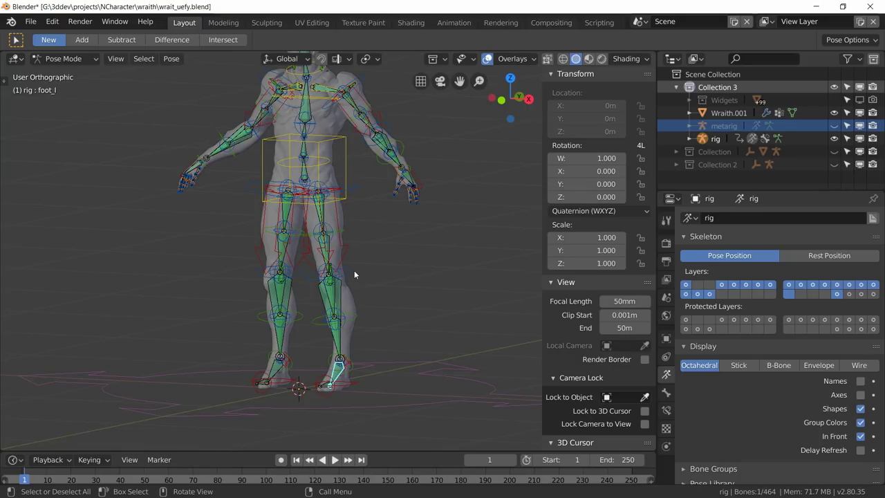
pyautogui.moveTo(354, 271); pyautogui.dragTo(398, 288, button='middle')
pyautogui.scroll(5, 398, 288)
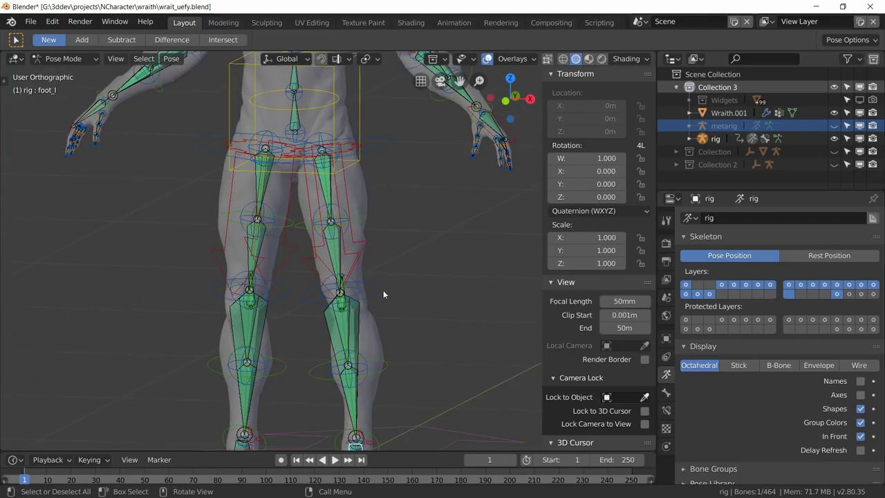
pyautogui.moveTo(357, 250); pyautogui.dragTo(339, 272, button='middle')
# Show only bone layer 32 and select the ORG-heel.02.L bone.
pyautogui.click(873, 294)
pyautogui.scroll(2, 355, 301)
pyautogui.click(335, 335)
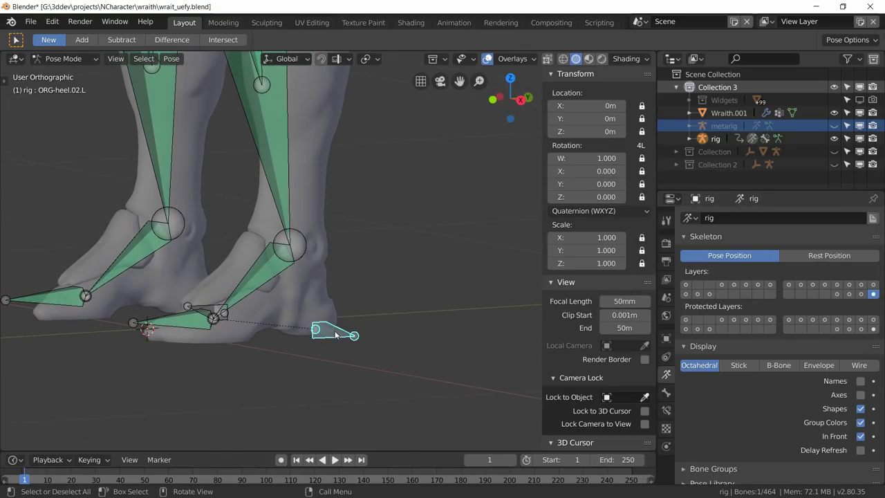
# Orbit around the feet to inspect the ORG heel bones from several angles.
pyautogui.moveTo(337, 354); pyautogui.dragTo(311, 343, button='middle')
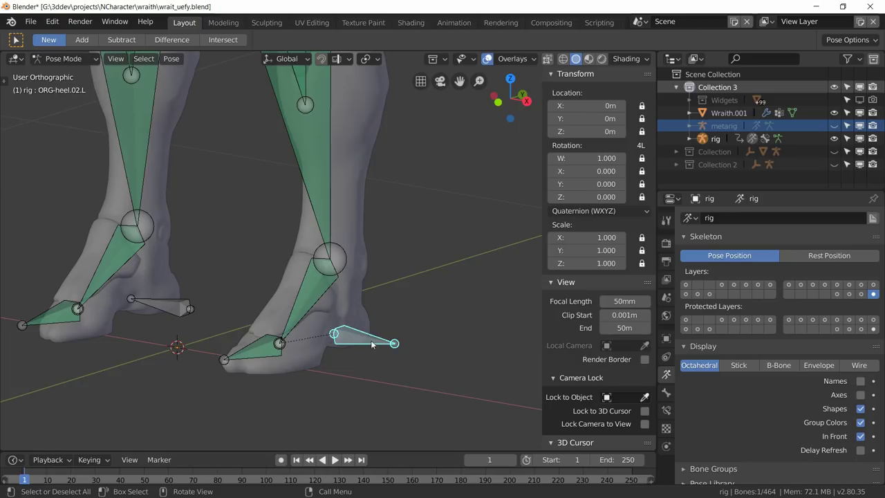
pyautogui.moveTo(275, 296); pyautogui.dragTo(176, 243, button='middle')
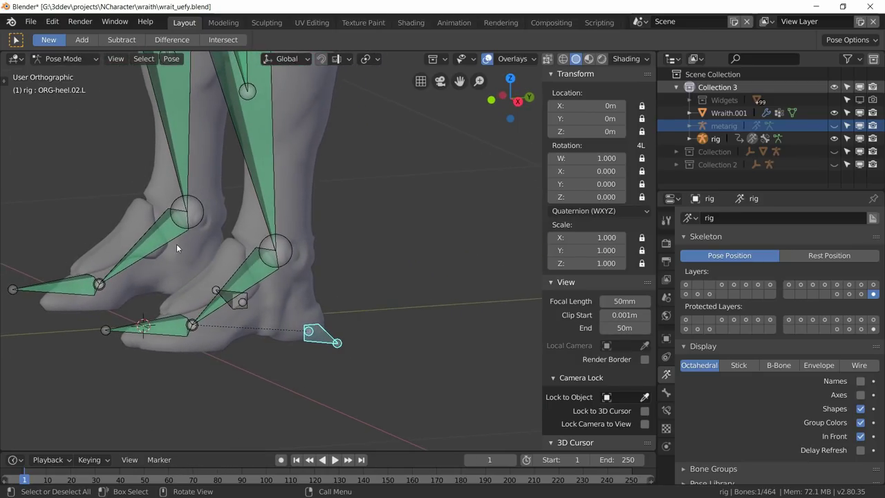
pyautogui.moveTo(223, 273); pyautogui.dragTo(256, 274, button='middle')
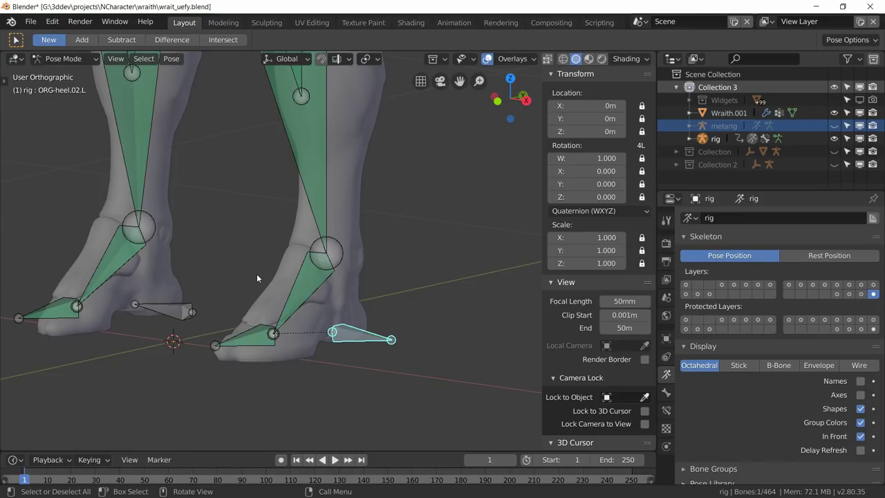
pyautogui.scroll(-2, 260, 272)
pyautogui.moveTo(266, 270); pyautogui.dragTo(275, 271, button='middle')
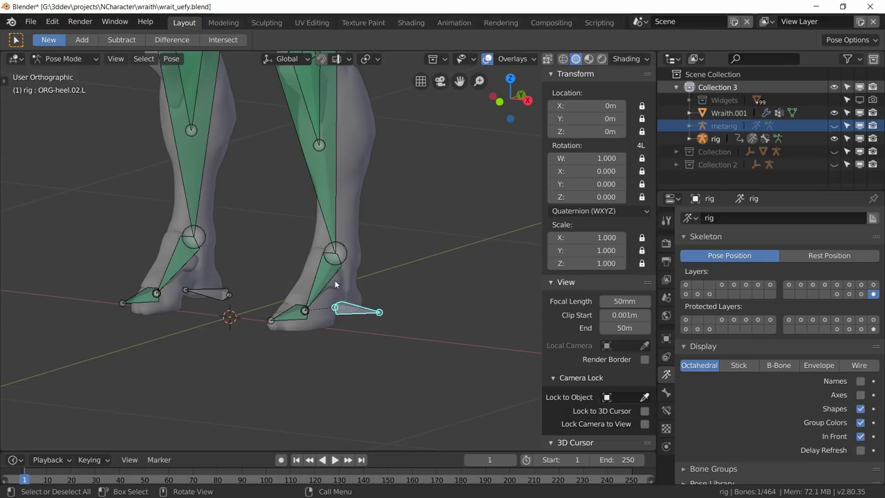
pyautogui.scroll(-1, 335, 280)
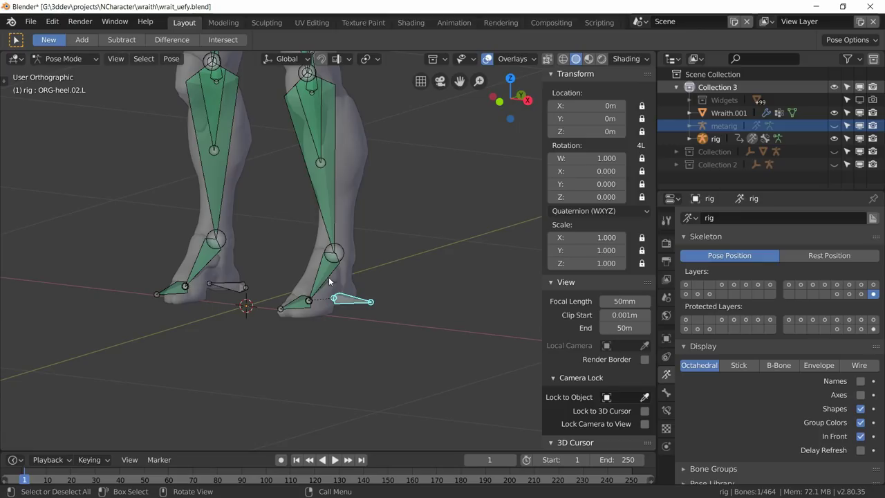
# Deselect the heel bone and switch to another bone layer so both heel bones are hidden.
pyautogui.moveTo(329, 281); pyautogui.dragTo(232, 250, button='middle')
pyautogui.press('KP_3')
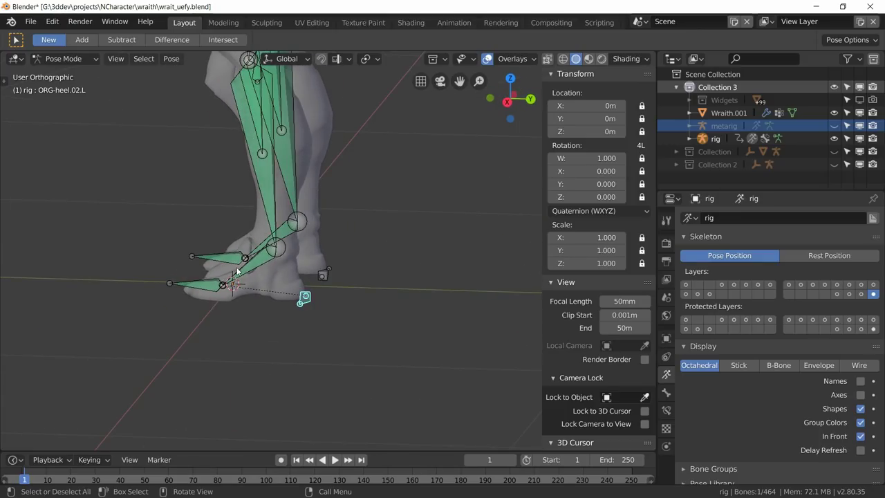
pyautogui.scroll(3, 236, 267)
pyautogui.scroll(3, 237, 267)
pyautogui.scroll(-2, 231, 268)
pyautogui.moveTo(232, 268); pyautogui.dragTo(289, 300, button='middle')
pyautogui.click(270, 287)
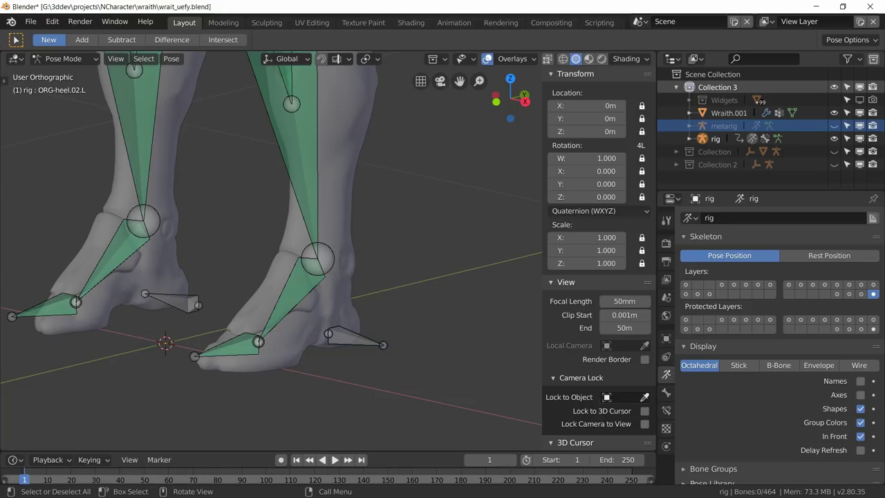
pyautogui.click(788, 294)
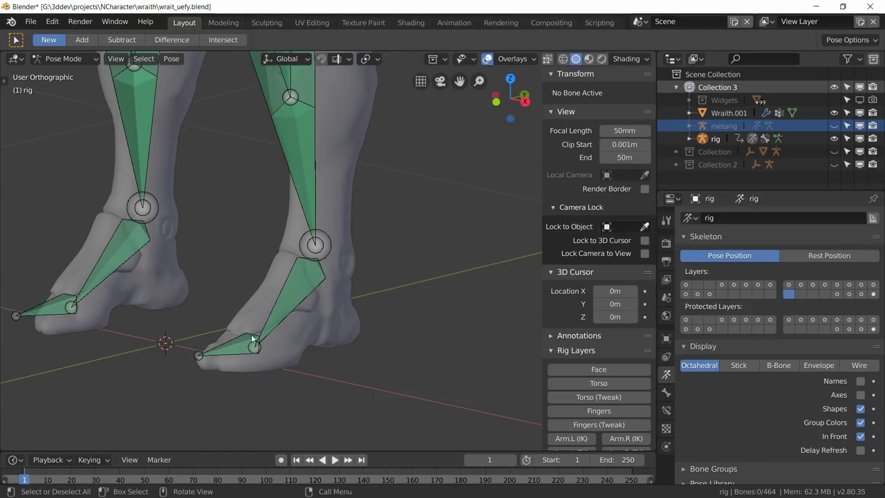
pyautogui.click(66, 59)
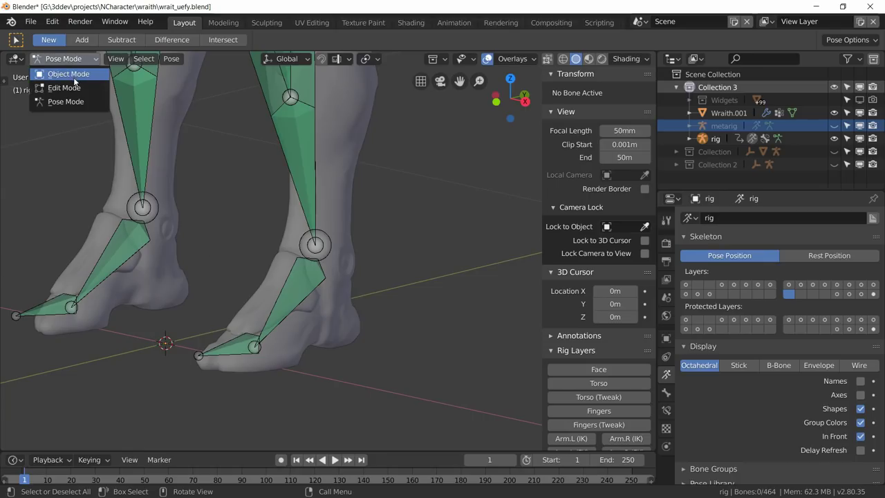
# Select the Wraith.001 mesh in Object Mode and switch it to Weight Paint mode.
pyautogui.click(75, 76)
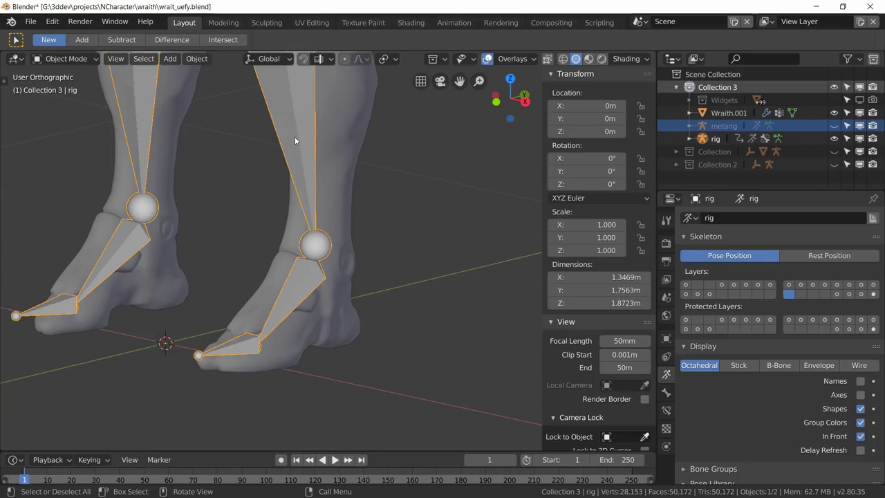
pyautogui.keyDown('shift'); pyautogui.click(341, 137); pyautogui.keyUp('shift')
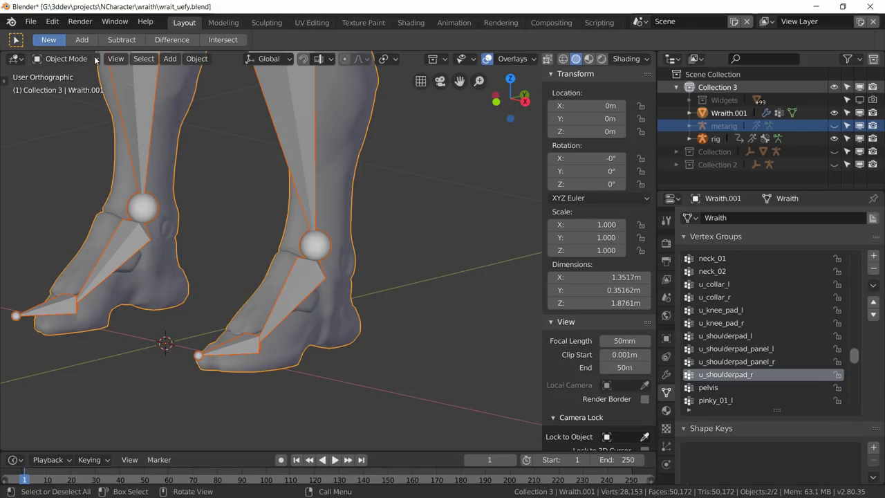
pyautogui.click(61, 60)
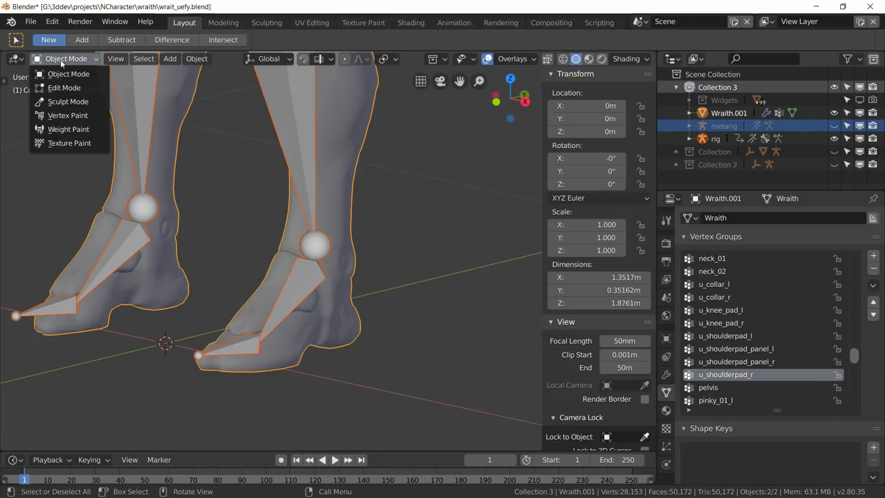
pyautogui.click(68, 130)
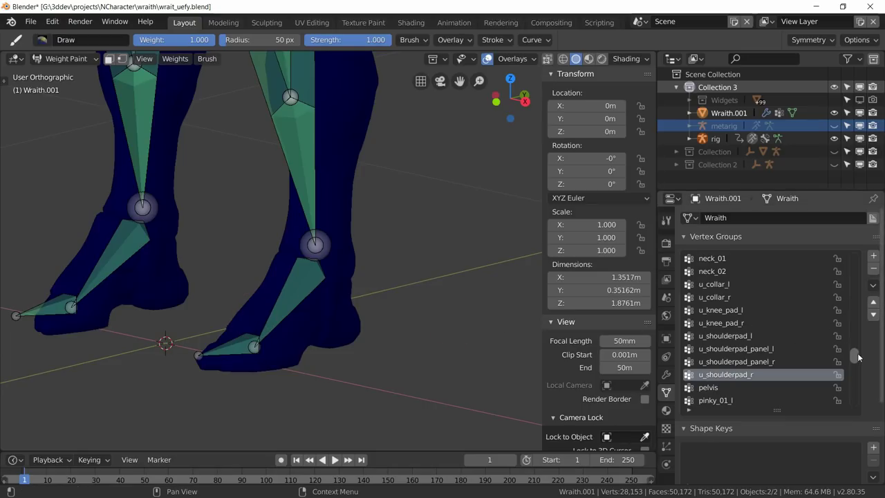
pyautogui.moveTo(857, 357); pyautogui.dragTo(855, 308)
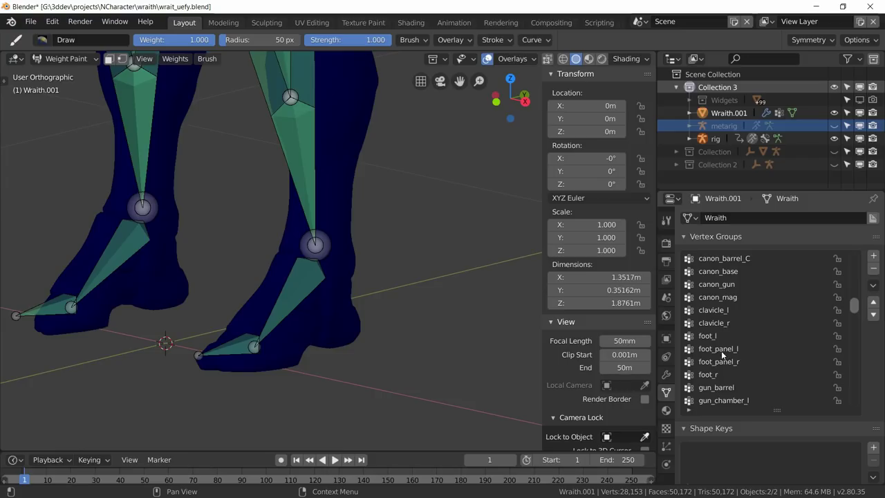
# With vertex masking on, select the foot_panel_l vertices and assign them to foot_l at weight 1.0.
pyautogui.click(721, 349)
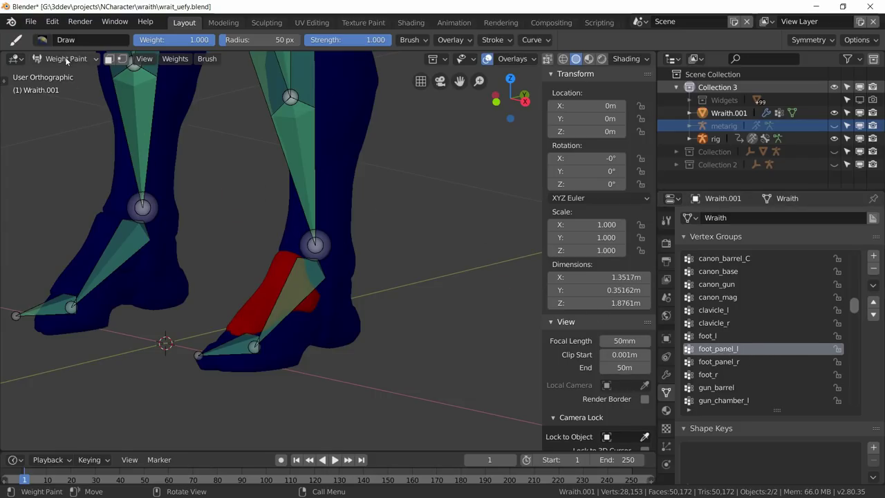
pyautogui.click(122, 59)
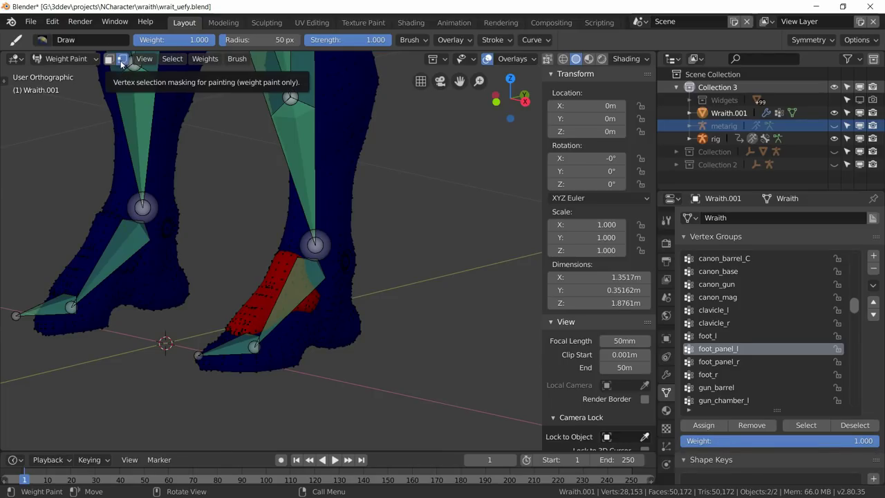
pyautogui.click(807, 425)
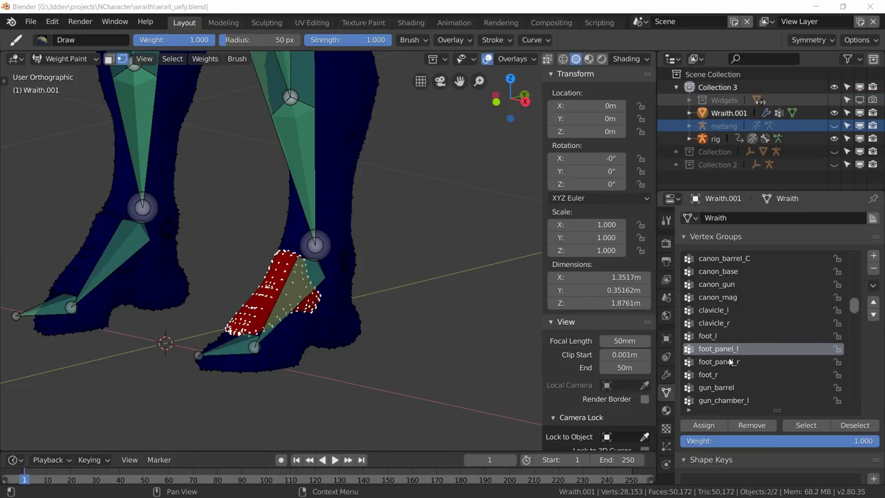
pyautogui.click(720, 337)
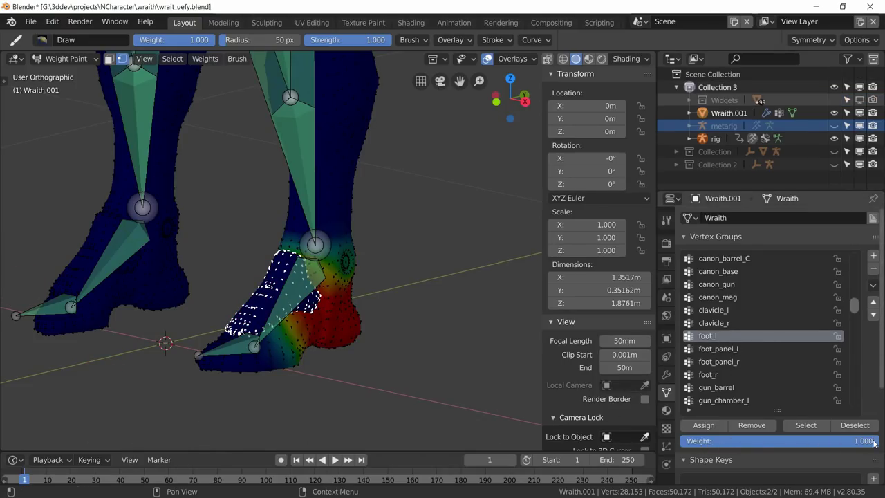
pyautogui.click(705, 425)
pyautogui.moveTo(291, 321); pyautogui.dragTo(138, 315, button='middle')
pyautogui.scroll(-2, 217, 319)
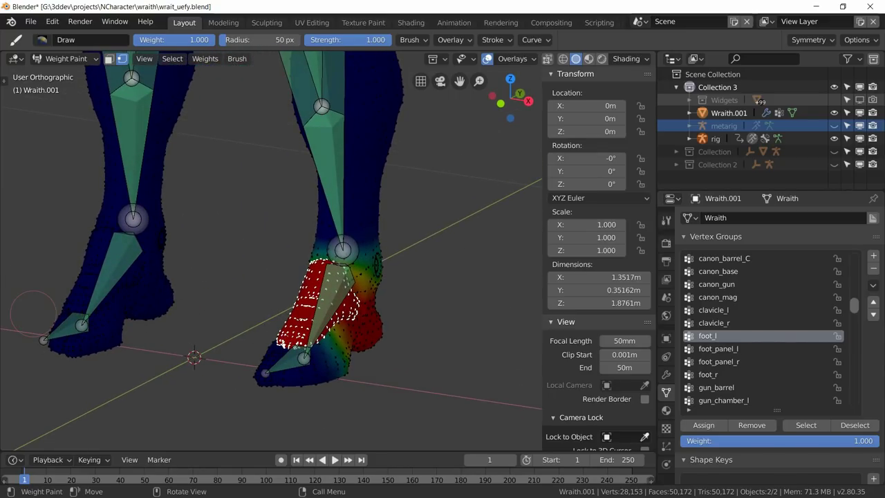
# Select the foot_panel_r vertices, assign them to foot_r at weight 1.0, then clear the selection.
pyautogui.click(718, 361)
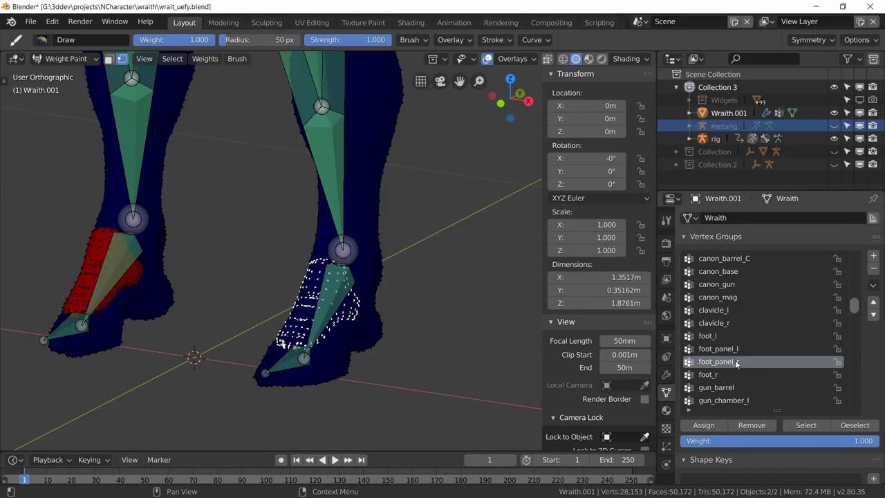
pyautogui.click(806, 424)
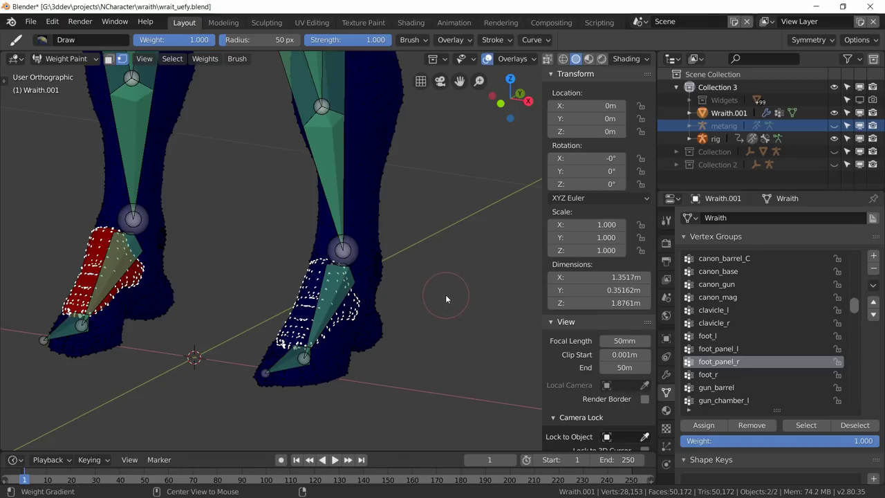
pyautogui.hotkey('alt', 'a')
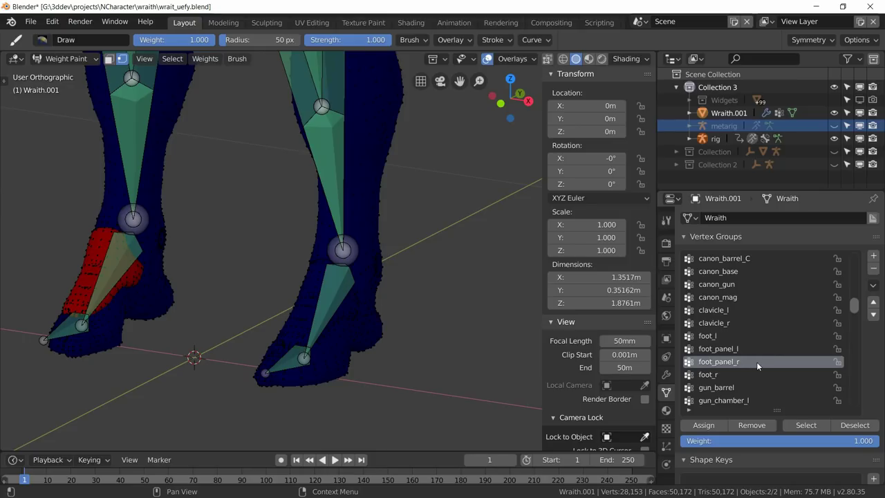
pyautogui.click(801, 426)
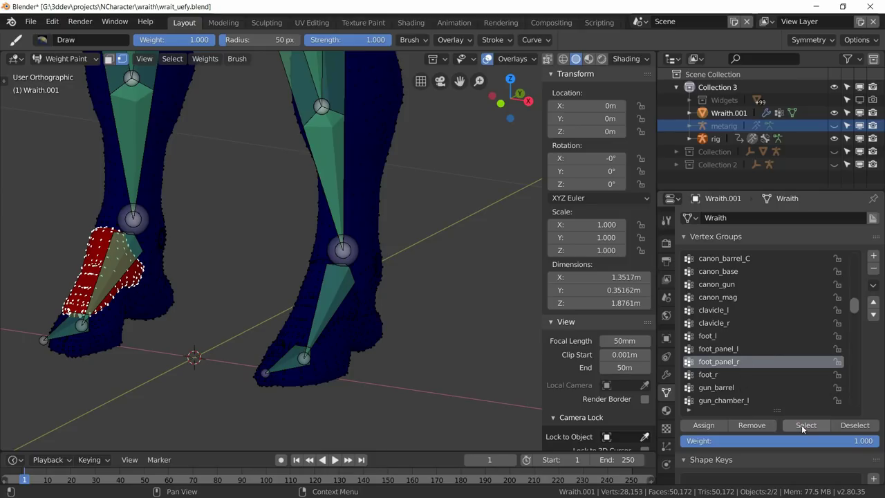
pyautogui.click(716, 373)
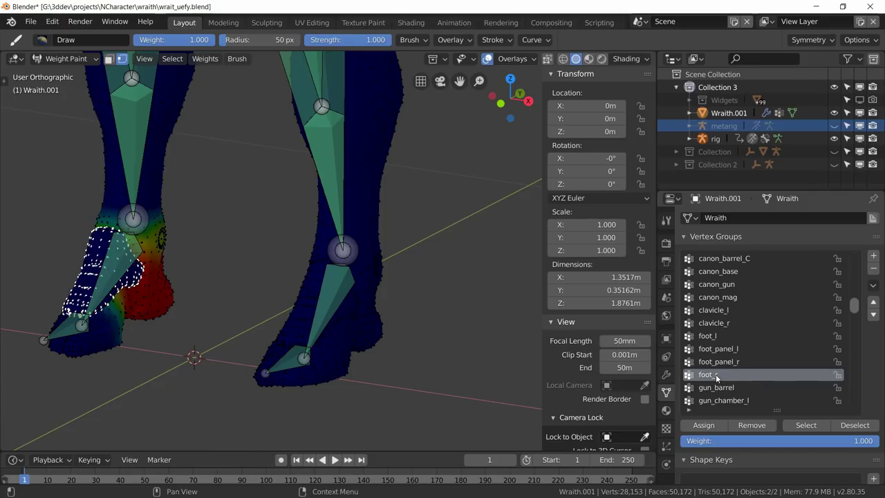
pyautogui.click(704, 425)
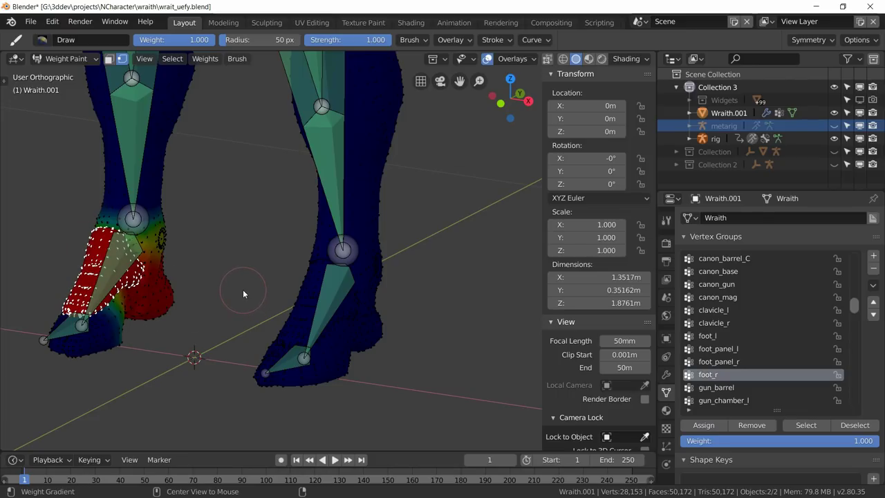
pyautogui.hotkey('alt', 'a')
# Put the mesh in Object Mode, the rig in Pose Mode, and show the Leg.L and Leg.R IK controls.
pyautogui.click(65, 58)
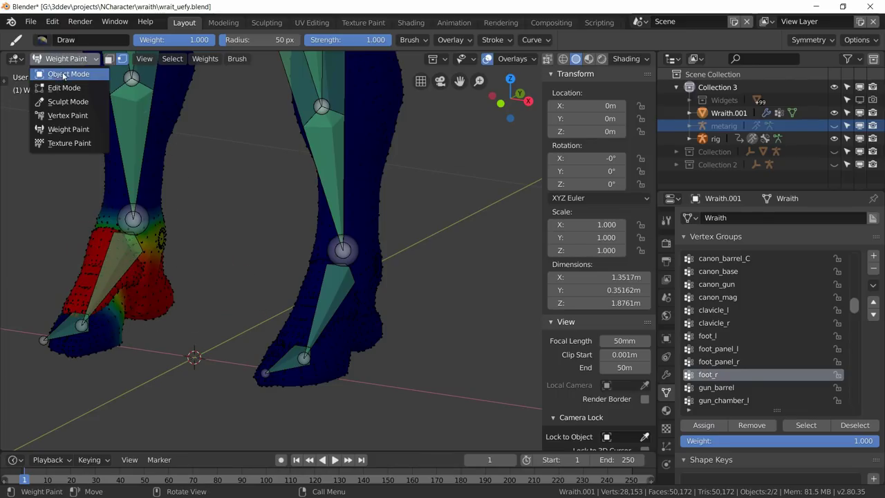
pyautogui.click(65, 74)
pyautogui.click(303, 234)
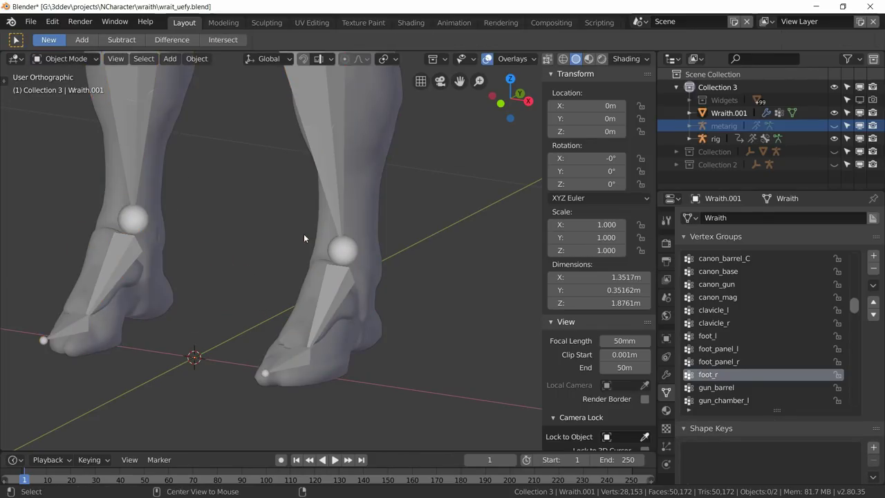
pyautogui.click(339, 291)
pyautogui.click(78, 61)
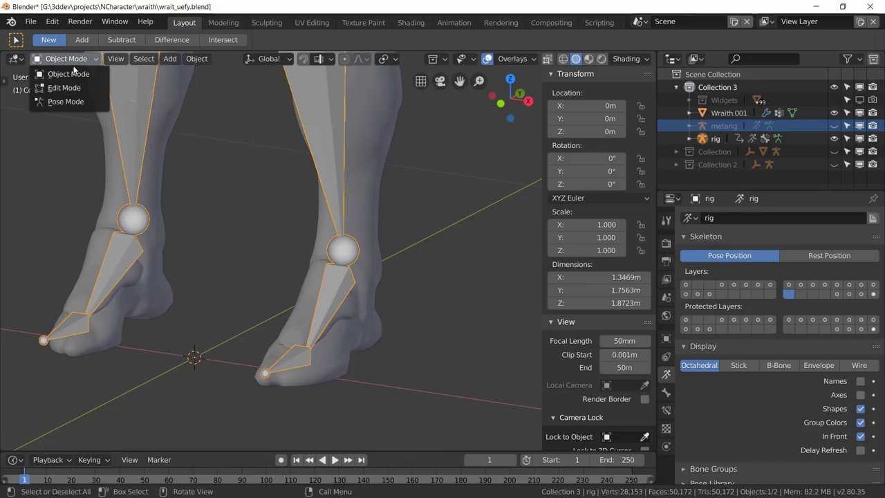
pyautogui.click(80, 103)
pyautogui.scroll(2, 347, 326)
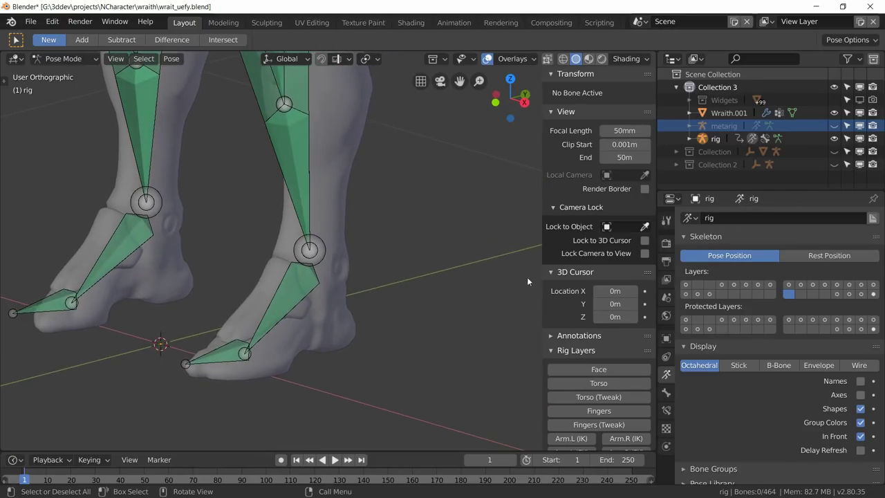
pyautogui.scroll(3, 529, 280)
pyautogui.scroll(-4, 610, 339)
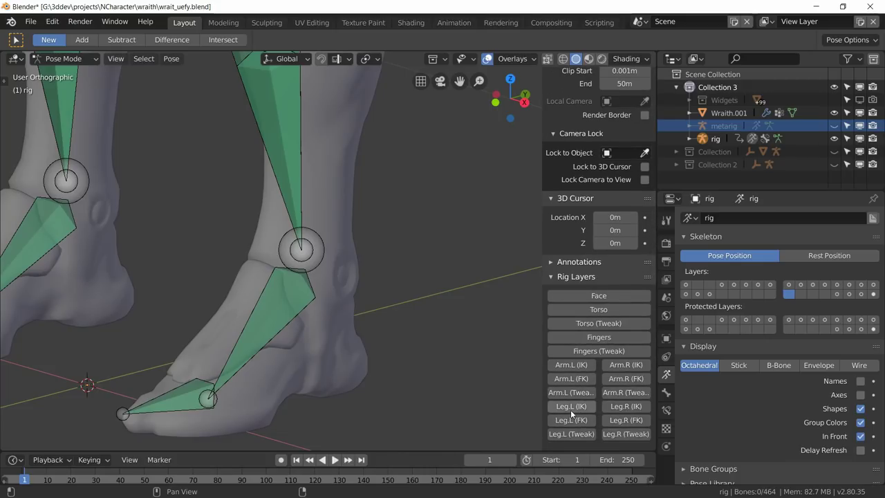
pyautogui.click(573, 407)
pyautogui.click(626, 405)
# Move the foot_ik.L control, then test-rotate the left heel control and cancel the rotation.
pyautogui.click(320, 398)
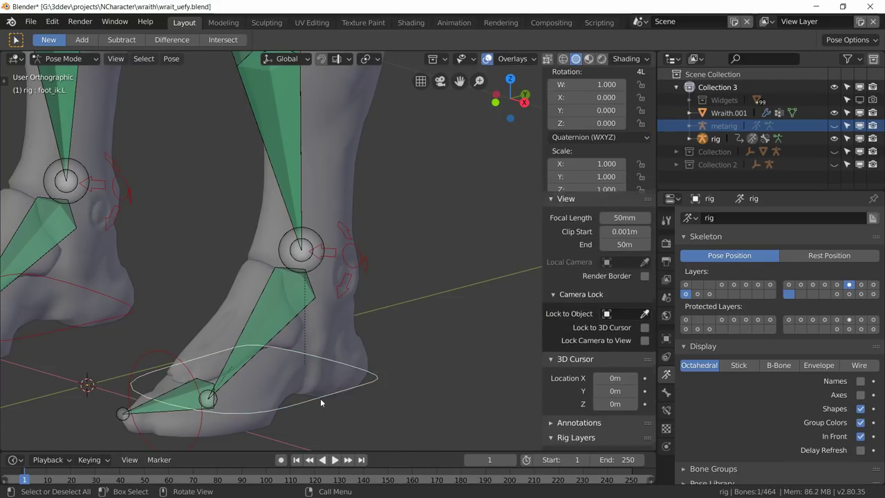
pyautogui.scroll(-3, 331, 315)
pyautogui.press('g')
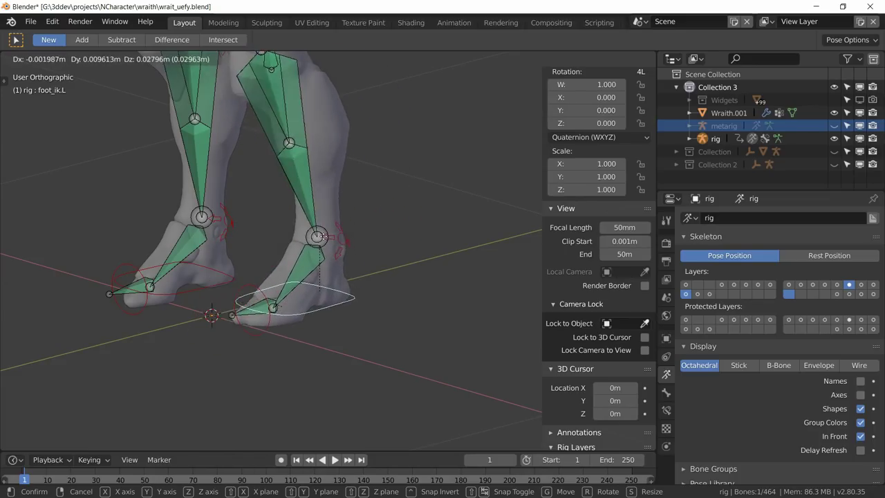
pyautogui.click(335, 249)
pyautogui.press('KP_3')
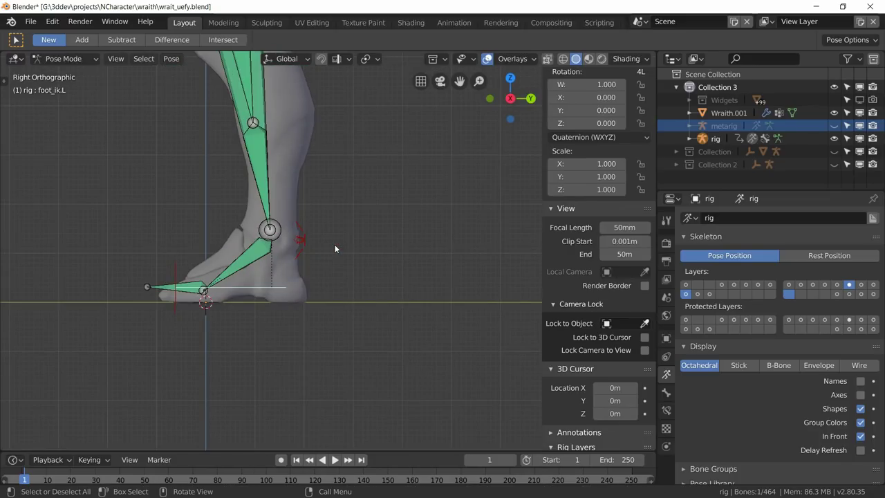
pyautogui.click(303, 239)
pyautogui.press('r')
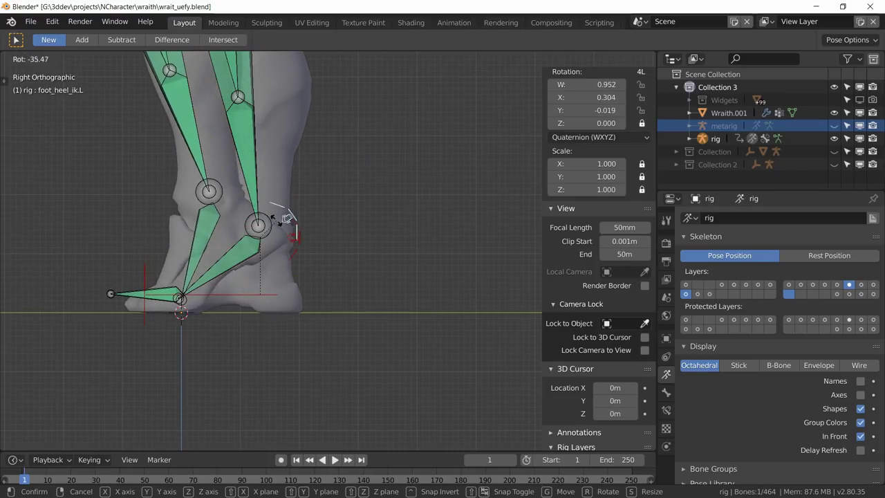
pyautogui.rightClick(275, 222)
pyautogui.scroll(-6, 273, 221)
pyautogui.moveTo(256, 190); pyautogui.dragTo(354, 265, button='middle')
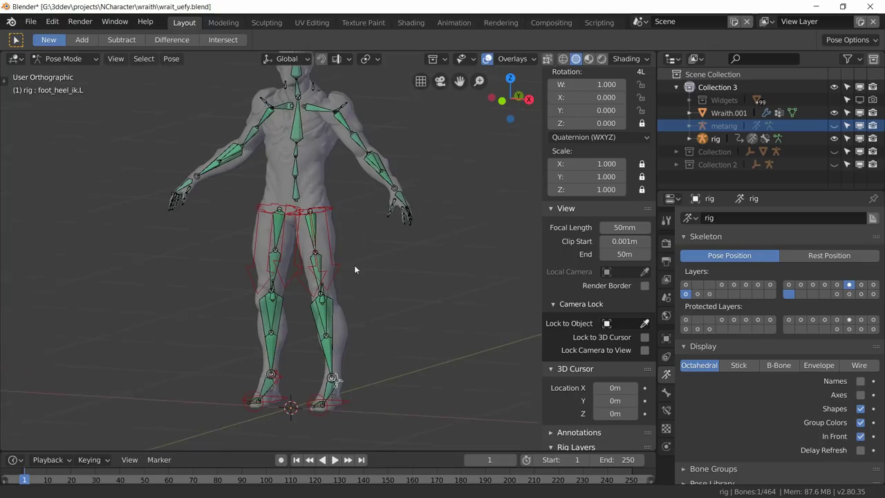
pyautogui.scroll(3, 345, 242)
# Save the blend file, deselect the bones and collapse all sidebar panels.
pyautogui.hotkey('ctrl', 's')
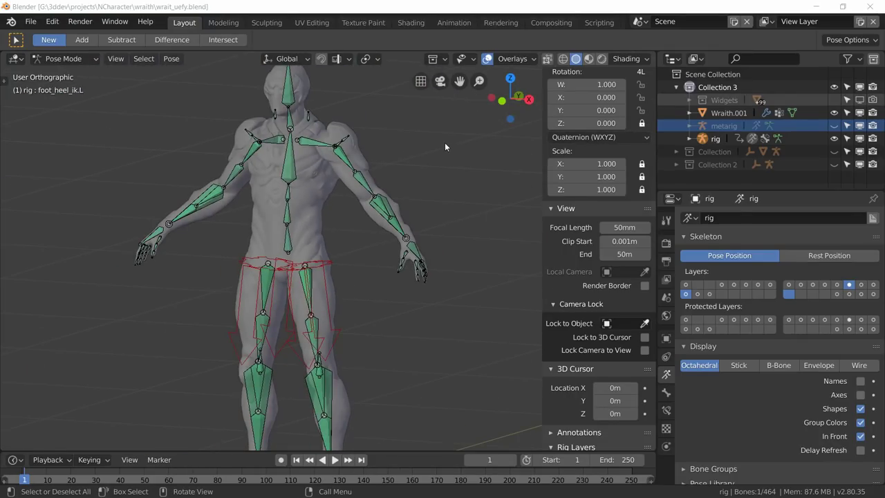
pyautogui.click(444, 142)
pyautogui.scroll(3, 599, 208)
pyautogui.click(553, 76)
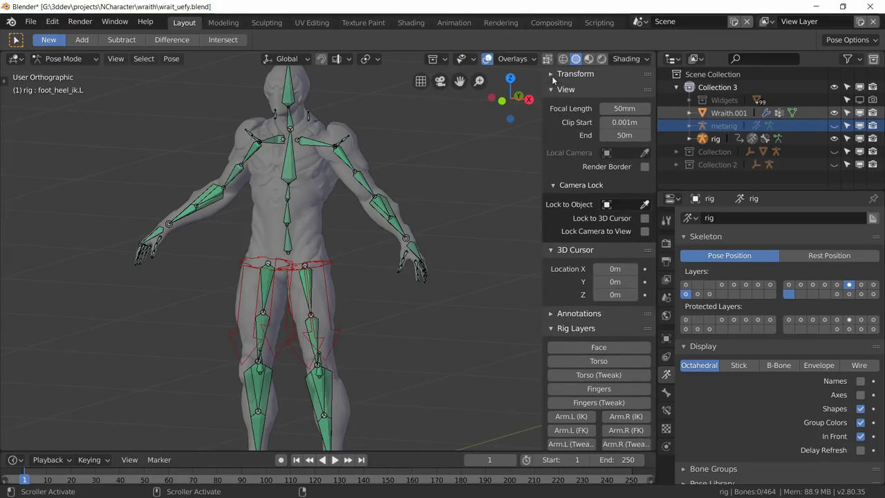
pyautogui.click(553, 89)
pyautogui.click(553, 103)
pyautogui.click(554, 133)
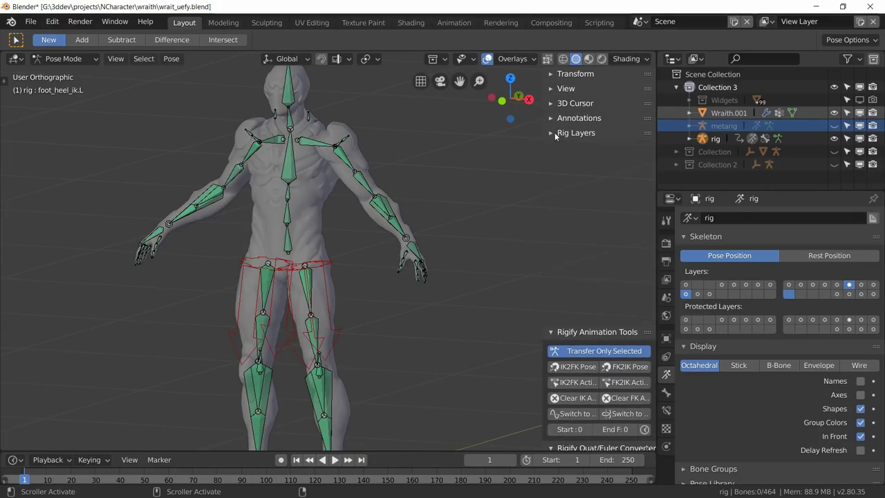
pyautogui.click(555, 149)
pyautogui.click(556, 165)
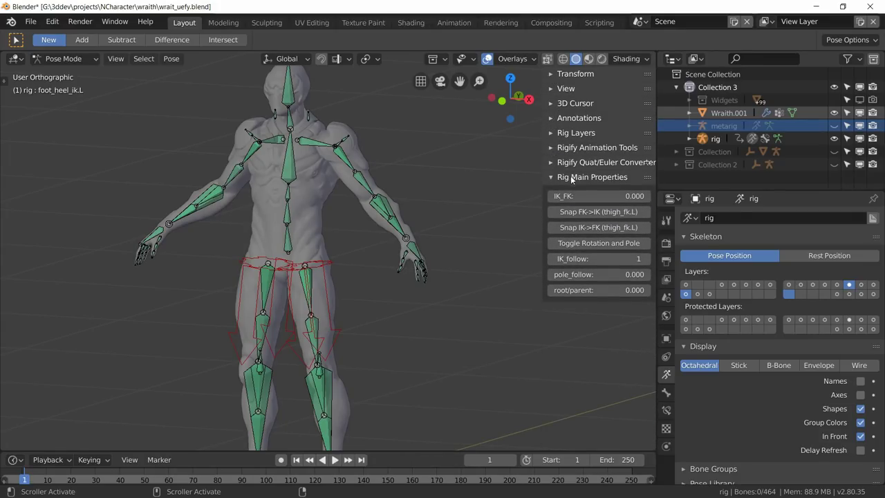
pyautogui.click(557, 178)
# Move Rig Layers and Rig Main Properties to the top, enable every rig layer, and hide the green bones.
pyautogui.moveTo(647, 133); pyautogui.dragTo(647, 73)
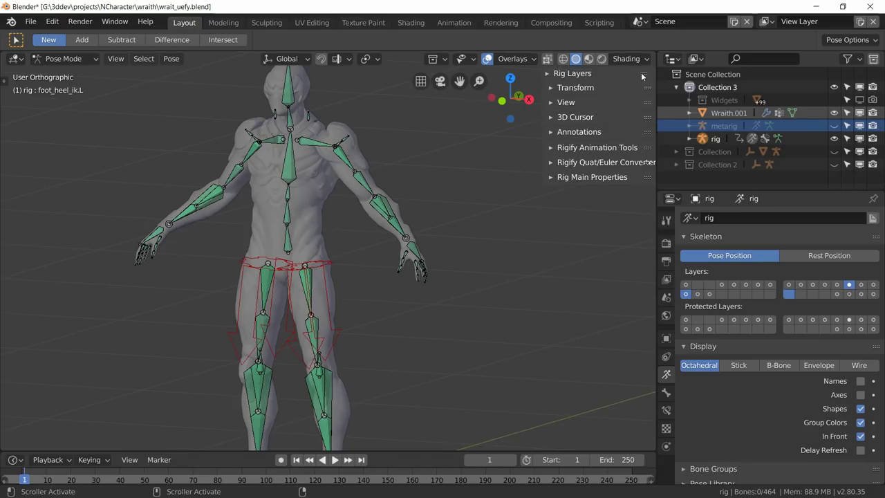
pyautogui.moveTo(652, 177); pyautogui.dragTo(648, 88)
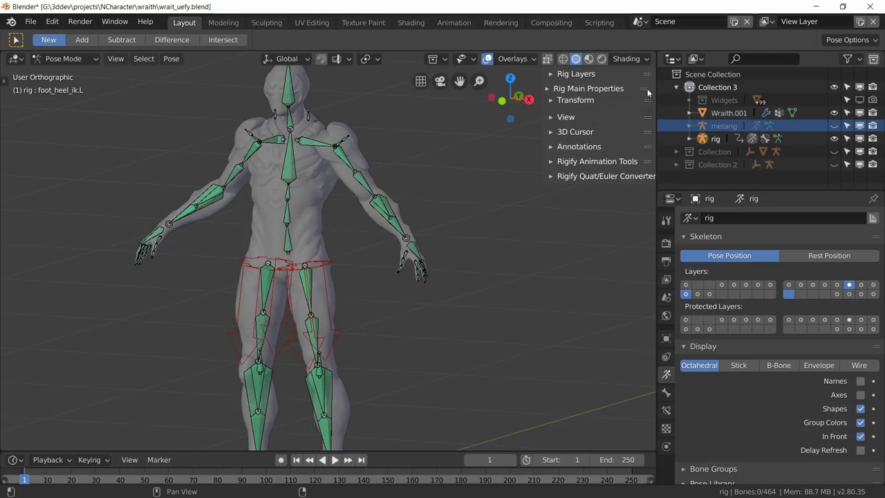
pyautogui.click(553, 78)
pyautogui.moveTo(561, 92)
pyautogui.mouseDown()
pyautogui.moveTo(576, 235)
pyautogui.moveTo(603, 230)
pyautogui.moveTo(611, 105)
pyautogui.mouseUp()
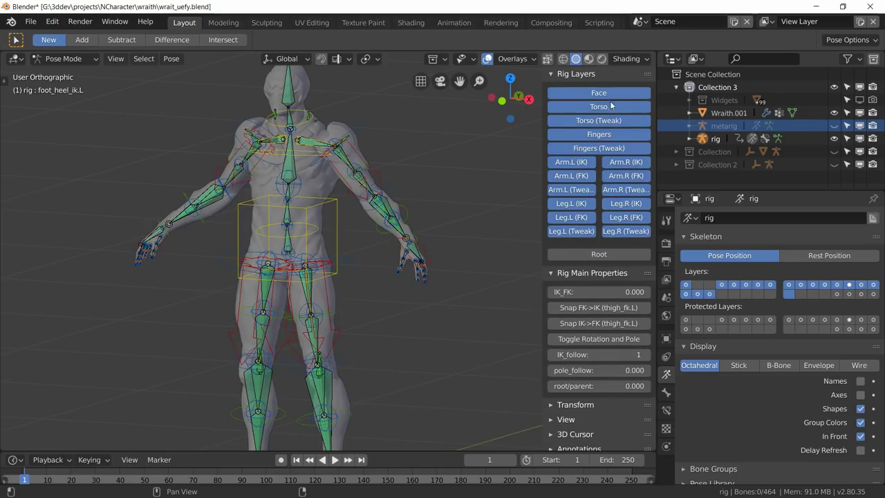
pyautogui.click(788, 294)
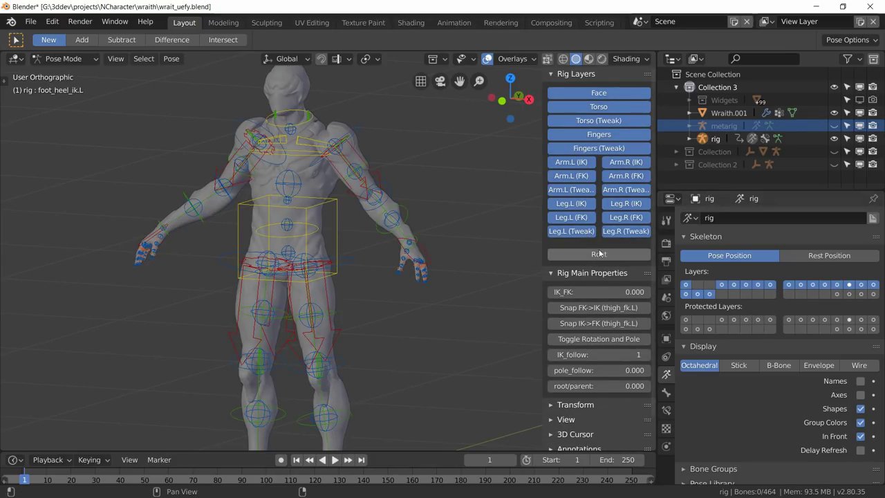
pyautogui.scroll(-2, 355, 304)
# Select the torso control and trial-move it through the body.
pyautogui.scroll(5, 355, 271)
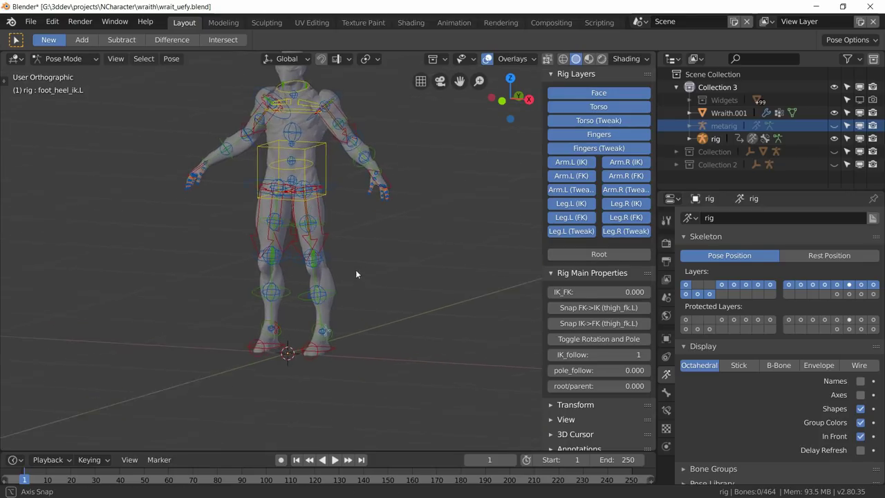
pyautogui.moveTo(333, 294)
pyautogui.mouseDown(button='middle')
pyautogui.moveTo(289, 310)
pyautogui.moveTo(305, 302)
pyautogui.moveTo(258, 270)
pyautogui.moveTo(227, 274)
pyautogui.moveTo(326, 298)
pyautogui.moveTo(331, 307)
pyautogui.mouseUp(button='middle')
pyautogui.scroll(4, 313, 366)
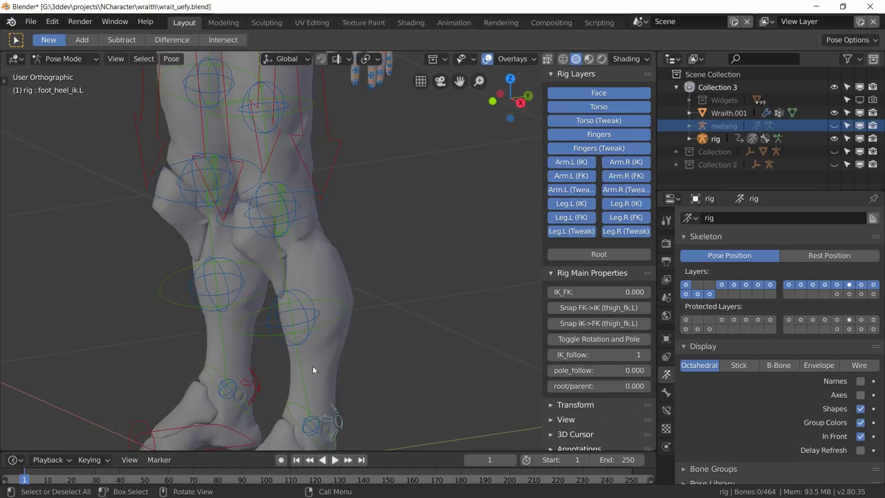
pyautogui.scroll(-5, 340, 340)
pyautogui.moveTo(343, 344); pyautogui.dragTo(347, 265, button='middle')
pyautogui.scroll(3, 333, 236)
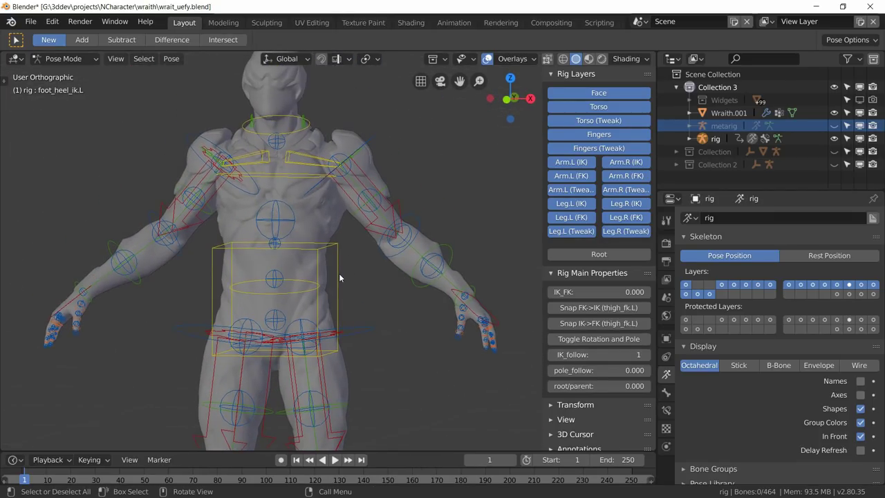
pyautogui.click(338, 274)
pyautogui.press('g')
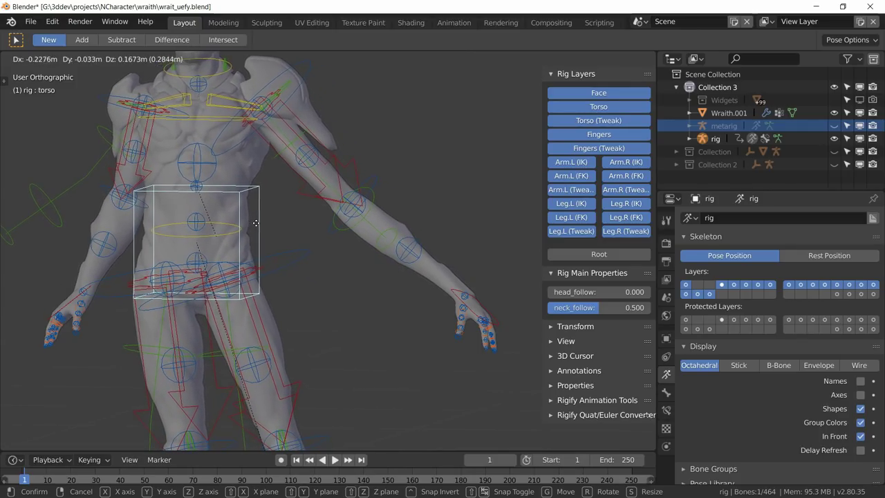
pyautogui.click(332, 273)
# Zoom in on the chest and select the left upper arm control.
pyautogui.moveTo(340, 204); pyautogui.dragTo(368, 204, button='middle')
pyautogui.scroll(4, 341, 269)
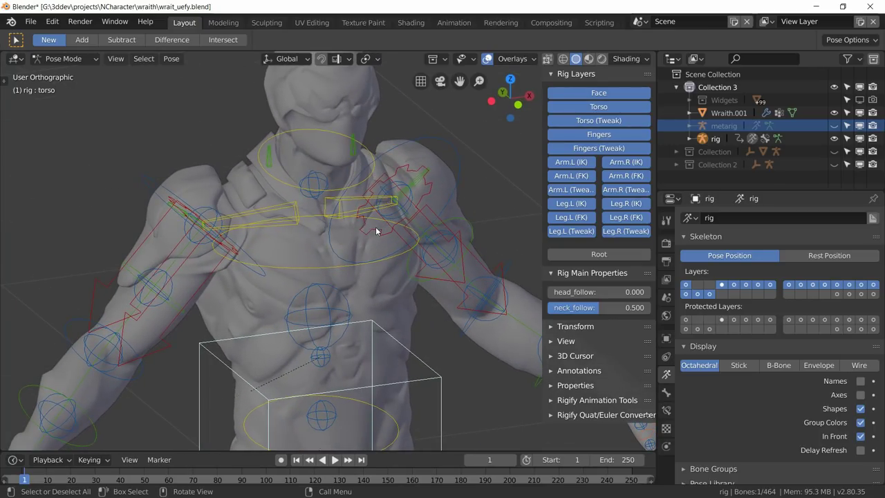
pyautogui.click(376, 230)
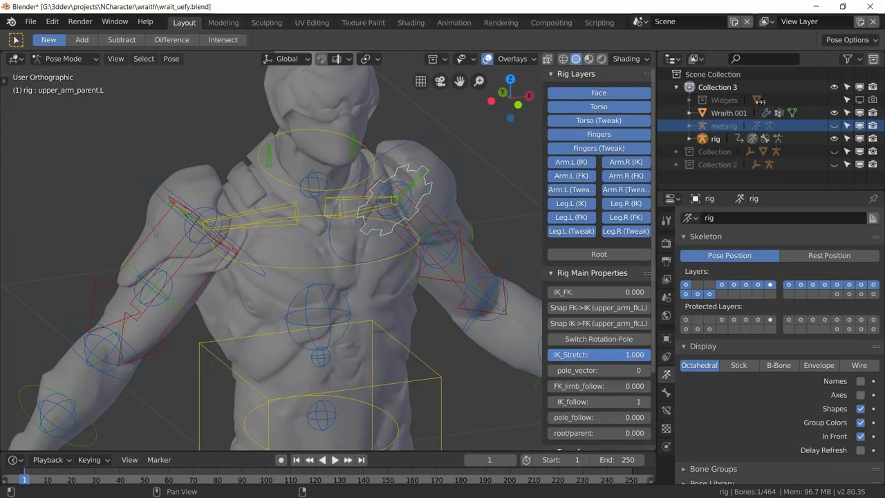
# Set IK_Stretch to 0.000 on the left and right upper arm controls.
pyautogui.moveTo(630, 355); pyautogui.dragTo(552, 354)
pyautogui.moveTo(223, 251); pyautogui.dragTo(172, 217, button='middle')
pyautogui.click(172, 217)
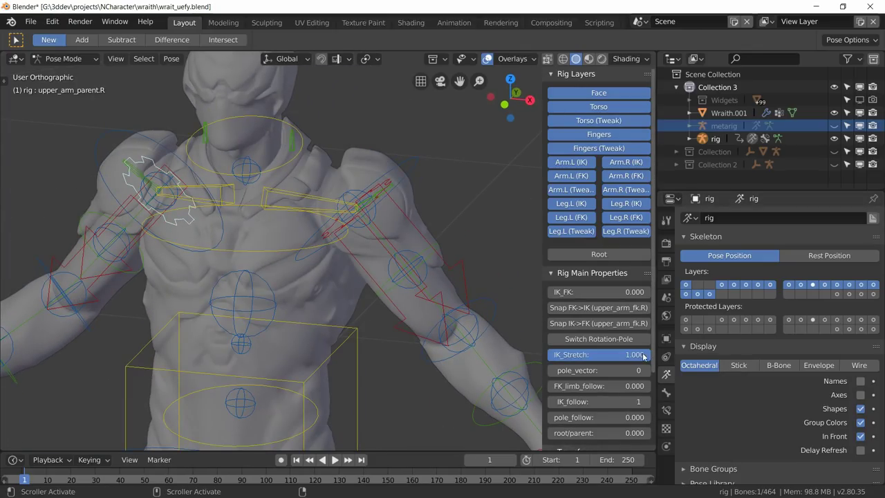
pyautogui.moveTo(639, 355); pyautogui.dragTo(554, 355)
# Set IK_Stretch to 0.000 on the left and right thigh parent controls.
pyautogui.keyDown('shift'); pyautogui.moveTo(378, 413); pyautogui.dragTo(330, 186, button='middle'); pyautogui.keyUp('shift')
pyautogui.click(281, 287)
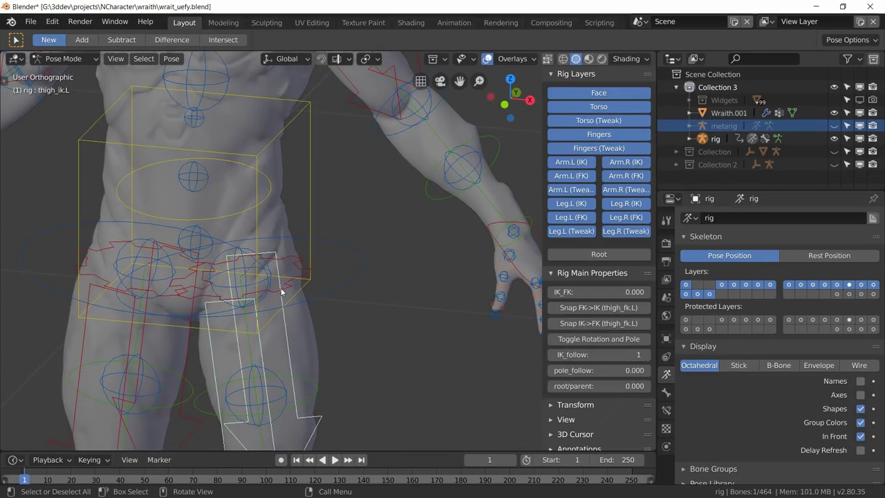
pyautogui.click(280, 287)
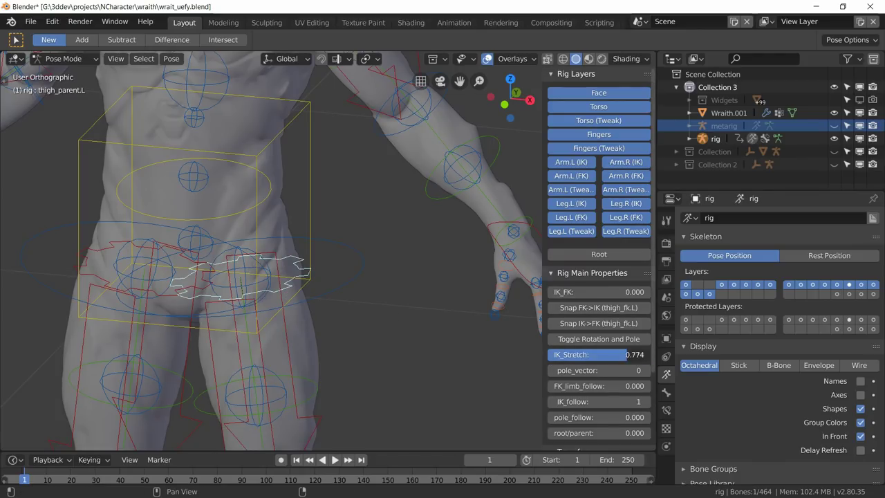
pyautogui.moveTo(639, 354); pyautogui.dragTo(554, 355)
pyautogui.click(155, 291)
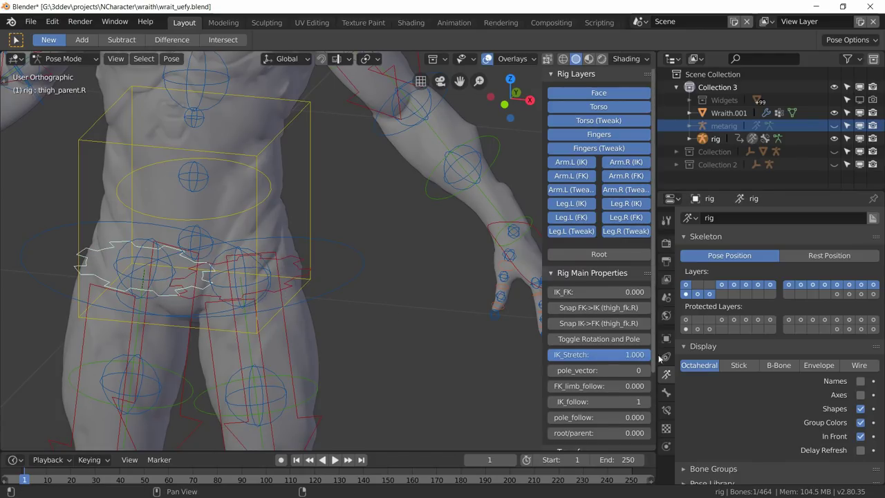
pyautogui.moveTo(639, 354); pyautogui.dragTo(553, 354)
pyautogui.scroll(-5, 379, 285)
pyautogui.moveTo(379, 286); pyautogui.dragTo(365, 291, button='middle')
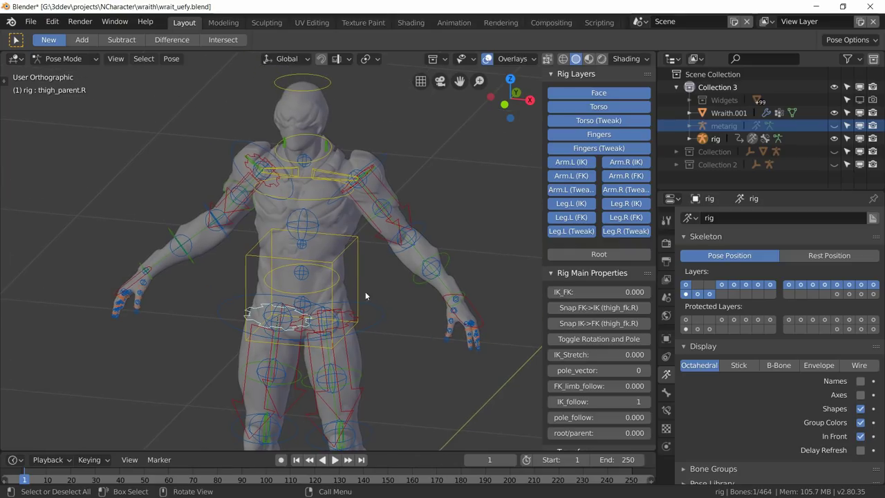
pyautogui.click(355, 278)
# Move the torso control to check the limbs no longer stretch, then cancel a second test move.
pyautogui.press('g')
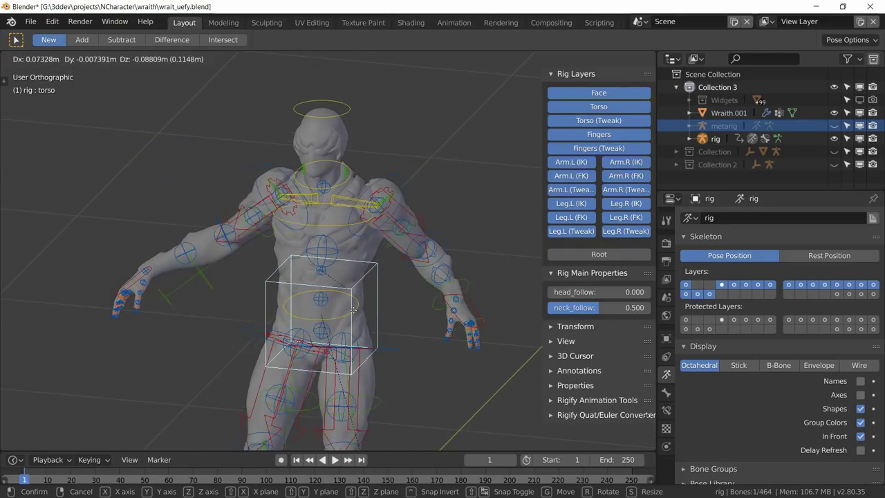
pyautogui.click(348, 318)
pyautogui.press('g')
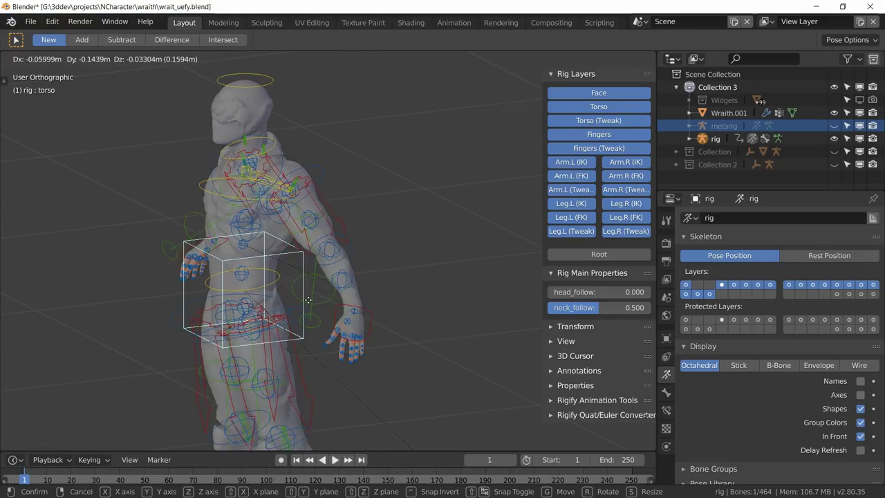
pyautogui.press('Escape')
pyautogui.scroll(3, 379, 291)
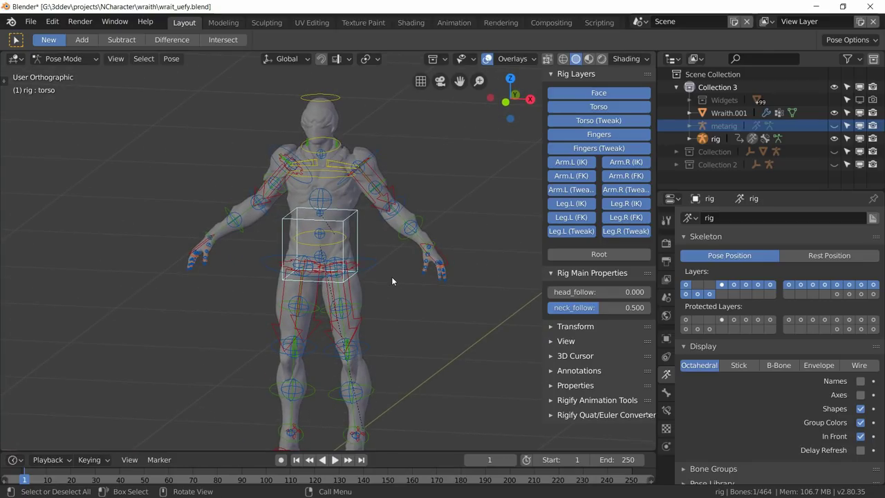
pyautogui.moveTo(391, 281); pyautogui.dragTo(358, 280, button='middle')
pyautogui.scroll(-1, 102, 144)
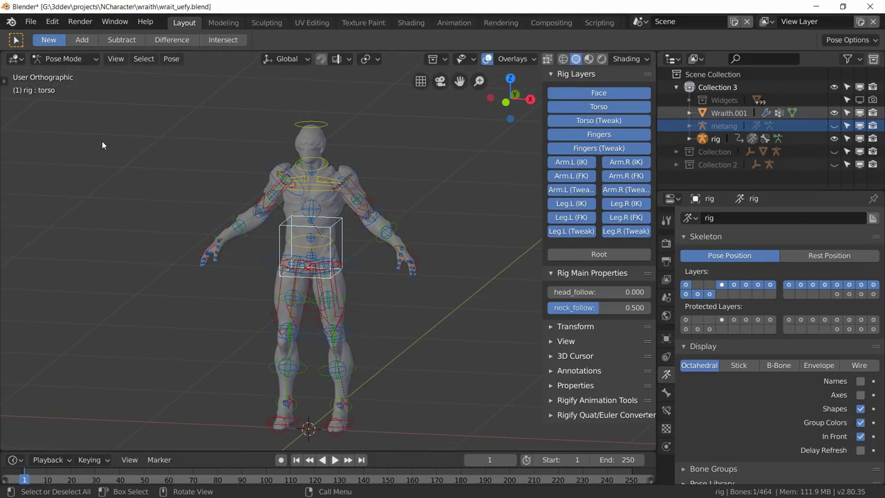
pyautogui.click(65, 59)
# In Object Mode, rename the rig object to 'Armature' in the Outliner and make it active again.
pyautogui.click(64, 73)
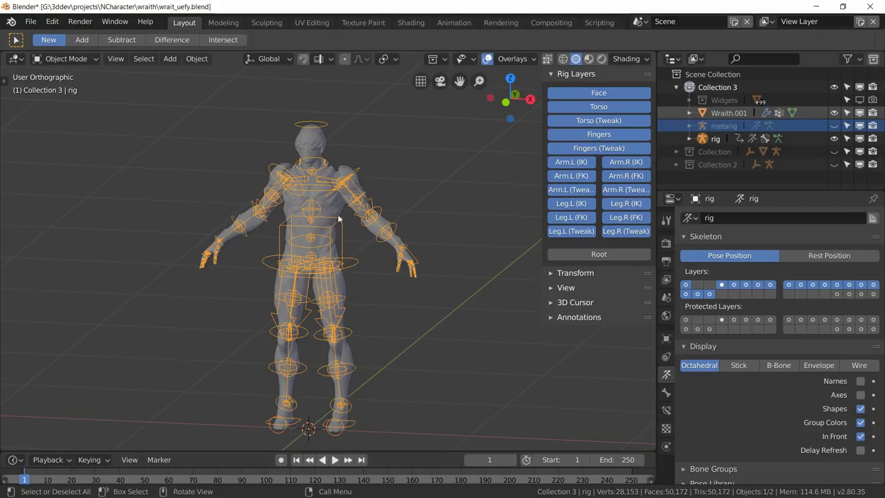
pyautogui.doubleClick(715, 139)
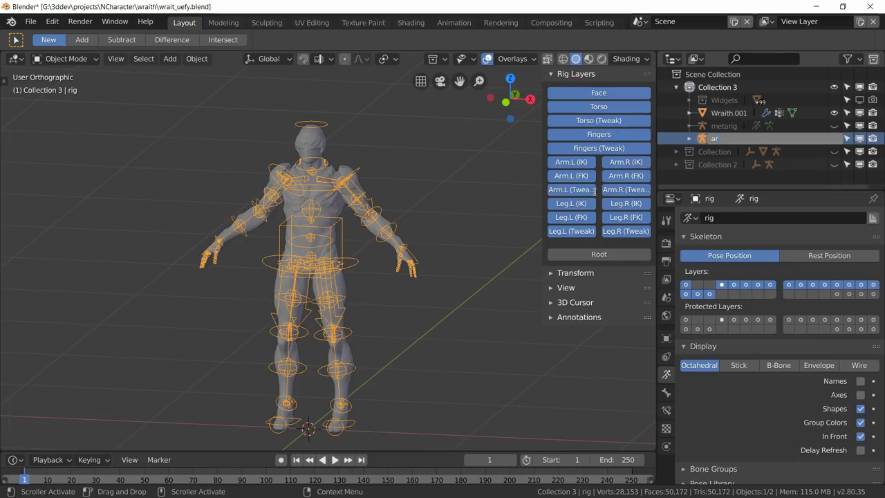
pyautogui.write('a')
pyautogui.press('BackSpace')
pyautogui.write('A')
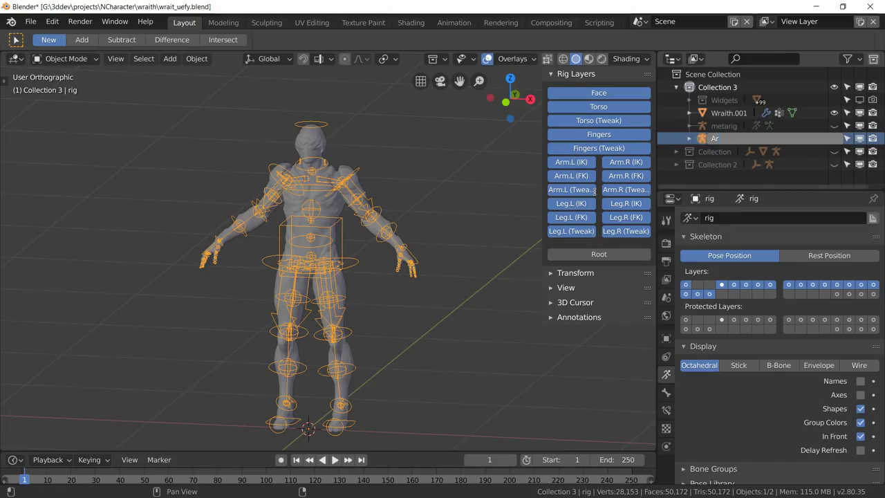
pyautogui.write('rmature')
pyautogui.press('Return')
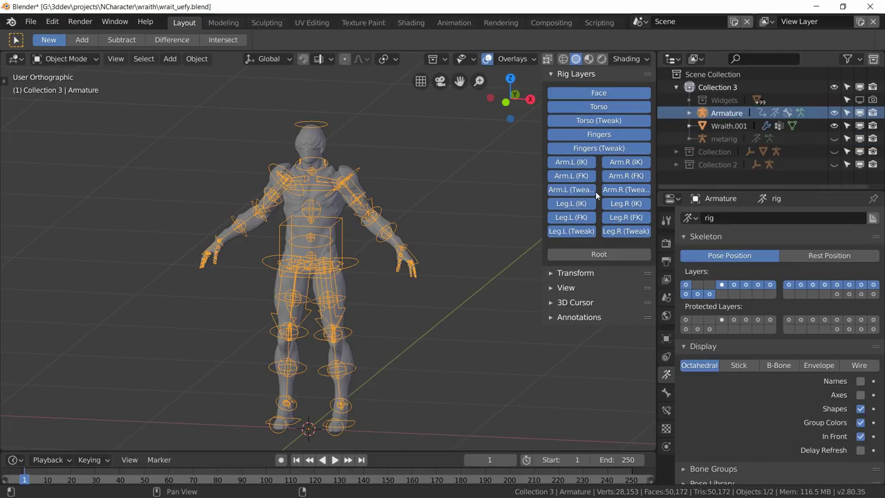
pyautogui.click(335, 213)
pyautogui.scroll(3, 335, 213)
pyautogui.keyDown('shift'); pyautogui.moveTo(345, 213); pyautogui.dragTo(348, 240, button='middle'); pyautogui.keyUp('shift')
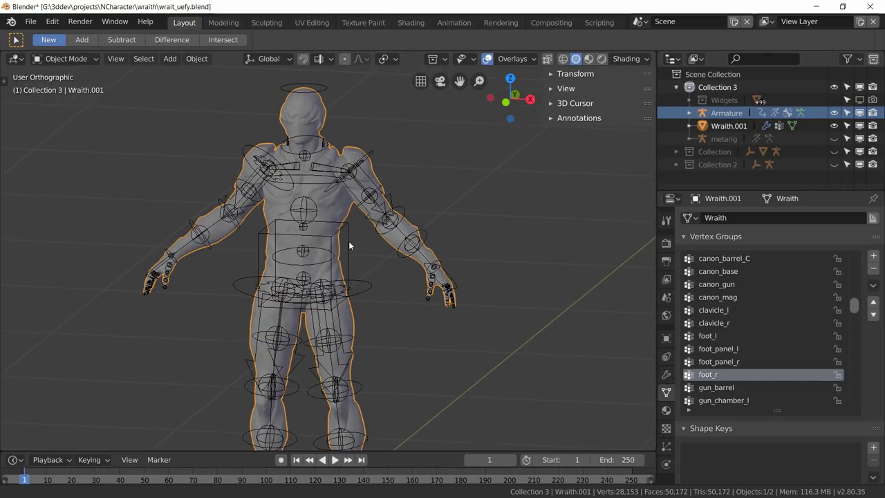
pyautogui.click(349, 237)
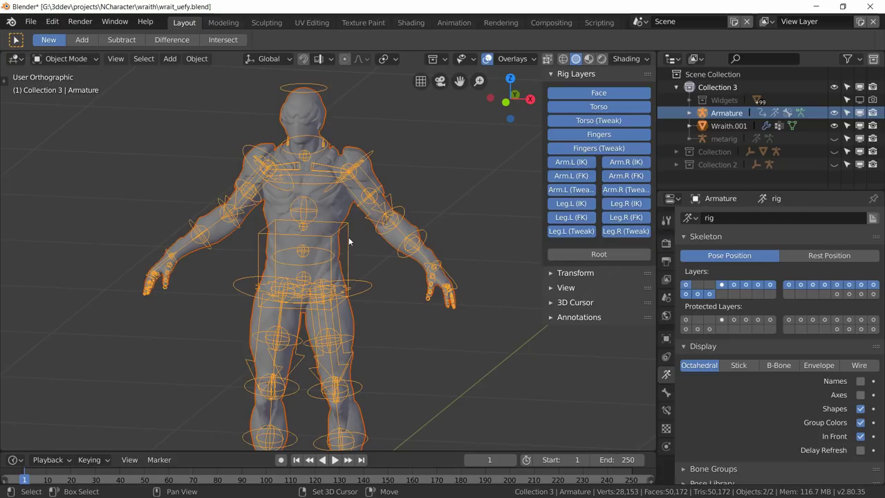
# Export FBX over wraith_uefy.fbx with Selected Objects and Only Deform Bones enabled.
pyautogui.click(64, 59)
pyautogui.click(31, 21)
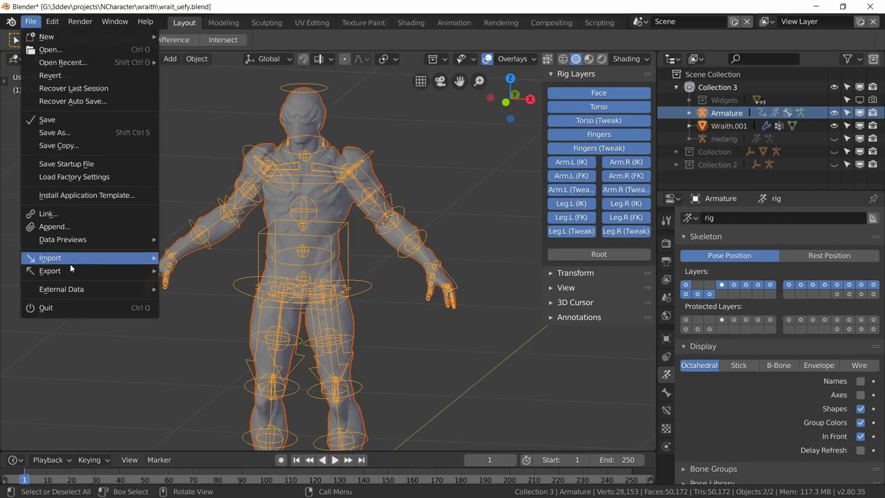
pyautogui.moveTo(90, 271)
pyautogui.click(223, 297)
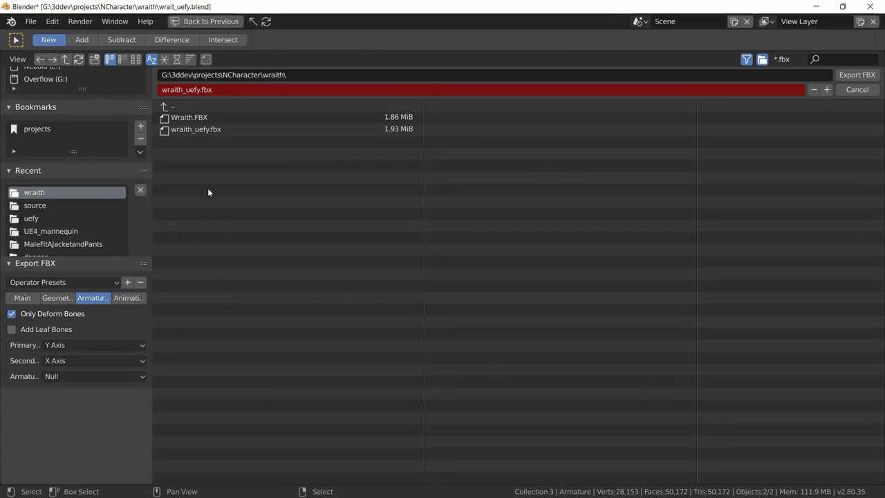
pyautogui.click(199, 131)
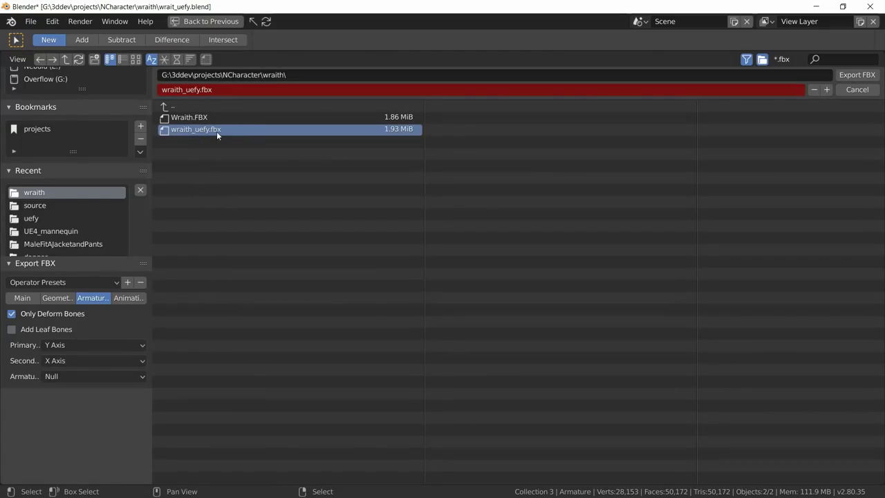
pyautogui.click(25, 298)
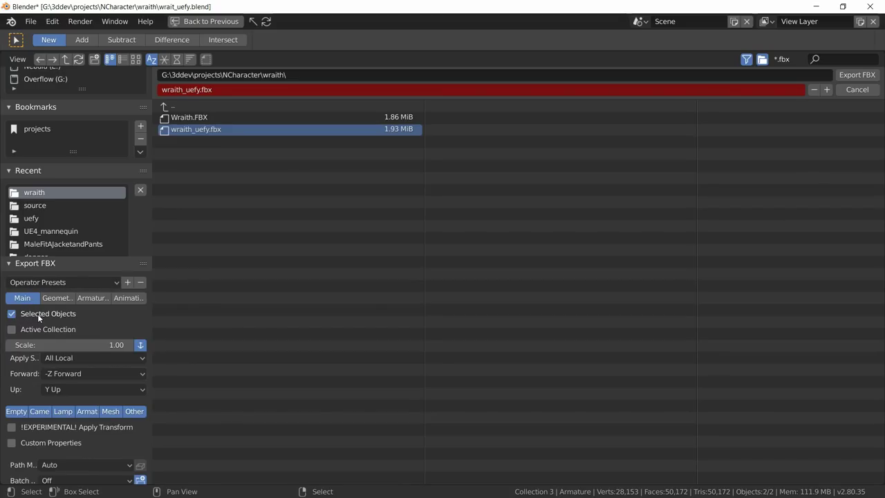
pyautogui.click(96, 299)
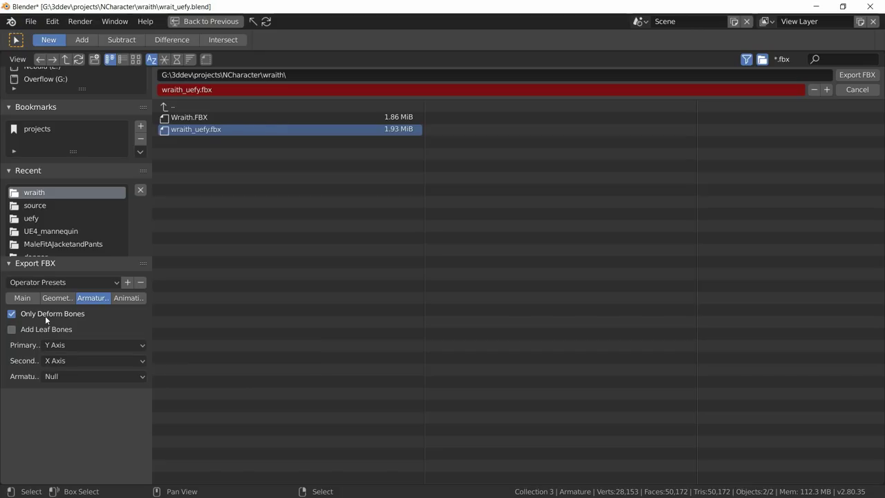
pyautogui.click(855, 75)
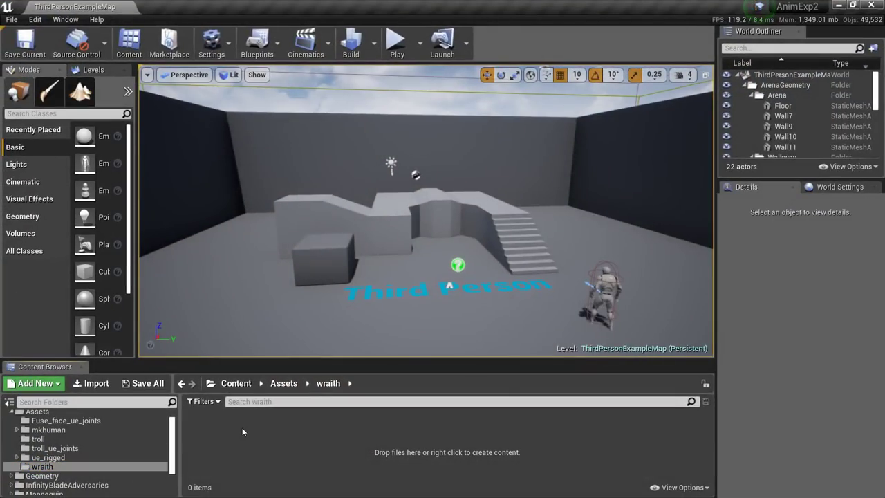
# Import wraith_uefy.fbx into the Assets/wraith folder with the default FBX import options.
pyautogui.click(93, 383)
pyautogui.click(231, 116)
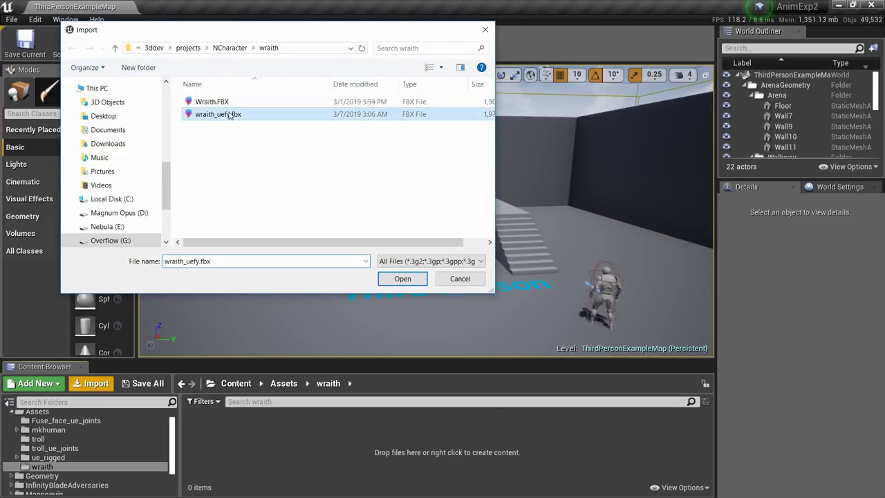
pyautogui.click(400, 278)
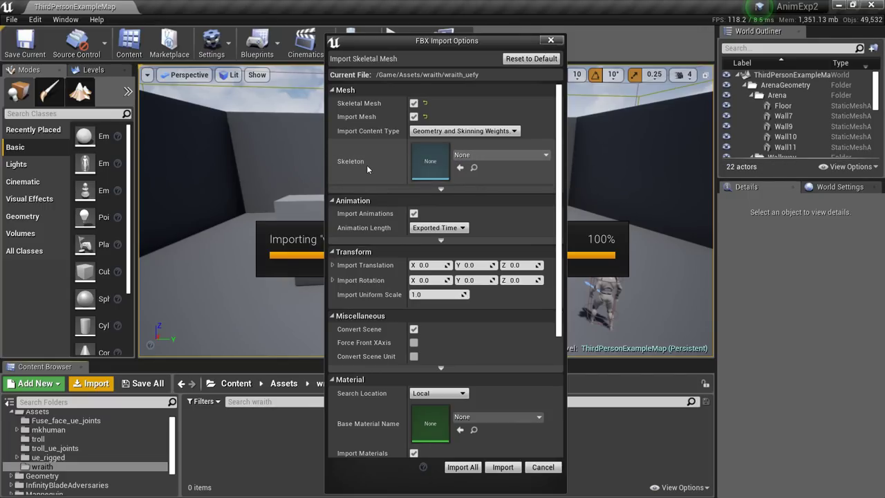
pyautogui.click(502, 467)
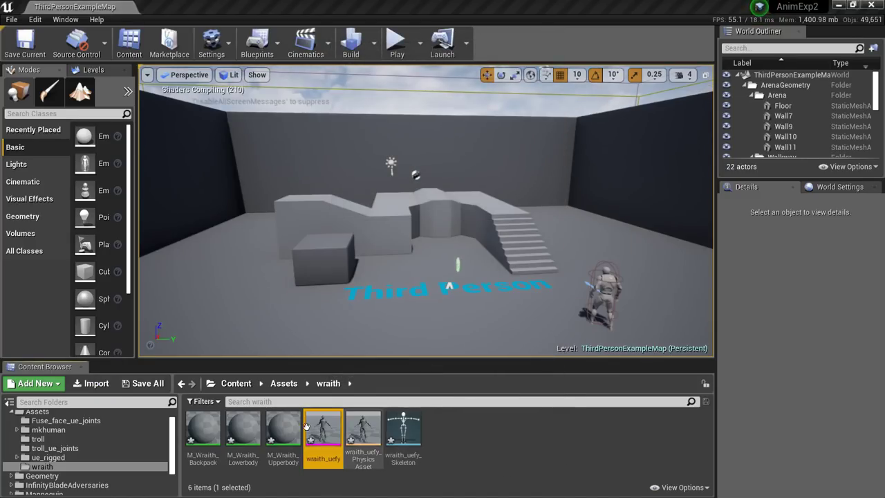
# Delete the three imported materials: M_Wraith_Backpack, Lowerbody and Upperbody.
pyautogui.click(204, 430)
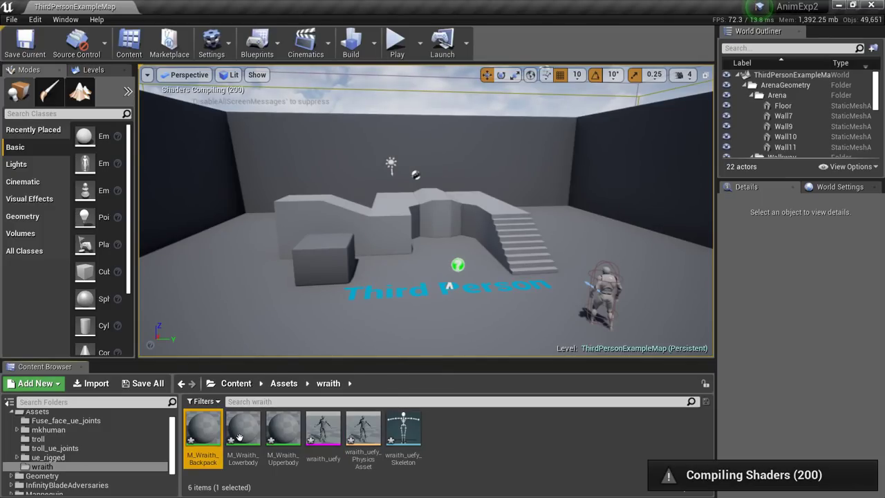
pyautogui.keyDown('shift'); pyautogui.click(282, 434); pyautogui.keyUp('shift')
pyautogui.press('Delete')
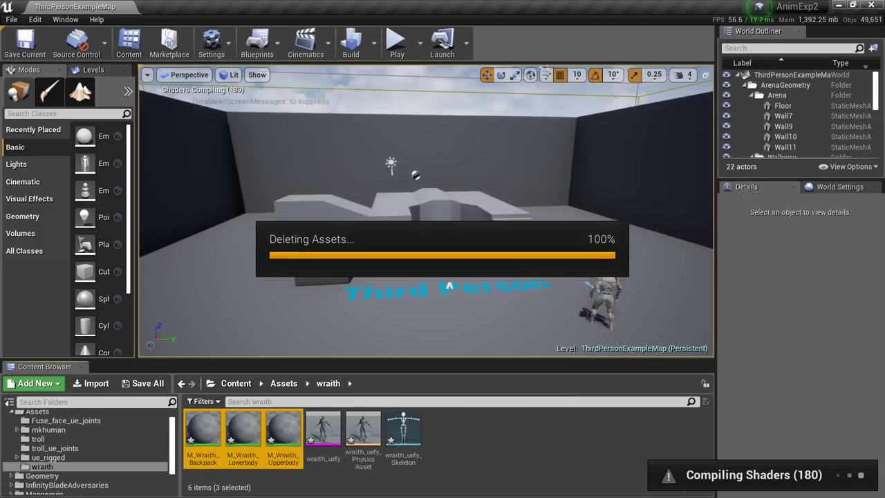
# Save all remaining wraith assets and open the wraith_uefy mesh in its editor.
pyautogui.click(143, 383)
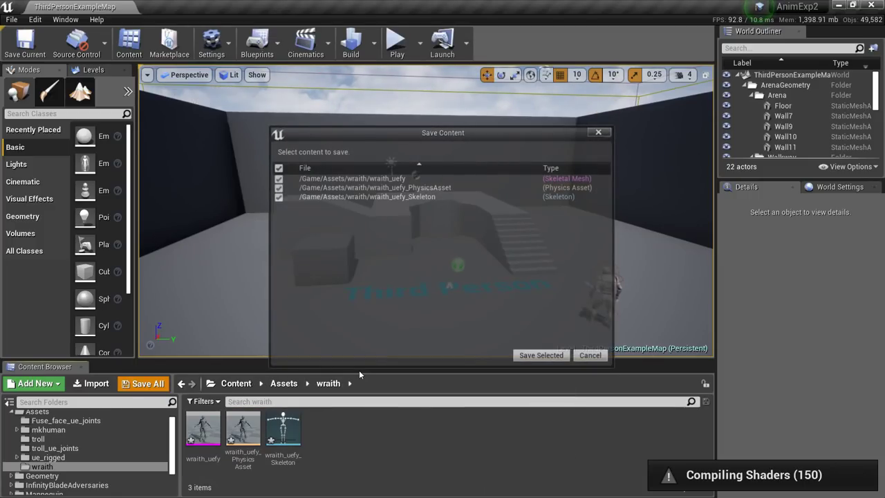
pyautogui.press('Return')
pyautogui.doubleClick(295, 429)
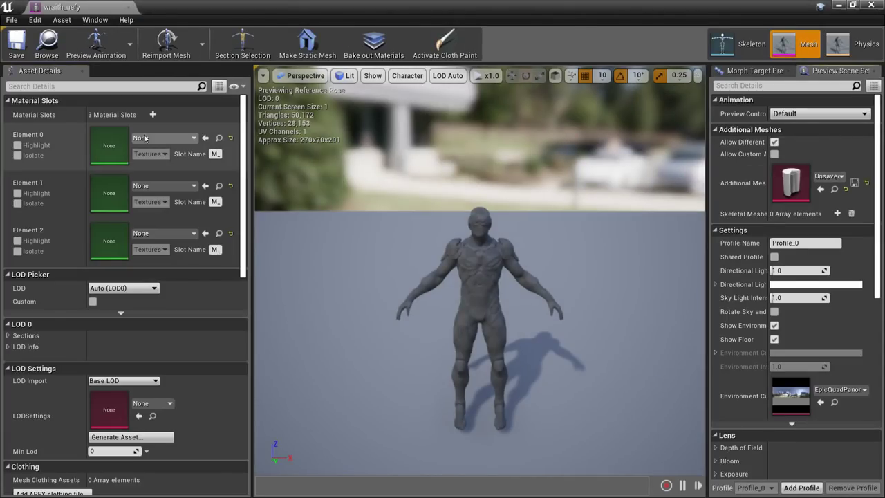
# Assign M_Wraith_Lowerbody to Element 0, Upperbody to Element 1, and Backpack to Element 2.
pyautogui.click(146, 137)
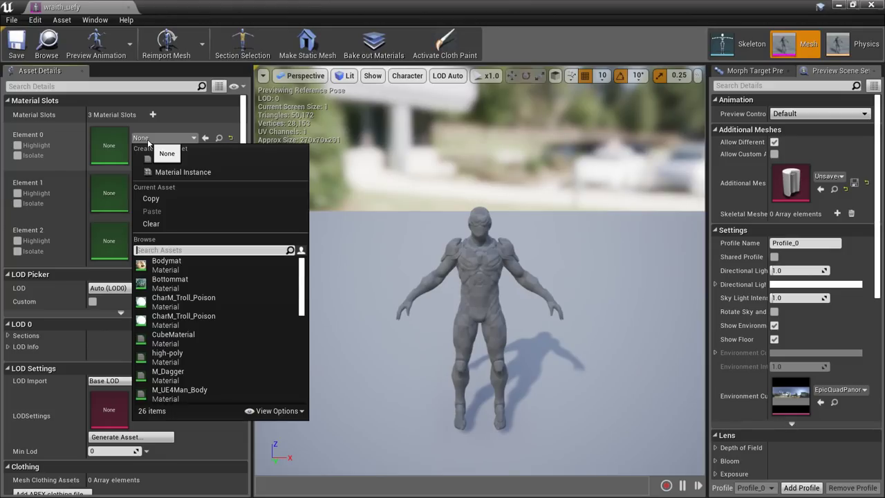
pyautogui.write('lower')
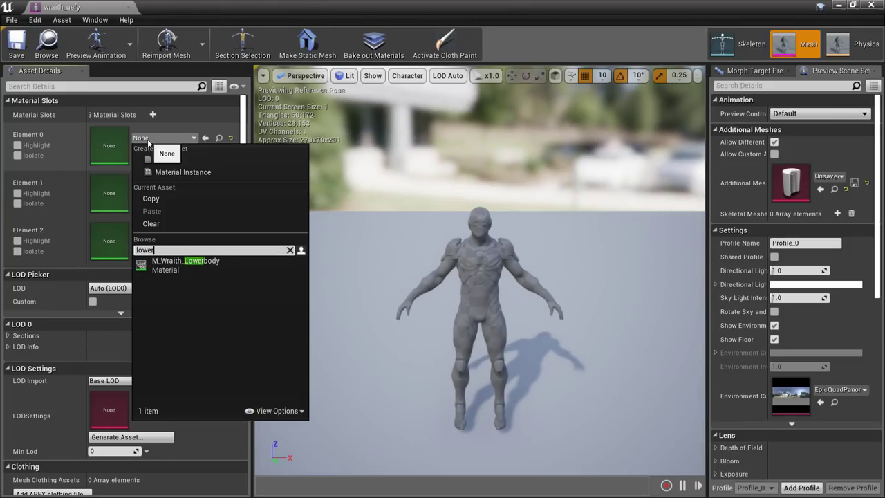
pyautogui.press('Return')
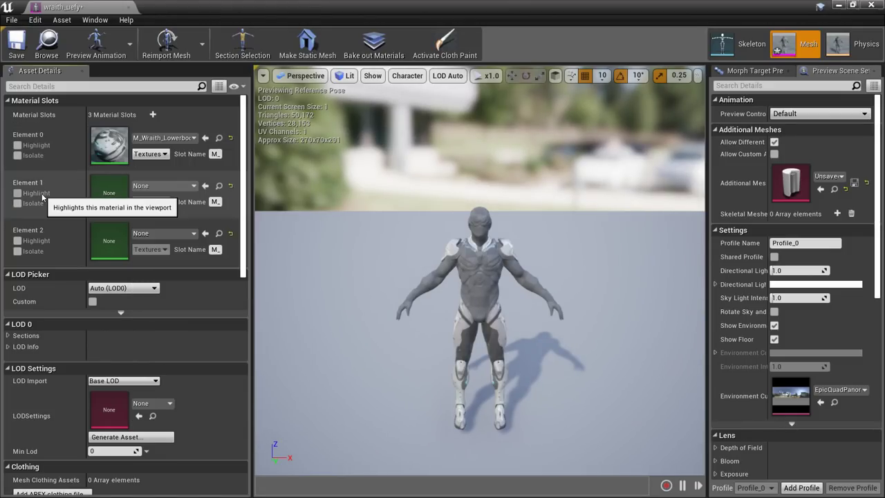
pyautogui.click(157, 186)
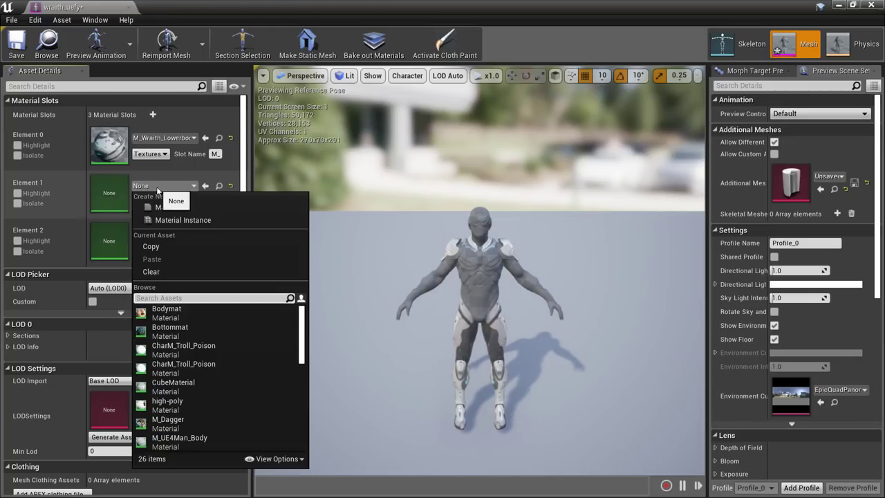
pyautogui.write('uppw')
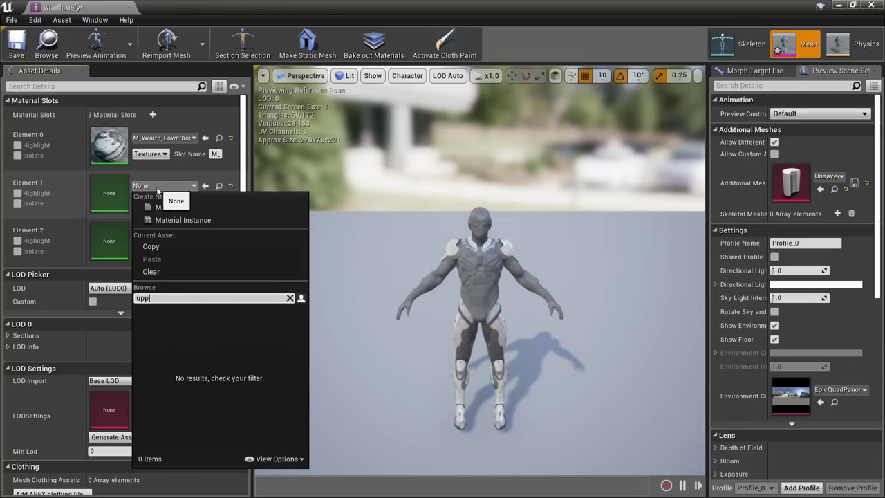
pyautogui.click(177, 312)
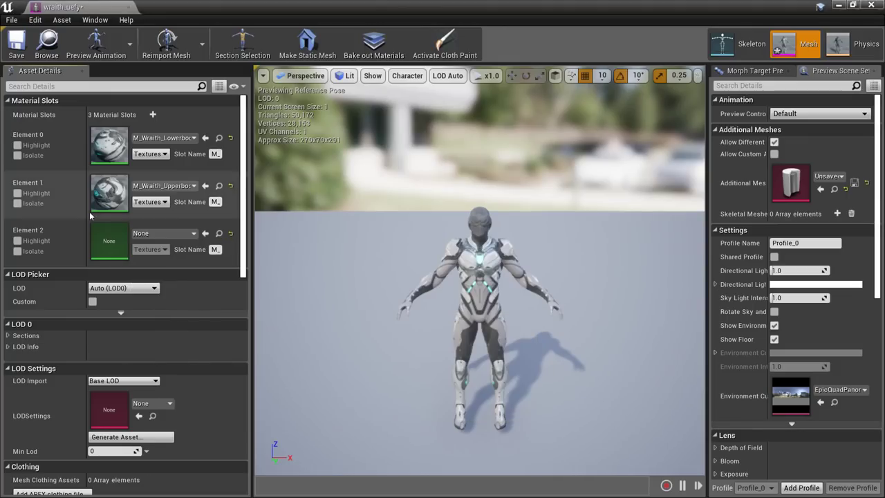
pyautogui.click(169, 235)
pyautogui.write('back')
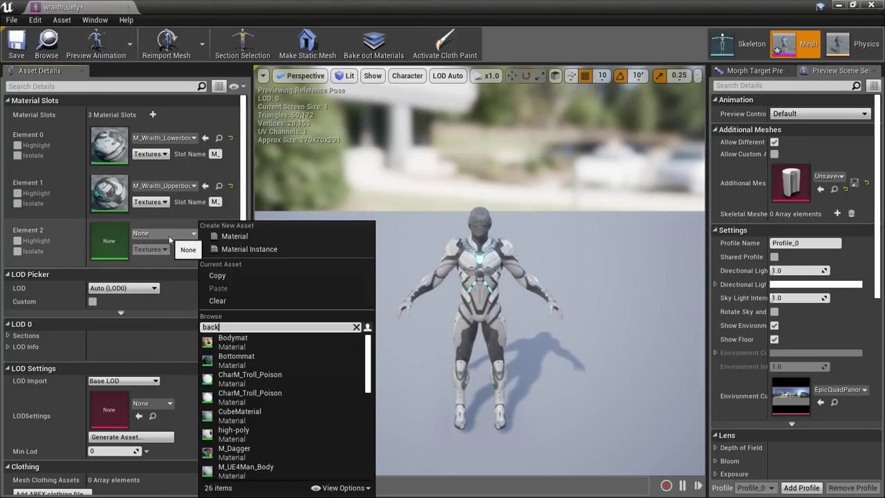
pyautogui.write('pa')
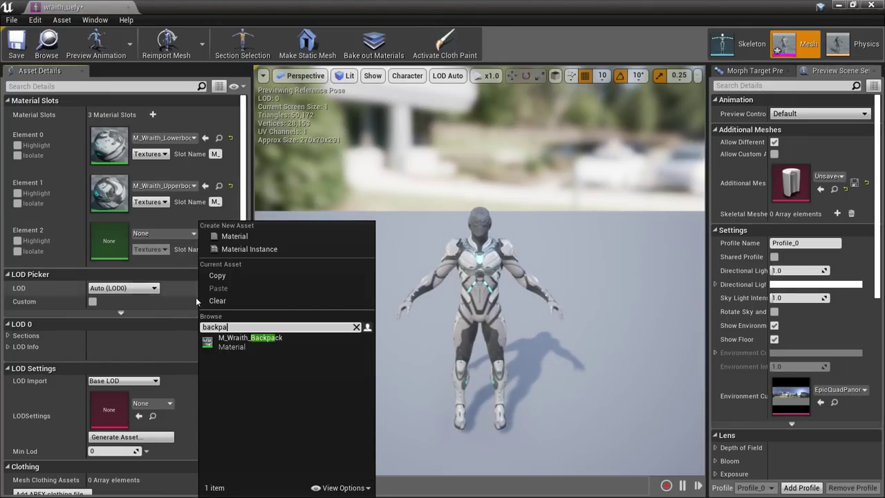
pyautogui.click(277, 341)
# Zoom and orbit around the now fully textured wraith character to inspect it.
pyautogui.scroll(2, 492, 267)
pyautogui.scroll(2, 492, 266)
pyautogui.moveTo(492, 267)
pyautogui.mouseDown()
pyautogui.moveTo(525, 267)
pyautogui.moveTo(492, 266)
pyautogui.moveTo(476, 297)
pyautogui.moveTo(477, 262)
pyautogui.moveTo(498, 266)
pyautogui.mouseUp()
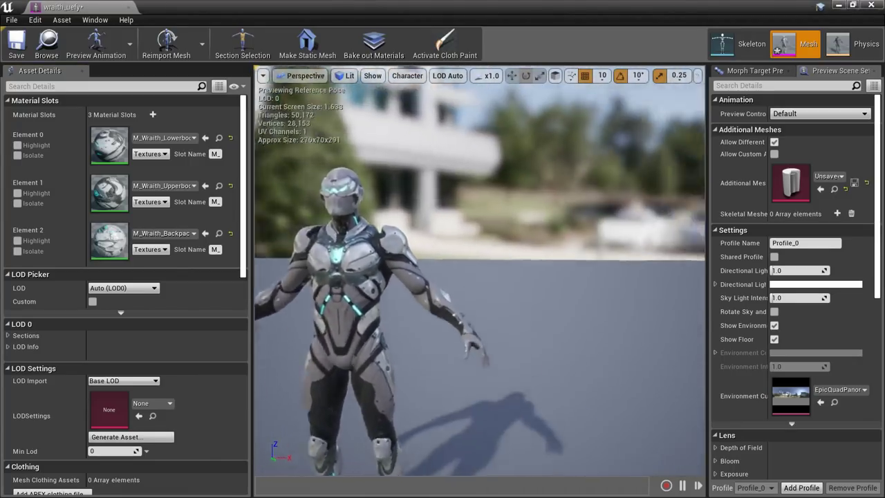
pyautogui.scroll(5, 479, 270)
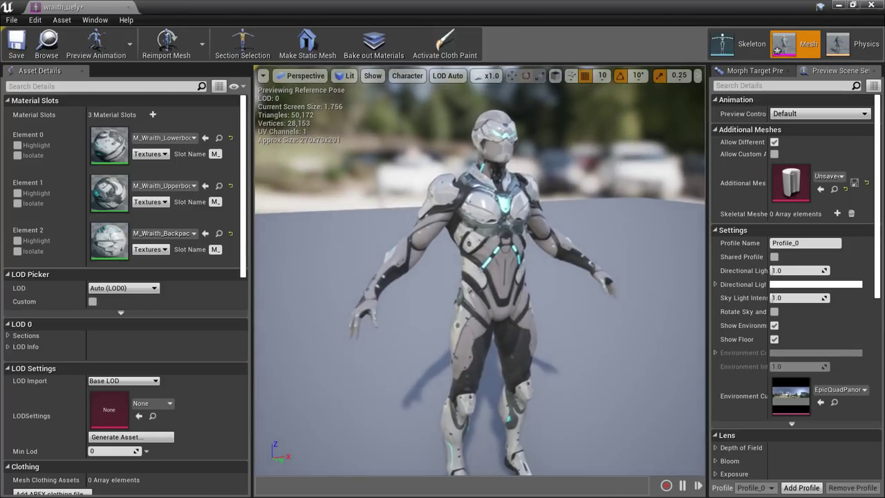
pyautogui.scroll(-5, 461, 302)
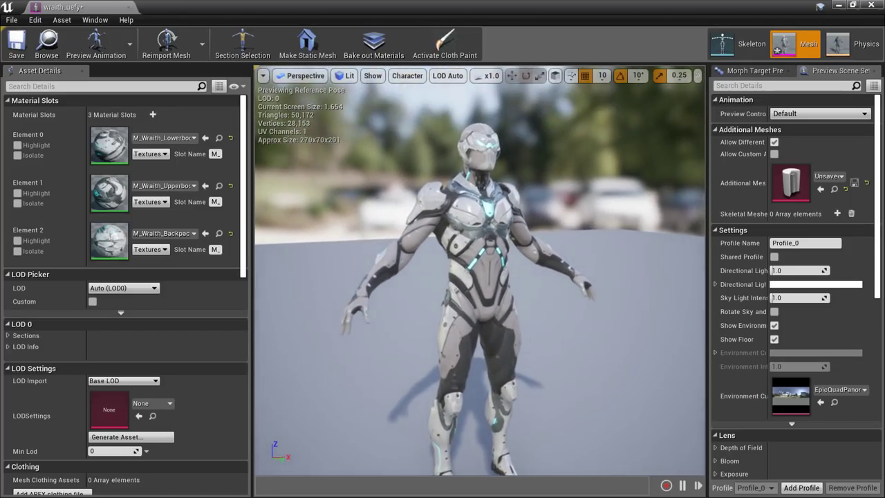
# Show retargeting options in the skeleton tree and recursively set all bones to Skeleton translation retargeting.
pyautogui.click(742, 49)
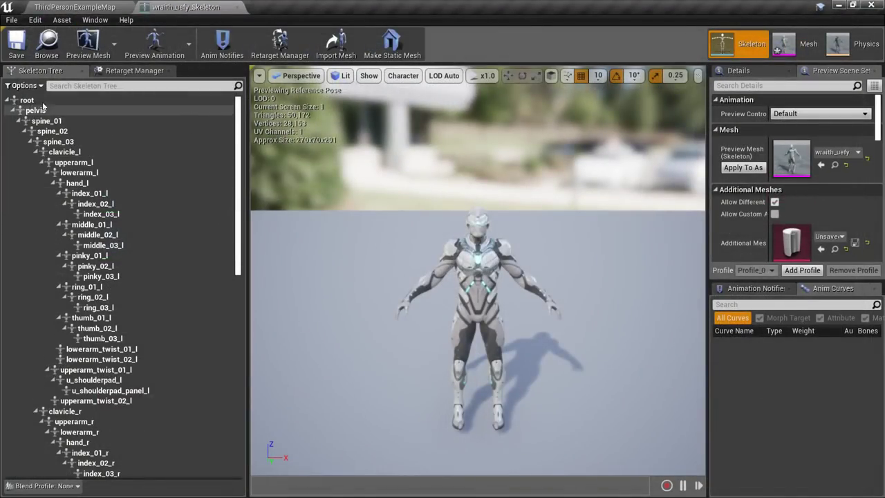
pyautogui.click(16, 86)
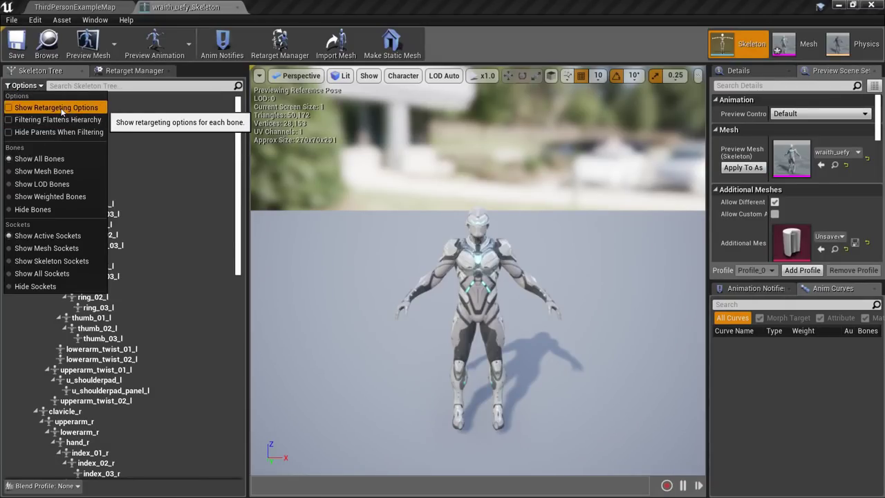
pyautogui.click(61, 107)
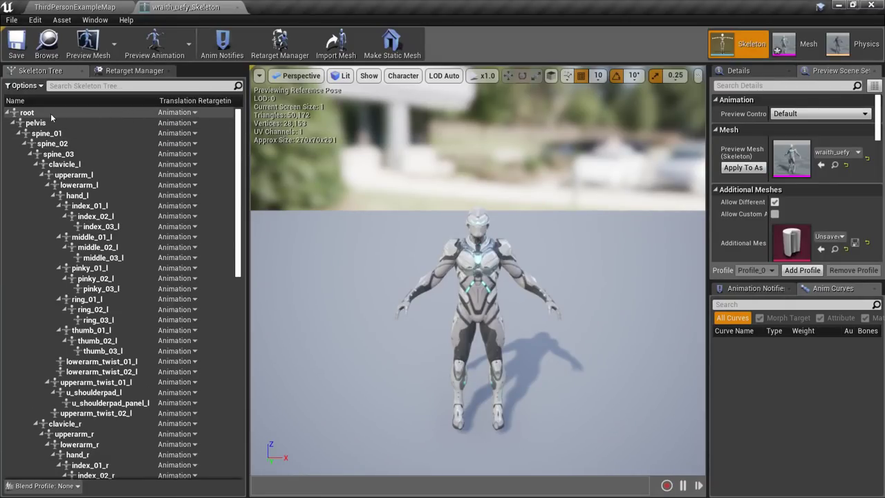
pyautogui.click(50, 113)
pyautogui.rightClick(95, 113)
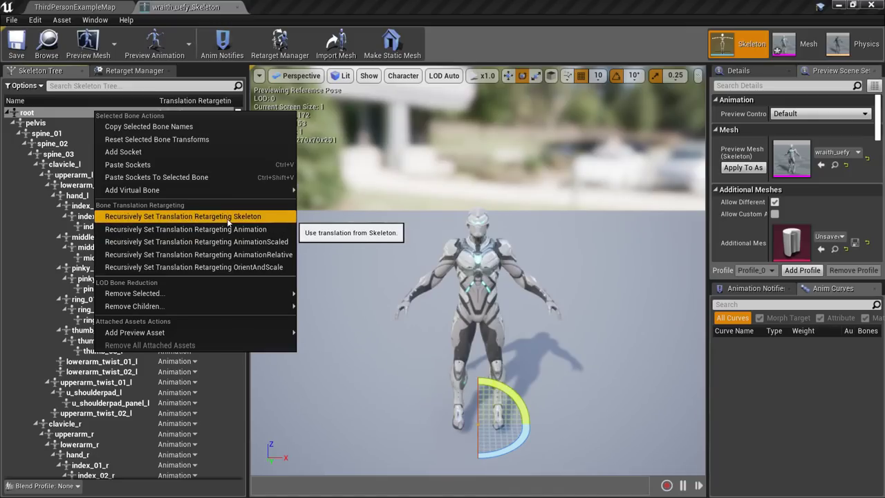
pyautogui.click(192, 217)
# Set root, pelvis, and the ik_foot_root and ik_hand_root chains to Animation retargeting.
pyautogui.click(174, 115)
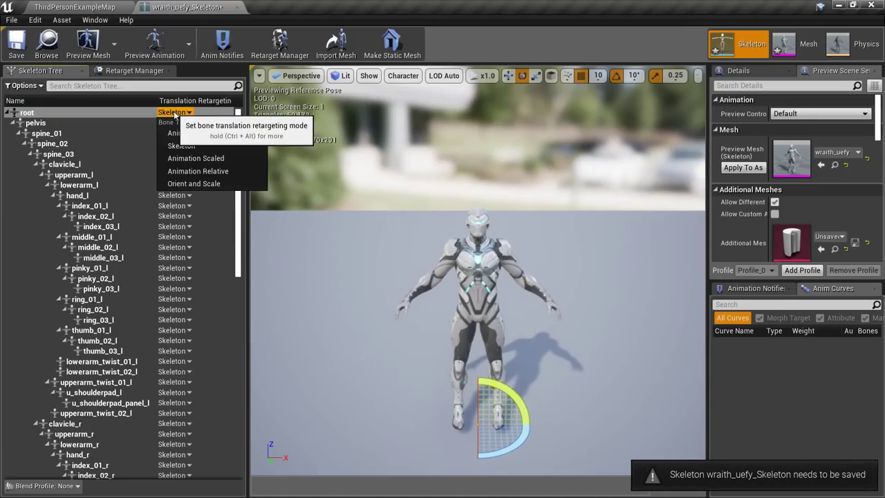
pyautogui.click(178, 132)
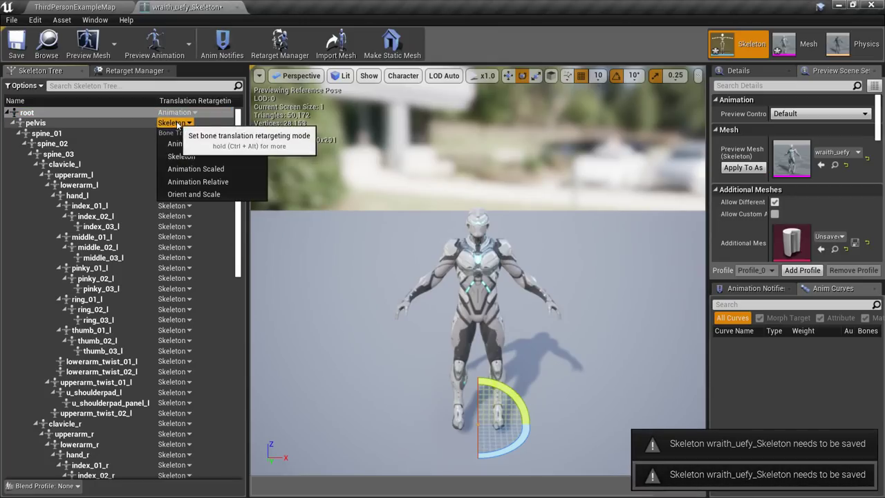
pyautogui.click(186, 143)
pyautogui.moveTo(237, 147); pyautogui.dragTo(250, 400)
pyautogui.click(33, 413)
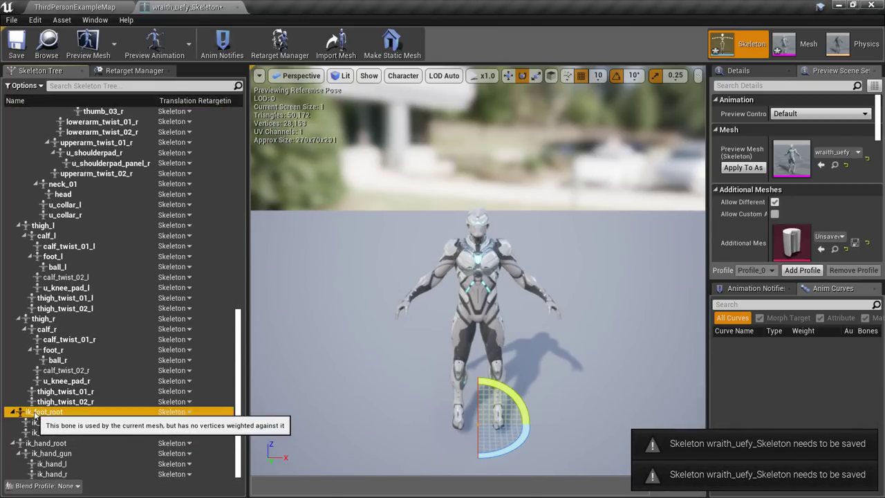
pyautogui.rightClick(32, 413)
pyautogui.click(159, 289)
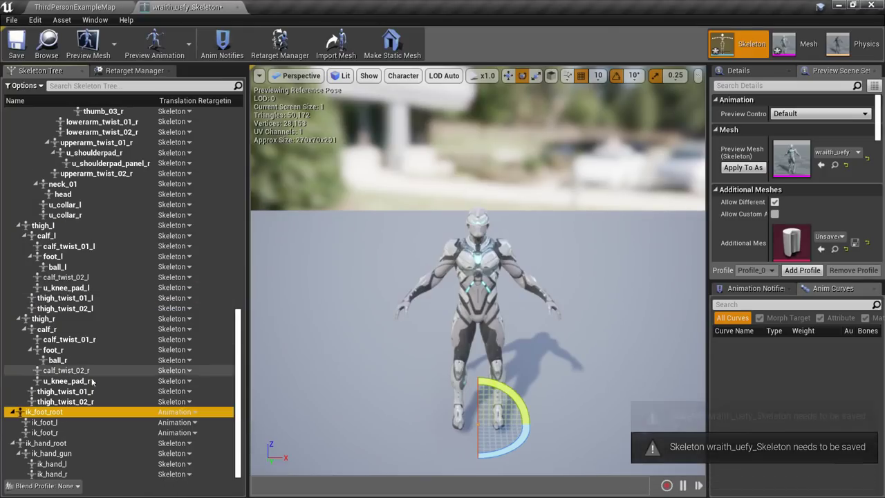
pyautogui.rightClick(43, 442)
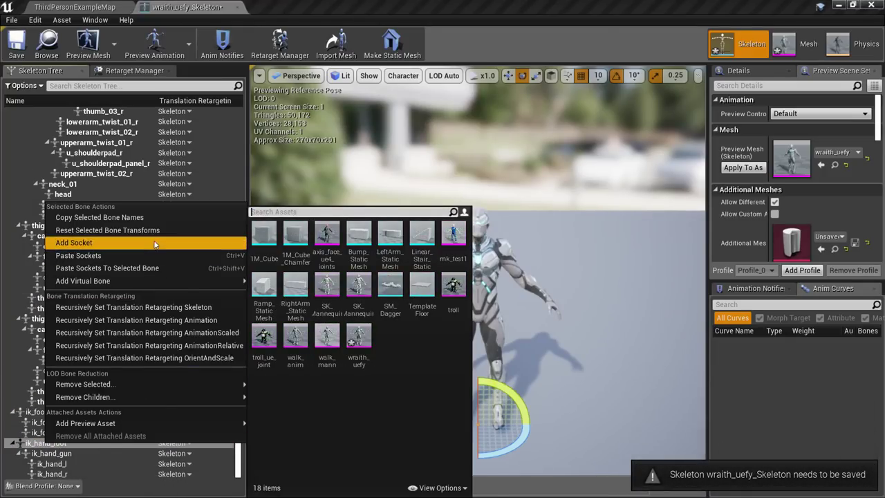
pyautogui.click(136, 320)
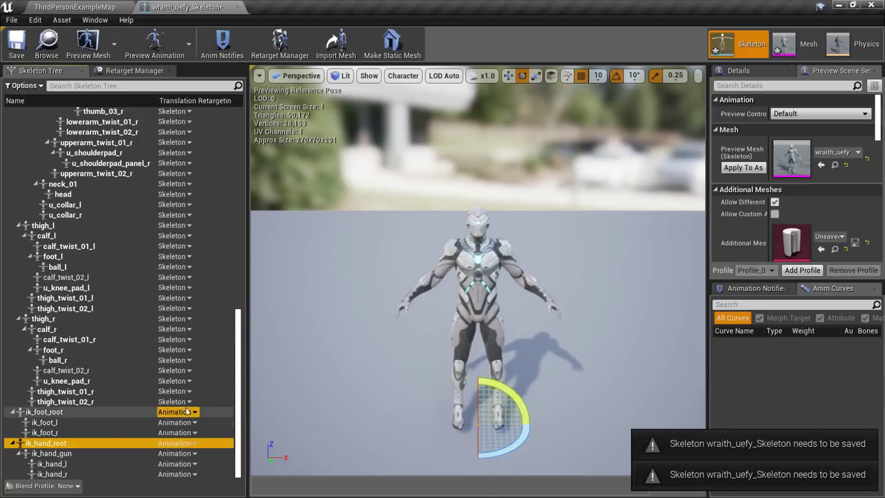
pyautogui.moveTo(238, 325); pyautogui.dragTo(230, 125)
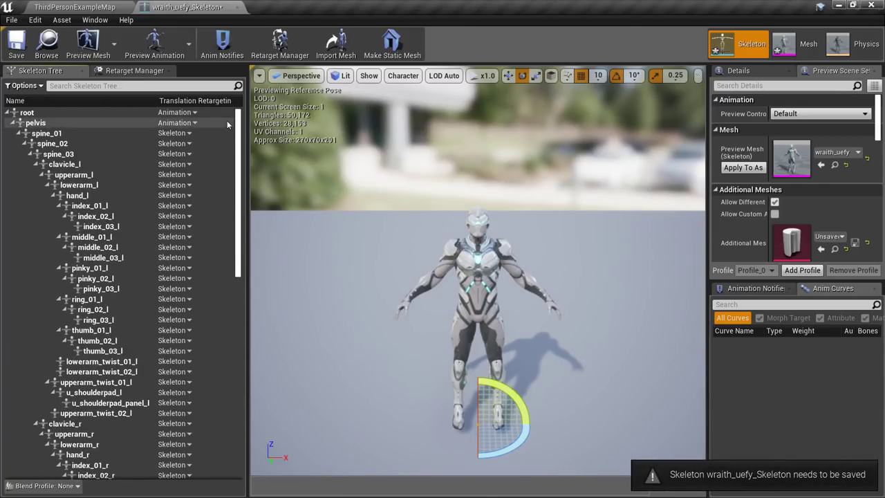
# Choose the Humanoid rig in the Retarget Manager, then close the skeleton editor tab.
pyautogui.click(265, 41)
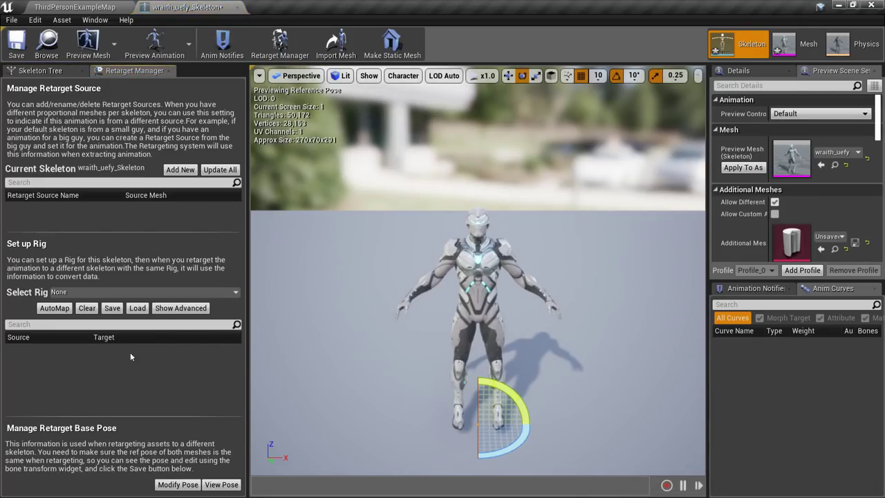
pyautogui.click(89, 292)
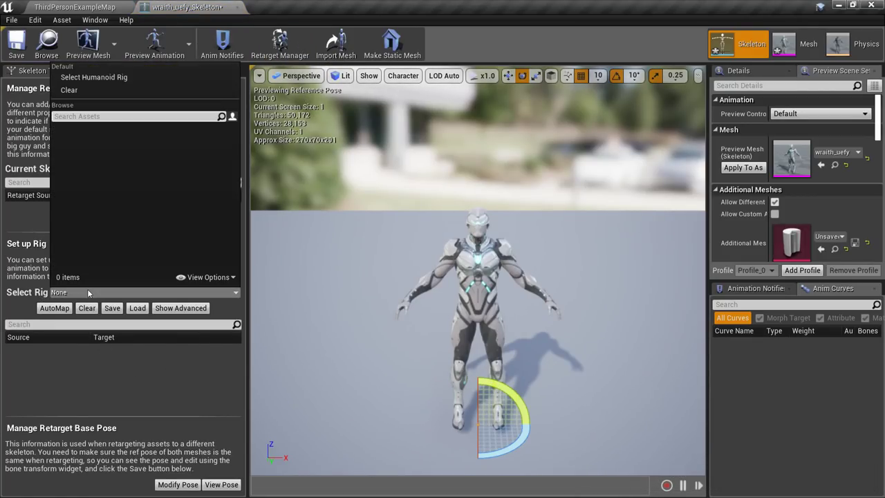
pyautogui.click(92, 78)
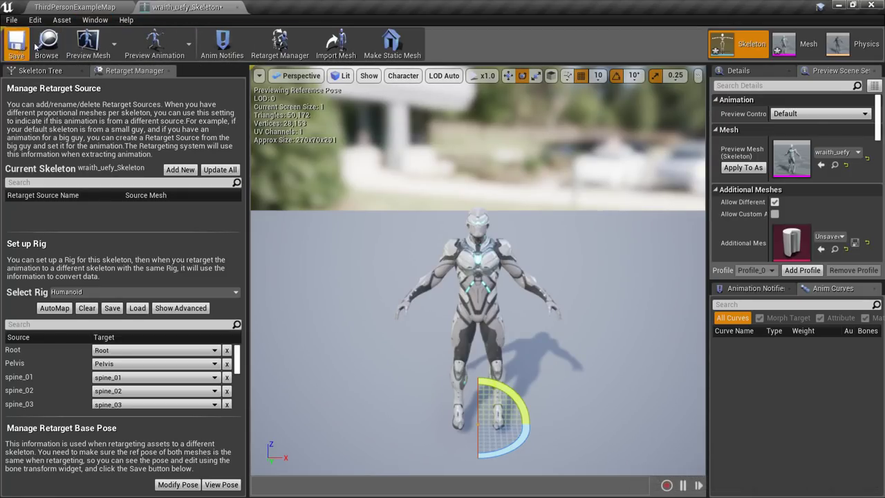
pyautogui.click(237, 6)
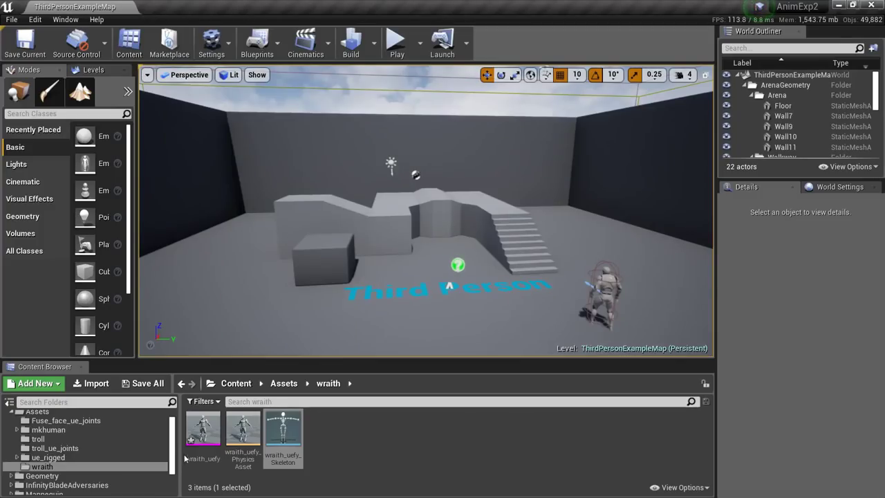
# Save all modified assets and expand ParagonWraith to the RougeAnimset folder.
pyautogui.click(144, 383)
pyautogui.click(520, 356)
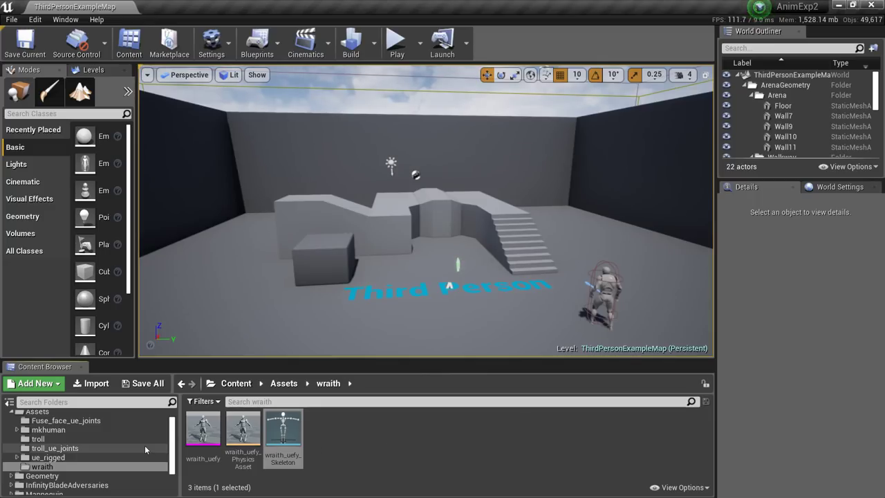
pyautogui.scroll(-2, 171, 450)
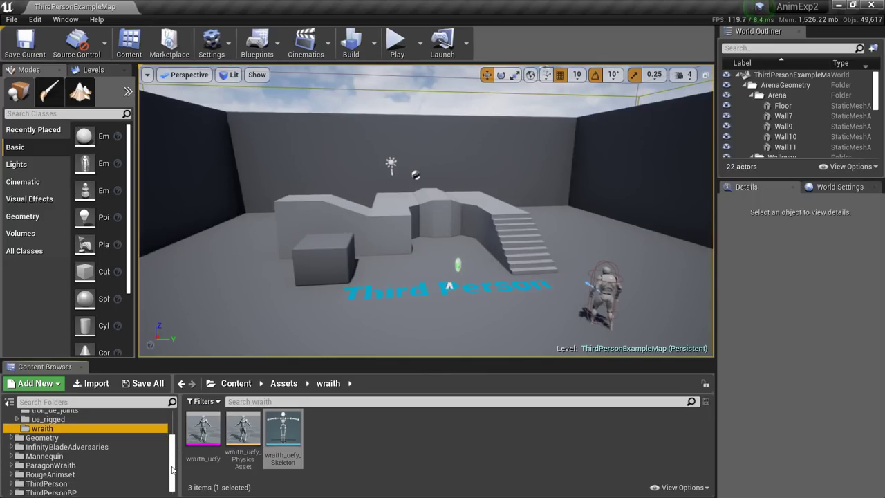
pyautogui.click(11, 463)
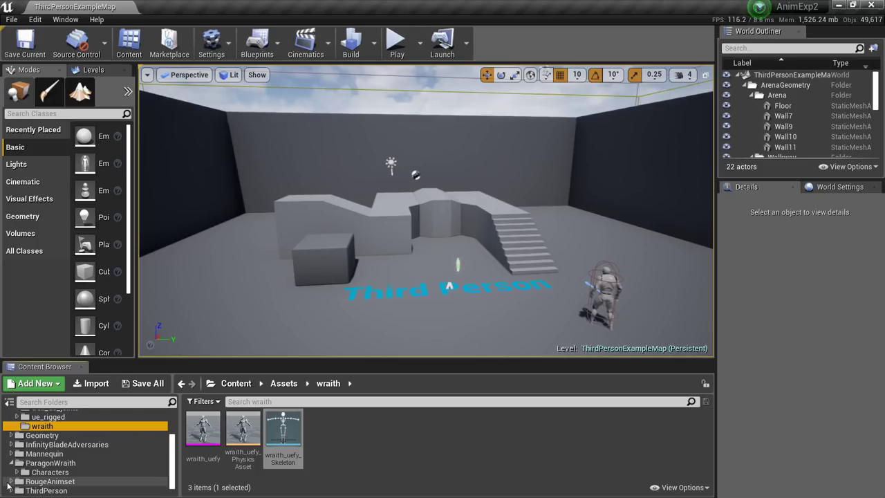
pyautogui.click(13, 482)
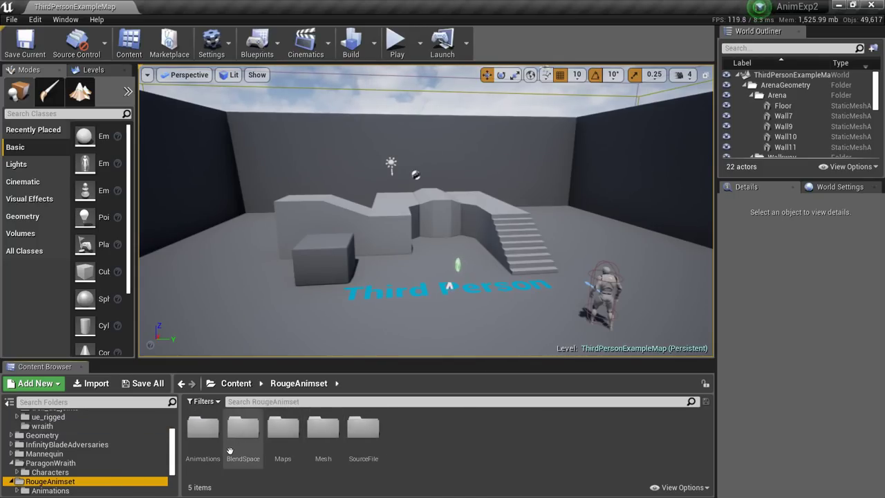
# Open Animations > RootMotion and select all 129 Rogue animations.
pyautogui.scroll(-2, 64, 476)
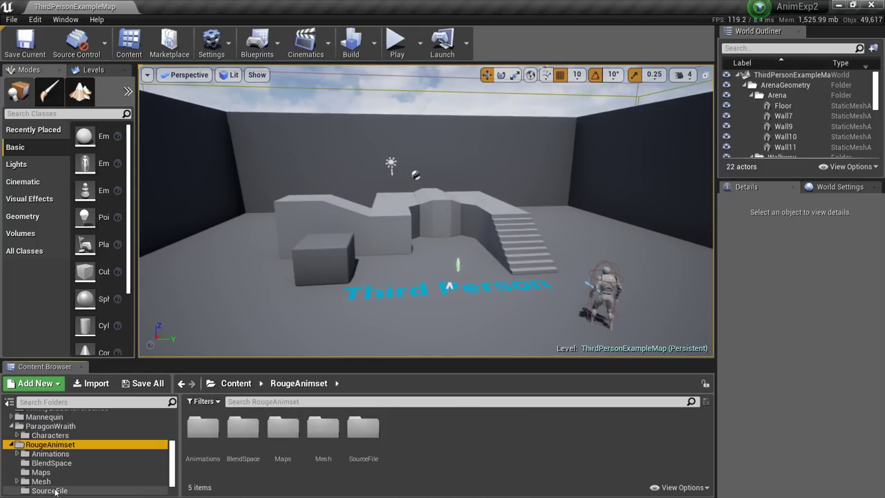
pyautogui.scroll(-1, 61, 484)
pyautogui.click(17, 436)
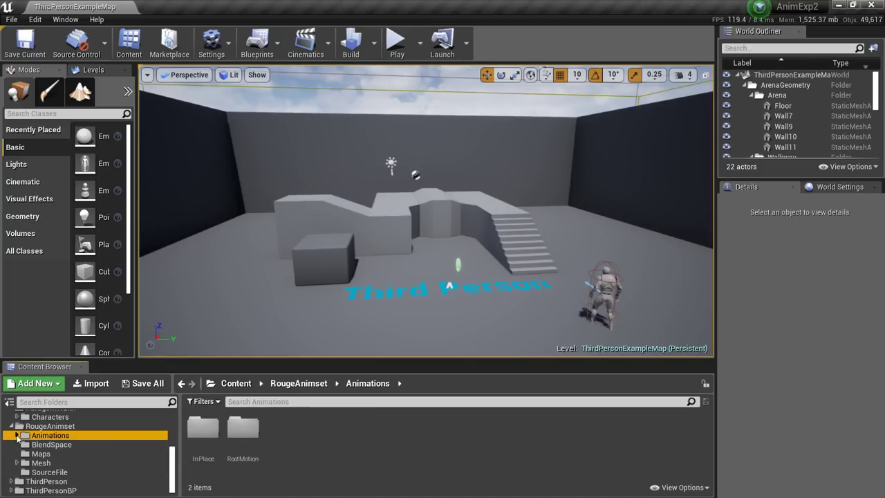
pyautogui.click(55, 454)
pyautogui.click(205, 428)
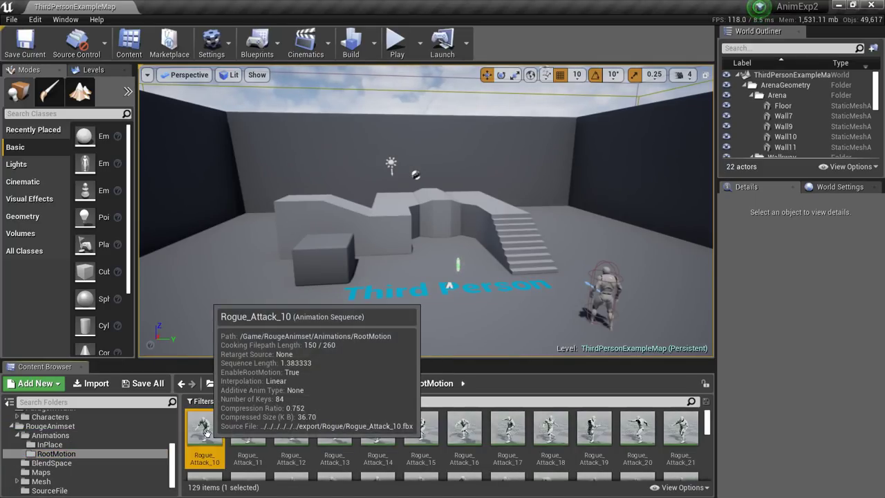
pyautogui.hotkey('ctrl', 'a')
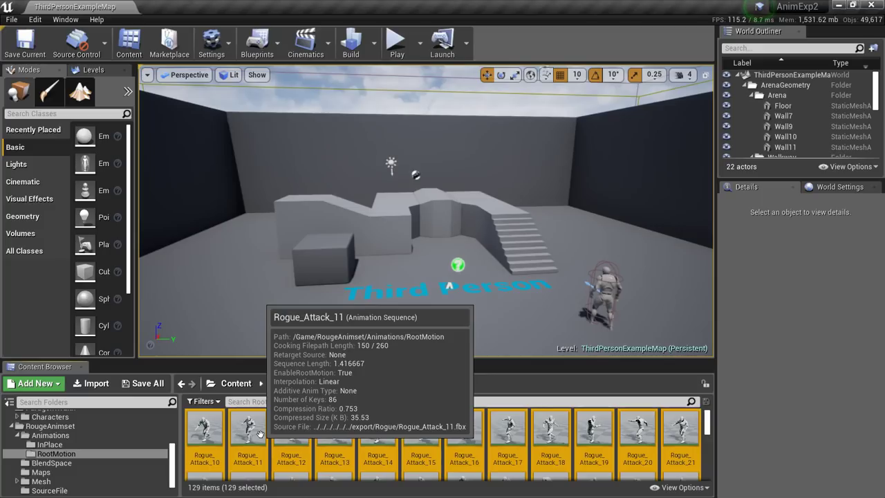
pyautogui.doubleClick(205, 430)
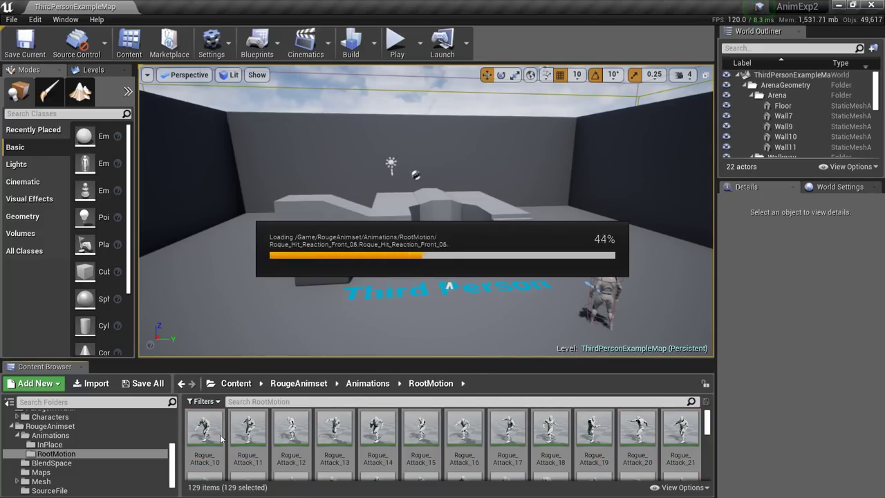
# Duplicate and retarget the selected Rogue animations onto wraith_uefy_Skeleton.
pyautogui.rightClick(210, 436)
pyautogui.moveTo(287, 137)
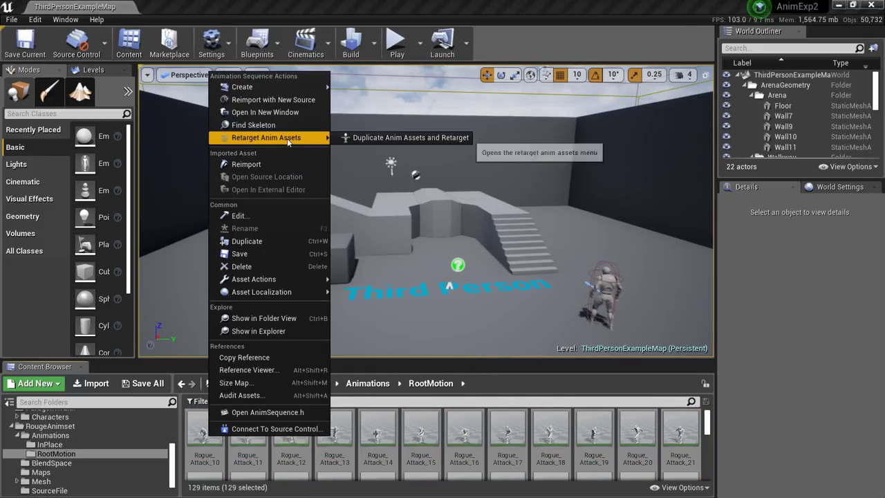
pyautogui.click(391, 137)
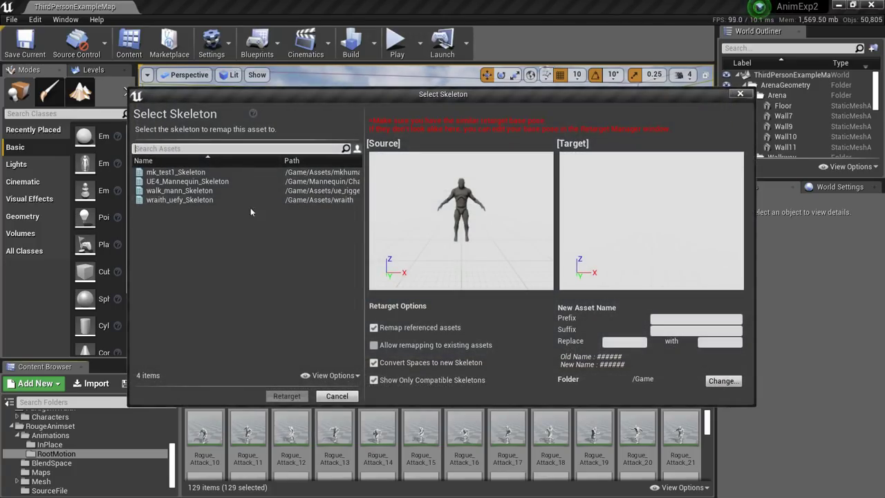
pyautogui.click(193, 200)
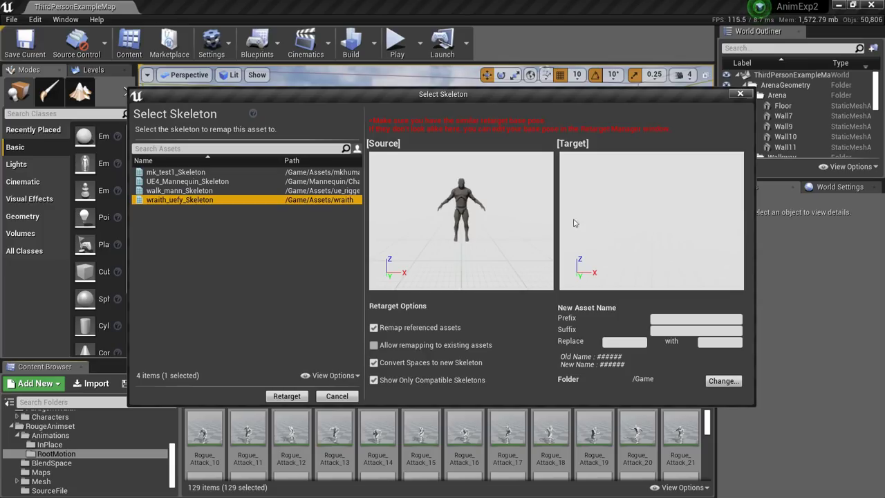
pyautogui.click(739, 93)
# Show the Assets/wraith folder in the Content Browser.
pyautogui.scroll(5, 82, 446)
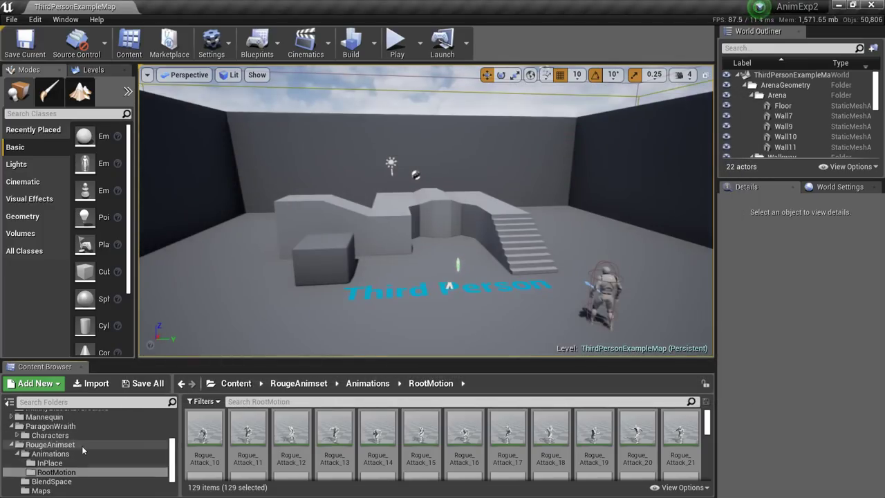
pyautogui.scroll(2, 80, 445)
pyautogui.click(41, 462)
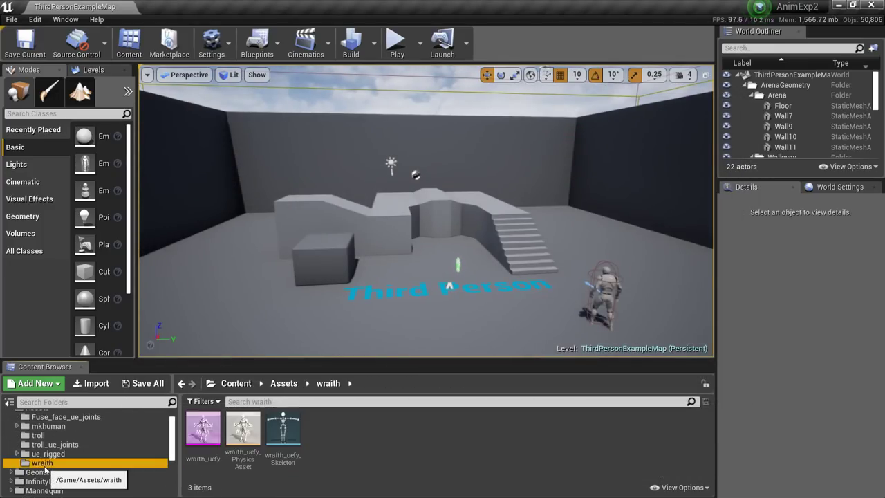
# Apply wraith_uefy as the skeleton's permanent preview mesh, save, and close the skeleton editor.
pyautogui.doubleClick(283, 429)
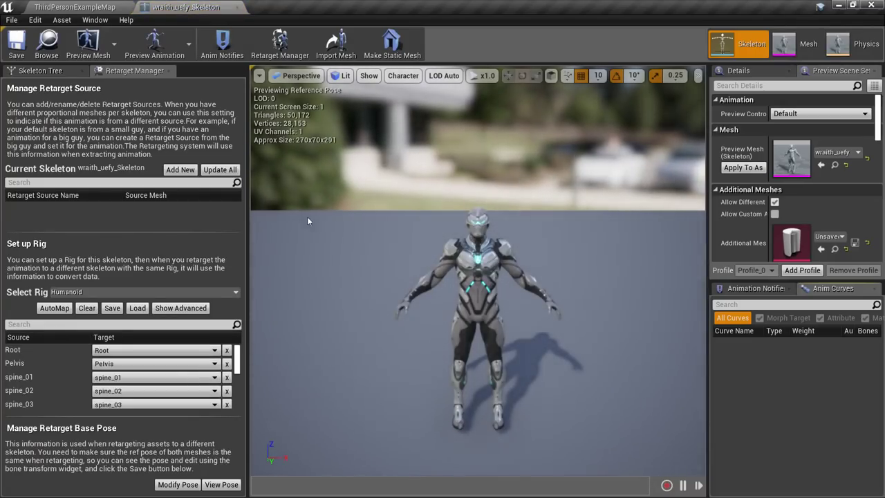
pyautogui.click(745, 170)
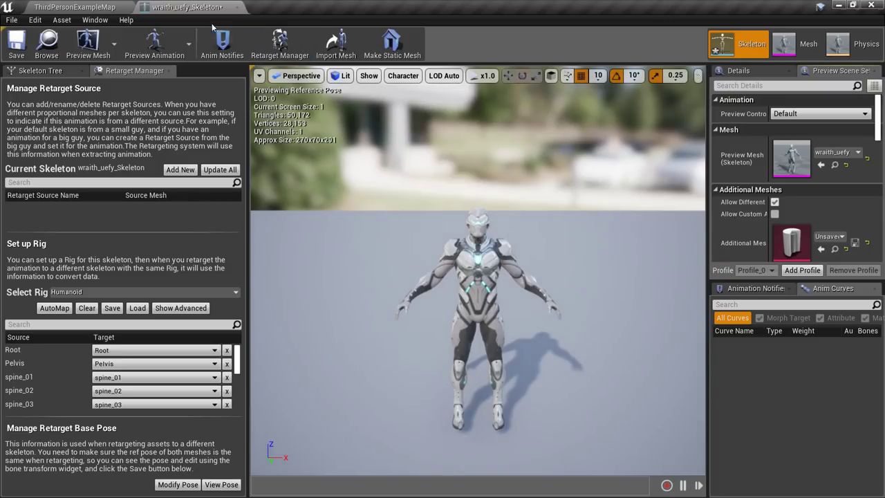
pyautogui.click(19, 47)
pyautogui.click(239, 7)
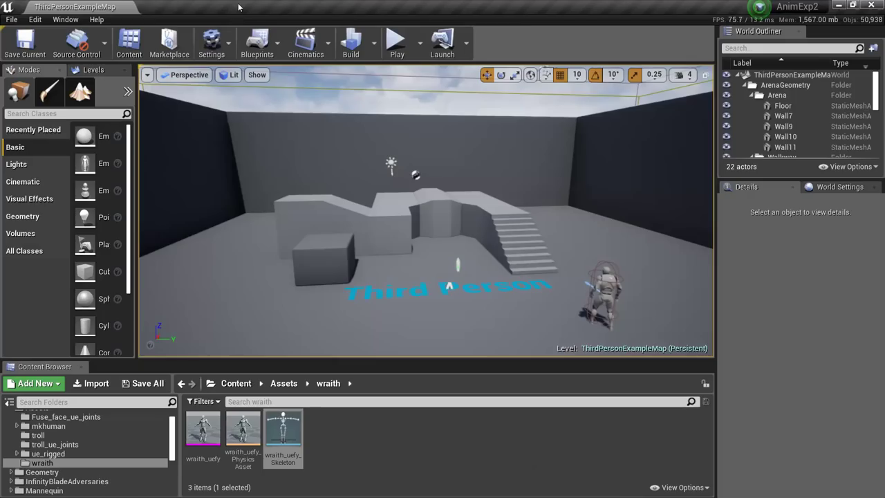
# Select all 129 RootMotion Rogue animations and bring up their context menu.
pyautogui.scroll(-5, 104, 442)
pyautogui.click(112, 435)
pyautogui.click(55, 471)
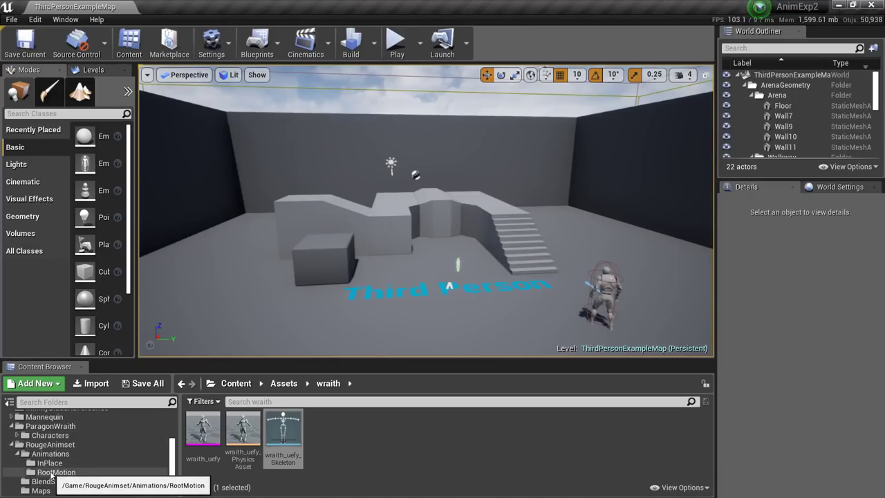
pyautogui.click(212, 430)
pyautogui.hotkey('ctrl', 'a')
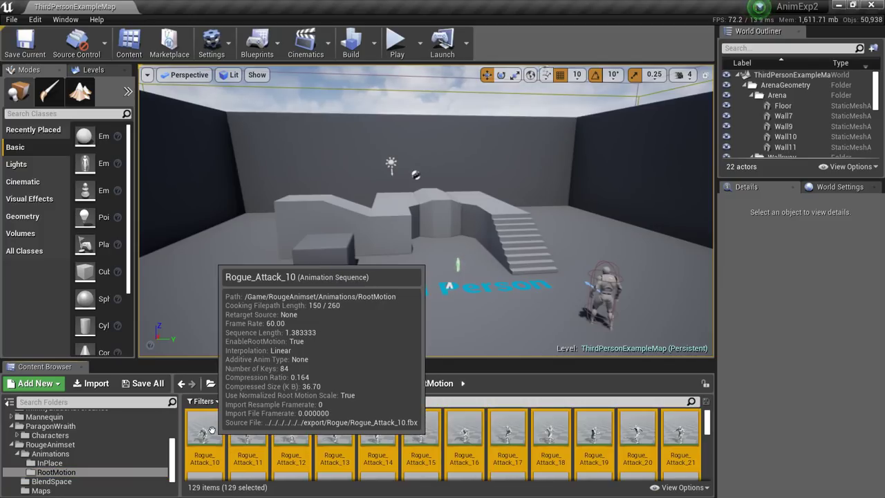
pyautogui.rightClick(212, 432)
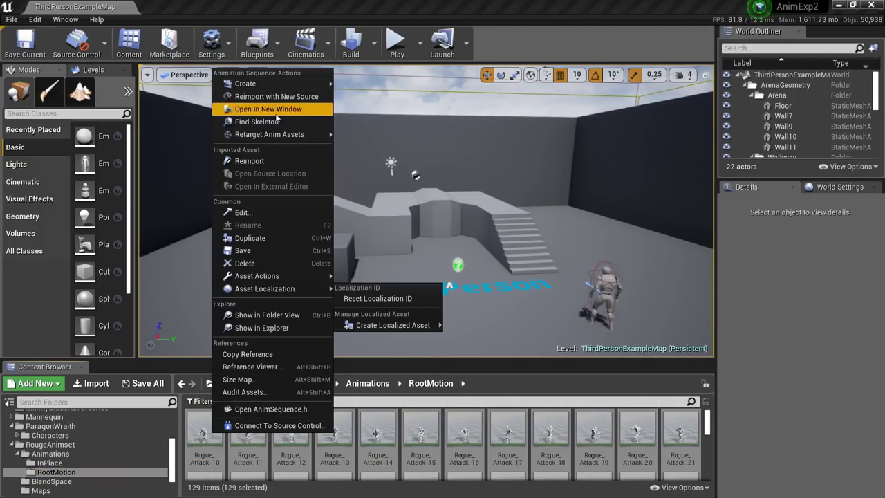
# Start Duplicate Anim Assets and Retarget with wraith_uefy_Skeleton as the target.
pyautogui.moveTo(276, 134)
pyautogui.click(405, 136)
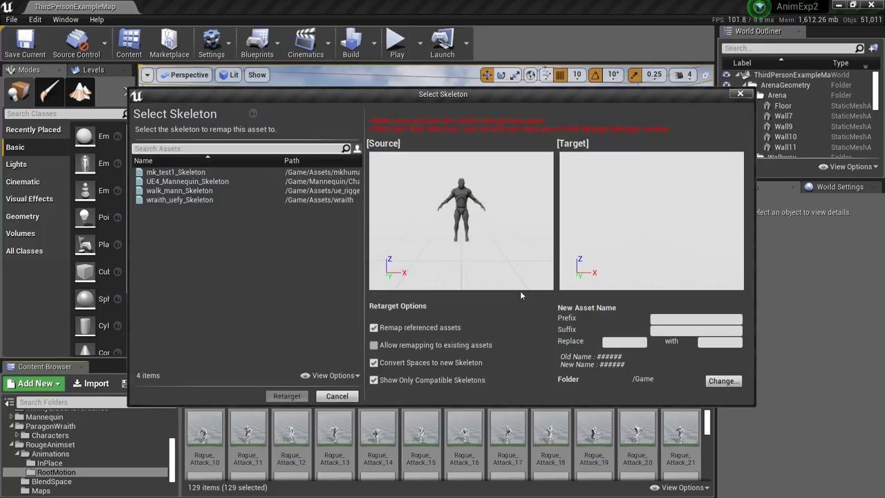
pyautogui.click(182, 200)
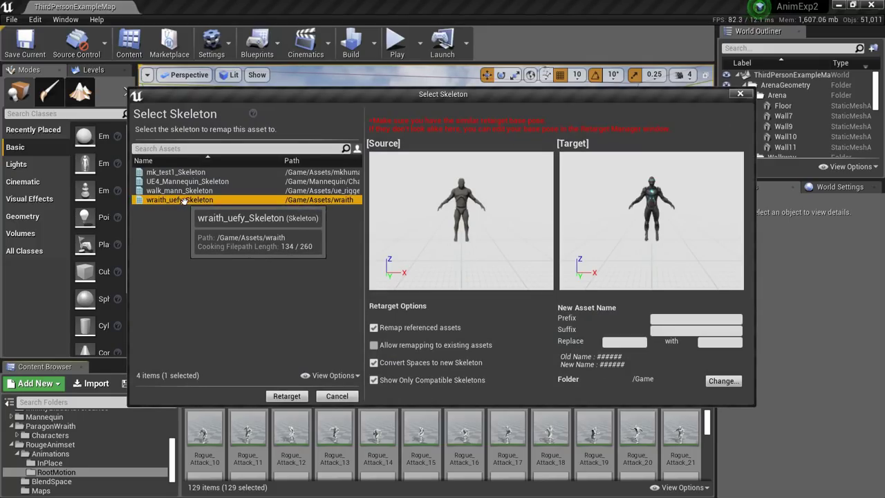
# Create a new Anim folder under Assets/wraith as the destination and run the retarget.
pyautogui.click(723, 380)
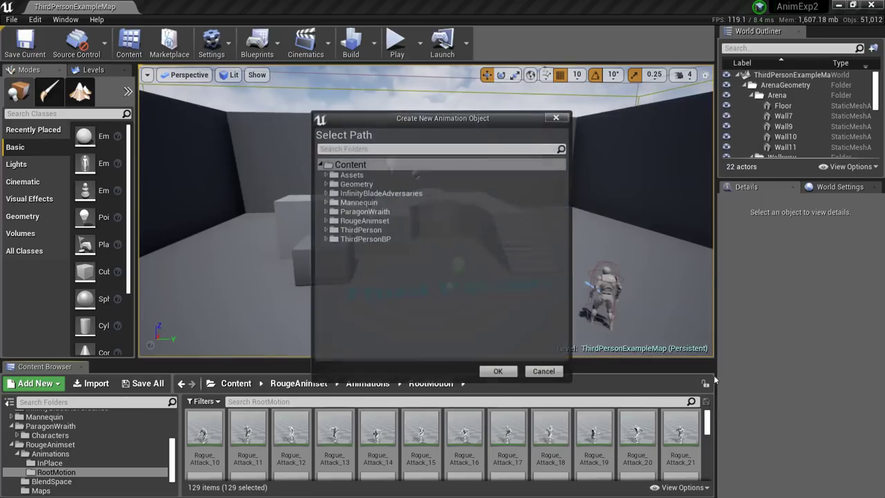
pyautogui.click(324, 174)
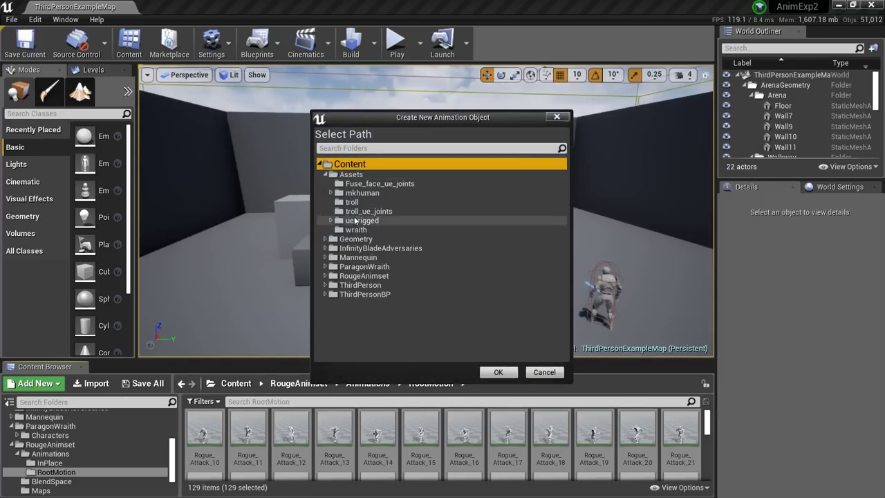
pyautogui.click(354, 229)
pyautogui.rightClick(367, 231)
pyautogui.click(384, 230)
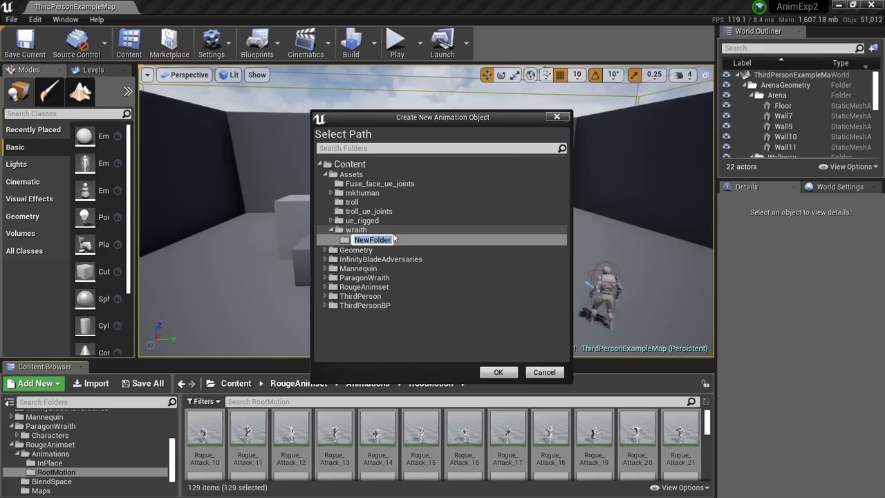
pyautogui.press('Return')
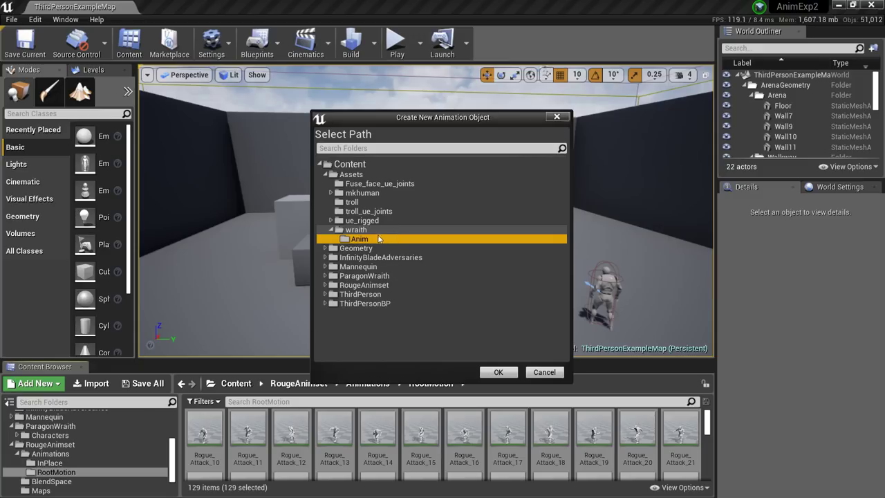
pyautogui.click(497, 373)
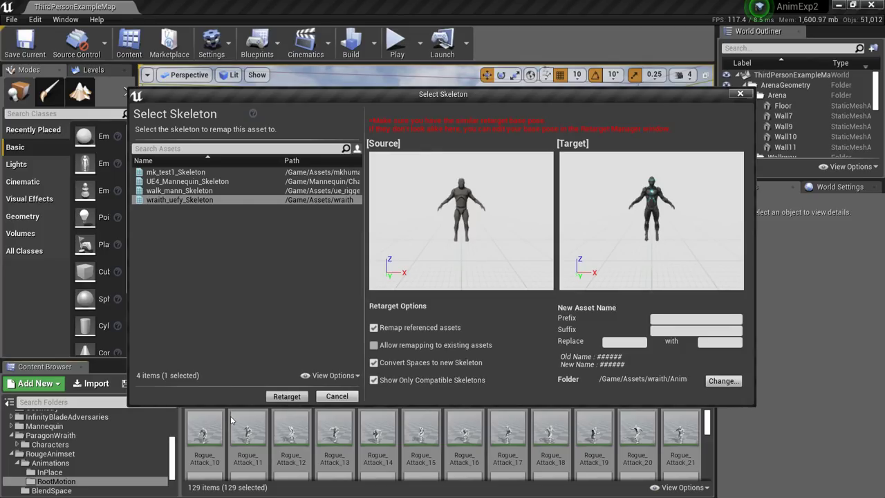
pyautogui.click(286, 396)
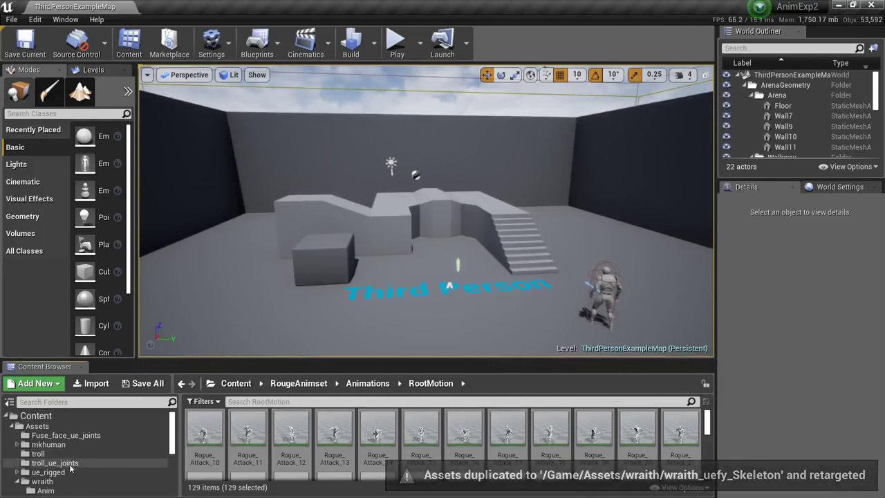
# Open the wraith/Anim folder and preview Rogue_Attack_10 on the wraith.
pyautogui.scroll(-1, 69, 463)
pyautogui.click(45, 453)
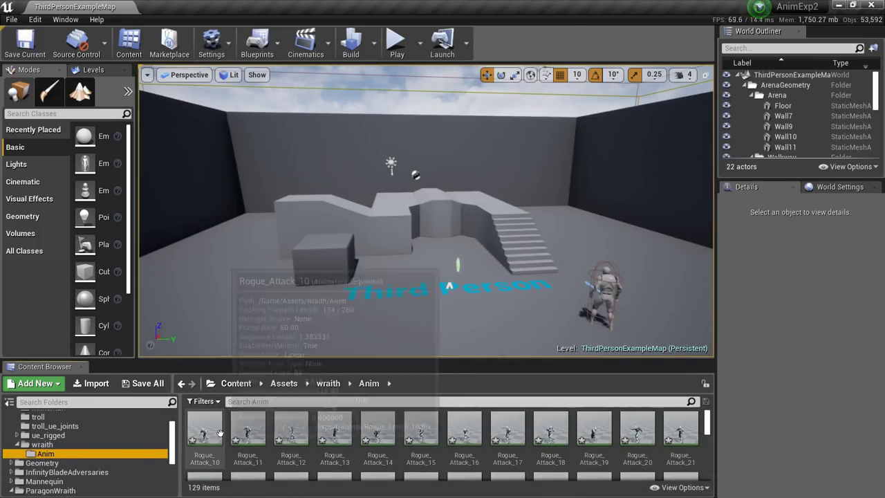
pyautogui.doubleClick(207, 430)
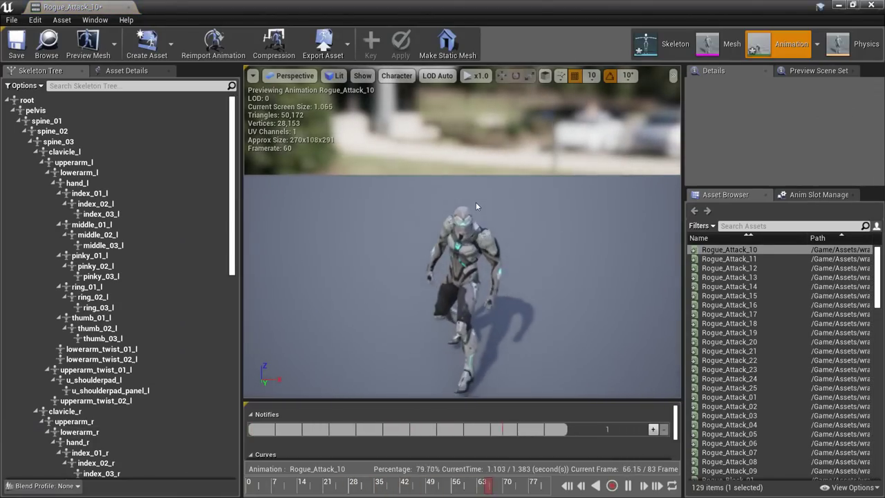
pyautogui.moveTo(476, 201)
pyautogui.mouseDown(button='right')
pyautogui.moveTo(475, 235)
pyautogui.moveTo(475, 200)
pyautogui.mouseUp(button='right')
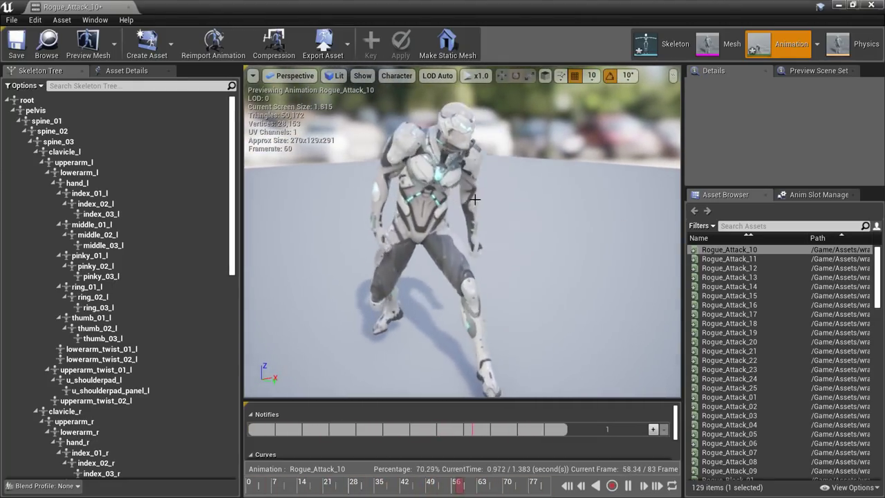
# Preview Rogue_Attack_17, Attack_15, Attack_03, Block_01 and Death_04 on the wraith.
pyautogui.doubleClick(750, 313)
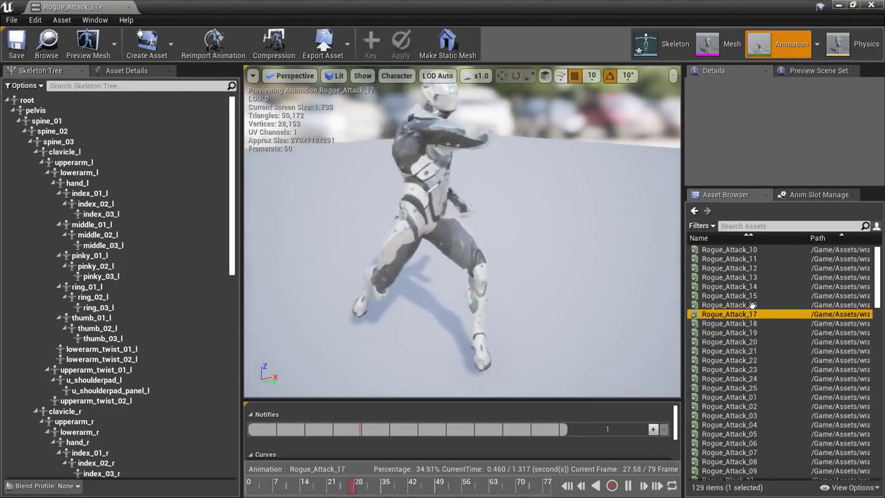
pyautogui.doubleClick(750, 295)
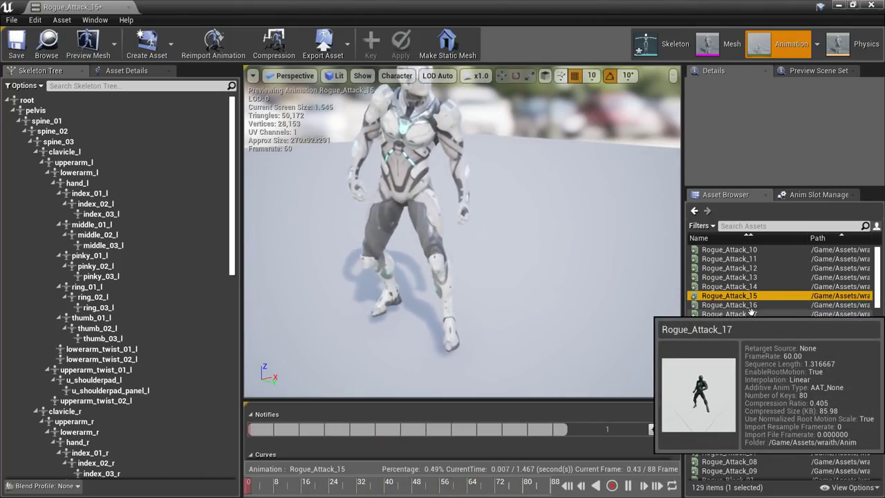
pyautogui.scroll(-3, 750, 312)
pyautogui.click(738, 339)
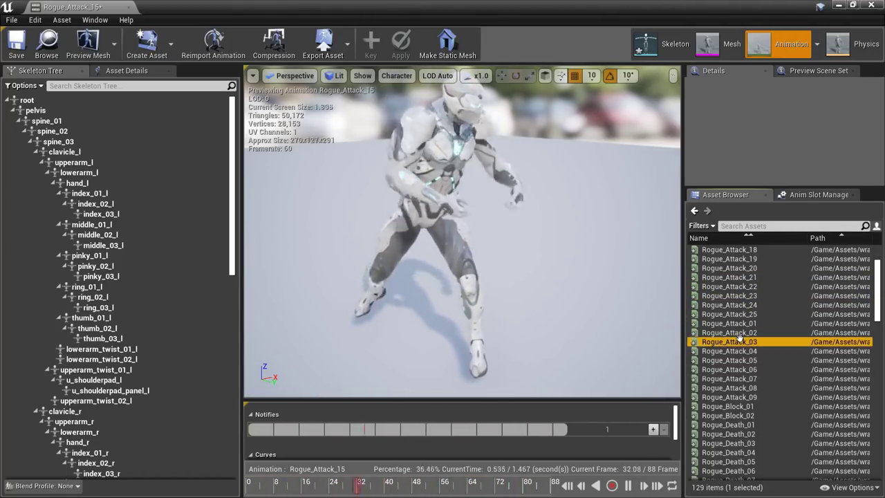
pyautogui.scroll(-2, 739, 337)
pyautogui.doubleClick(733, 351)
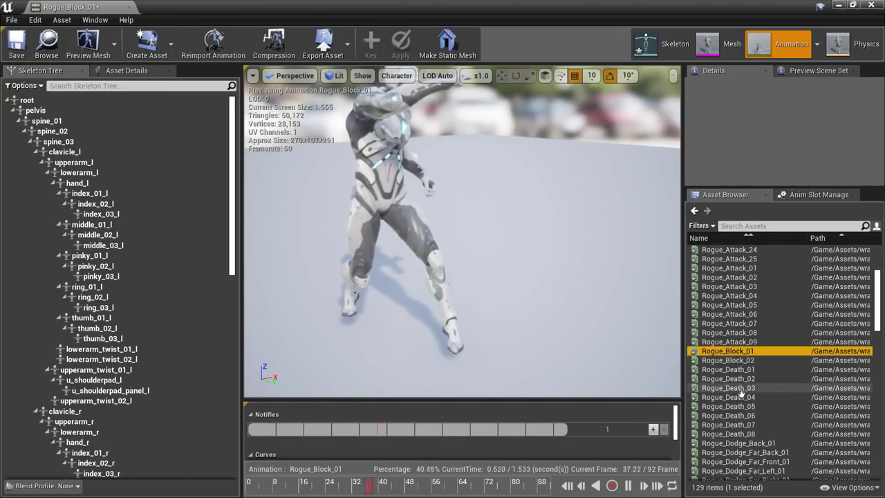
pyautogui.doubleClick(732, 397)
# Preview Rogue_Dodge_Front_01, Hit_Reaction_Back_06 and Hit_Reaction_Front_05 on the wraith.
pyautogui.scroll(-3, 743, 397)
pyautogui.doubleClick(739, 414)
pyautogui.scroll(-2, 749, 418)
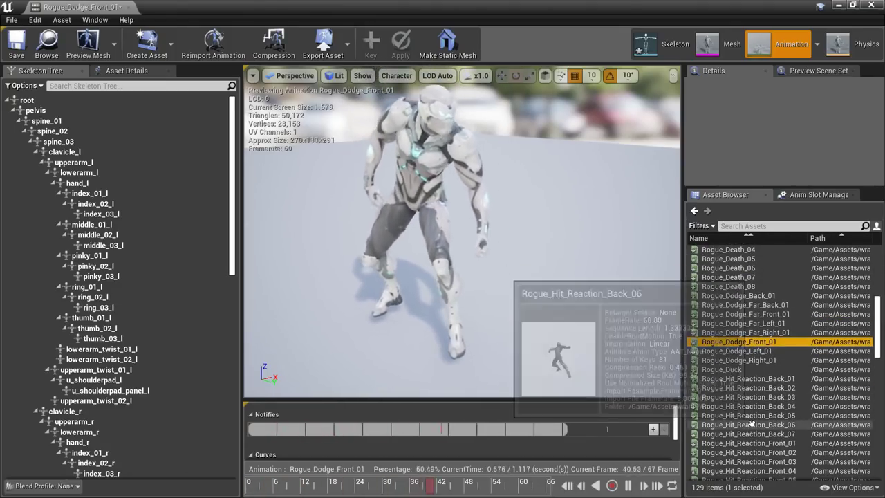
pyautogui.doubleClick(751, 423)
pyautogui.scroll(-2, 751, 423)
pyautogui.doubleClick(750, 423)
pyautogui.scroll(-2, 750, 423)
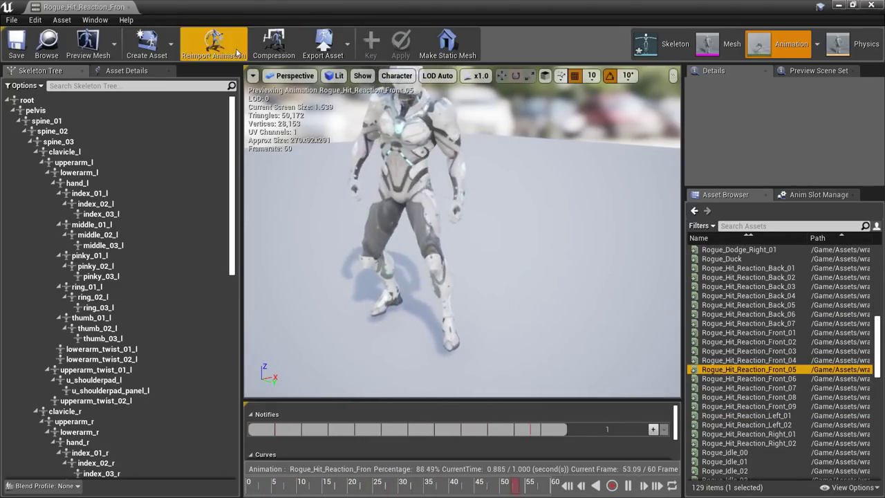
# Inspect the root bone's transform in the skeleton tree.
pyautogui.click(26, 100)
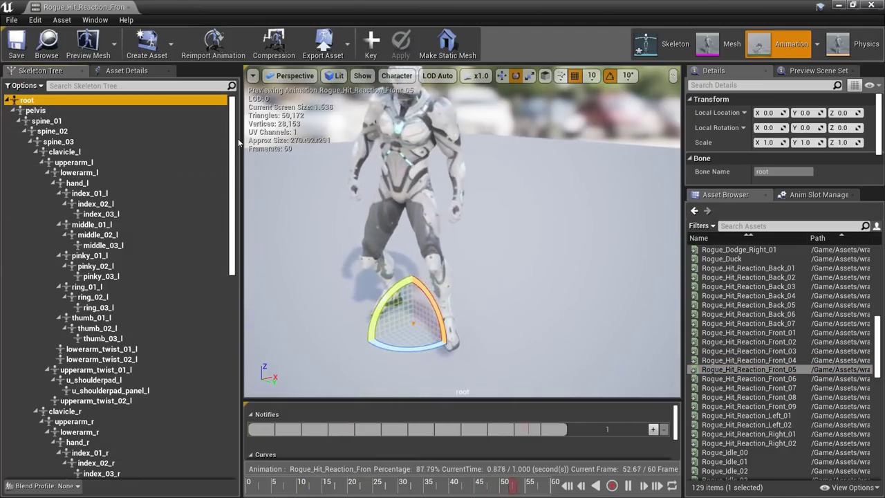
pyautogui.scroll(-15, 103, 311)
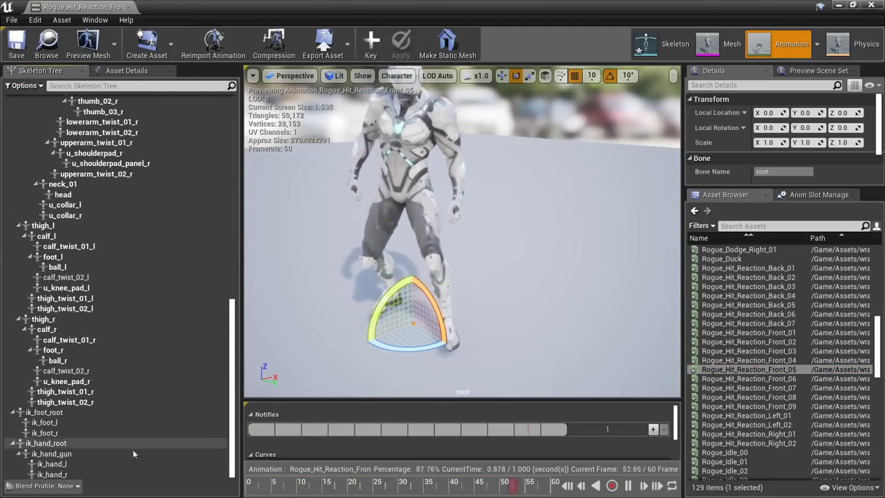
pyautogui.scroll(15, 133, 453)
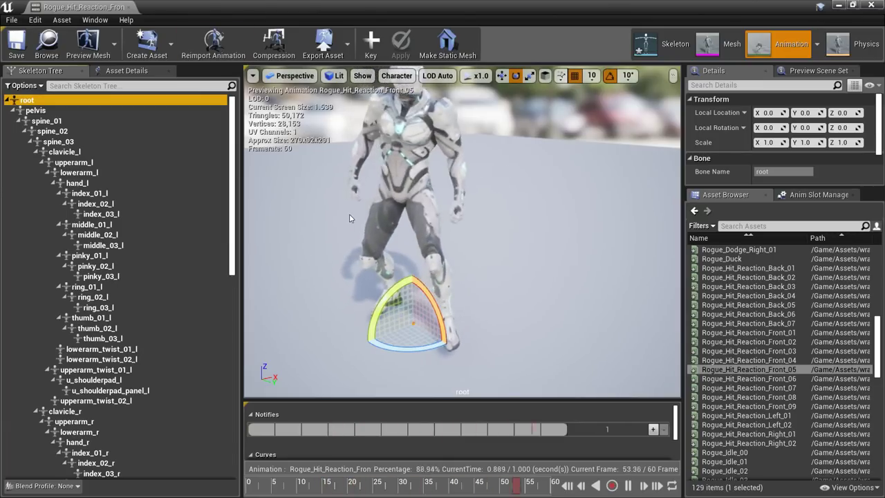
pyautogui.scroll(3, 760, 331)
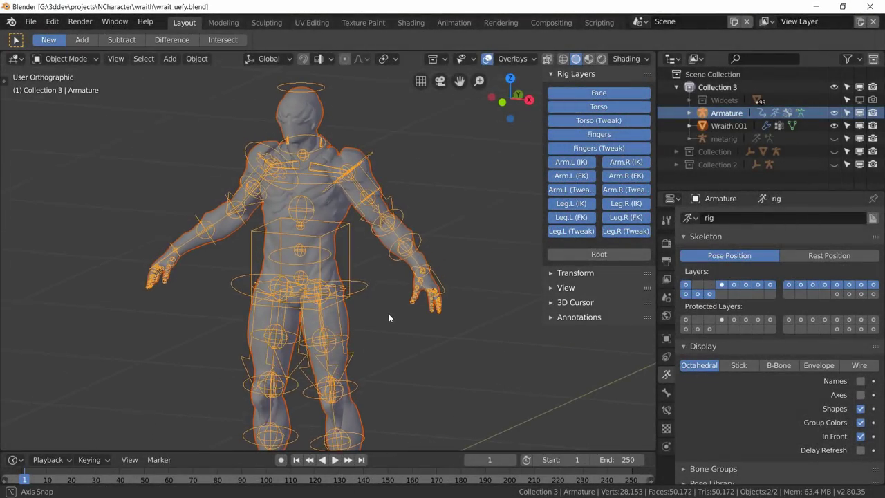
# Select only the Wraith armature and switch it into Pose Mode.
pyautogui.moveTo(388, 313); pyautogui.dragTo(395, 308, button='middle')
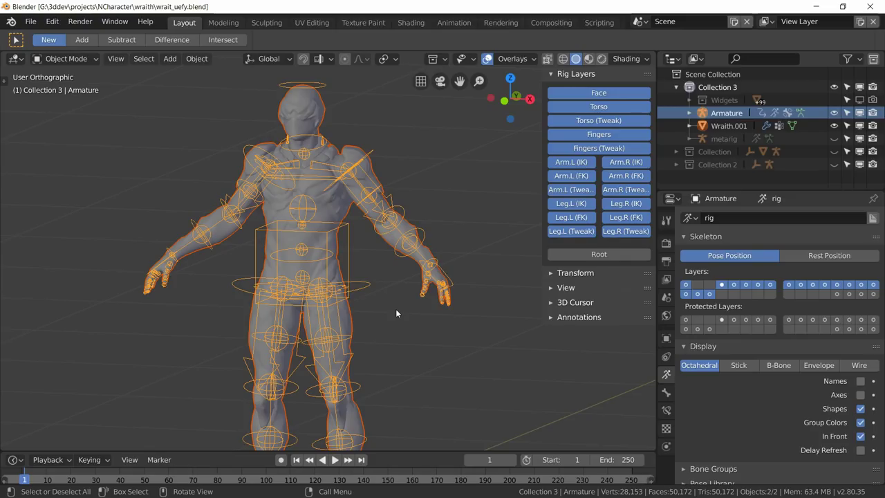
pyautogui.moveTo(397, 319); pyautogui.dragTo(325, 252, button='middle')
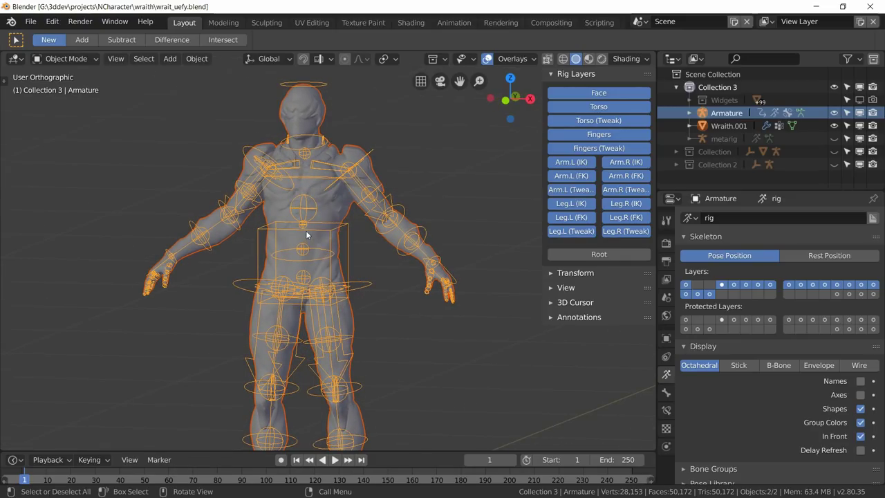
pyautogui.click(347, 227)
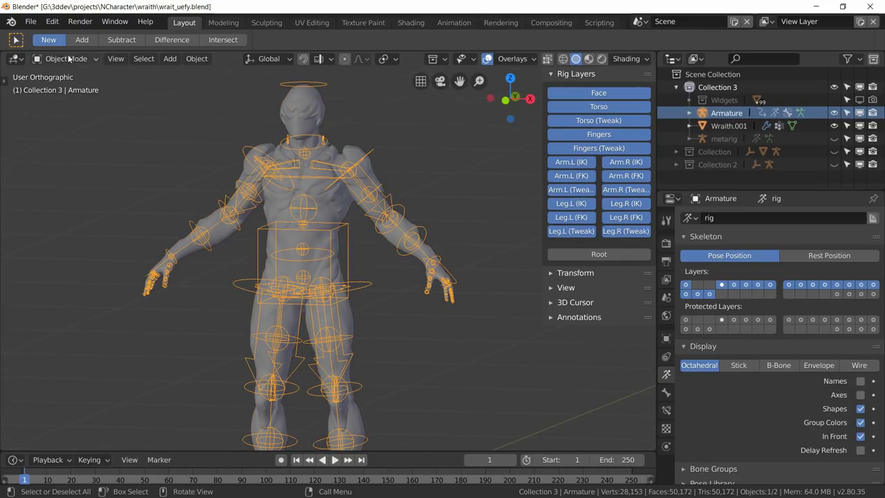
pyautogui.click(66, 59)
pyautogui.click(76, 101)
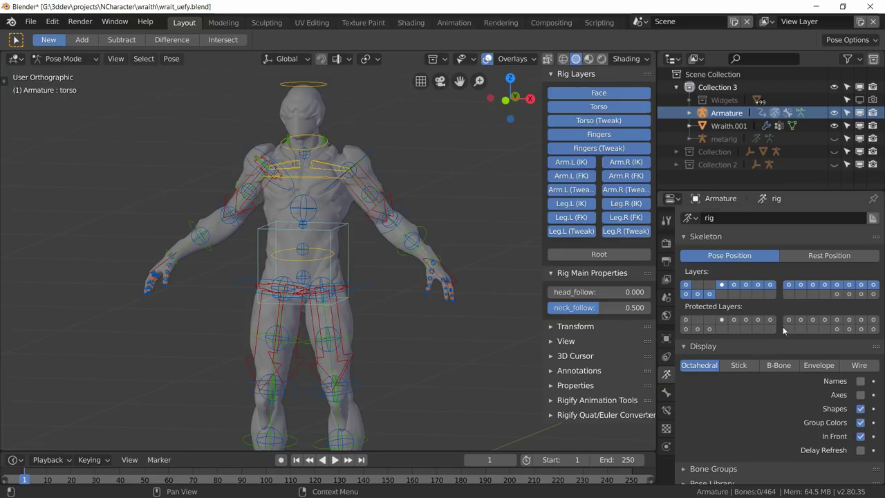
# Show only the deform bone layer and apply Uefy's Set Original Bone Rolls.
pyautogui.click(789, 293)
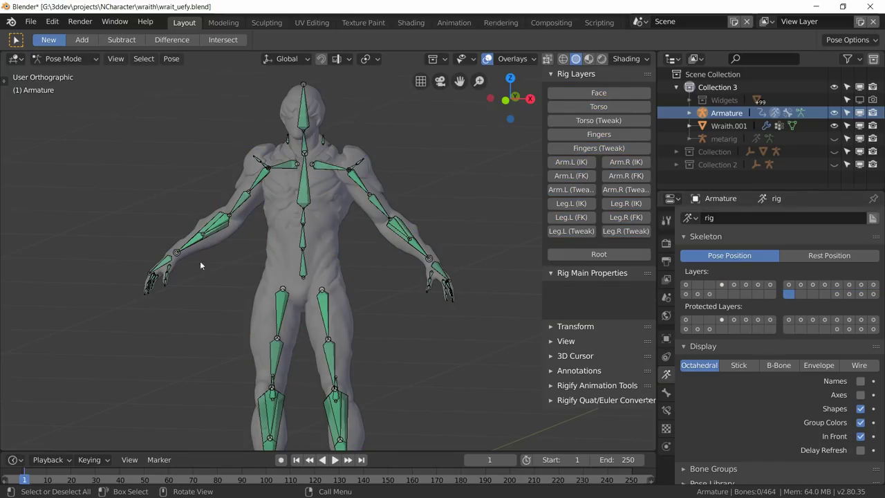
pyautogui.moveTo(292, 281)
pyautogui.mouseDown(button='middle')
pyautogui.moveTo(270, 278)
pyautogui.moveTo(284, 276)
pyautogui.mouseUp(button='middle')
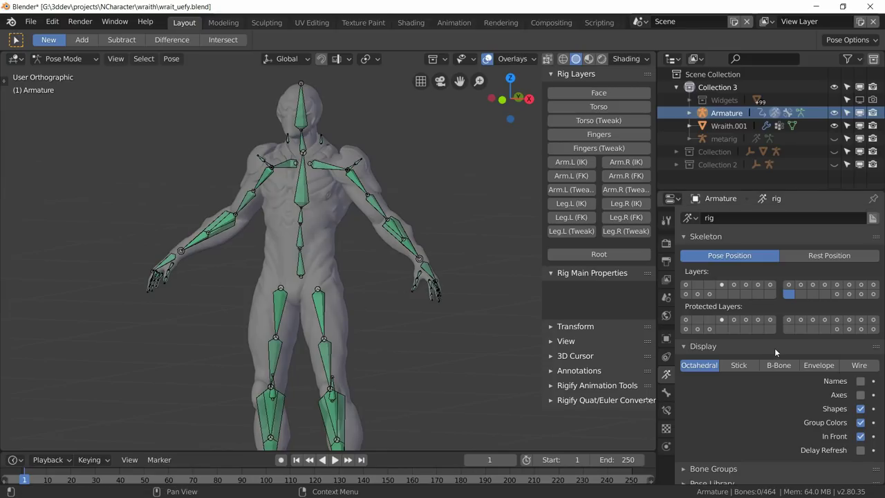
pyautogui.scroll(-8, 774, 348)
pyautogui.scroll(-15, 777, 343)
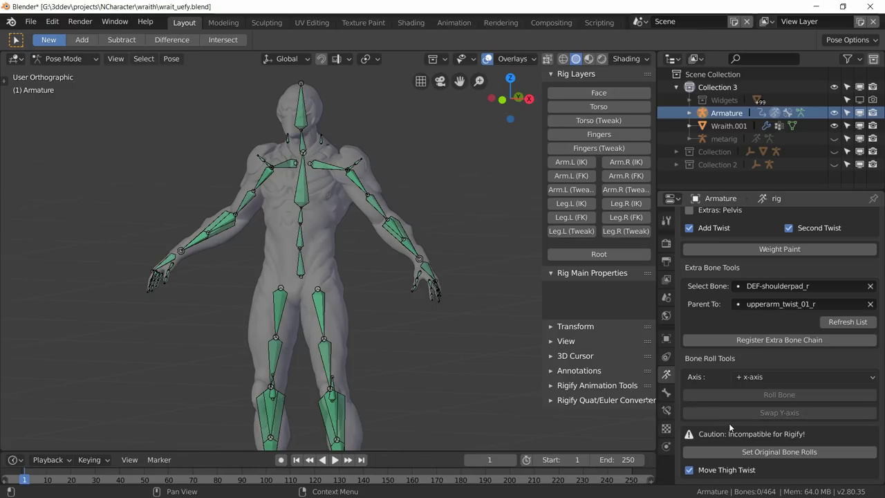
pyautogui.click(770, 452)
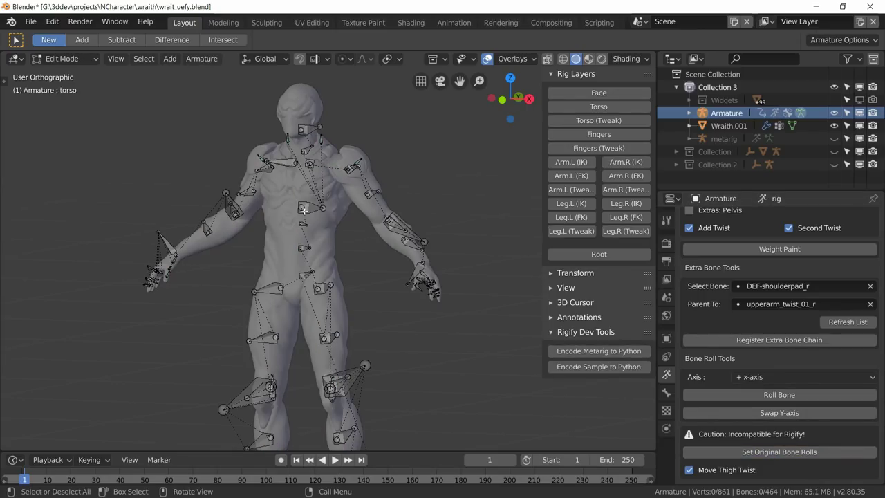
# Return to Object Mode and select the Wraith.001 body mesh plus the armature.
pyautogui.click(72, 60)
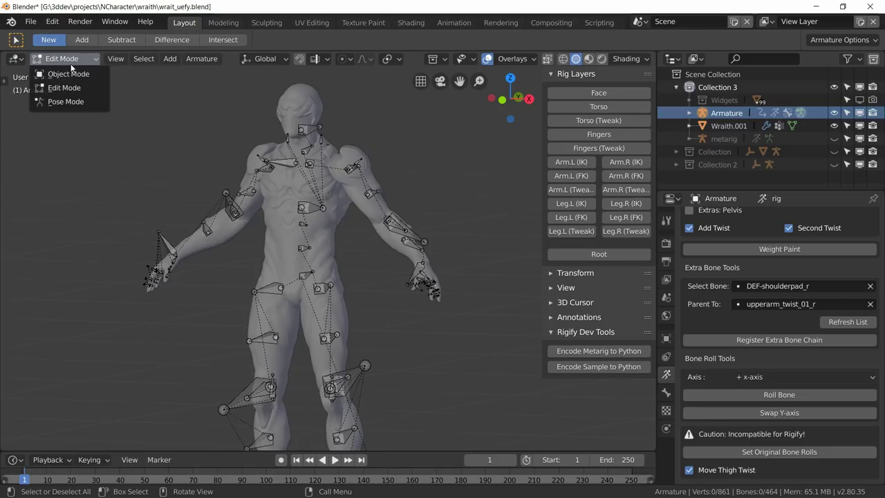
pyautogui.click(69, 74)
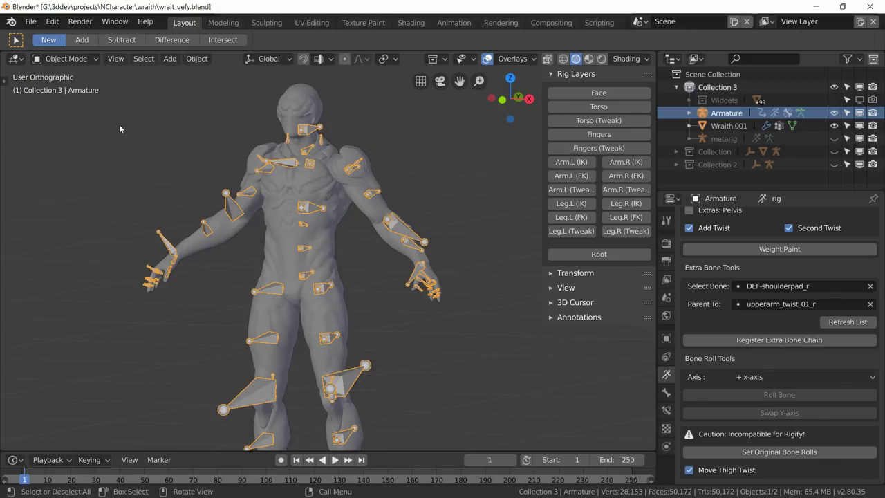
pyautogui.click(337, 200)
pyautogui.keyDown('shift'); pyautogui.click(360, 379); pyautogui.keyUp('shift')
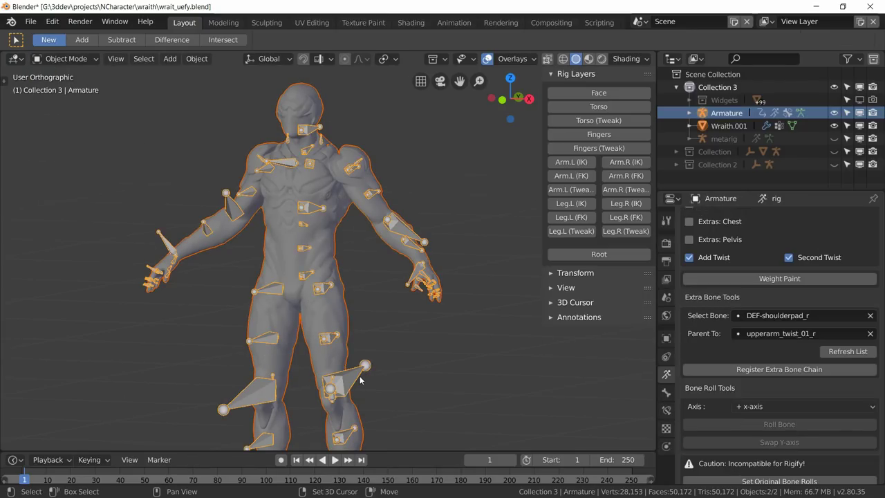
# Start an FBX (.fbx) export from the File menu.
pyautogui.click(30, 22)
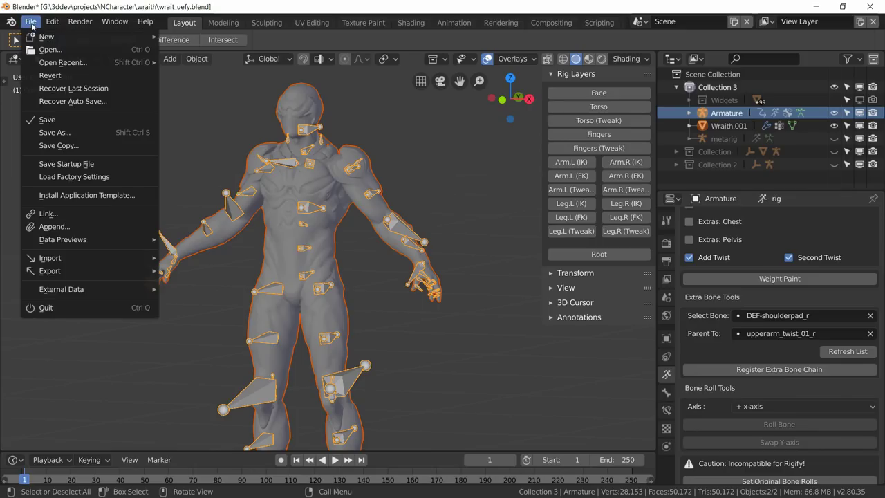
pyautogui.moveTo(69, 270)
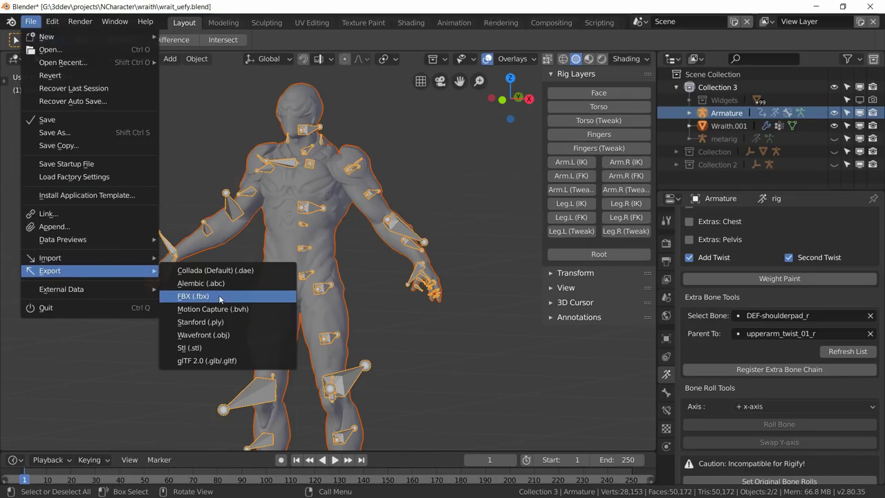
pyautogui.click(216, 293)
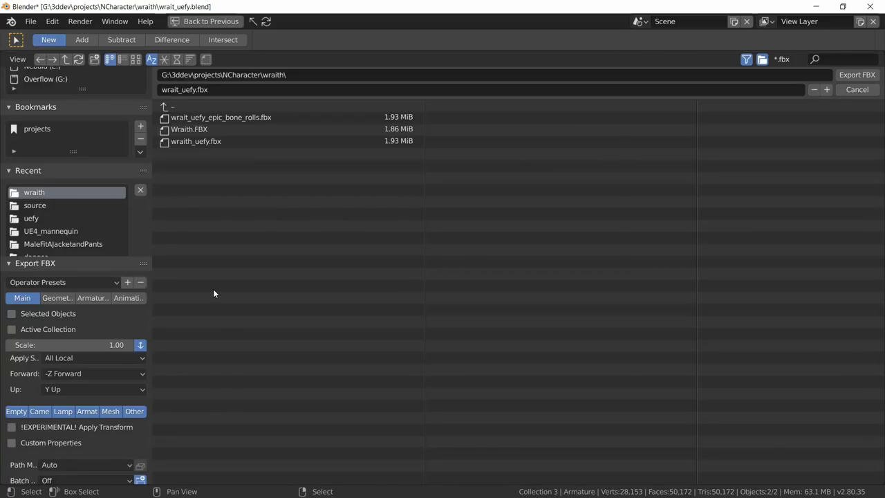
# Export selected objects over wrait_uefy_epic_bone_rolls.fbx, checking the Armature export settings.
pyautogui.click(238, 118)
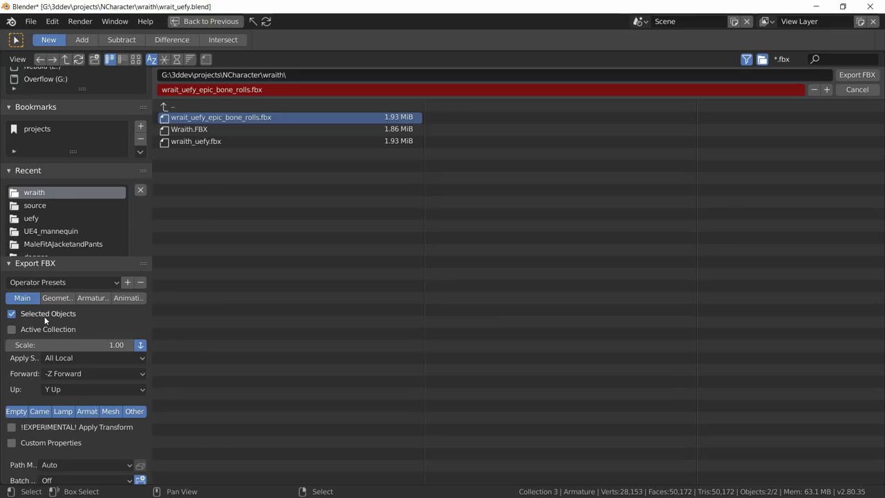
pyautogui.click(95, 298)
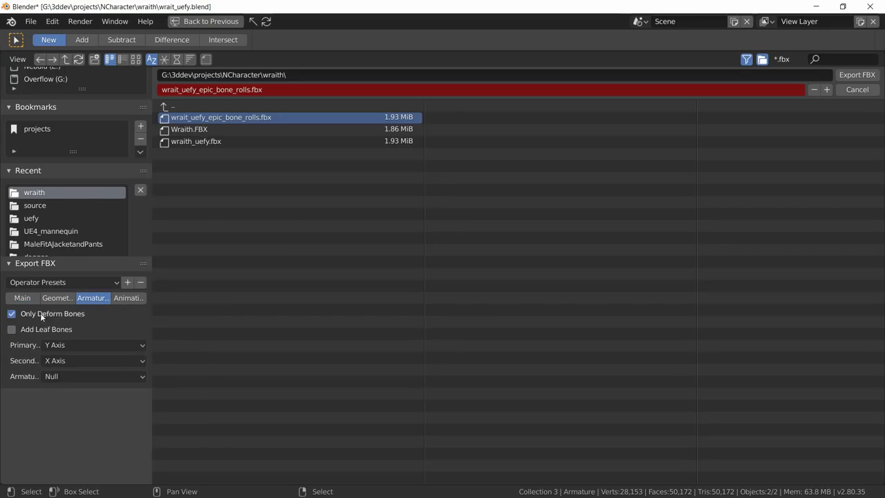
pyautogui.click(855, 75)
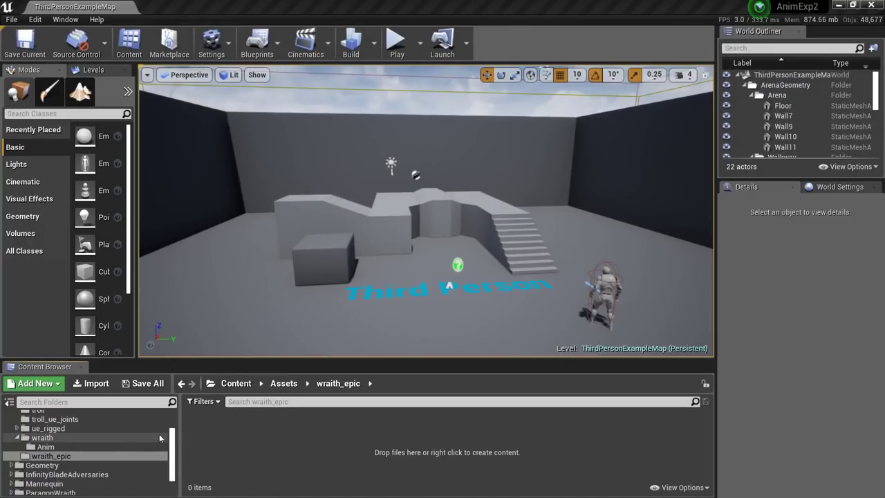
# Import wrait_uefy_epic_bone_rolls.fbx into wraith_epic using UE4_Mannequin_Skeleton as its skeleton.
pyautogui.click(92, 383)
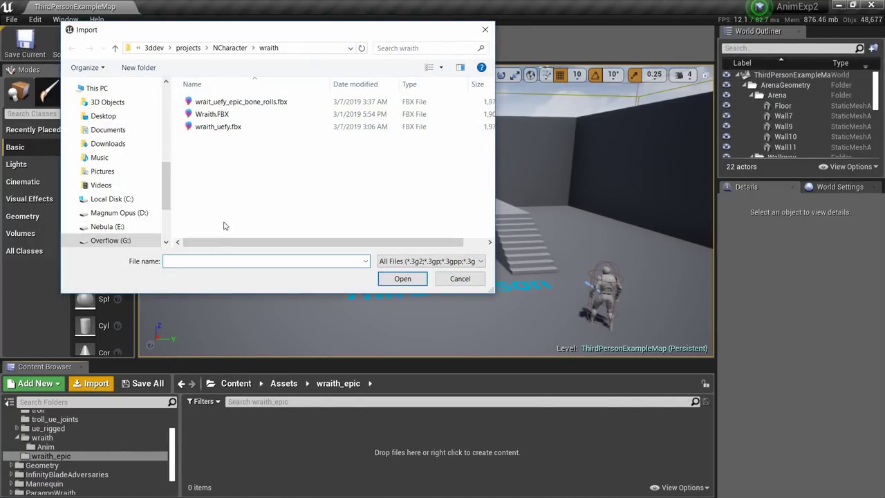
pyautogui.click(236, 101)
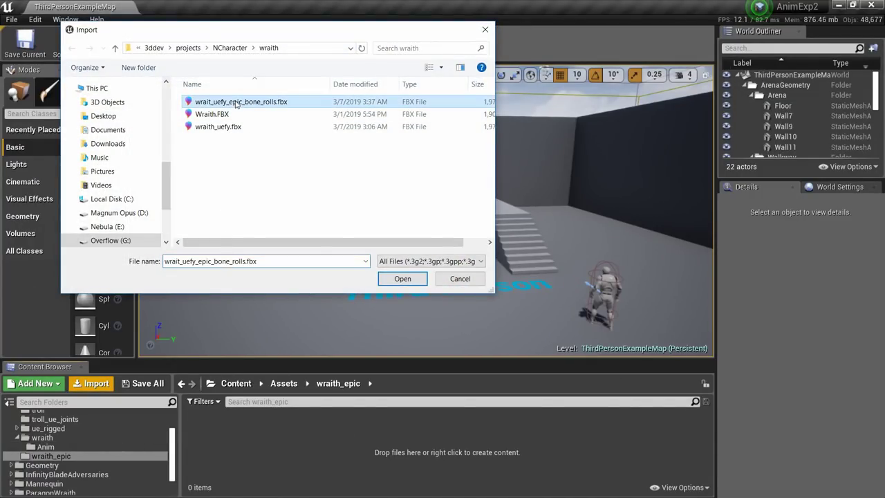
pyautogui.click(402, 278)
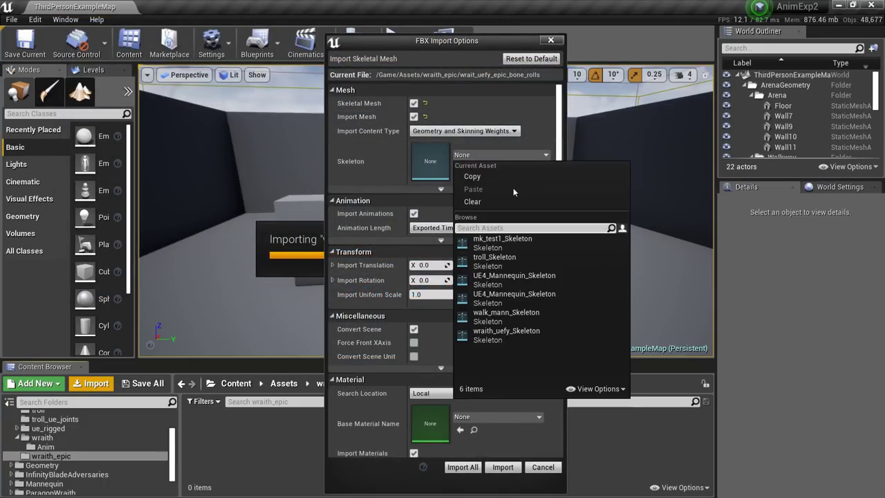
pyautogui.click(518, 280)
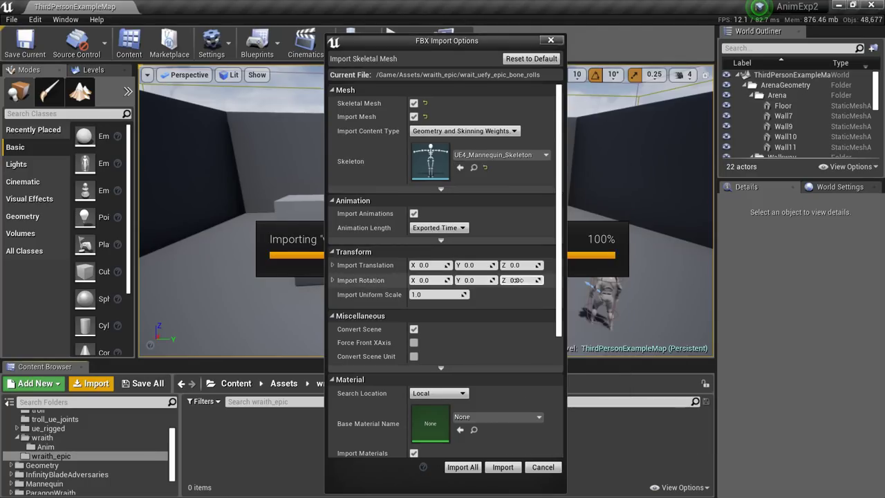
pyautogui.click(504, 467)
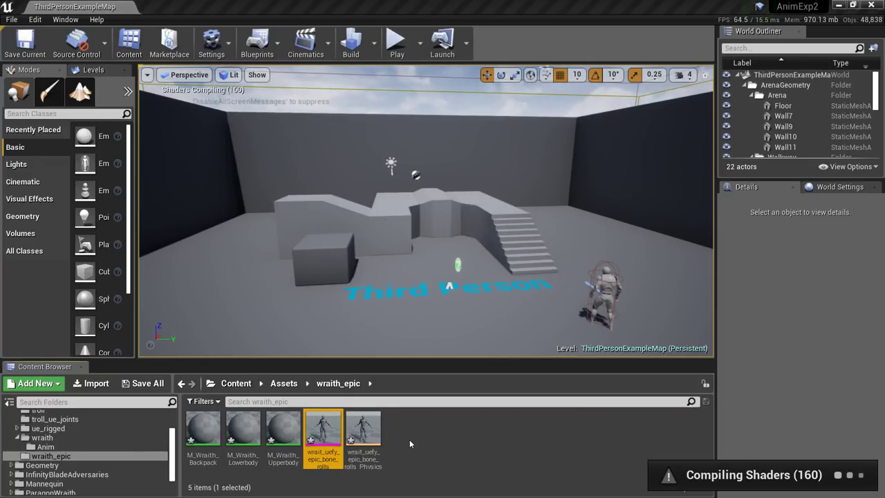
# Delete the three selected M_Wraith materials.
pyautogui.click(203, 432)
pyautogui.keyDown('shift'); pyautogui.click(277, 430); pyautogui.keyUp('shift')
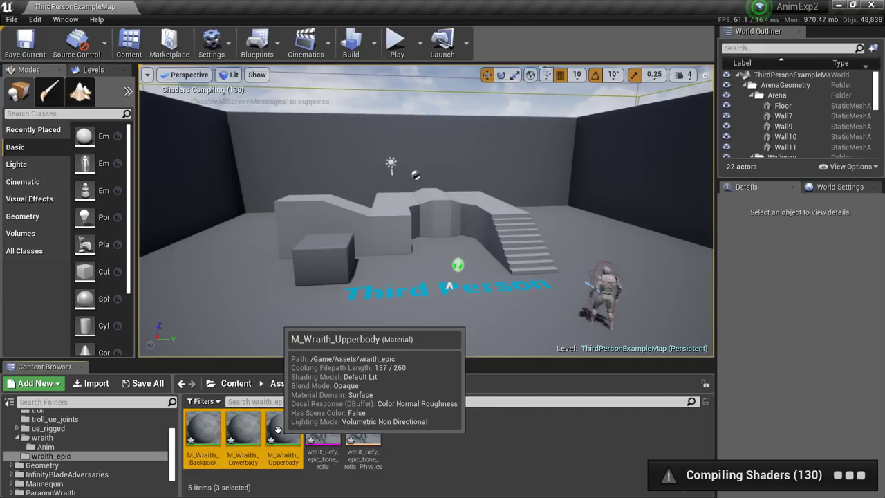
pyautogui.press('Delete')
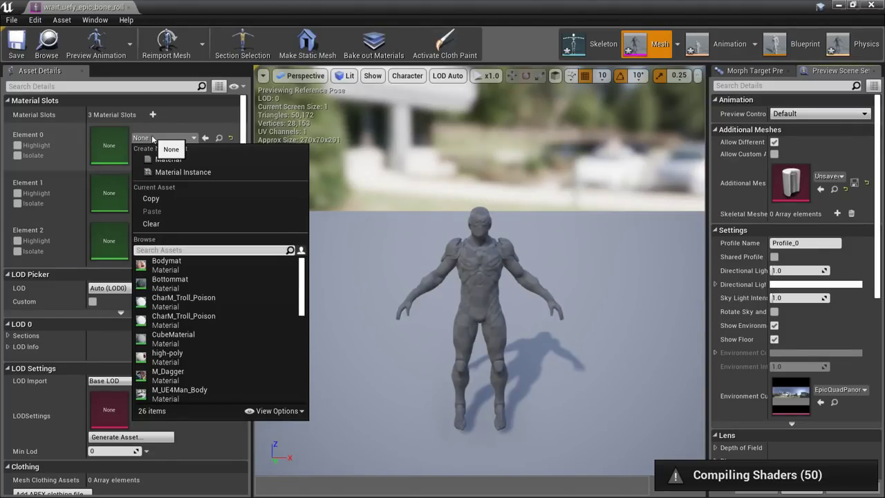
# Assign M_Wraith_Lowerbody, M_Wraith_Upperbody and M_Wraith_Backpack to the mesh's three material slots.
pyautogui.write('lower')
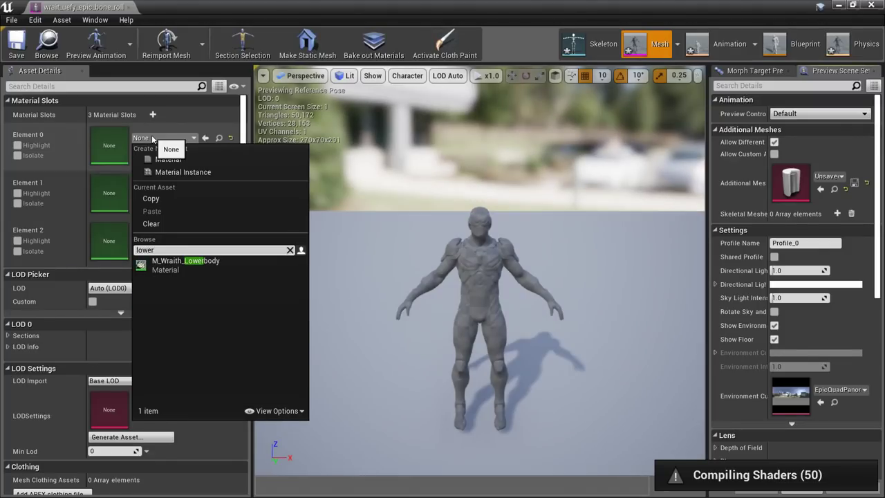
pyautogui.click(173, 268)
pyautogui.click(166, 186)
pyautogui.write('upper')
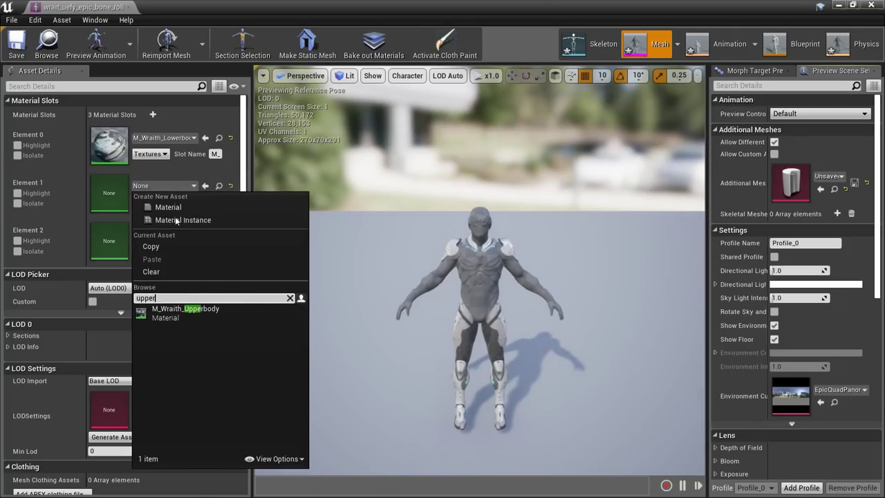
pyautogui.press('Return')
pyautogui.click(175, 235)
pyautogui.write('bac')
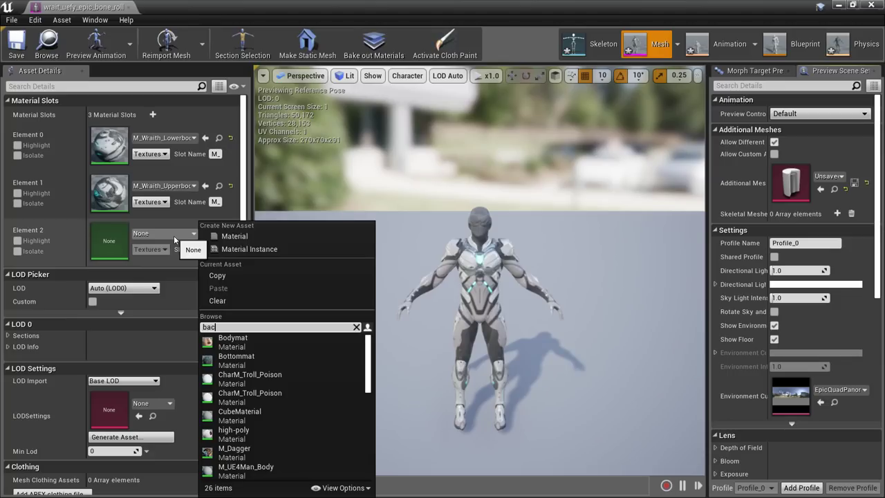
pyautogui.write('k')
pyautogui.click(238, 341)
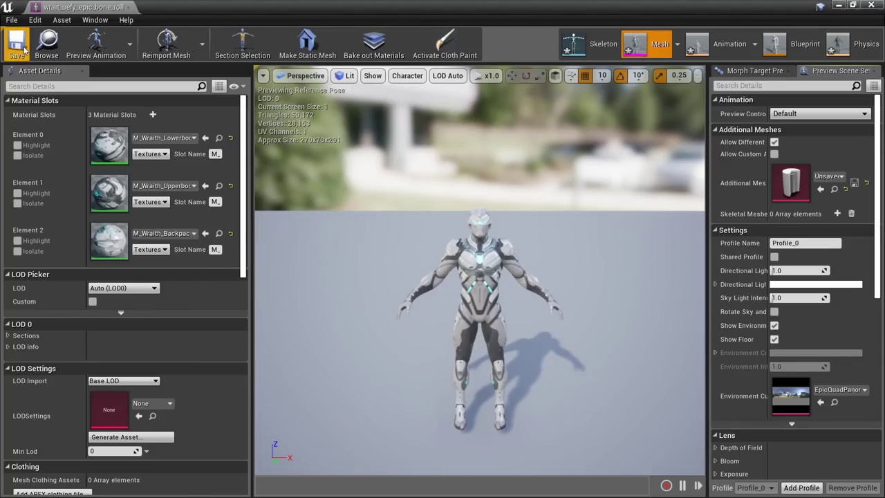
# Save the skeletal mesh asset and restore its editor window to full size.
pyautogui.click(23, 49)
pyautogui.doubleClick(135, 7)
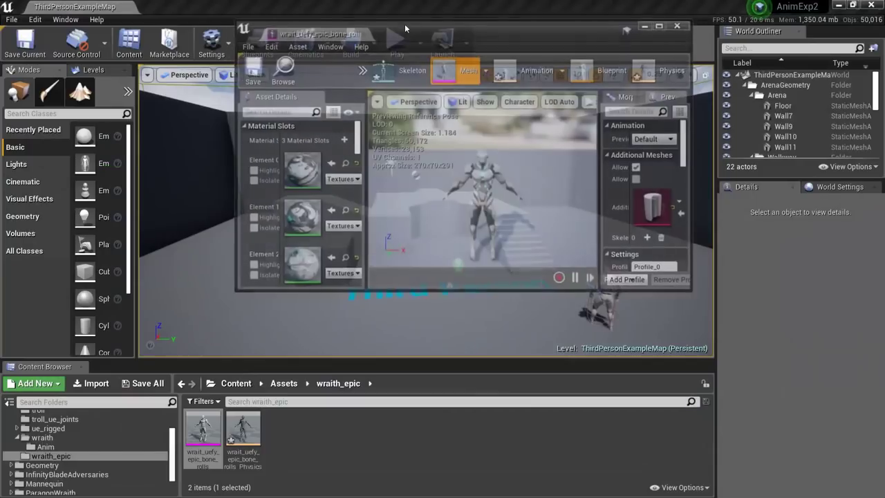
pyautogui.doubleClick(322, 35)
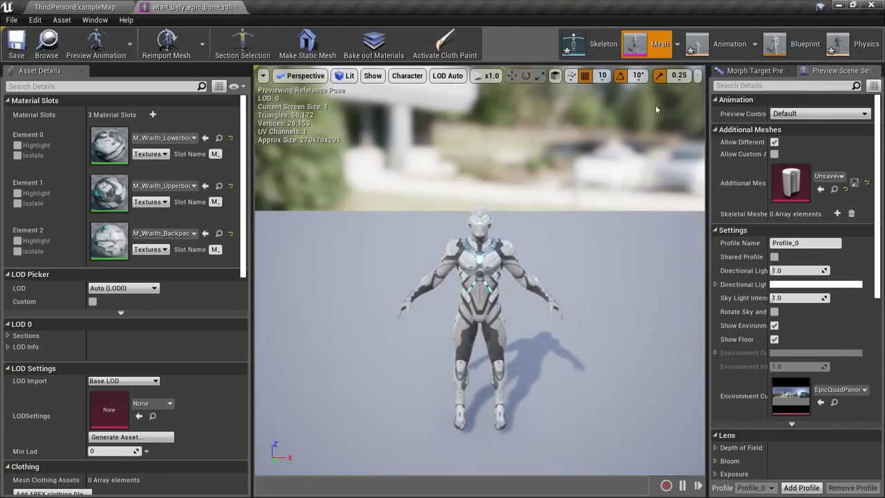
# Open UE4_Mannequin_Skeleton and inspect lowerarm_twist_02_l, u_shoulderpad_panel_l and u_shoulderpad_l bones.
pyautogui.click(603, 44)
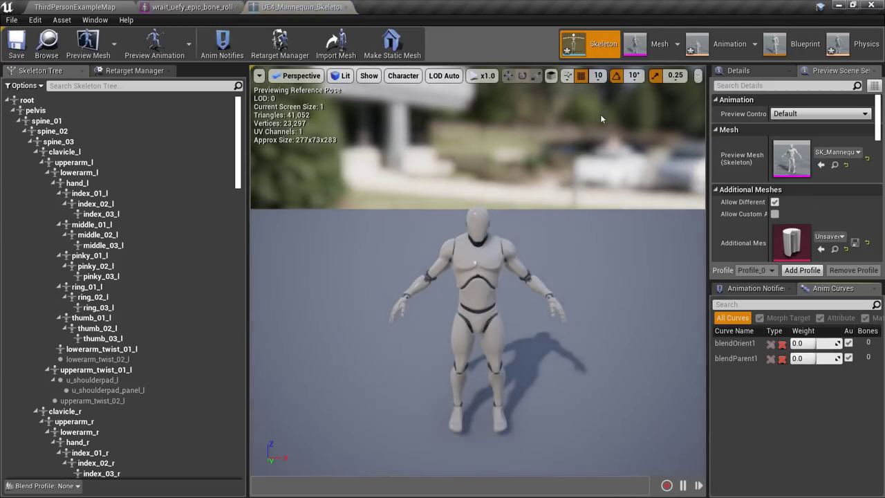
pyautogui.moveTo(456, 279)
pyautogui.mouseDown()
pyautogui.moveTo(377, 286)
pyautogui.moveTo(456, 279)
pyautogui.mouseUp()
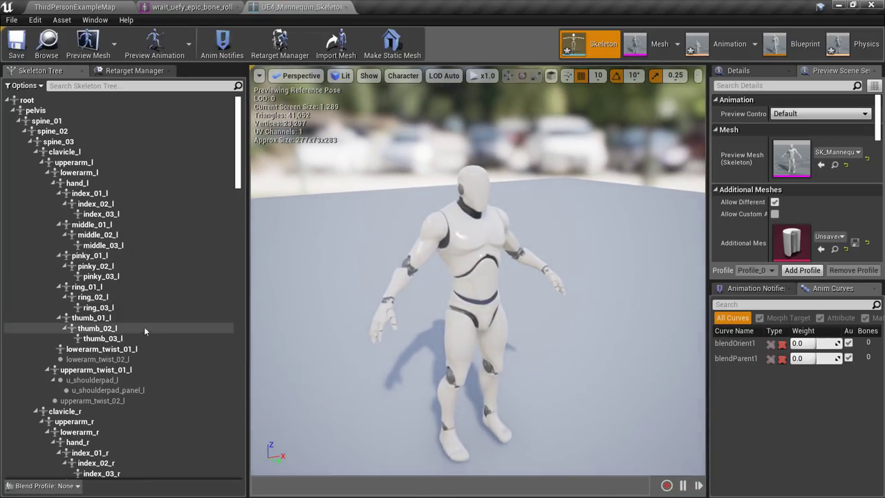
pyautogui.click(114, 358)
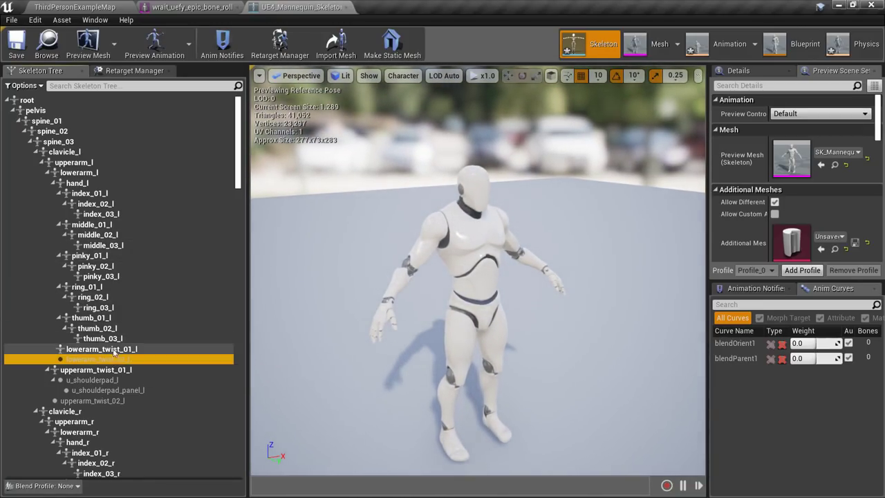
pyautogui.click(112, 390)
pyautogui.click(94, 379)
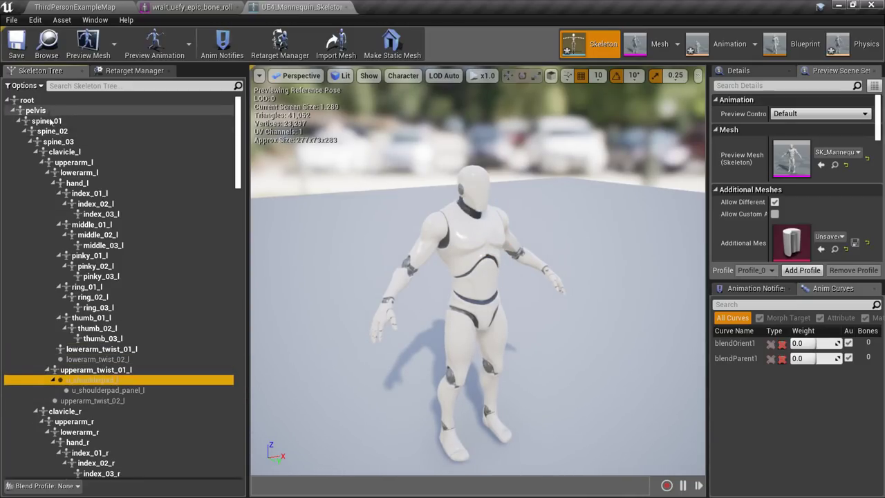
pyautogui.moveTo(115, 357)
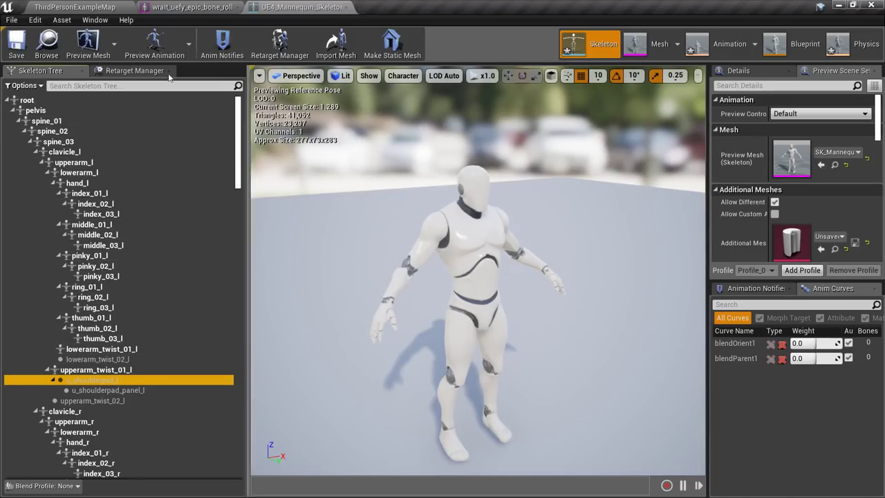
# Preview wrait_uefy_epic_bone_rolls, then troll_ue_joint, on the skeleton.
pyautogui.click(114, 43)
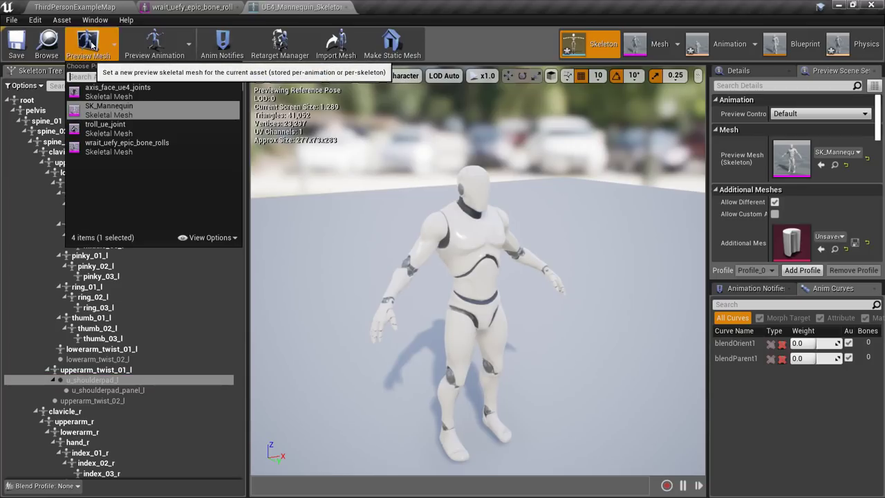
pyautogui.click(115, 148)
pyautogui.scroll(5, 477, 270)
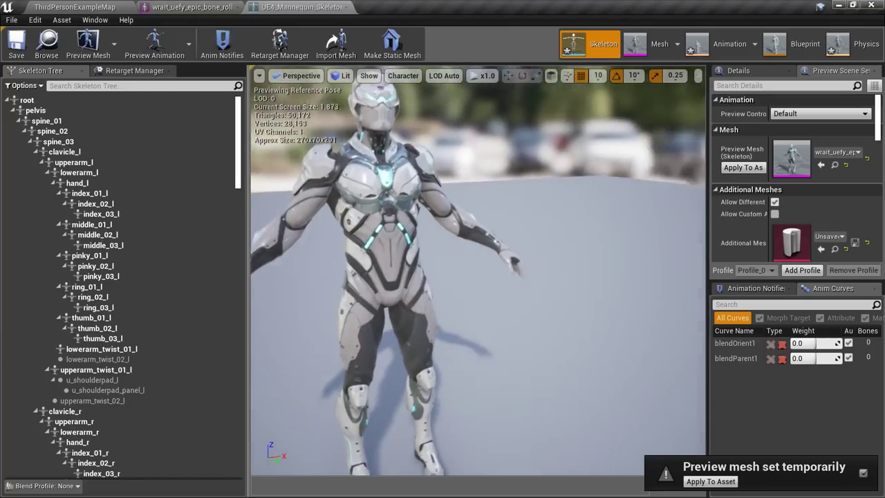
pyautogui.moveTo(482, 323)
pyautogui.mouseDown()
pyautogui.moveTo(526, 323)
pyautogui.moveTo(482, 323)
pyautogui.mouseUp()
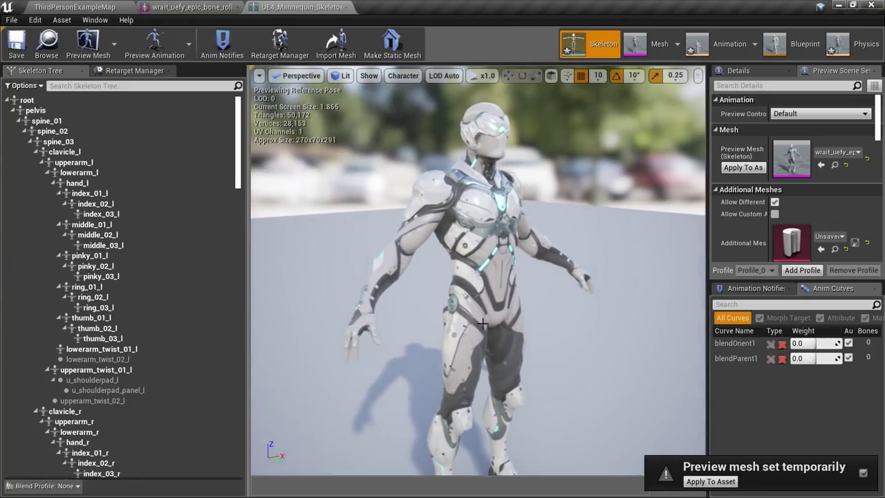
pyautogui.click(108, 55)
pyautogui.click(123, 126)
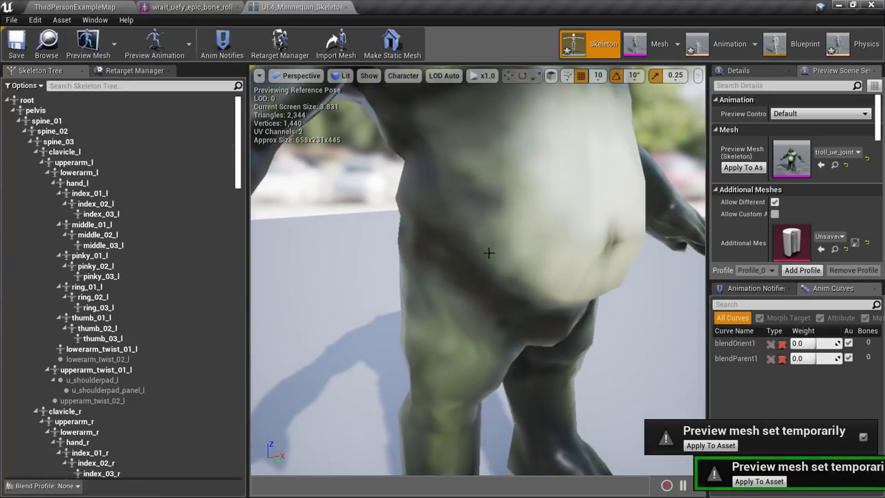
pyautogui.scroll(-5, 498, 250)
pyautogui.moveTo(495, 237); pyautogui.dragTo(495, 207, button='right')
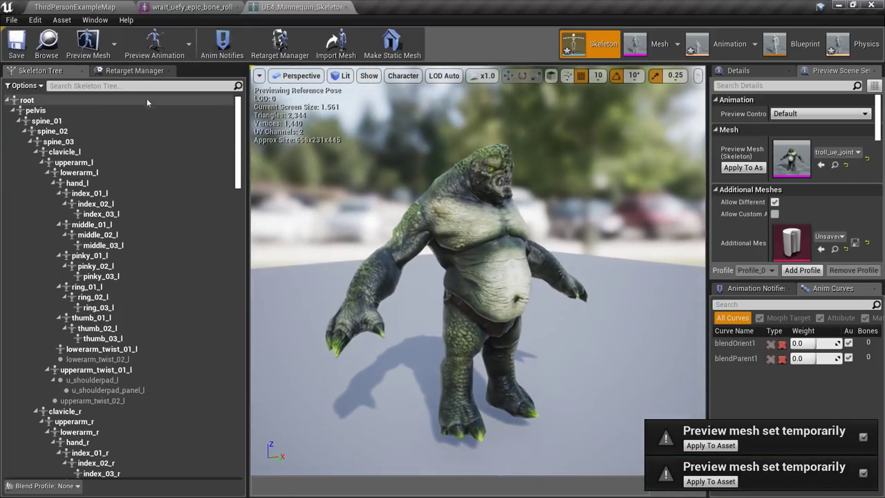
# Preview axis_face_ue4_joints, then switch the preview back to the Wraith mesh.
pyautogui.click(90, 45)
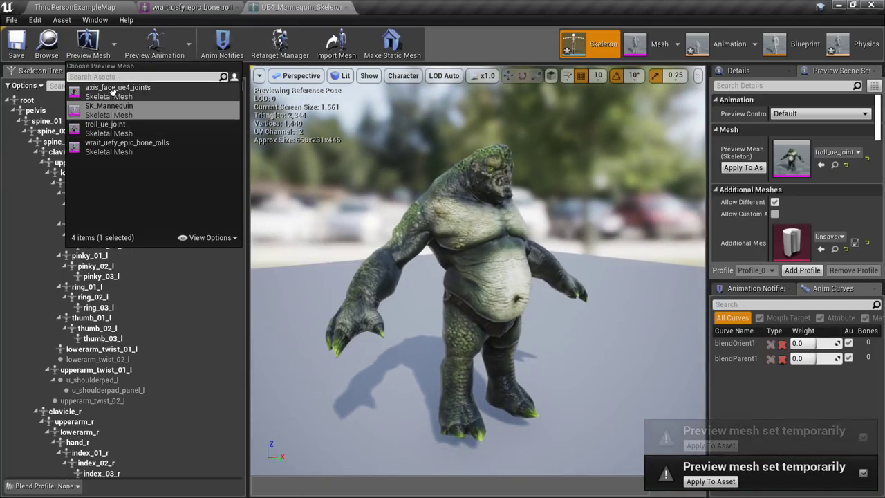
pyautogui.click(118, 92)
pyautogui.click(88, 55)
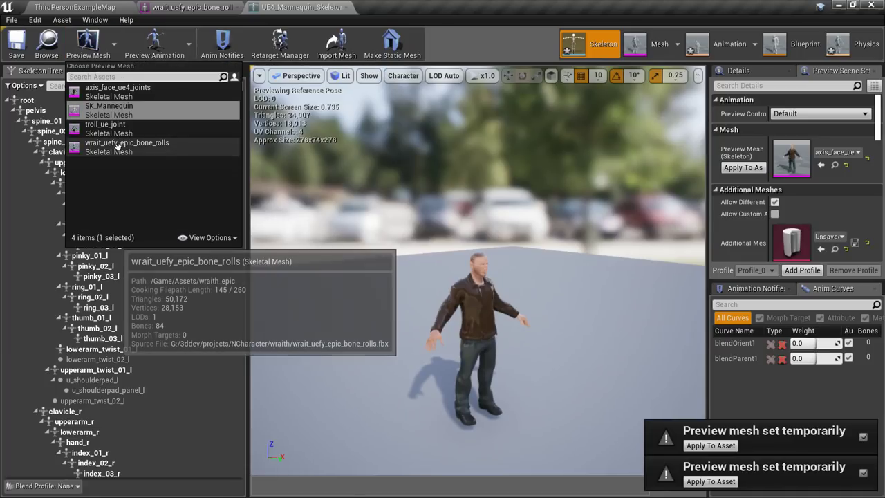
pyautogui.click(201, 144)
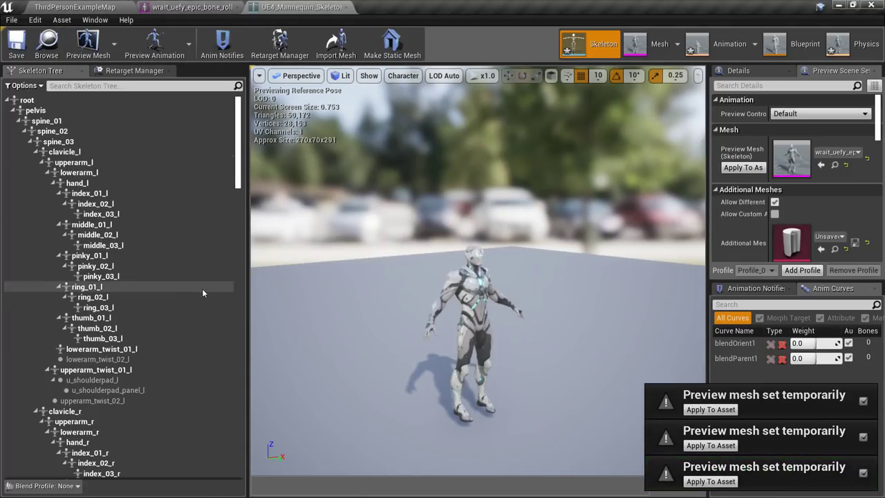
pyautogui.moveTo(477, 311); pyautogui.dragTo(517, 322)
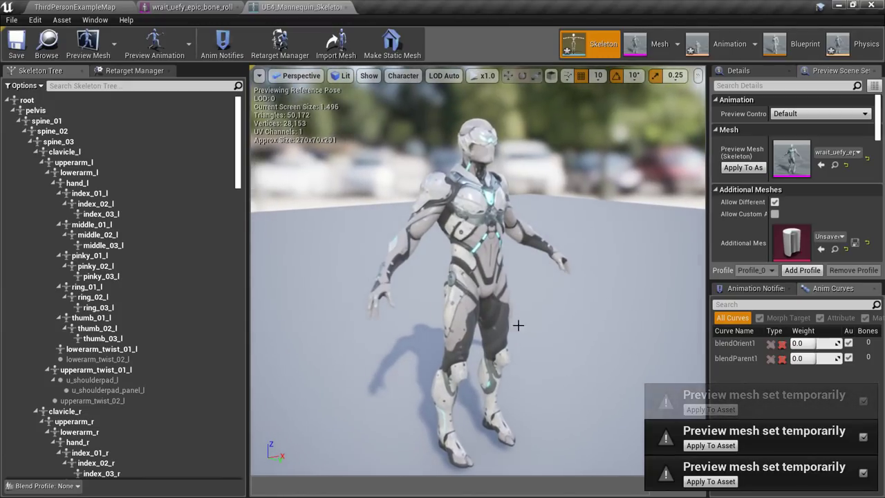
# In Animation mode, open Rogue_Attack_11, Rogue_Attack_16 and Rogue_Attack_21.
pyautogui.click(726, 40)
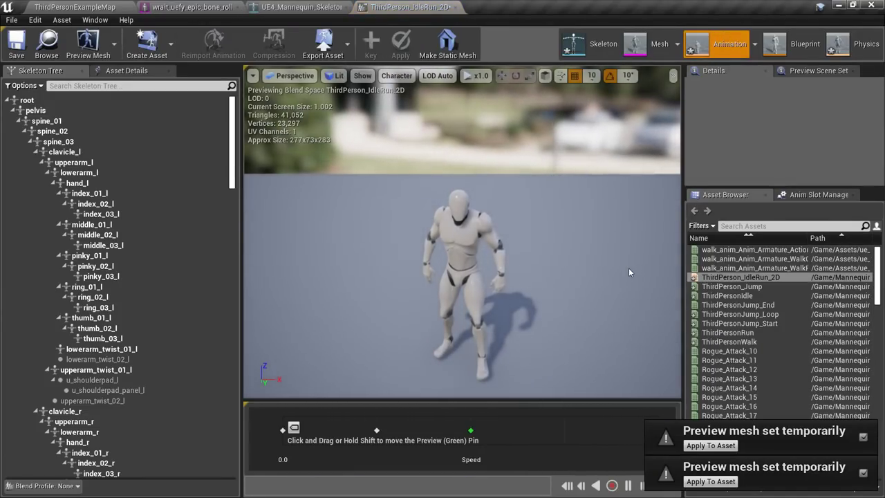
pyautogui.doubleClick(729, 360)
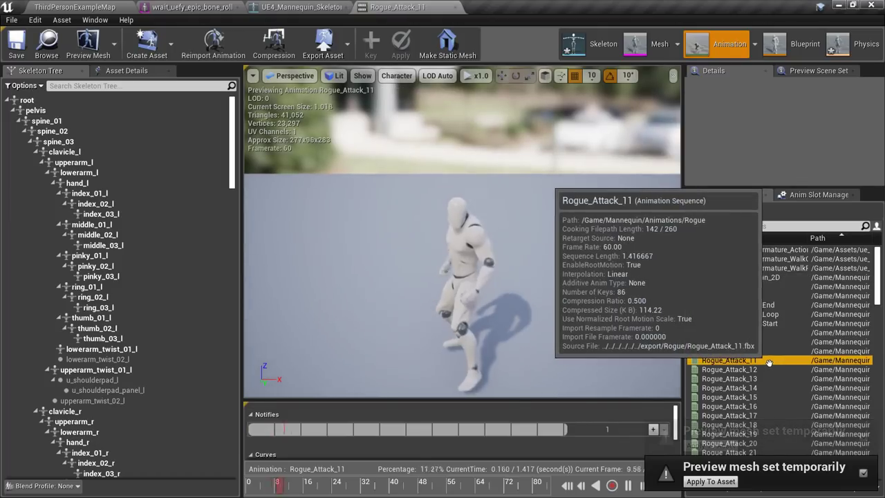
pyautogui.doubleClick(731, 405)
pyautogui.scroll(-2, 732, 401)
pyautogui.scroll(-1, 732, 400)
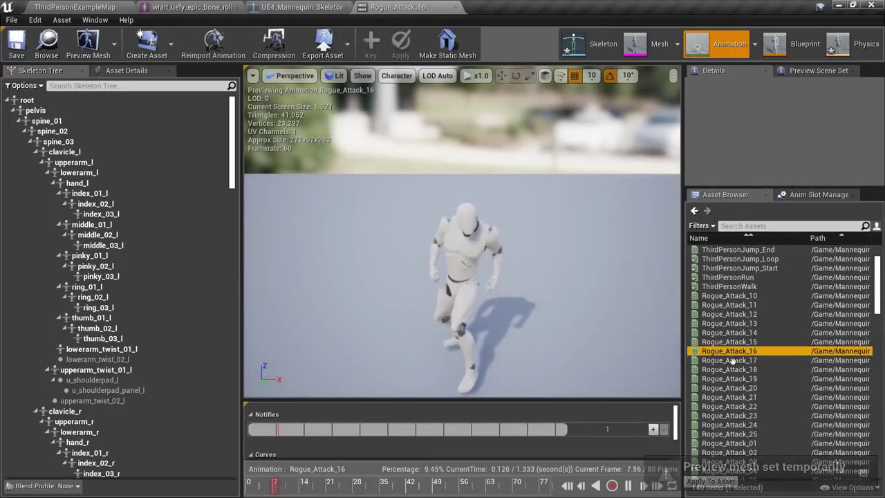
pyautogui.click(731, 397)
pyautogui.doubleClick(731, 397)
# Set the preview mesh to wrait_uefy_epic_bone_rolls to play the attack on the Wraith.
pyautogui.click(88, 45)
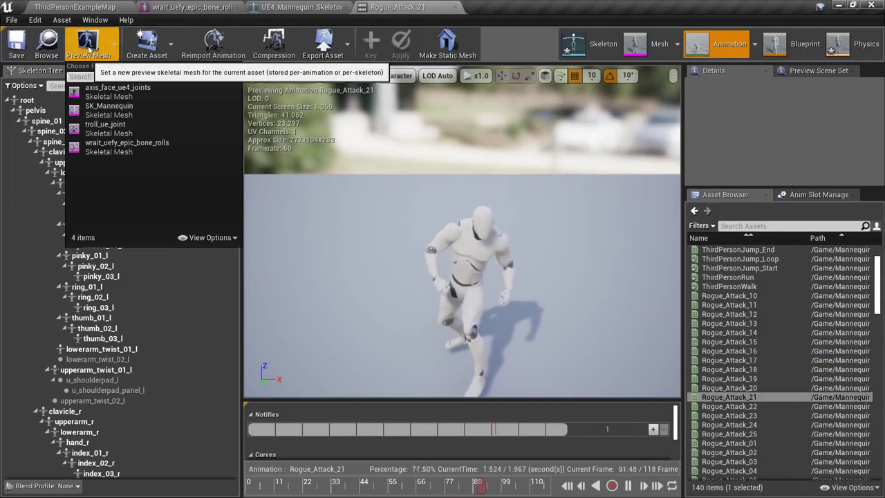
pyautogui.click(126, 147)
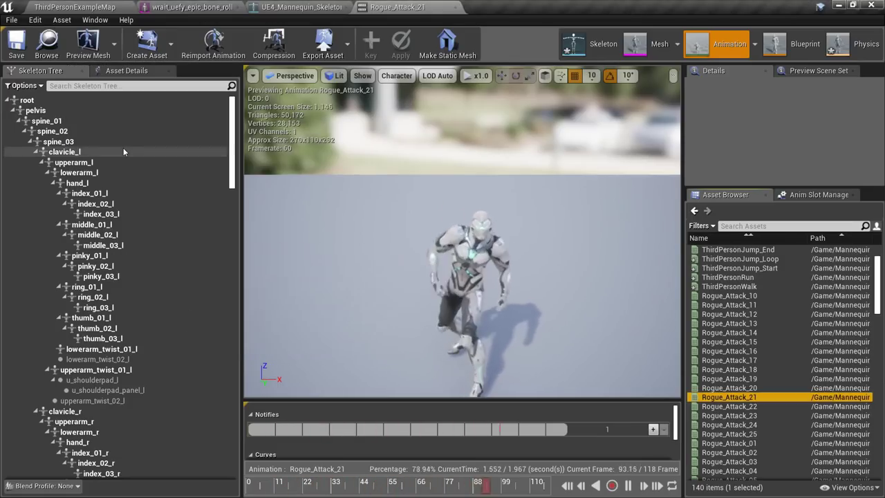
pyautogui.moveTo(443, 296); pyautogui.dragTo(345, 223)
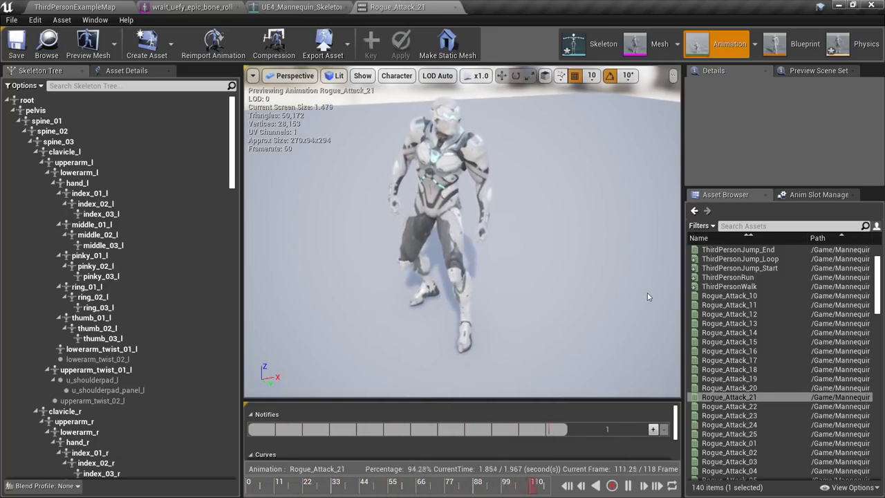
# Preview Rogue_Attack_10, then ThirdPersonJump_Loop, on the Wraith mesh.
pyautogui.scroll(-10, 97, 207)
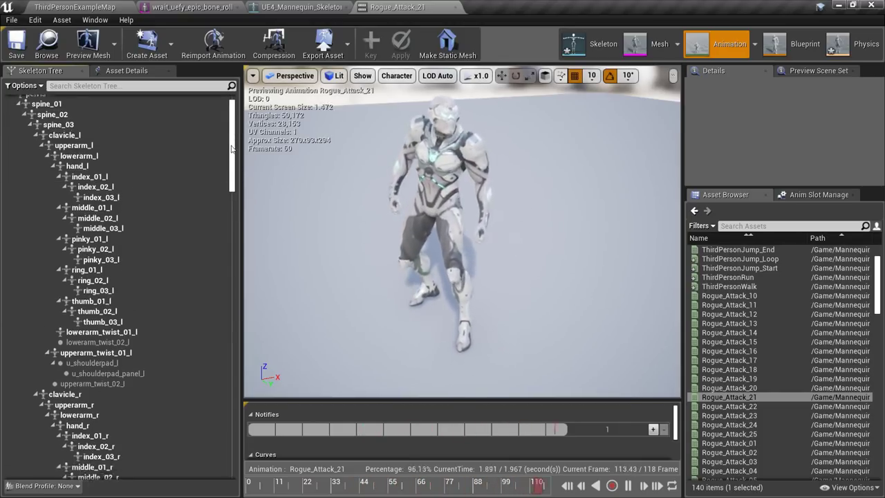
pyautogui.click(95, 204)
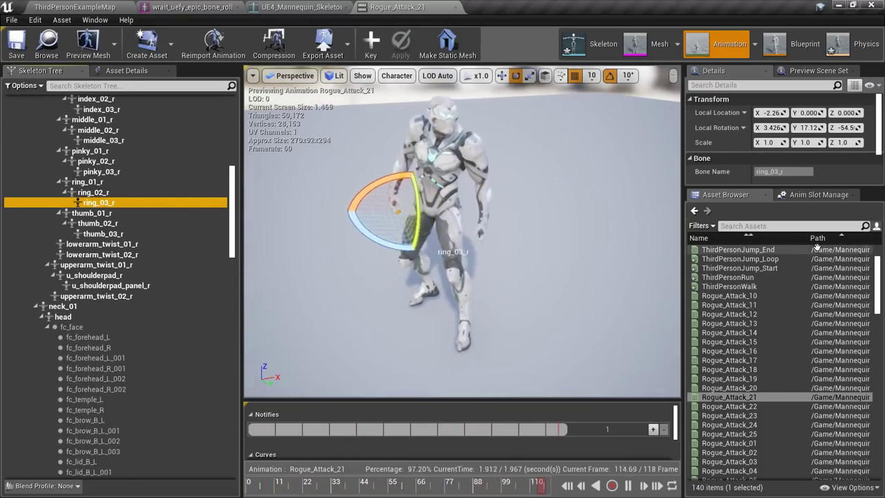
pyautogui.click(728, 295)
pyautogui.click(88, 336)
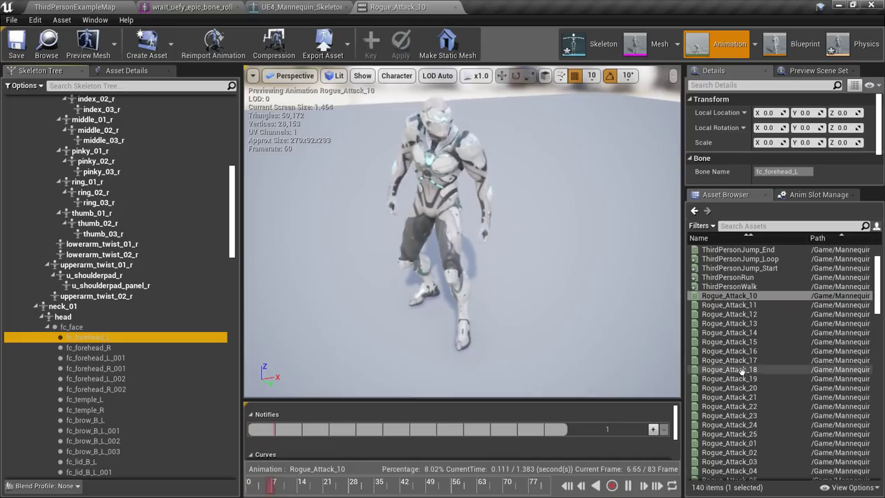
pyautogui.scroll(2, 758, 304)
pyautogui.click(758, 296)
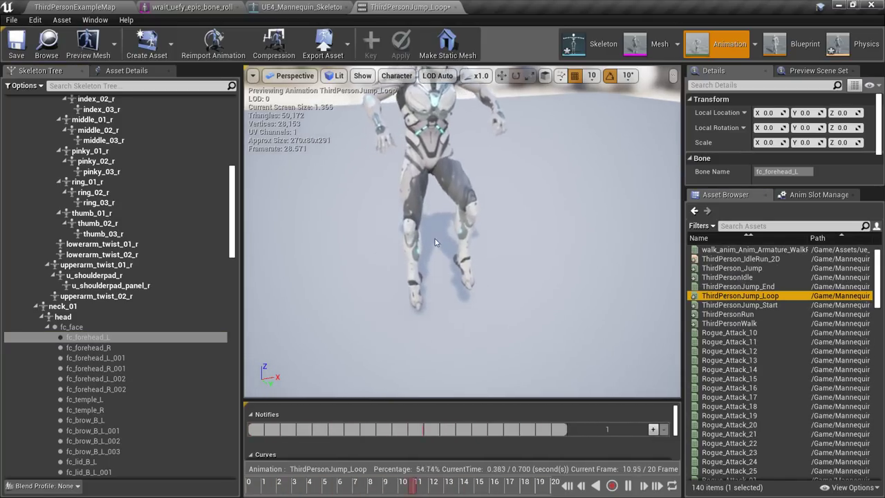